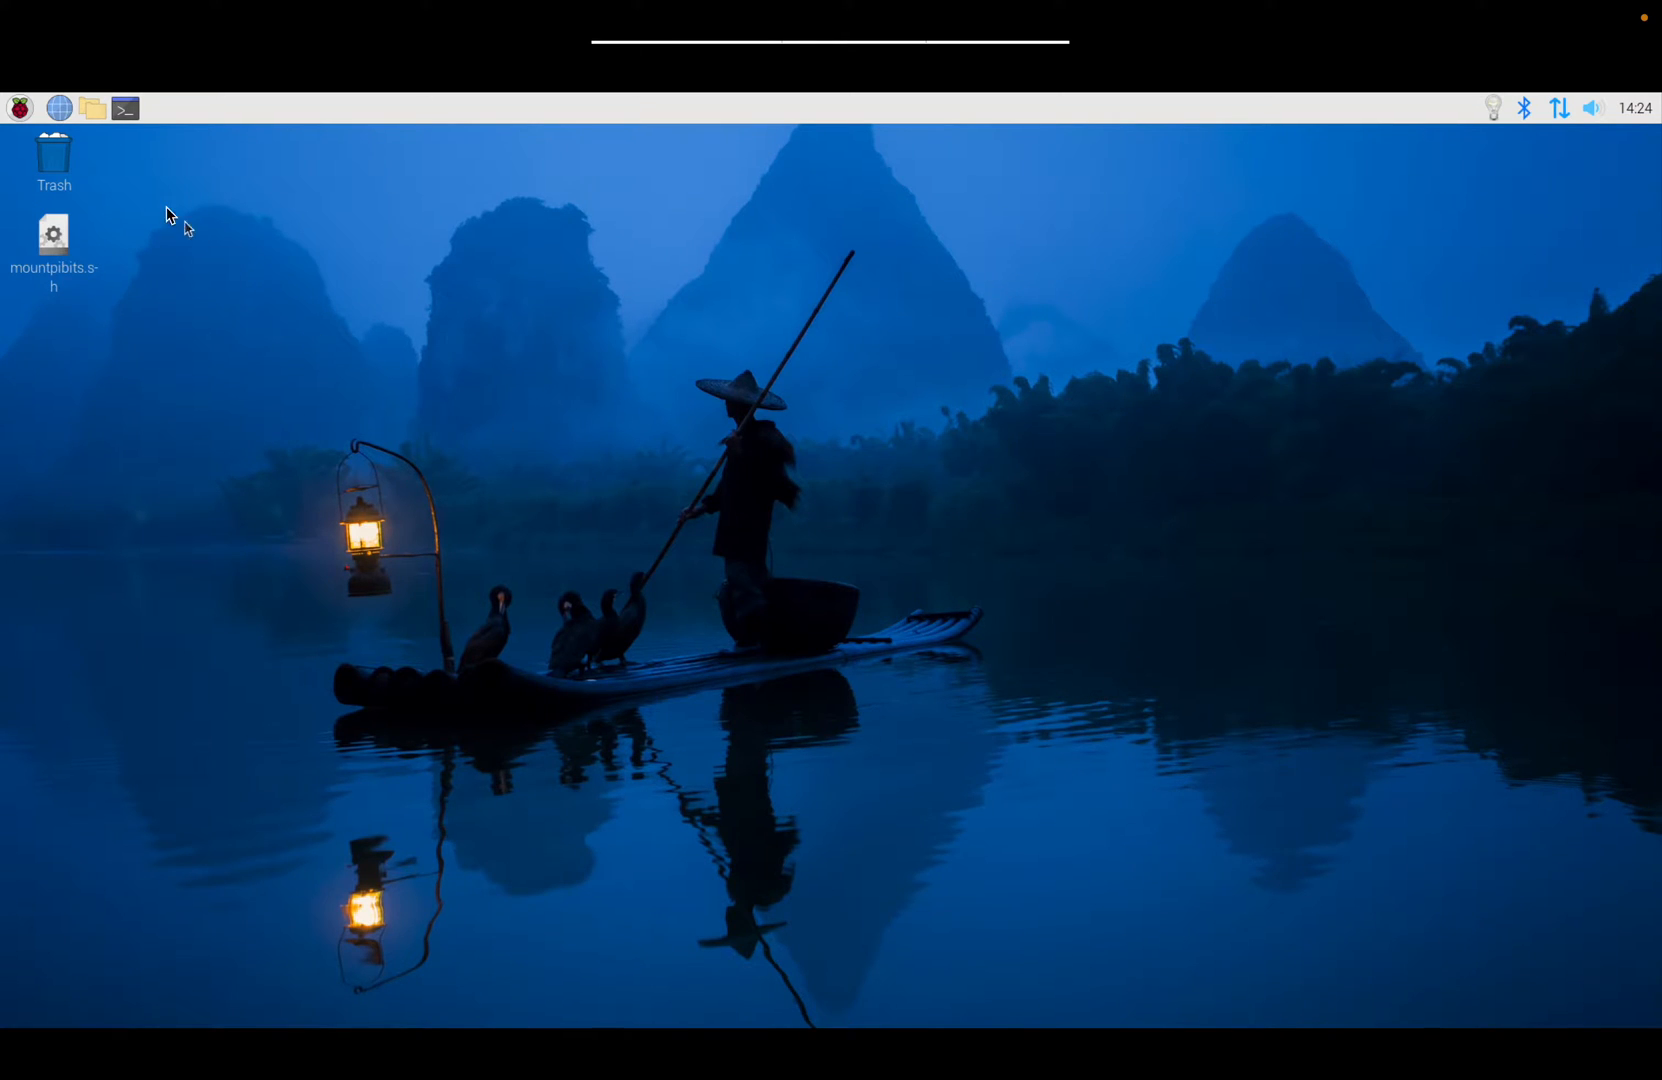
Step: Open the Downloads folder of the home folder in the file manager and select PLEASE_READ_ME.txt
{"action": "left_click", "coordinate": [92, 108]}
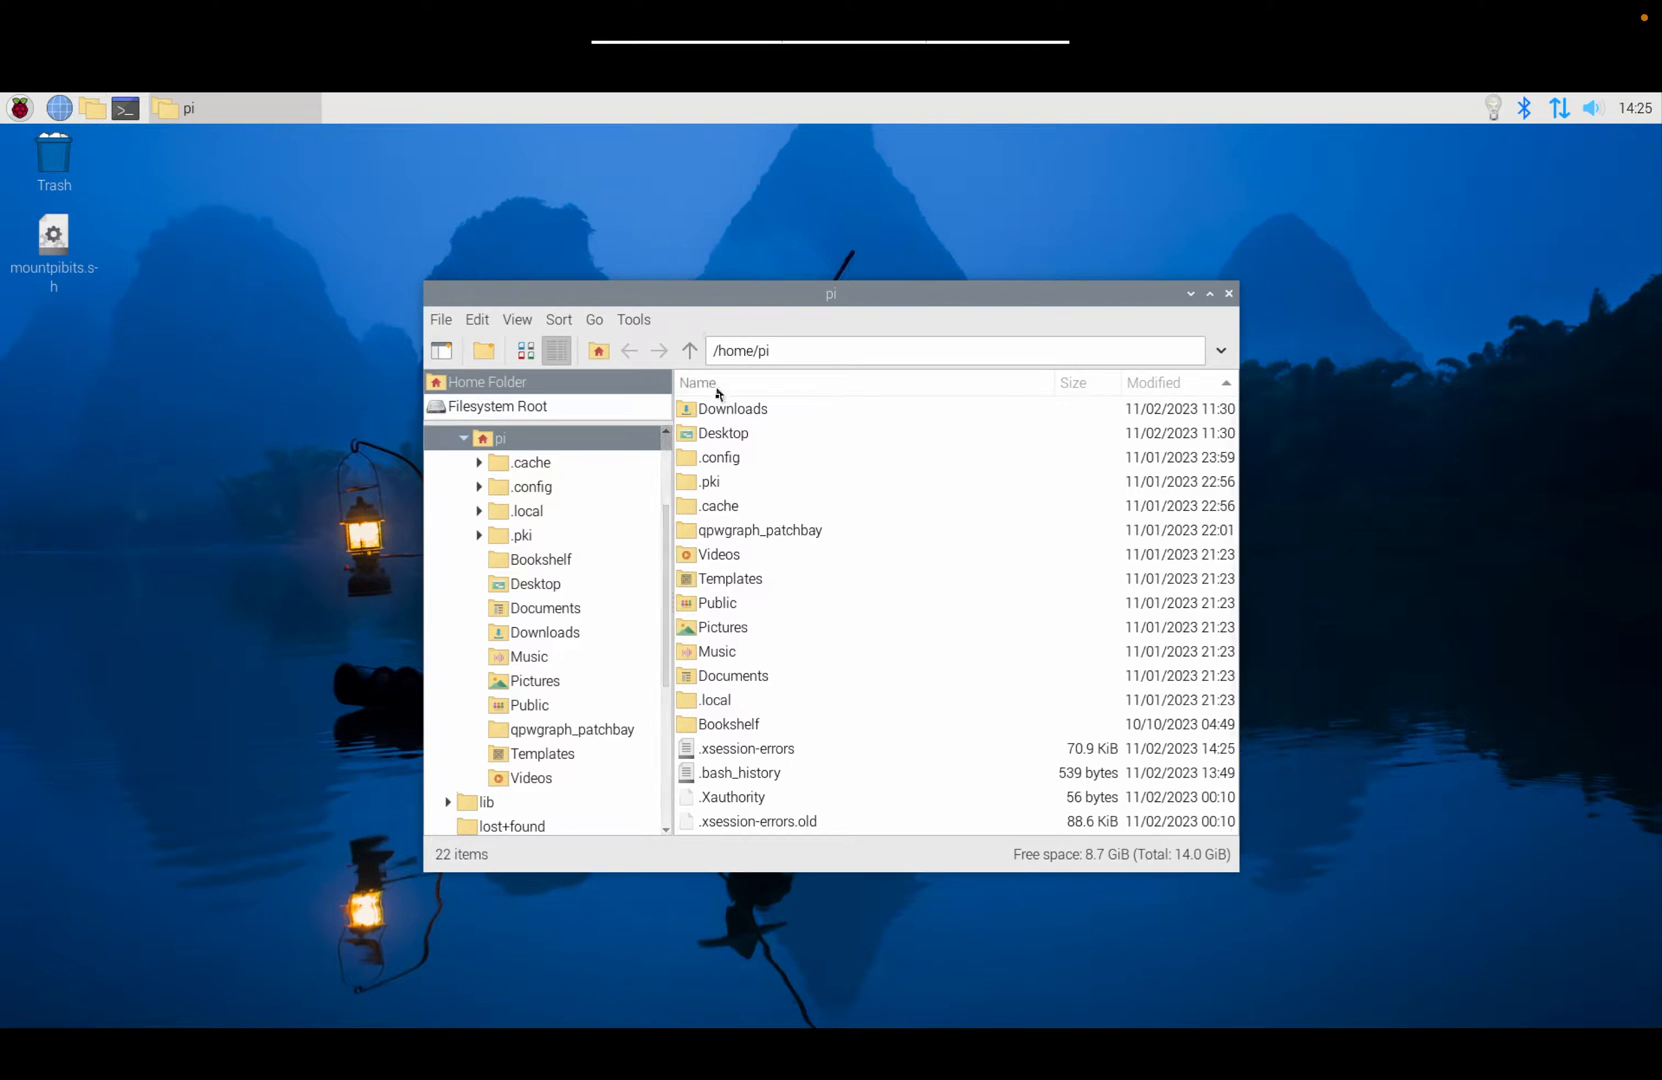
{"action": "double_click", "coordinate": [697, 412]}
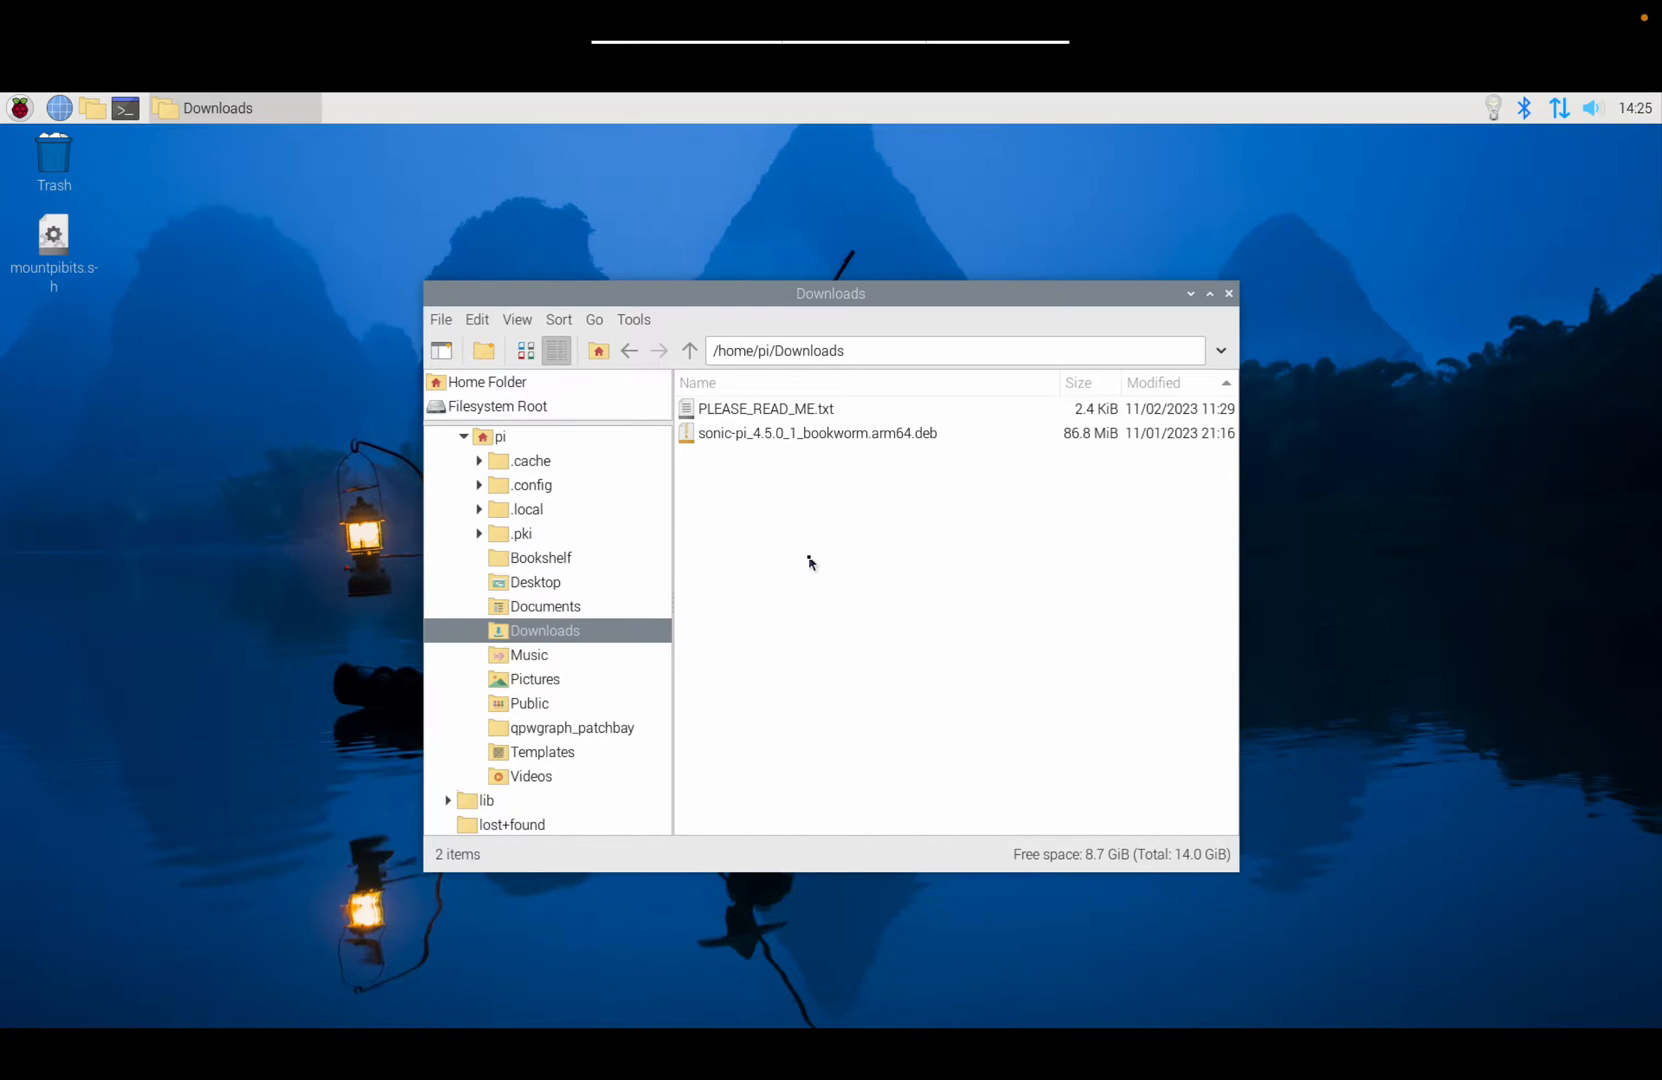
{"action": "left_click", "coordinate": [691, 412]}
{"action": "double_click", "coordinate": [691, 412]}
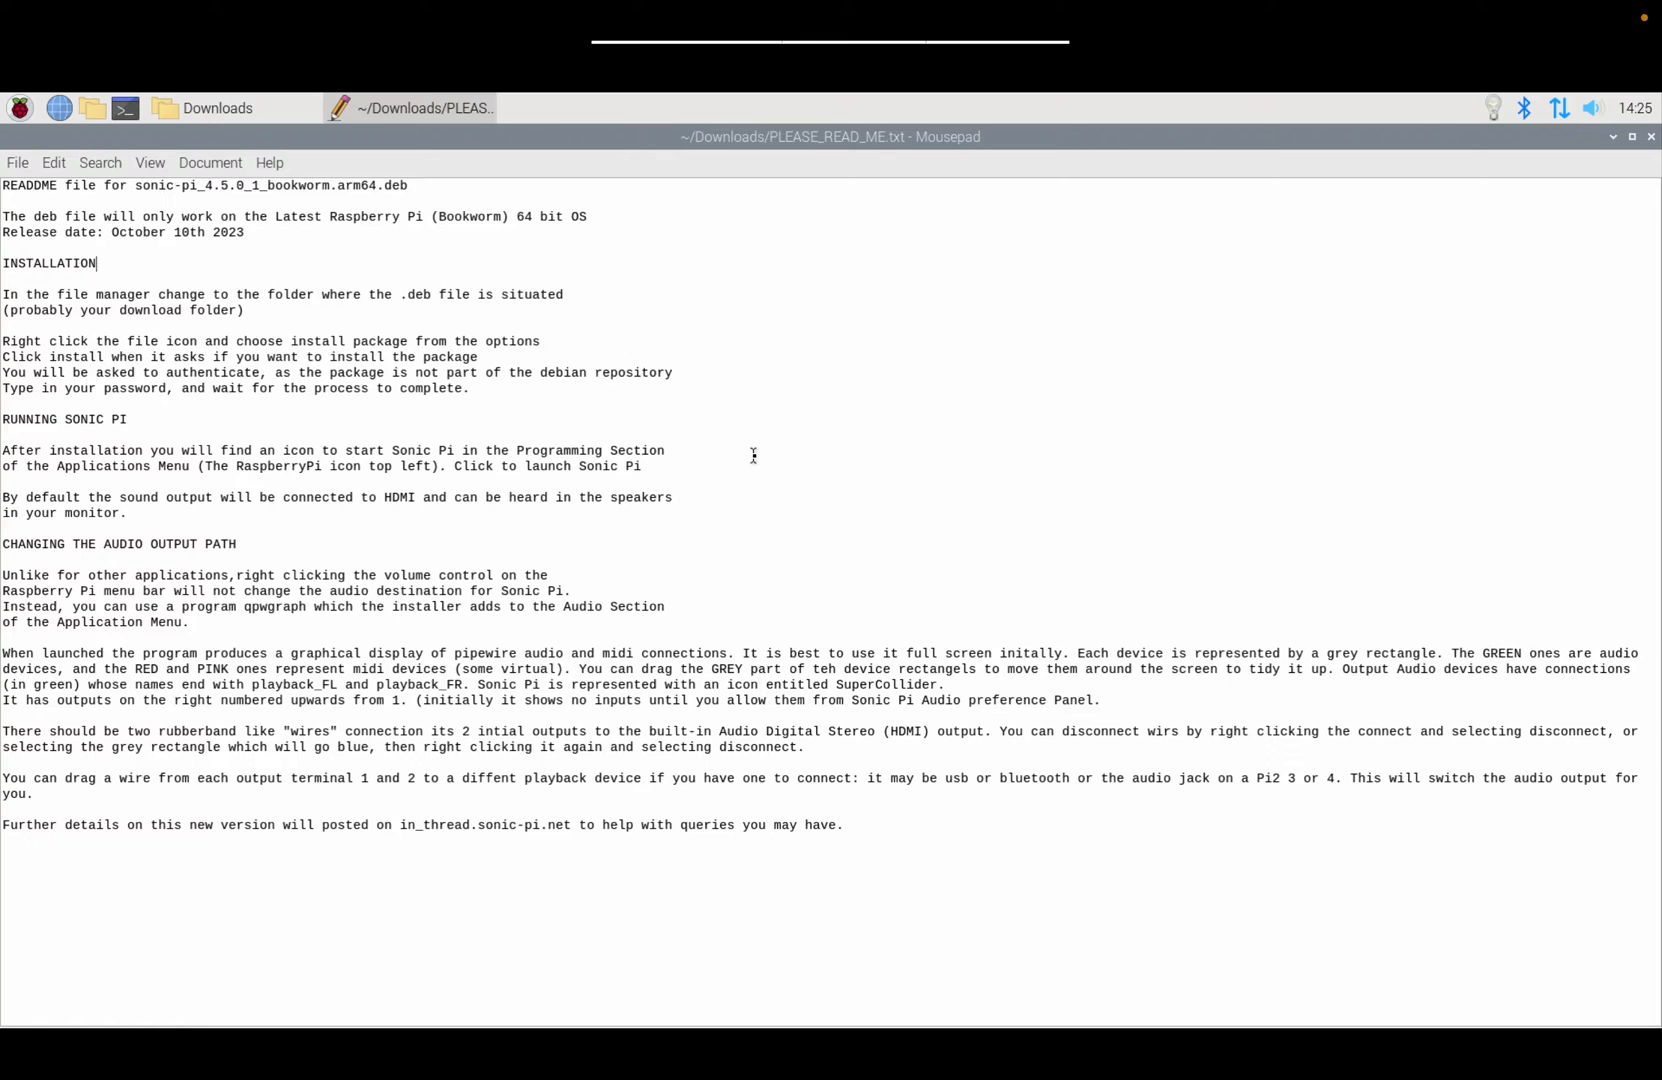
{"action": "key", "text": "ctrl+plus"}
{"action": "key", "text": "ctrl+plus"}
{"action": "key", "text": "ctrl+plus"}
{"action": "key", "text": "ctrl+plus"}
{"action": "key", "text": "ctrl+plus"}
{"action": "key", "text": "ctrl+plus"}
{"action": "key", "text": "ctrl+plus"}
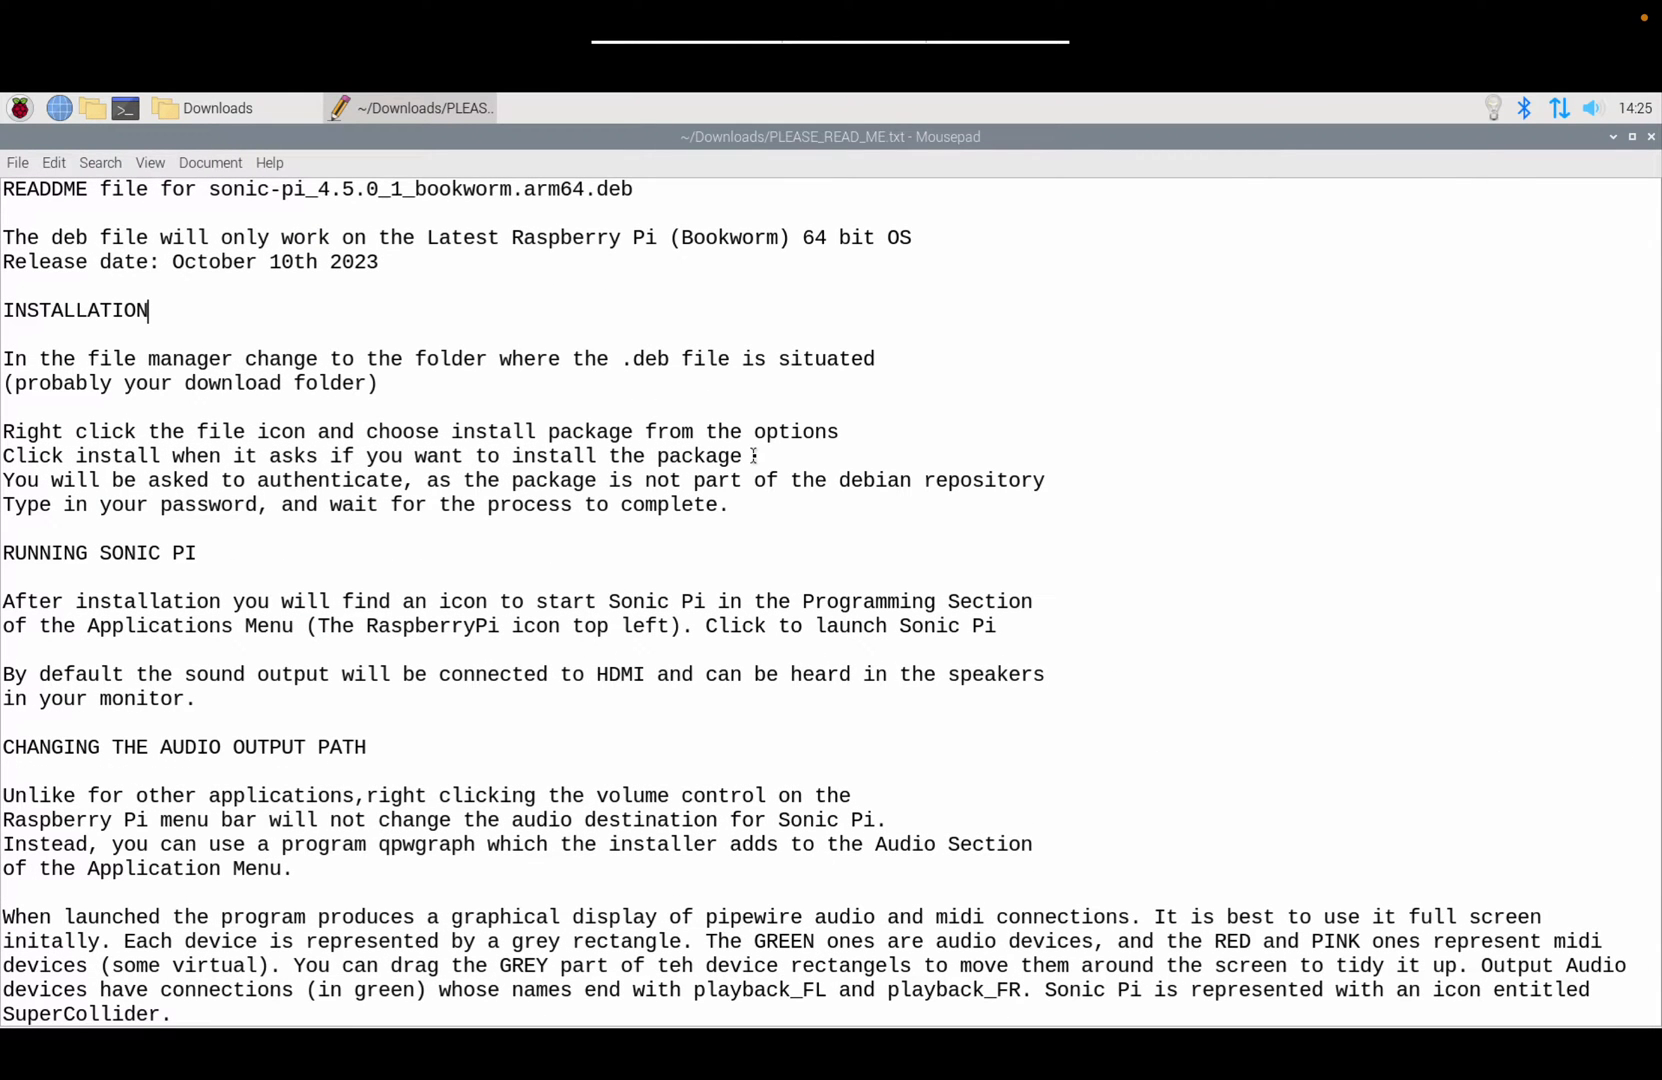
{"action": "key", "text": "ctrl+plus"}
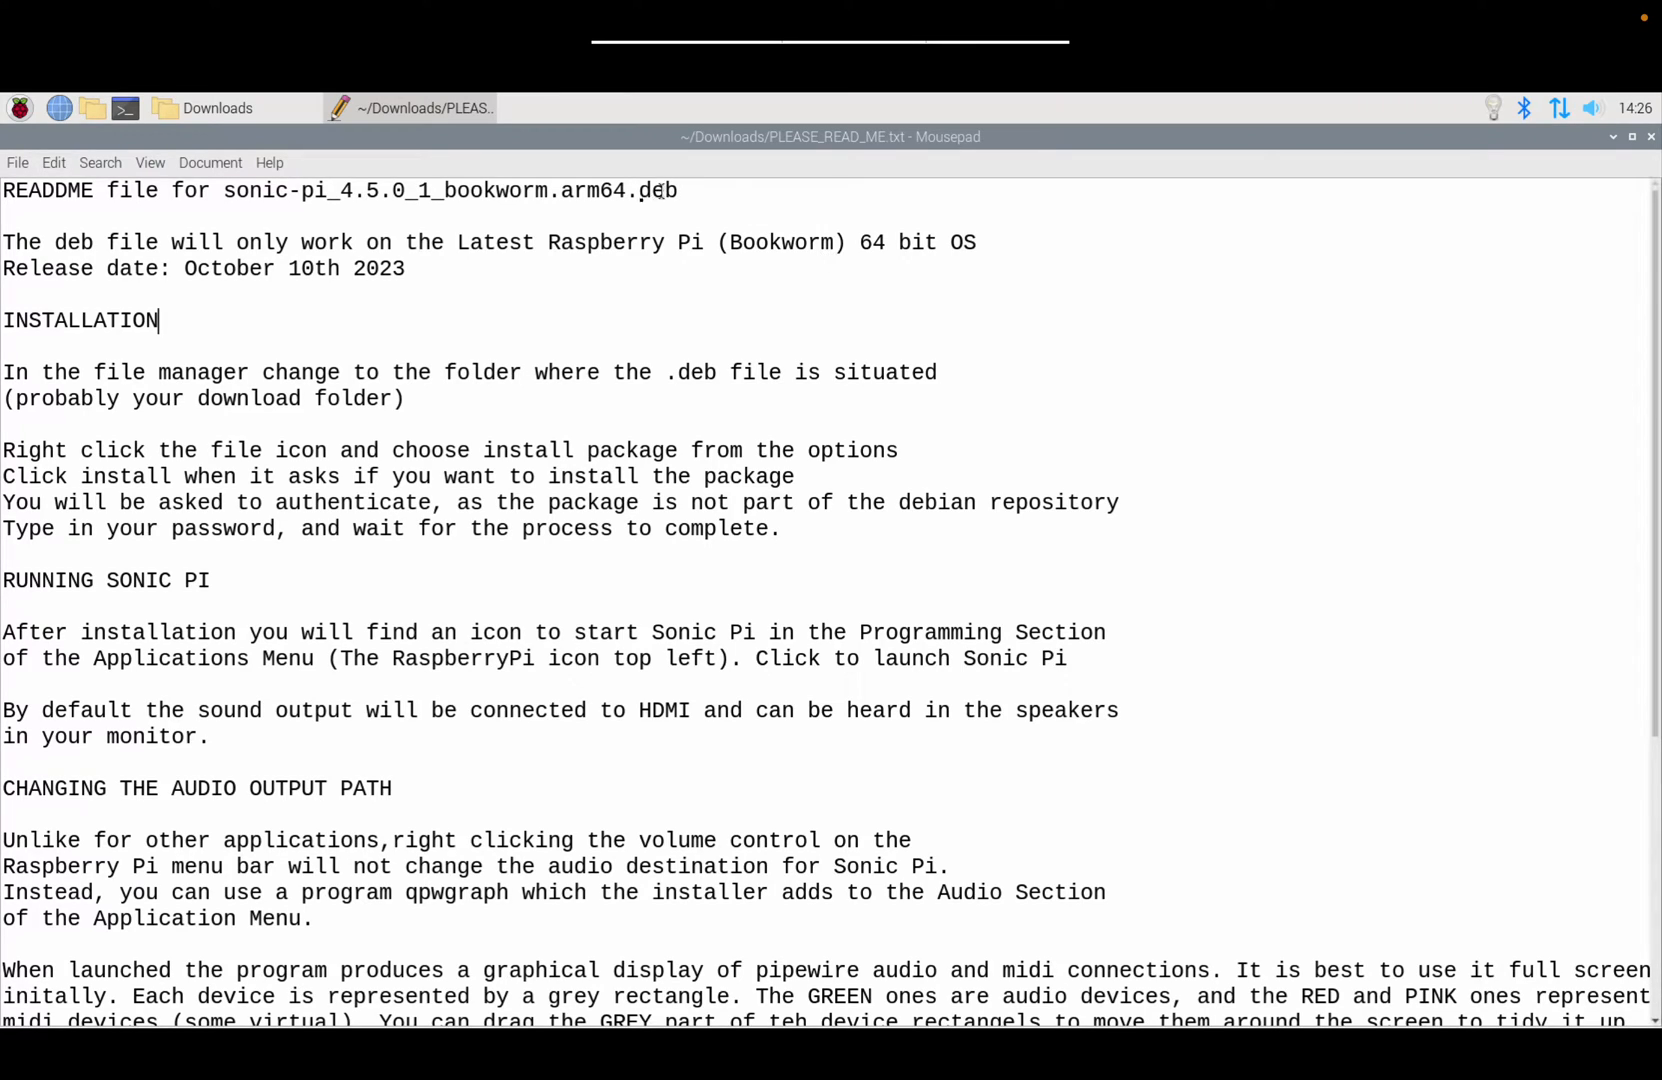
{"action": "left_click_drag", "start_coordinate": [860, 247], "coordinate": [948, 243]}
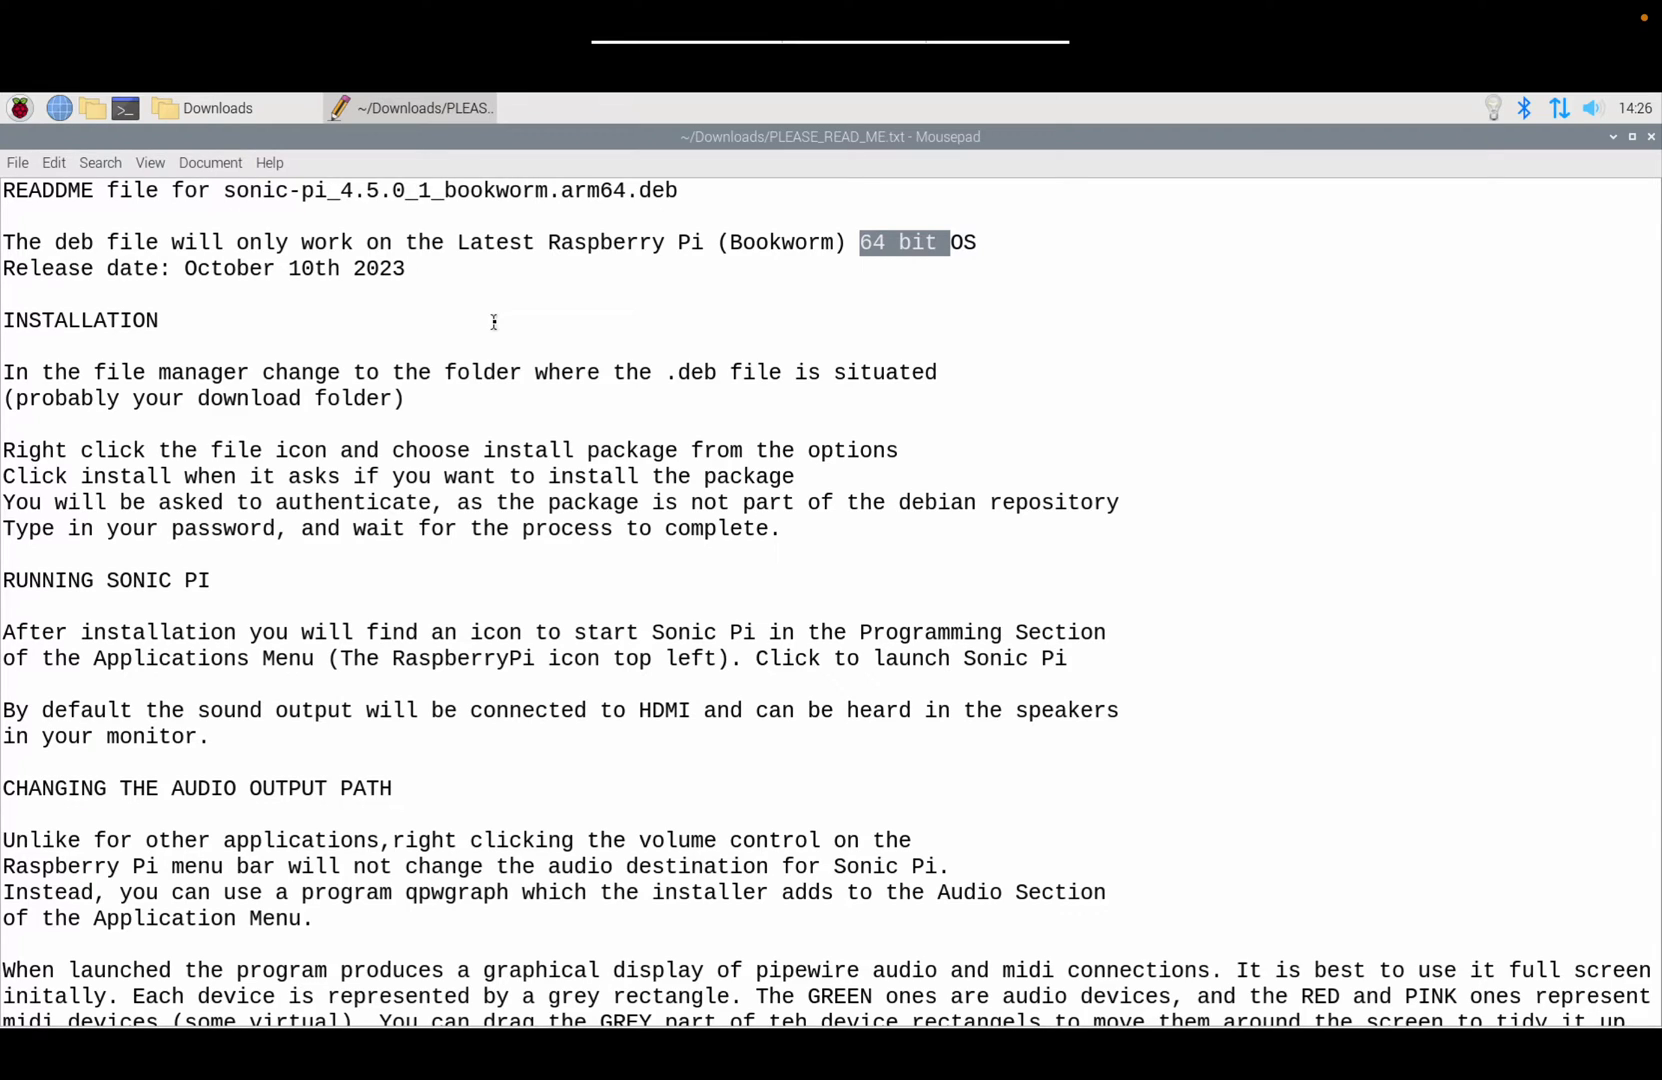
{"action": "left_click", "coordinate": [15, 452]}
{"action": "left_click_drag", "start_coordinate": [15, 452], "coordinate": [337, 450]}
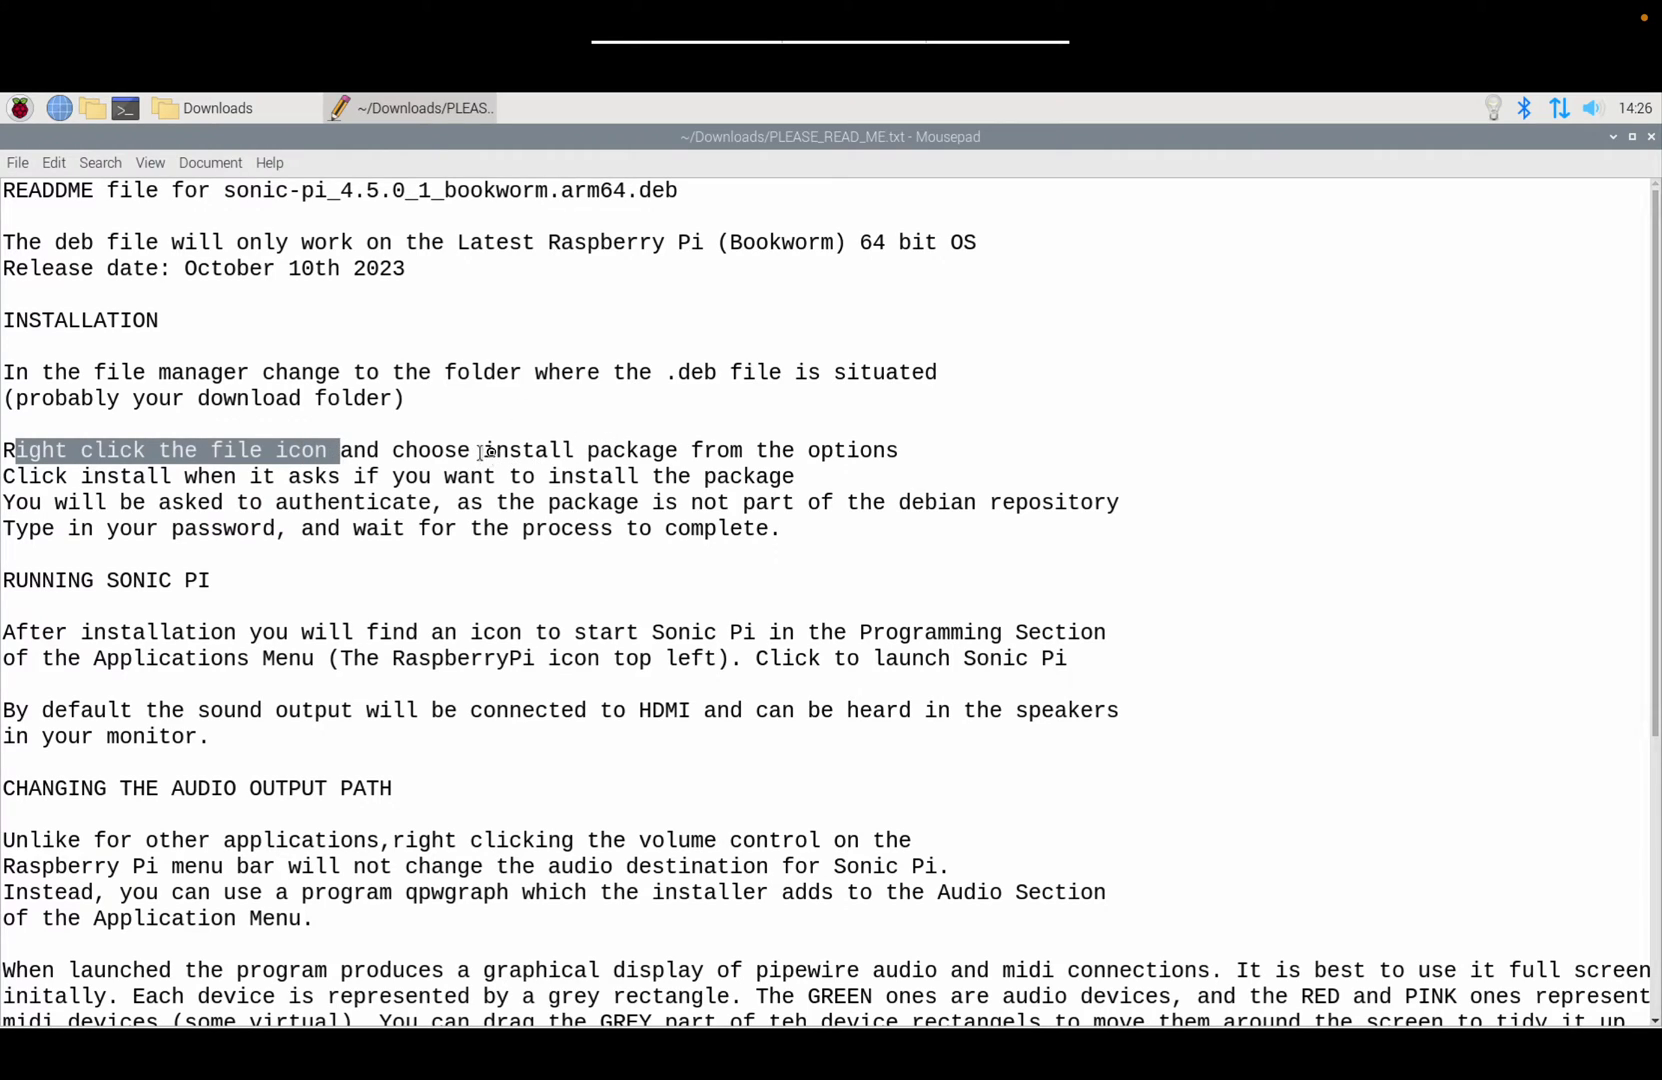
{"action": "left_click_drag", "start_coordinate": [485, 452], "coordinate": [677, 447]}
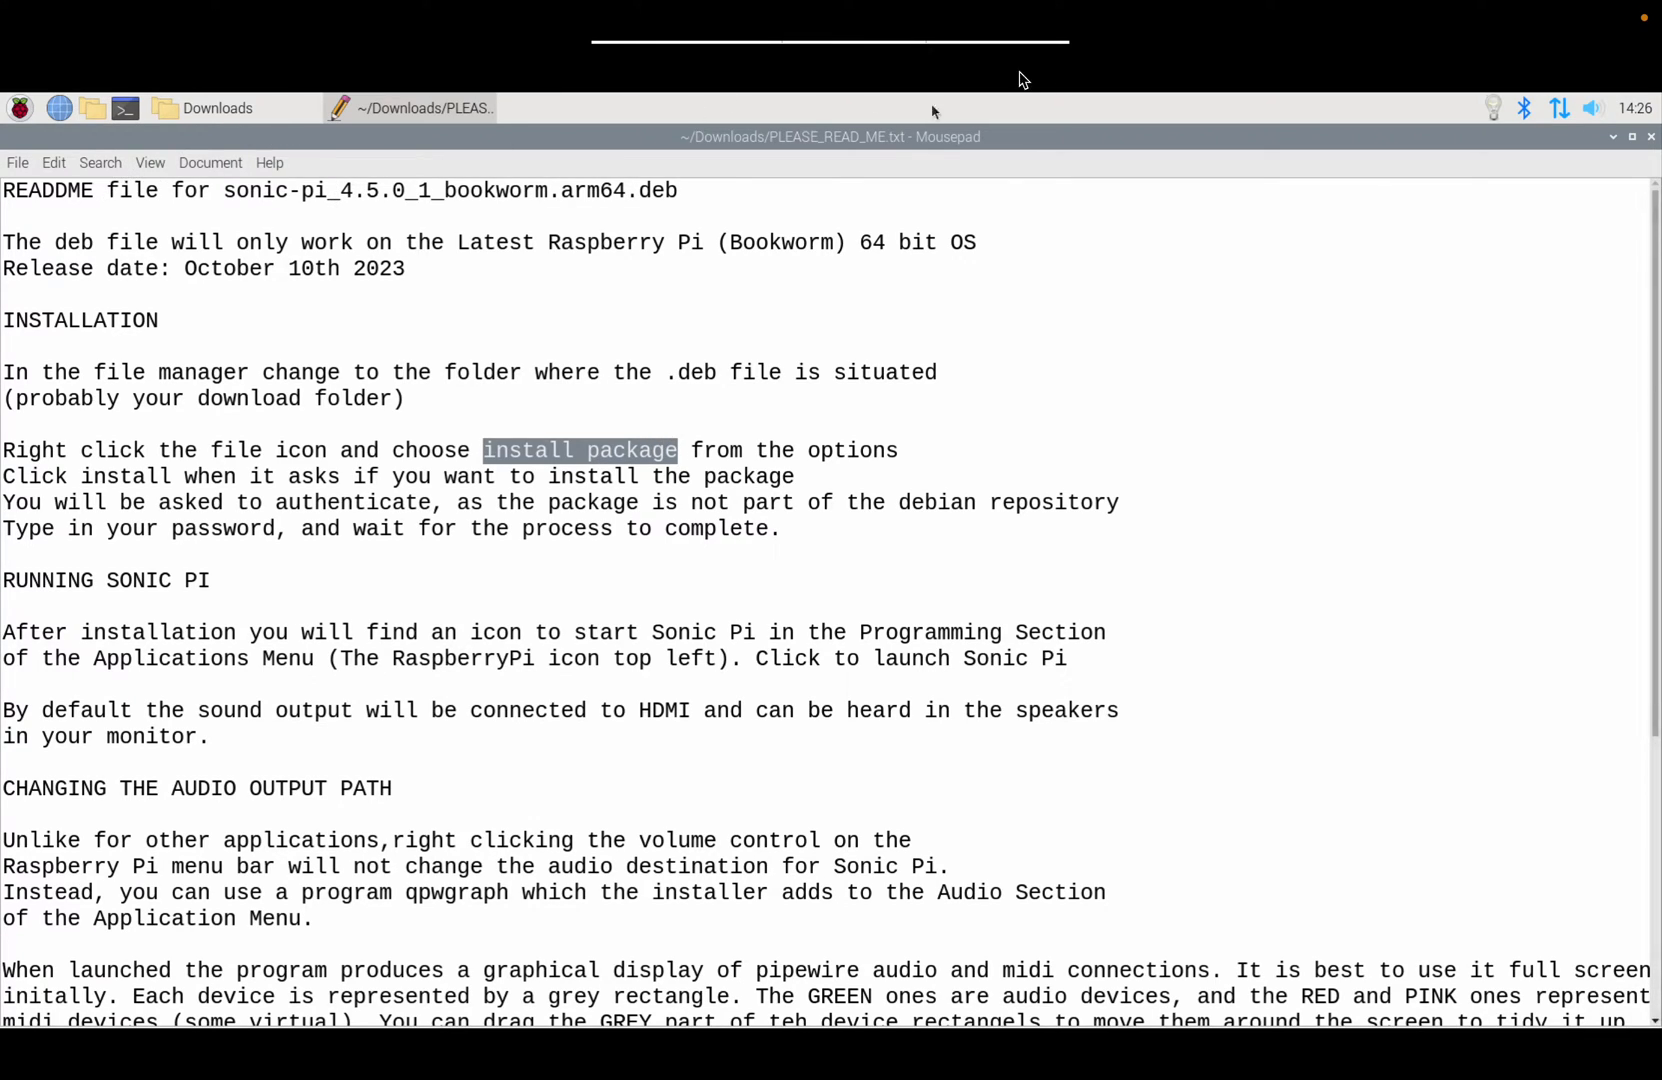
{"action": "left_click", "coordinate": [1652, 137]}
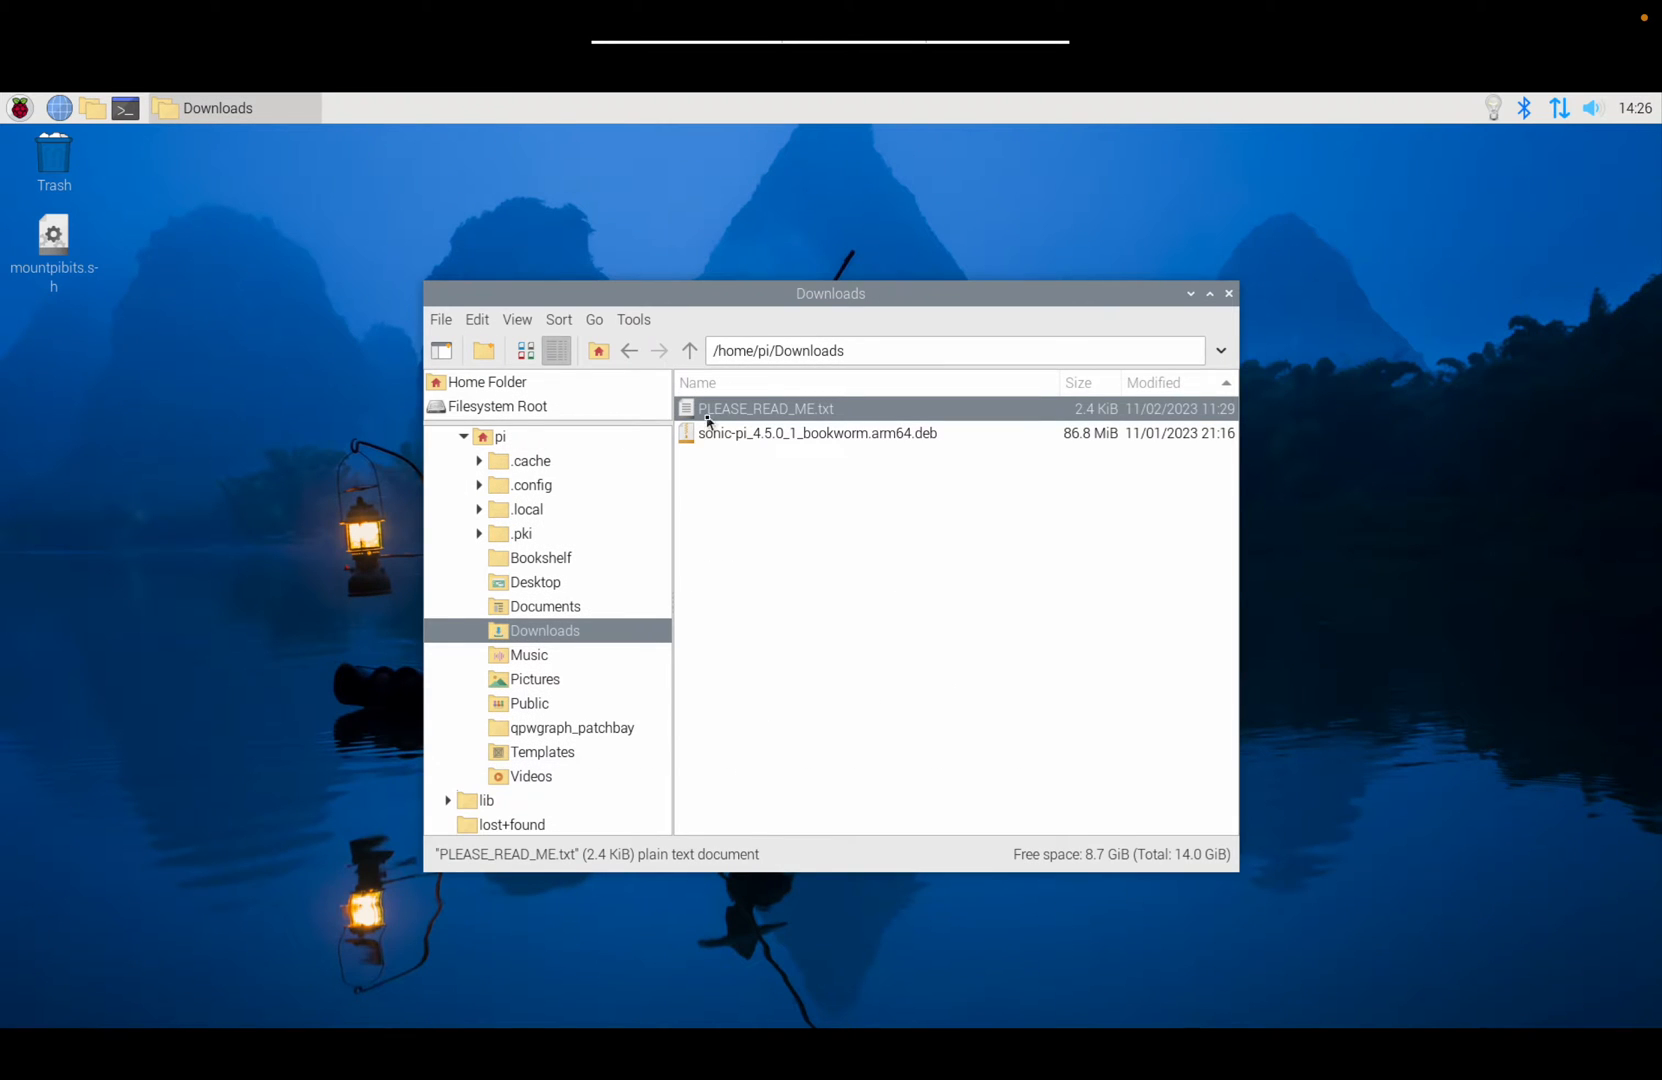
Step: Inspect sonic-pi_4.5.0_1_bookworm.arm64.deb's contents, then choose Package Install from its context menu
{"action": "left_click", "coordinate": [746, 513]}
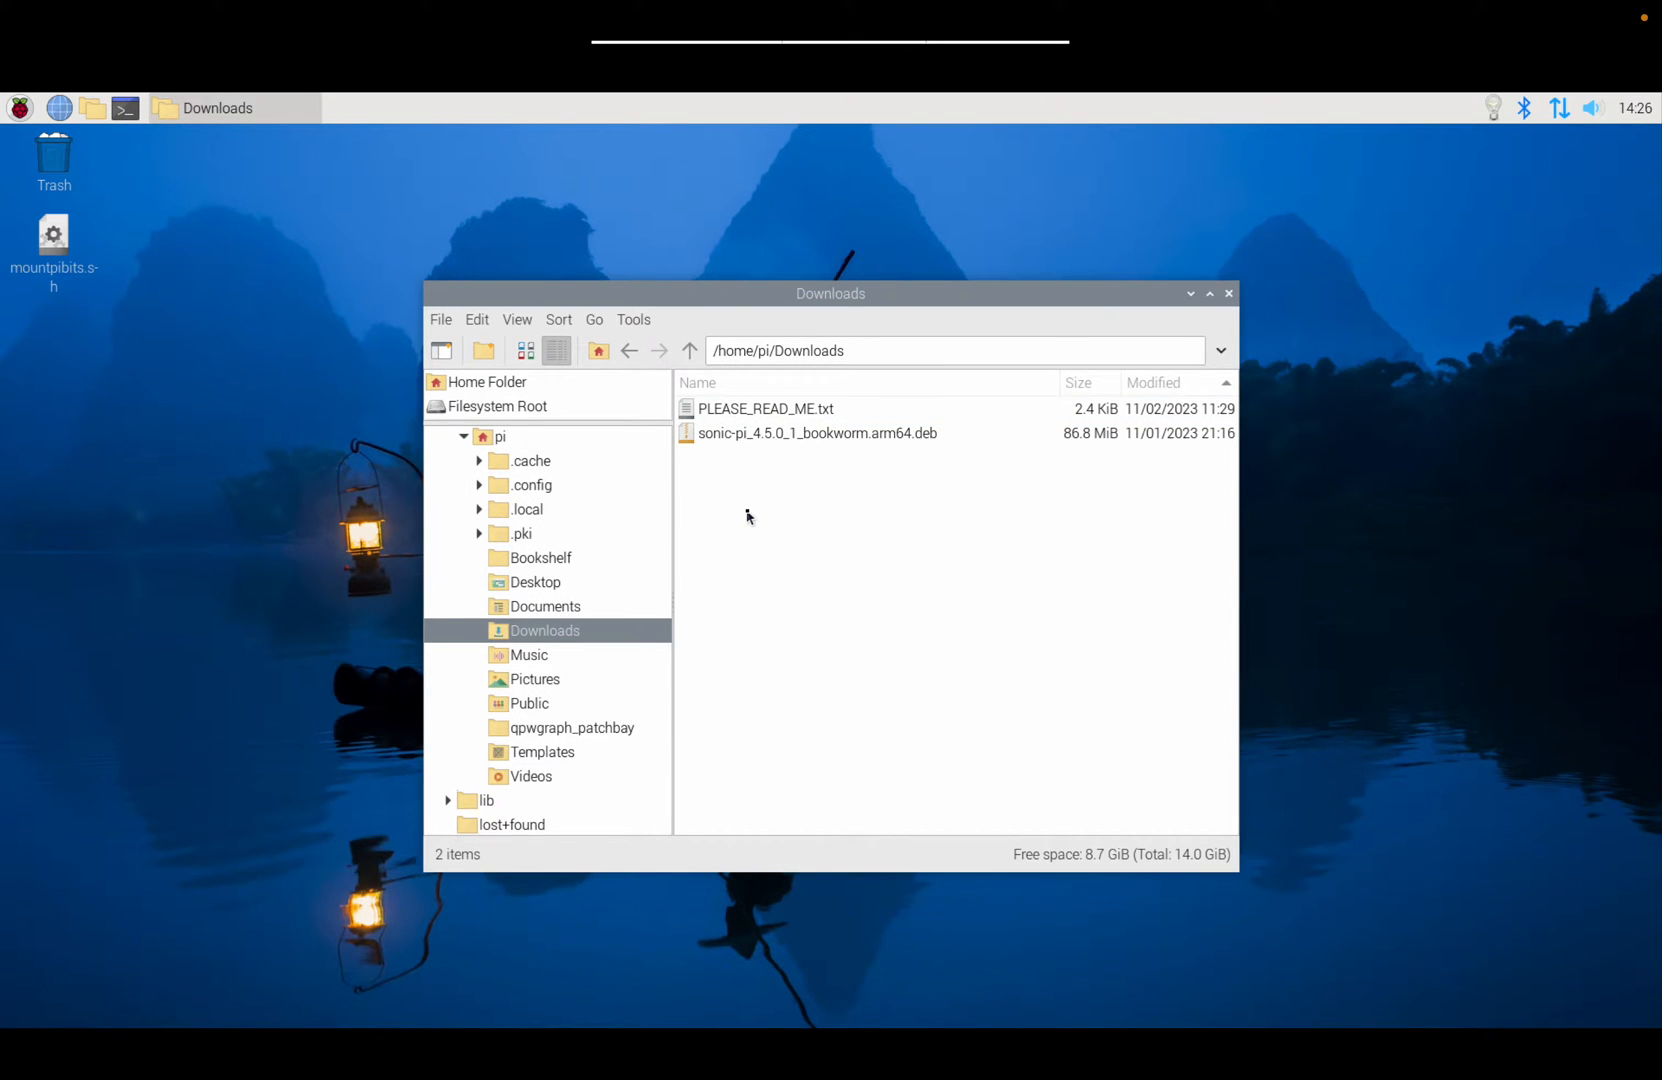
{"action": "right_click", "coordinate": [690, 441]}
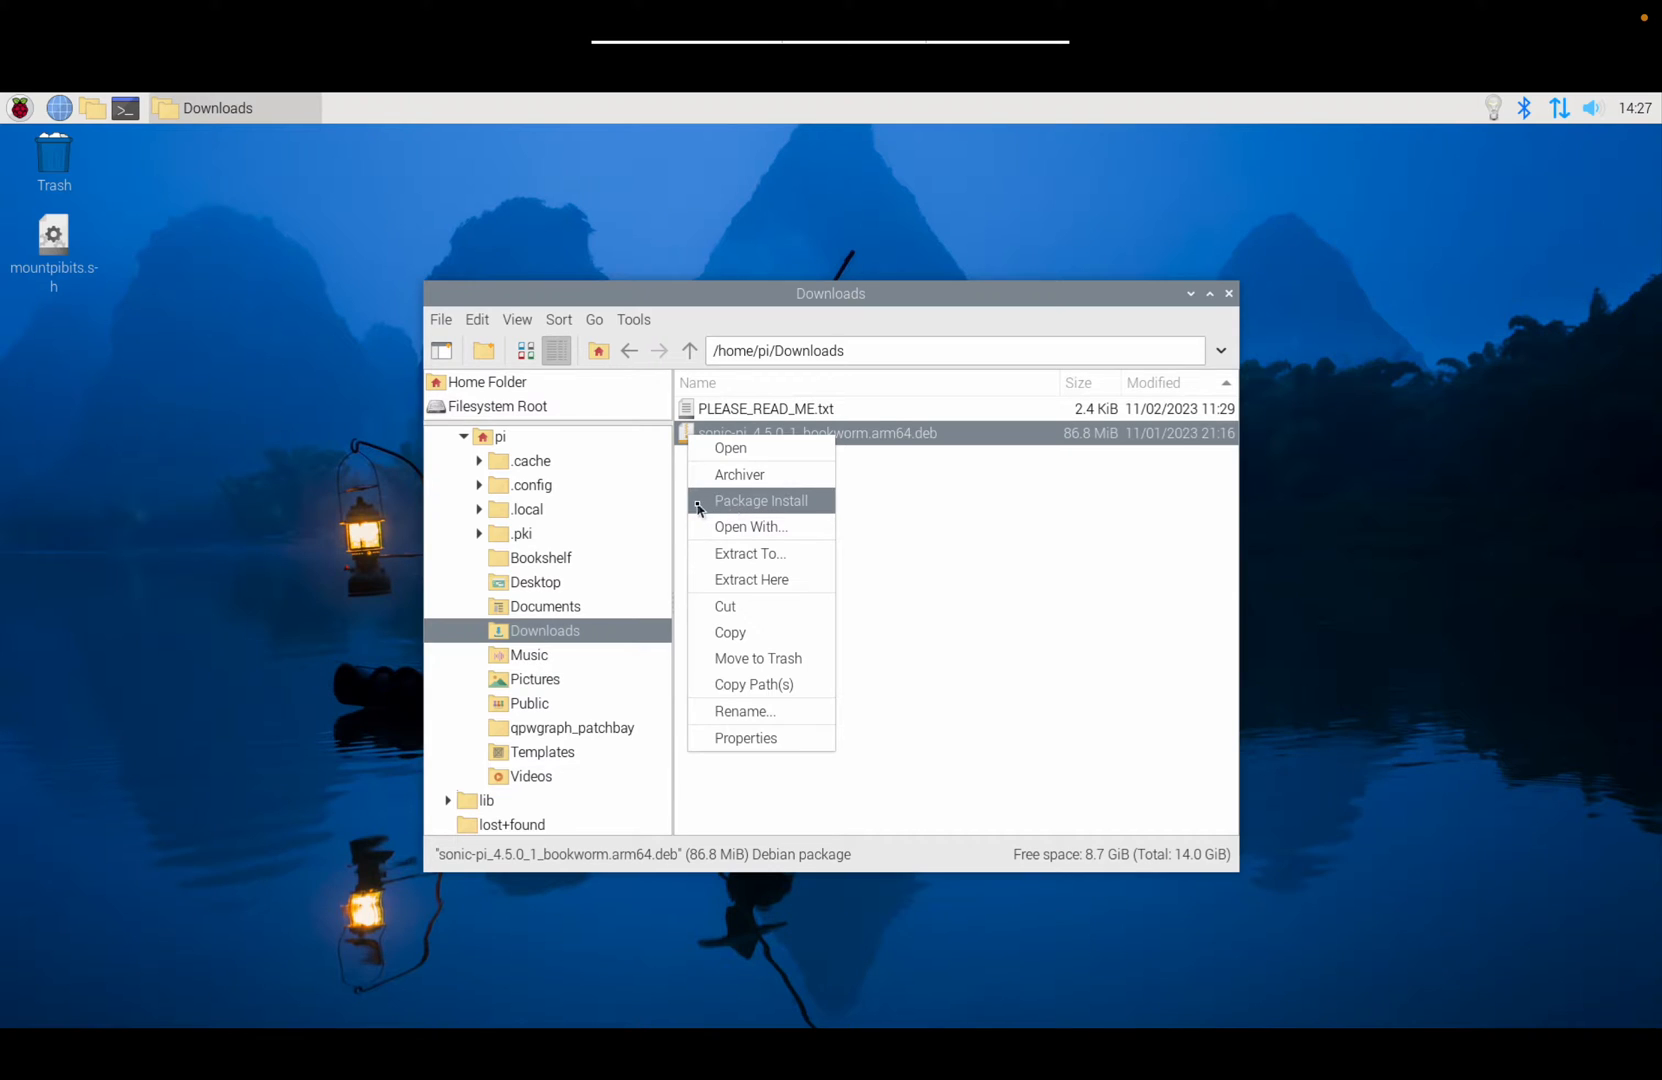
{"action": "left_click", "coordinate": [934, 505]}
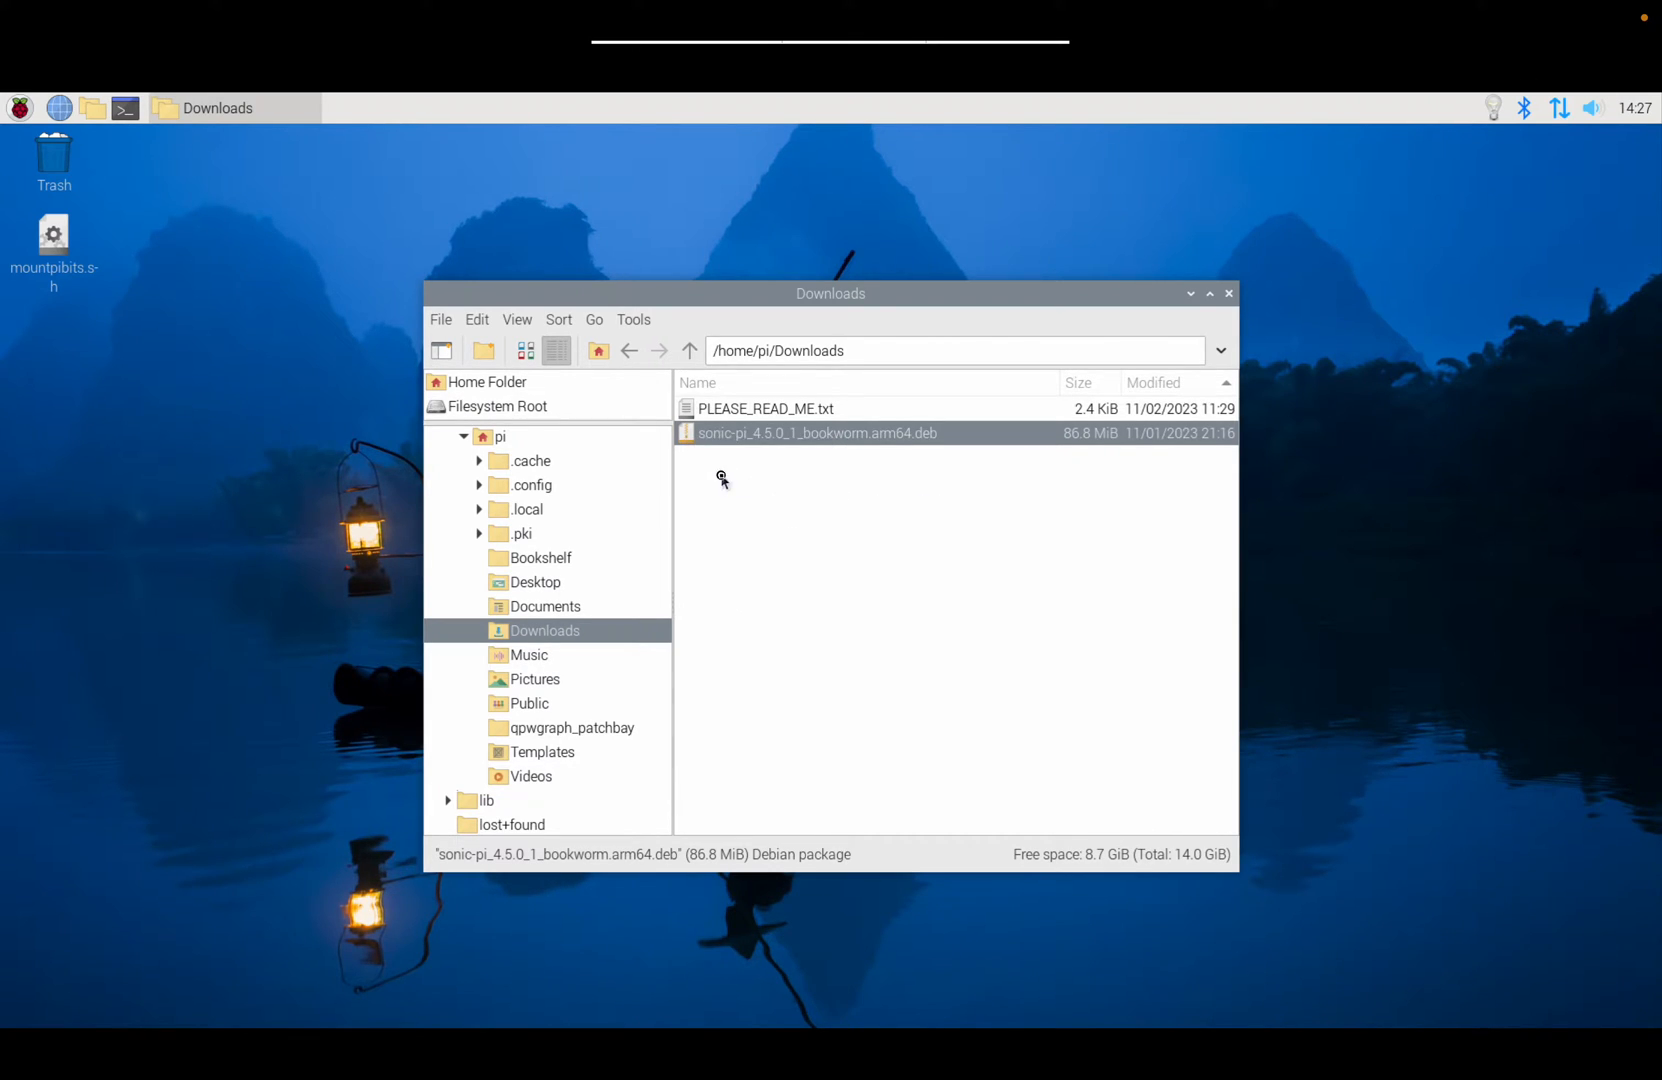
{"action": "left_click", "coordinate": [725, 478]}
{"action": "double_click", "coordinate": [694, 436]}
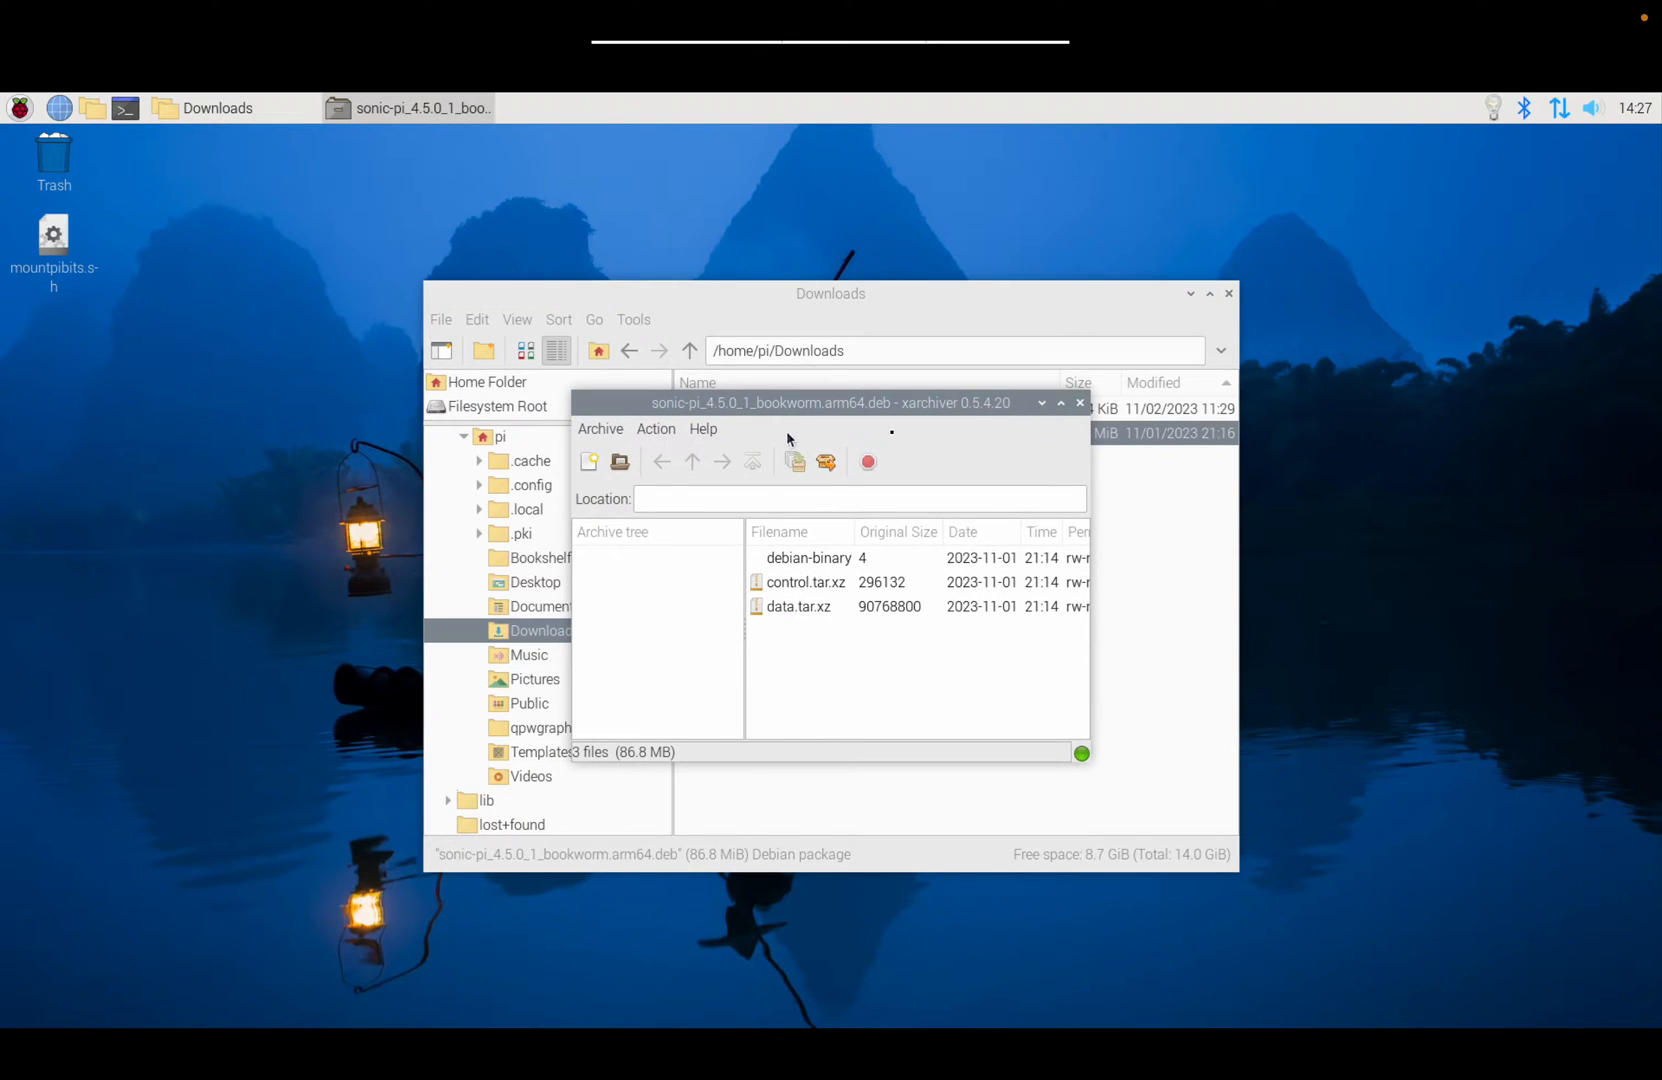
{"action": "left_click", "coordinate": [1080, 403]}
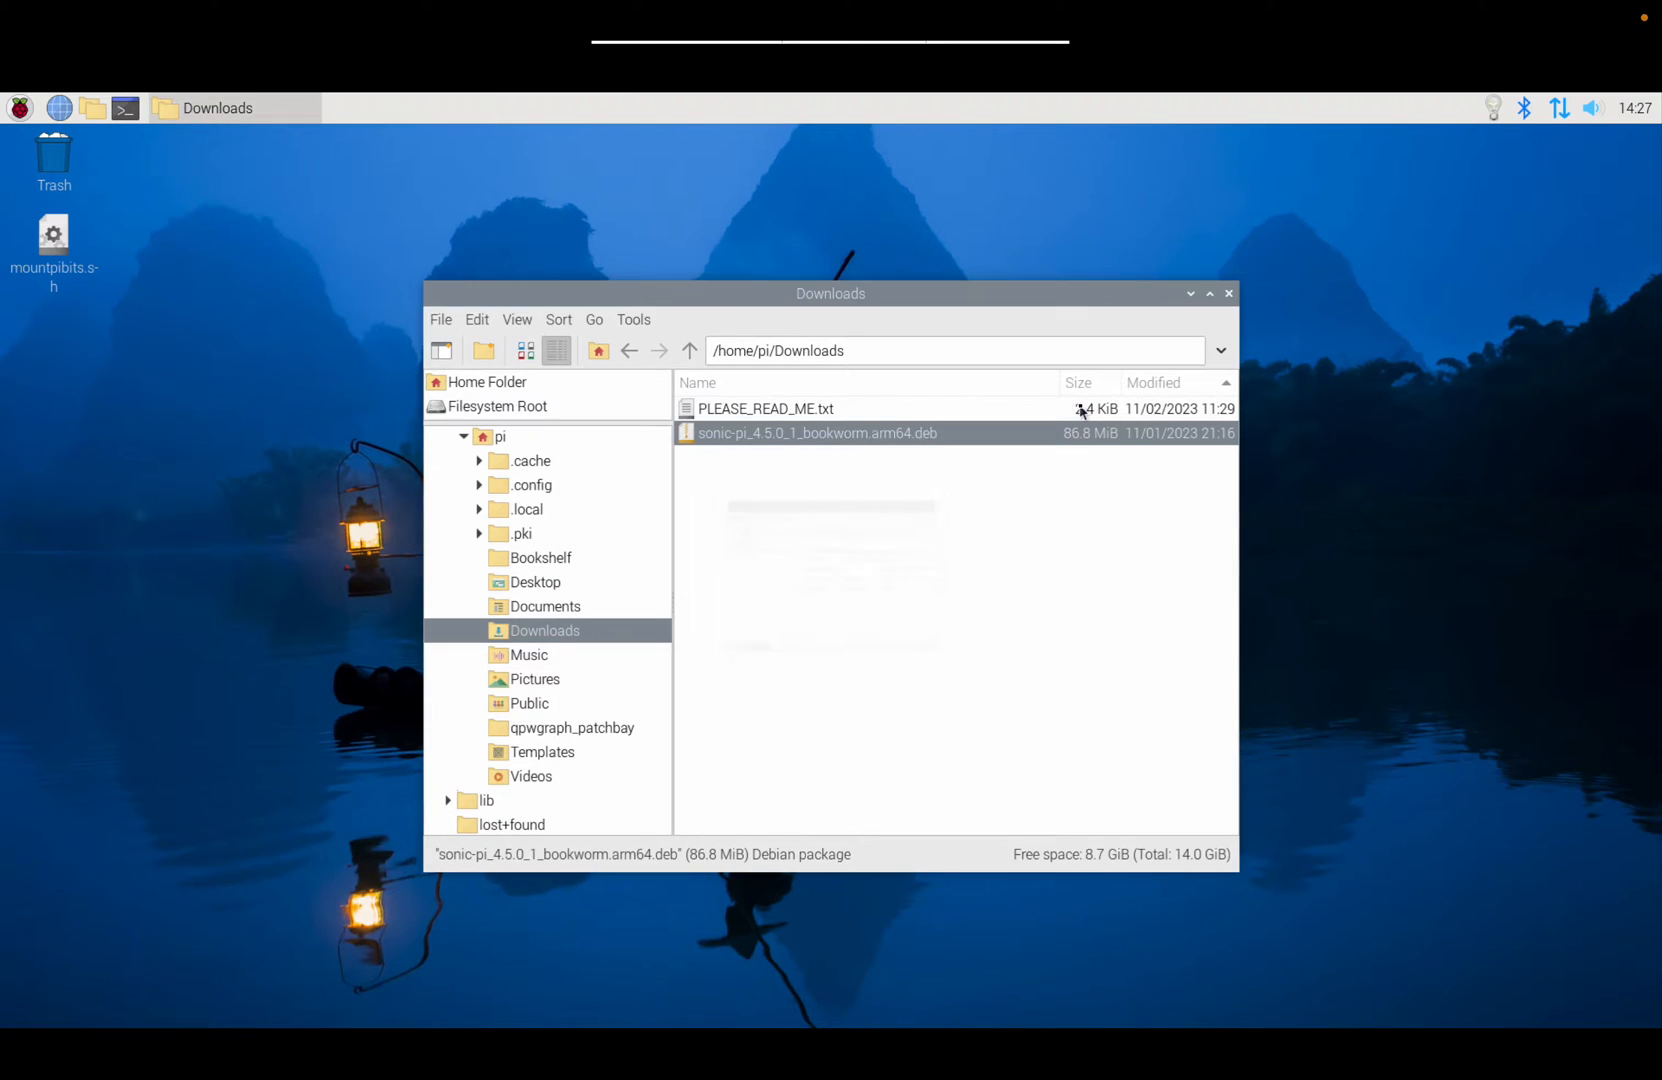
{"action": "right_click", "coordinate": [697, 440]}
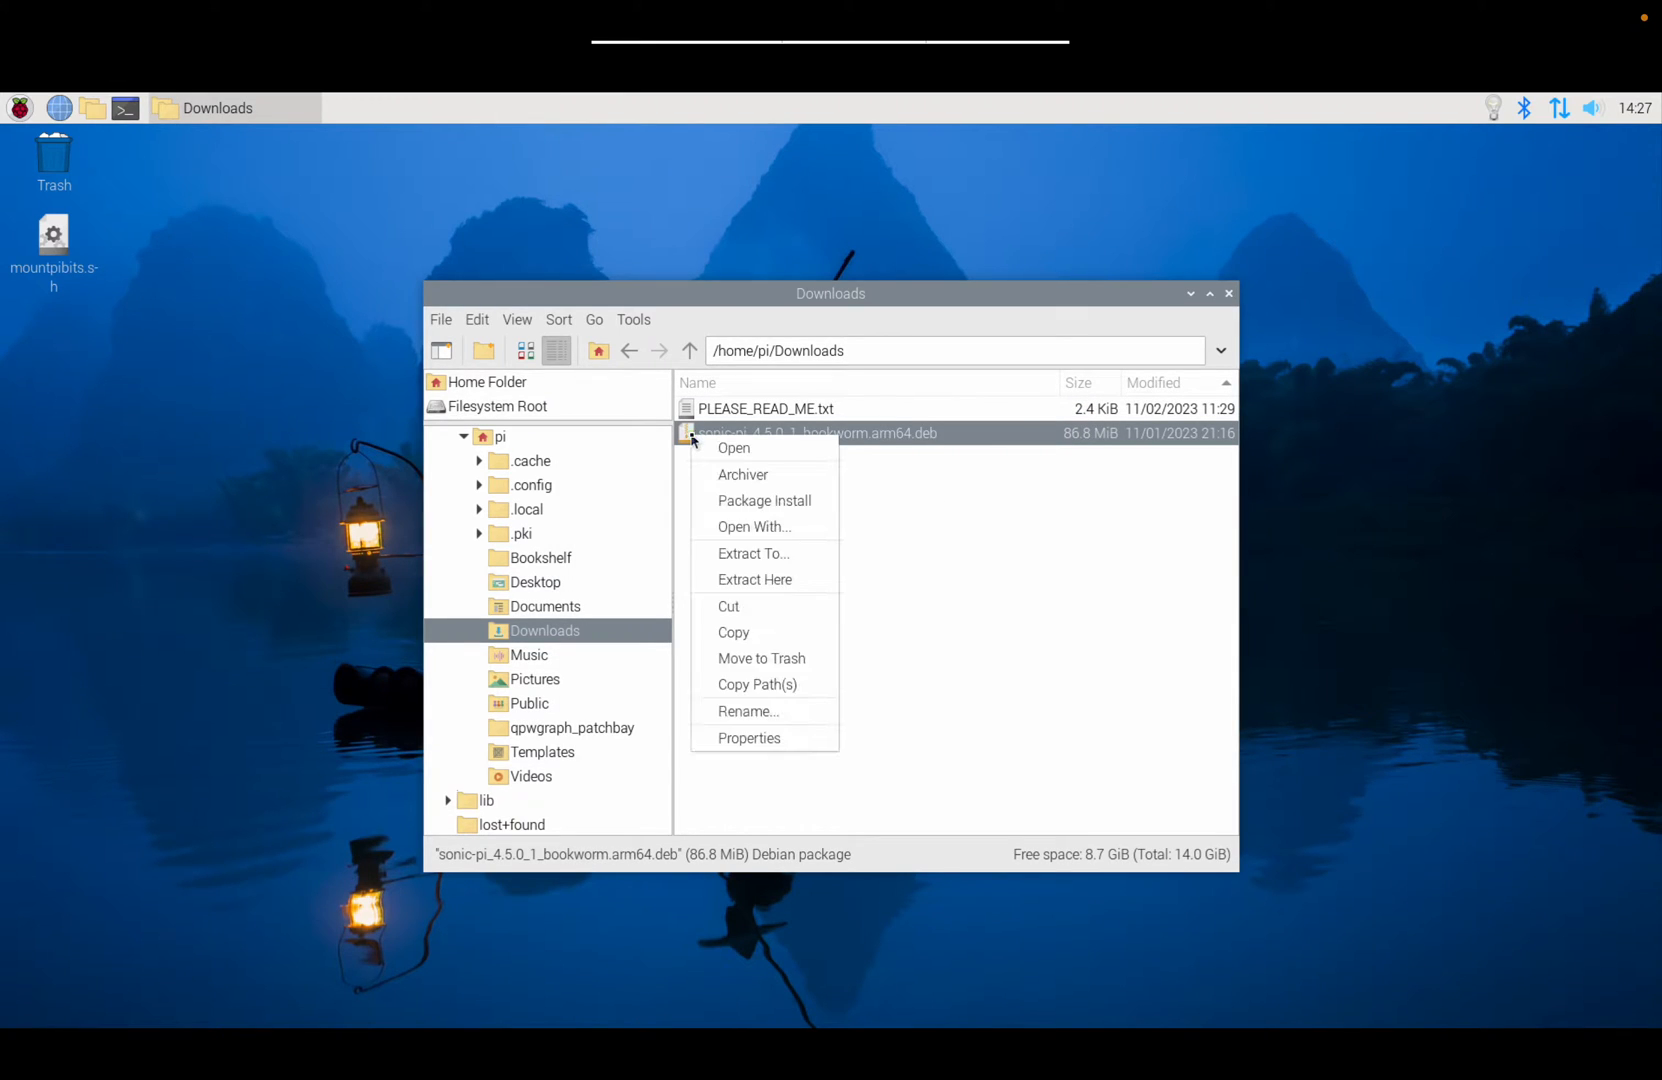
{"action": "left_click", "coordinate": [756, 507]}
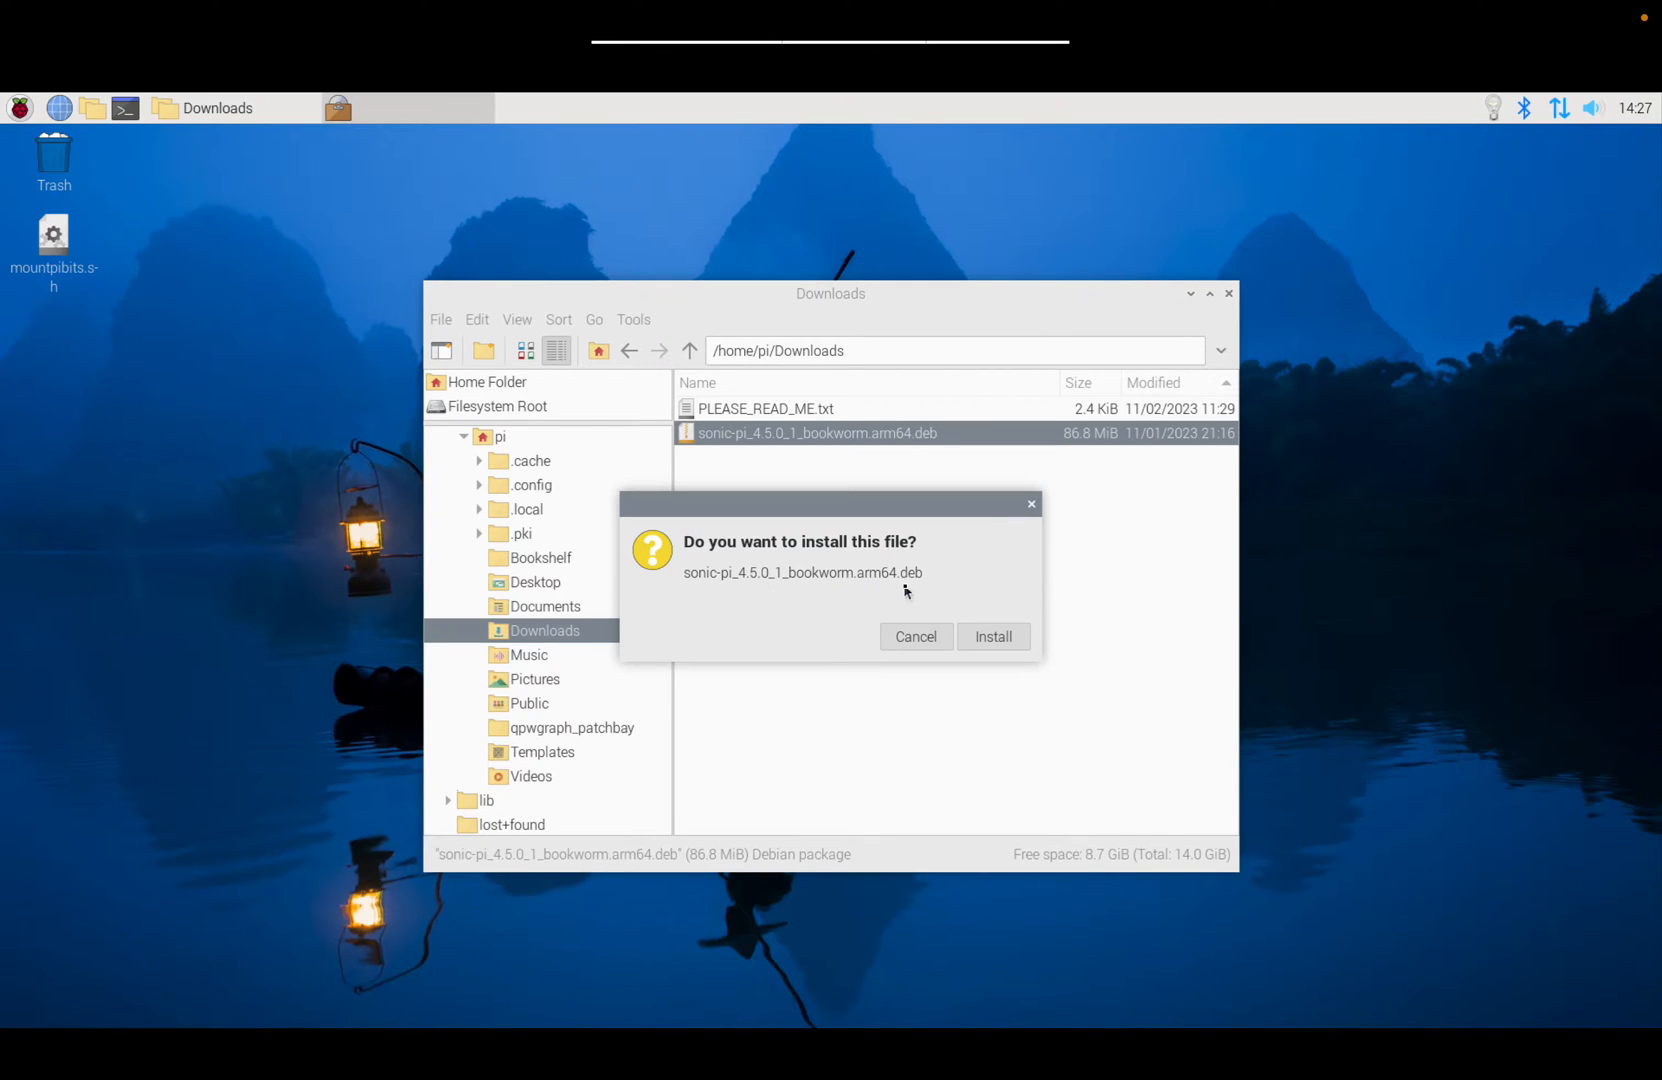
Step: Confirm the install and authenticate with the account password so the Sonic Pi package installs
{"action": "left_click", "coordinate": [1005, 637]}
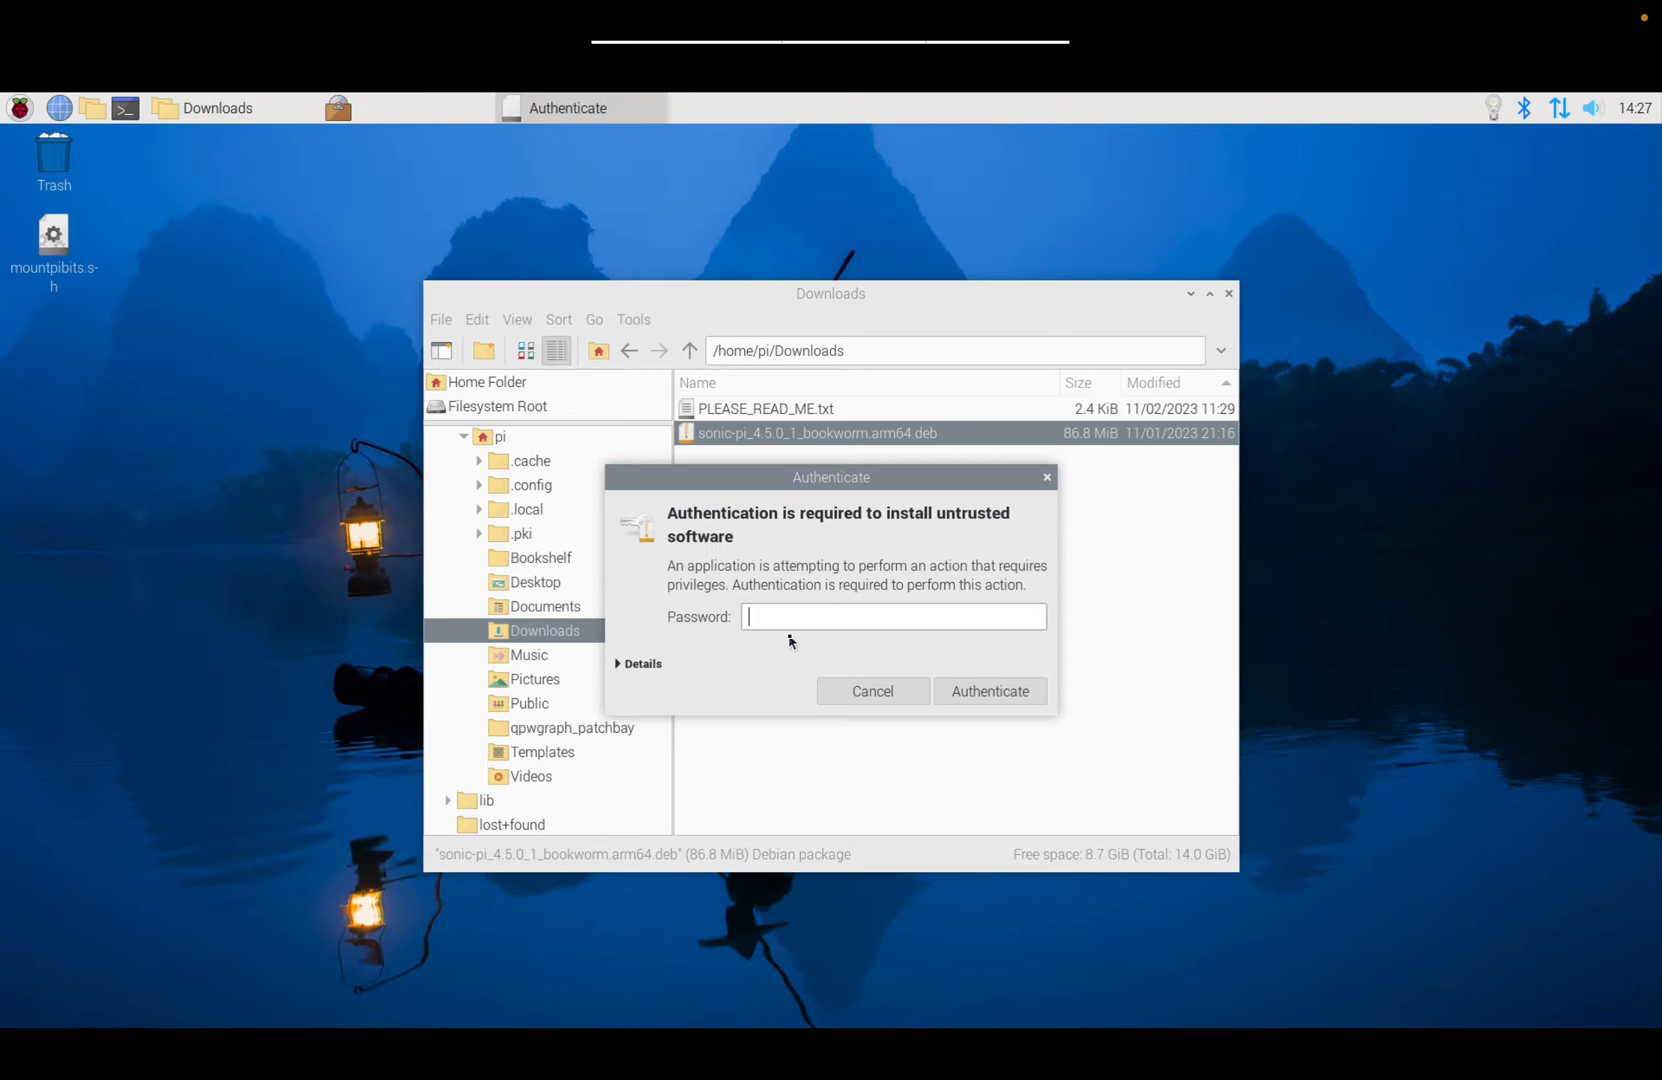
{"action": "type", "text": "••"}
{"action": "type", "text": "•••••••"}
{"action": "key", "text": "Return"}
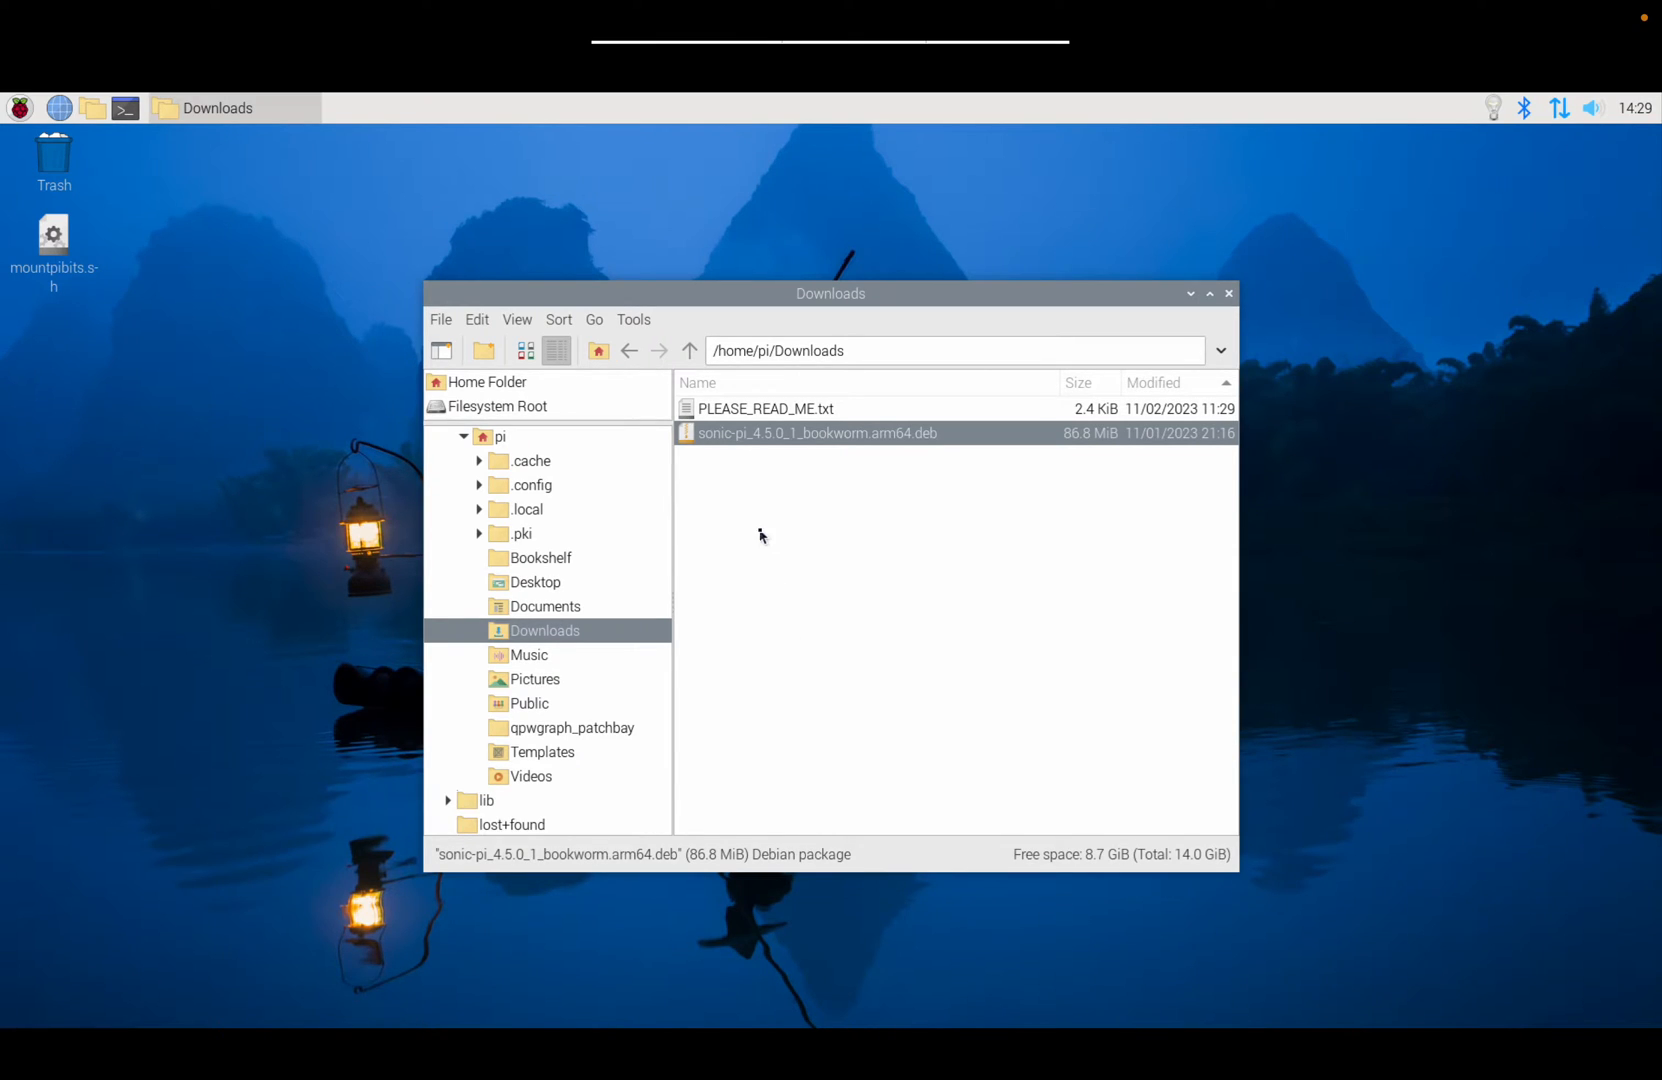
Step: Reopen PLEASE_READ_ME.txt with enlarged text and show the Programming applications menu
{"action": "double_click", "coordinate": [697, 443]}
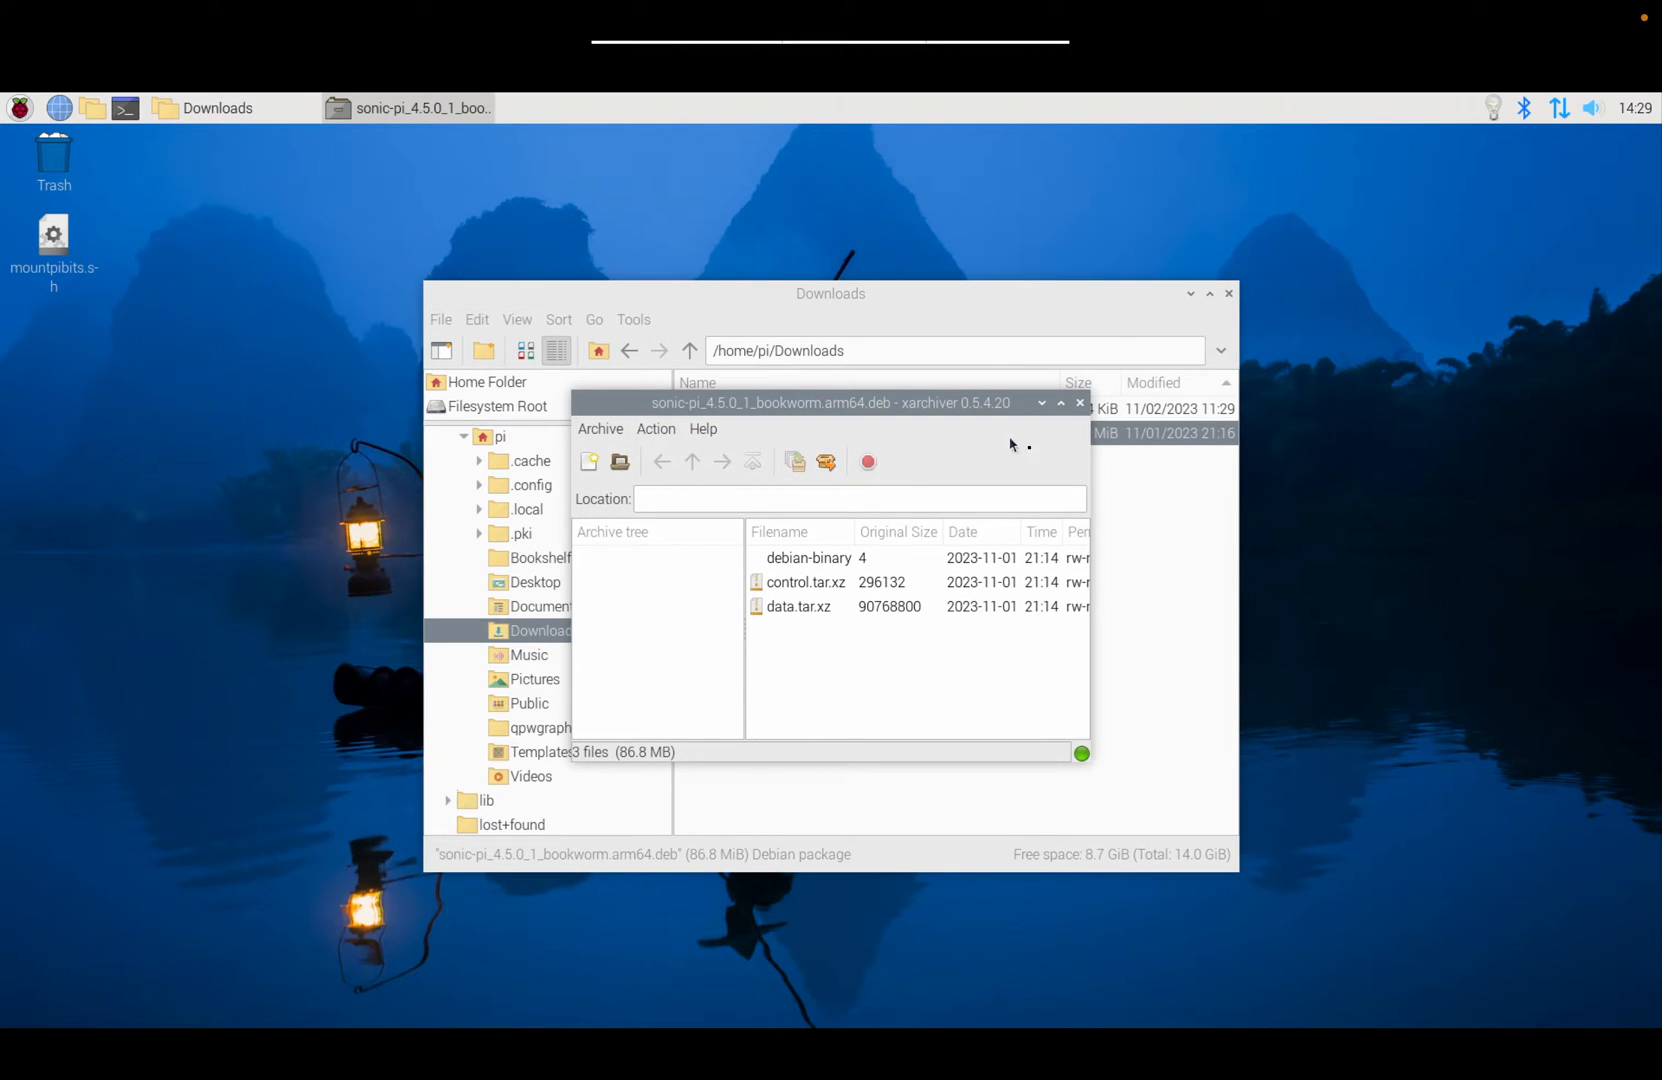
{"action": "left_click", "coordinate": [1080, 404]}
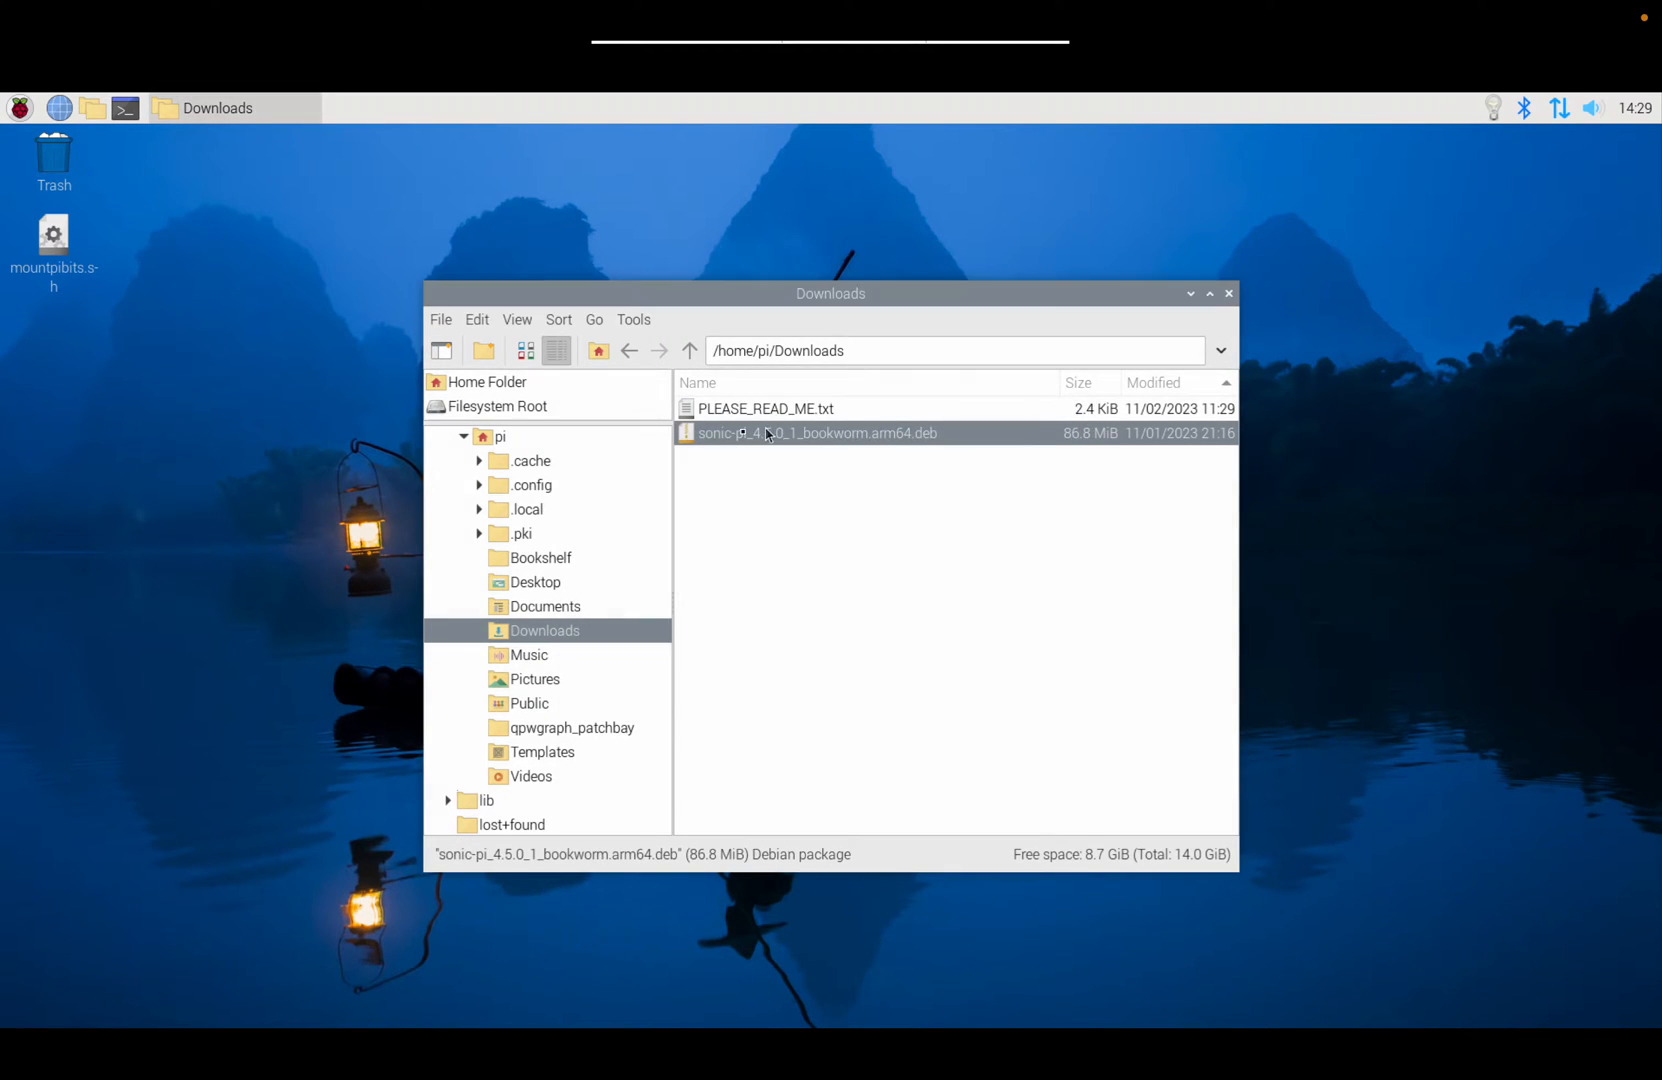
{"action": "left_click", "coordinate": [690, 417]}
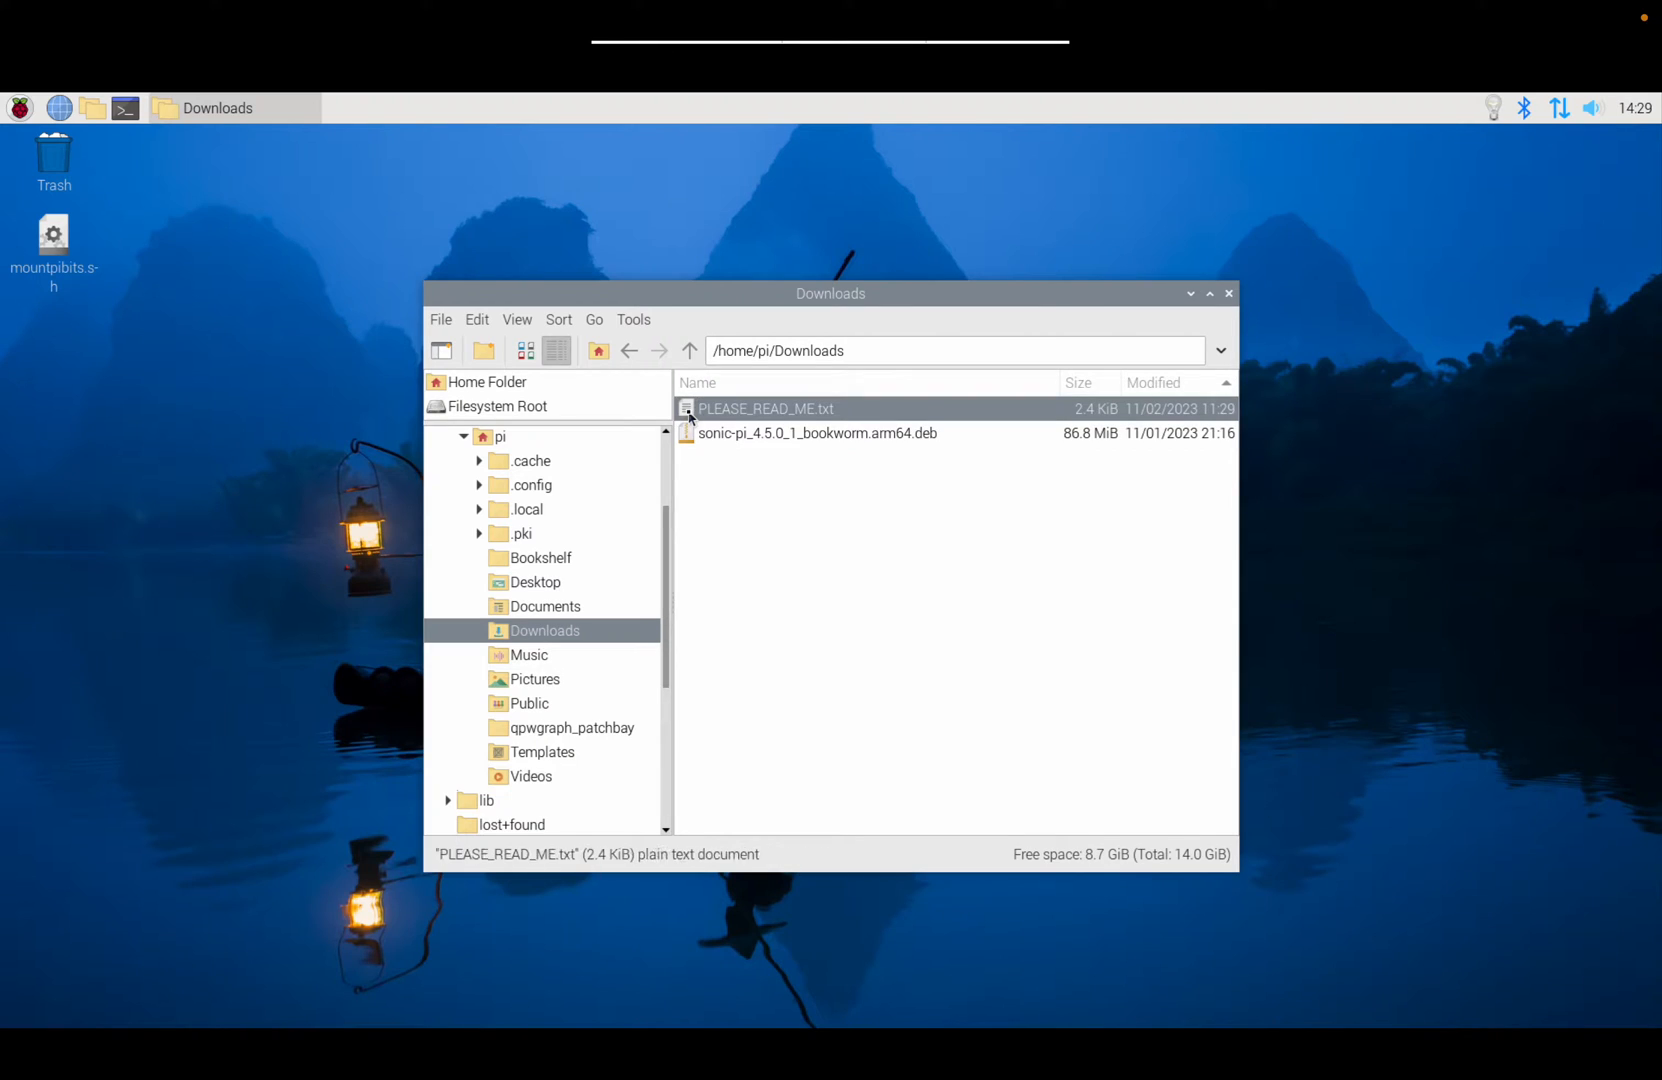
{"action": "double_click", "coordinate": [690, 417]}
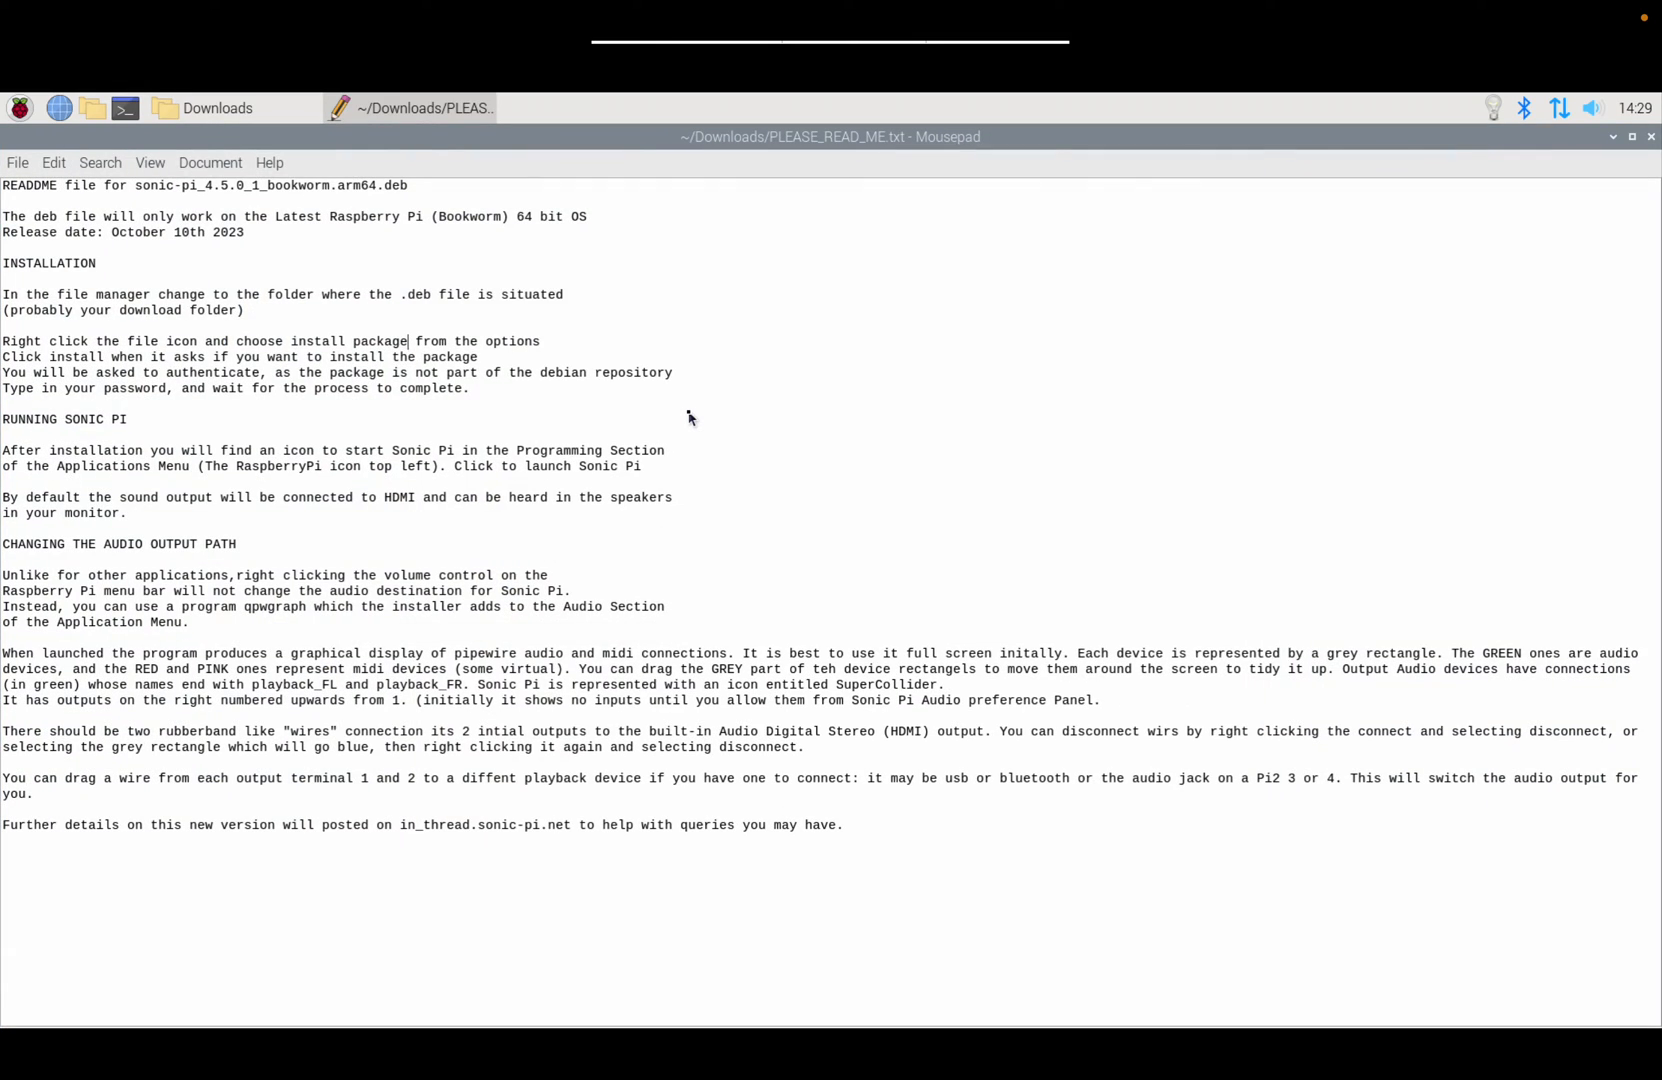
{"action": "key", "text": "ctrl+plus"}
{"action": "key", "text": "ctrl+plus"}
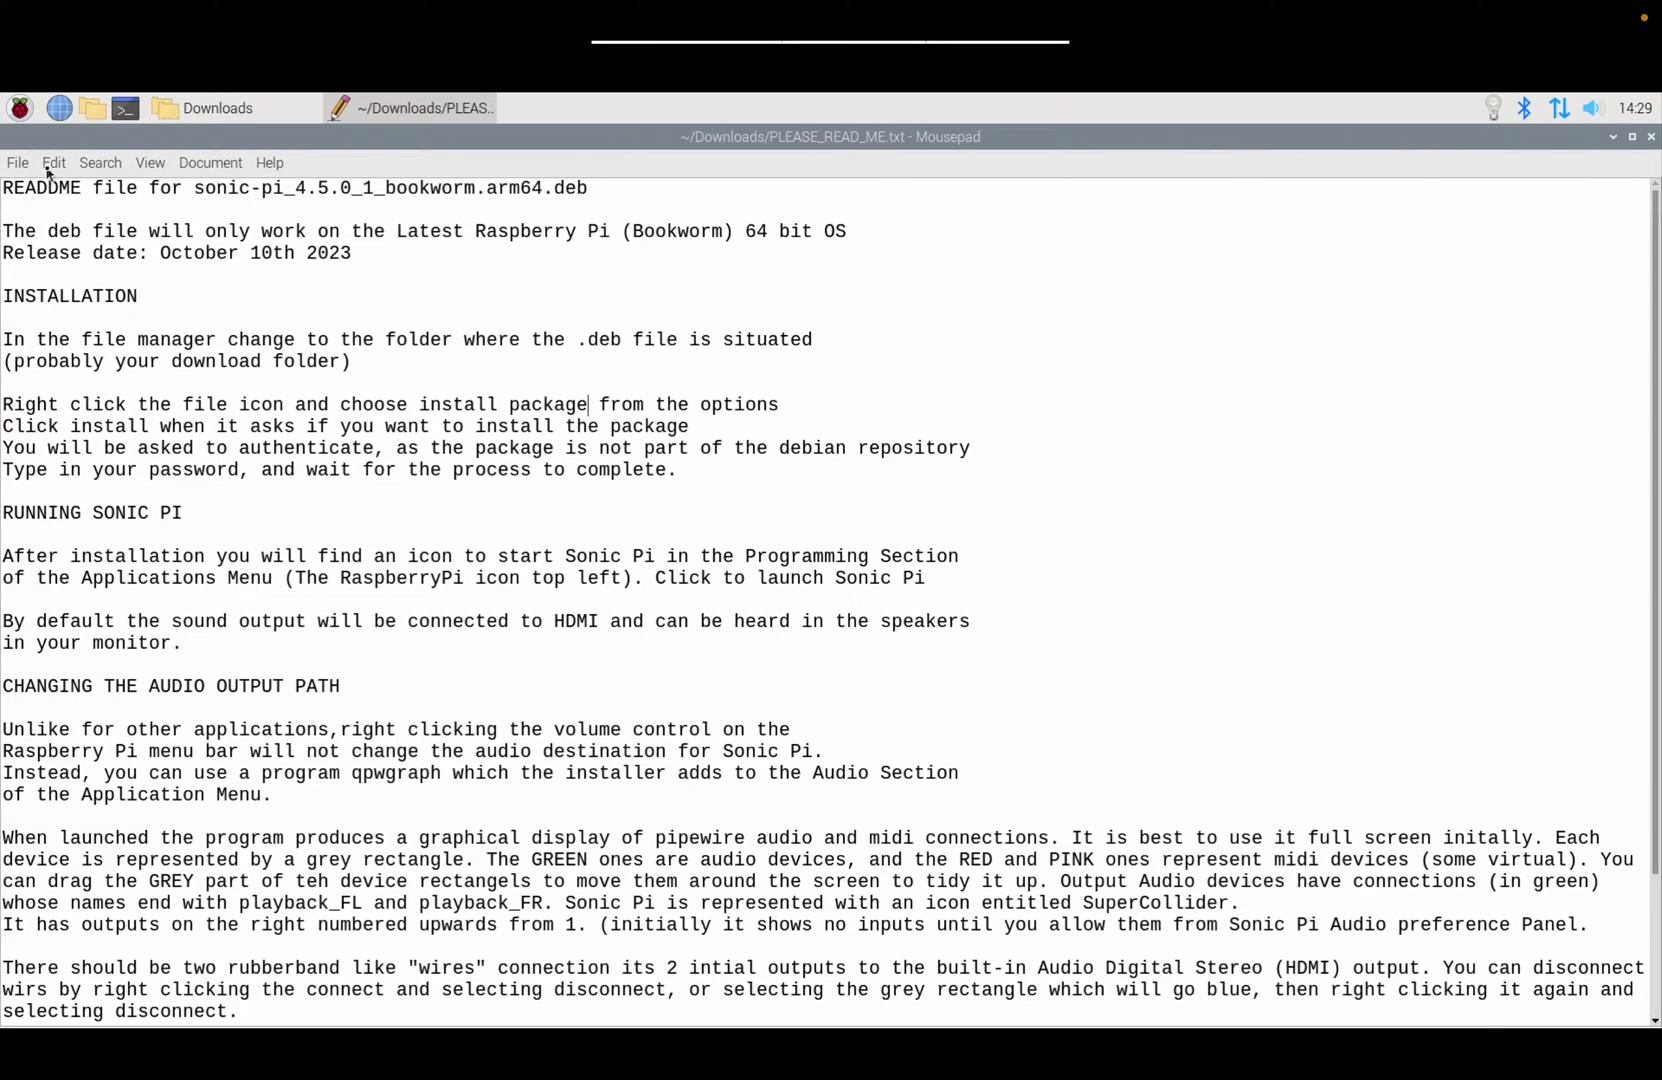
{"action": "left_click", "coordinate": [21, 108]}
{"action": "mouse_move", "coordinate": [37, 147]}
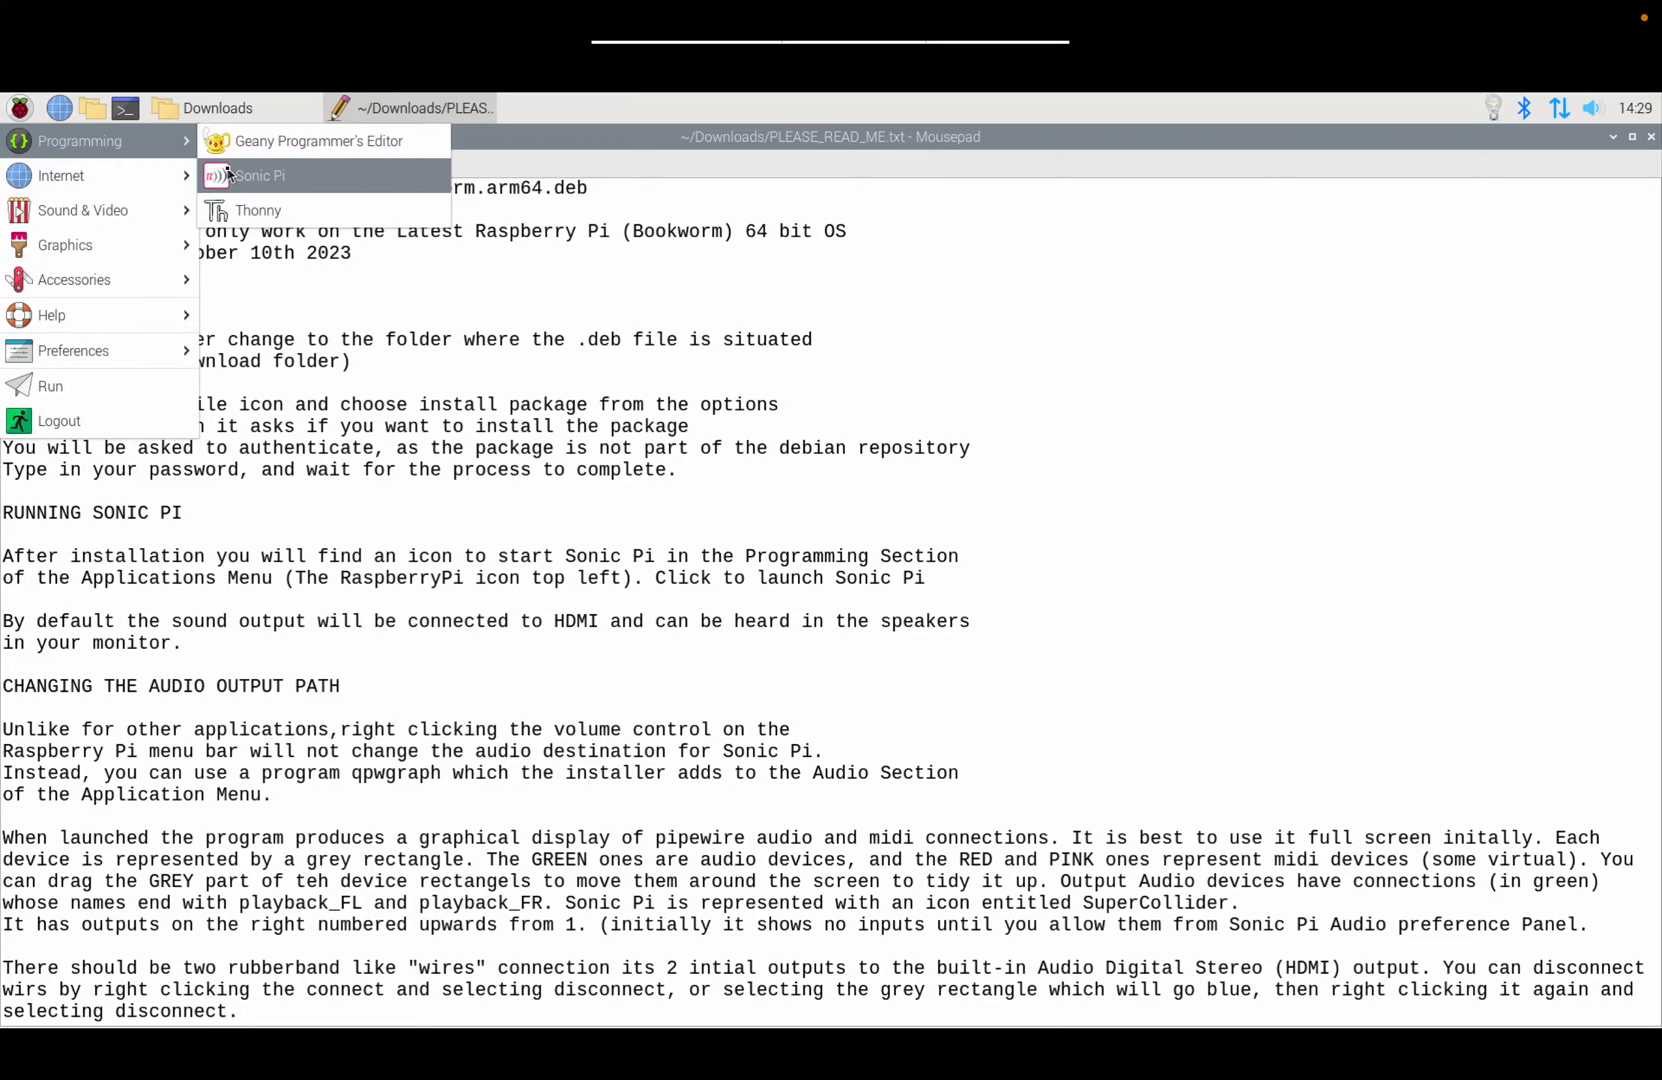
Step: Launch Sonic Pi from the Programming menu and minimise the README window
{"action": "left_click", "coordinate": [227, 174]}
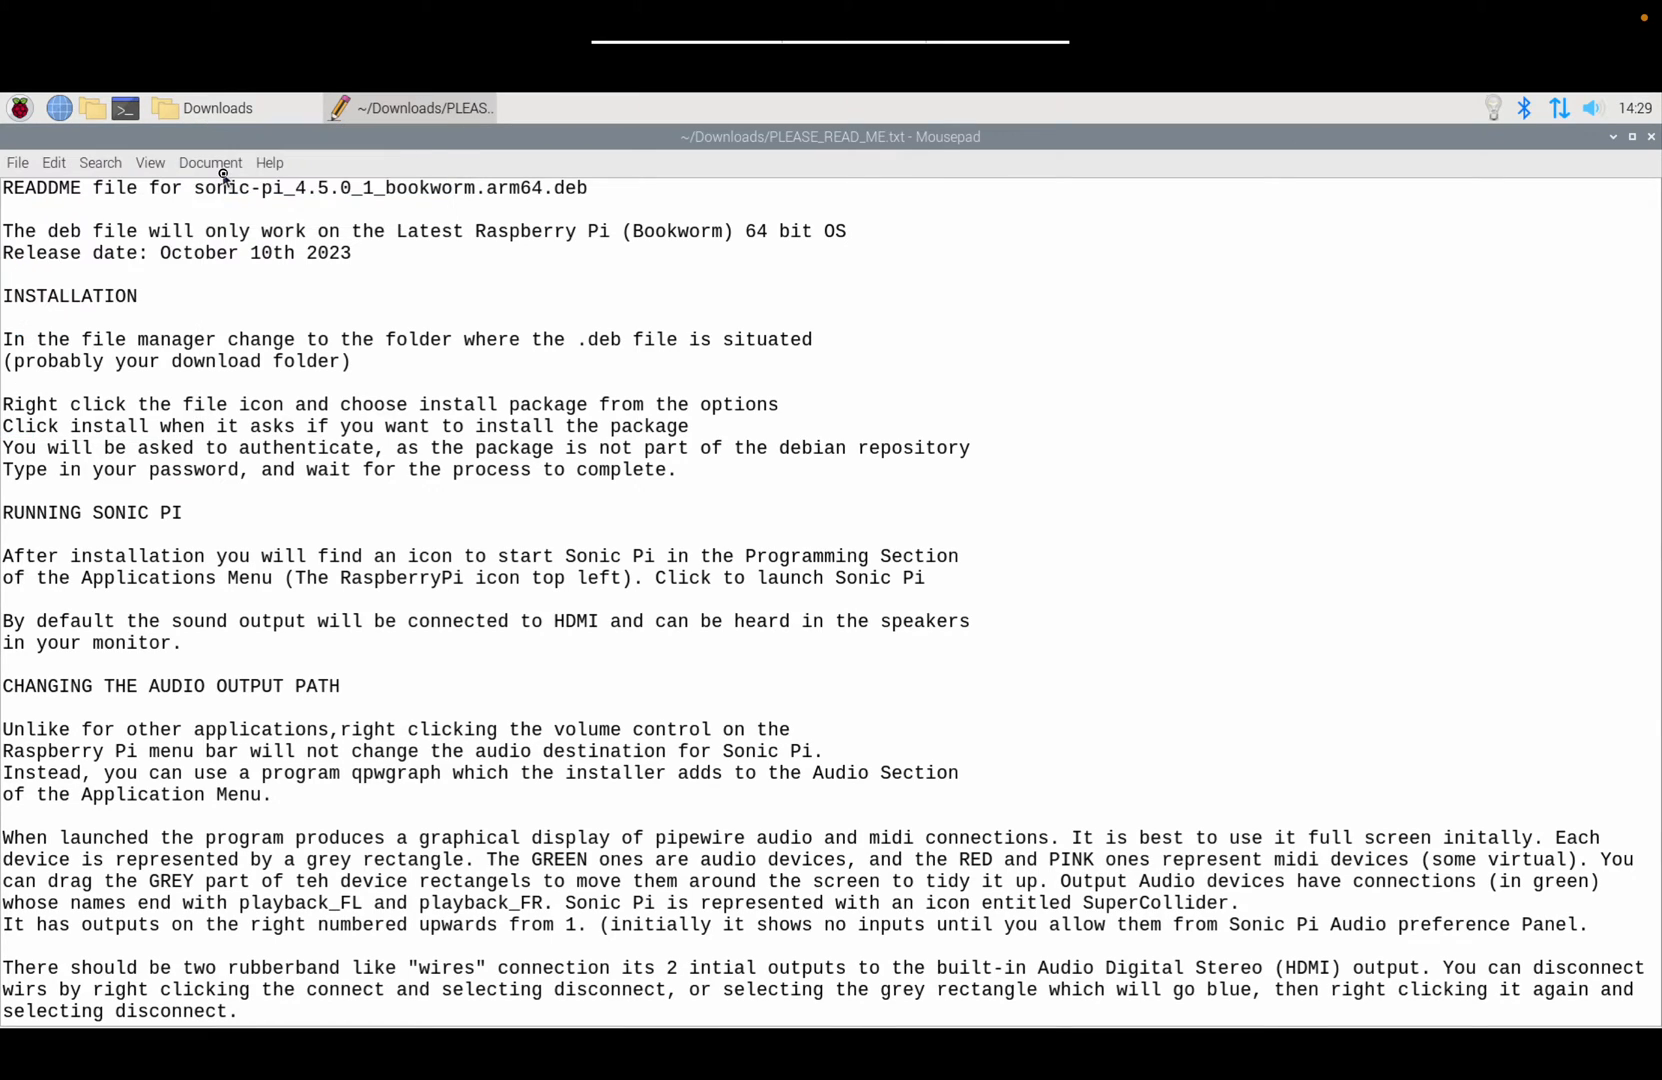
{"action": "left_click", "coordinate": [222, 170]}
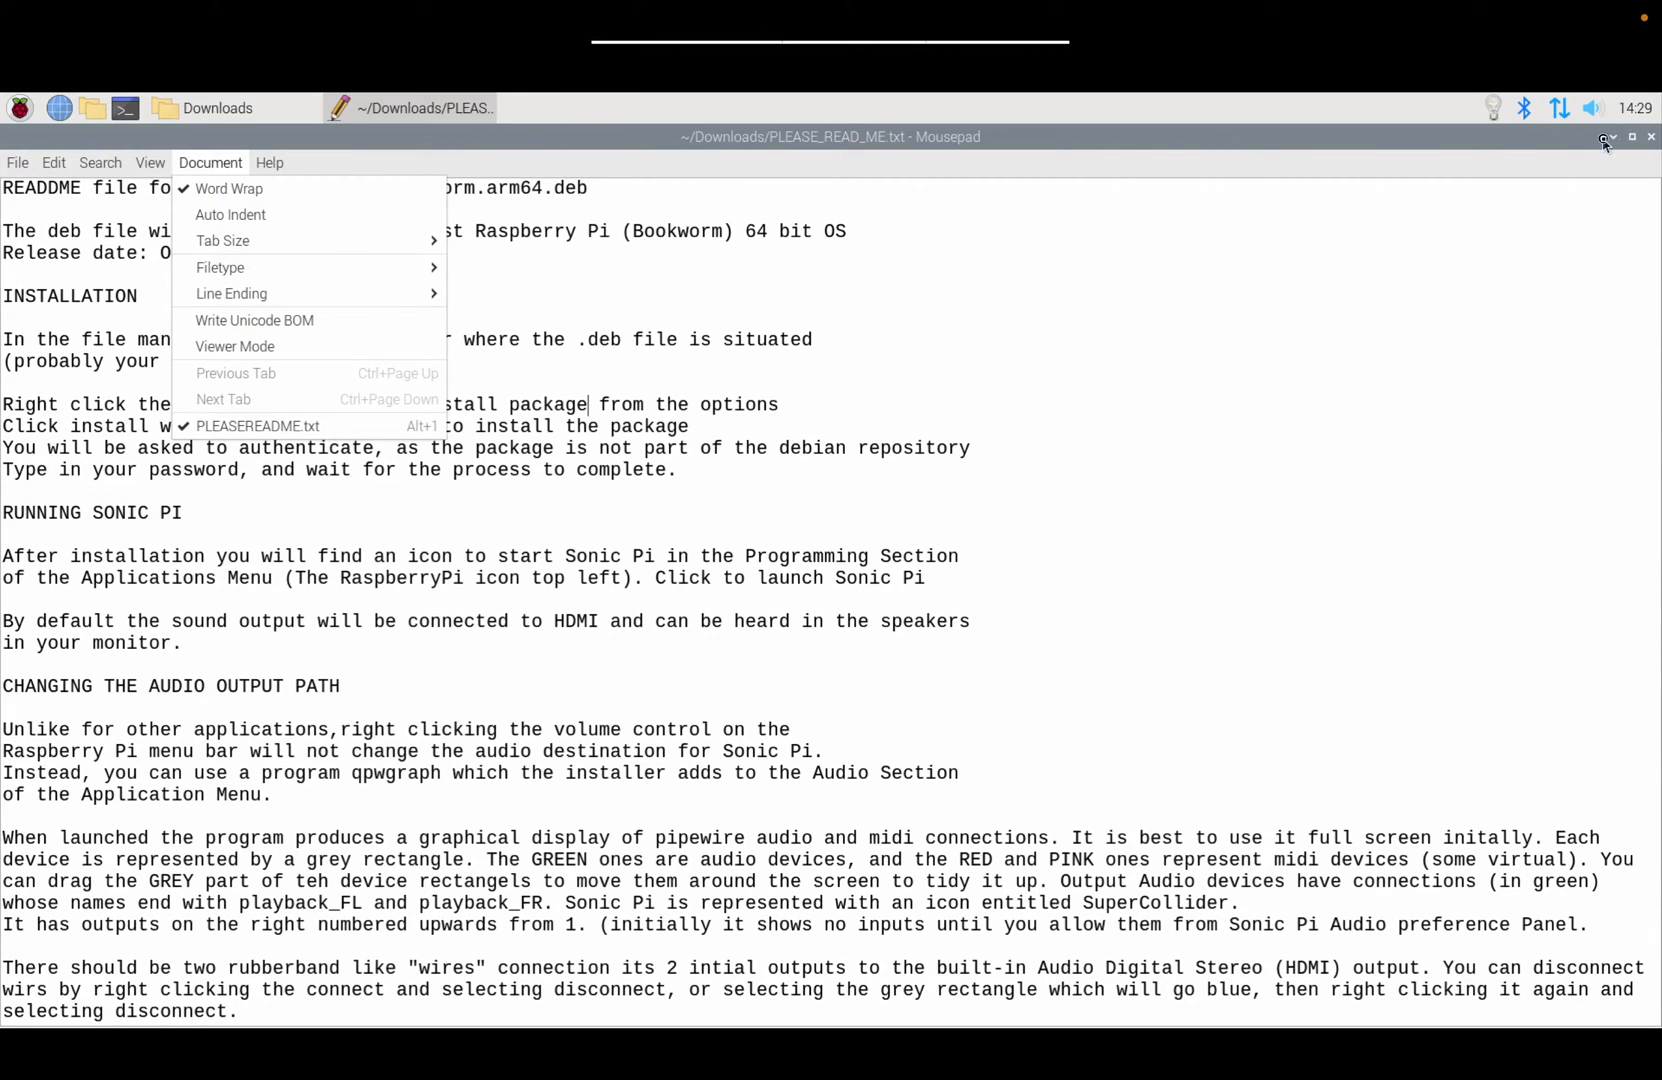
{"action": "left_click", "coordinate": [1604, 144]}
{"action": "left_click", "coordinate": [1608, 140]}
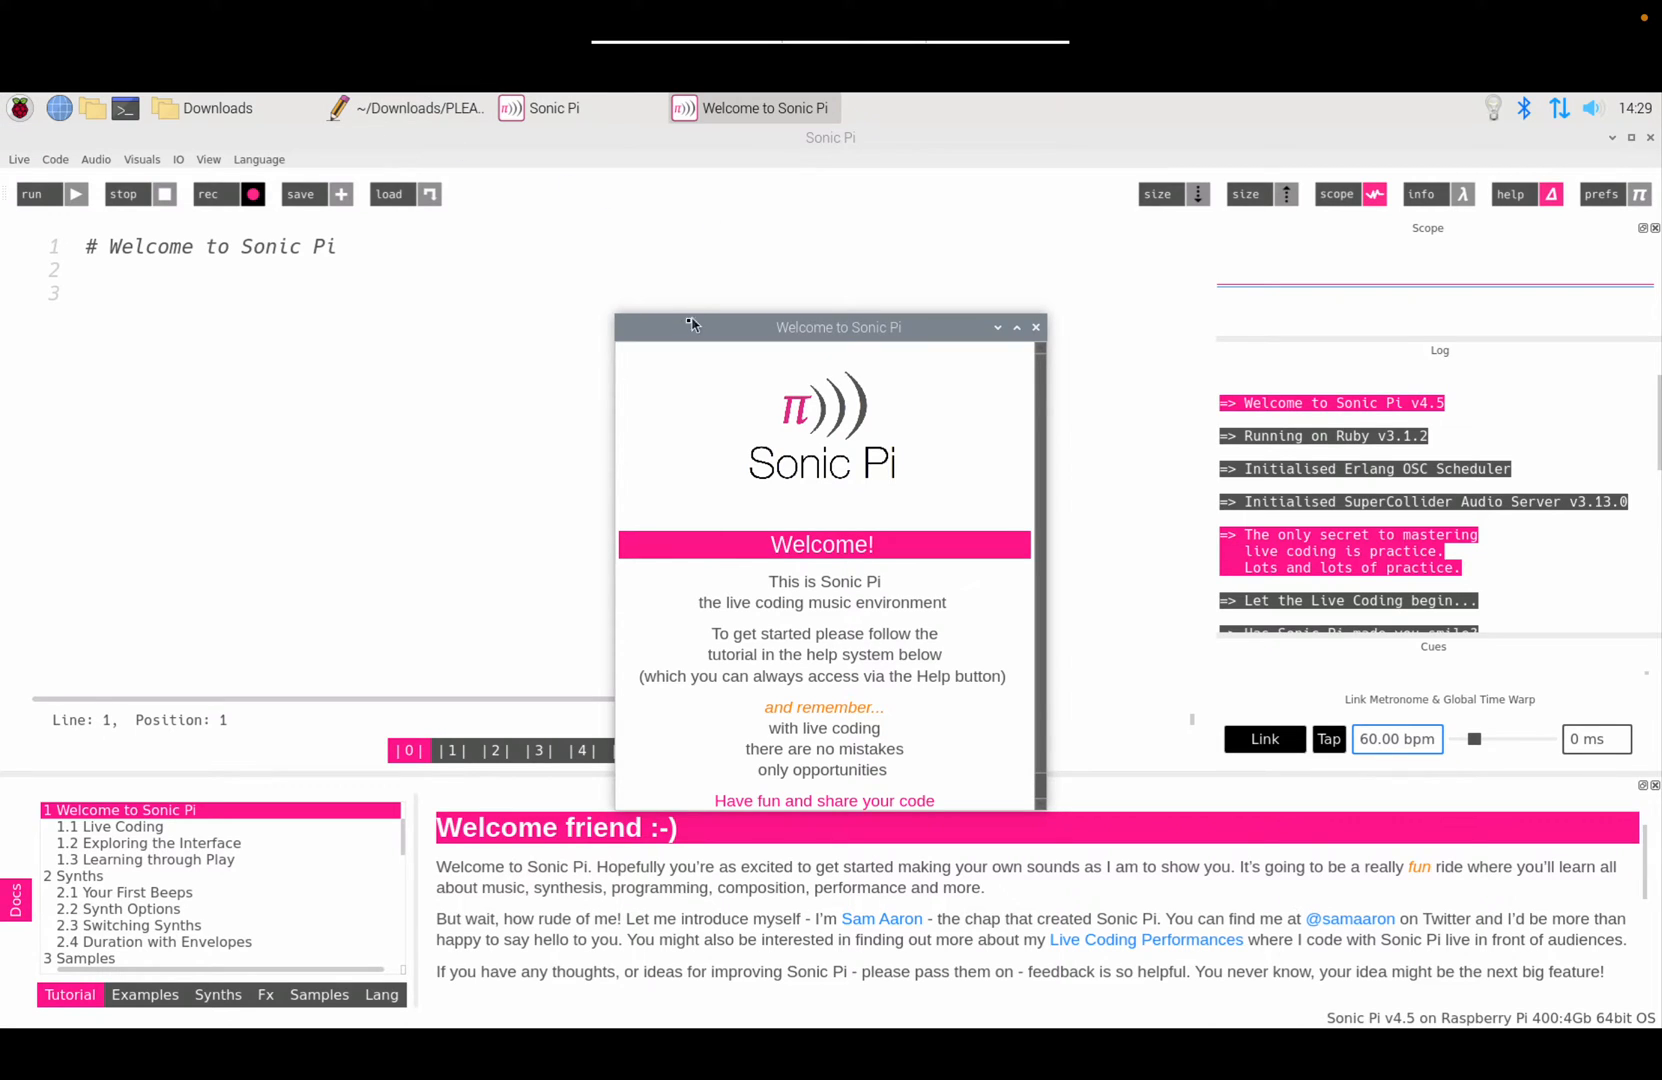
Step: Close the Welcome window and set the editor theme to Dark after trying Pro Dark
{"action": "left_click_drag", "start_coordinate": [688, 323], "coordinate": [676, 262]}
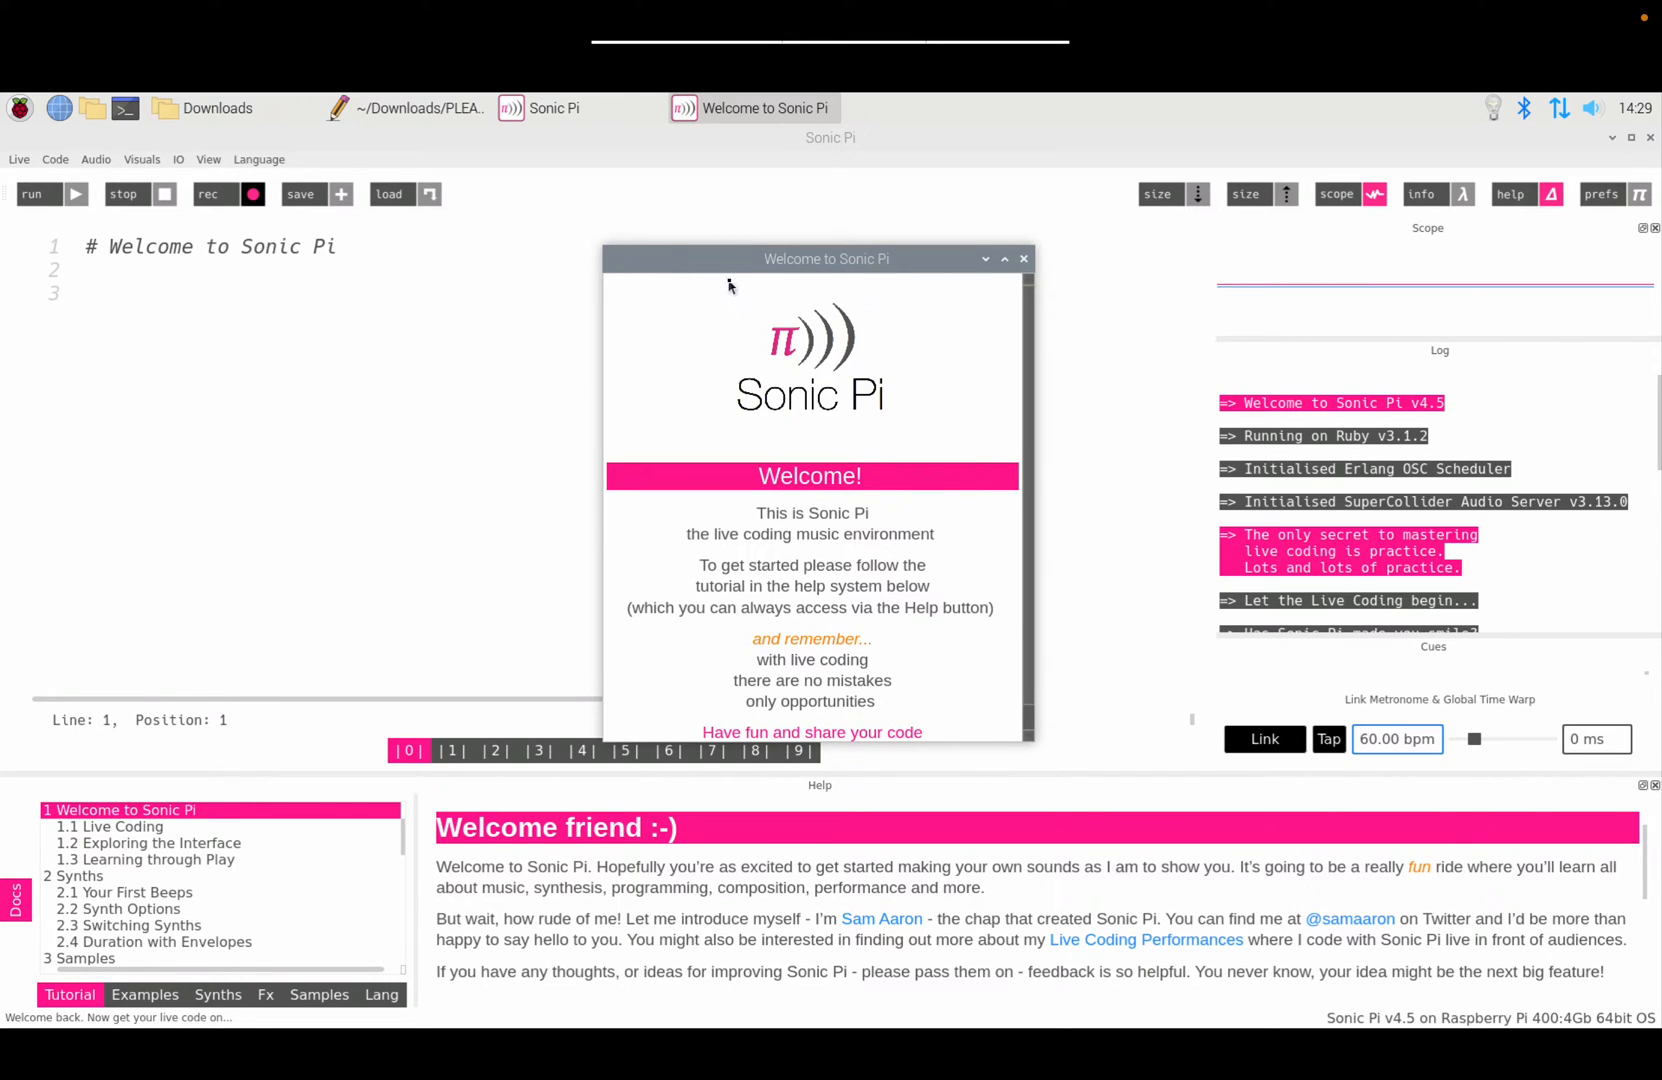
{"action": "left_click", "coordinate": [1023, 260]}
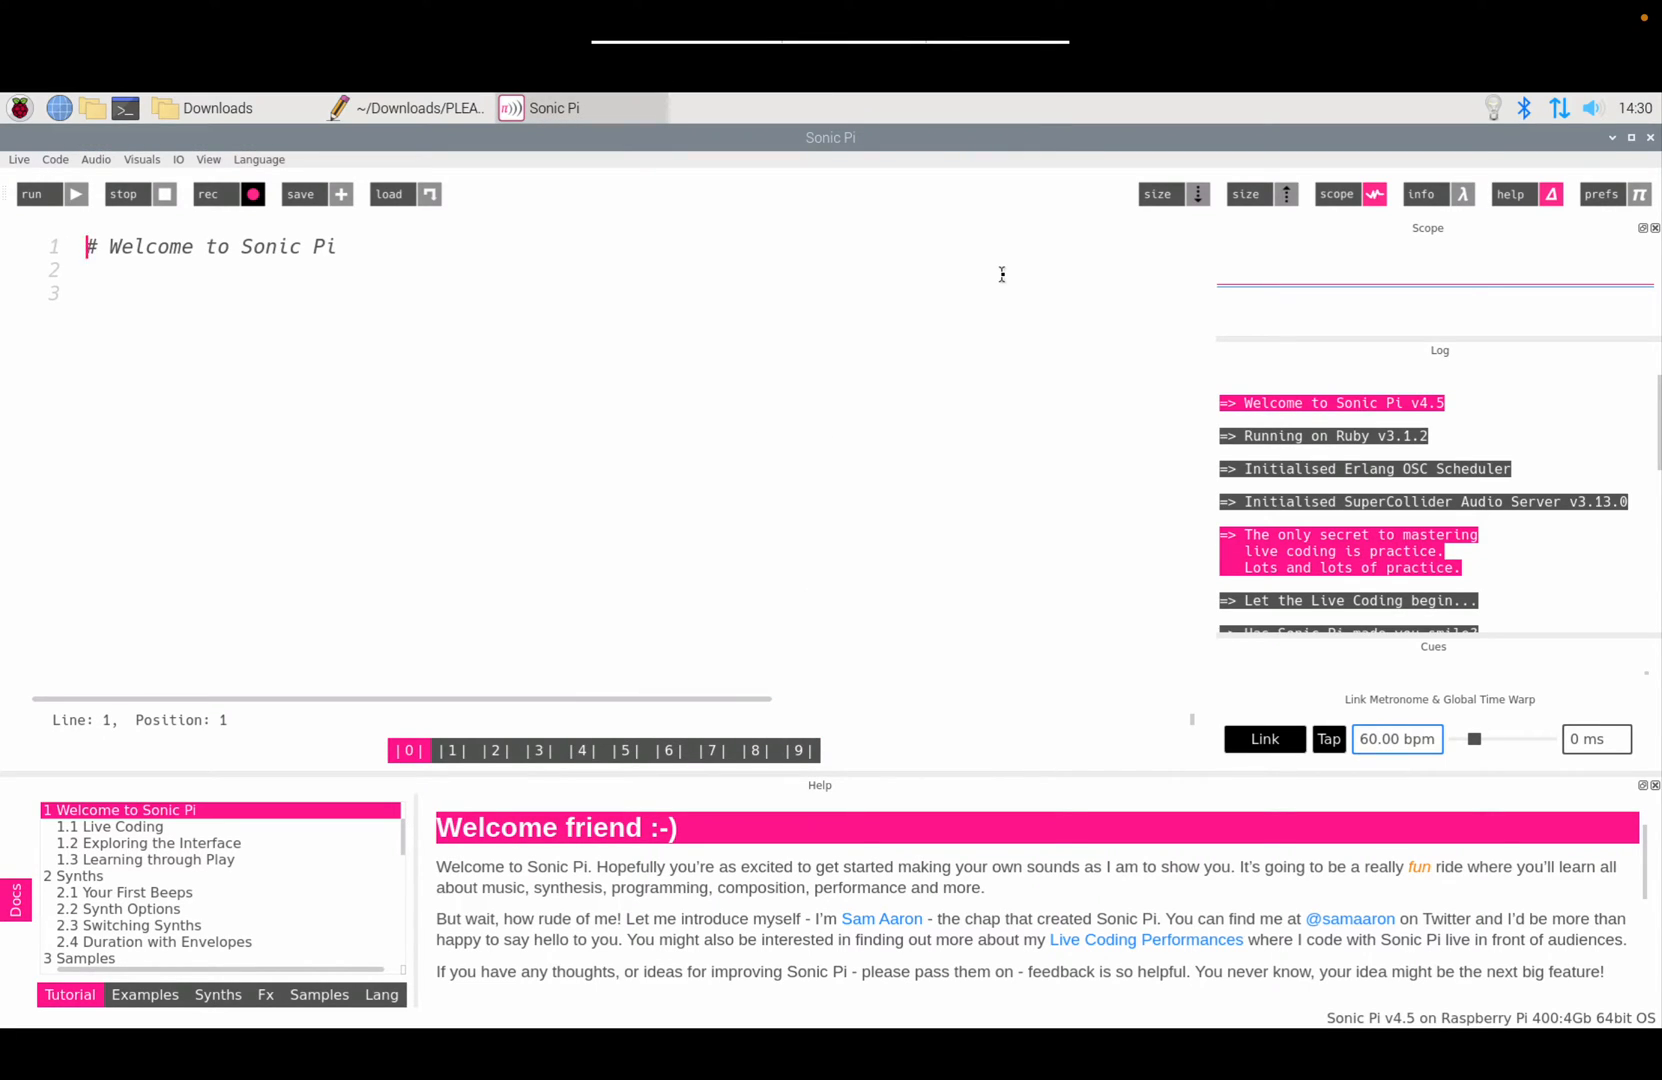
{"action": "left_click", "coordinate": [1612, 196]}
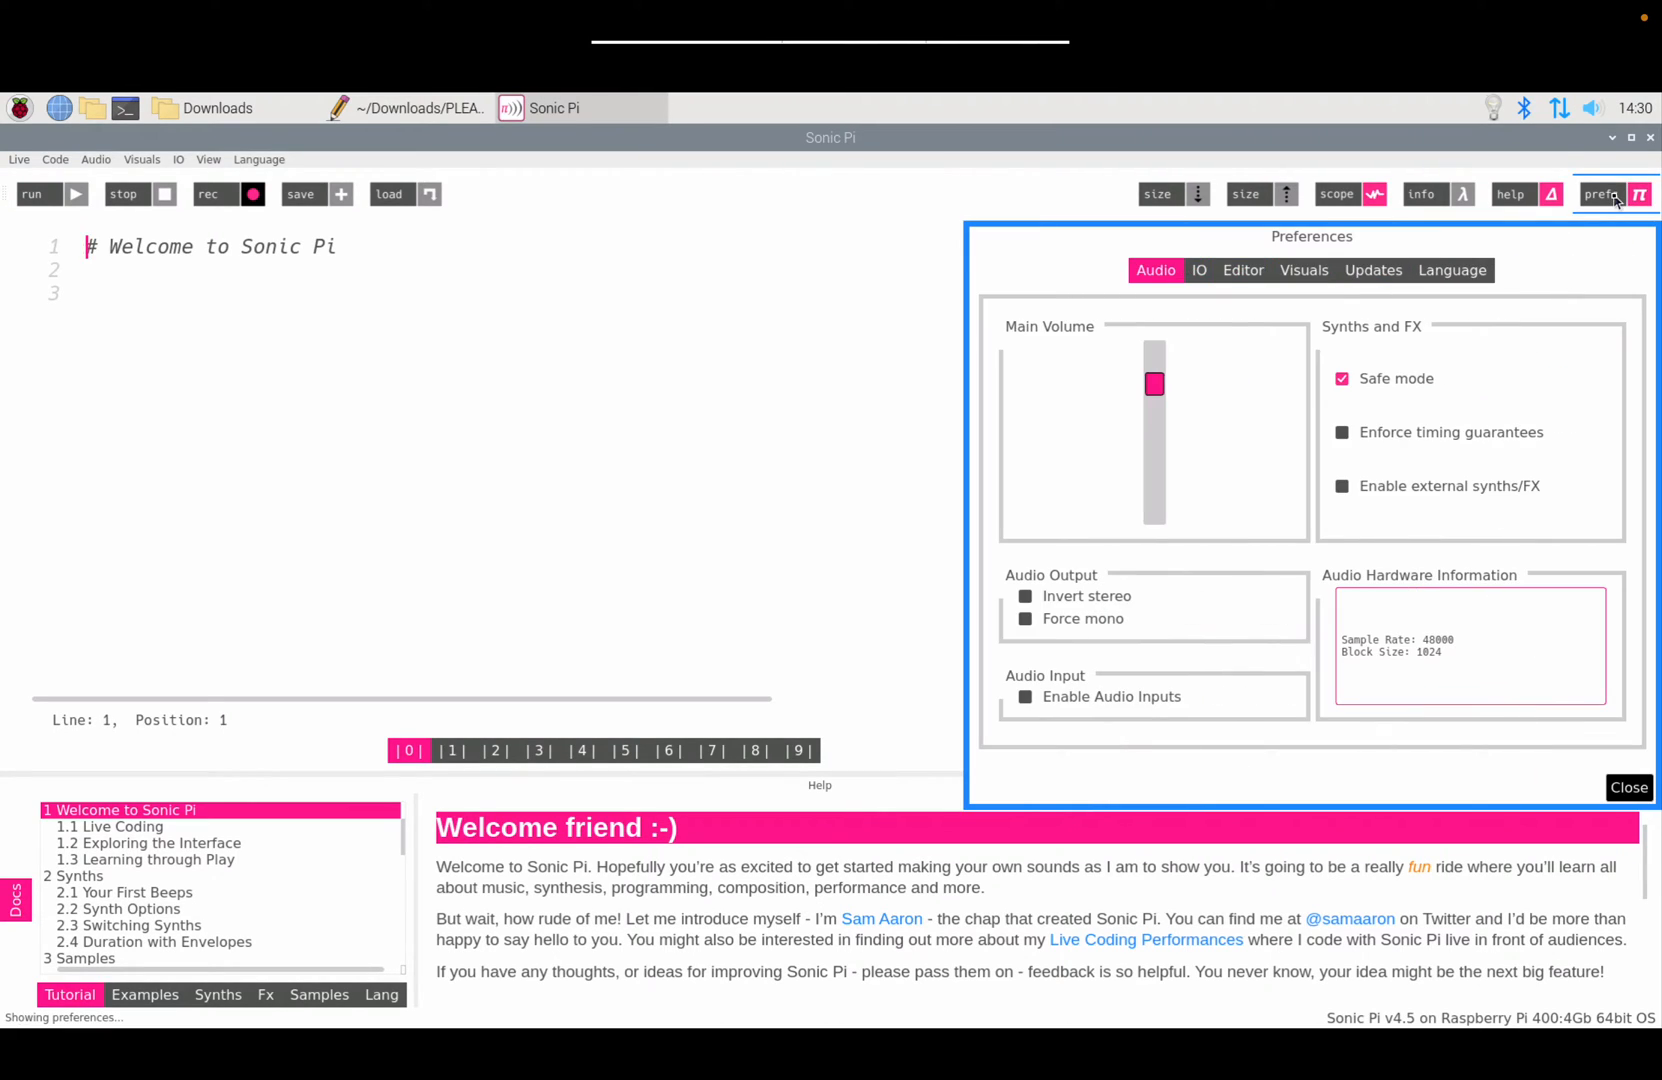
{"action": "left_click", "coordinate": [1247, 273]}
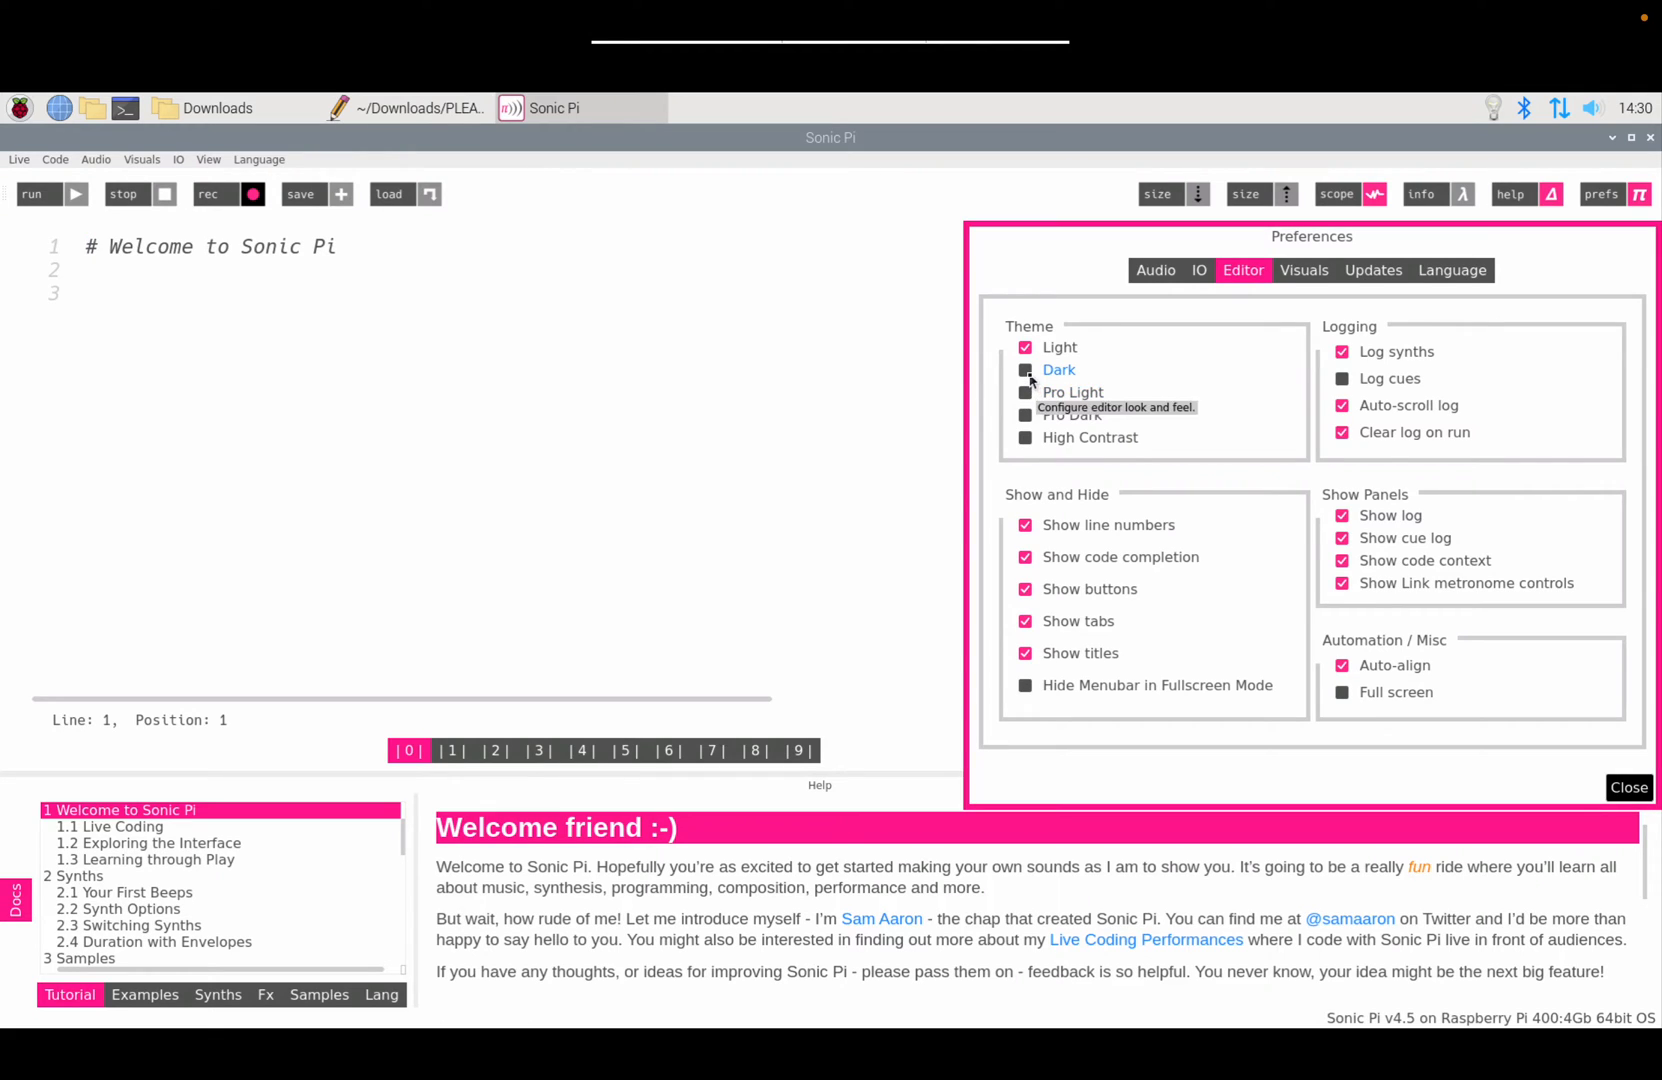
{"action": "left_click", "coordinate": [1028, 377]}
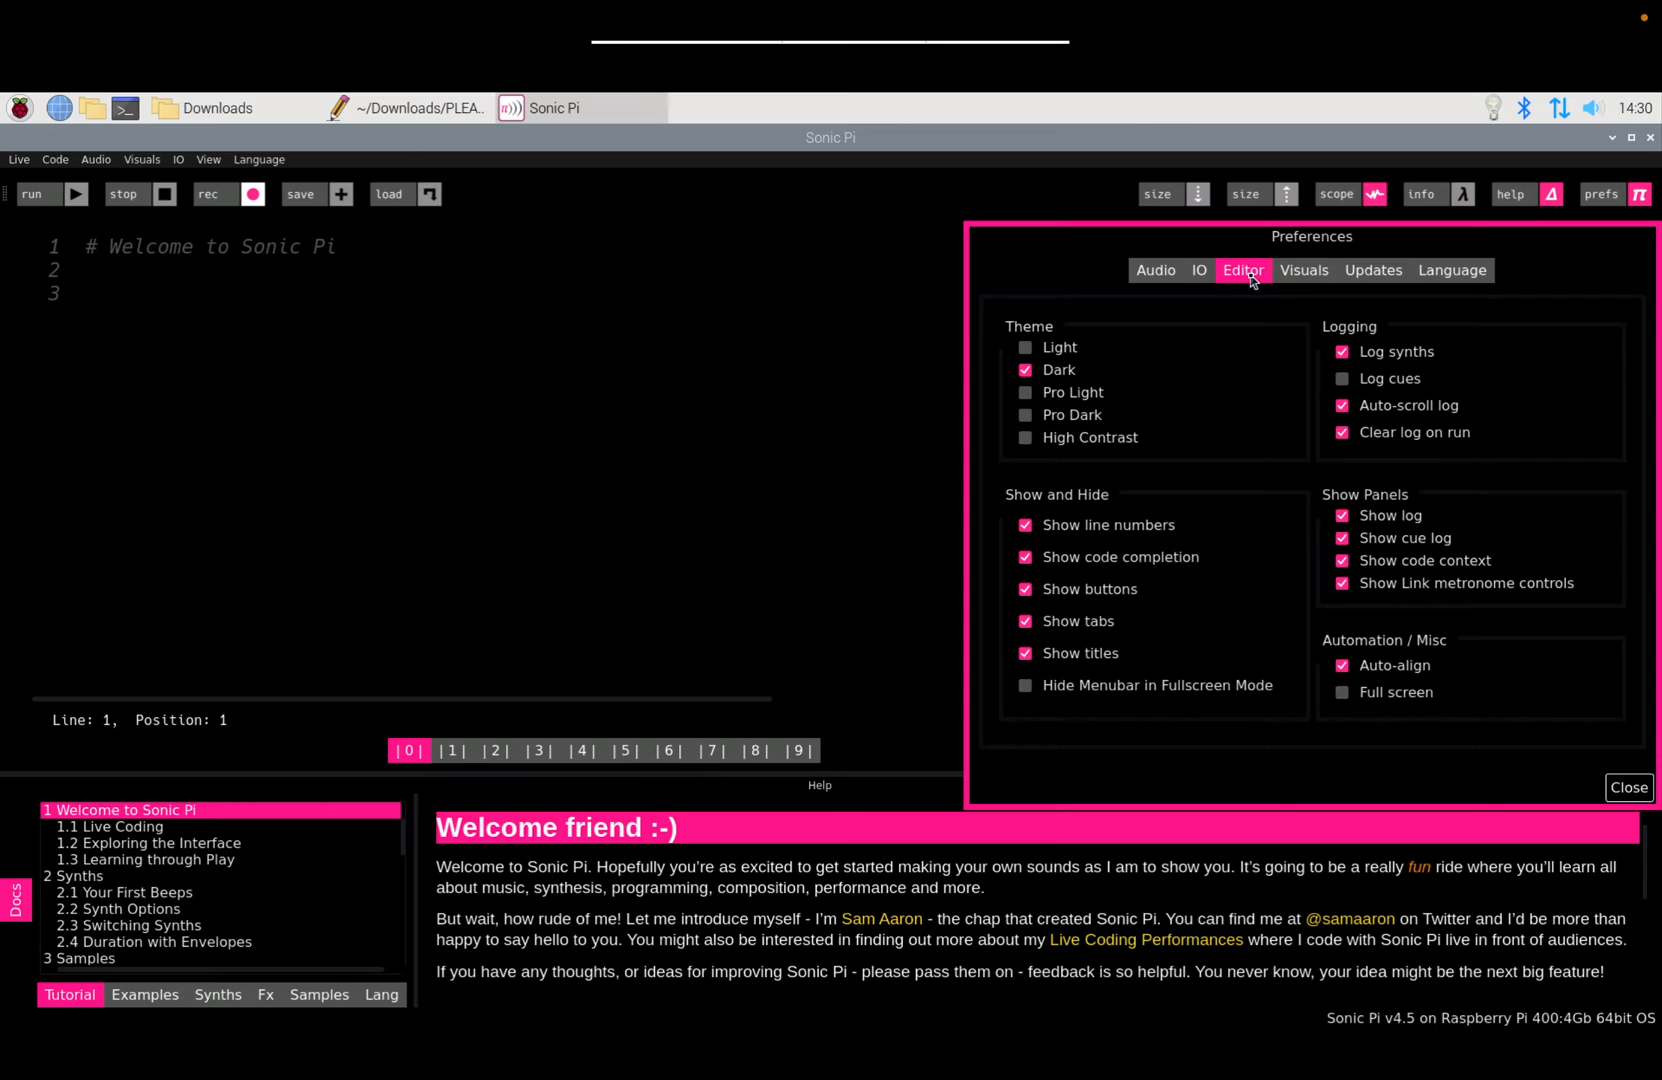
{"action": "left_click", "coordinate": [1028, 418]}
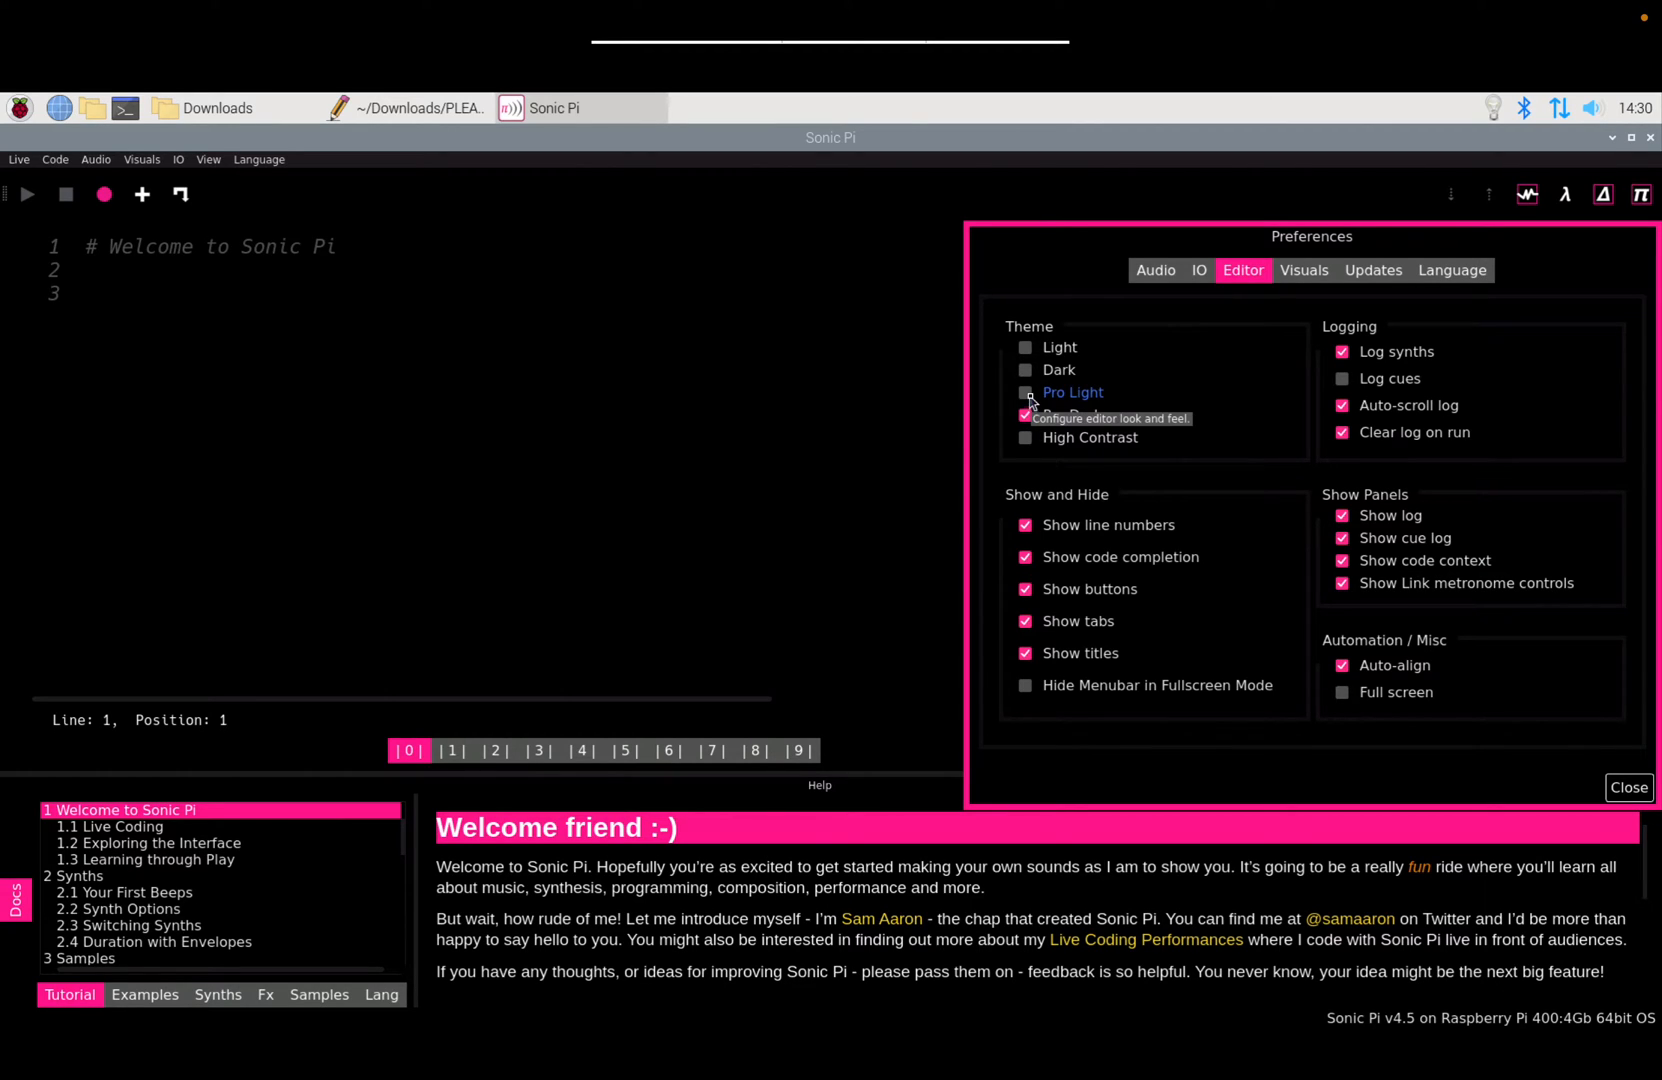
{"action": "left_click", "coordinate": [1026, 371]}
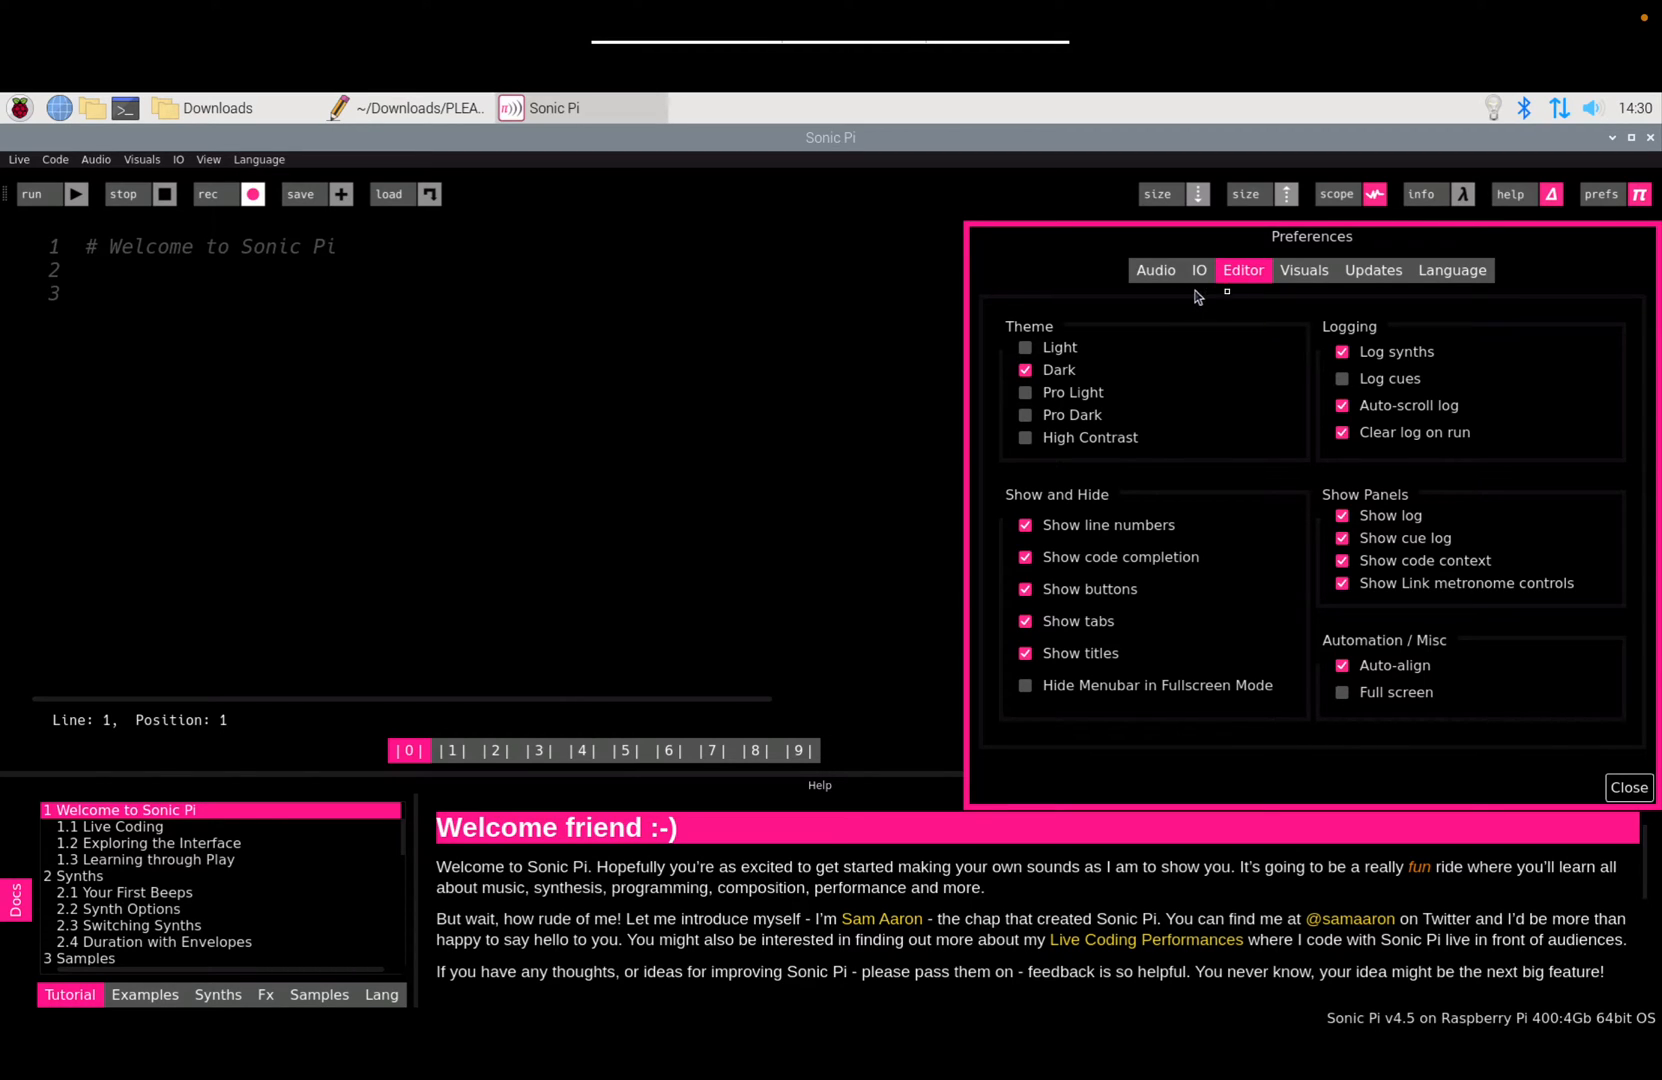
{"action": "left_click", "coordinate": [1622, 789]}
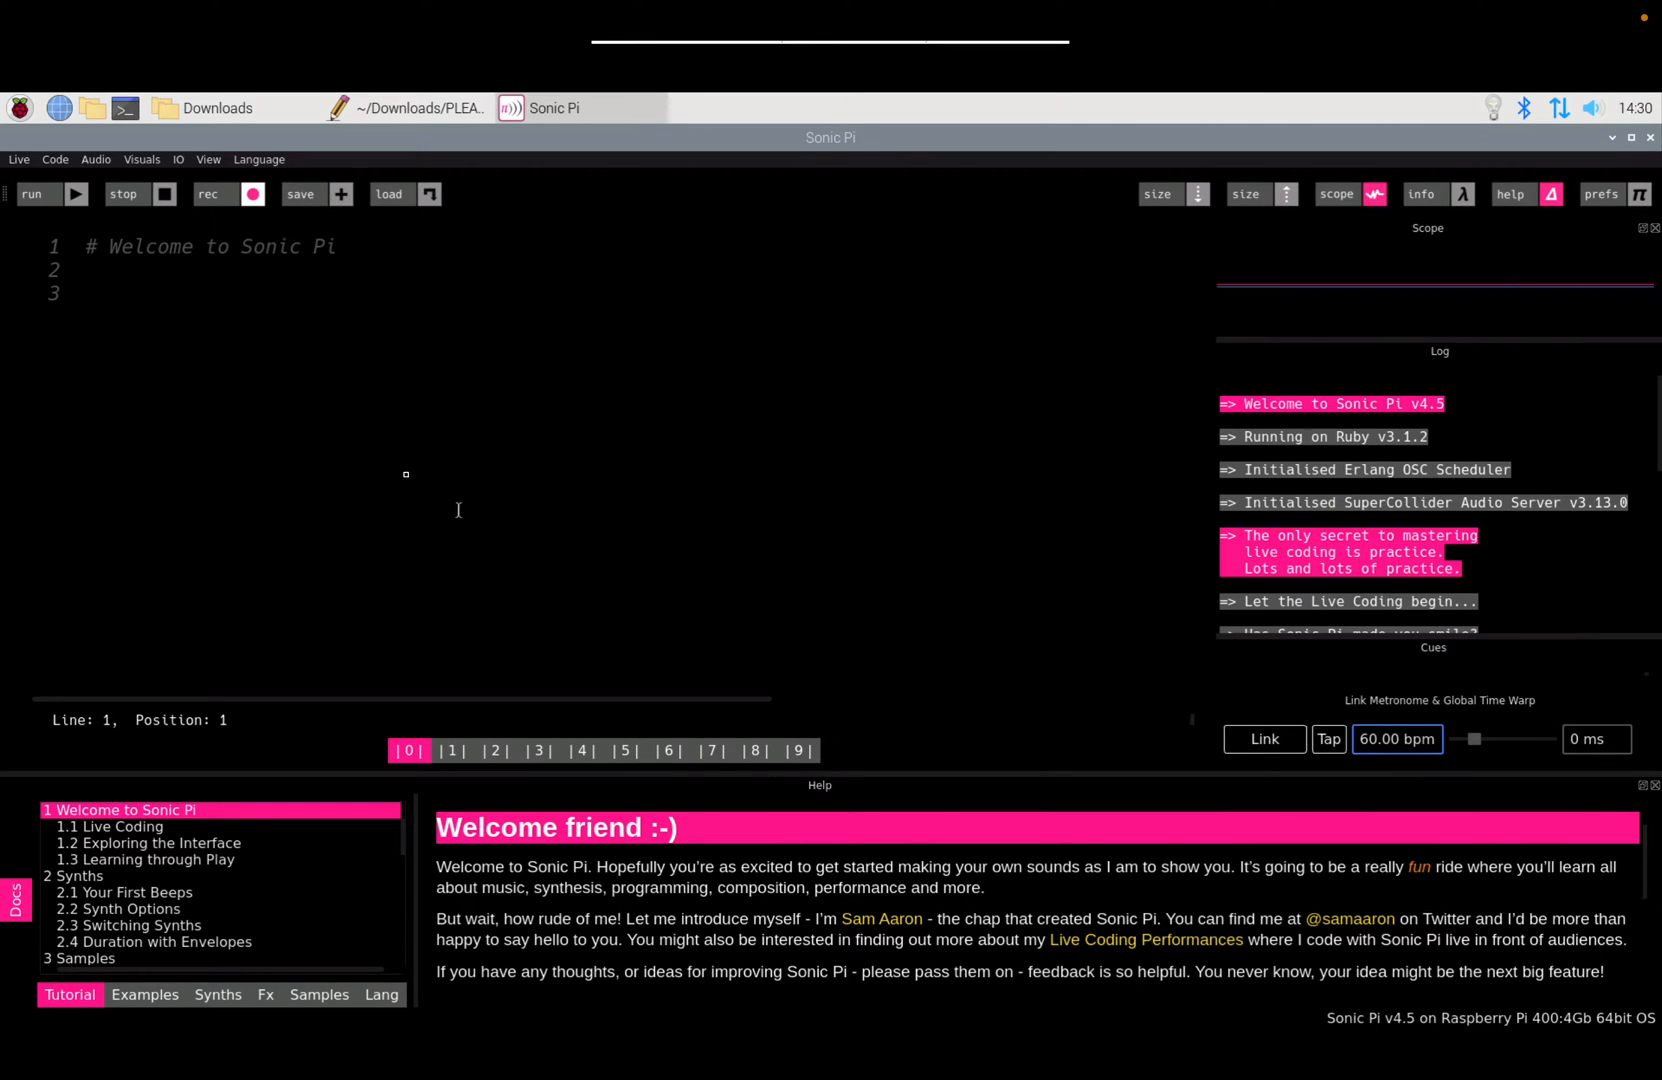
Step: Enter load_example :blockgame on line 1 via autocomplete and run it
{"action": "left_click", "coordinate": [90, 244]}
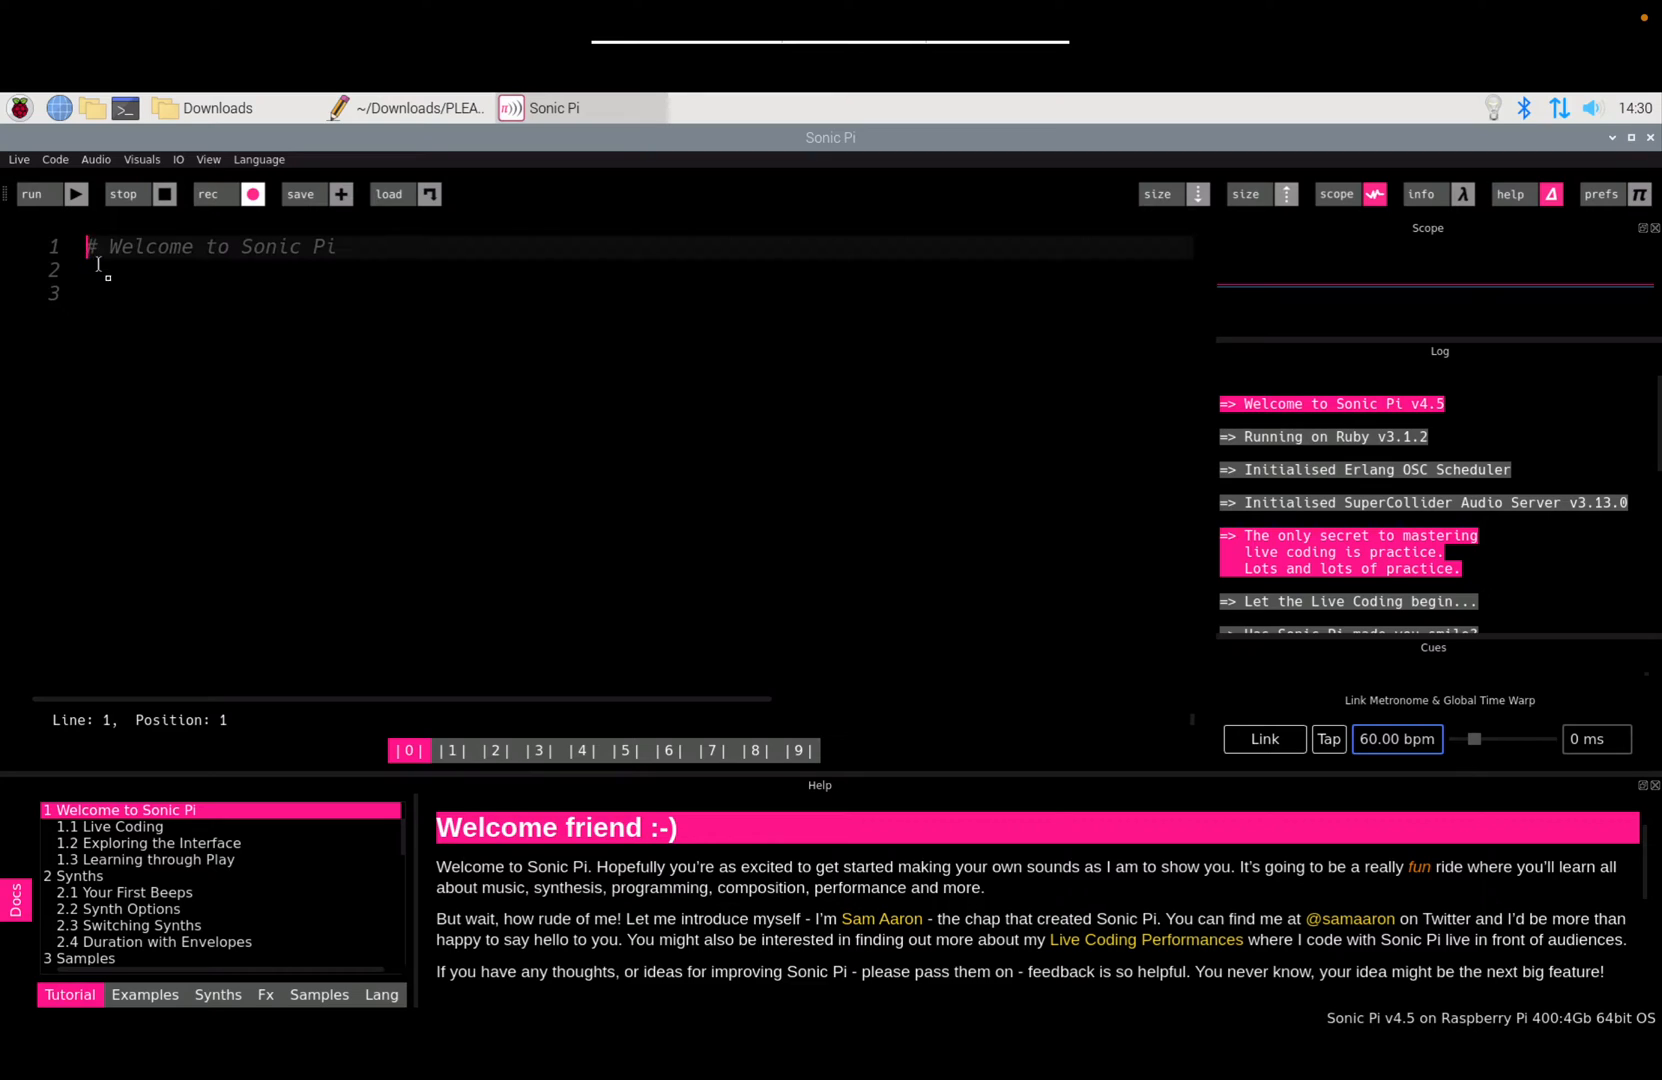
{"action": "type", "text": "loasd"}
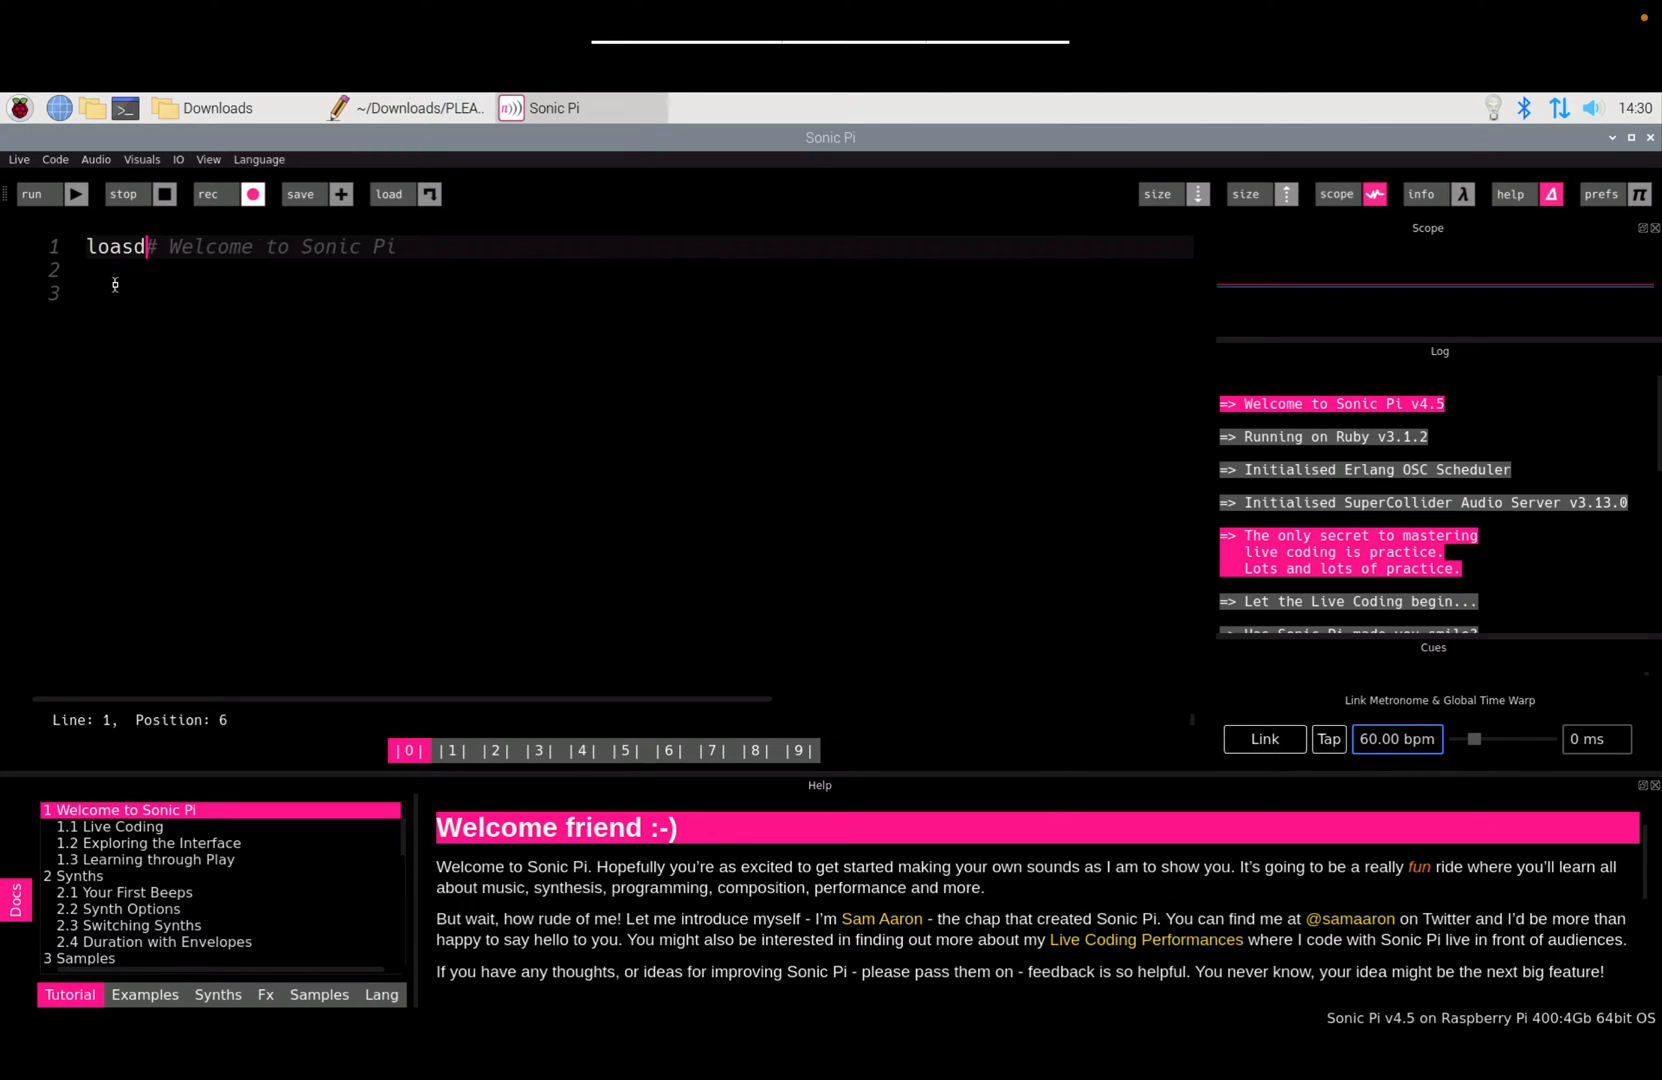
{"action": "key", "text": "BackSpace"}
{"action": "key", "text": "BackSpace"}
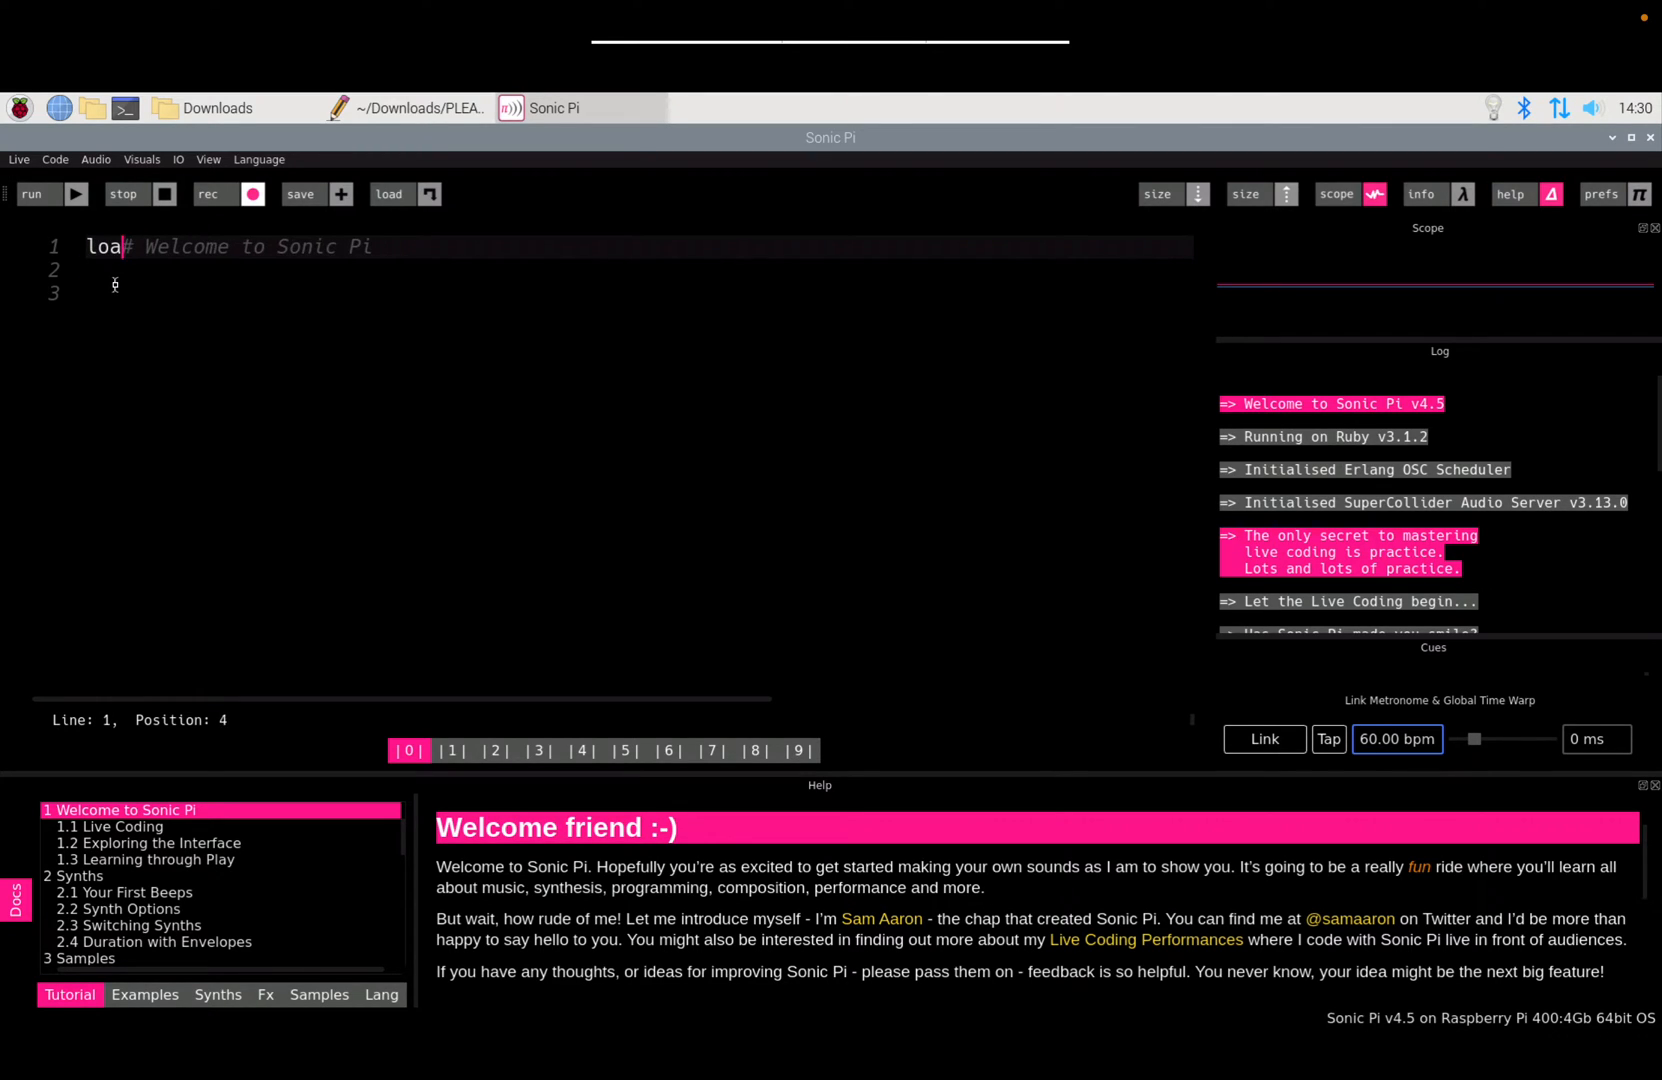
{"action": "type", "text": "d"}
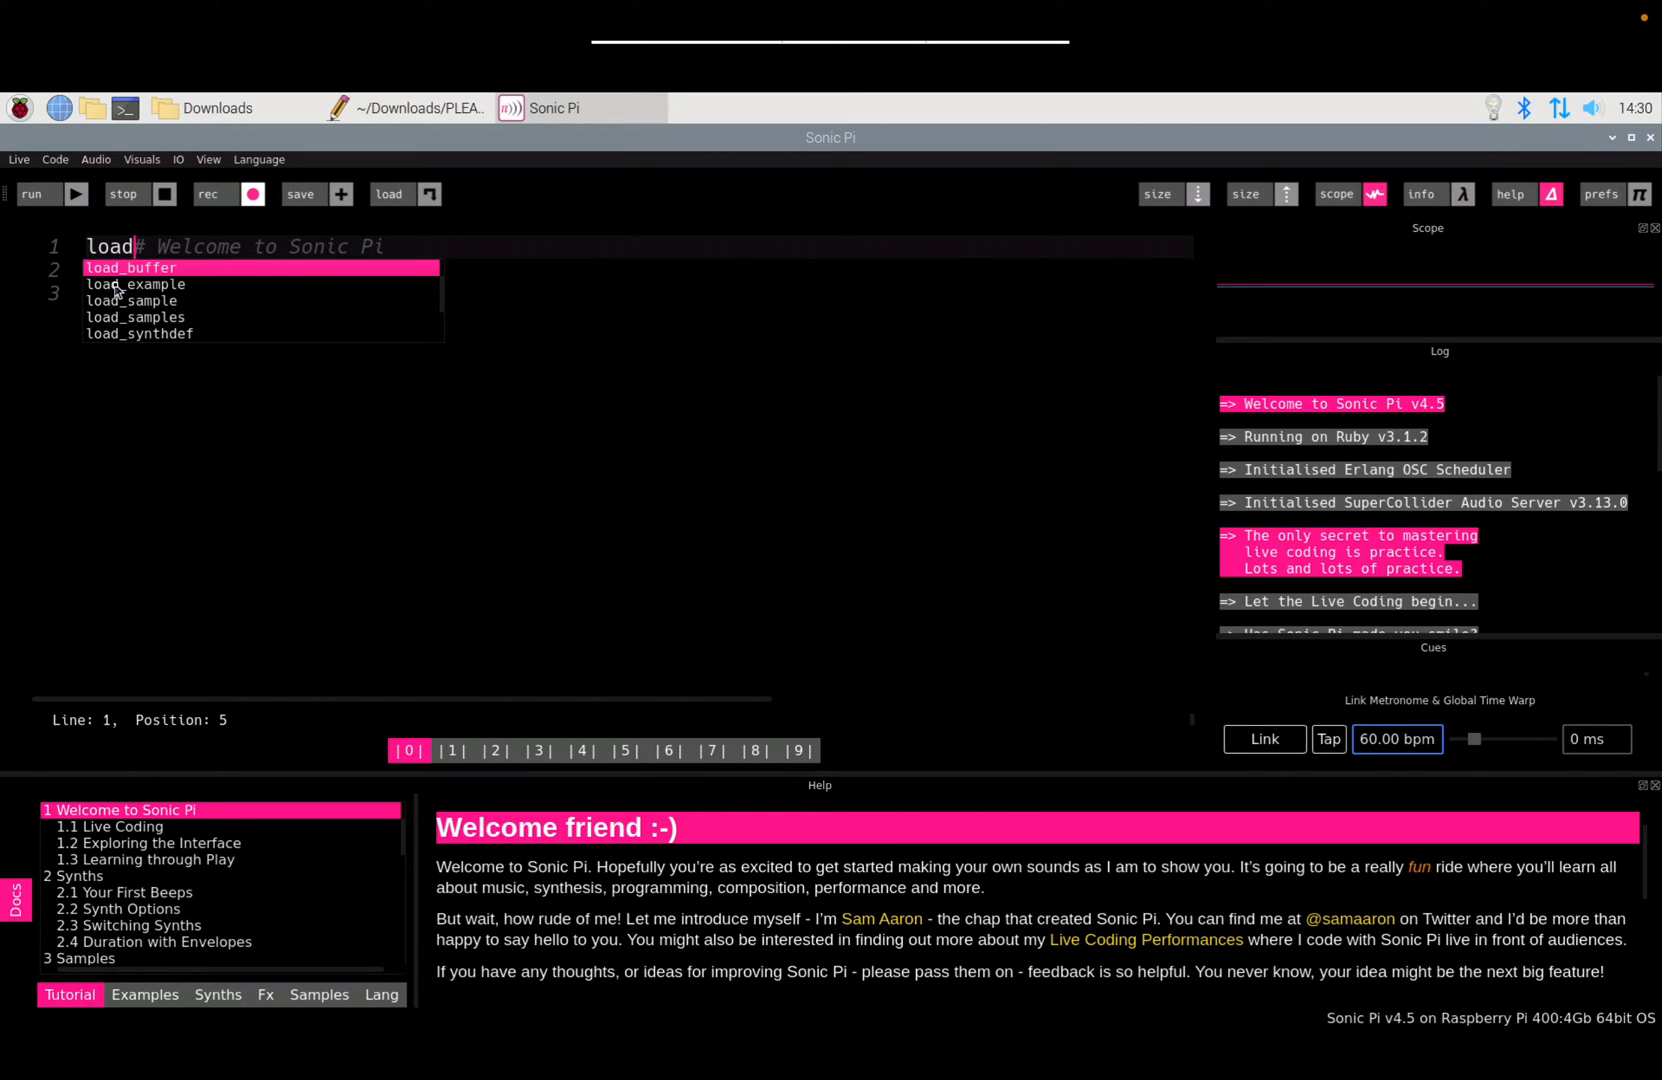
{"action": "key", "text": "Down"}
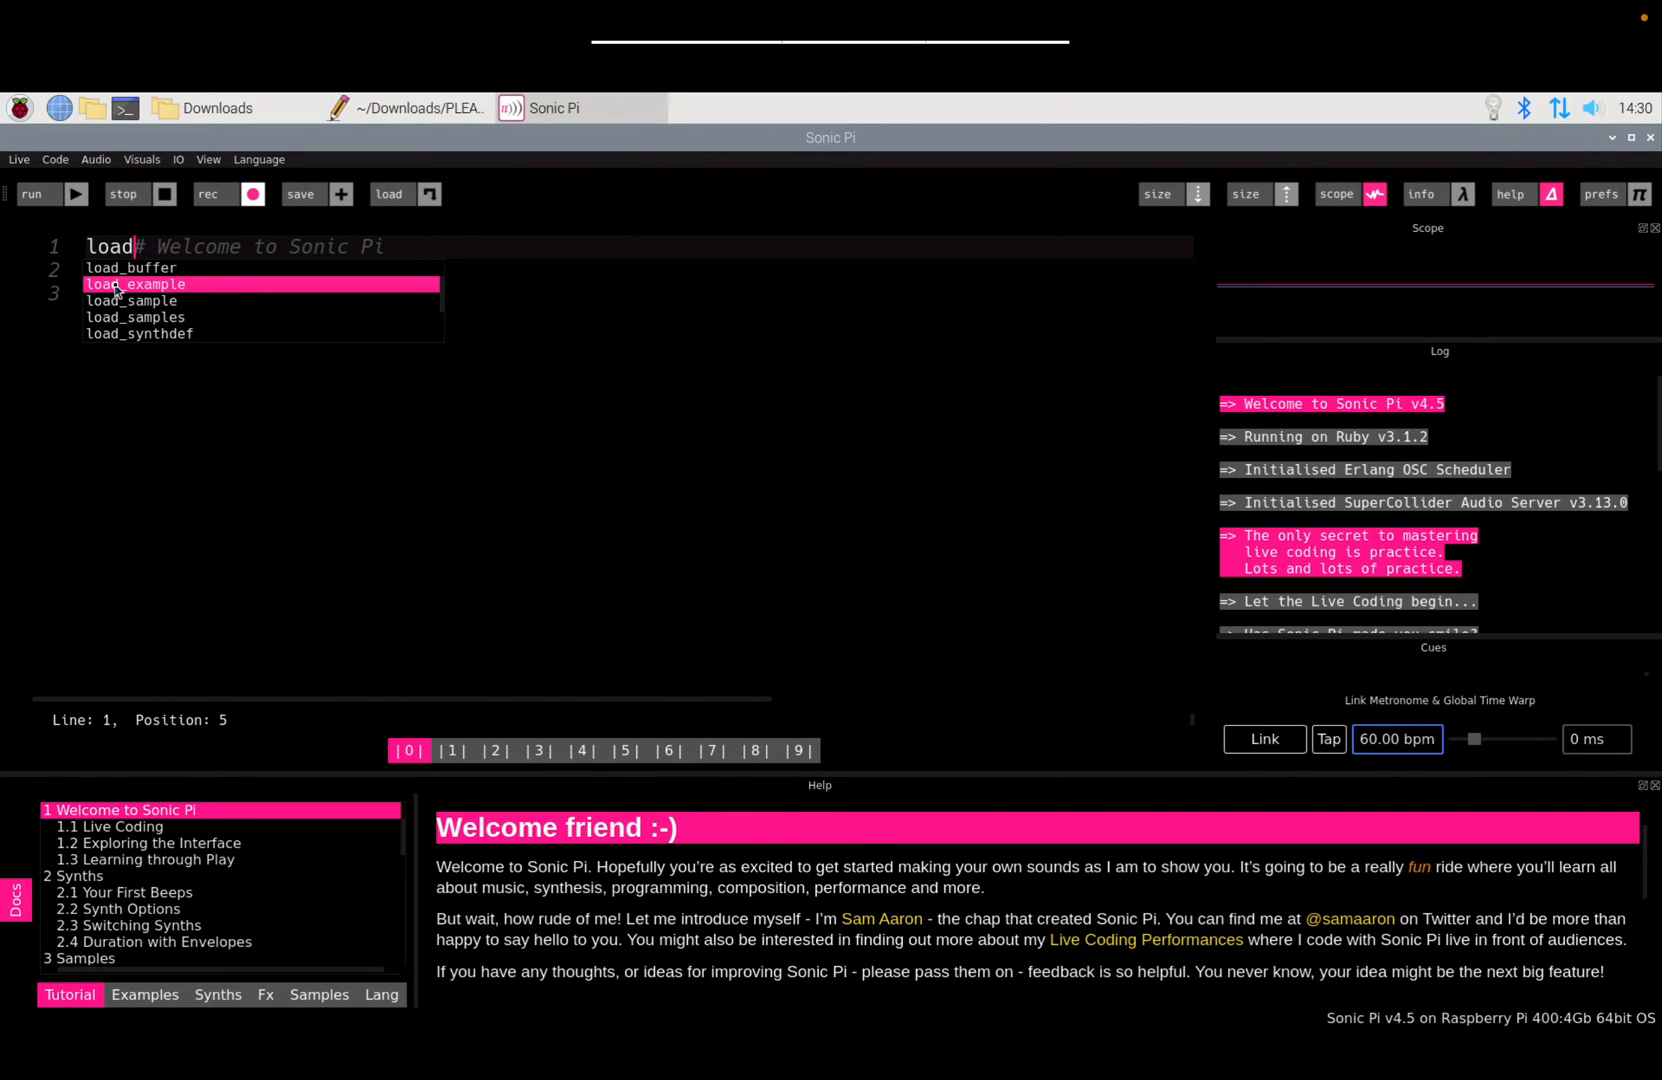
{"action": "key", "text": "Return"}
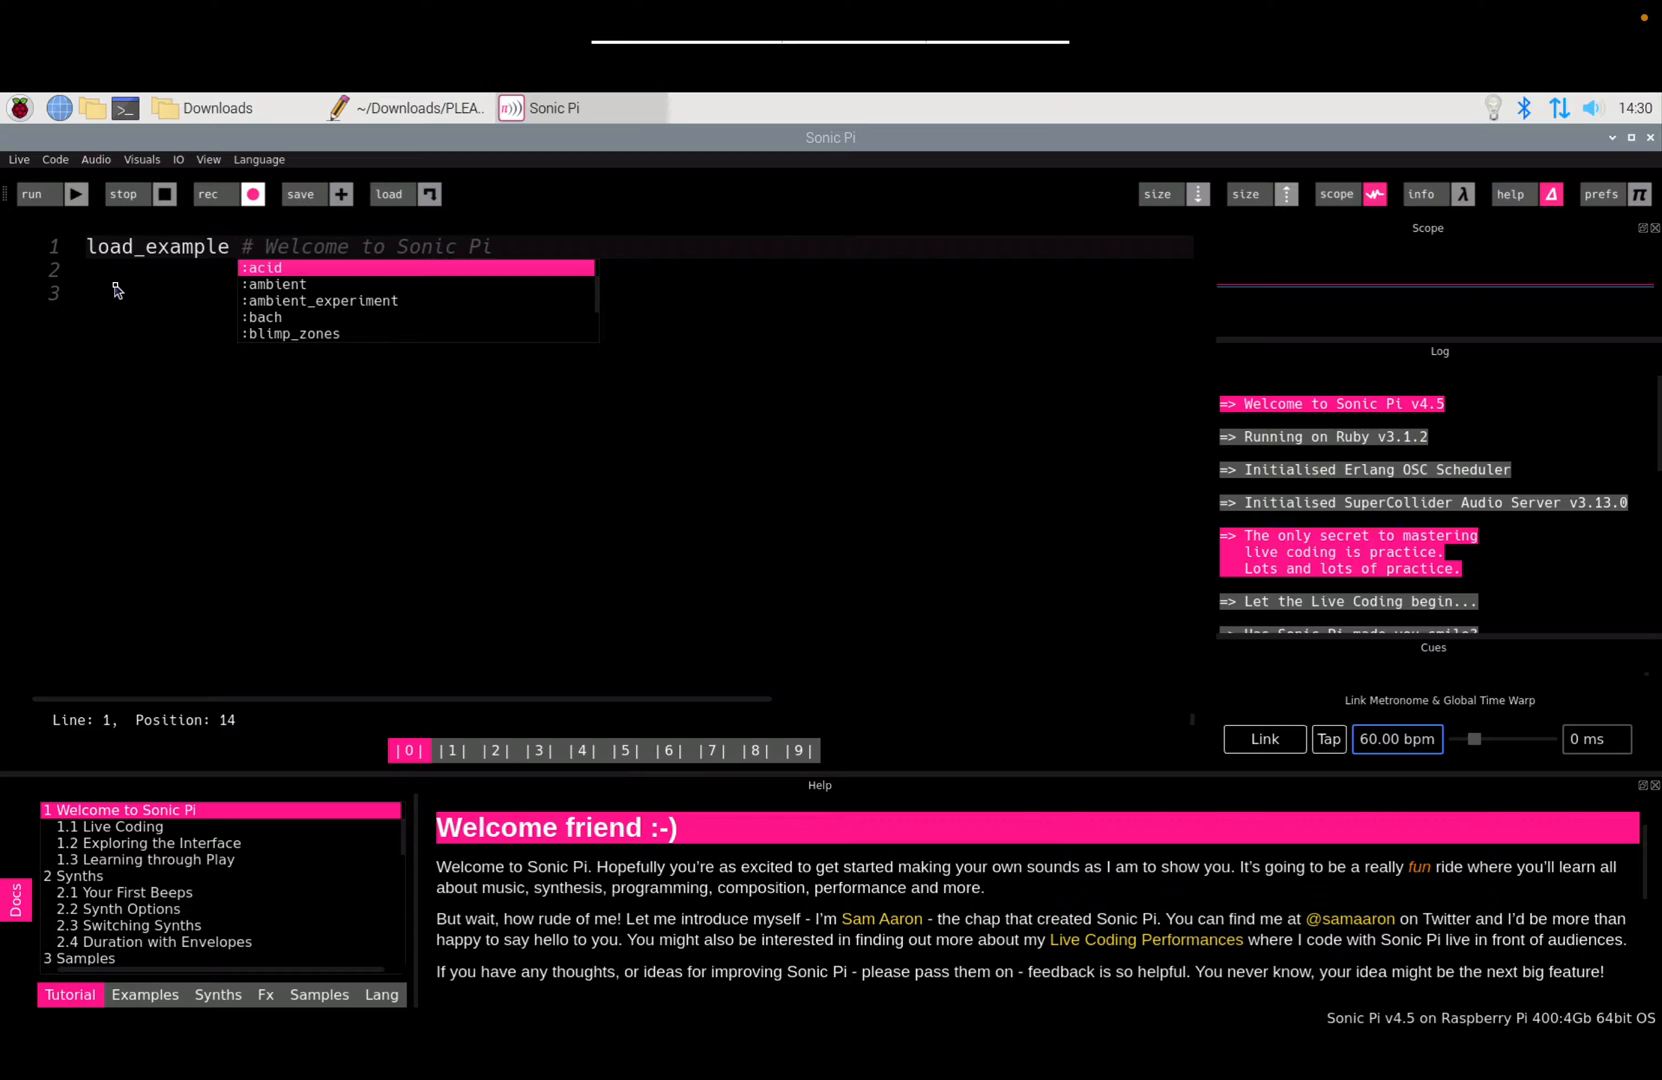
{"action": "key", "text": "Down"}
{"action": "key", "text": "Down"}
{"action": "key", "text": "Down"}
{"action": "key", "text": "Down"}
{"action": "key", "text": "Down"}
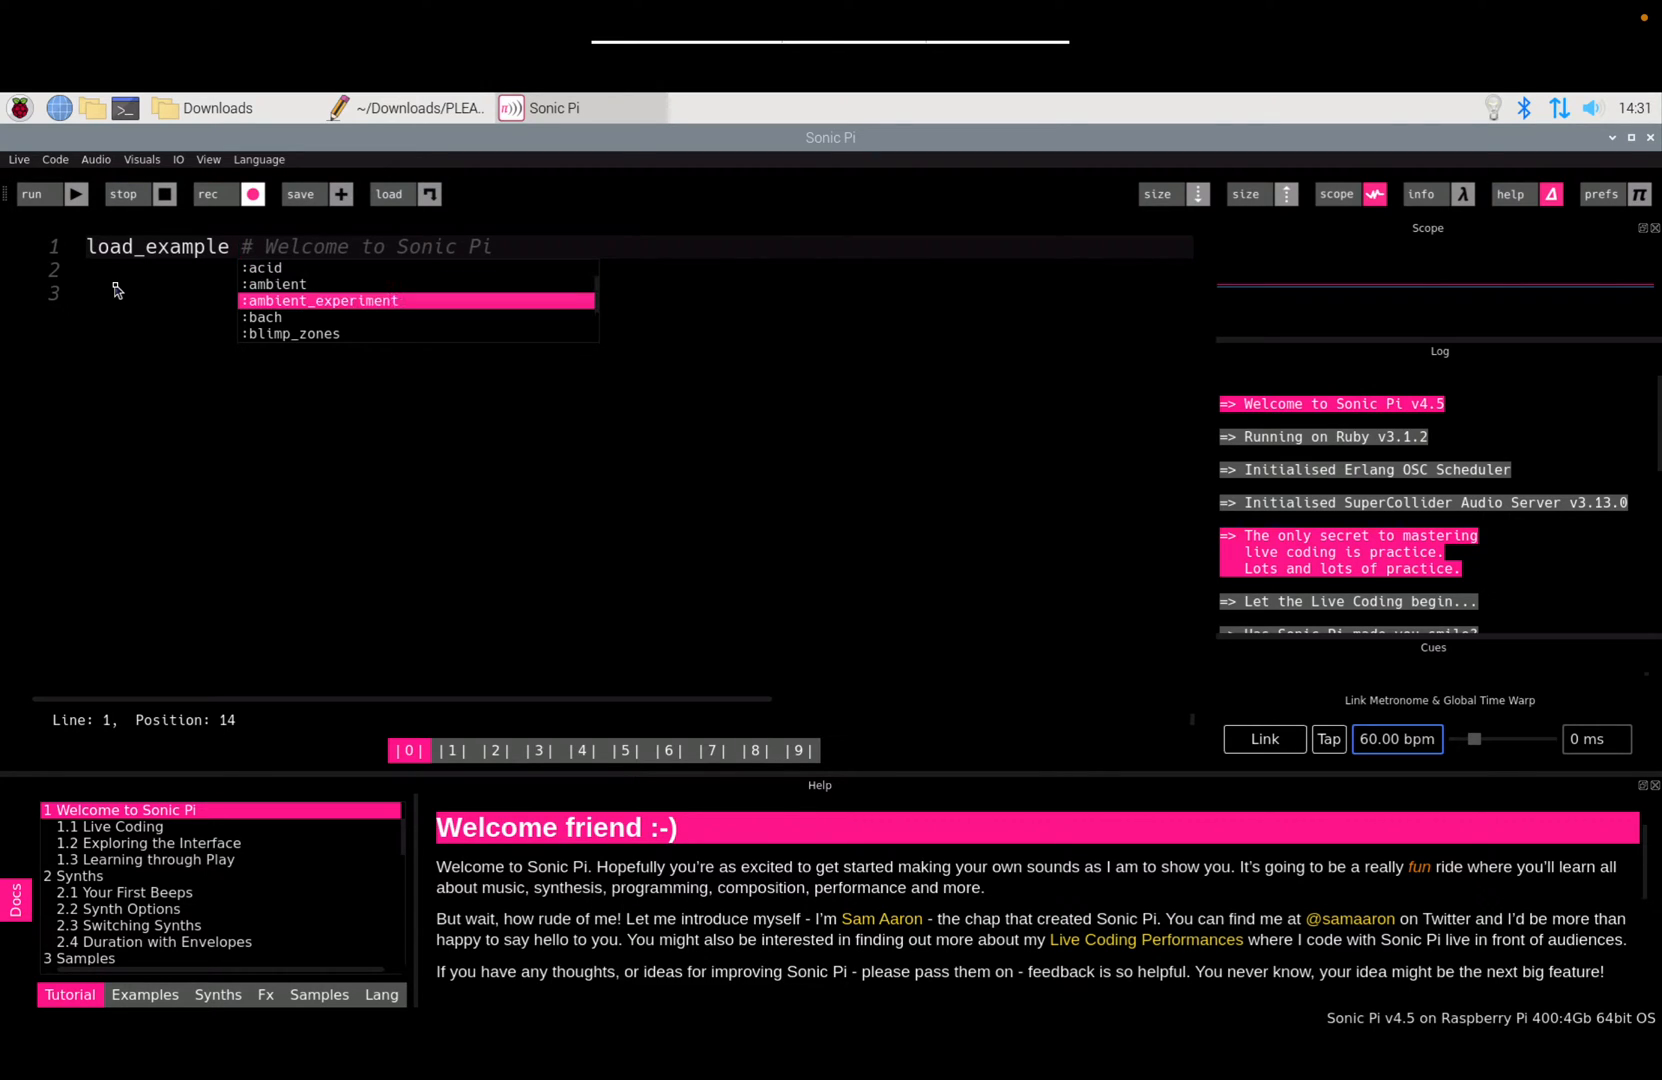
{"action": "key", "text": "Down"}
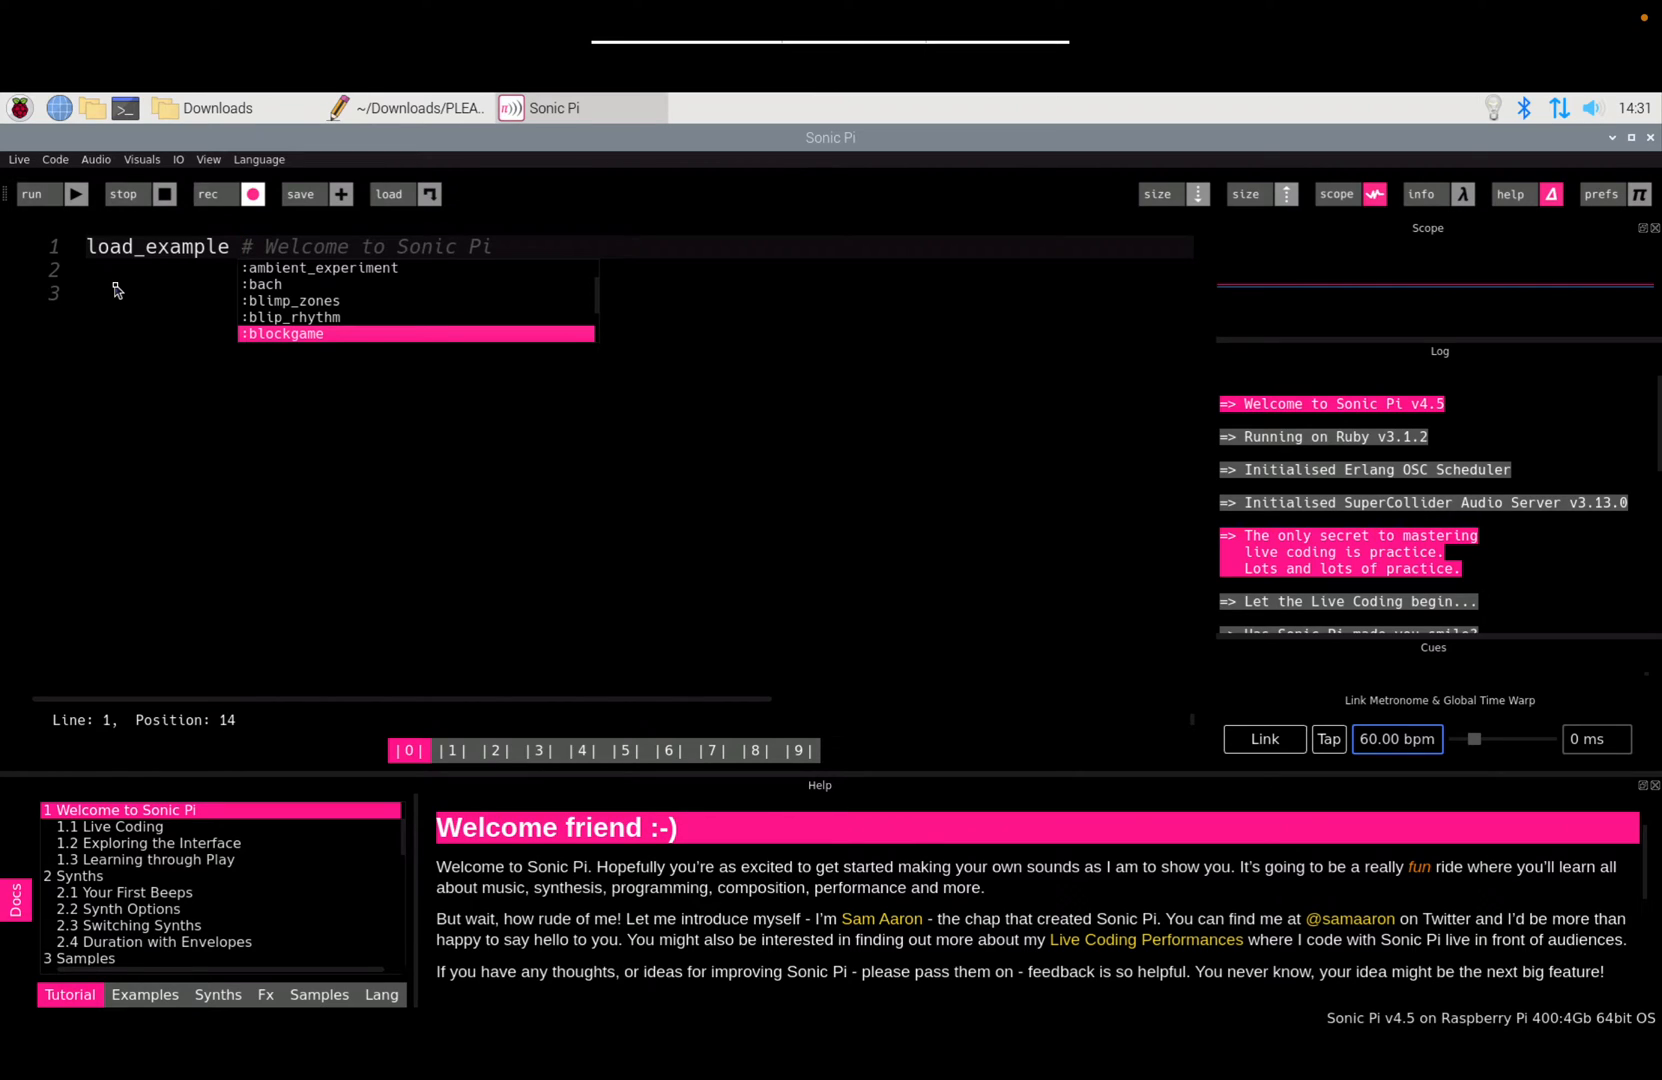
{"action": "key", "text": "Escape"}
{"action": "key", "text": "Return"}
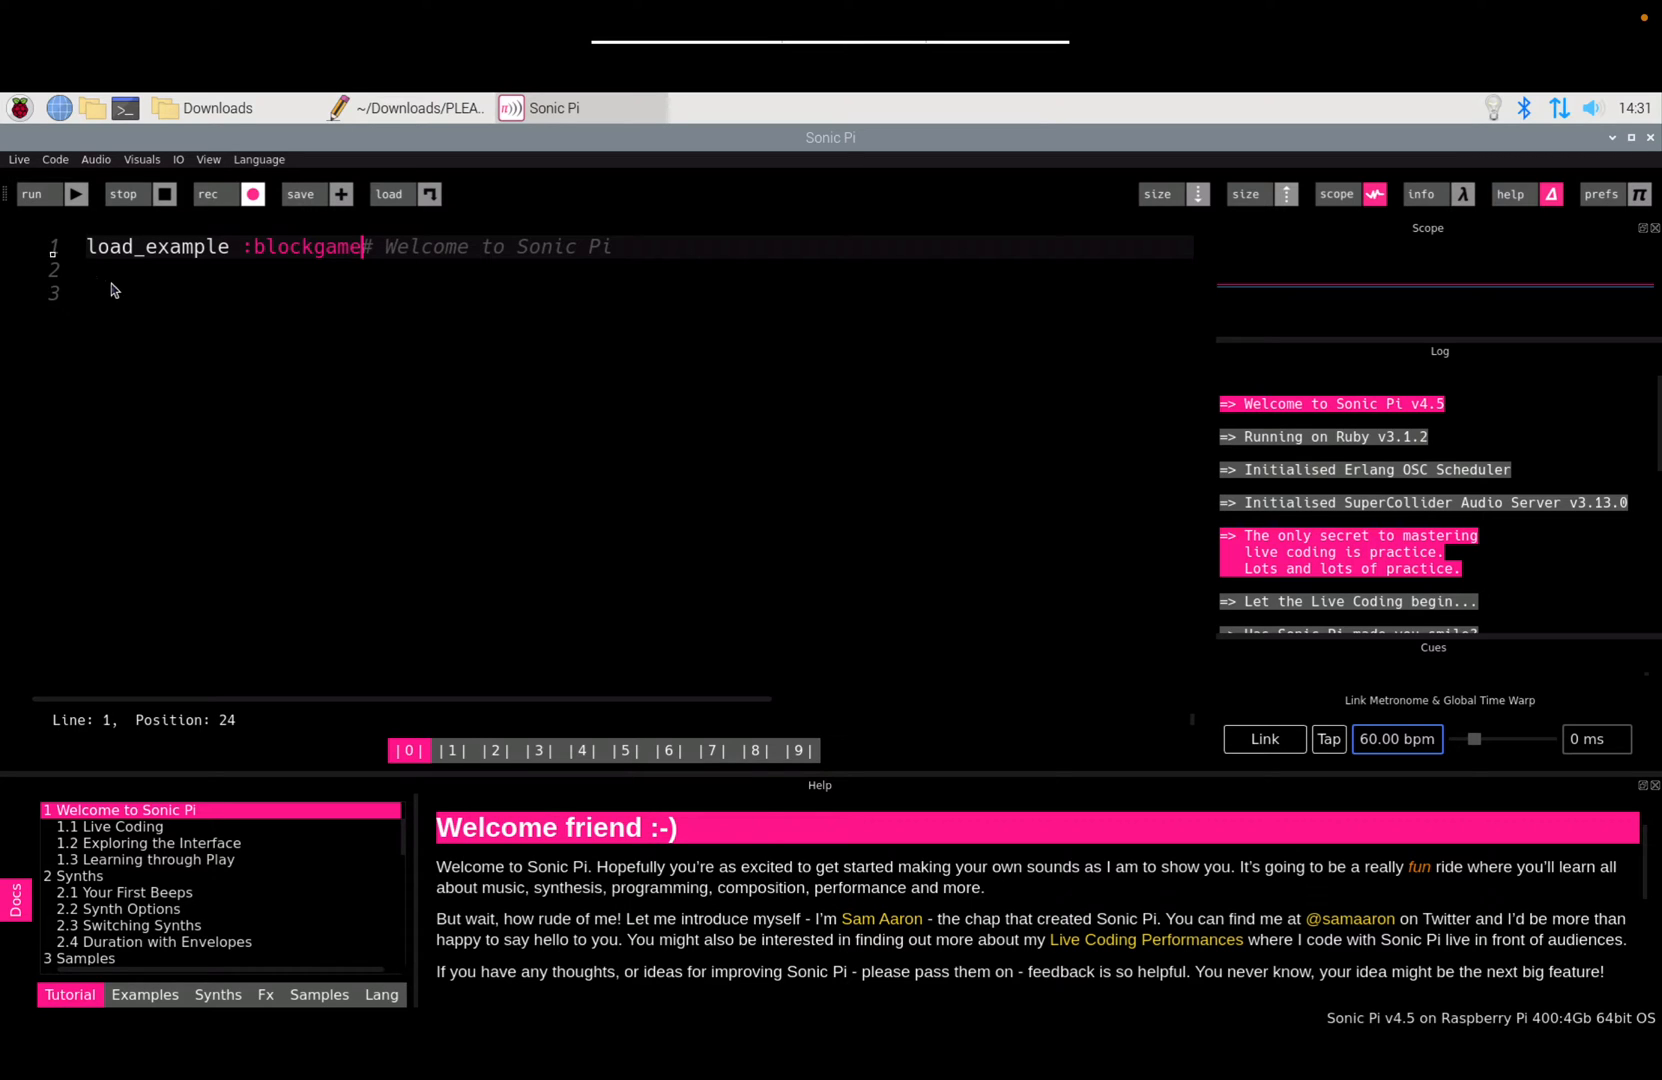
{"action": "left_click", "coordinate": [44, 198]}
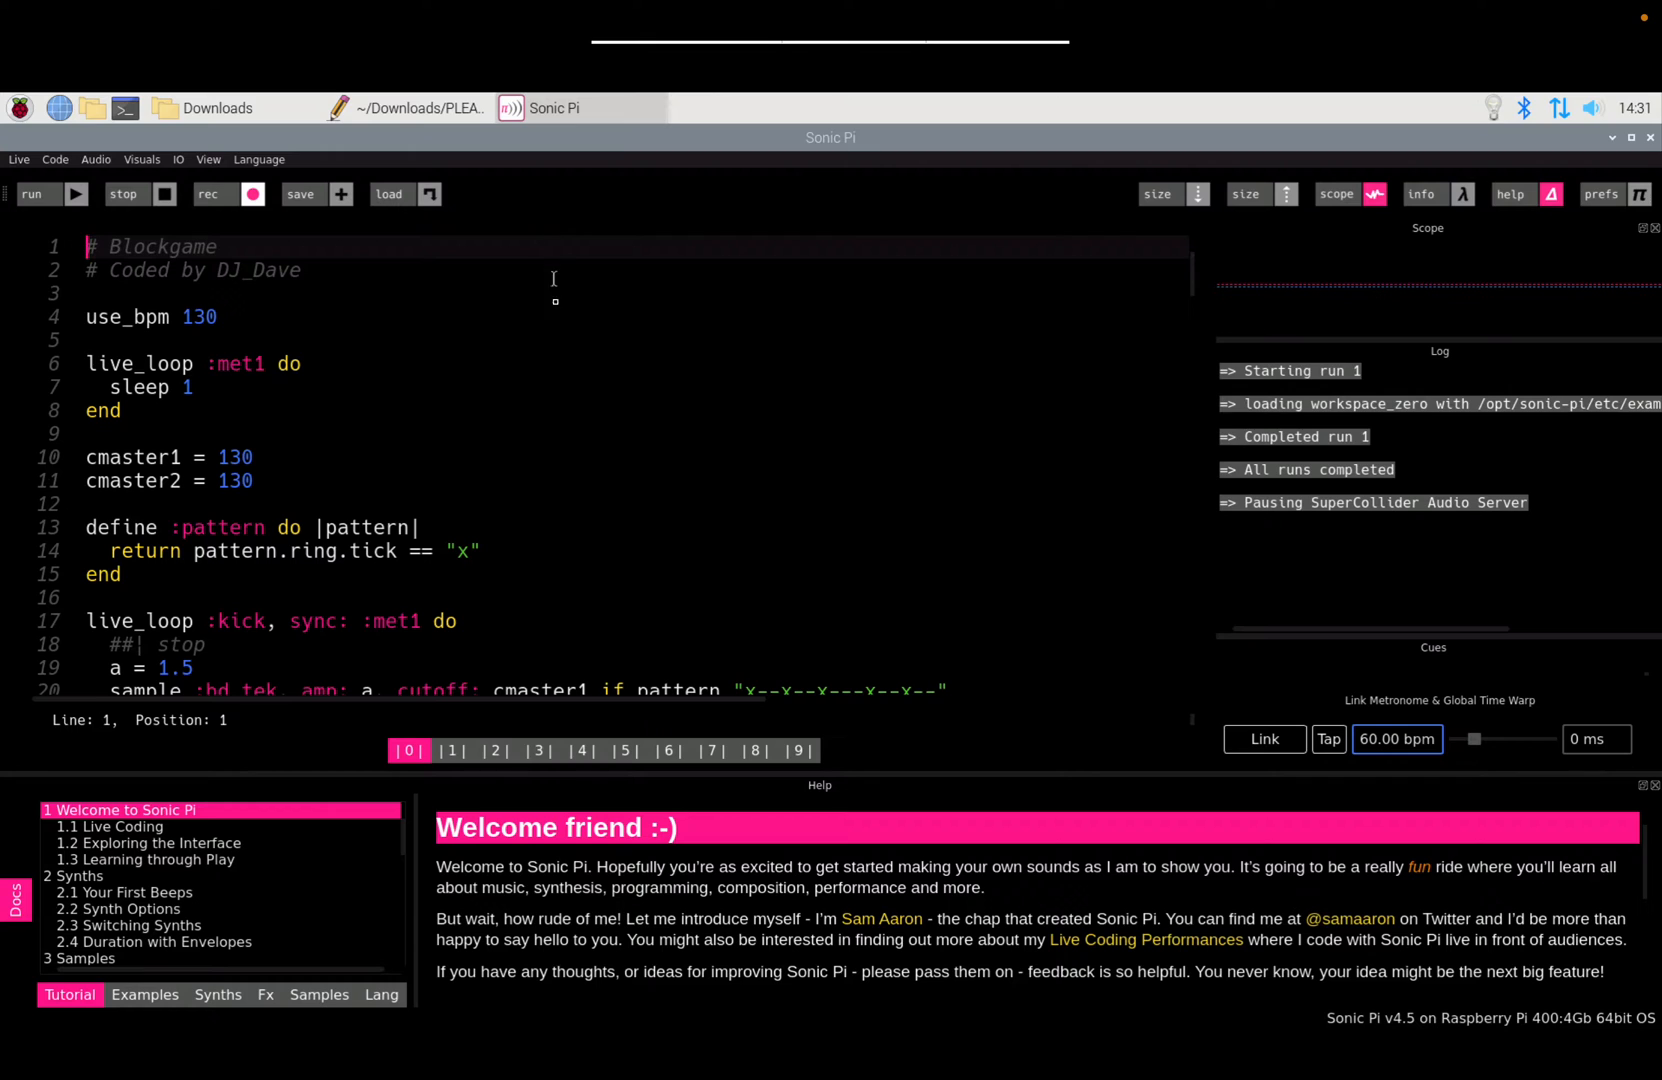
Step: Scroll through the Blockgame code, run it, then stop playback
{"action": "scroll", "coordinate": [566, 377], "scroll_direction": "down", "scroll_amount": 20}
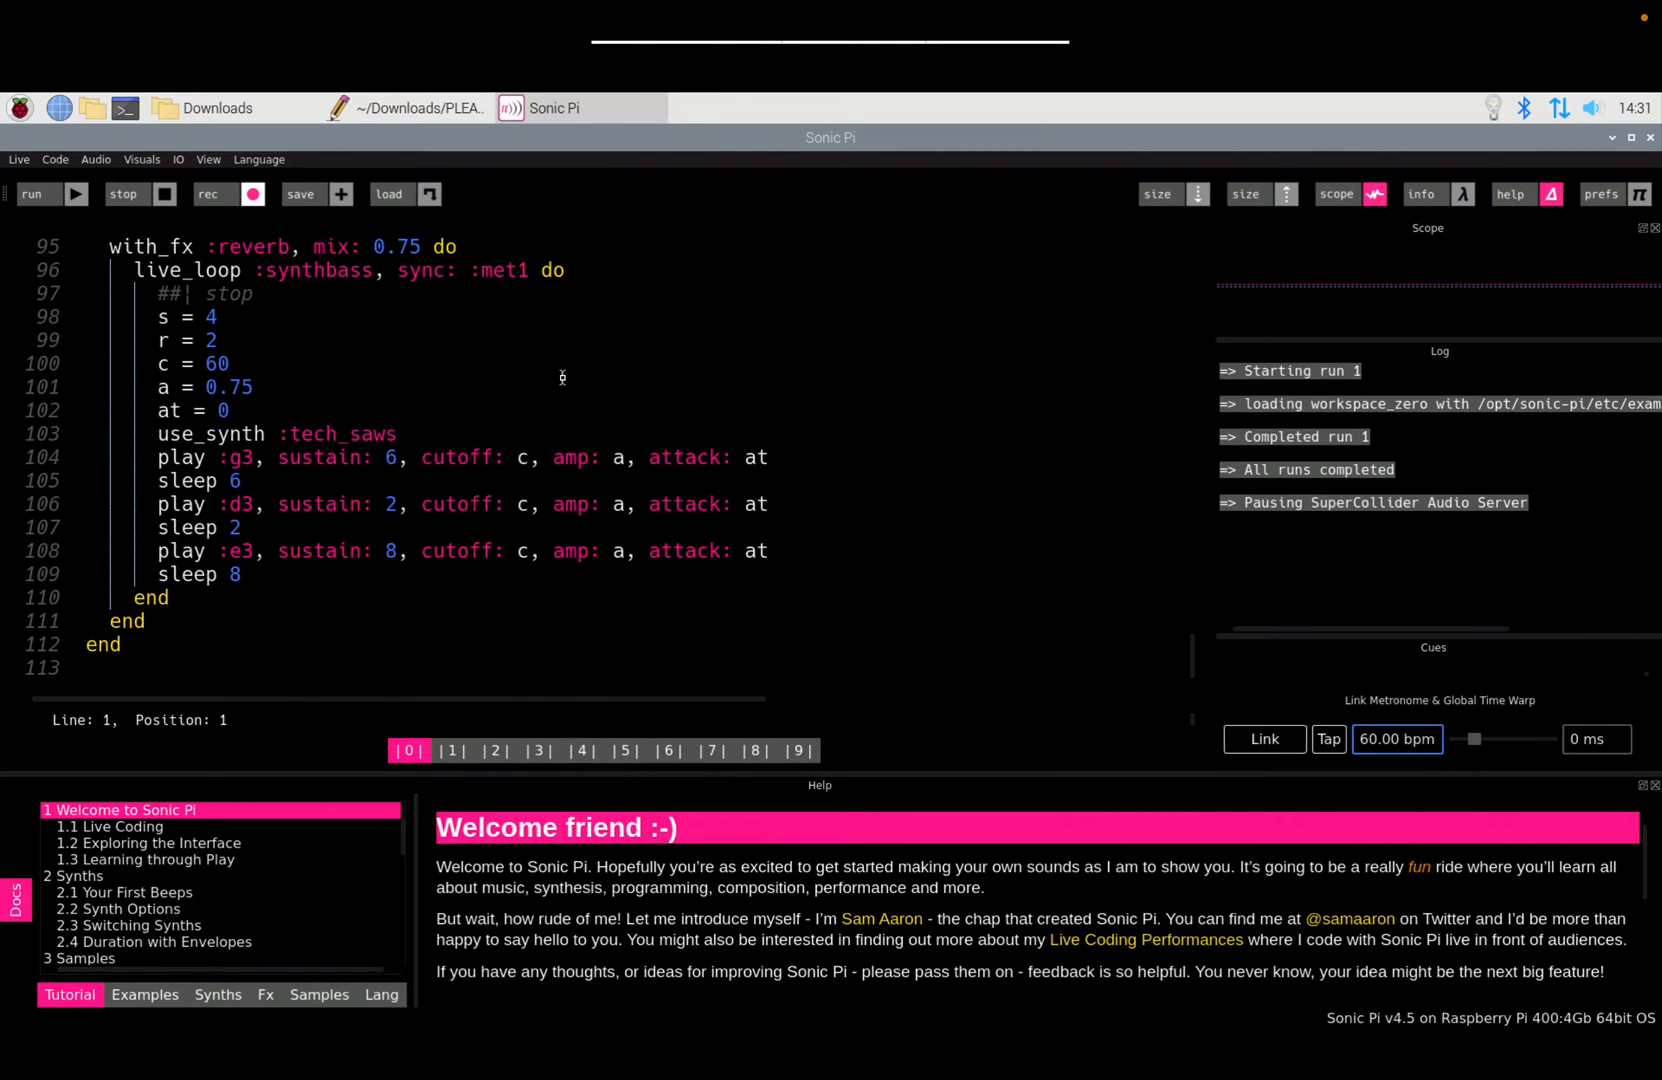
{"action": "scroll", "coordinate": [566, 377], "scroll_direction": "up", "scroll_amount": 20}
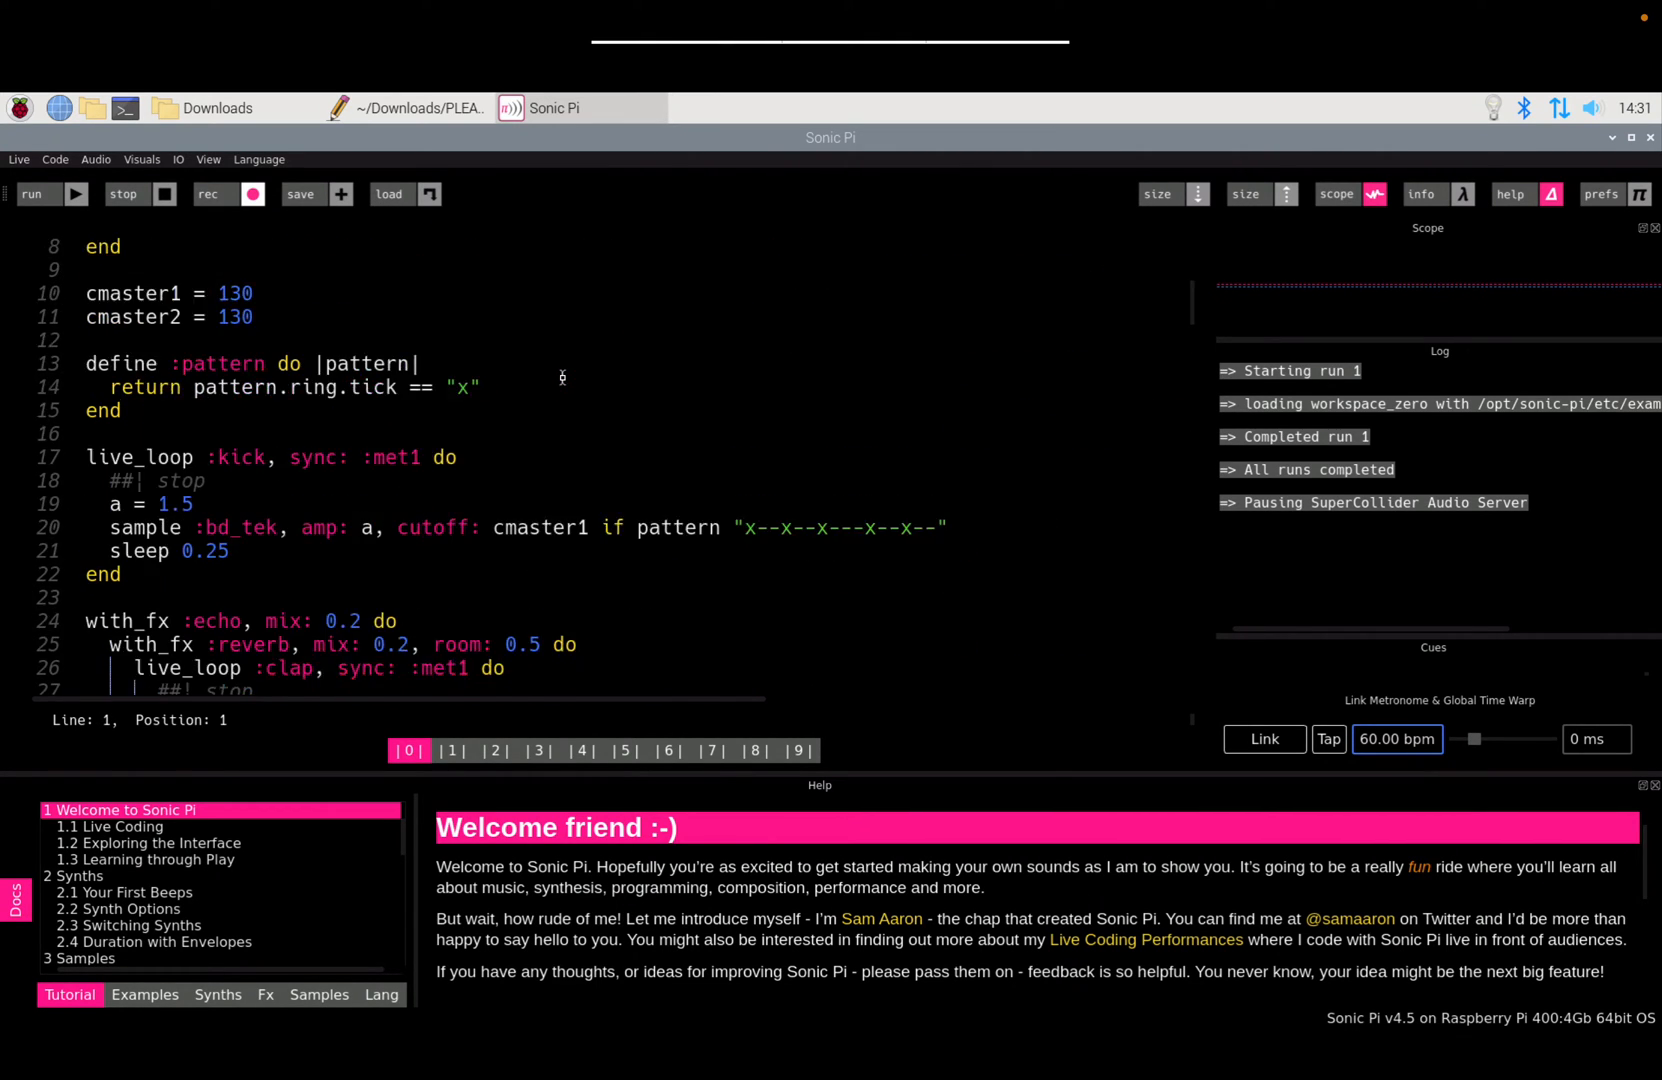
{"action": "left_click", "coordinate": [54, 202]}
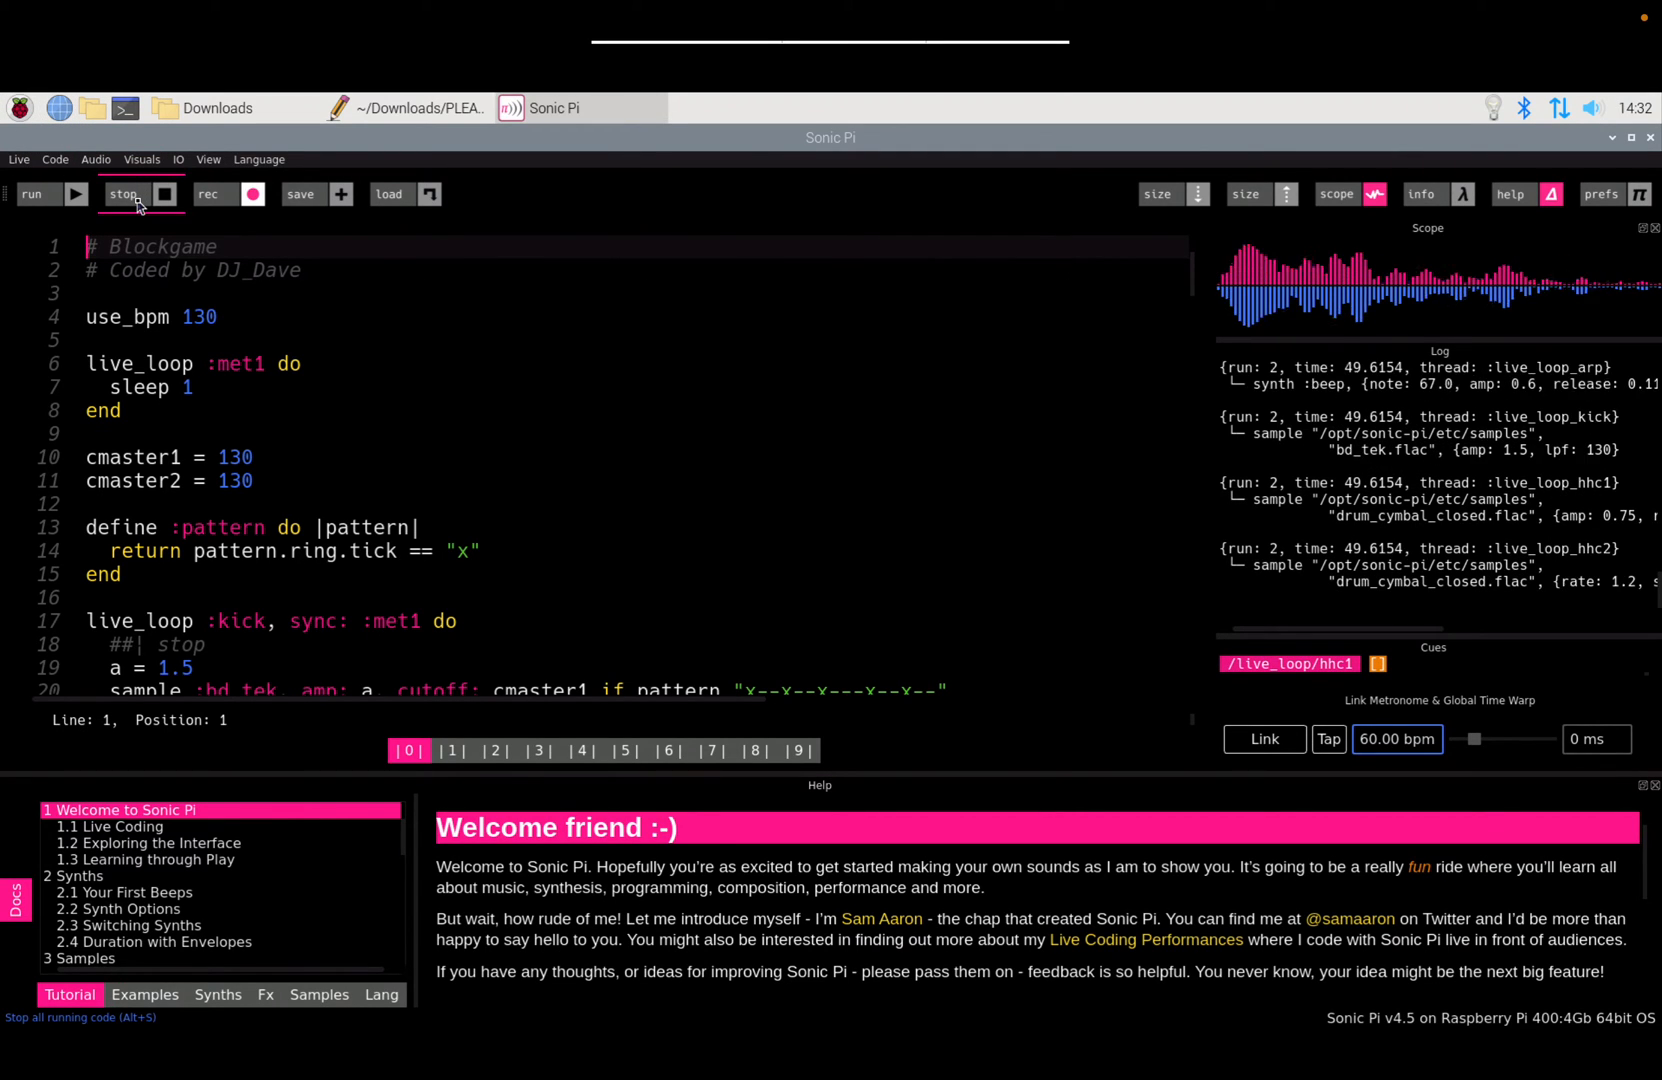
{"action": "left_click", "coordinate": [138, 205]}
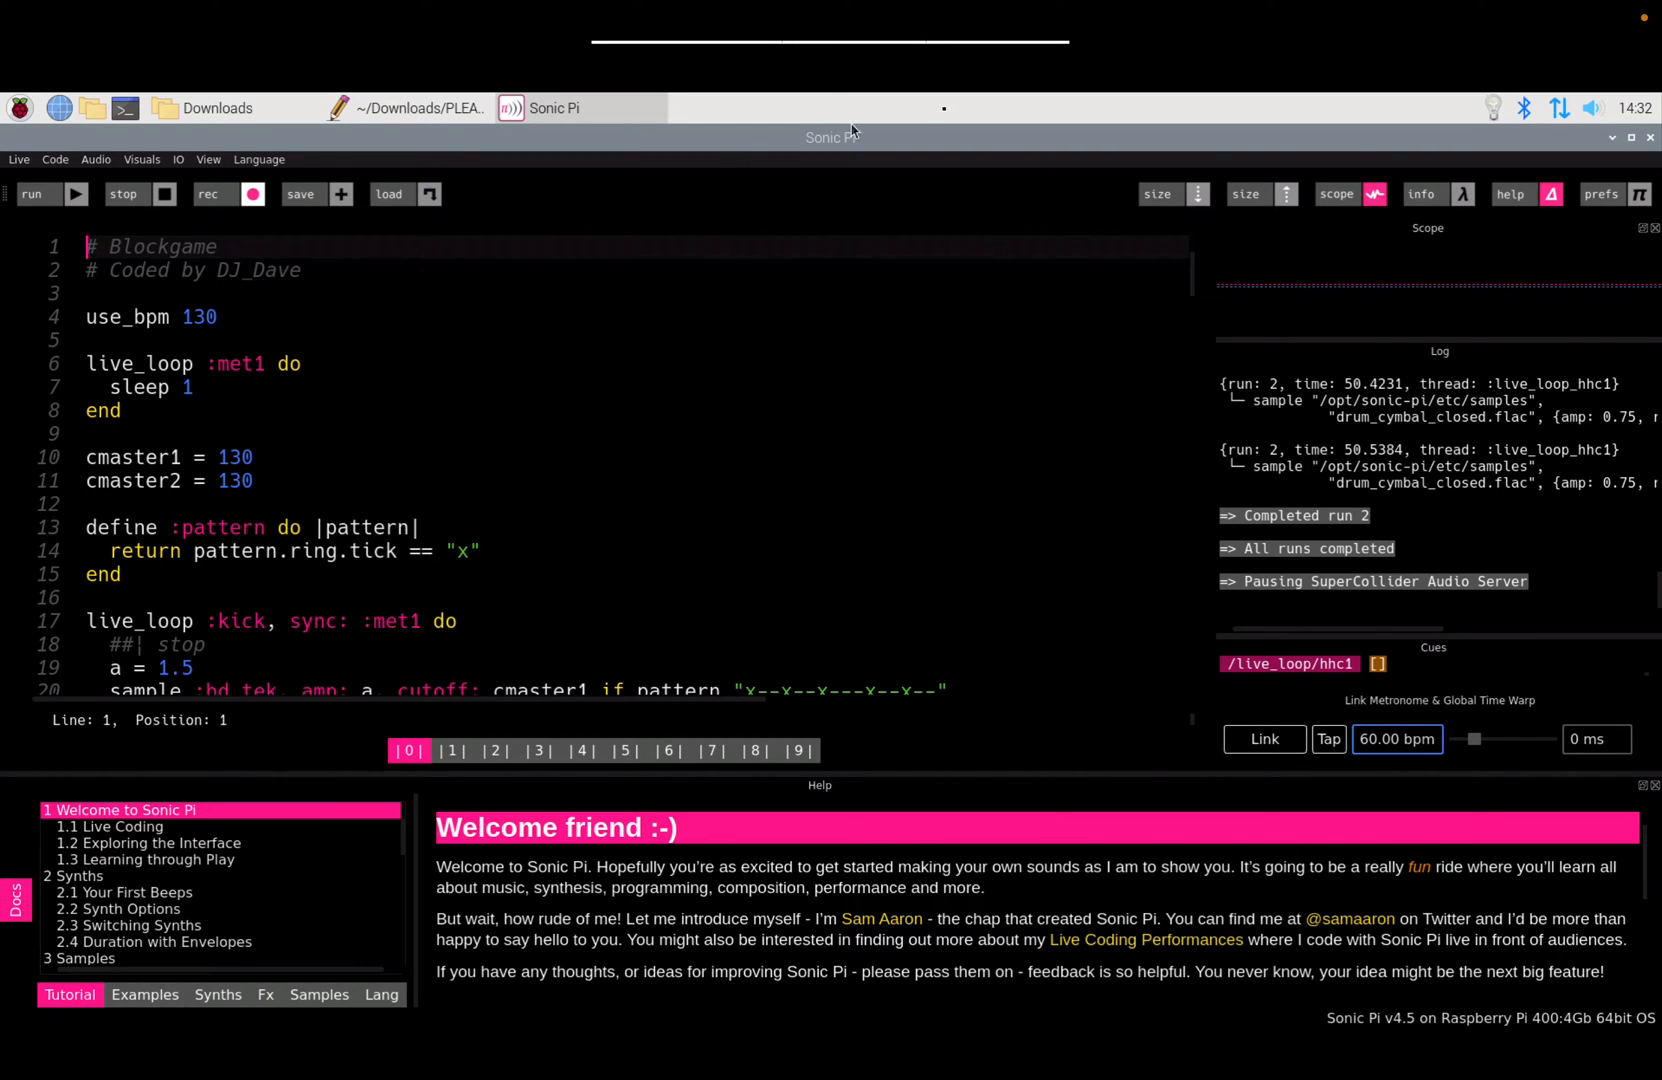
Step: Show the taskbar's audio output device list, with S800 as the active output
{"action": "right_click", "coordinate": [1596, 110]}
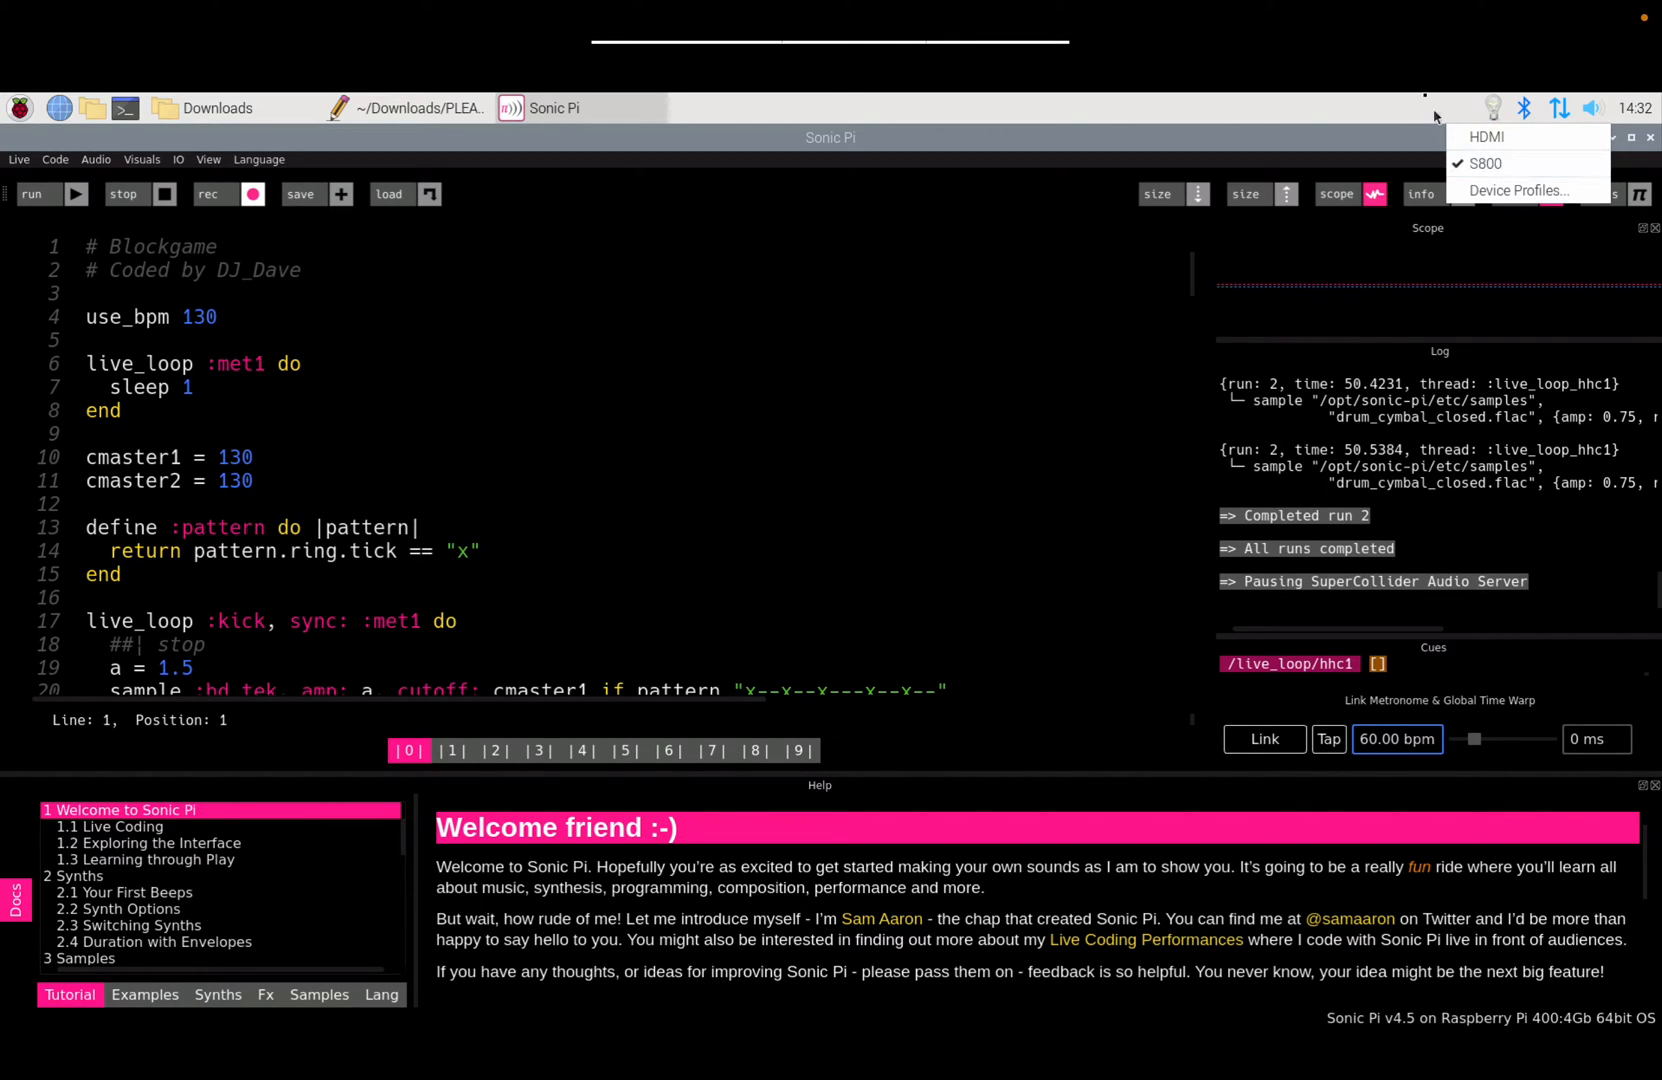
Step: Check the S800 speaker in the Bluetooth and audio output menus, then close them
{"action": "left_click", "coordinate": [1377, 138]}
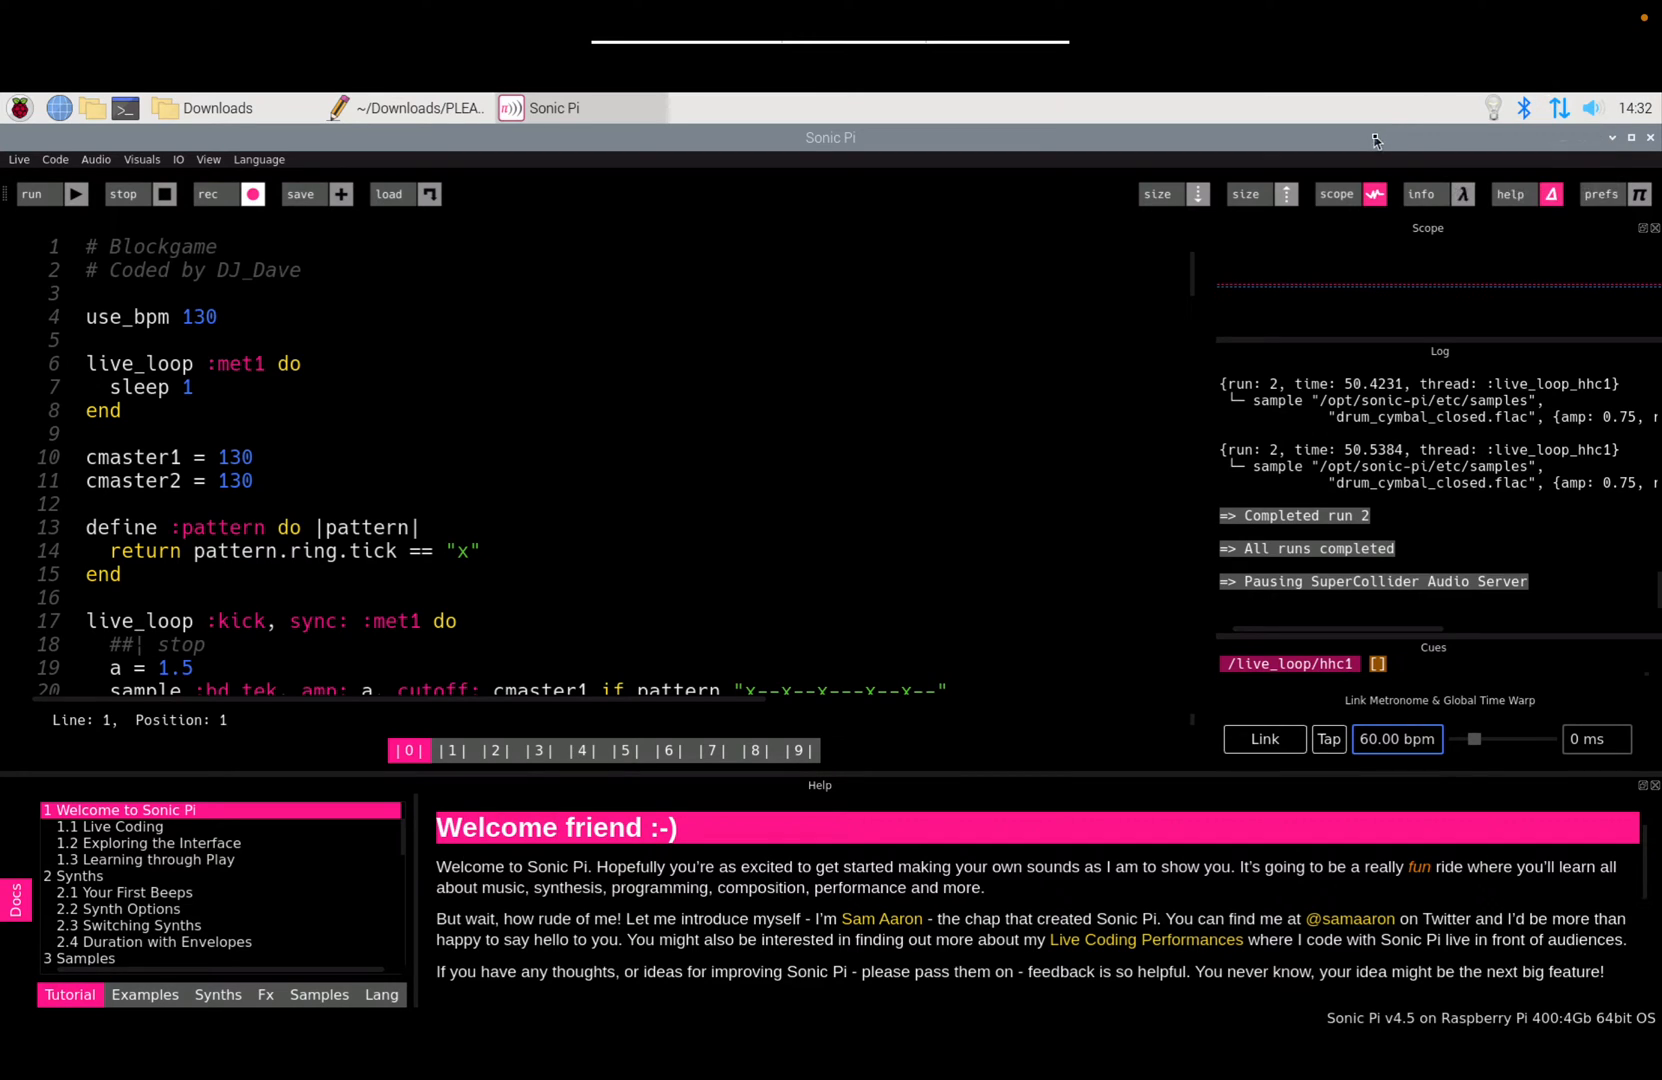
{"action": "left_click", "coordinate": [1524, 108]}
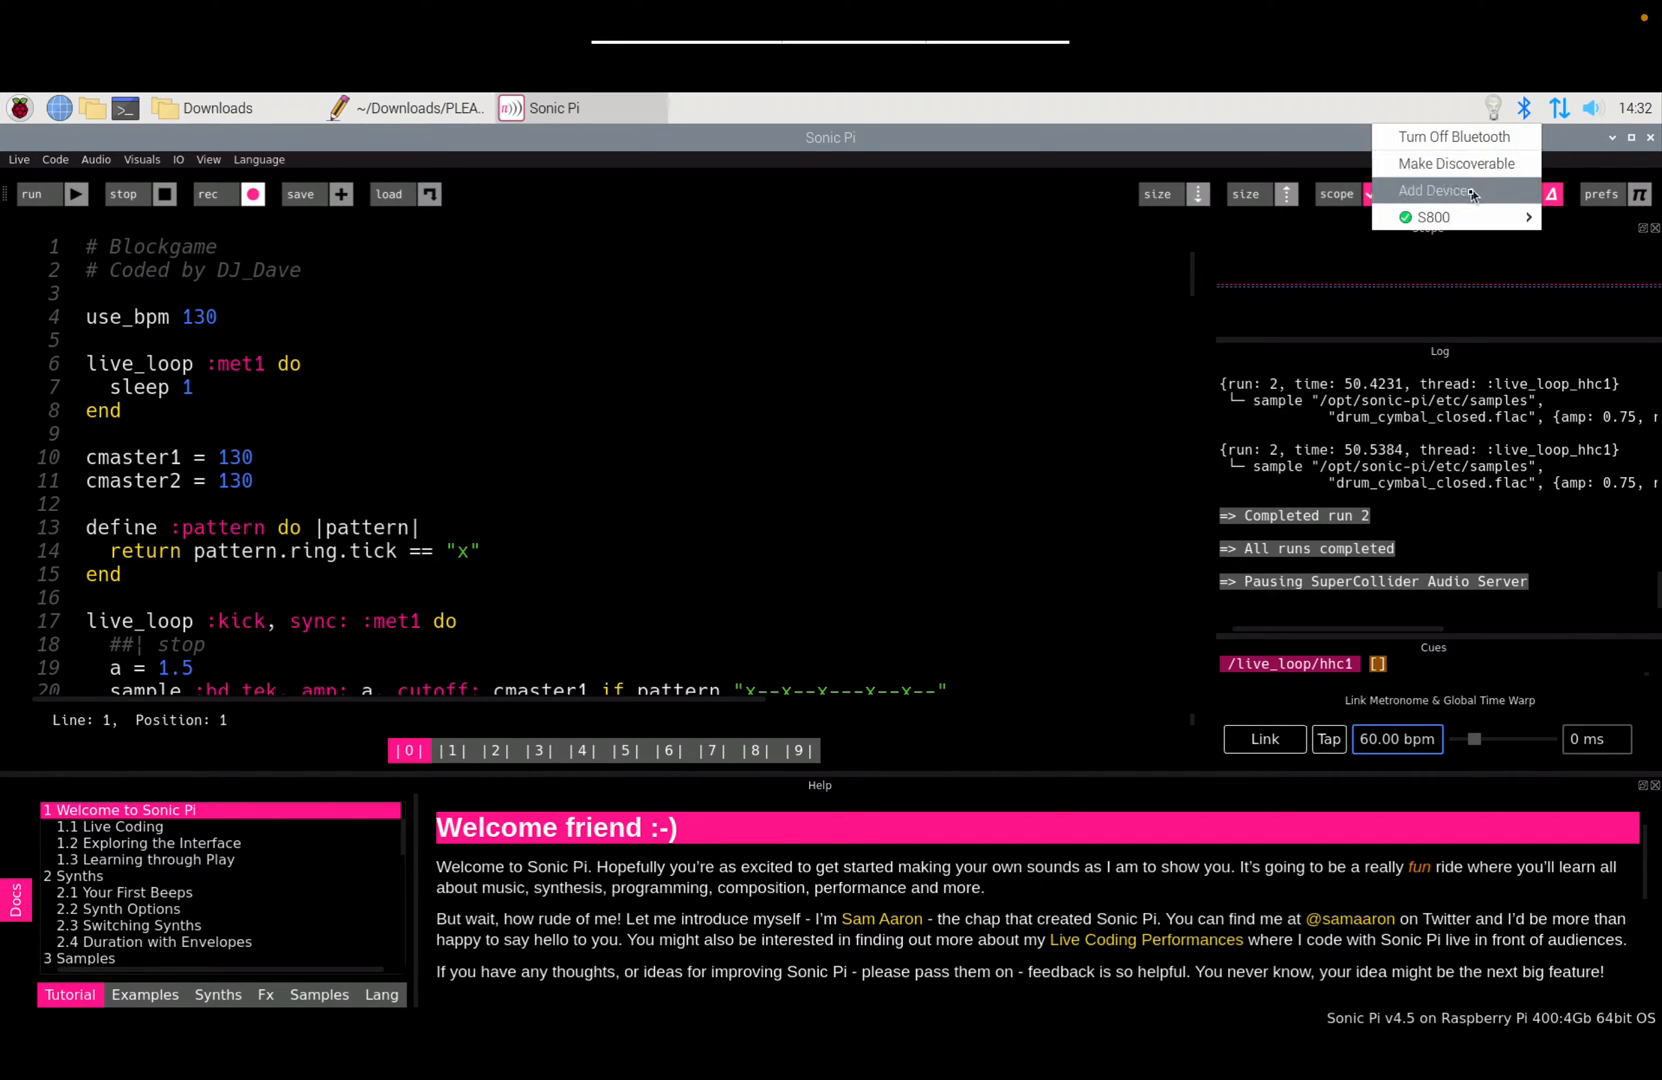
{"action": "mouse_move", "coordinate": [1452, 226]}
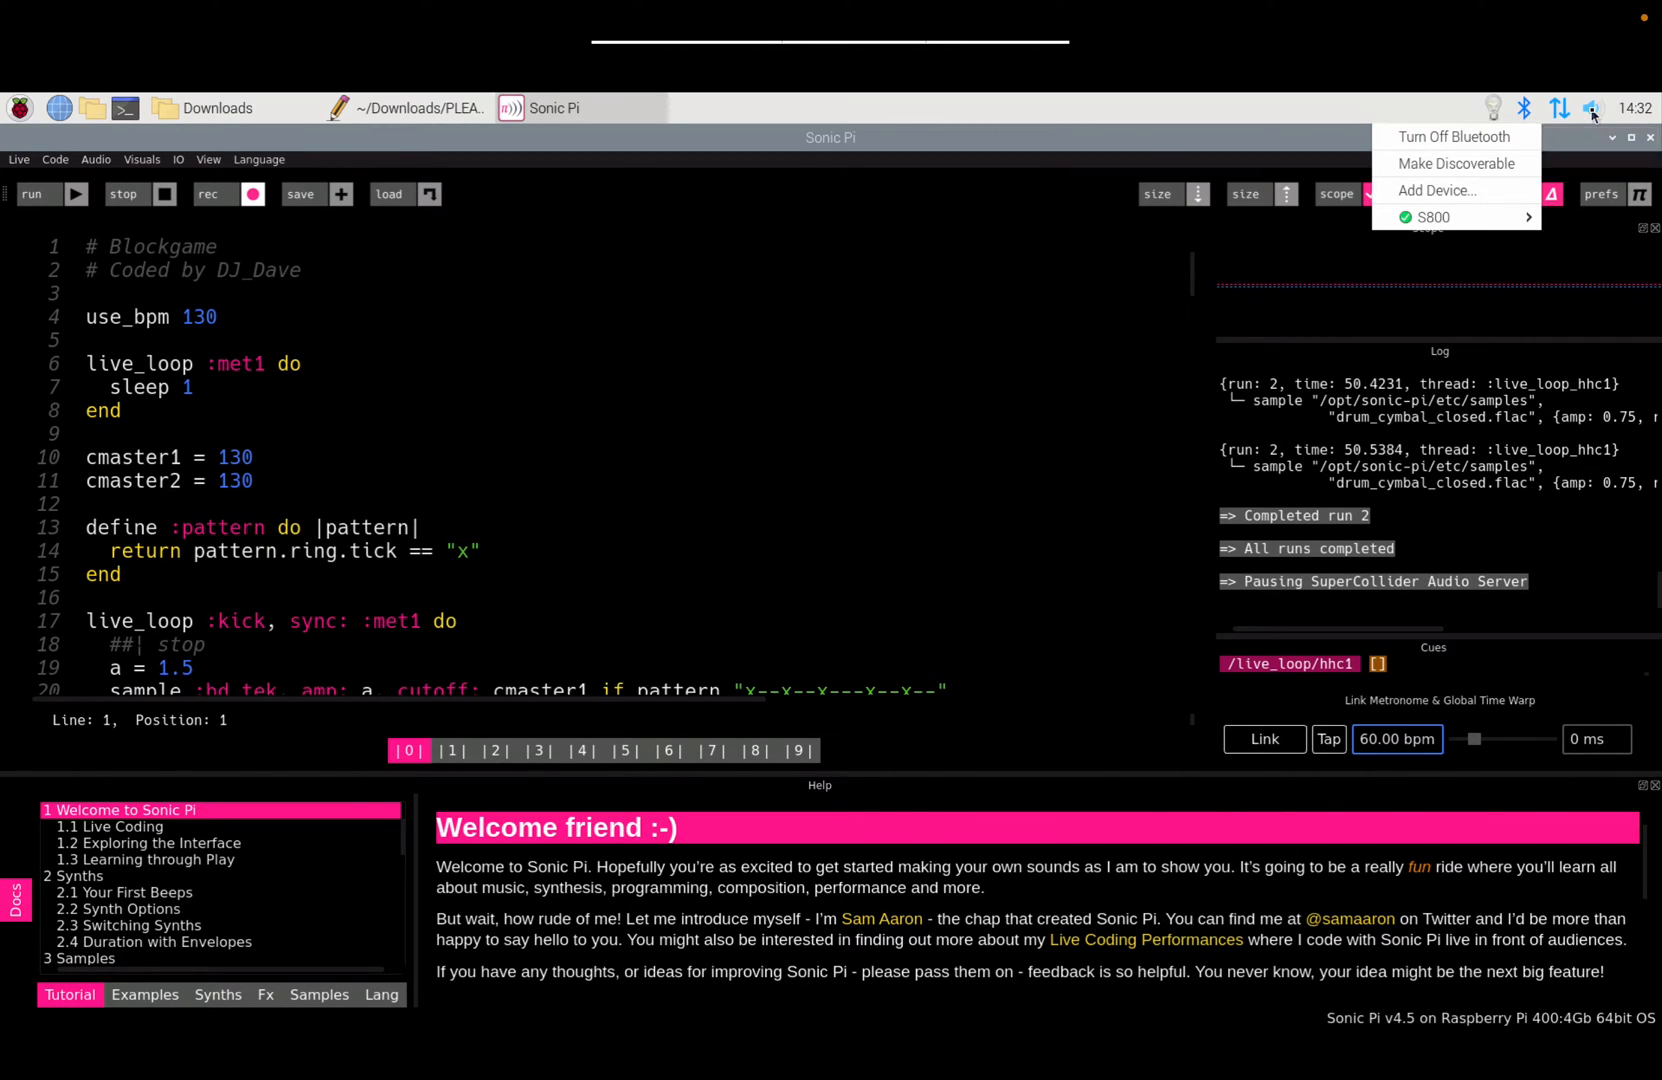
{"action": "left_click", "coordinate": [1592, 110]}
{"action": "left_click", "coordinate": [1592, 110]}
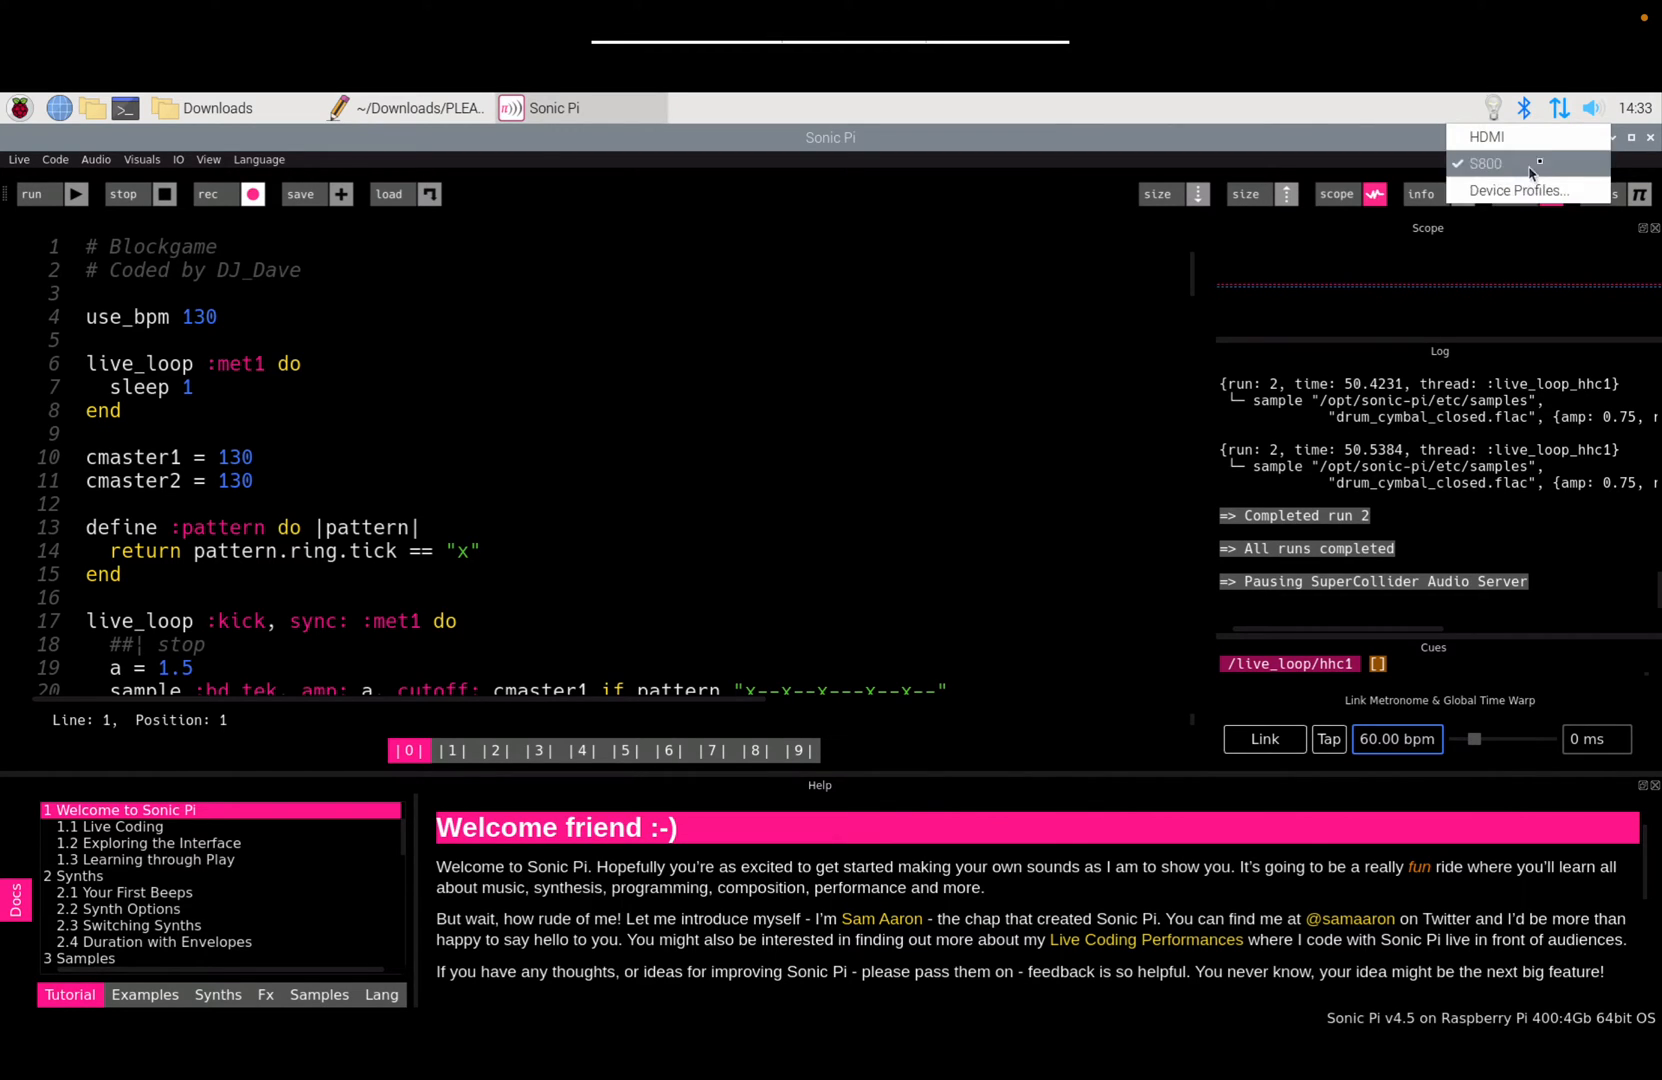
{"action": "left_click", "coordinate": [1096, 346]}
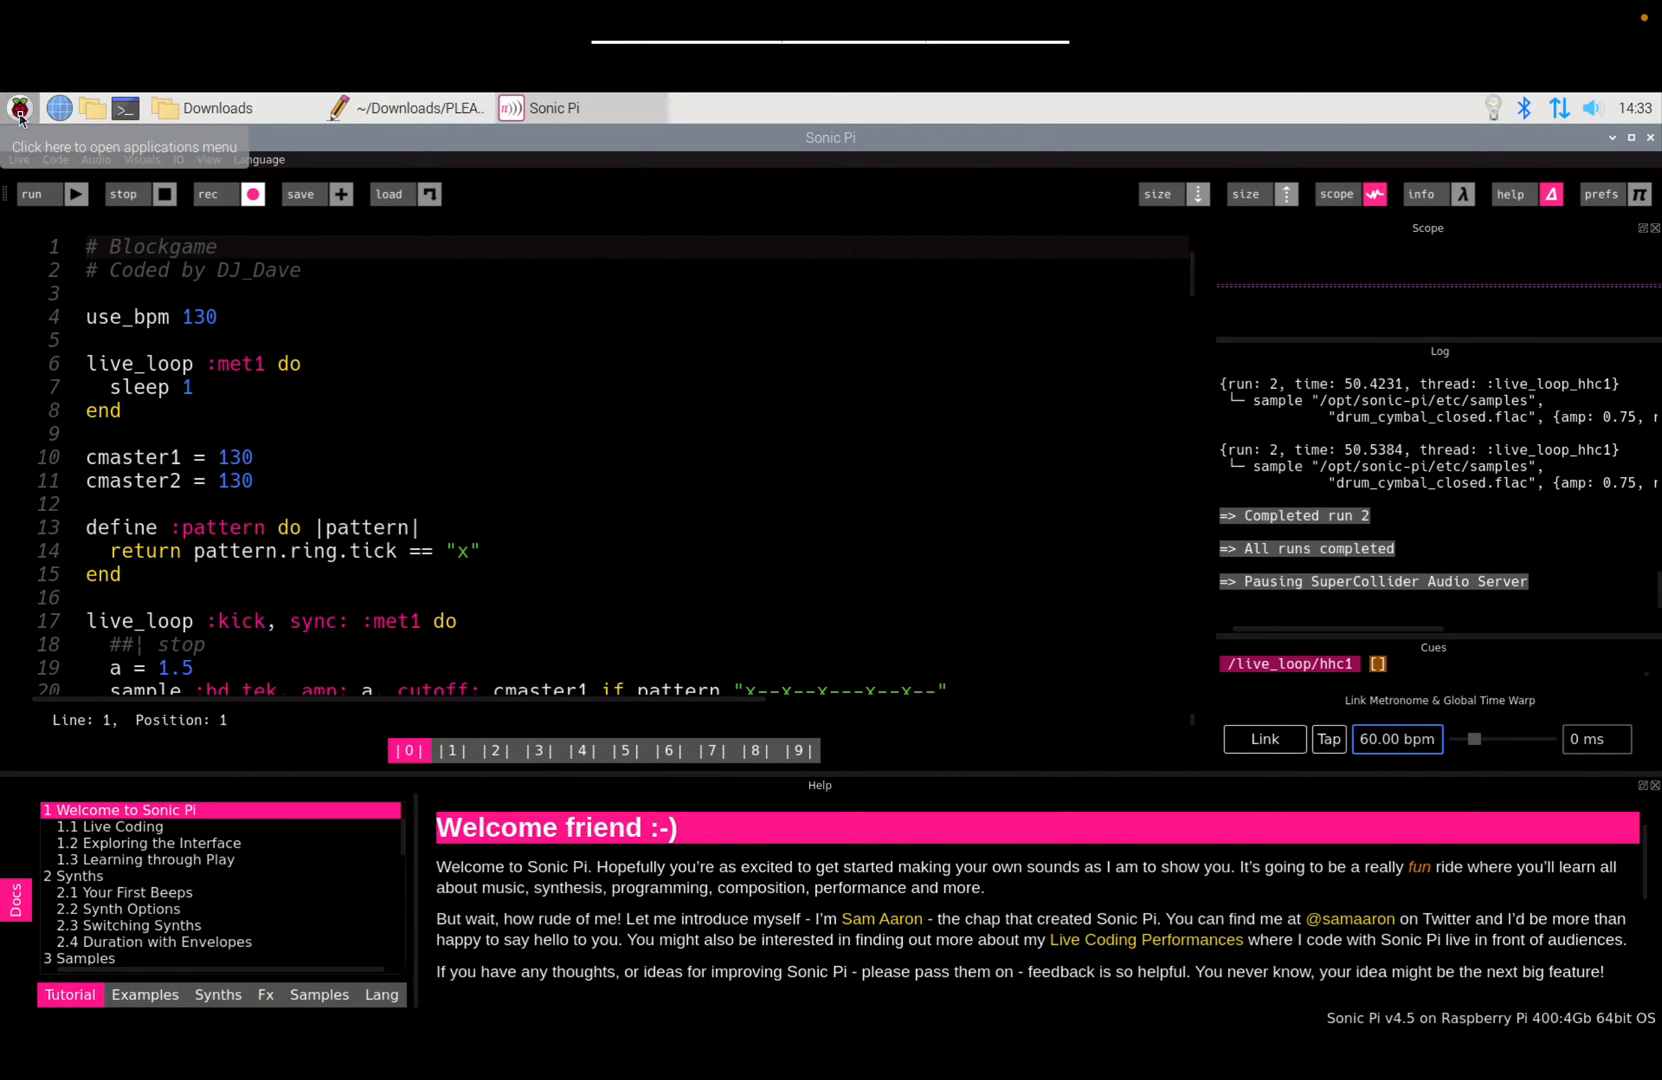
Step: Launch qpwgraph from the Raspberry menu's Sound & Video submenu
{"action": "left_click", "coordinate": [20, 110]}
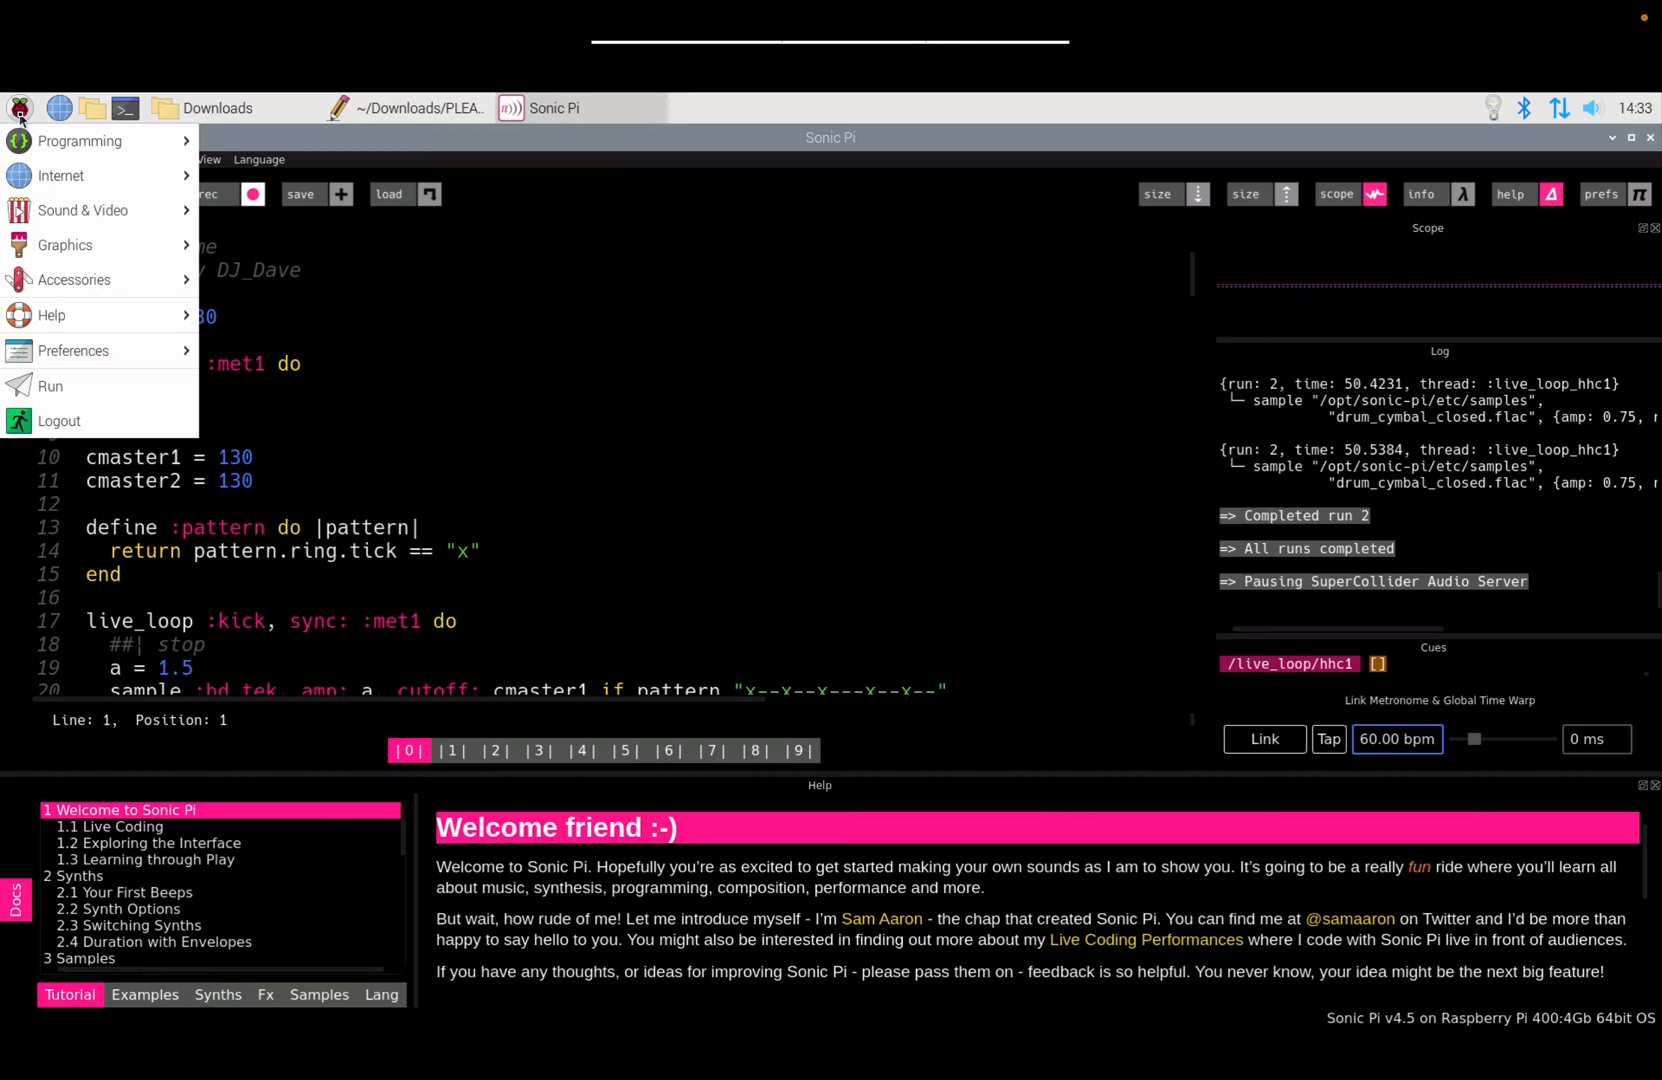
{"action": "mouse_move", "coordinate": [27, 171]}
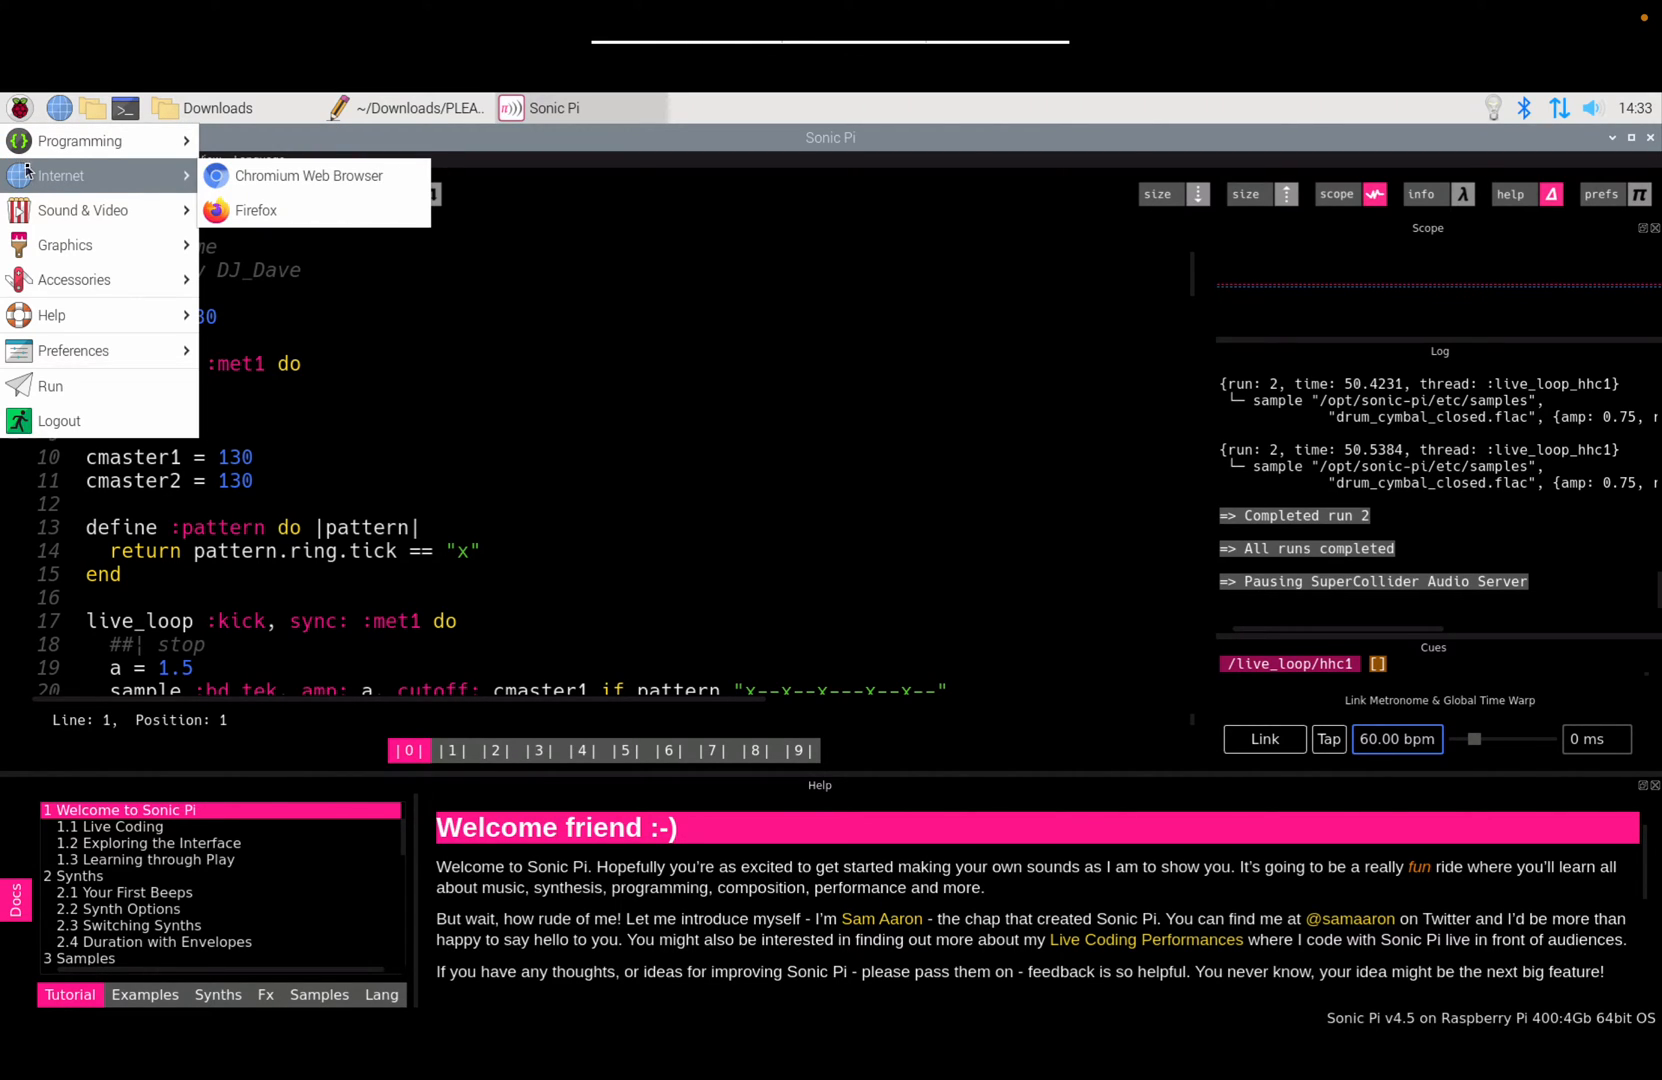
{"action": "mouse_move", "coordinate": [36, 212]}
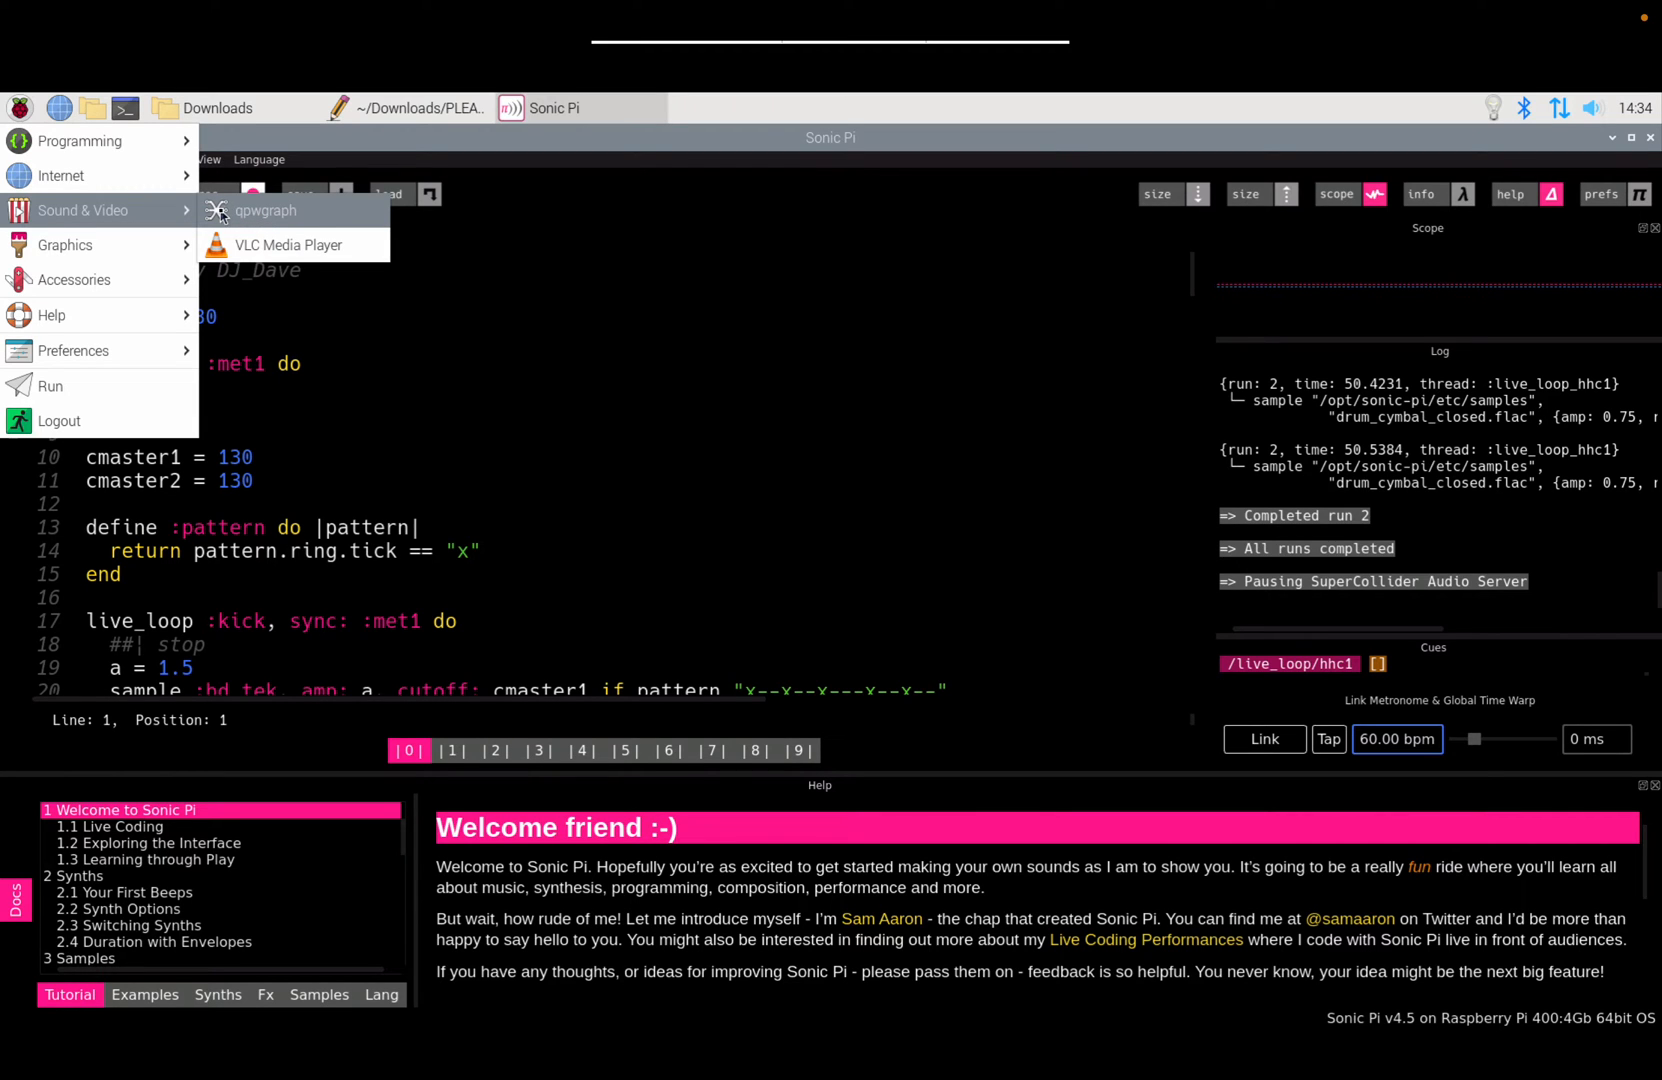
{"action": "left_click", "coordinate": [221, 215]}
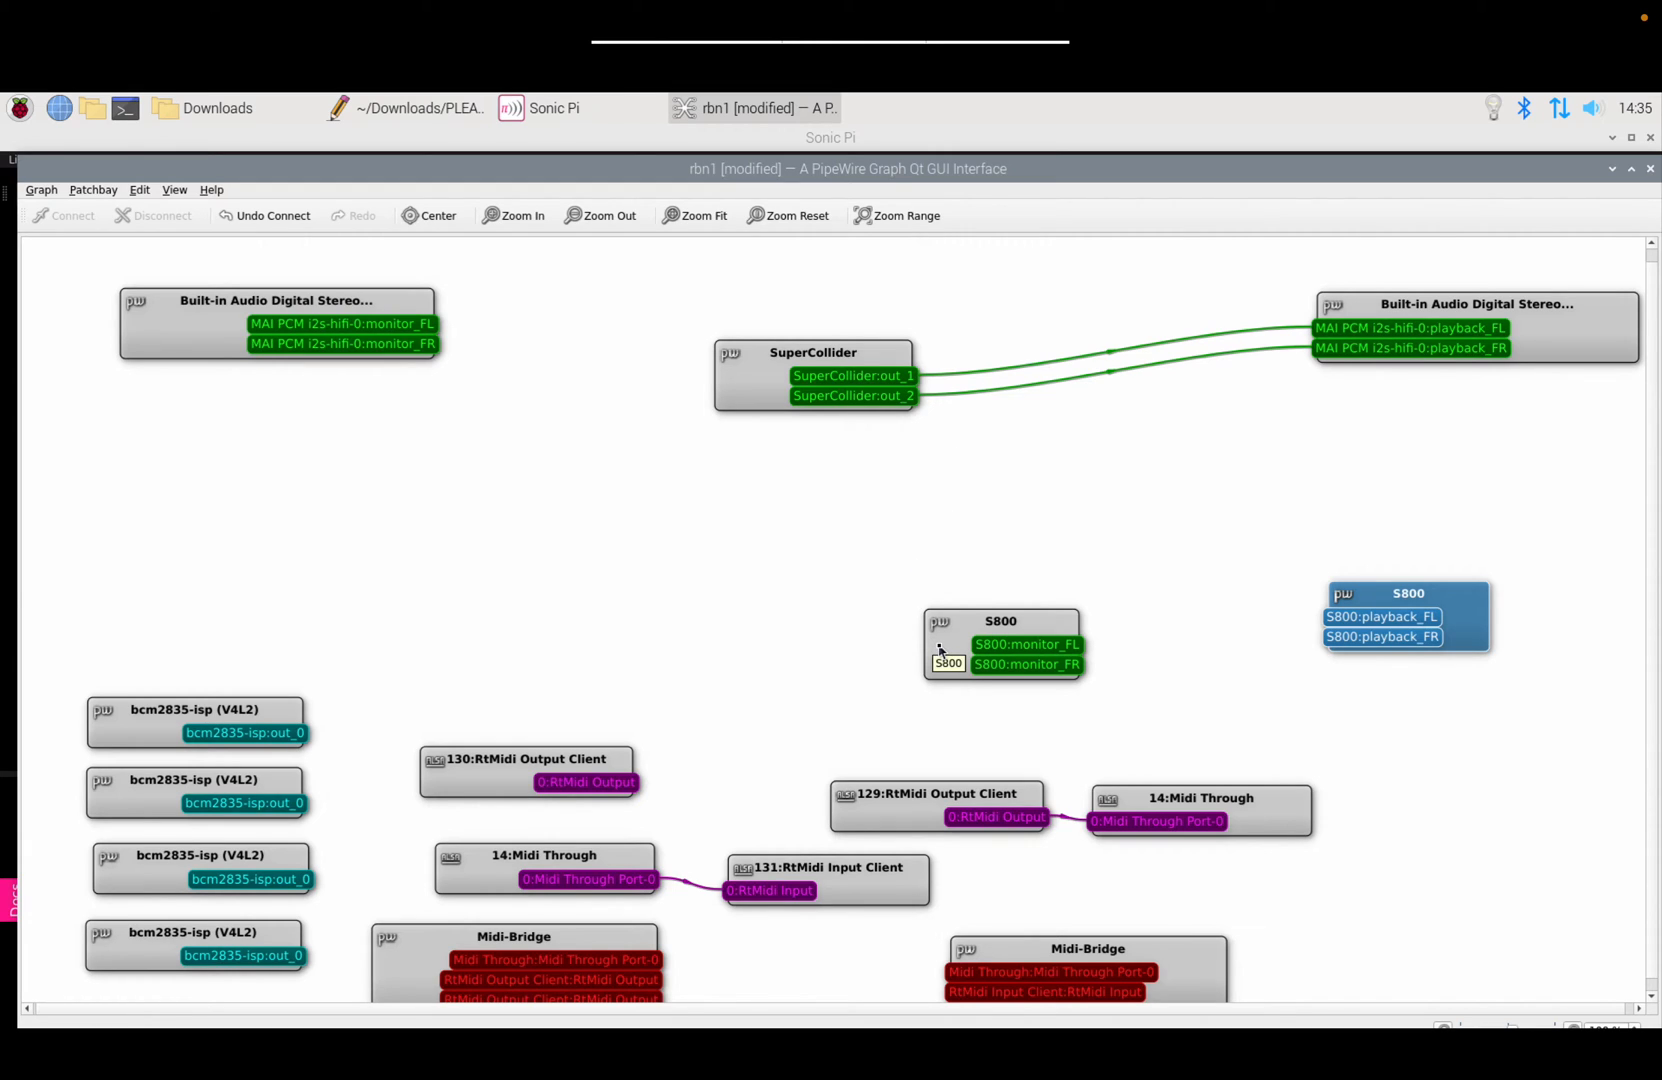
Step: Move the S800 monitor and playback nodes higher on the qpwgraph canvas, deselecting each afterwards
{"action": "left_click_drag", "start_coordinate": [940, 650], "coordinate": [273, 443]}
{"action": "left_click", "coordinate": [469, 441]}
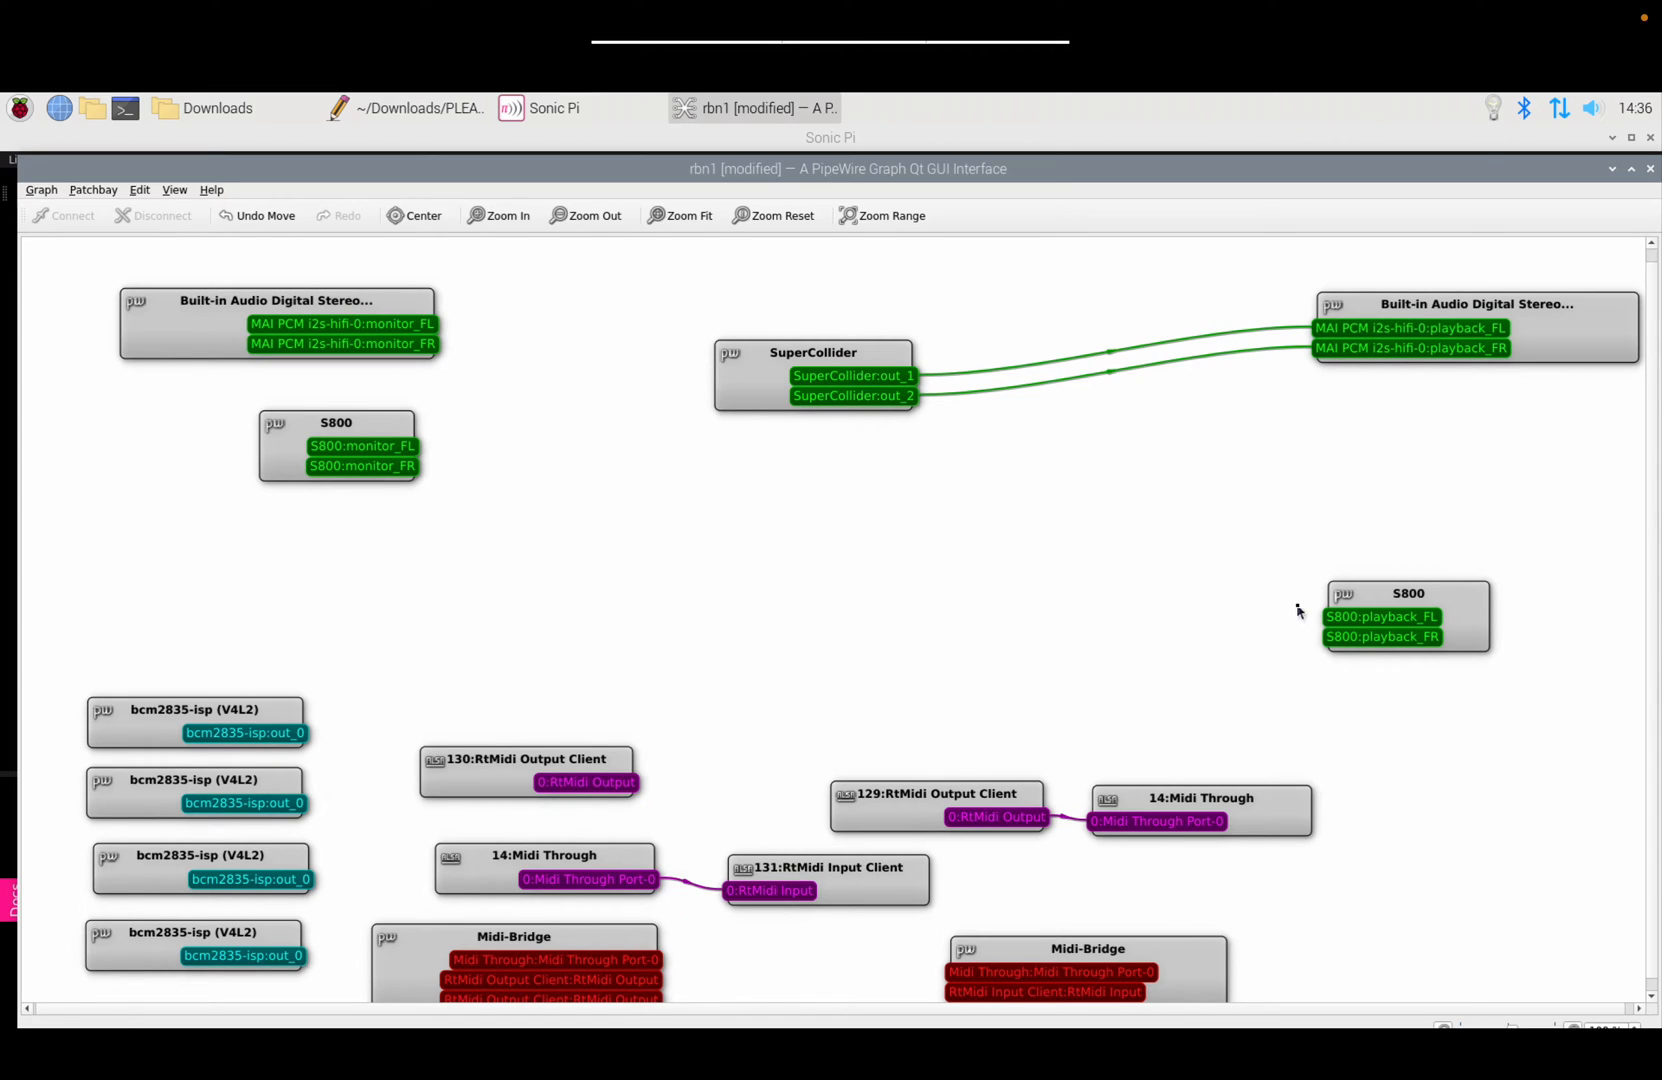
{"action": "left_click_drag", "start_coordinate": [1371, 596], "coordinate": [1371, 474]}
{"action": "left_click", "coordinate": [1446, 557]}
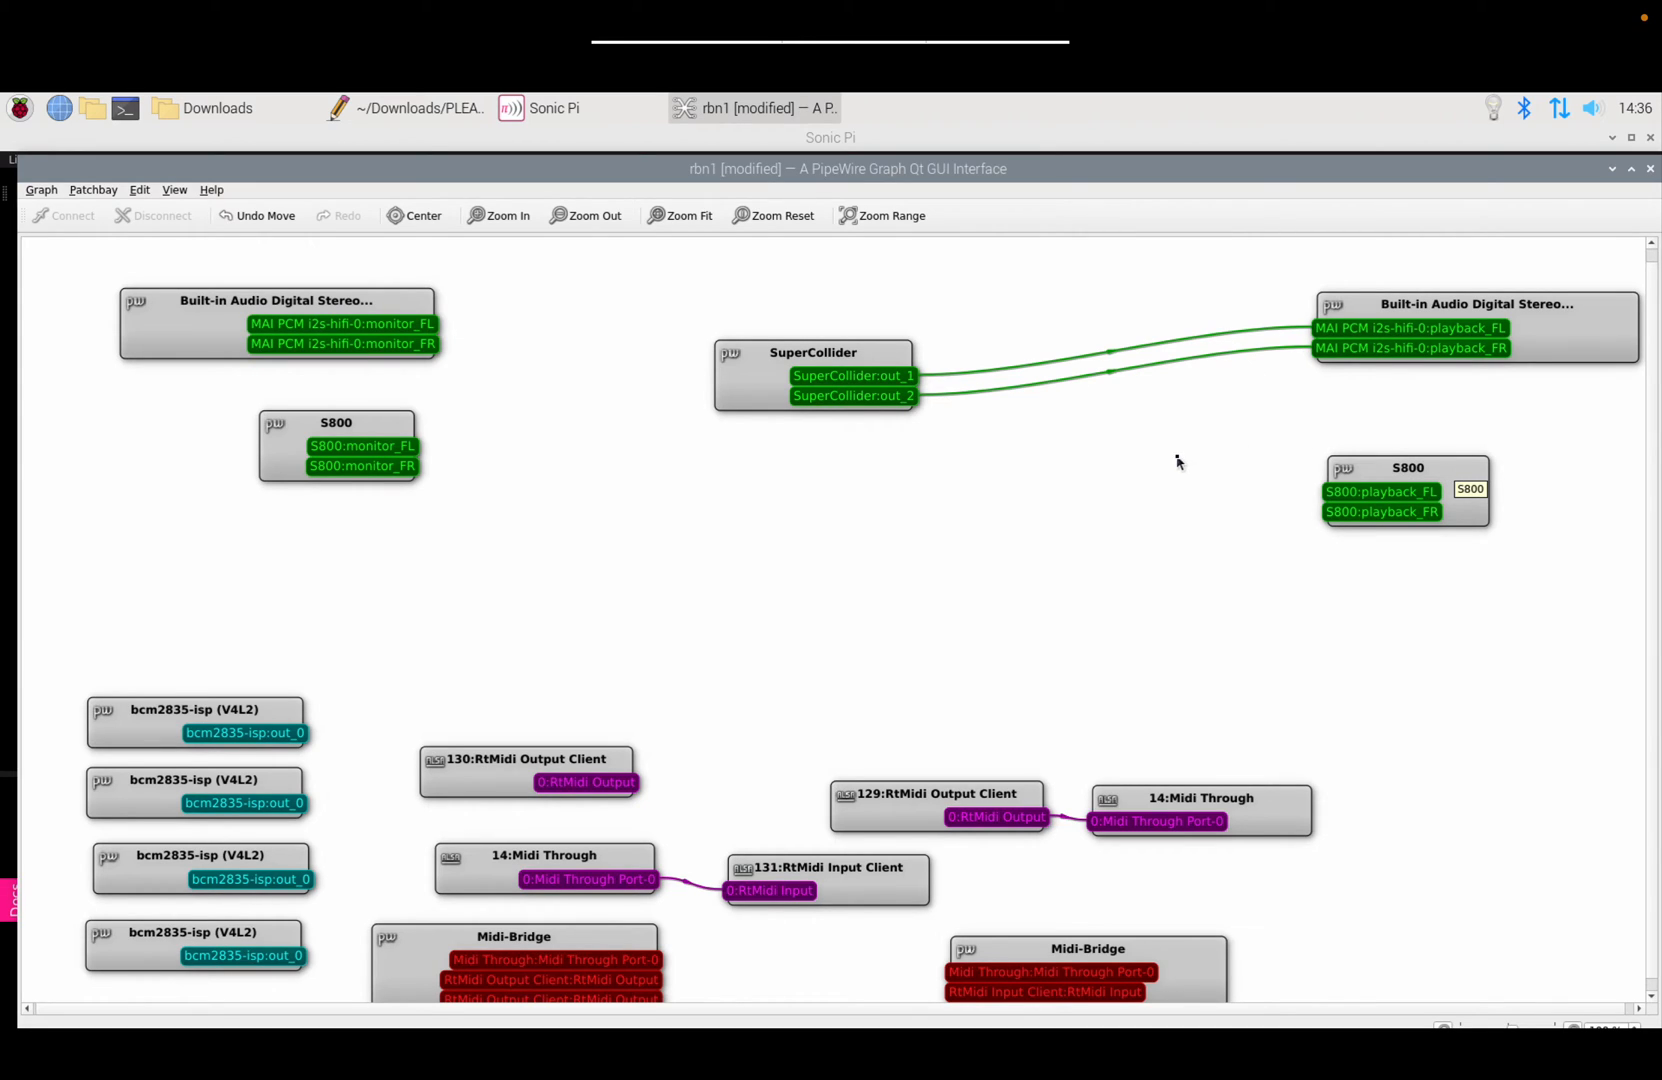
Step: Confirm the S800 Bluetooth connection, then start the Sonic Pi code running
{"action": "left_click", "coordinate": [1522, 117]}
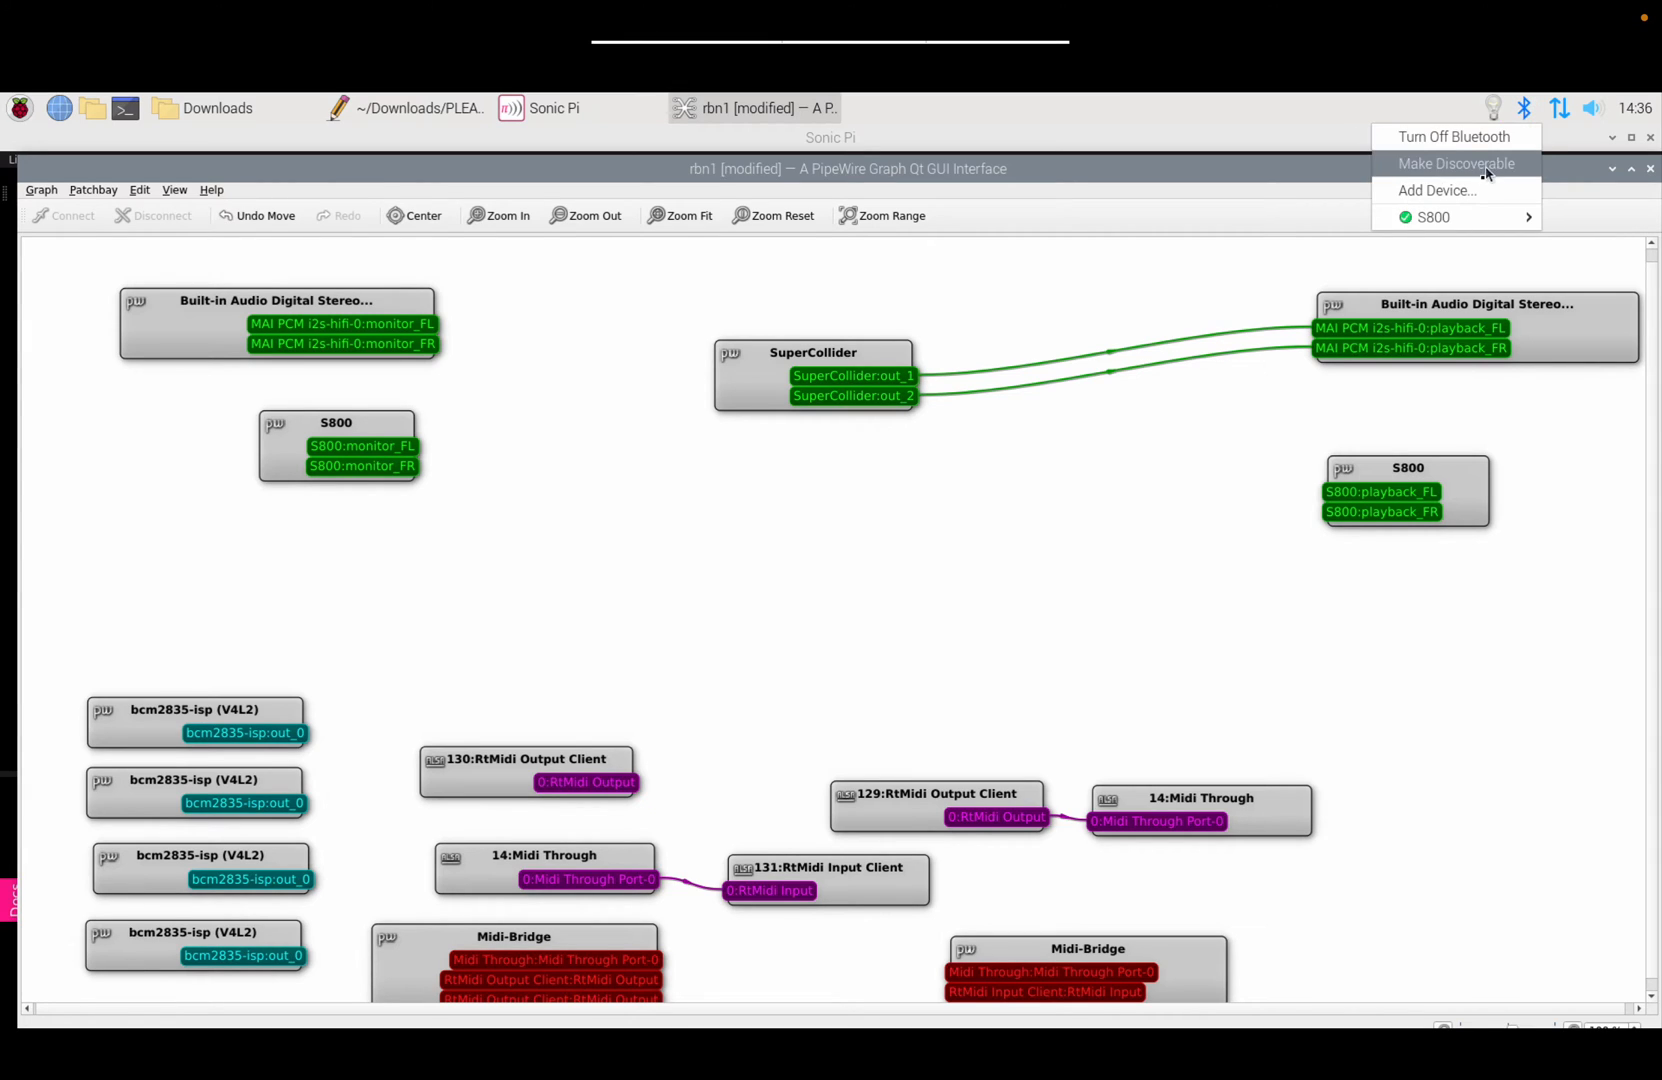
{"action": "mouse_move", "coordinate": [1430, 217]}
{"action": "left_click", "coordinate": [1181, 317]}
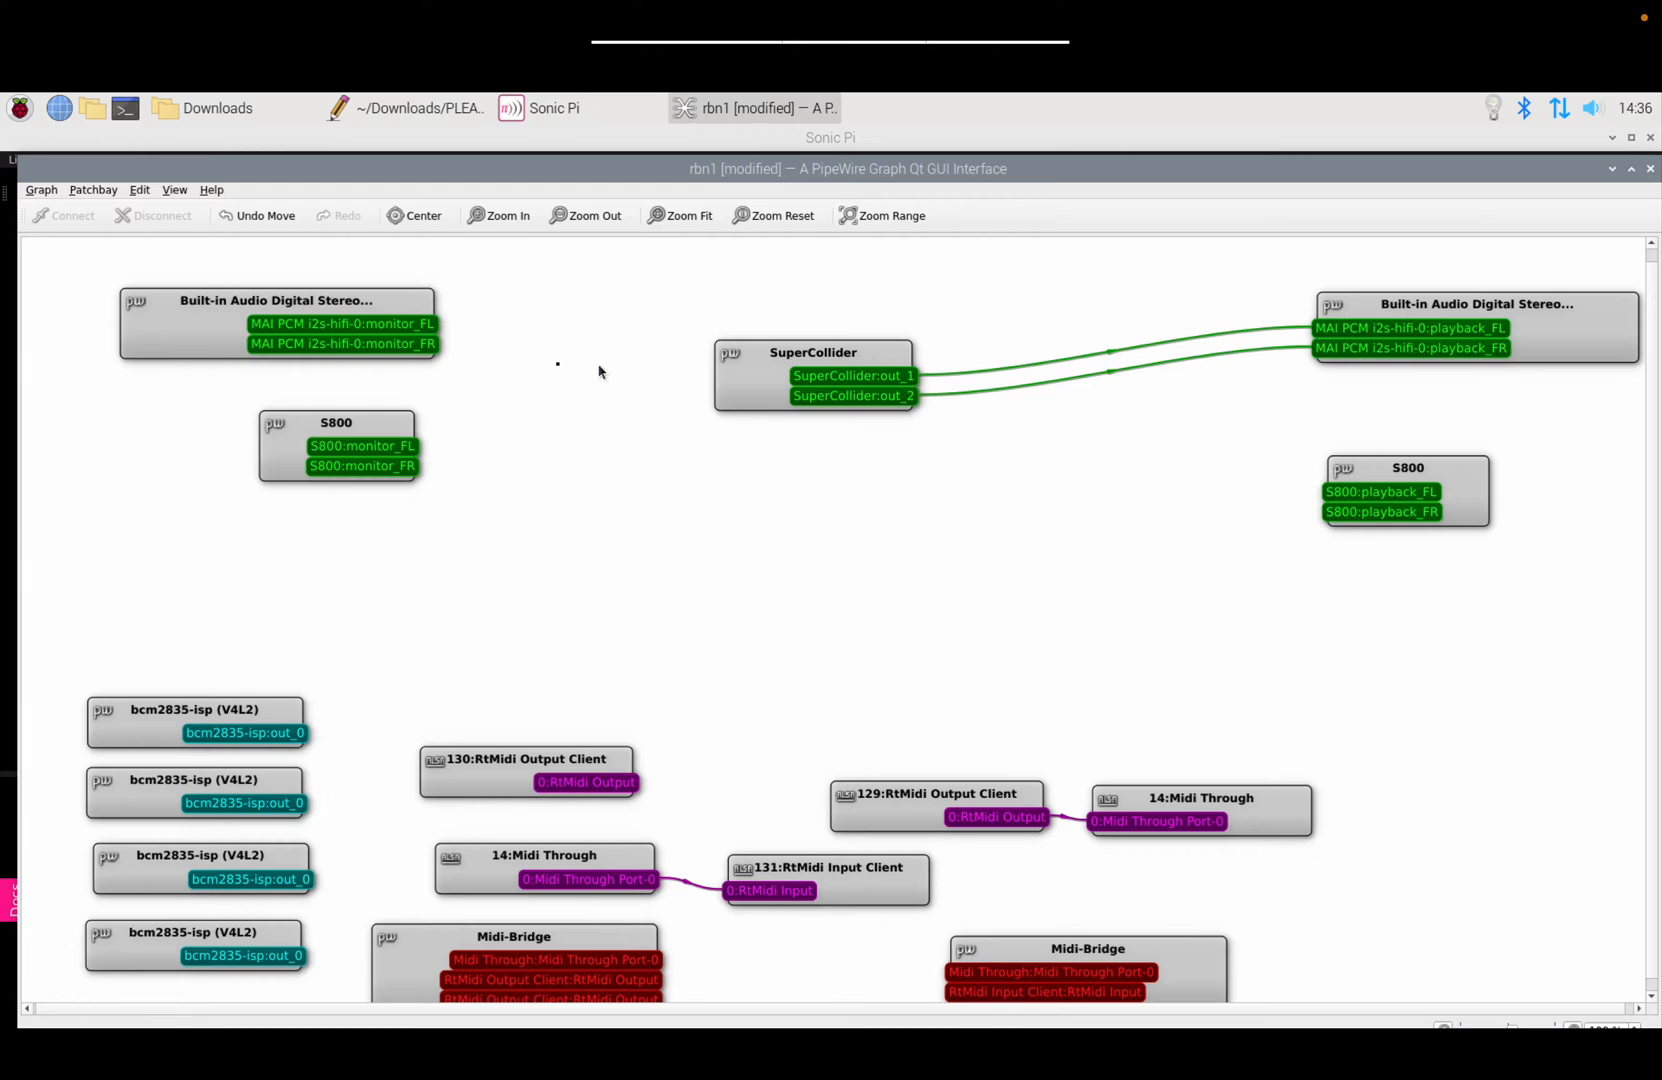
{"action": "left_click", "coordinate": [522, 110]}
{"action": "left_click", "coordinate": [48, 198]}
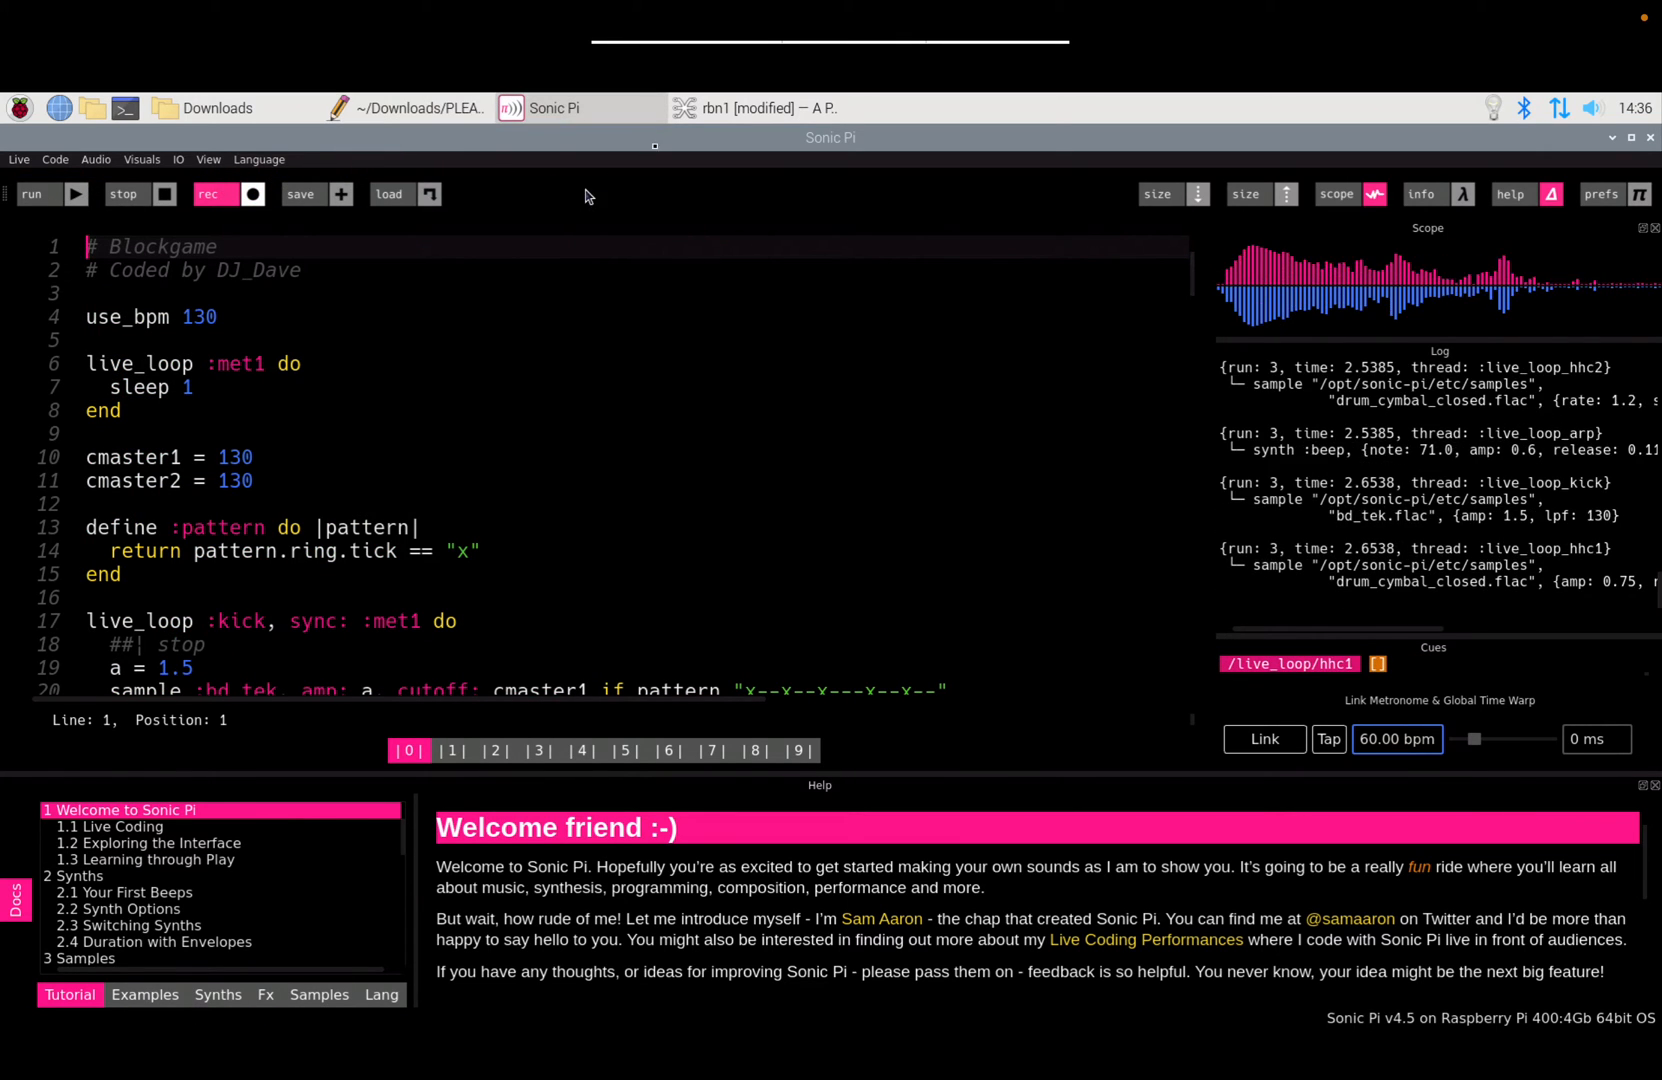
Step: Disconnect SuperCollider's outputs from the Built-in Audio playback node in qpwgraph
{"action": "left_click", "coordinate": [700, 110]}
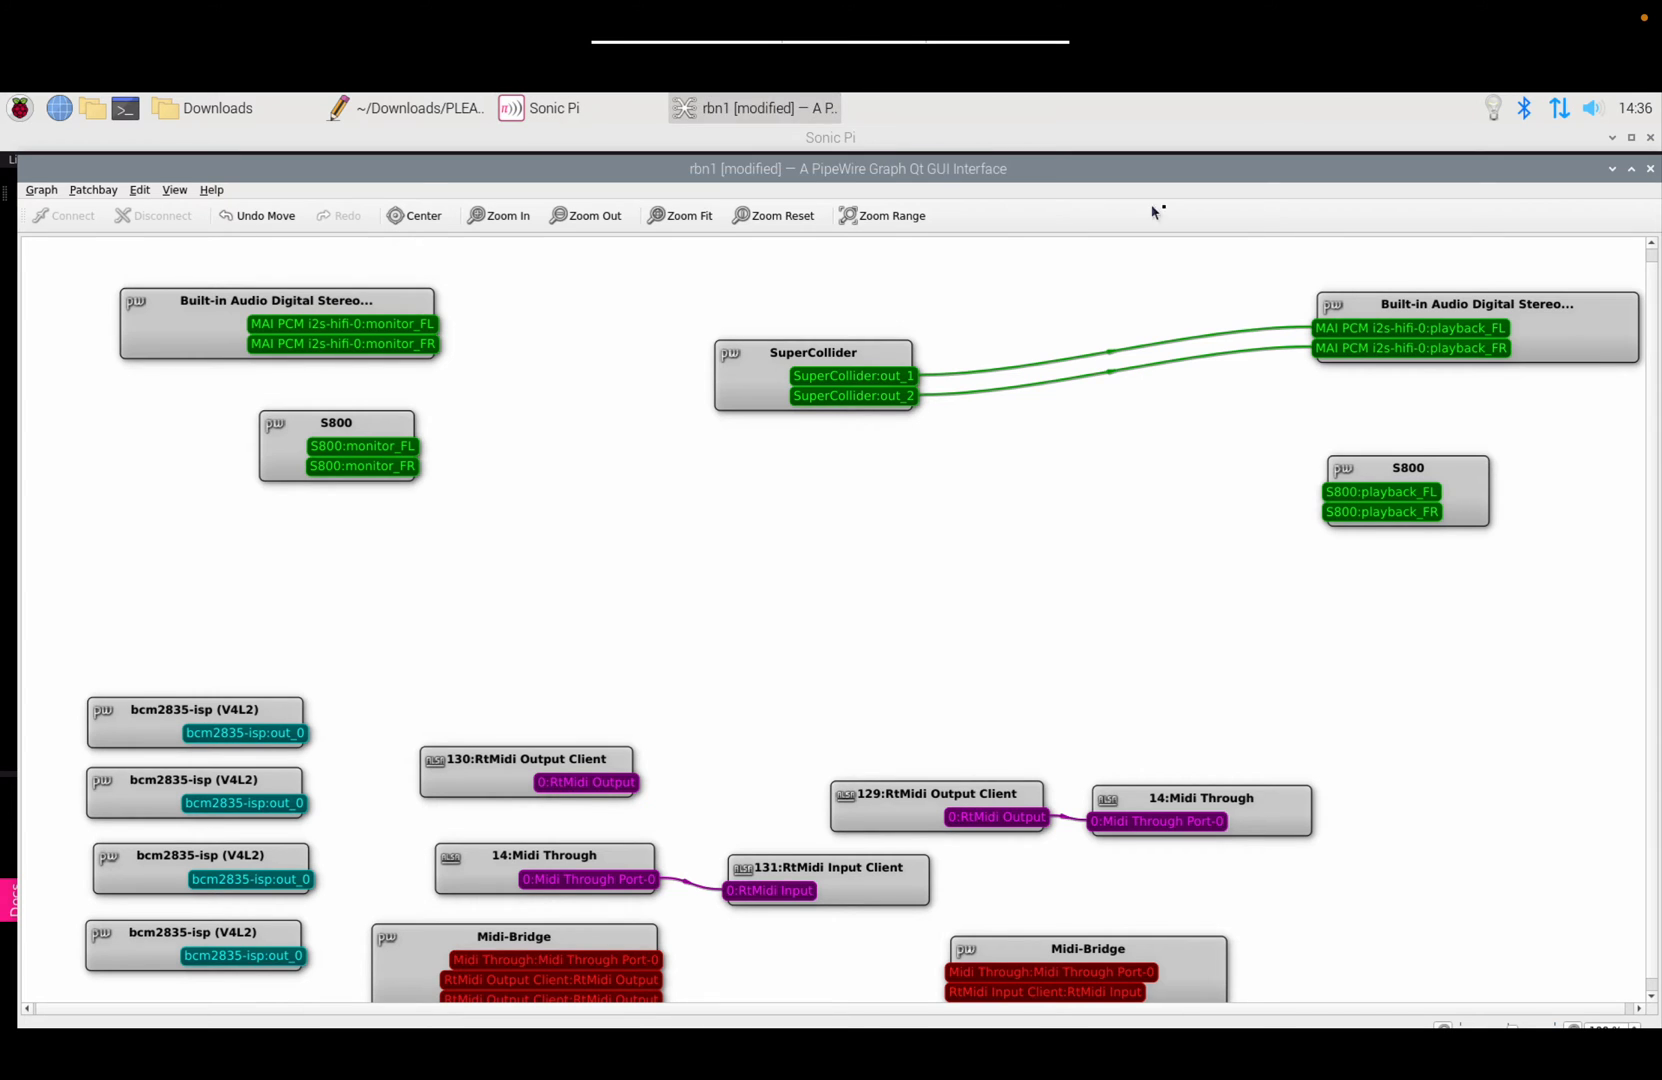
{"action": "left_click", "coordinate": [1611, 331]}
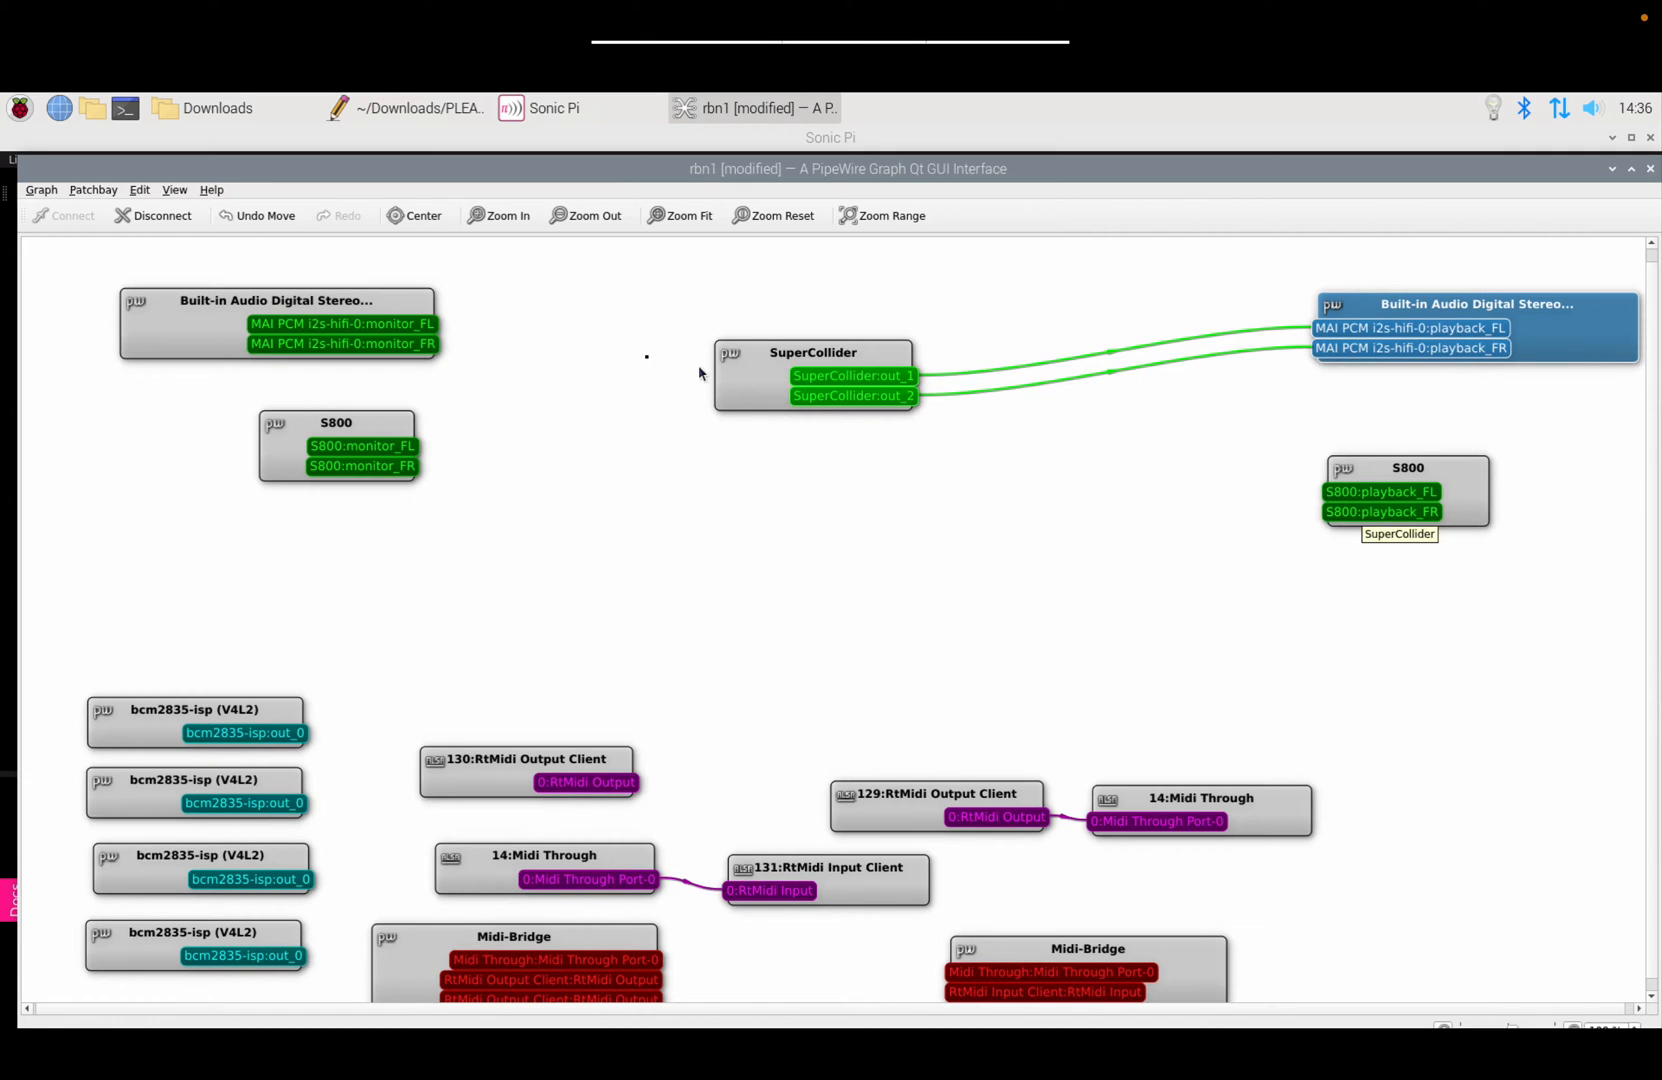
{"action": "left_click", "coordinate": [173, 217]}
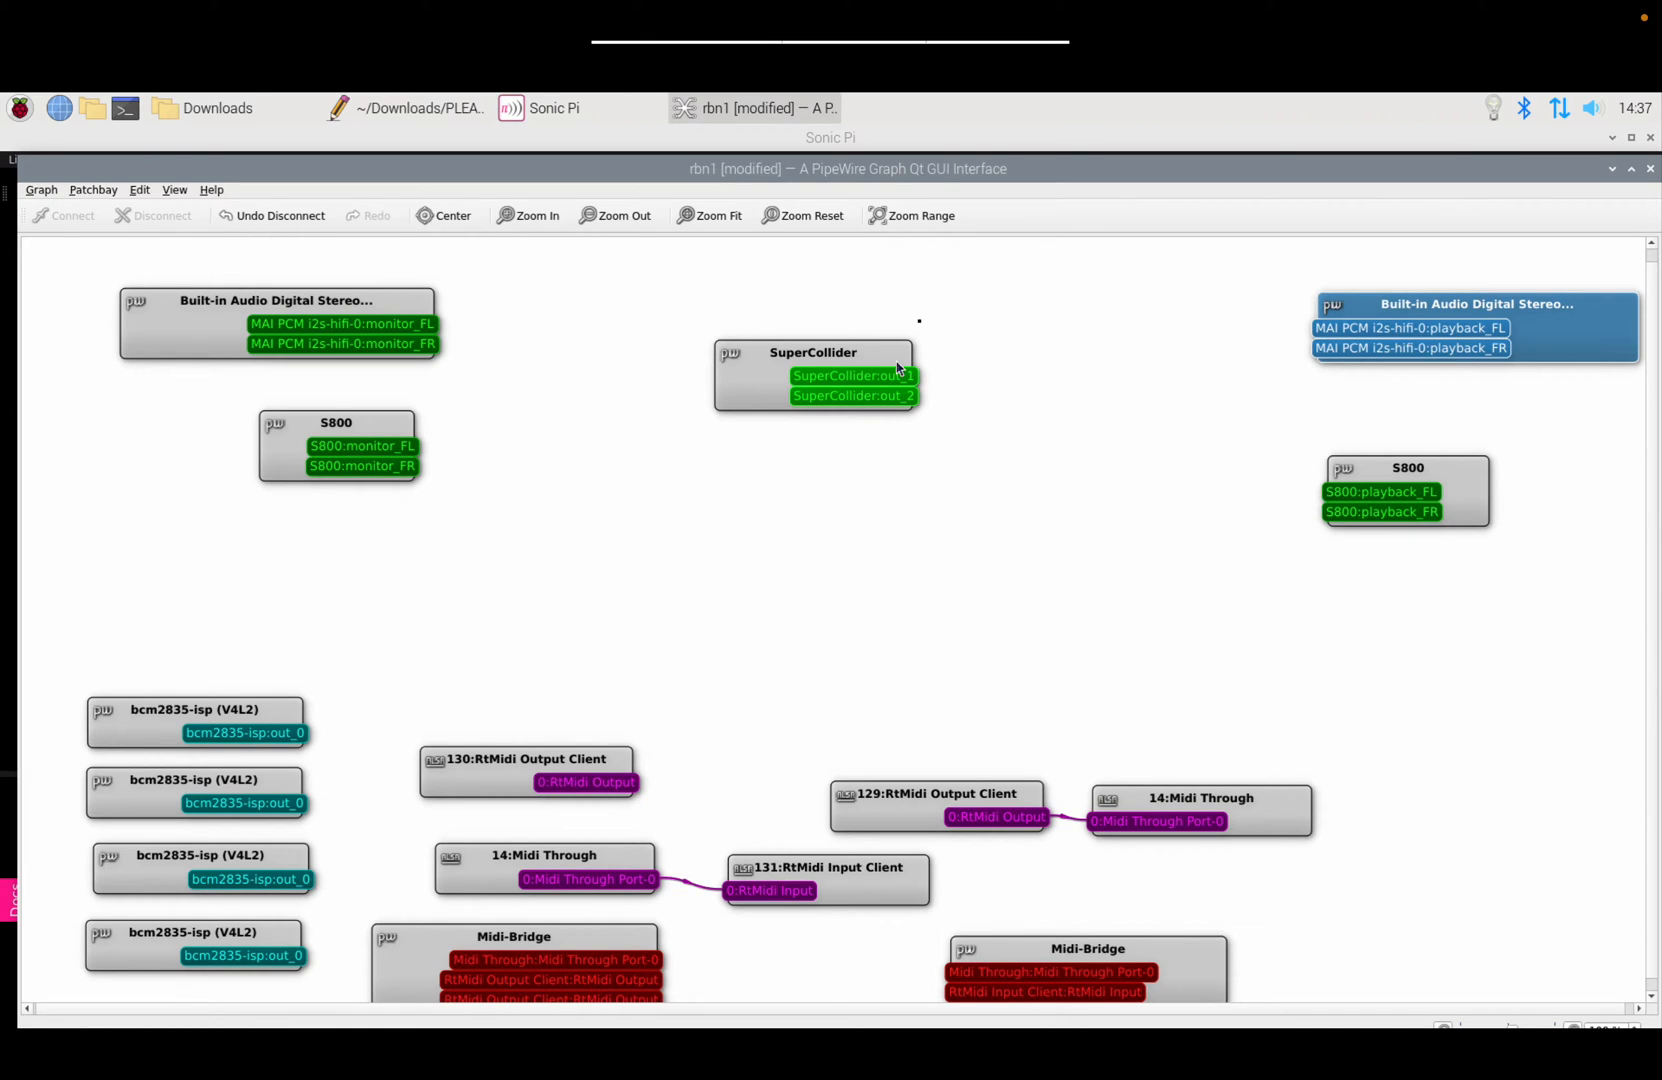
Step: Connect SuperCollider out_1 and out_2 to S800 playback_FL and playback_FR, then deselect the nodes
{"action": "left_click", "coordinate": [1466, 482]}
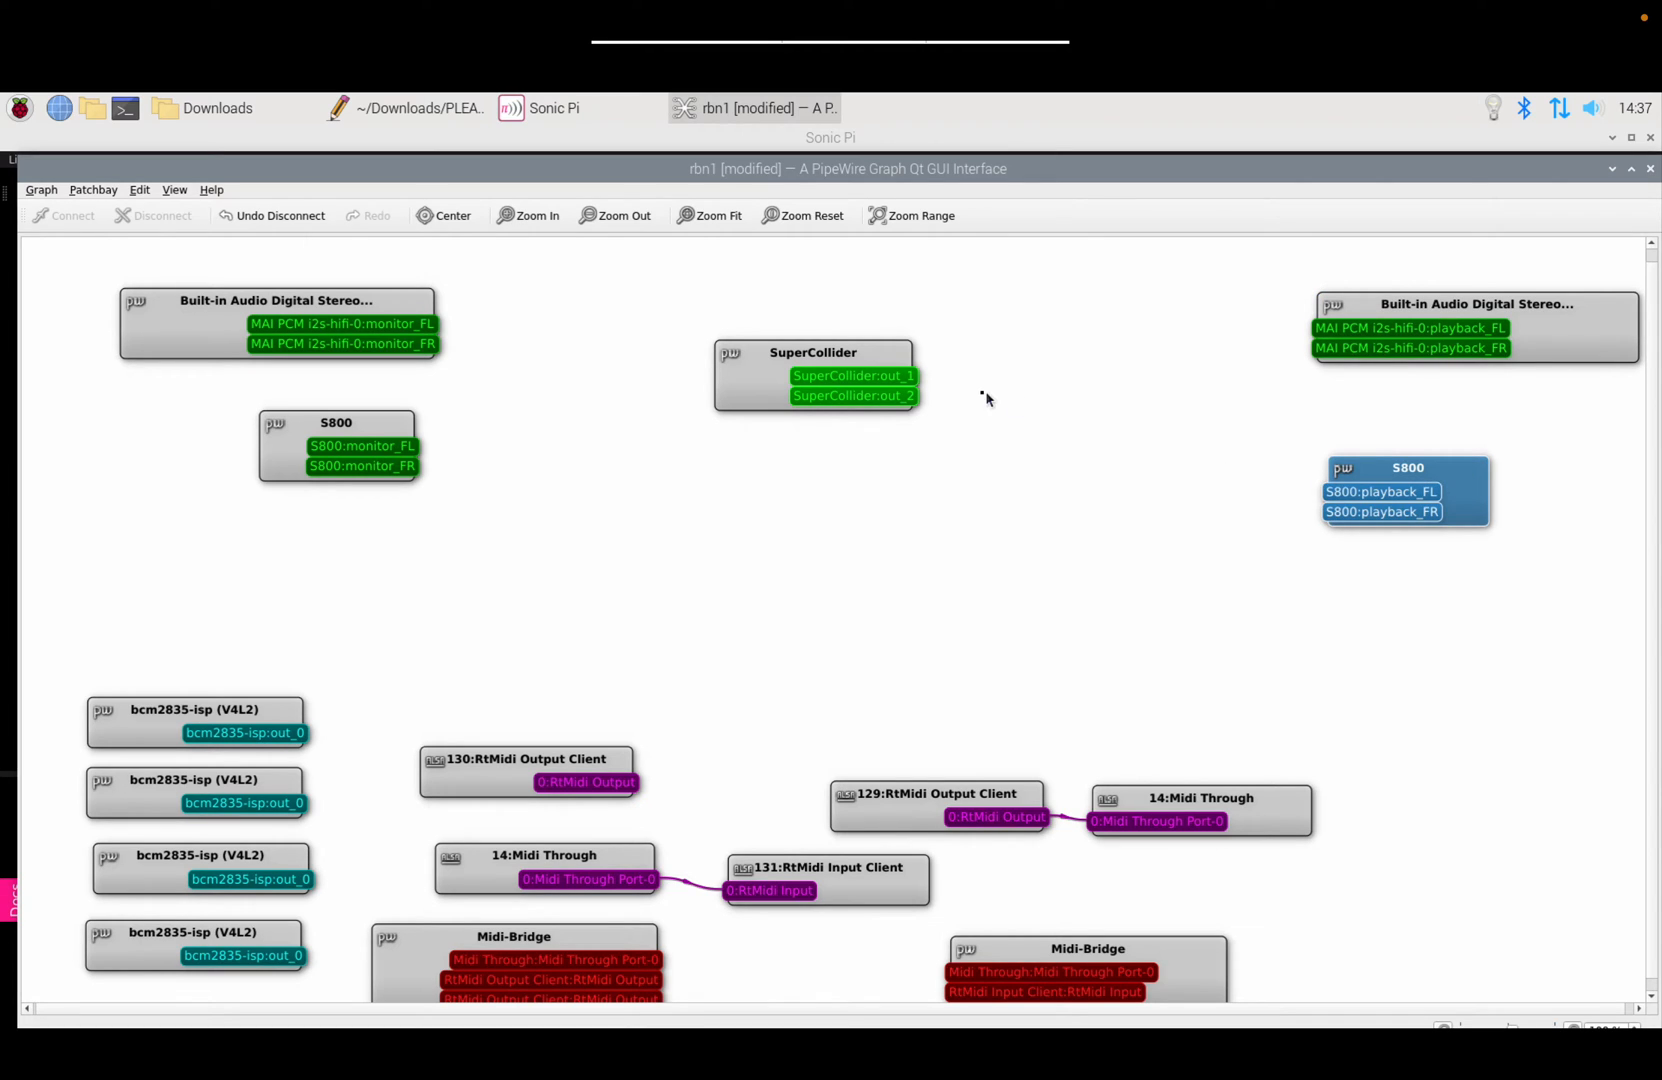
{"action": "left_click", "coordinate": [879, 355]}
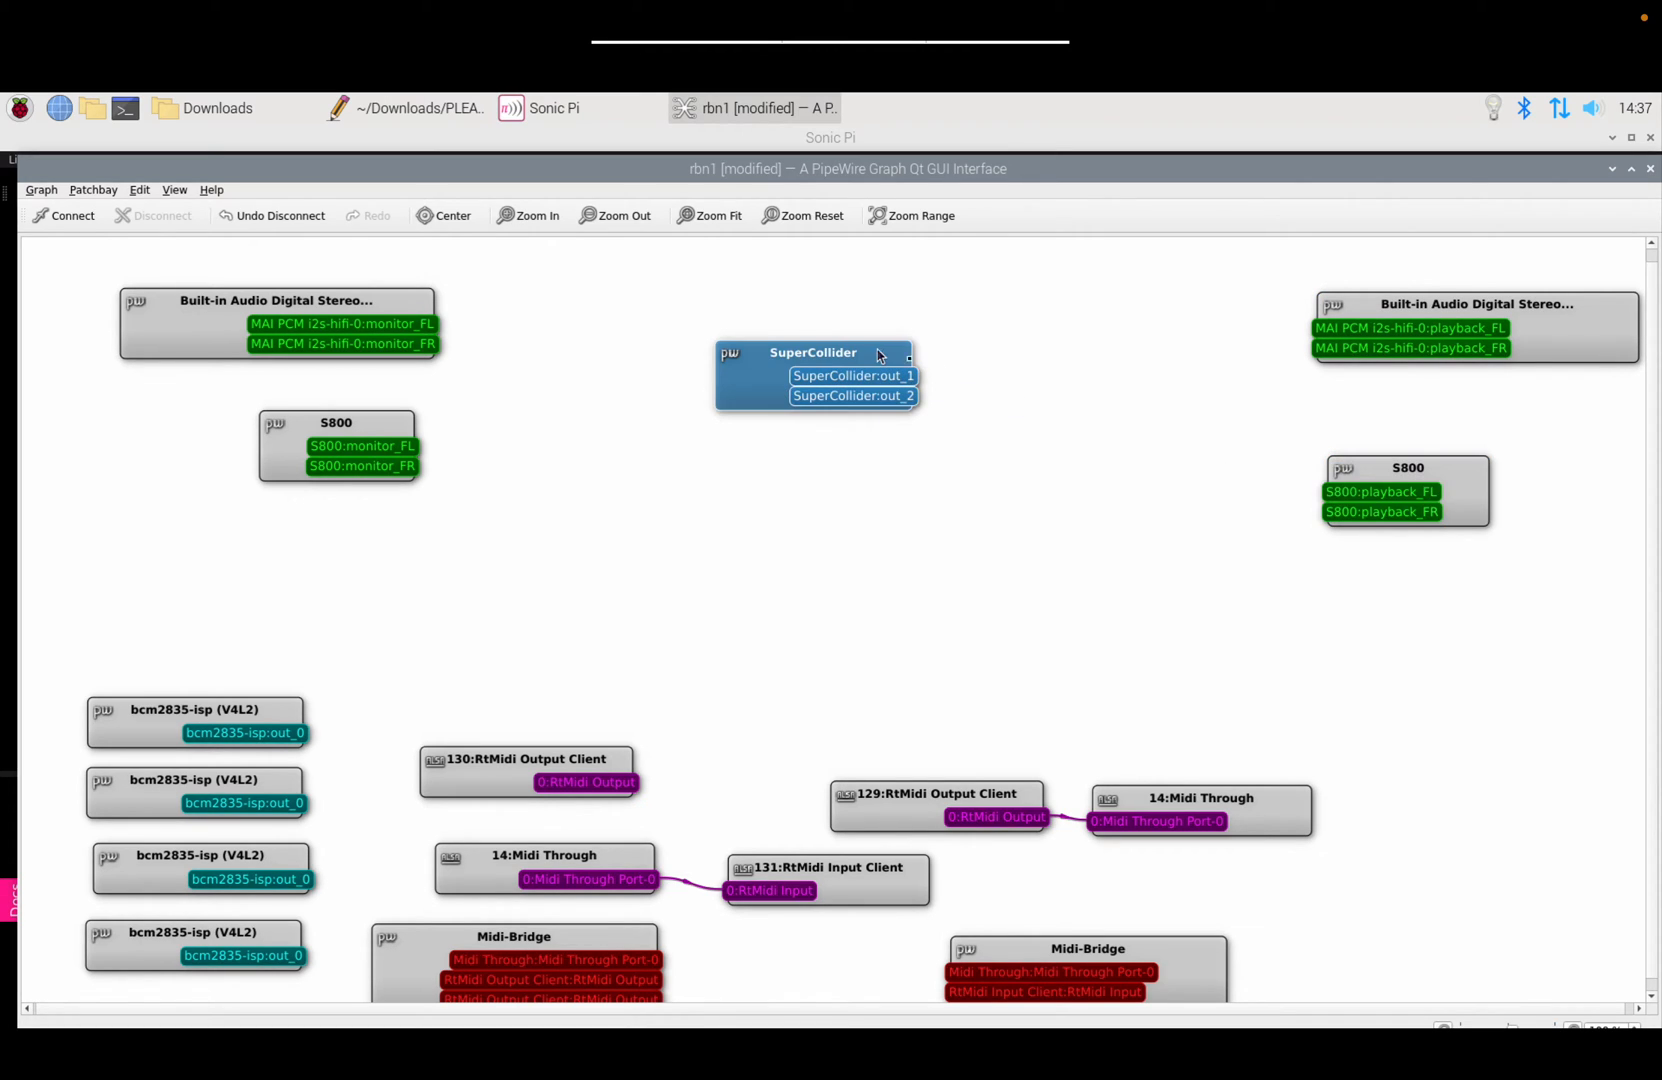
{"action": "left_click", "coordinate": [1476, 470], "text": "ctrl"}
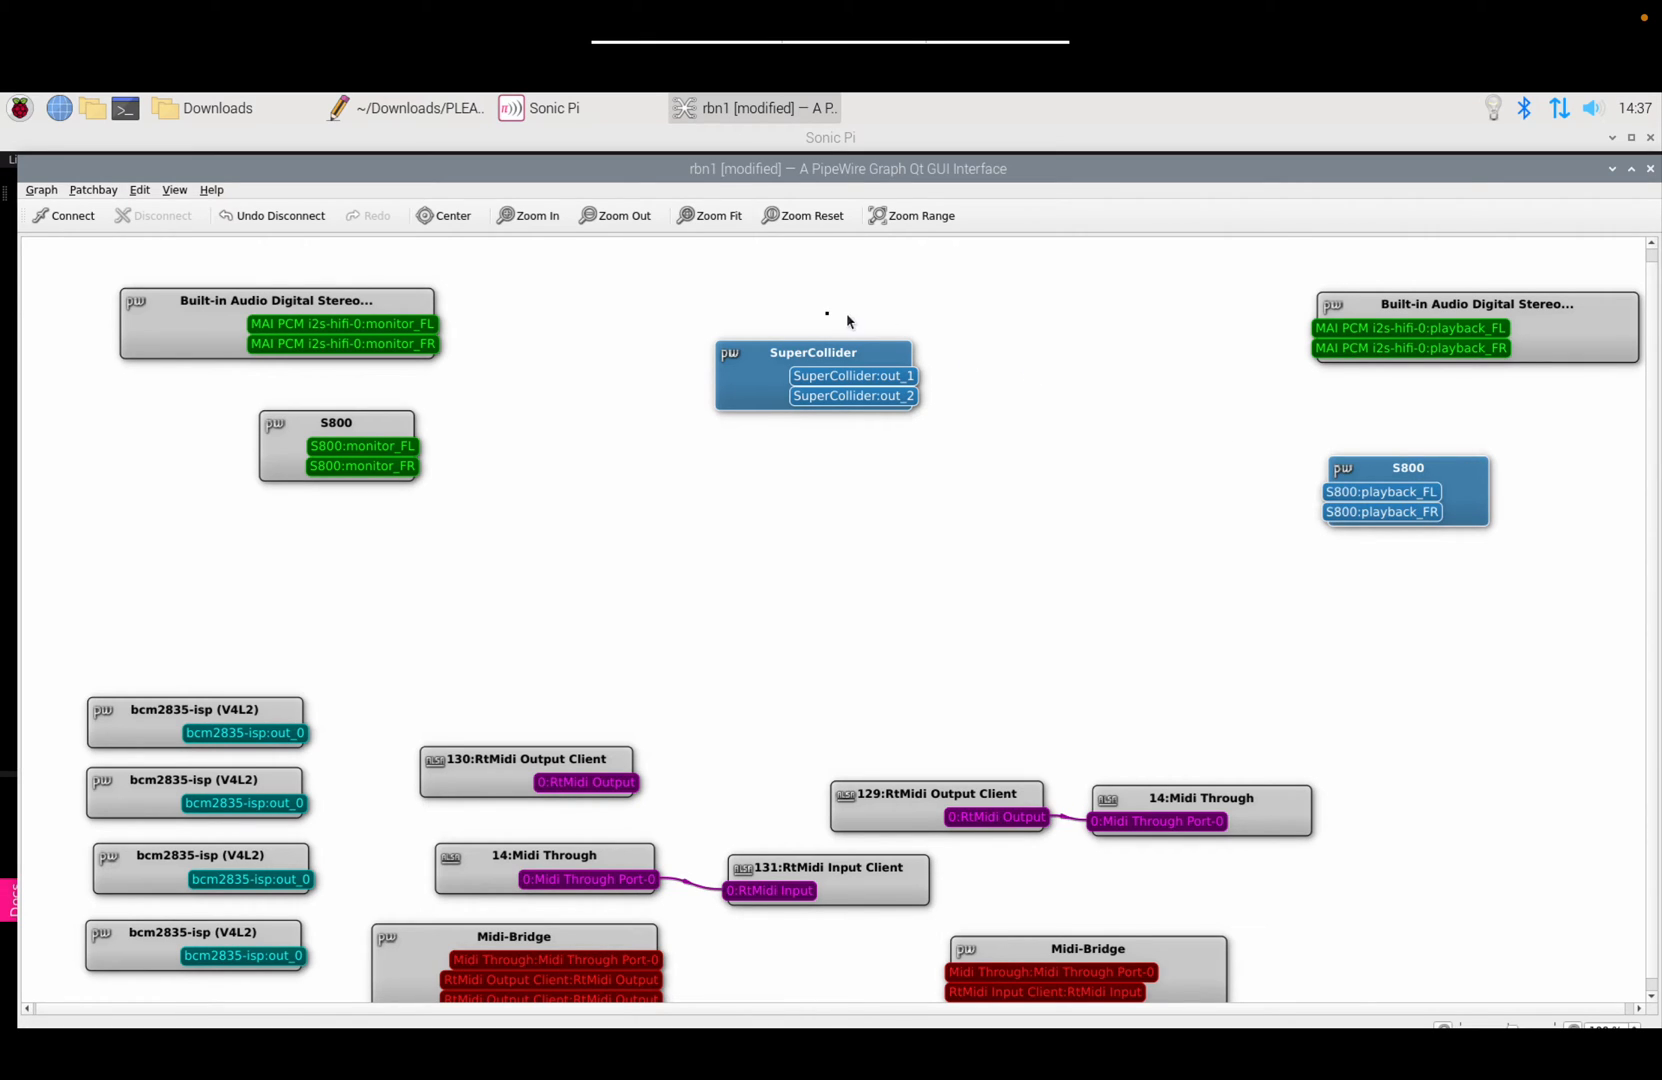
{"action": "left_click", "coordinate": [53, 217]}
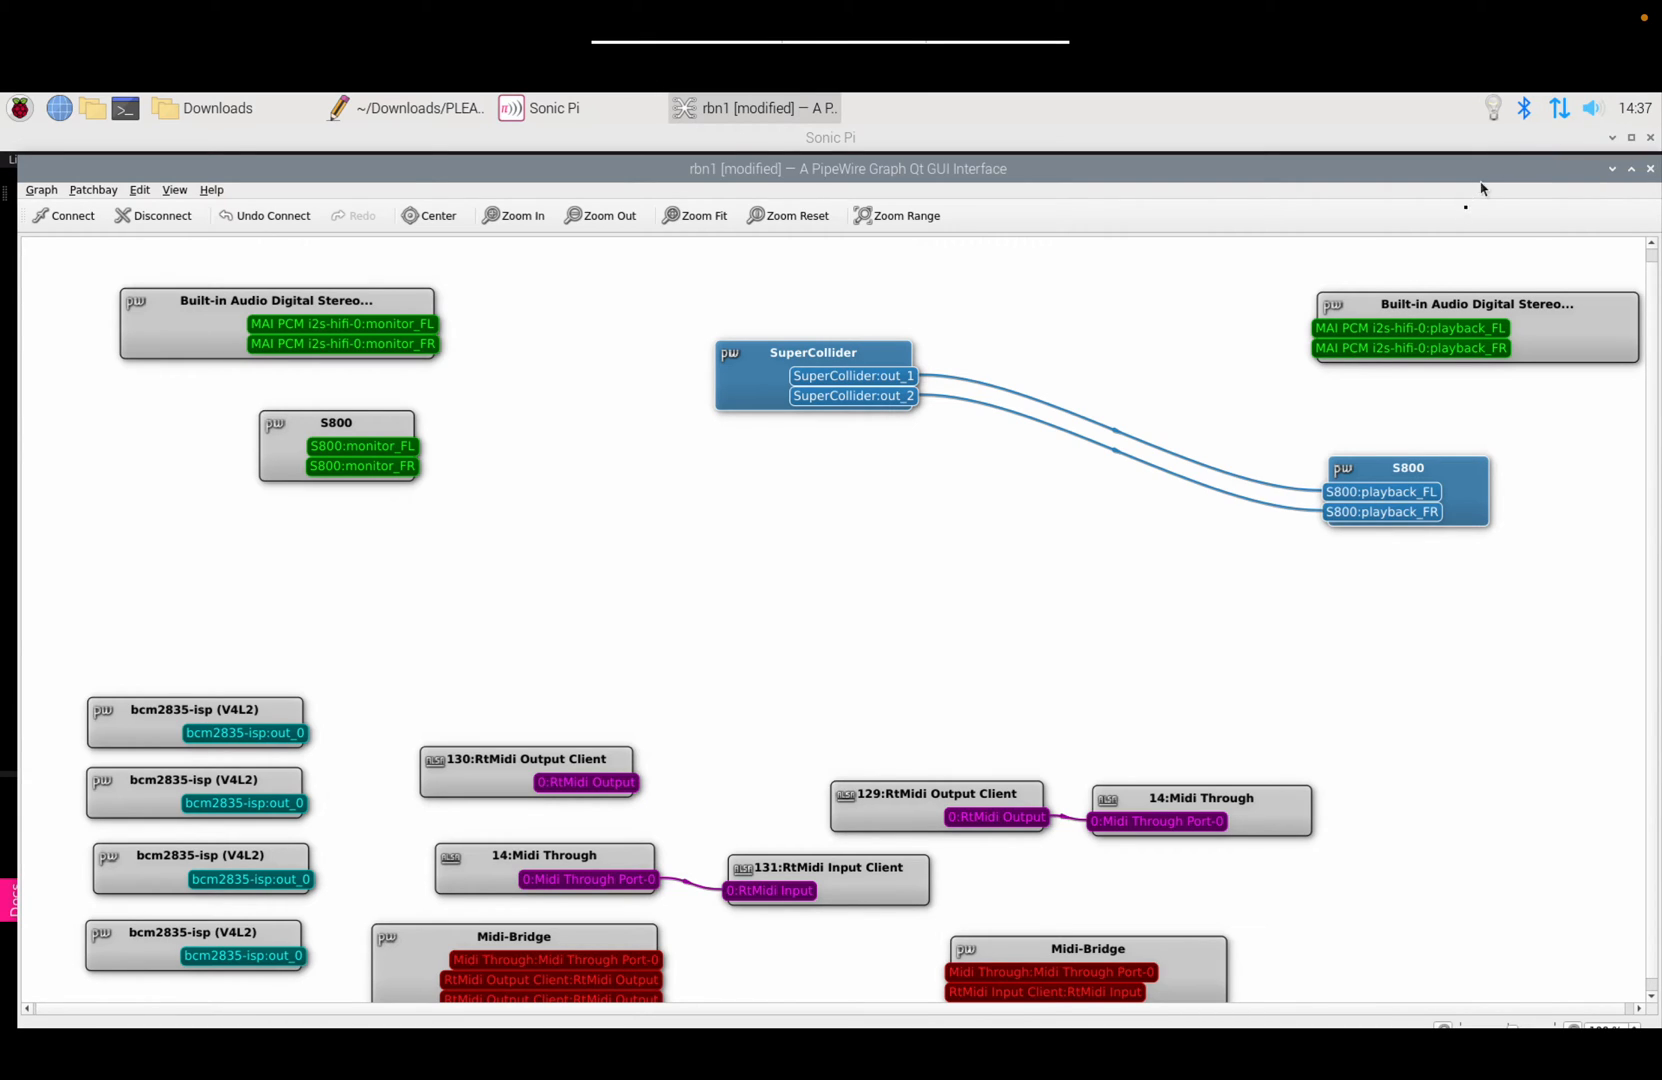
{"action": "left_click", "coordinate": [1477, 255]}
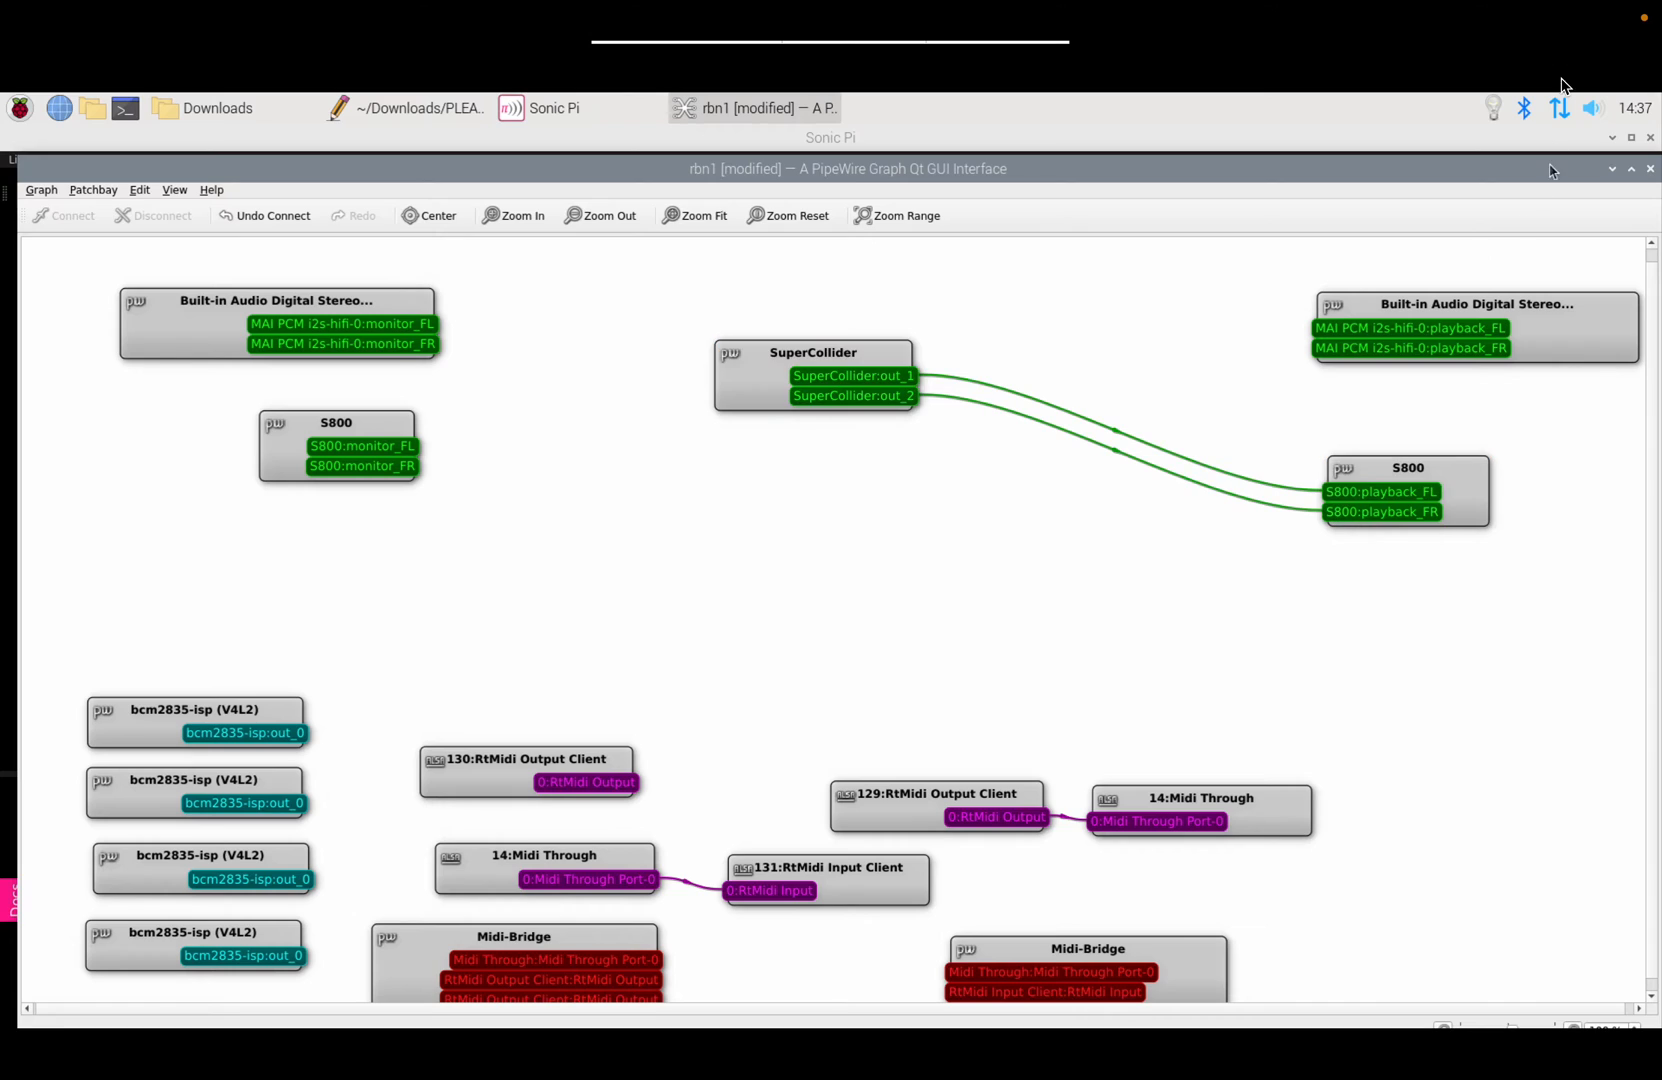
Step: Confirm S800 is the output device and set the system volume to about half
{"action": "left_click", "coordinate": [1591, 118]}
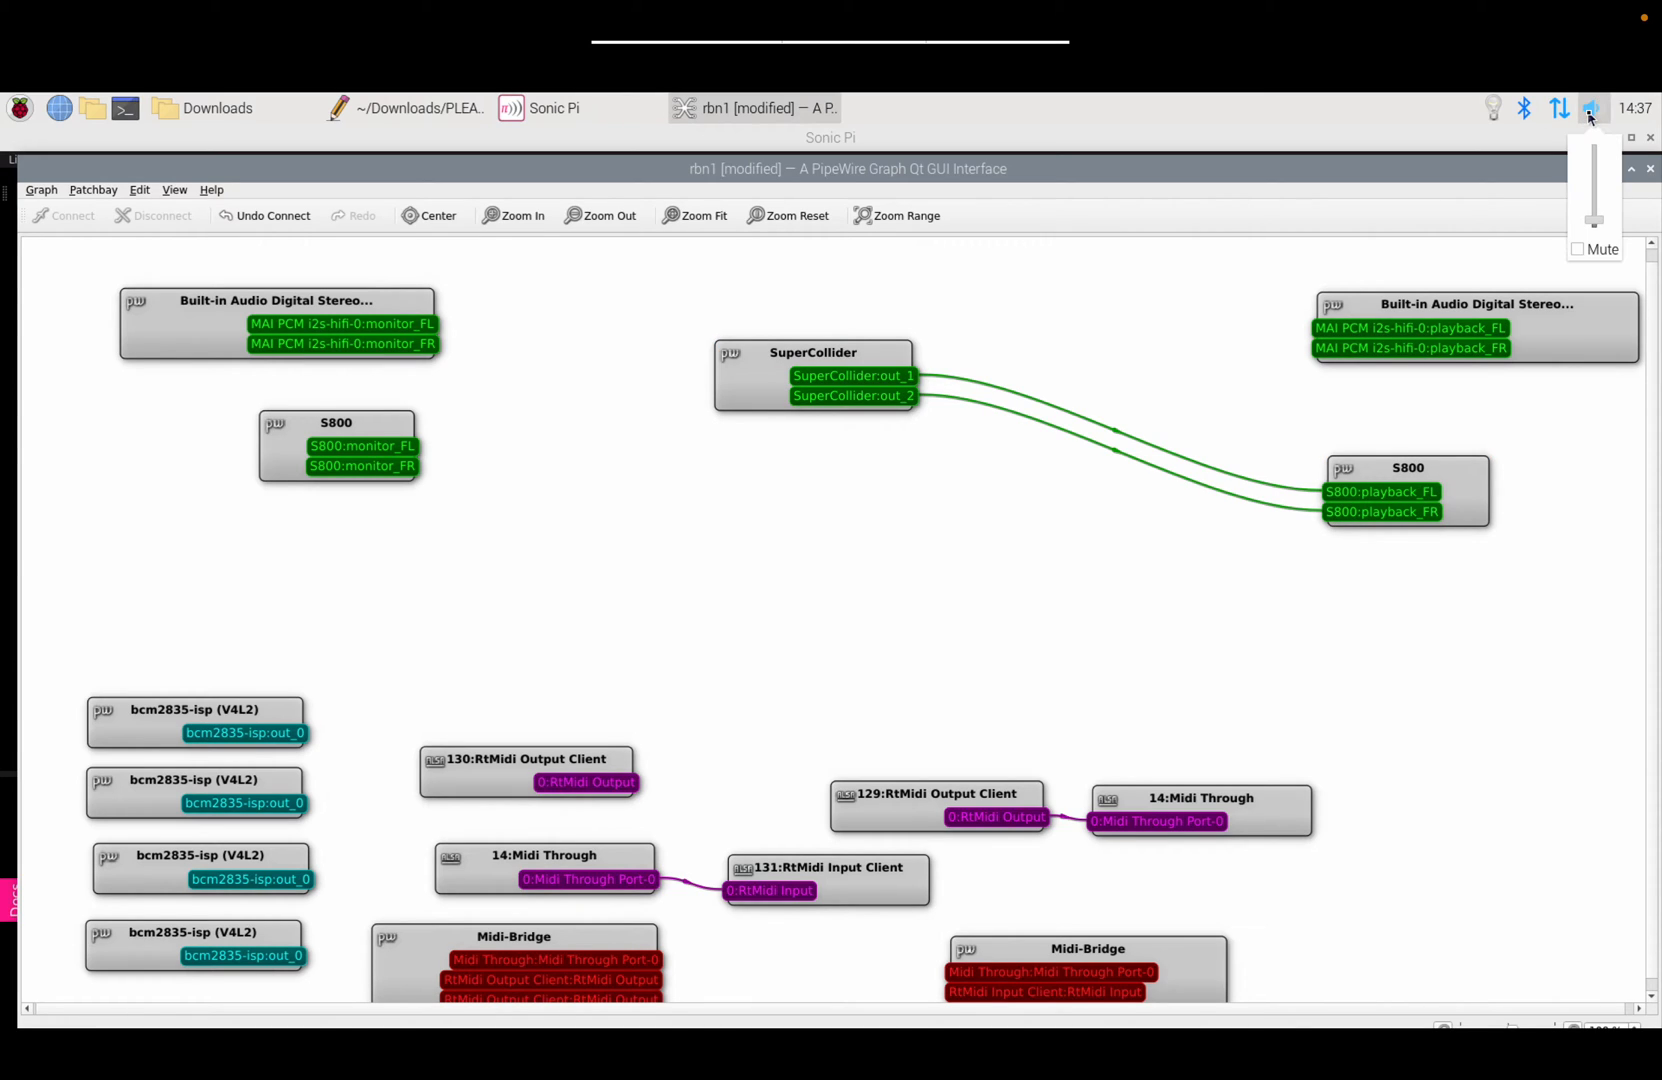
{"action": "left_click", "coordinate": [1591, 118]}
{"action": "right_click", "coordinate": [1591, 118]}
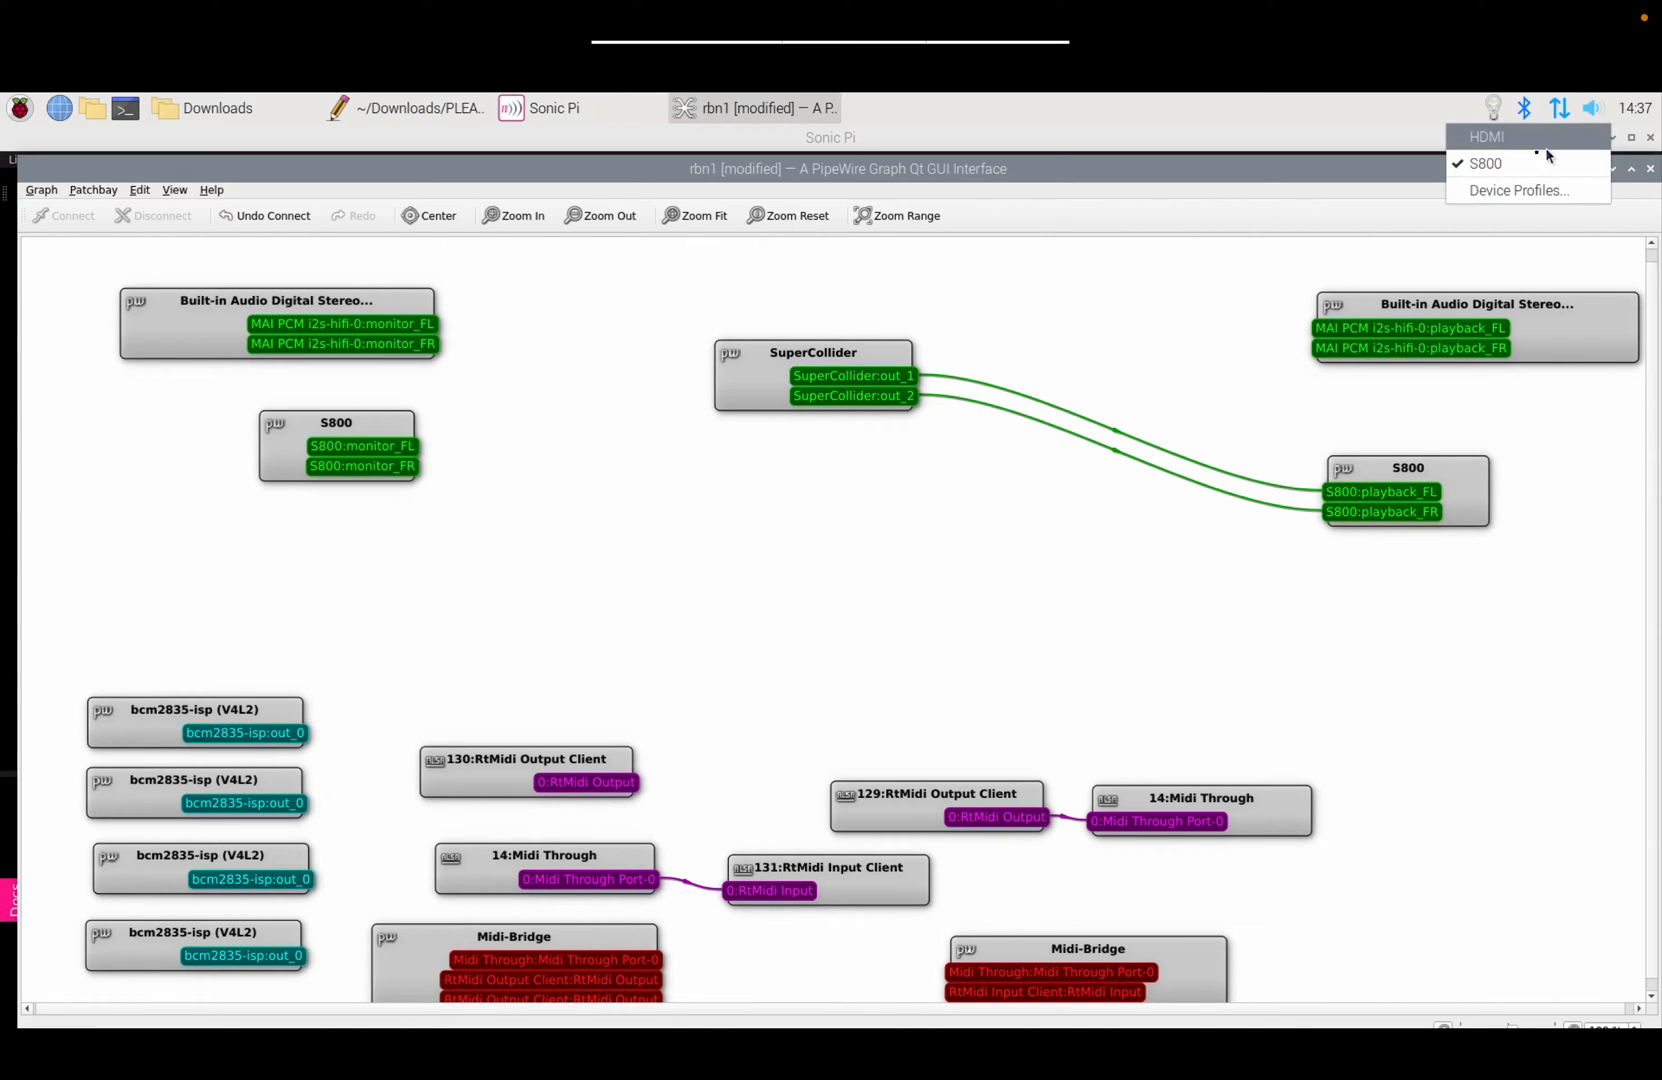
{"action": "left_click", "coordinate": [1601, 116]}
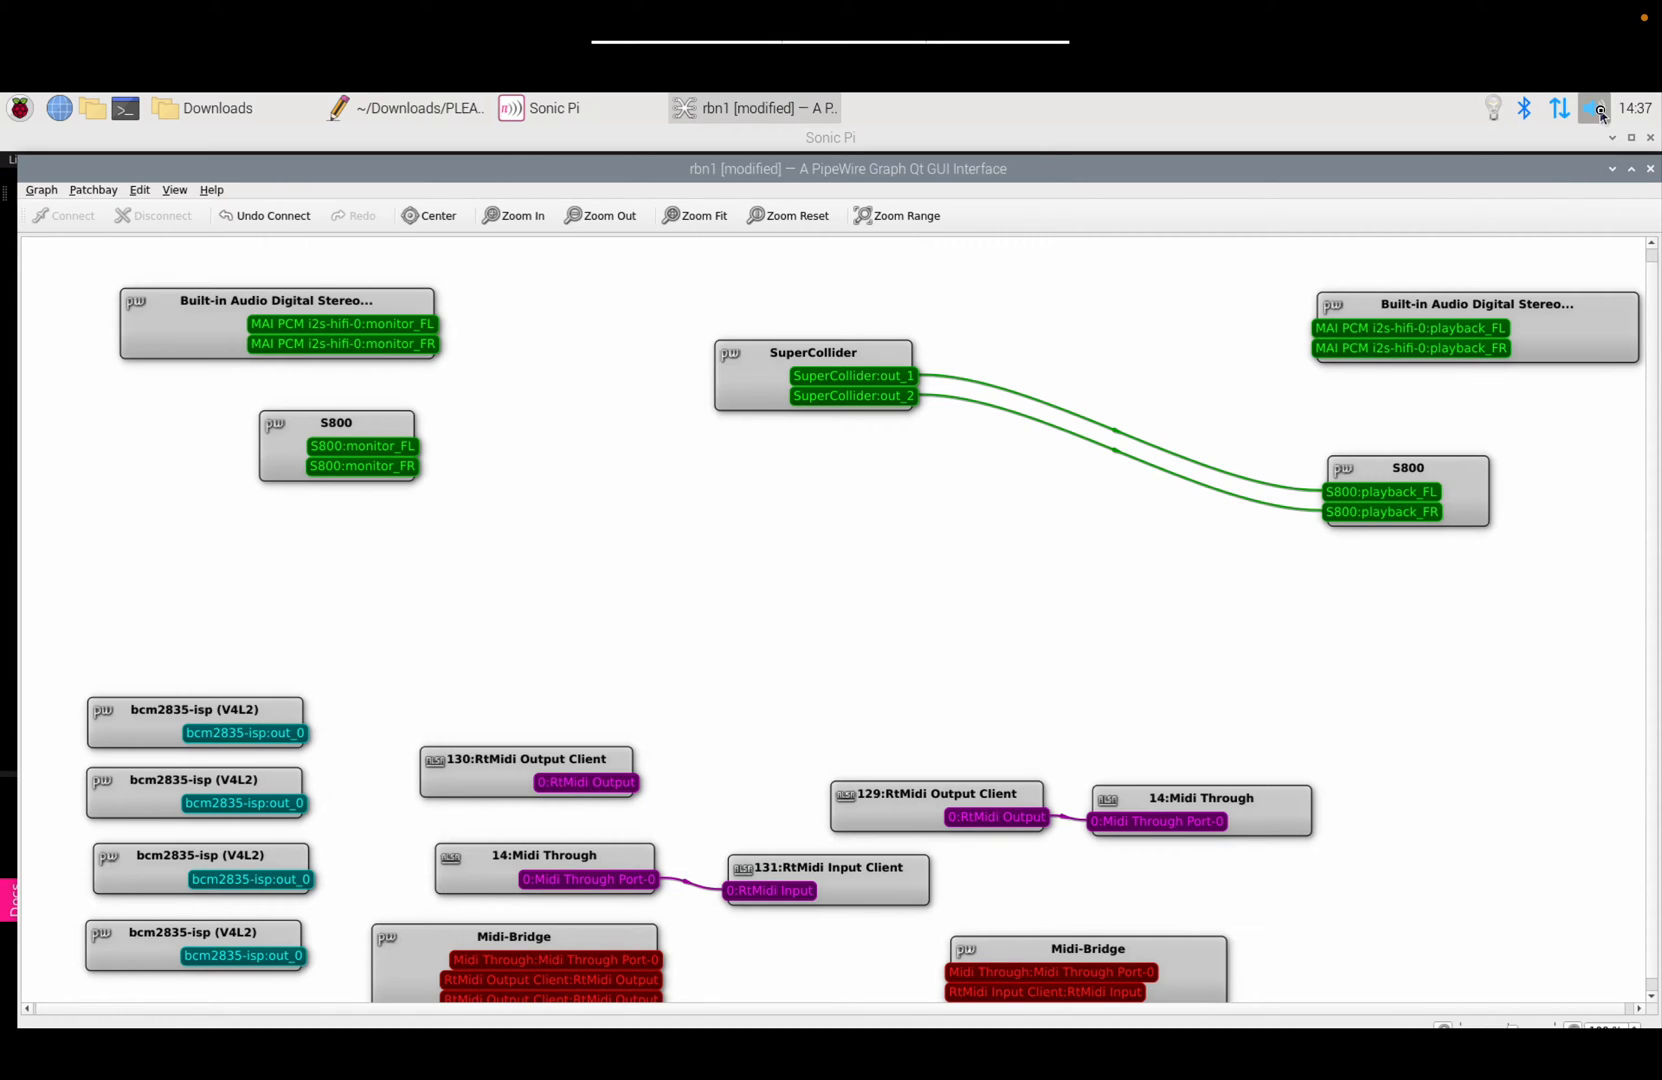
{"action": "left_click", "coordinate": [1601, 116]}
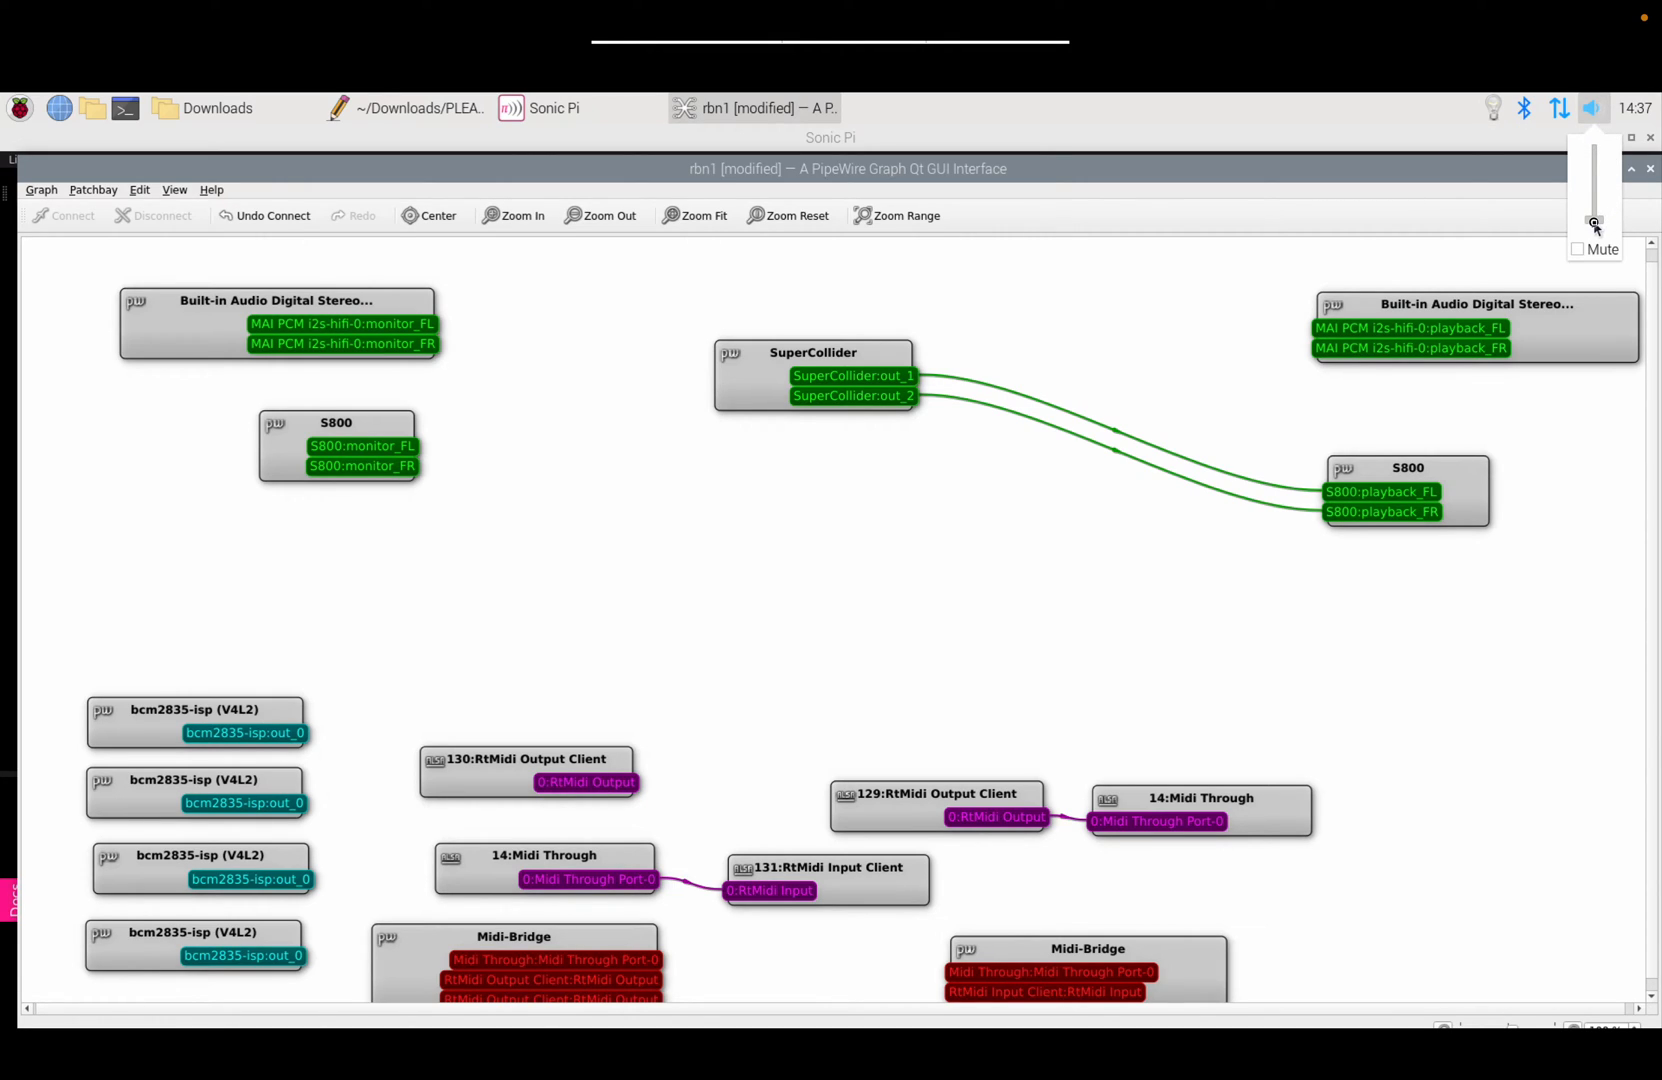
{"action": "left_click_drag", "start_coordinate": [1594, 221], "coordinate": [1594, 157]}
{"action": "left_click_drag", "start_coordinate": [1594, 156], "coordinate": [1596, 186]}
Step: Disconnect SuperCollider from S800, then connect and disconnect it from Built-in Audio playback
{"action": "left_click", "coordinate": [783, 364]}
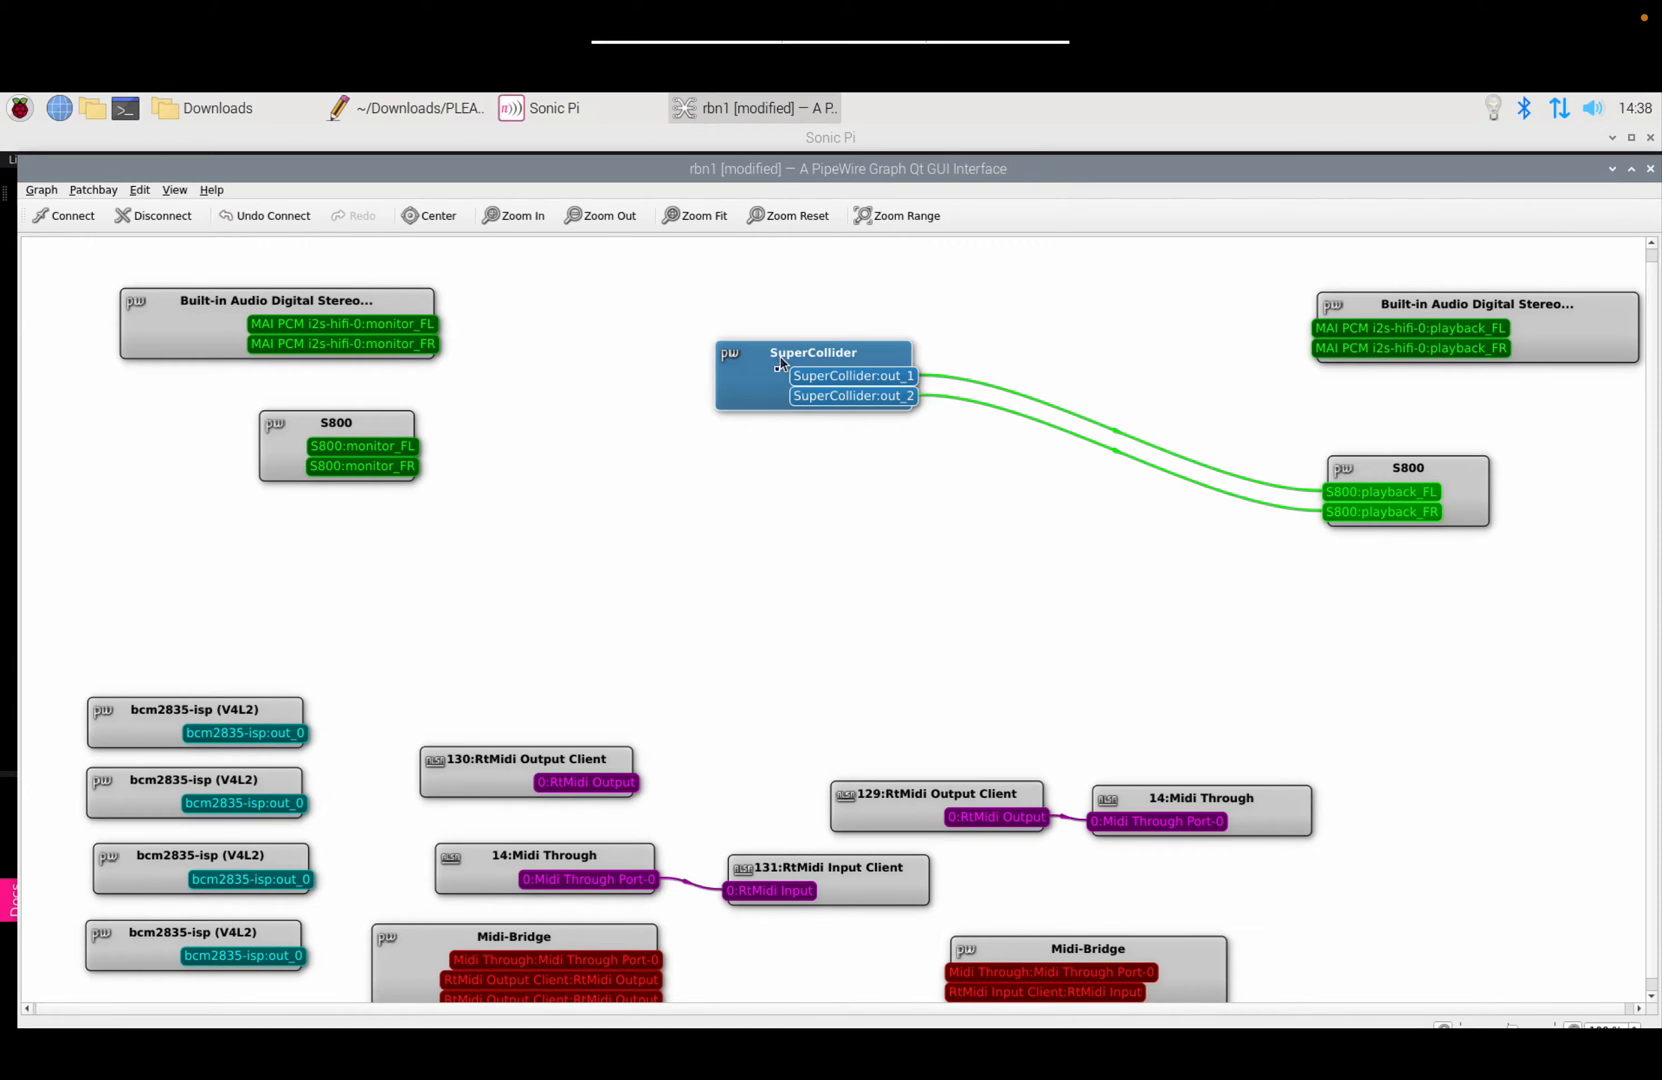
{"action": "left_click", "coordinate": [151, 217]}
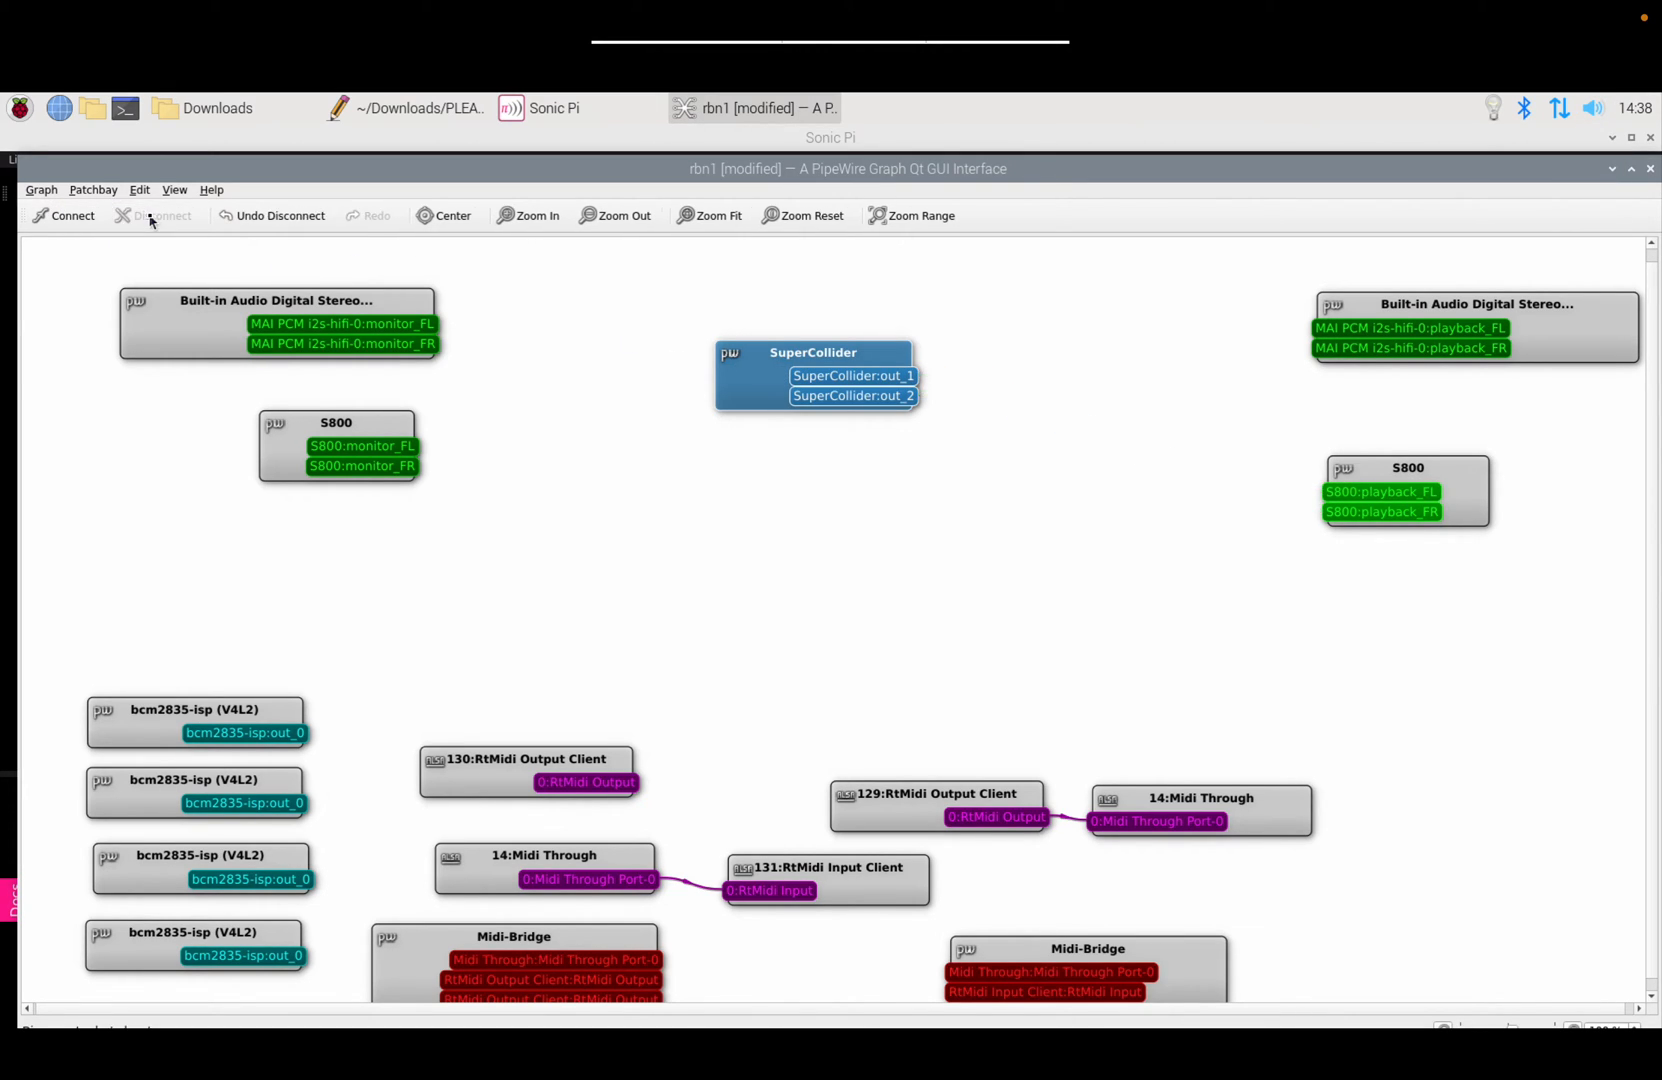
{"action": "left_click", "coordinate": [1364, 313], "text": "ctrl"}
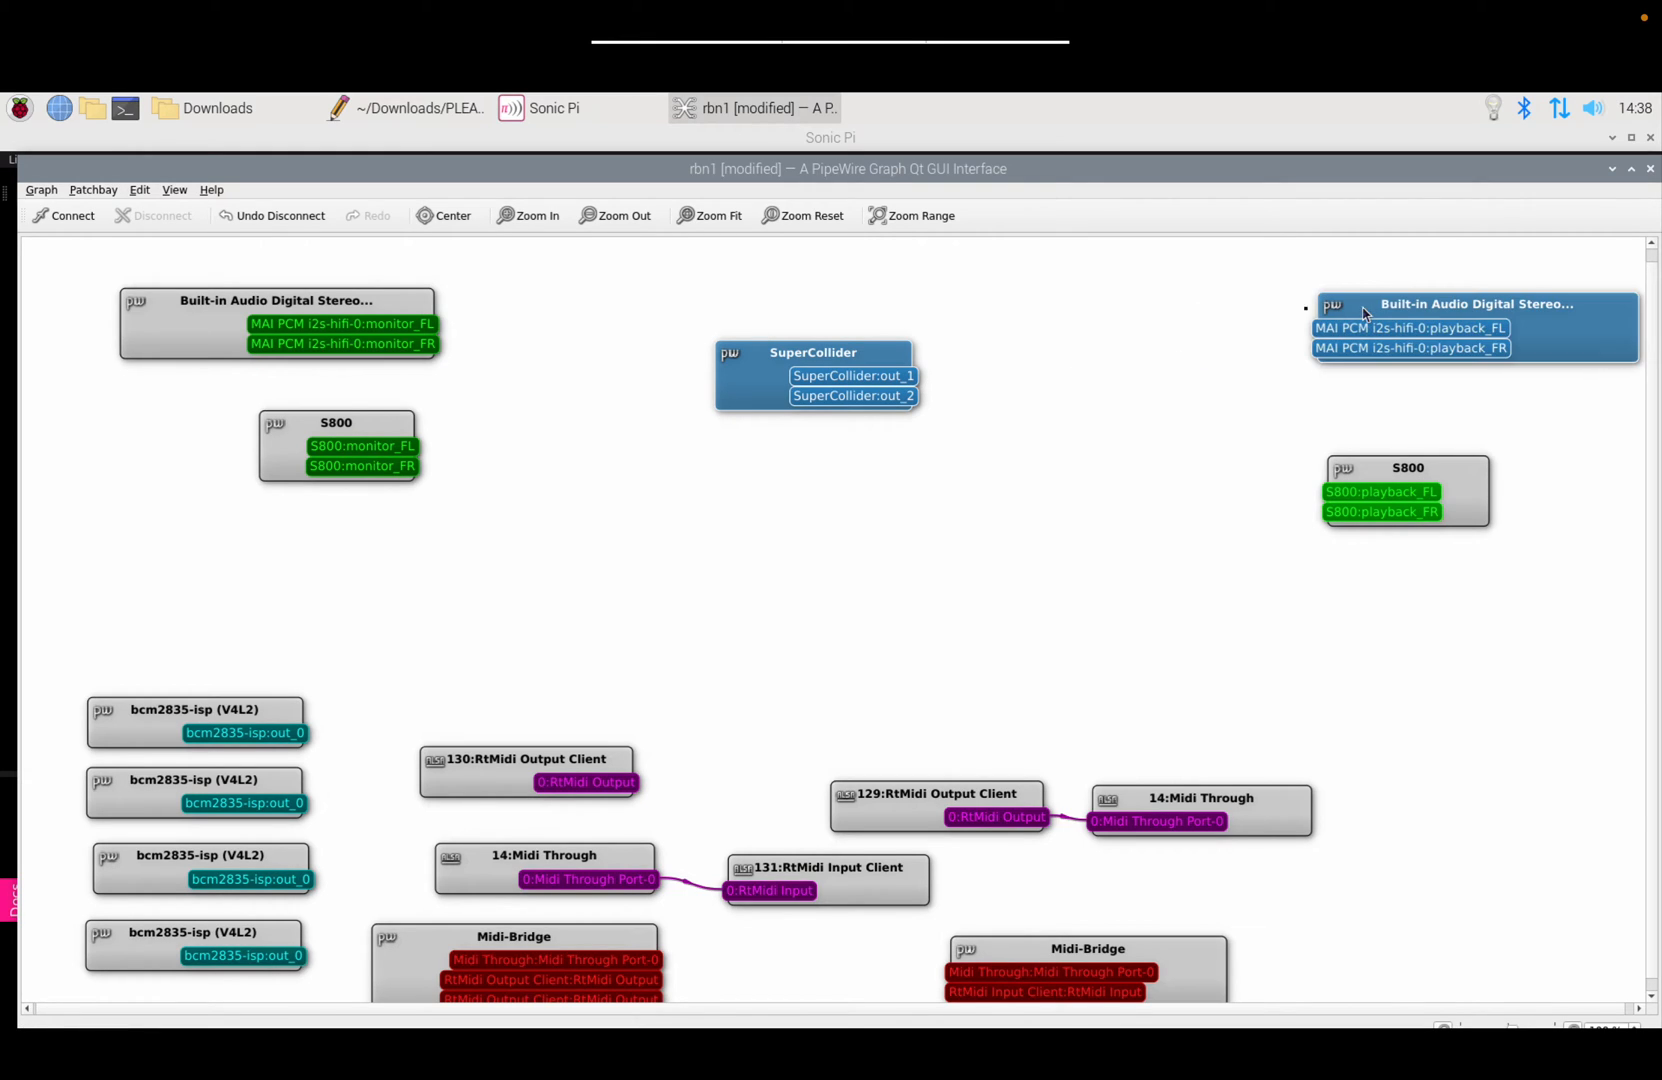
{"action": "left_click", "coordinate": [97, 225]}
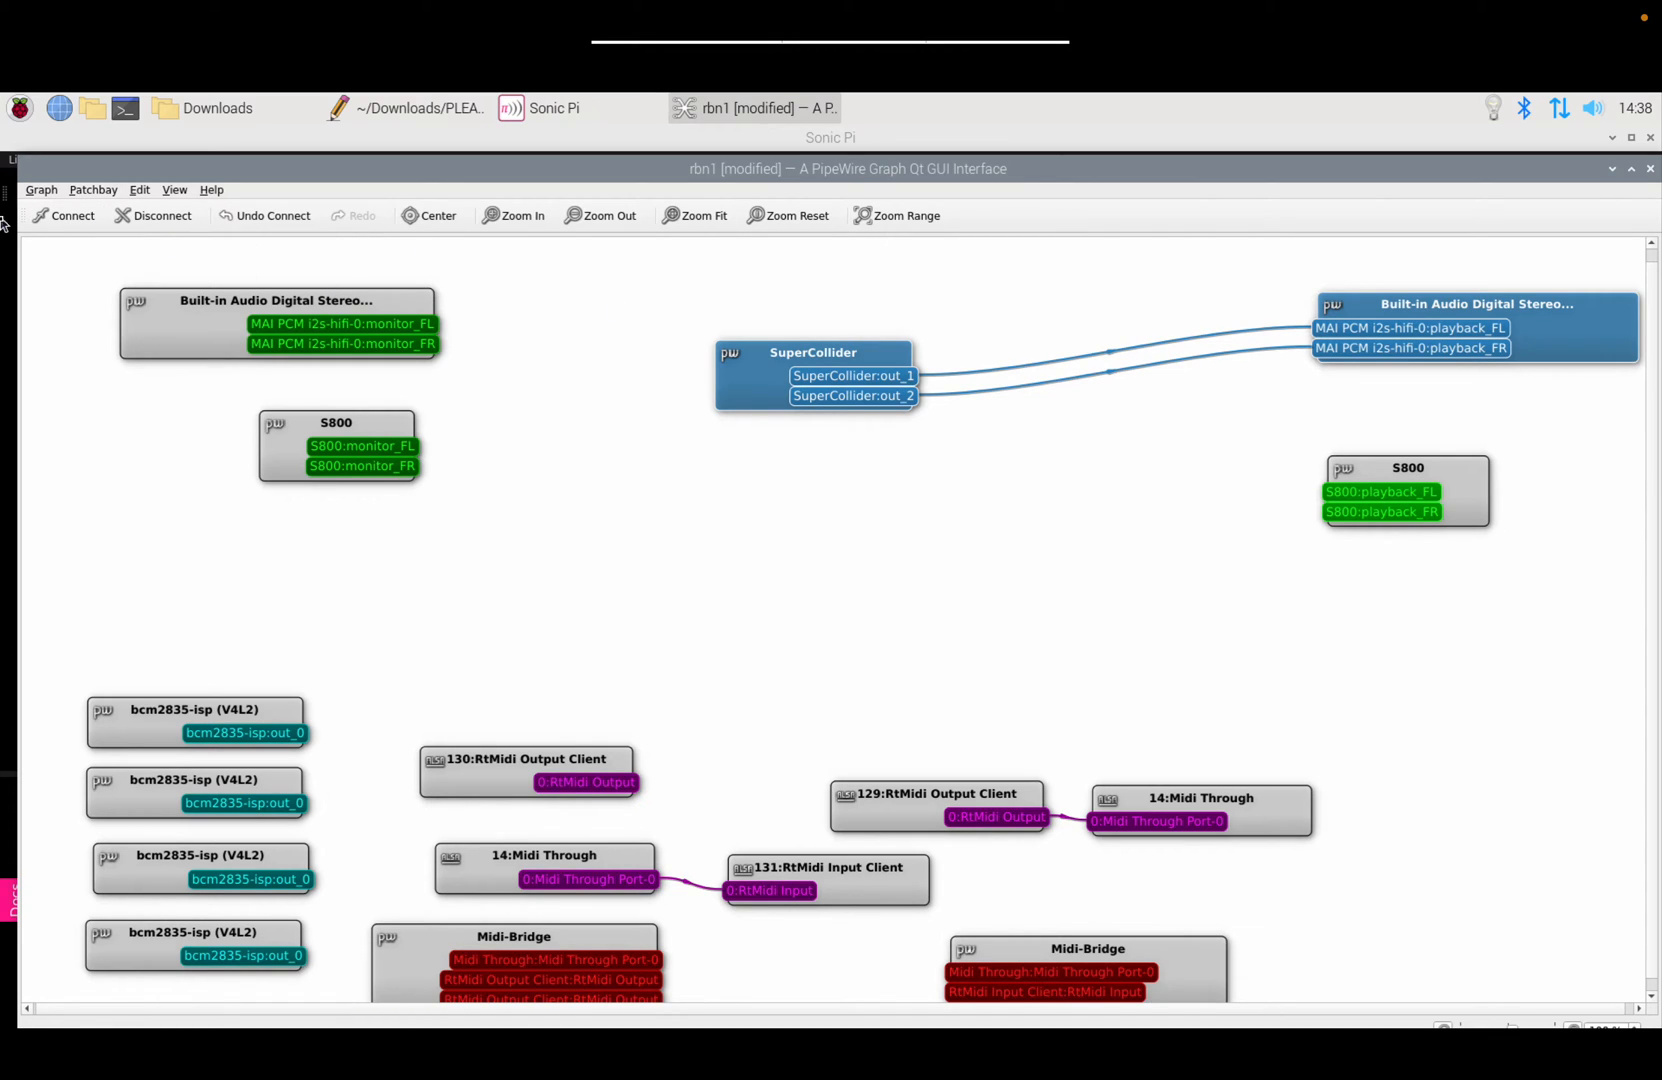
{"action": "left_click", "coordinate": [145, 216]}
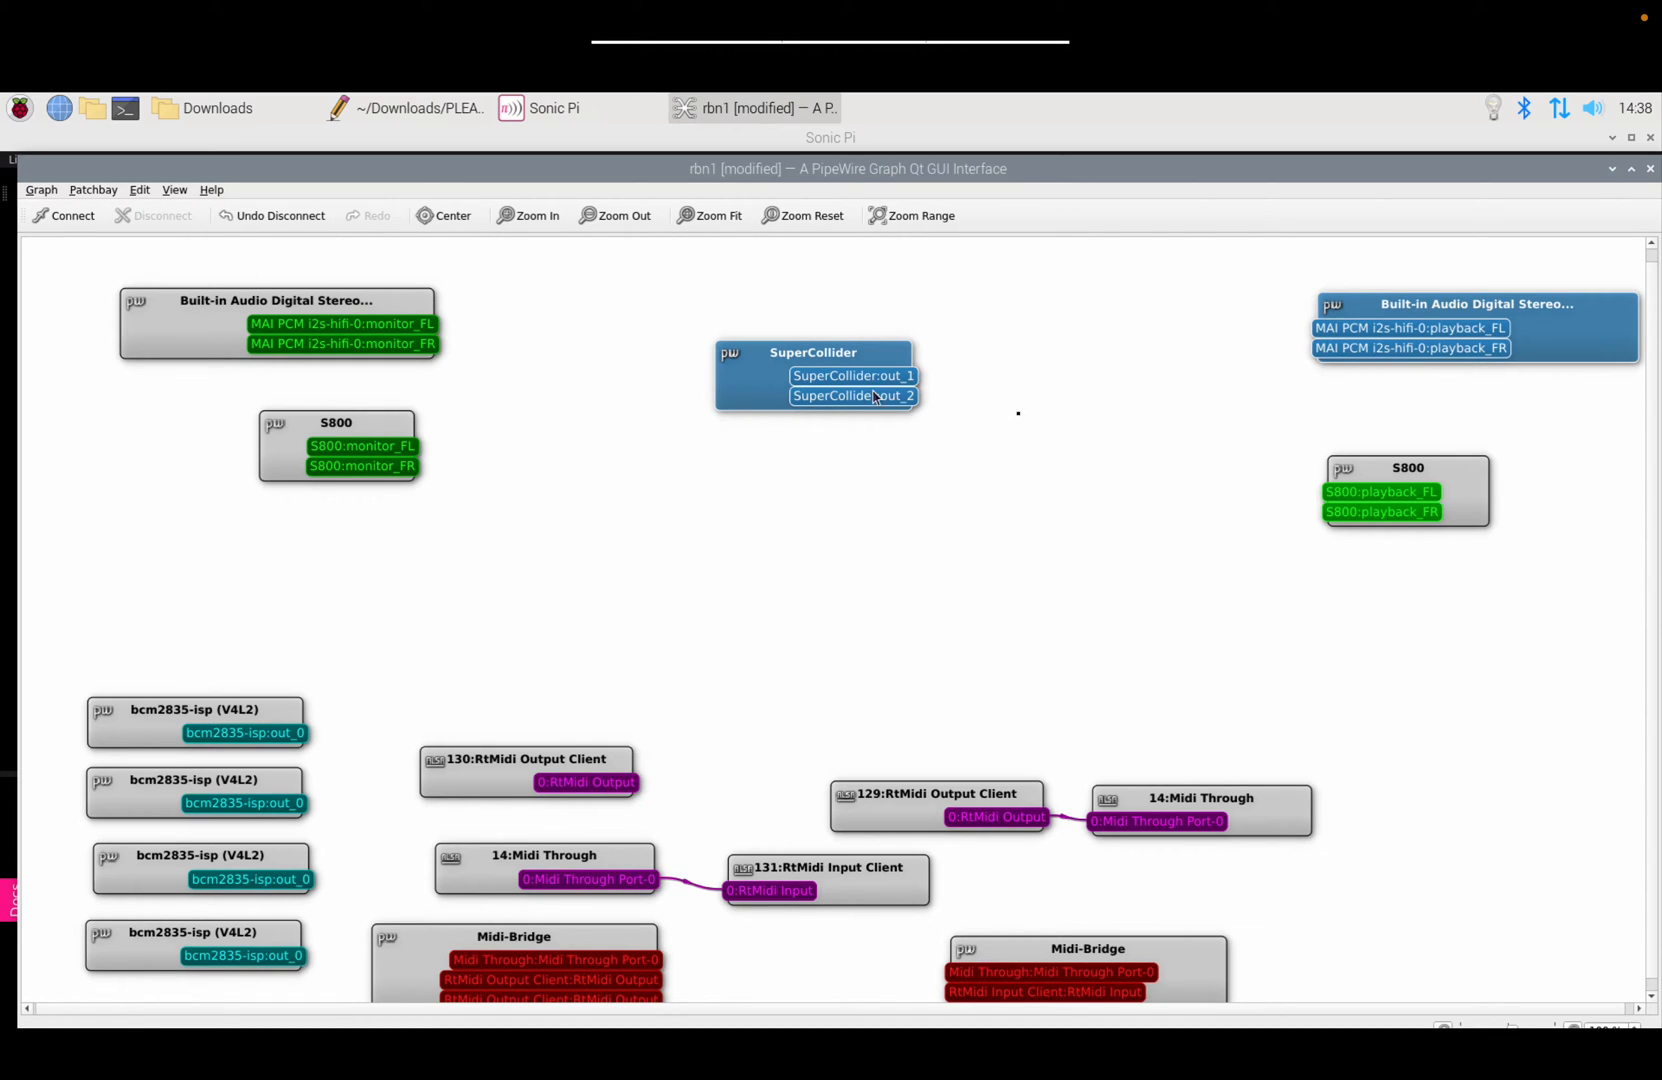
Step: Reconnect SuperCollider to S800 playback_FL/FR, disconnect it again, and clear the selection
{"action": "left_click", "coordinate": [1390, 468], "text": "ctrl"}
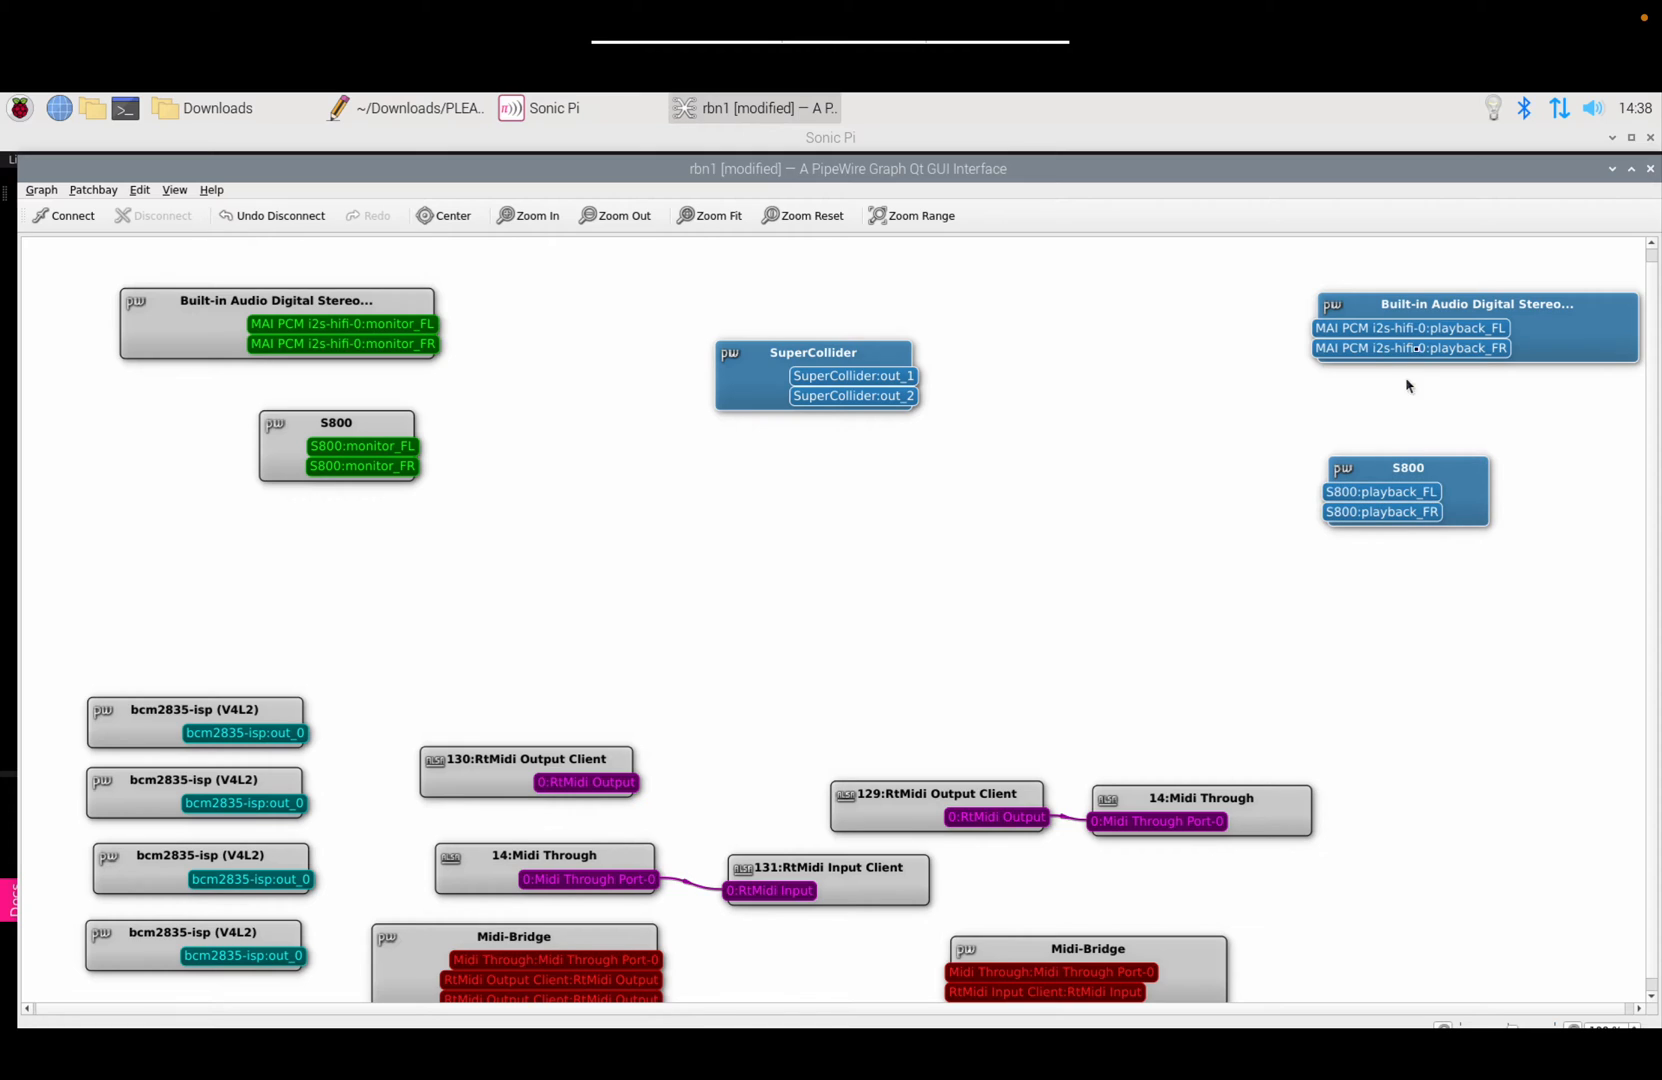
{"action": "left_click", "coordinate": [1560, 407]}
{"action": "left_click", "coordinate": [1484, 459]}
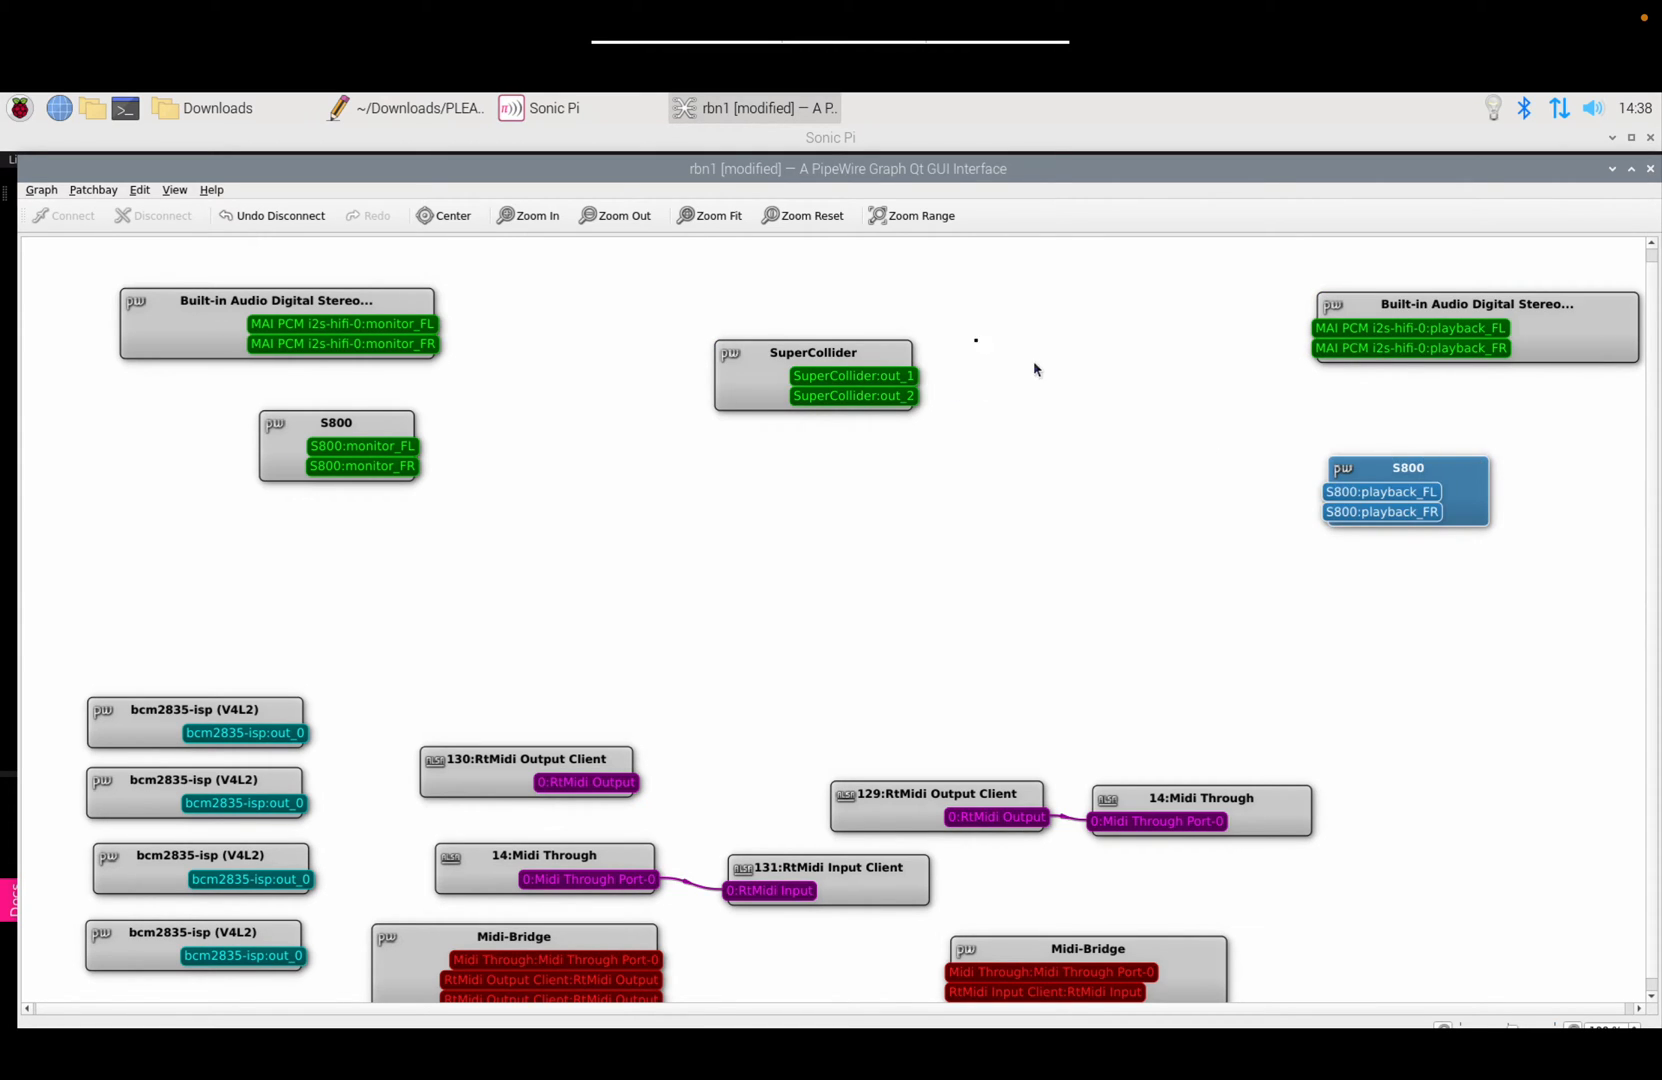
{"action": "left_click", "coordinate": [911, 357], "text": "ctrl"}
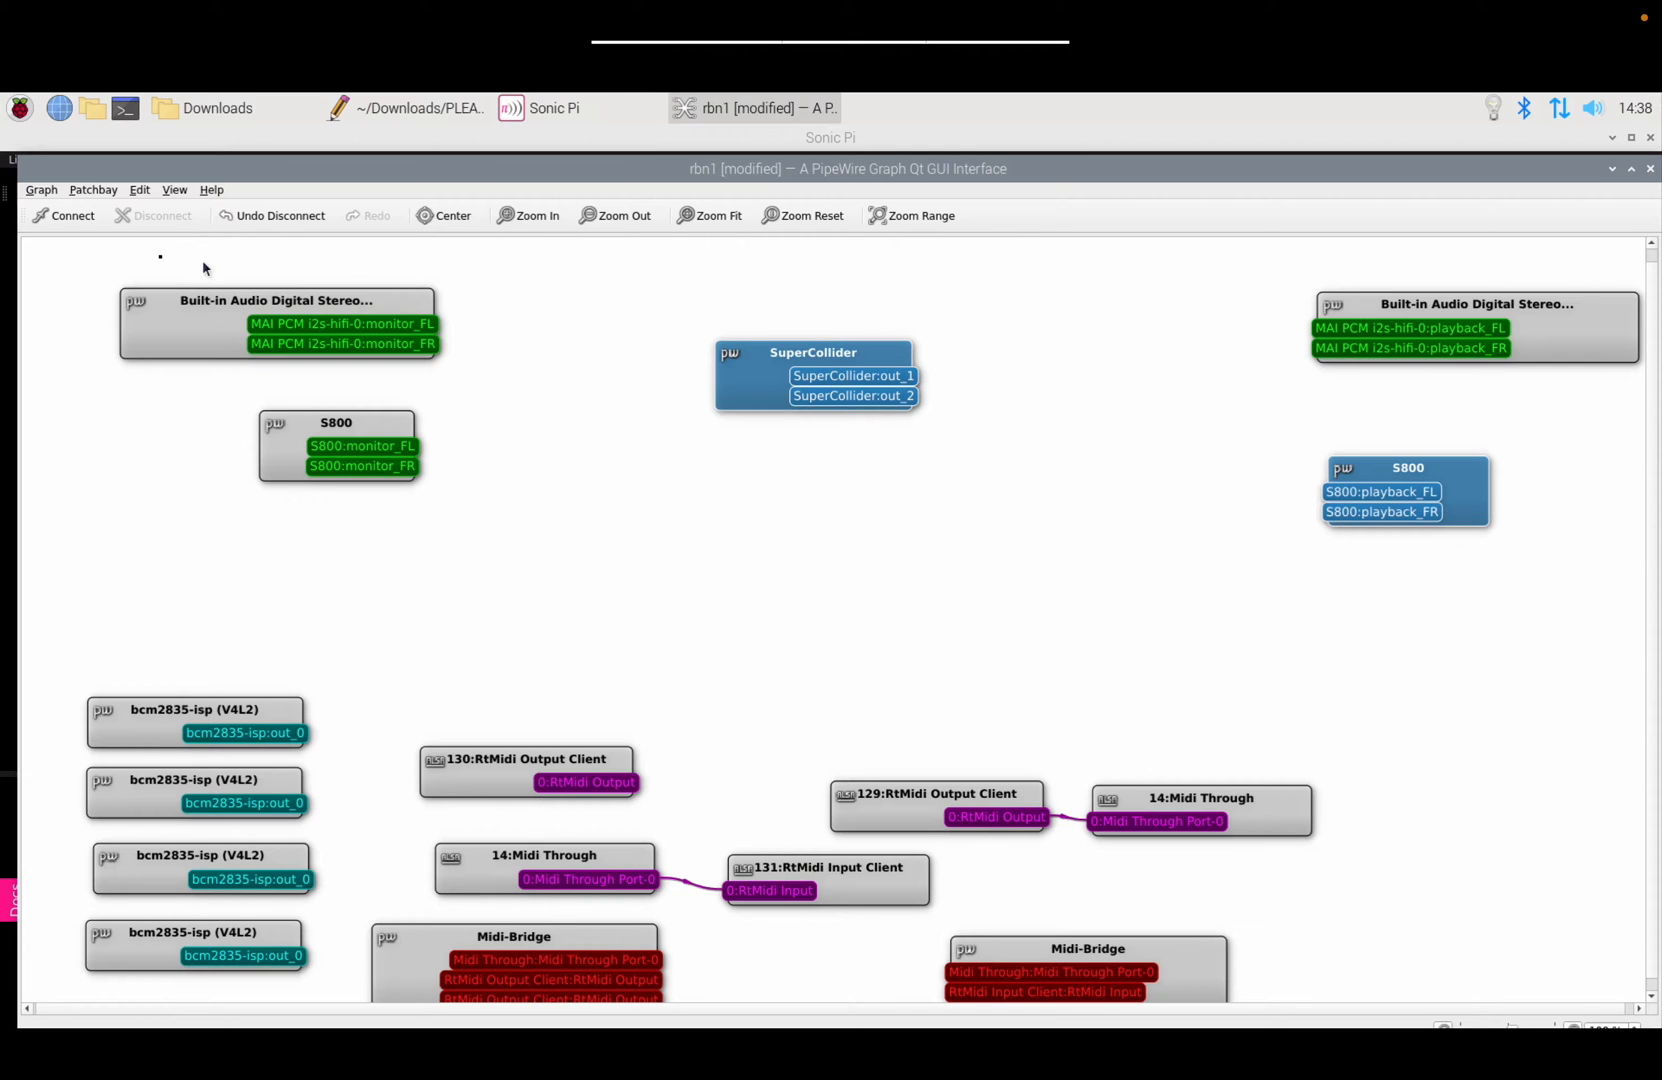
{"action": "left_click", "coordinate": [80, 222]}
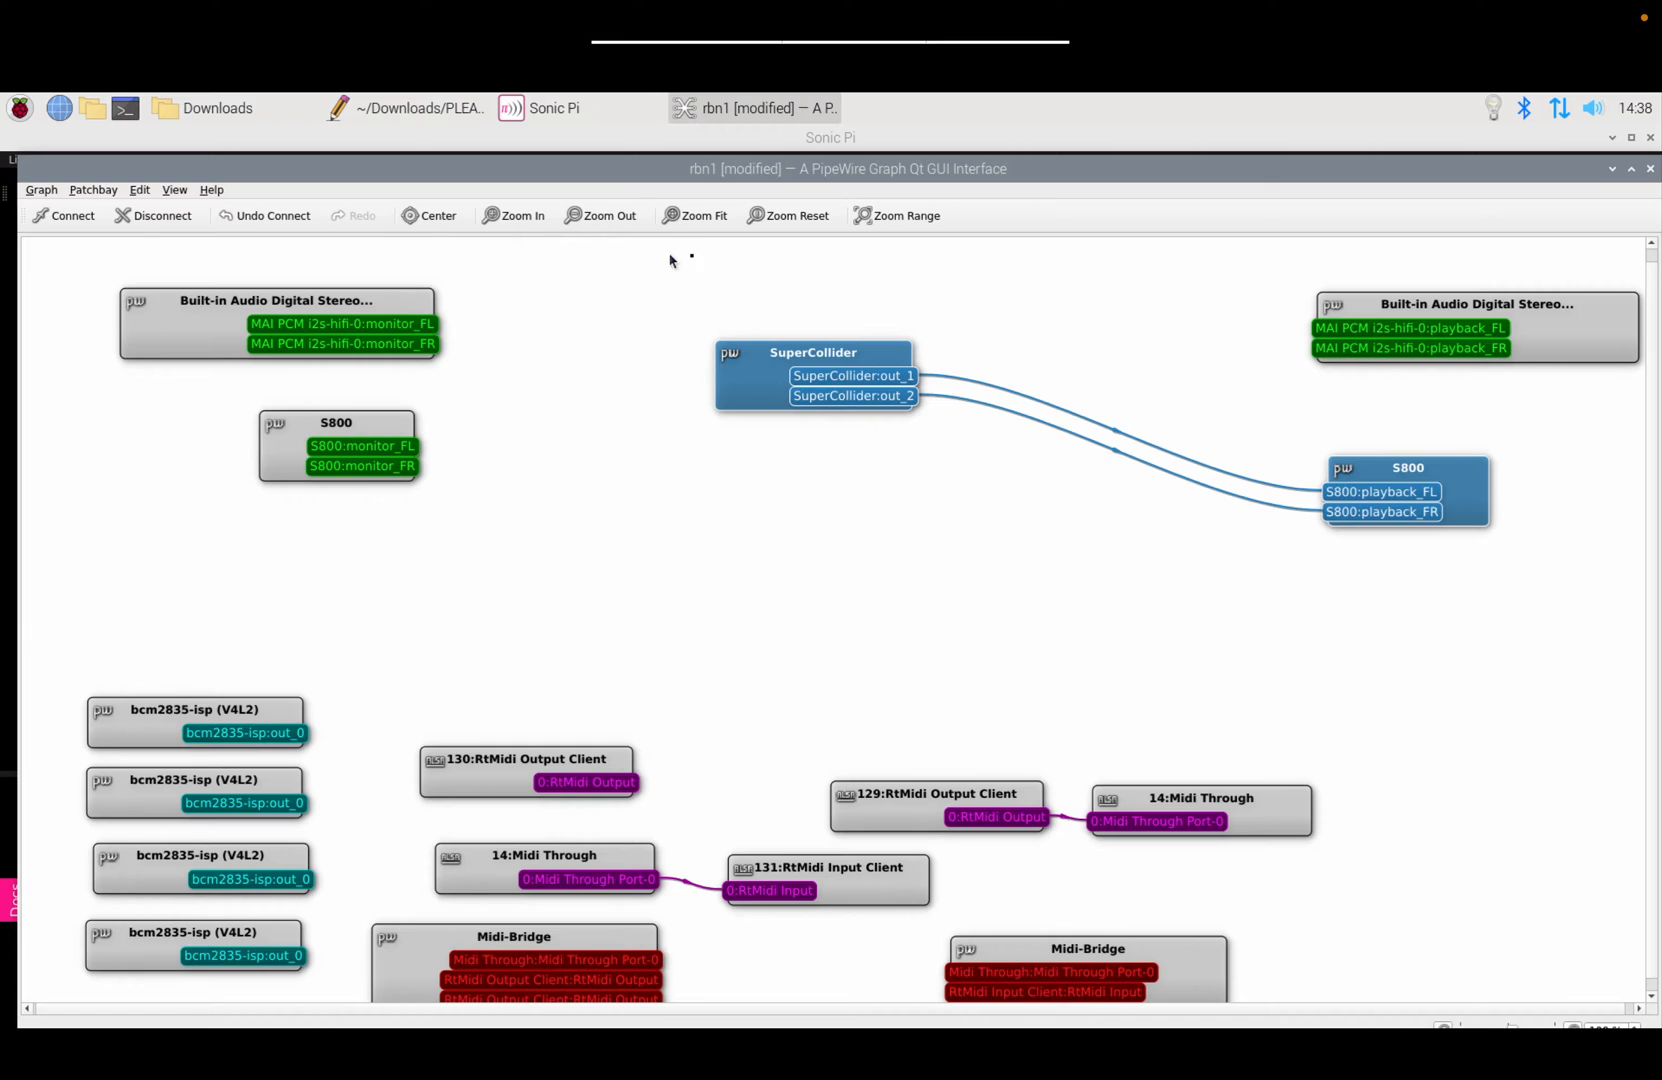
{"action": "left_click", "coordinate": [160, 216]}
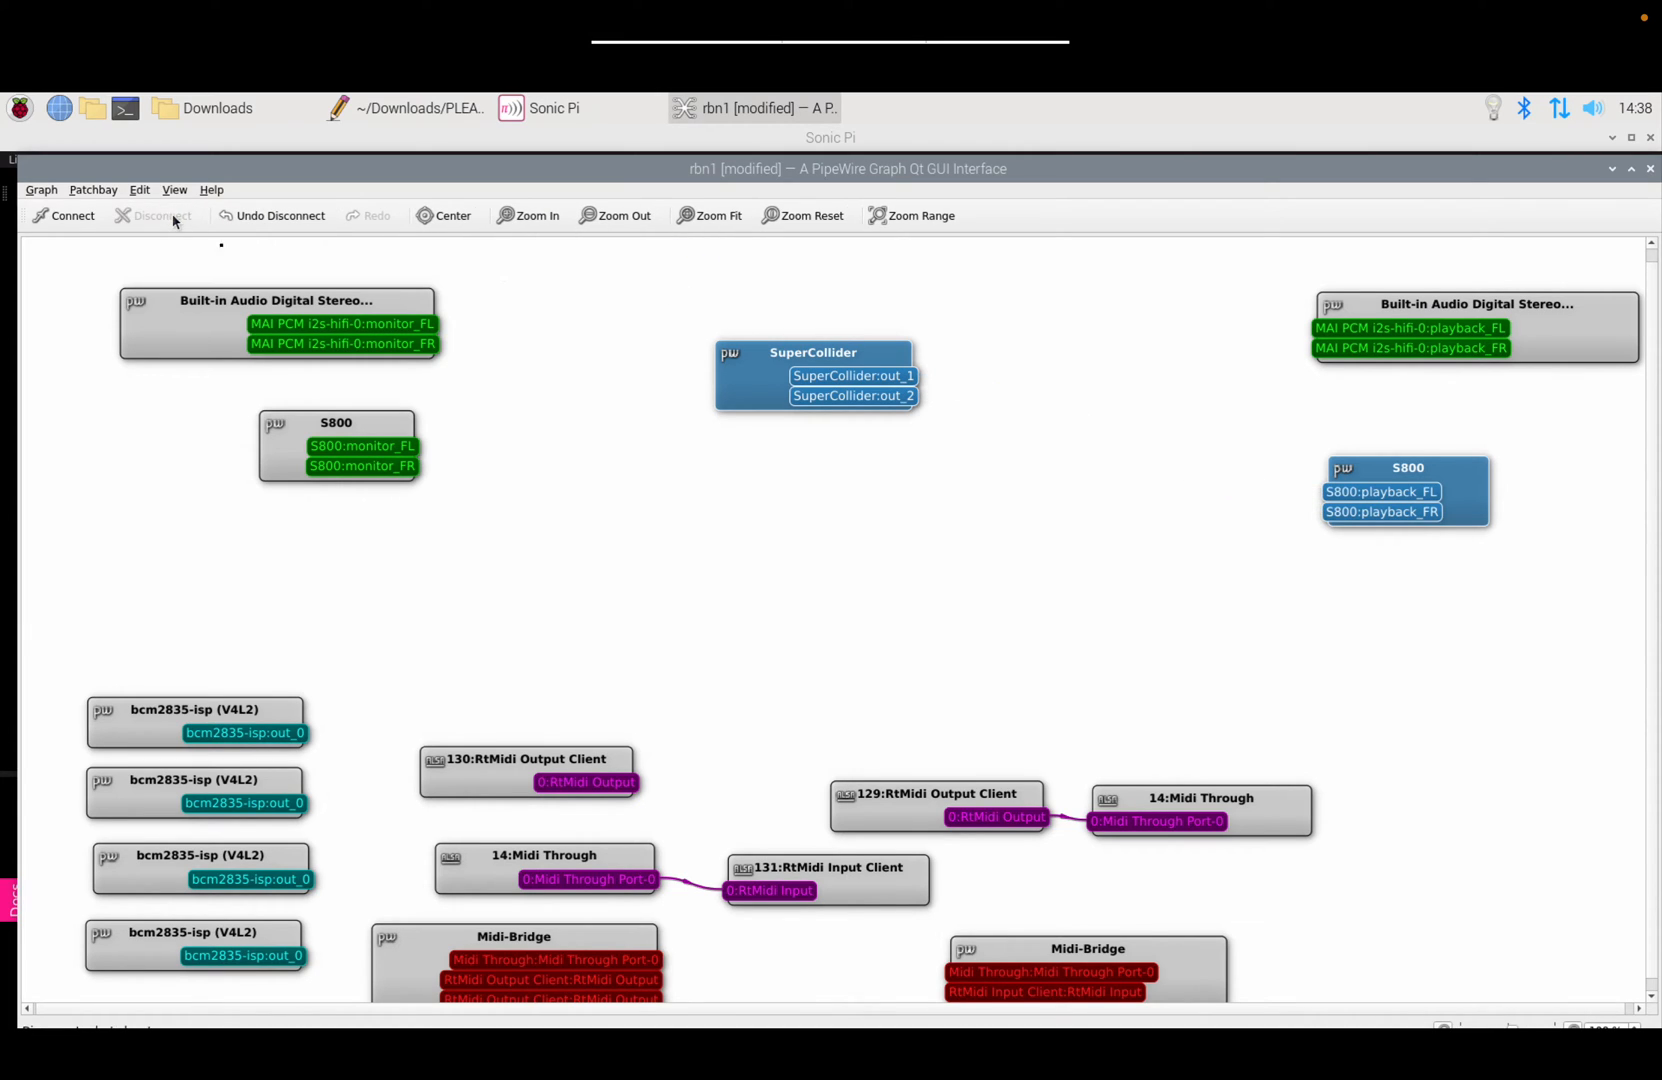
{"action": "left_click", "coordinate": [1073, 290]}
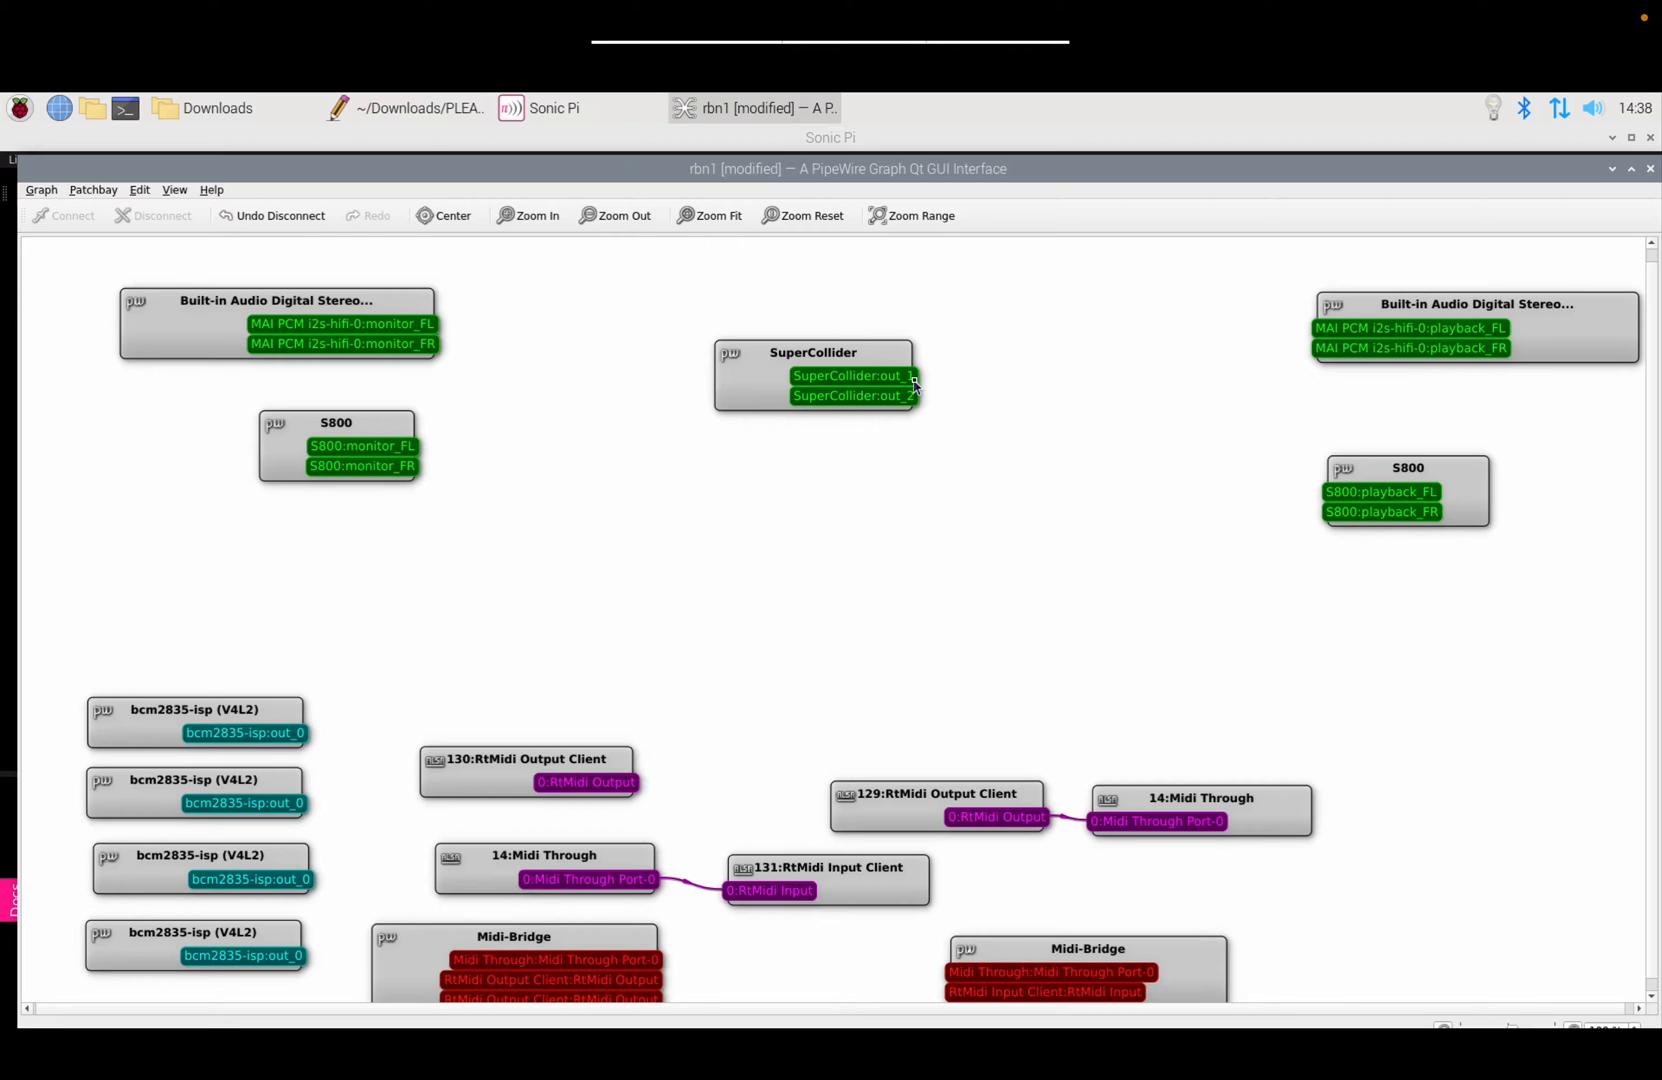
Step: Drag-wire SuperCollider out_1/out_2 to S800 playback_FL/FR and Built-in Audio playback_FL/FR
{"action": "left_click_drag", "start_coordinate": [914, 381], "coordinate": [1325, 491]}
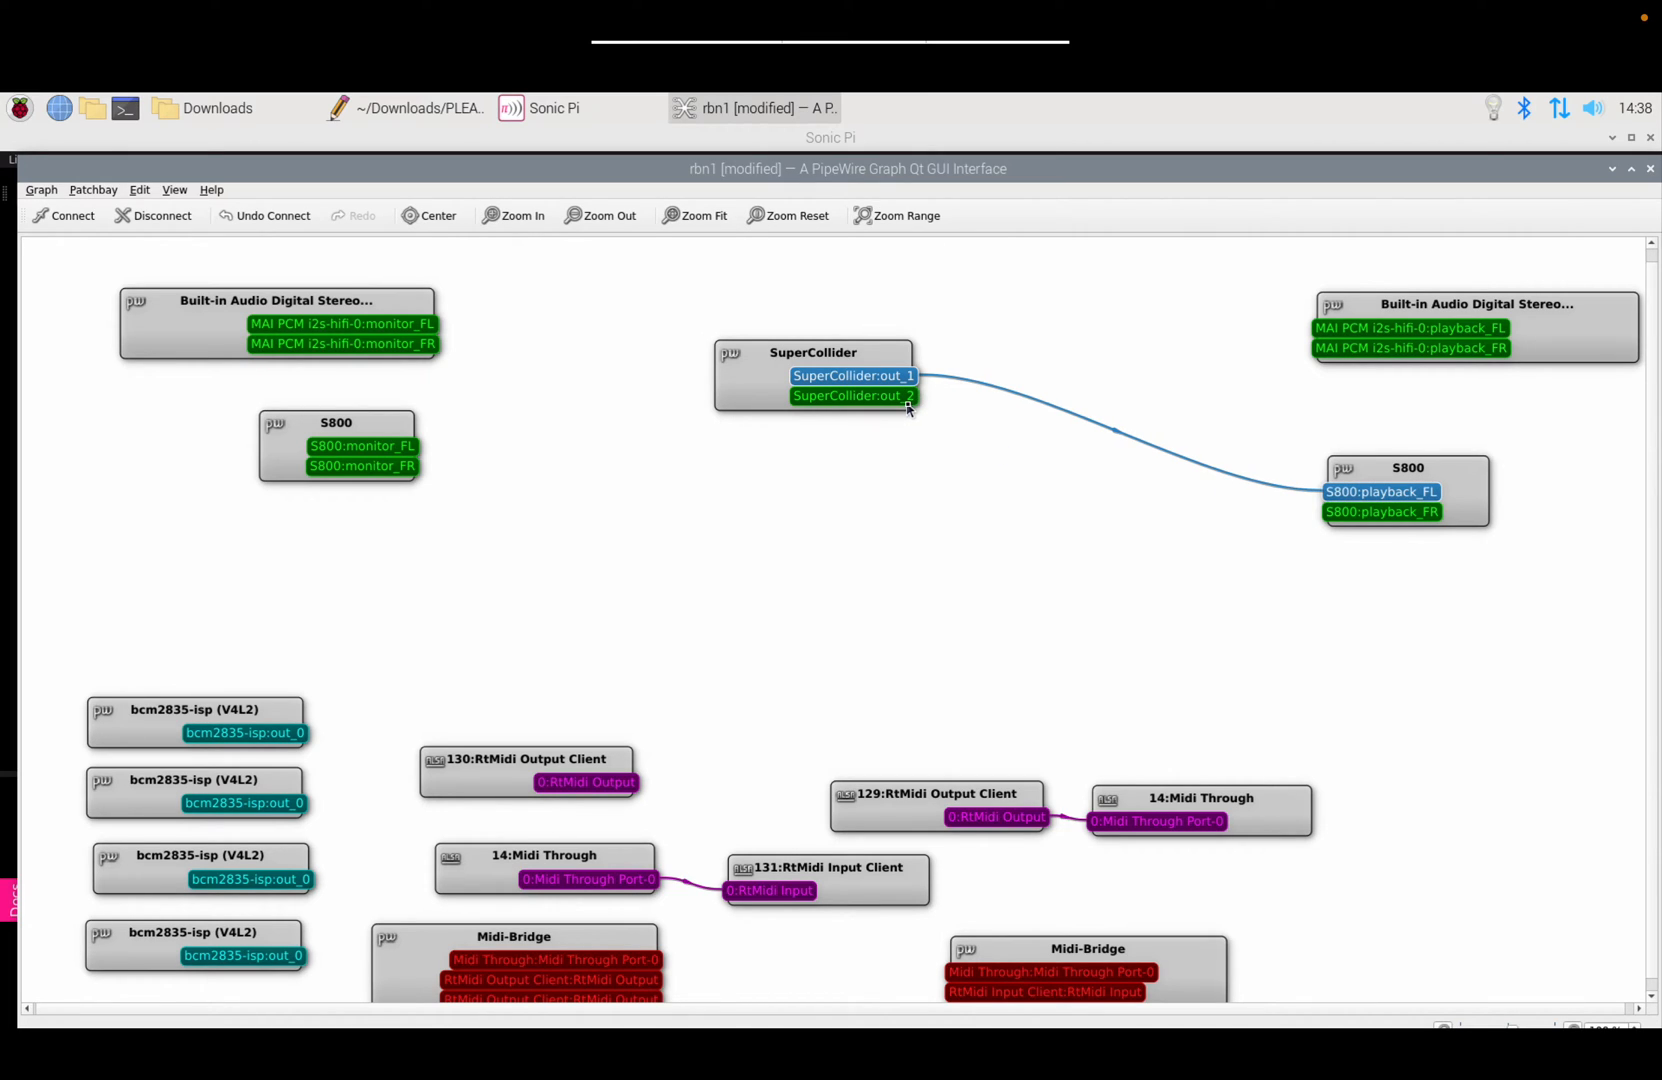
{"action": "left_click_drag", "start_coordinate": [912, 398], "coordinate": [1333, 518]}
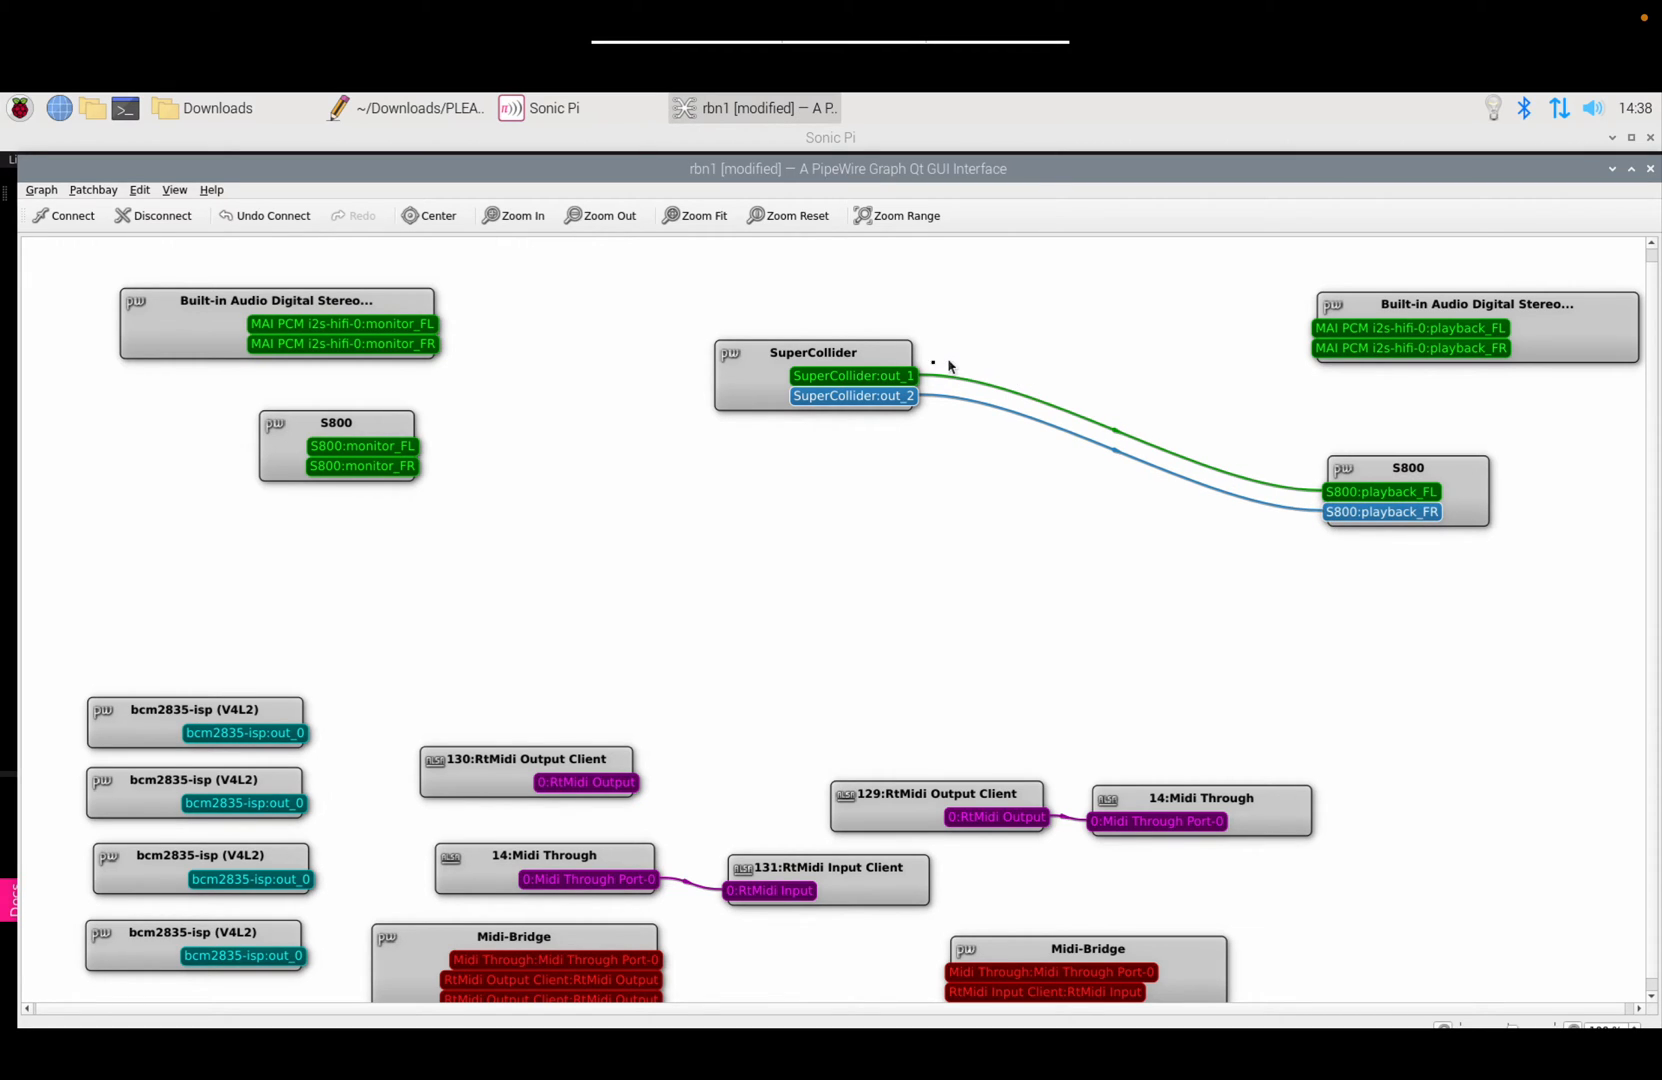
{"action": "left_click_drag", "start_coordinate": [928, 380], "coordinate": [1322, 328]}
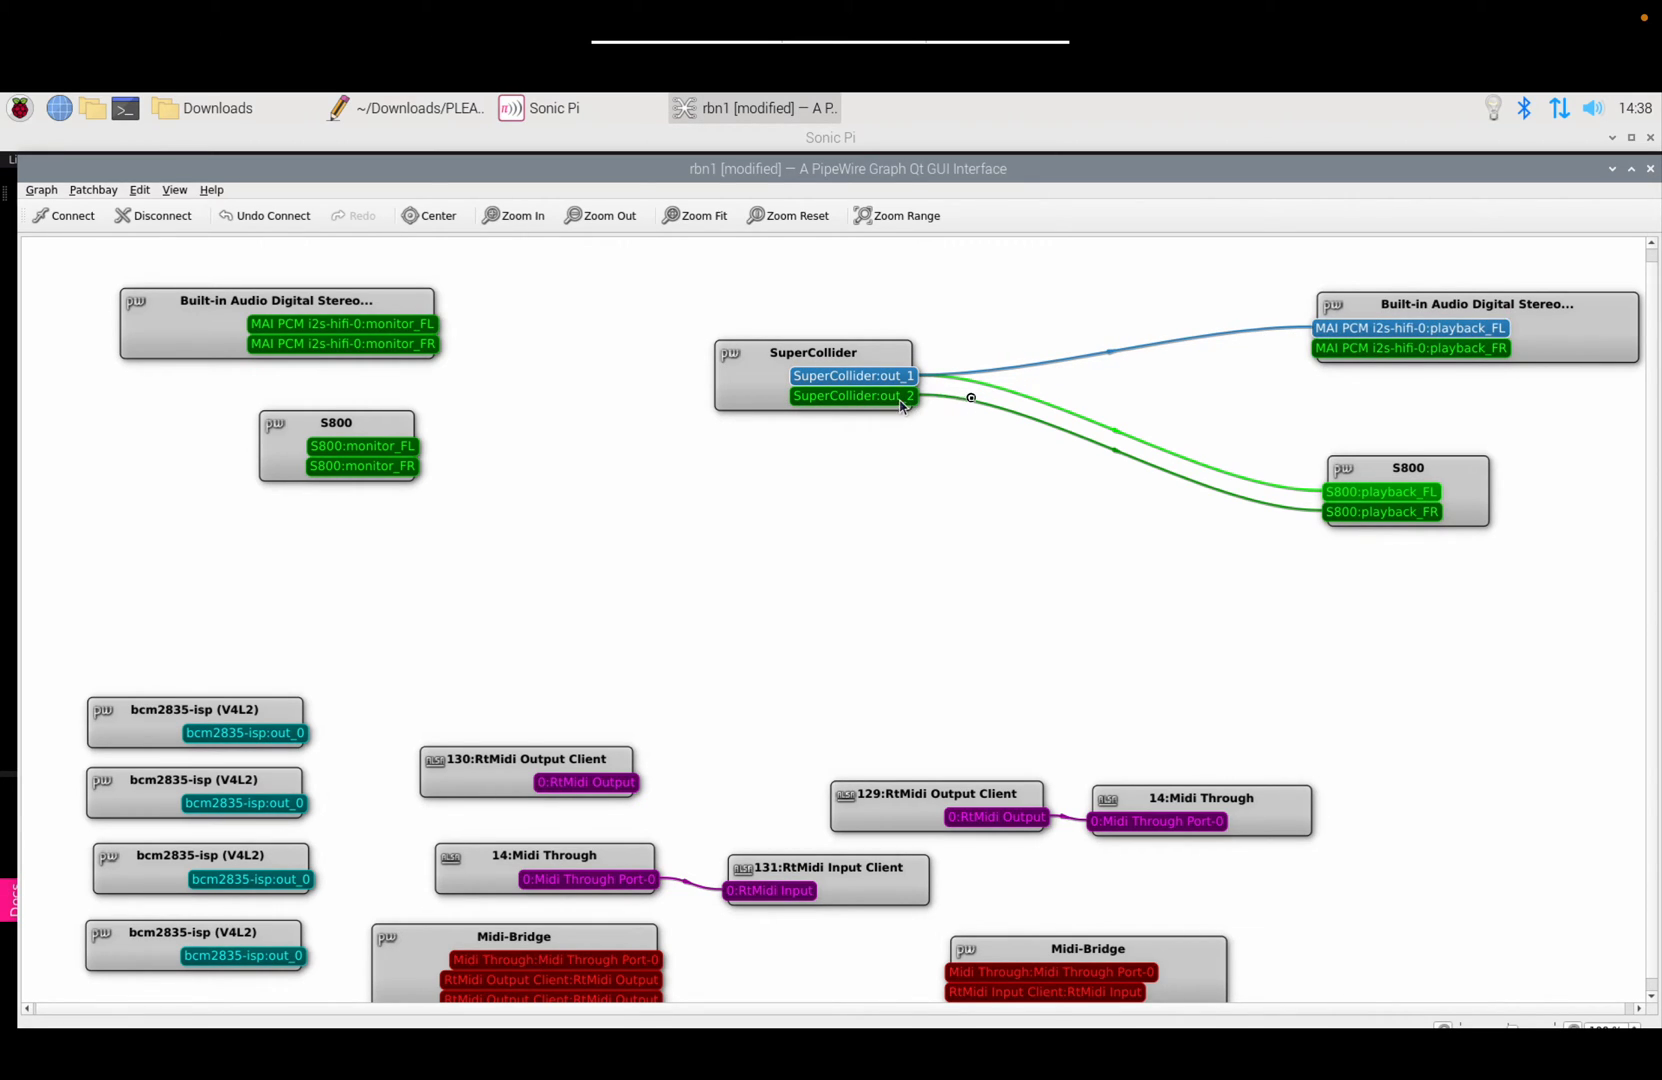
{"action": "left_click_drag", "start_coordinate": [888, 398], "coordinate": [1336, 356]}
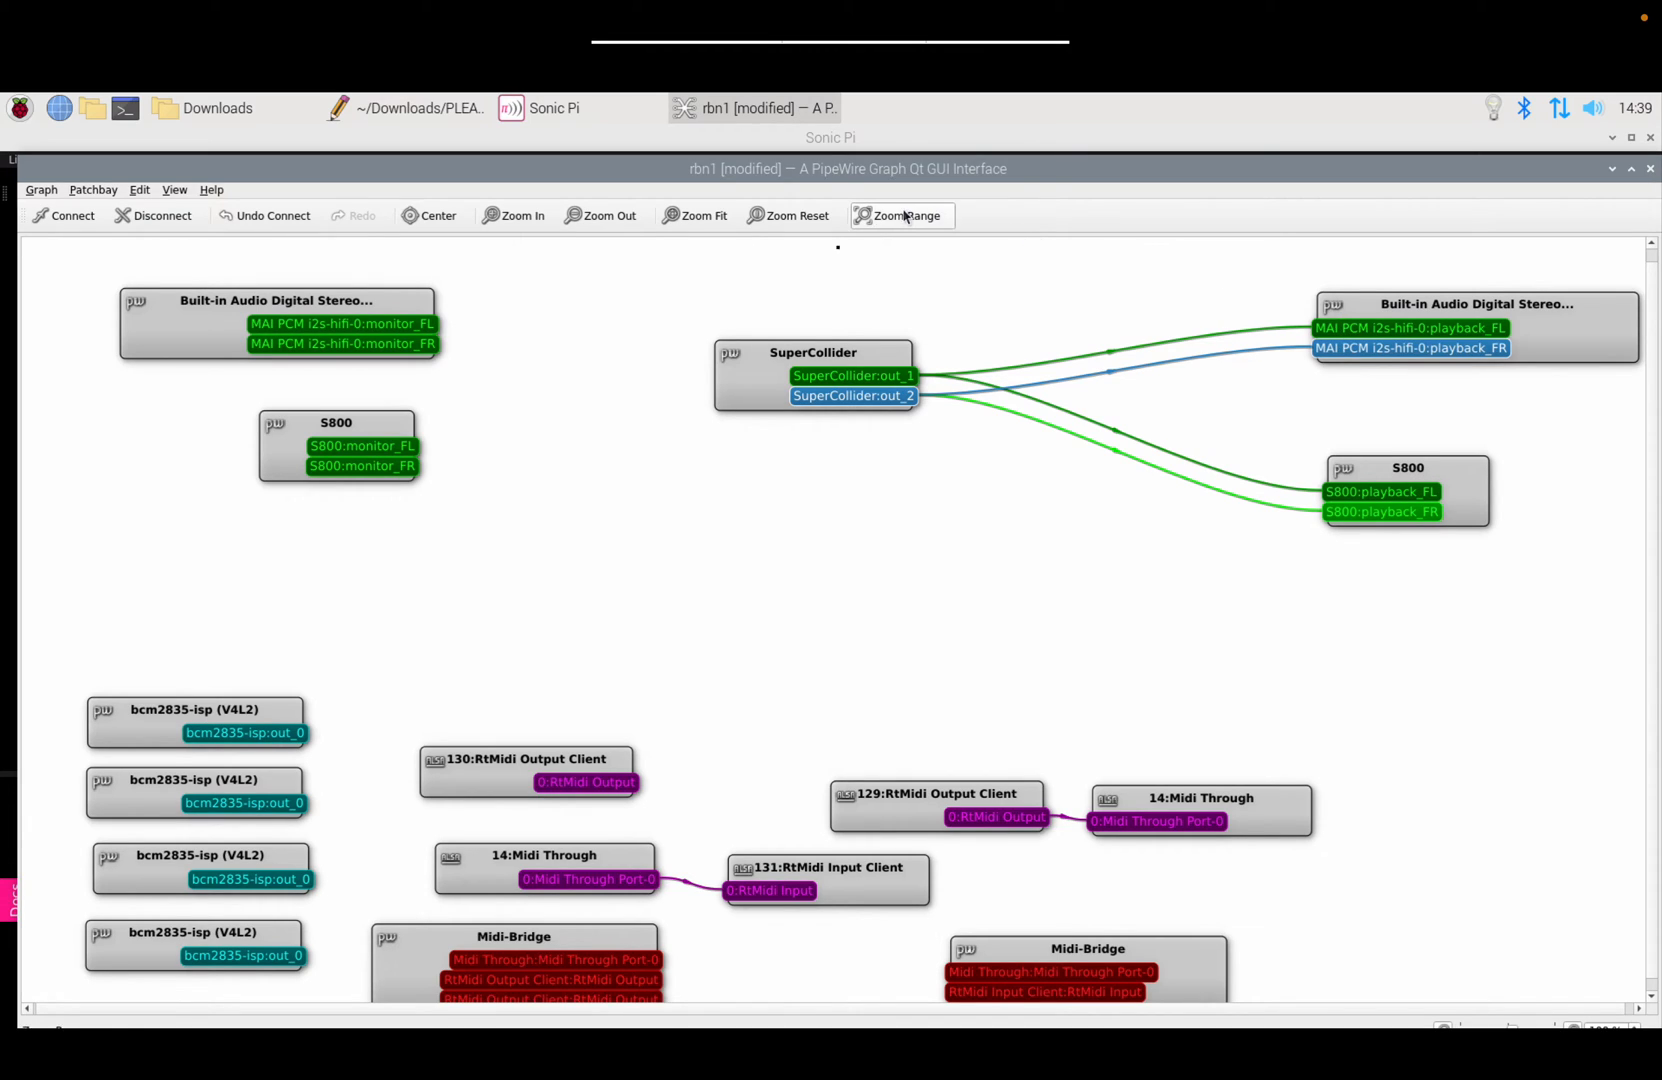
Step: Remove the out_2 link, then disconnect SuperCollider from both S800 and Built-in Audio playback
{"action": "left_click", "coordinate": [153, 222]}
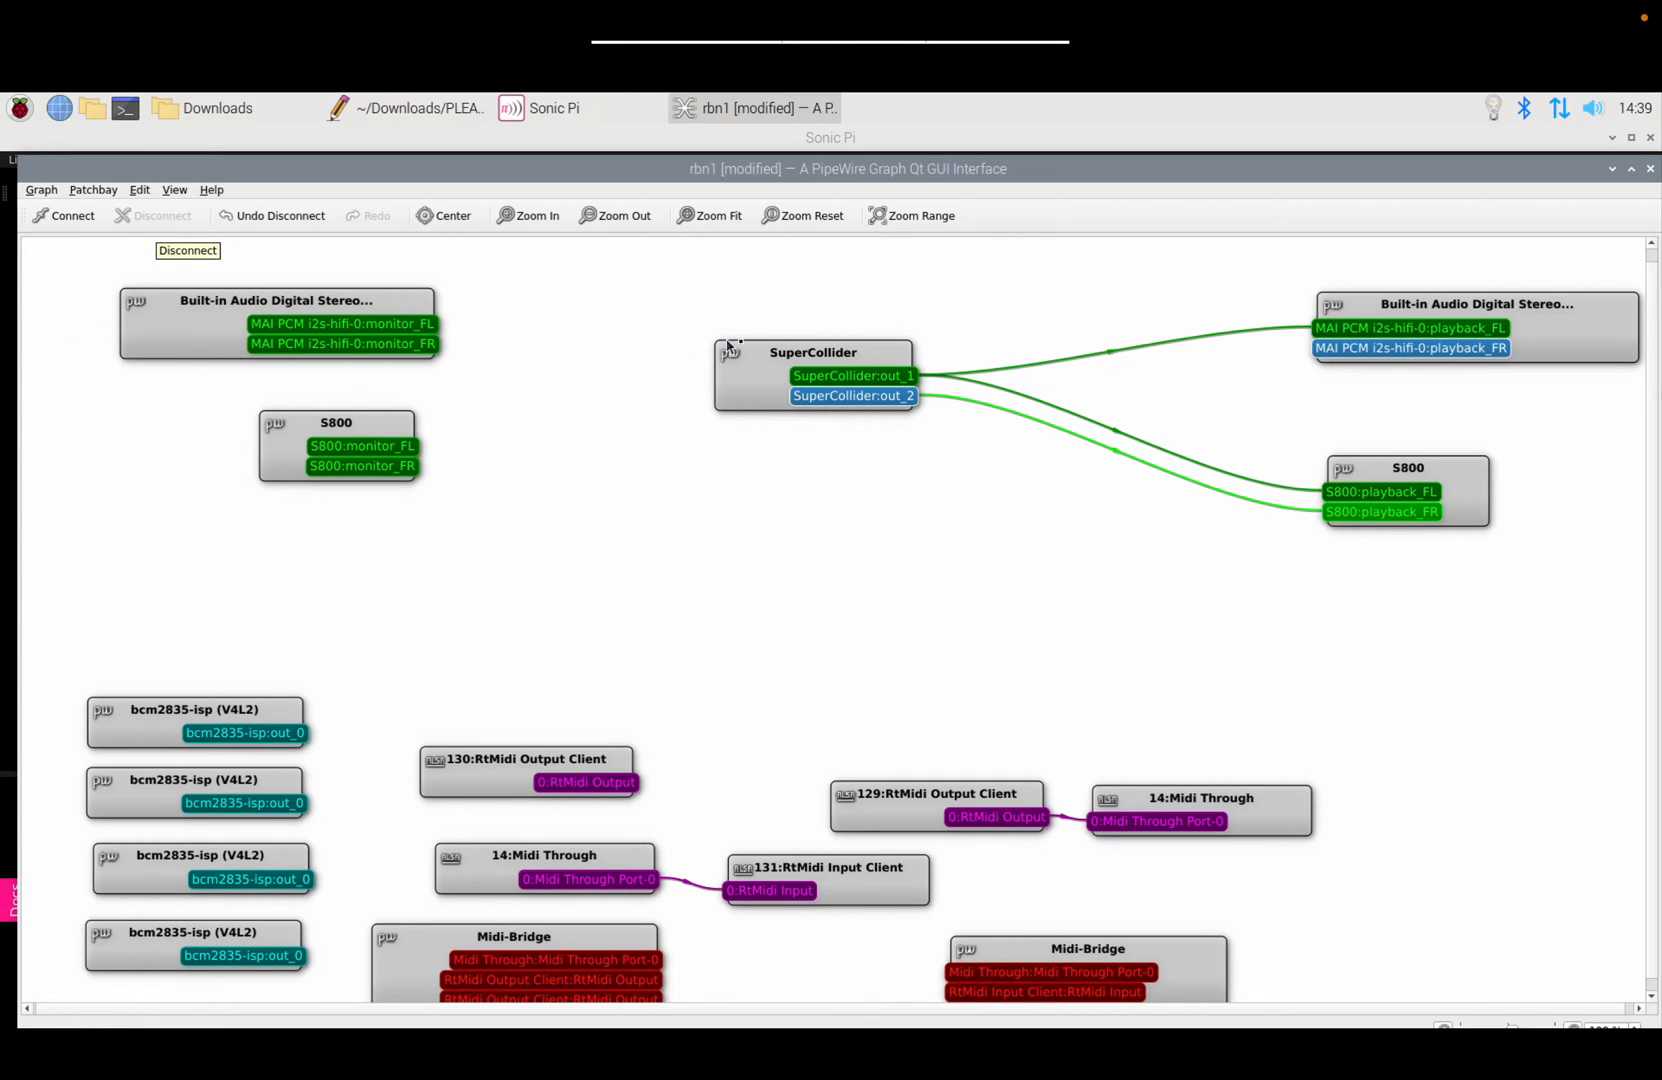
{"action": "left_click", "coordinate": [891, 358]}
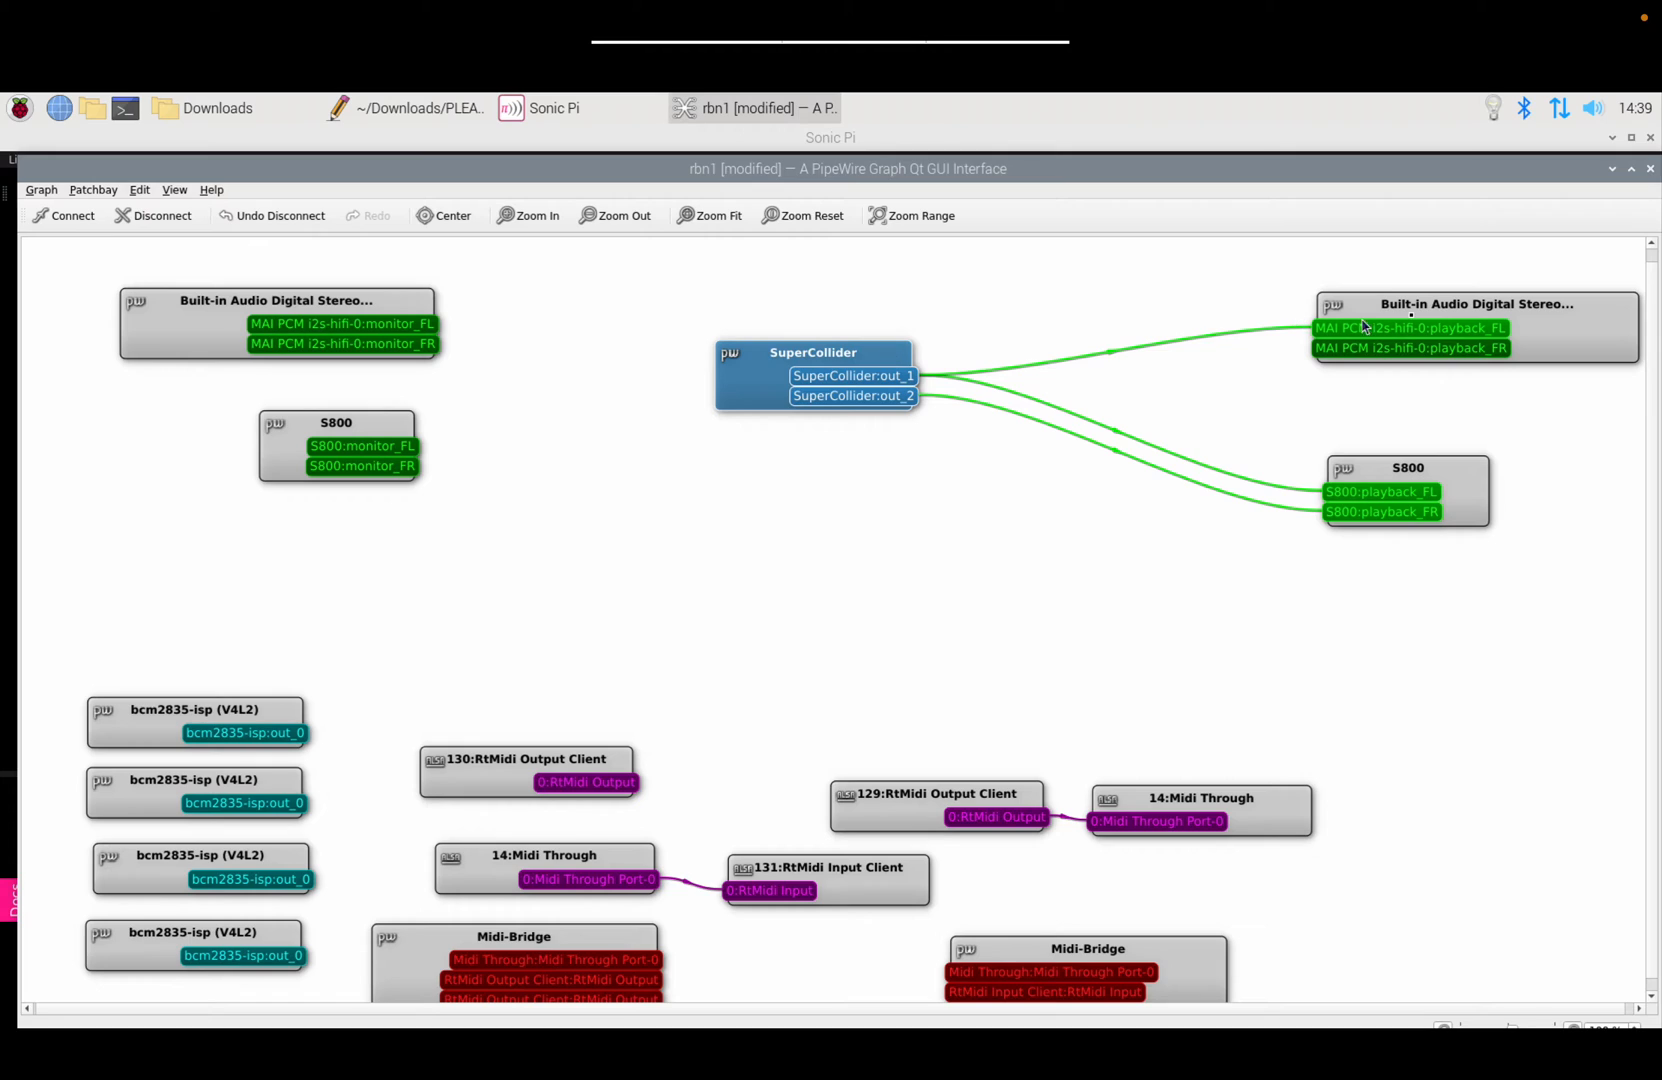
{"action": "left_click", "coordinate": [1458, 492], "text": "ctrl"}
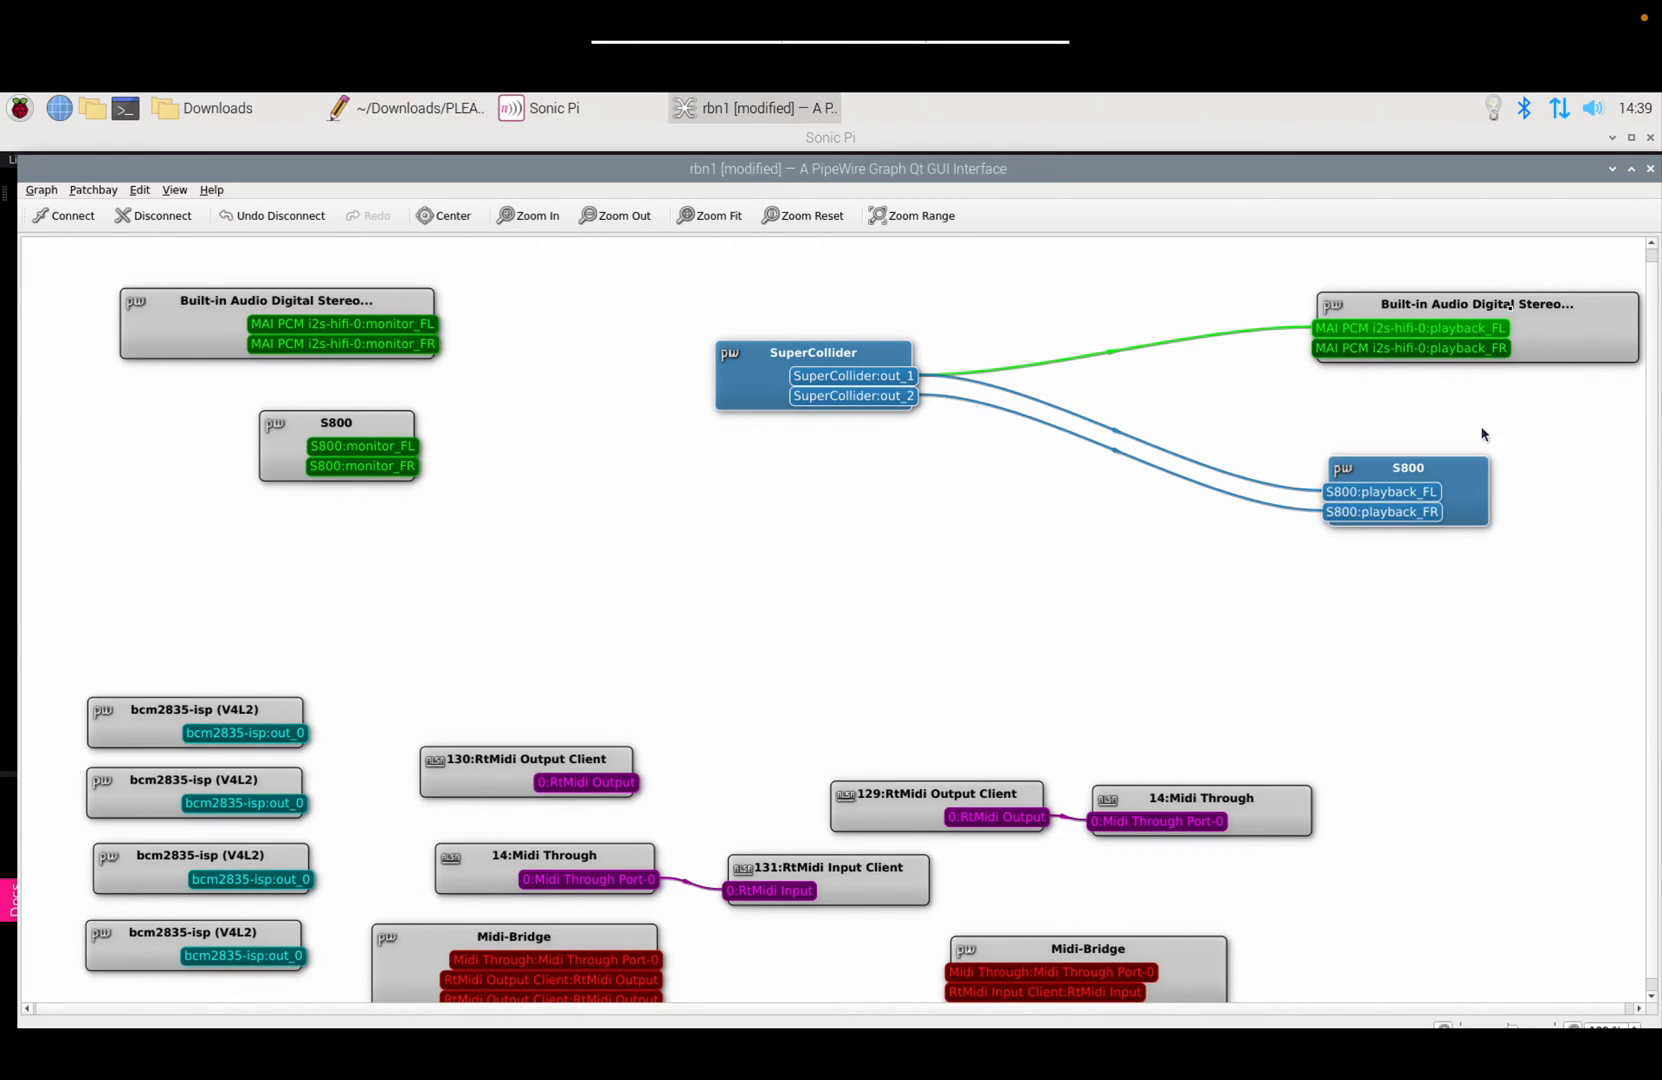
{"action": "left_click", "coordinate": [1585, 312], "text": "ctrl"}
{"action": "left_click", "coordinate": [157, 217]}
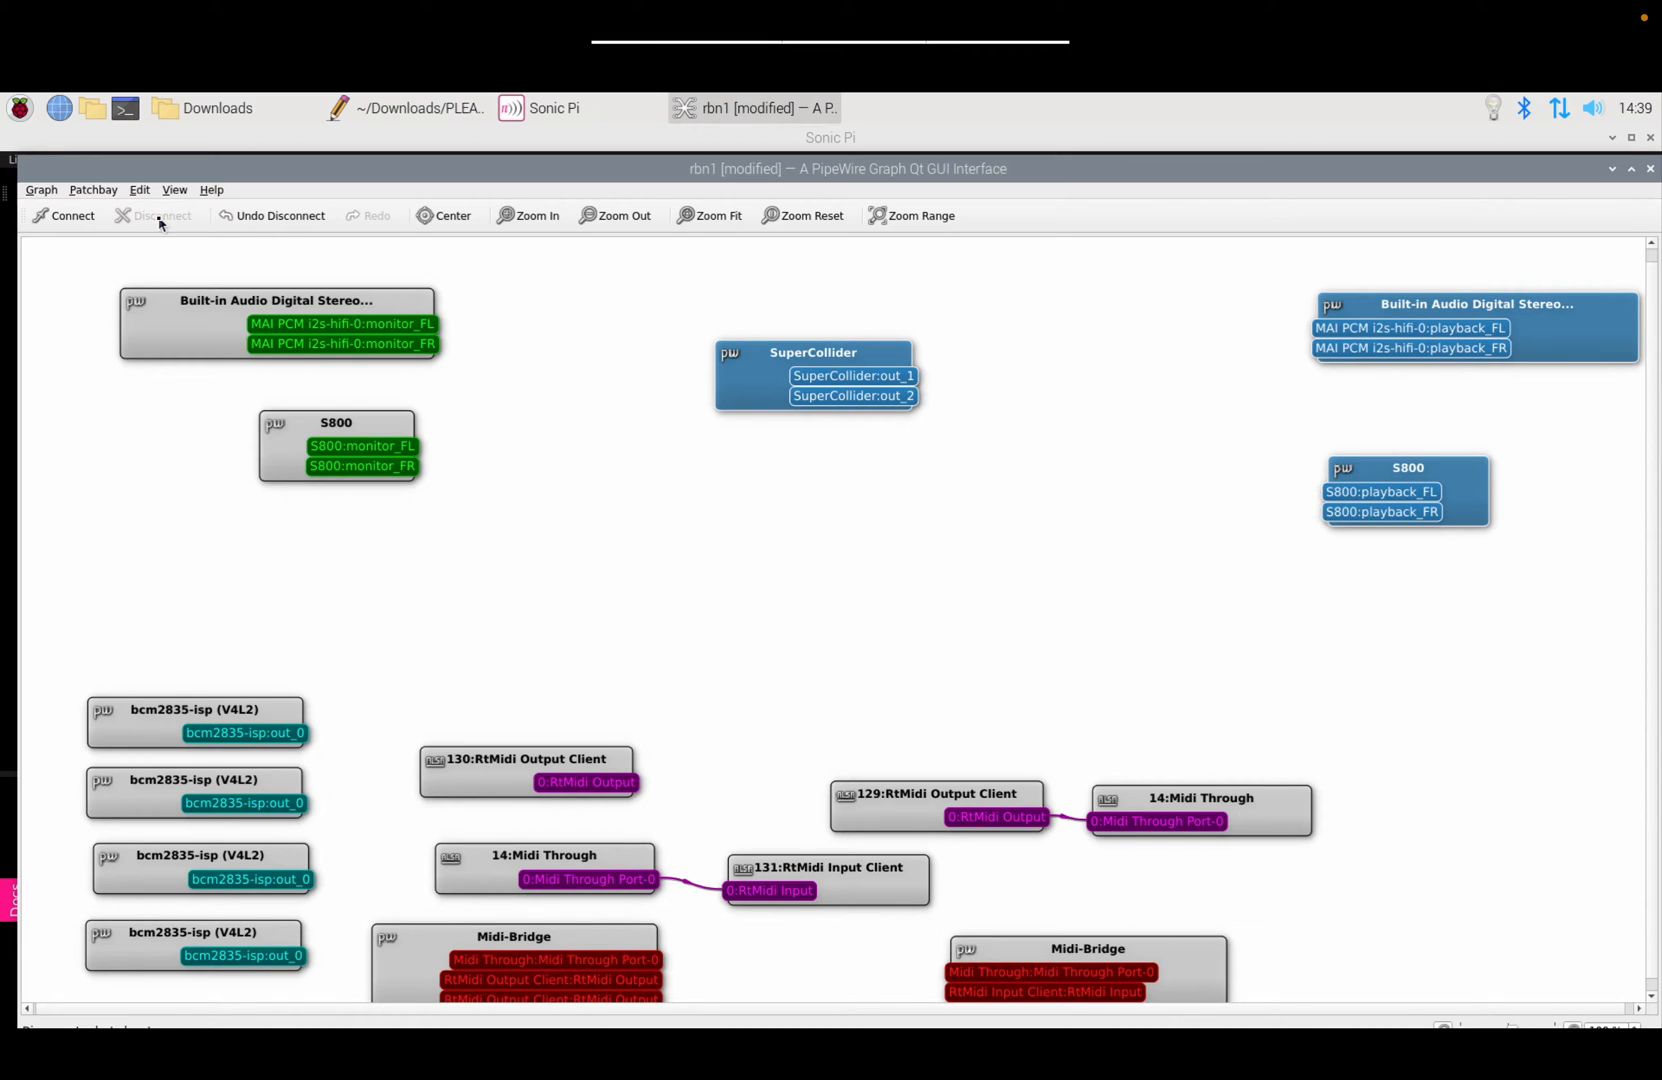
{"action": "left_click", "coordinate": [948, 524]}
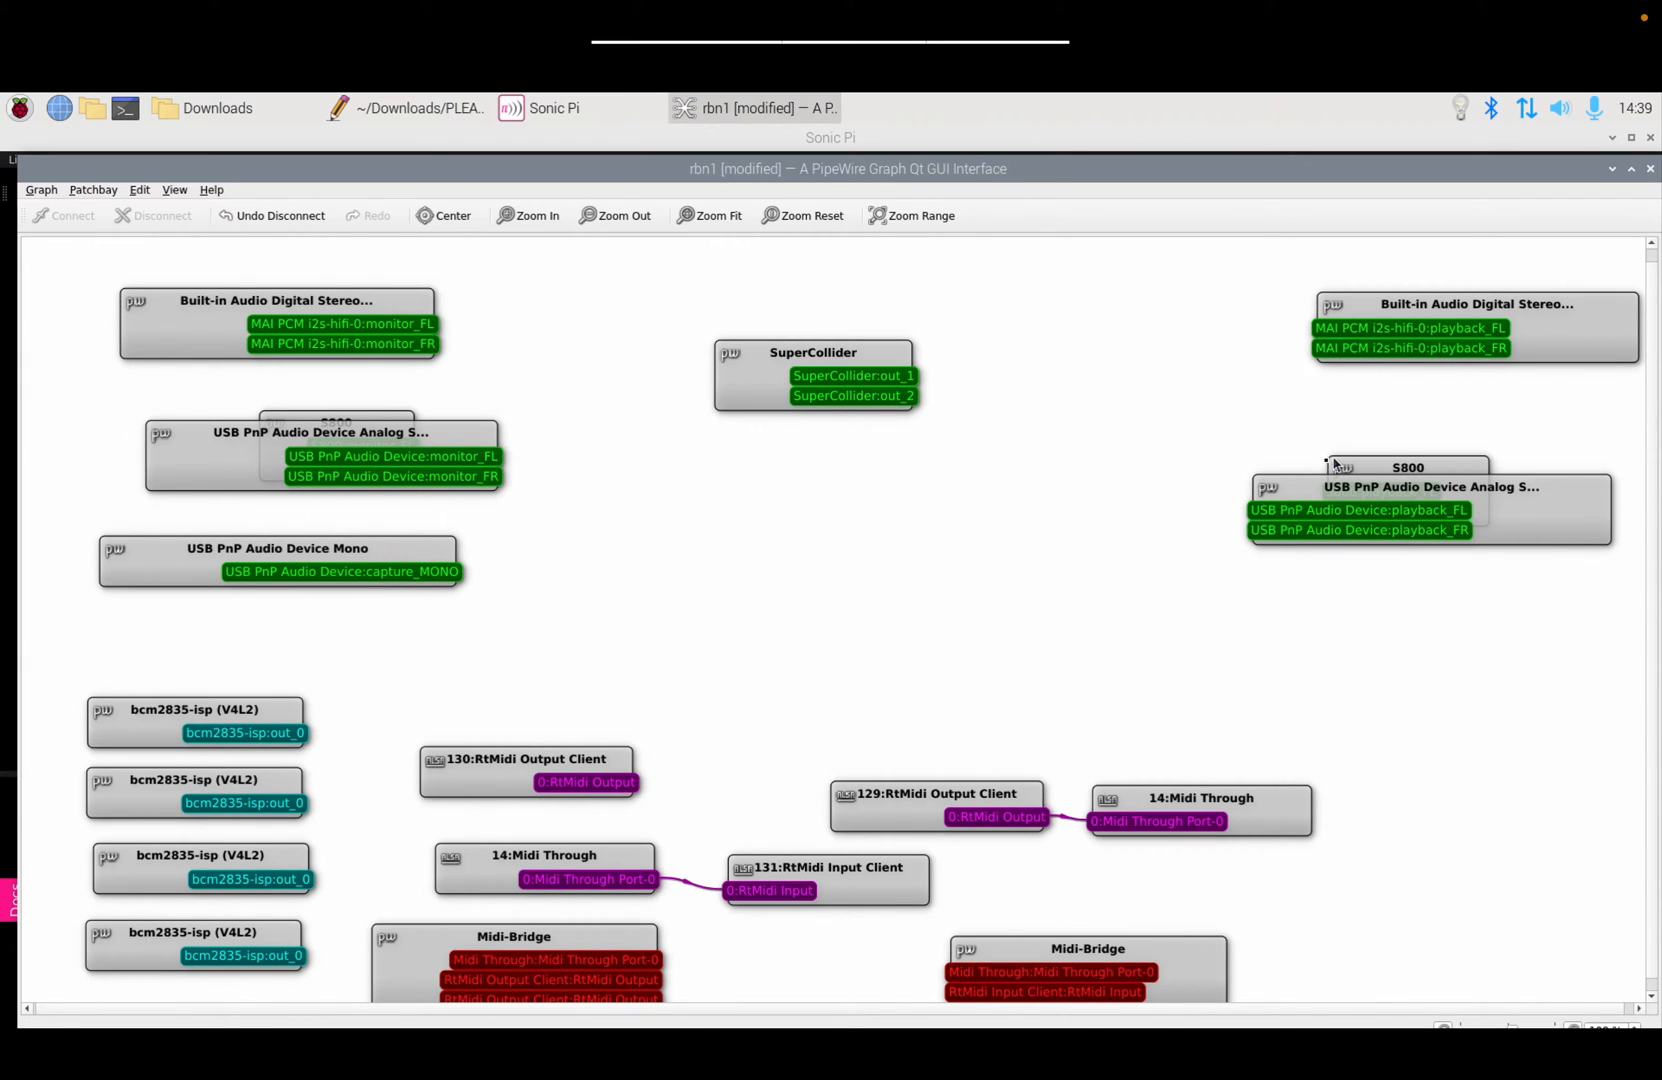
Step: Move the USB PnP playback, monitor and Mono nodes clear of the S800 nodes
{"action": "left_click", "coordinate": [1291, 507]}
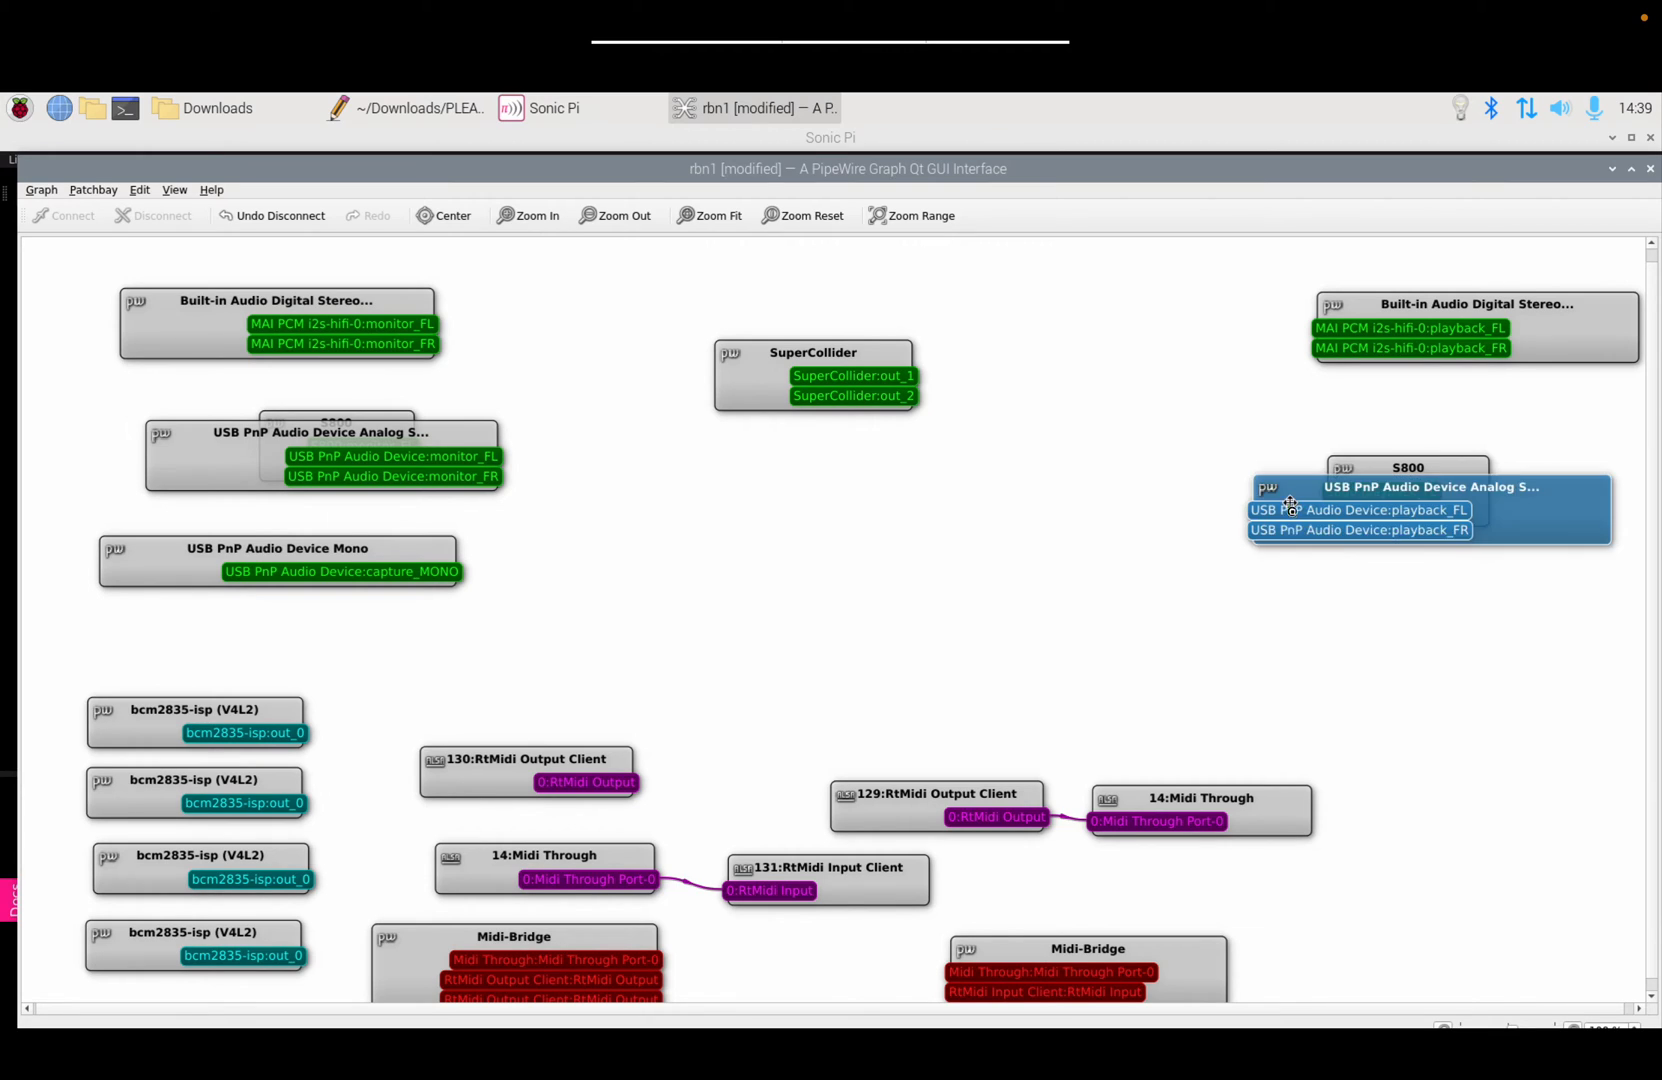
{"action": "left_click_drag", "start_coordinate": [1291, 507], "coordinate": [1318, 603]}
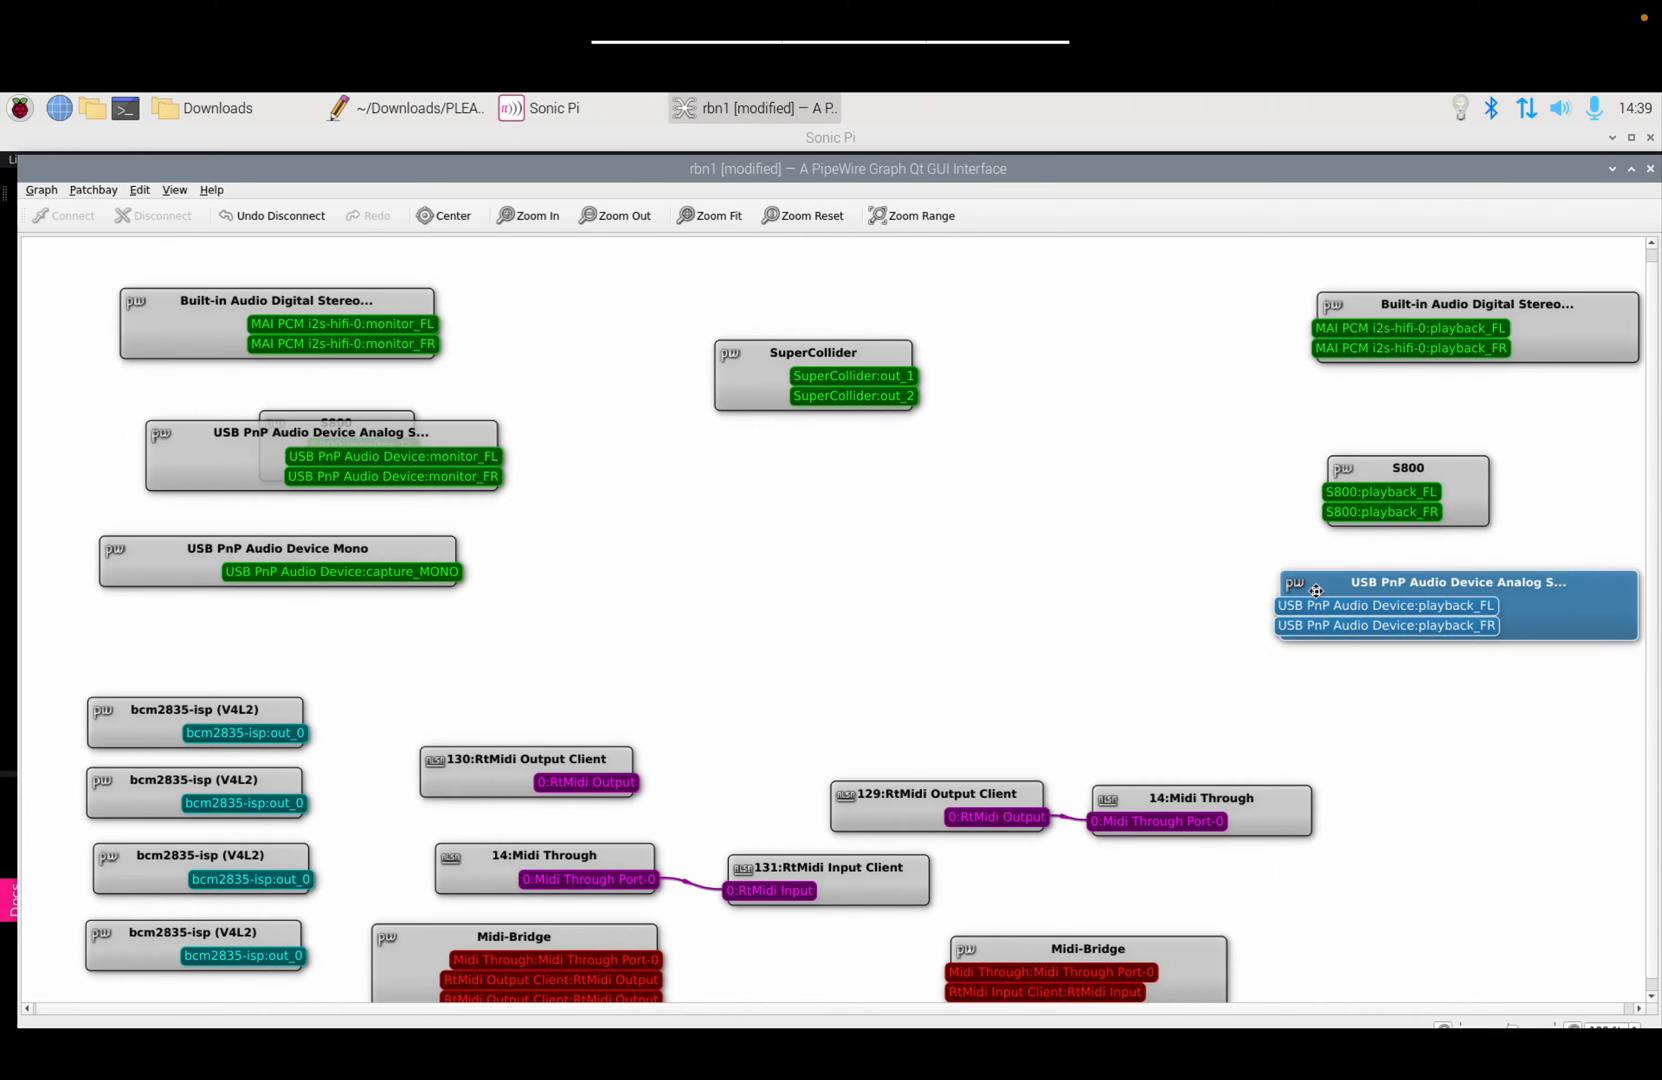
{"action": "left_click", "coordinate": [1248, 640]}
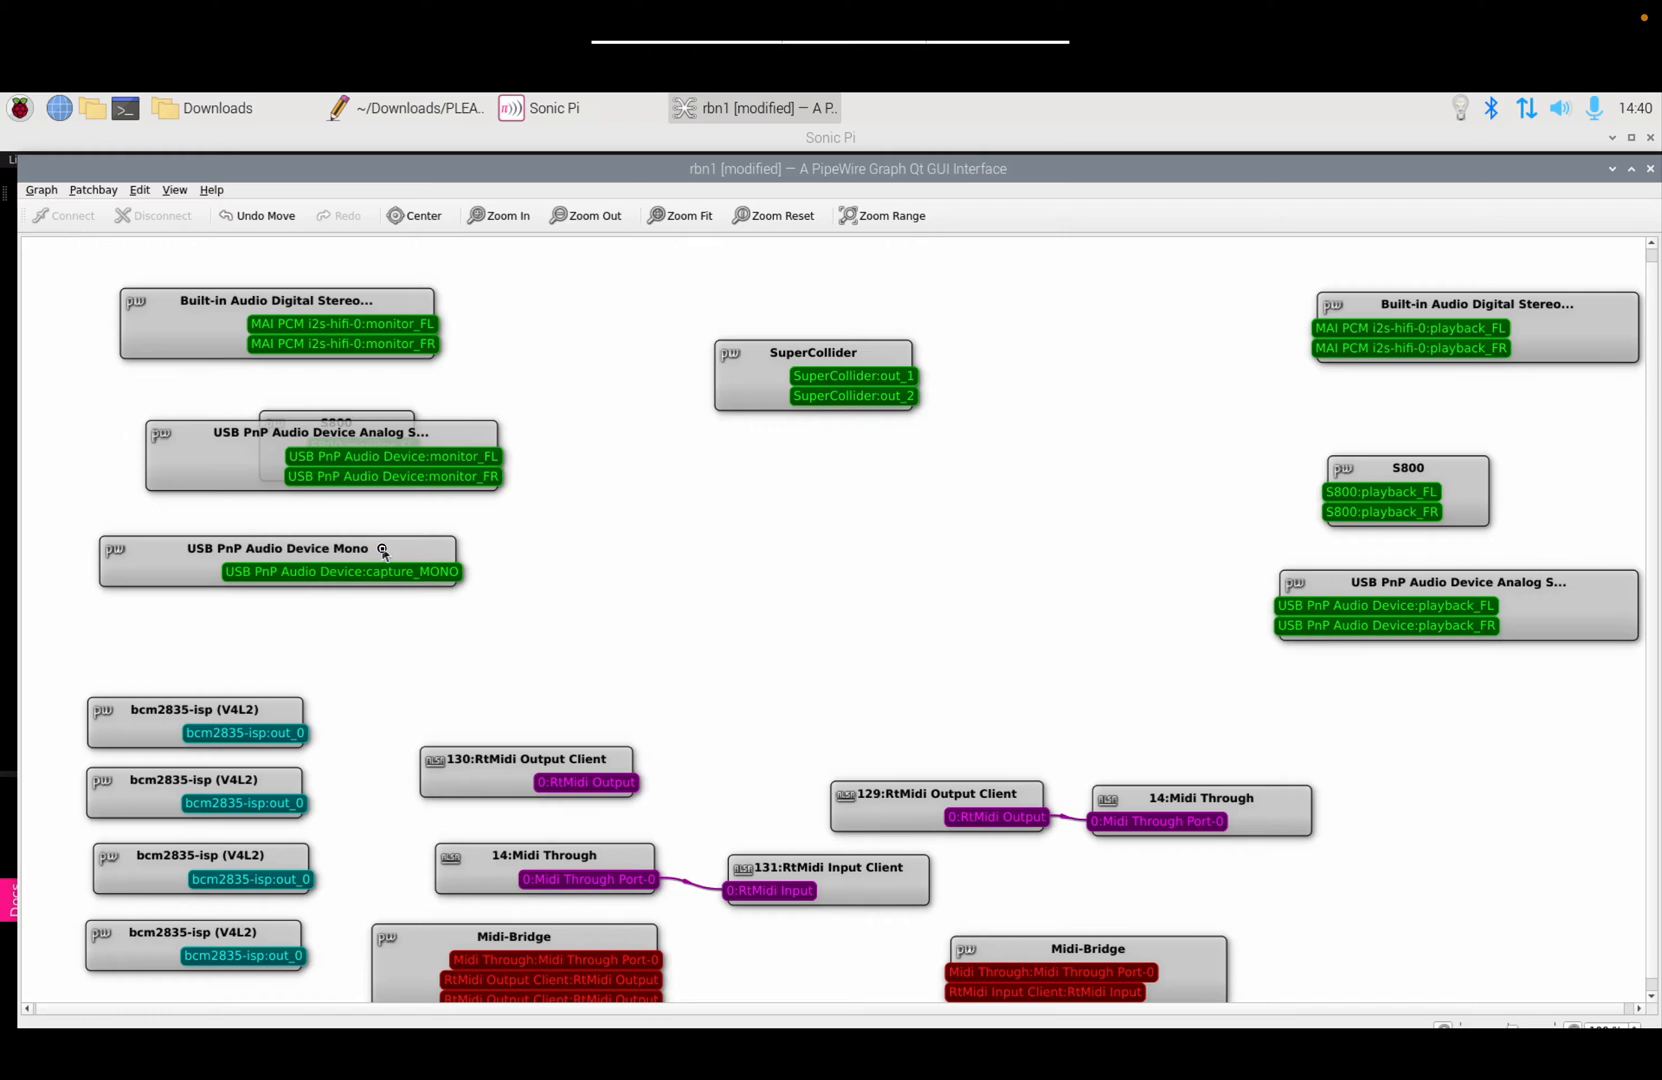
{"action": "left_click_drag", "start_coordinate": [379, 548], "coordinate": [773, 519]}
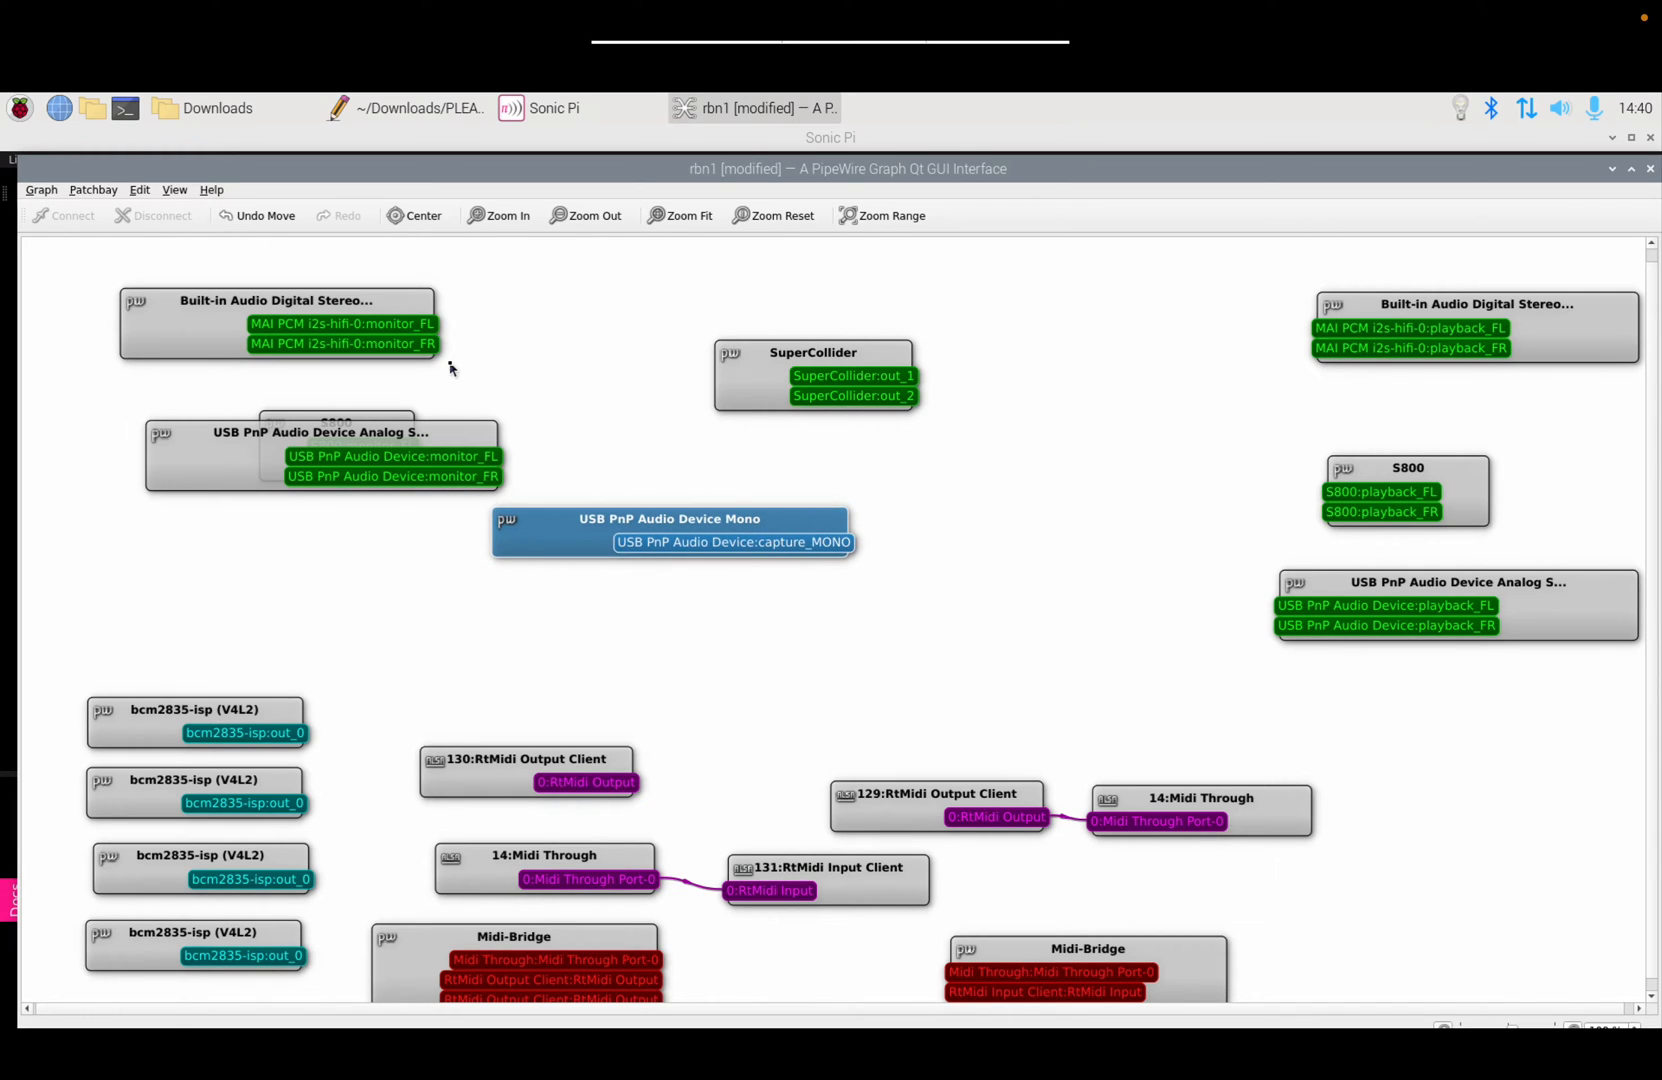
{"action": "left_click_drag", "start_coordinate": [453, 432], "coordinate": [376, 521]}
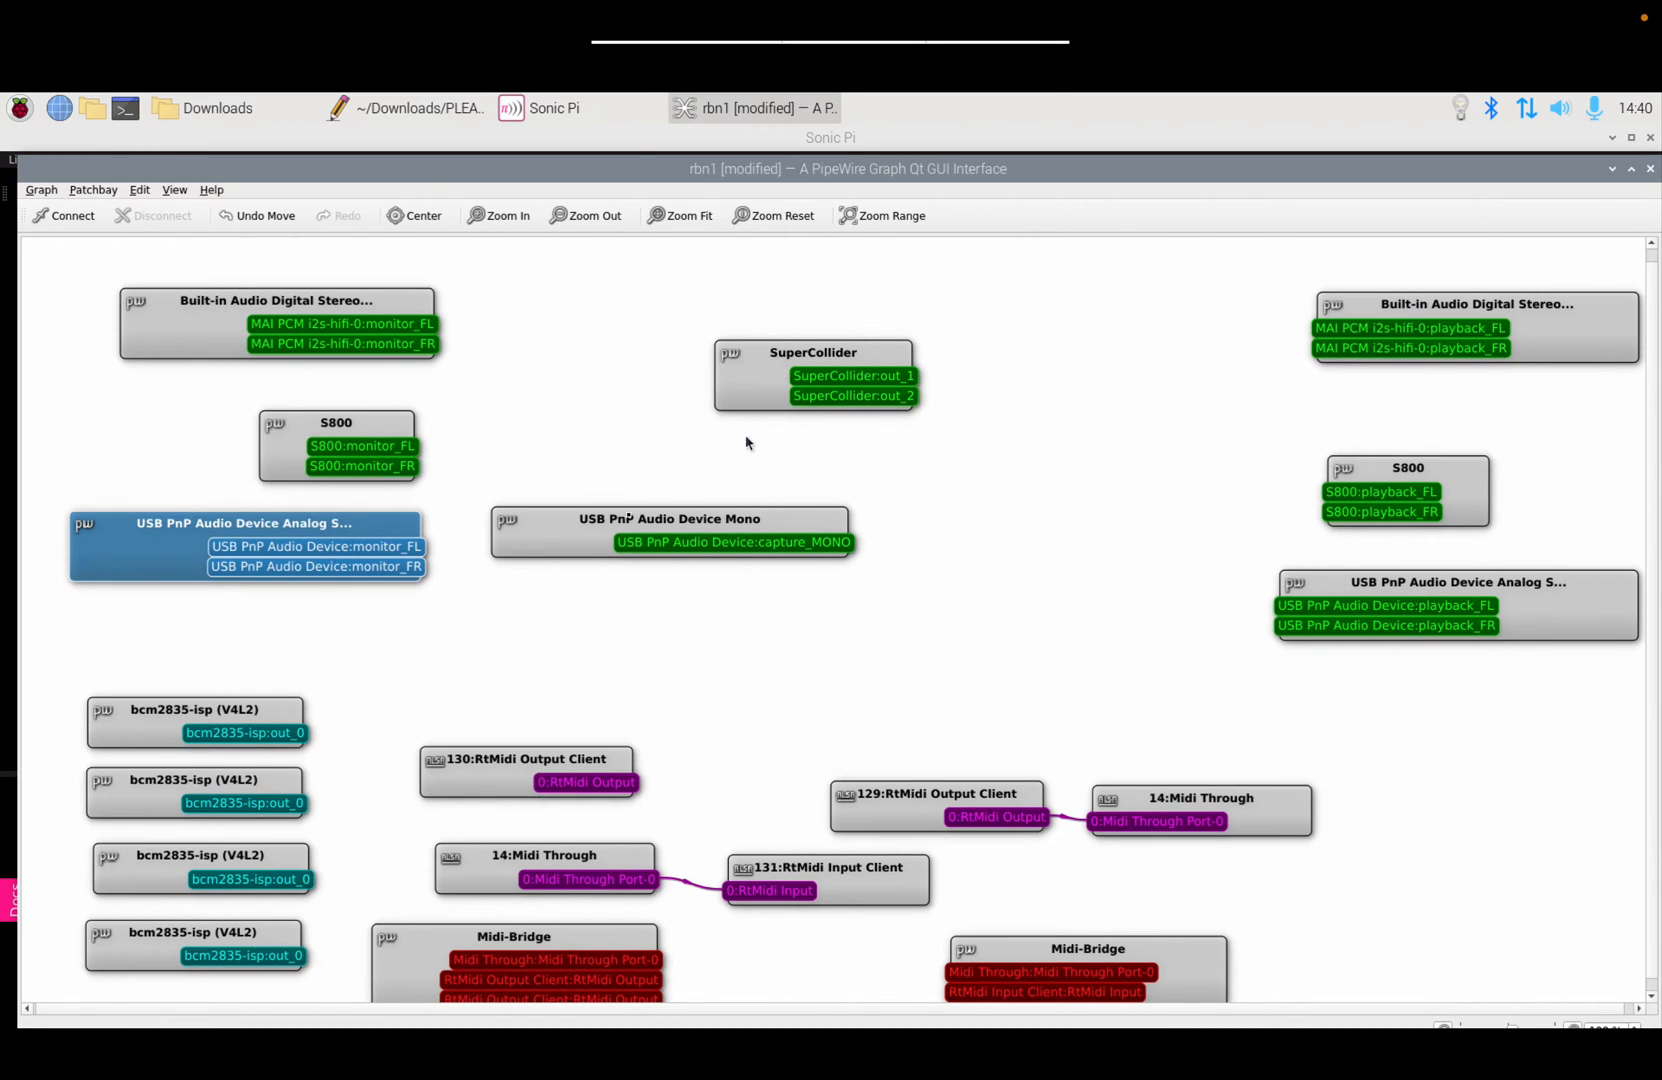
{"action": "left_click_drag", "start_coordinate": [566, 532], "coordinate": [429, 635]}
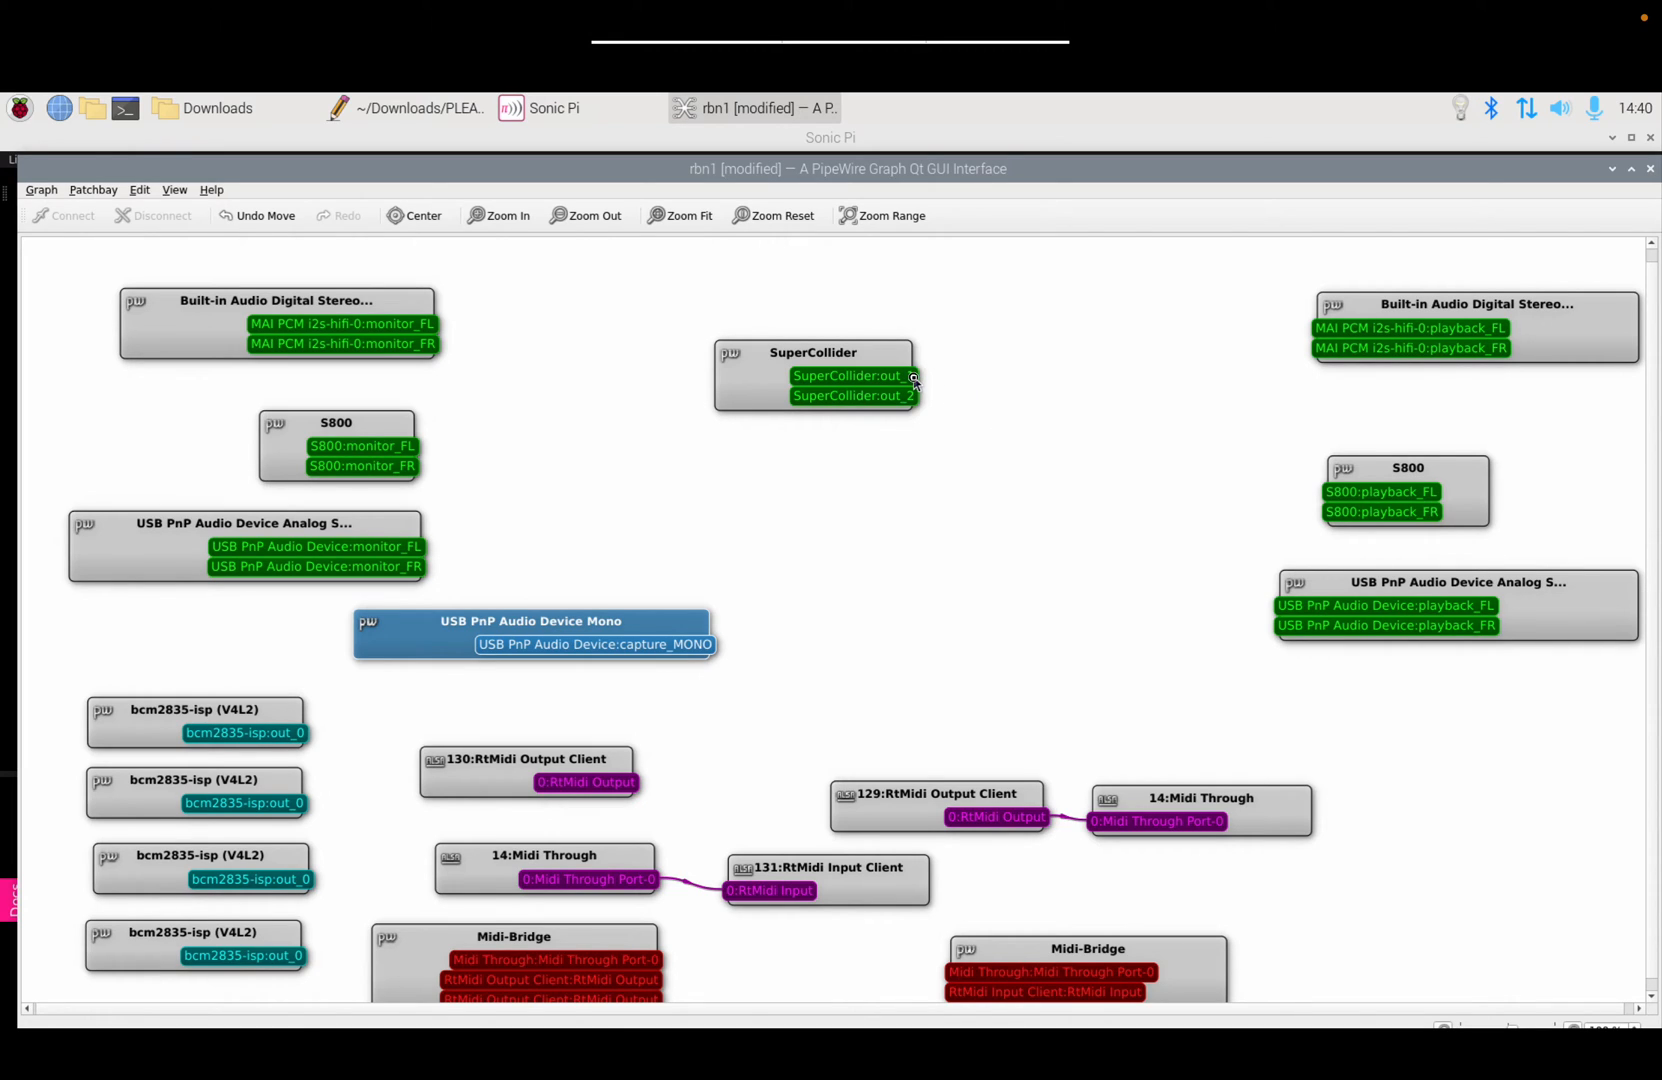
Step: Wire SuperCollider out_1/out_2 to USB PnP playback_FL/FR and show the output-device list
{"action": "left_click_drag", "start_coordinate": [914, 376], "coordinate": [1280, 612]}
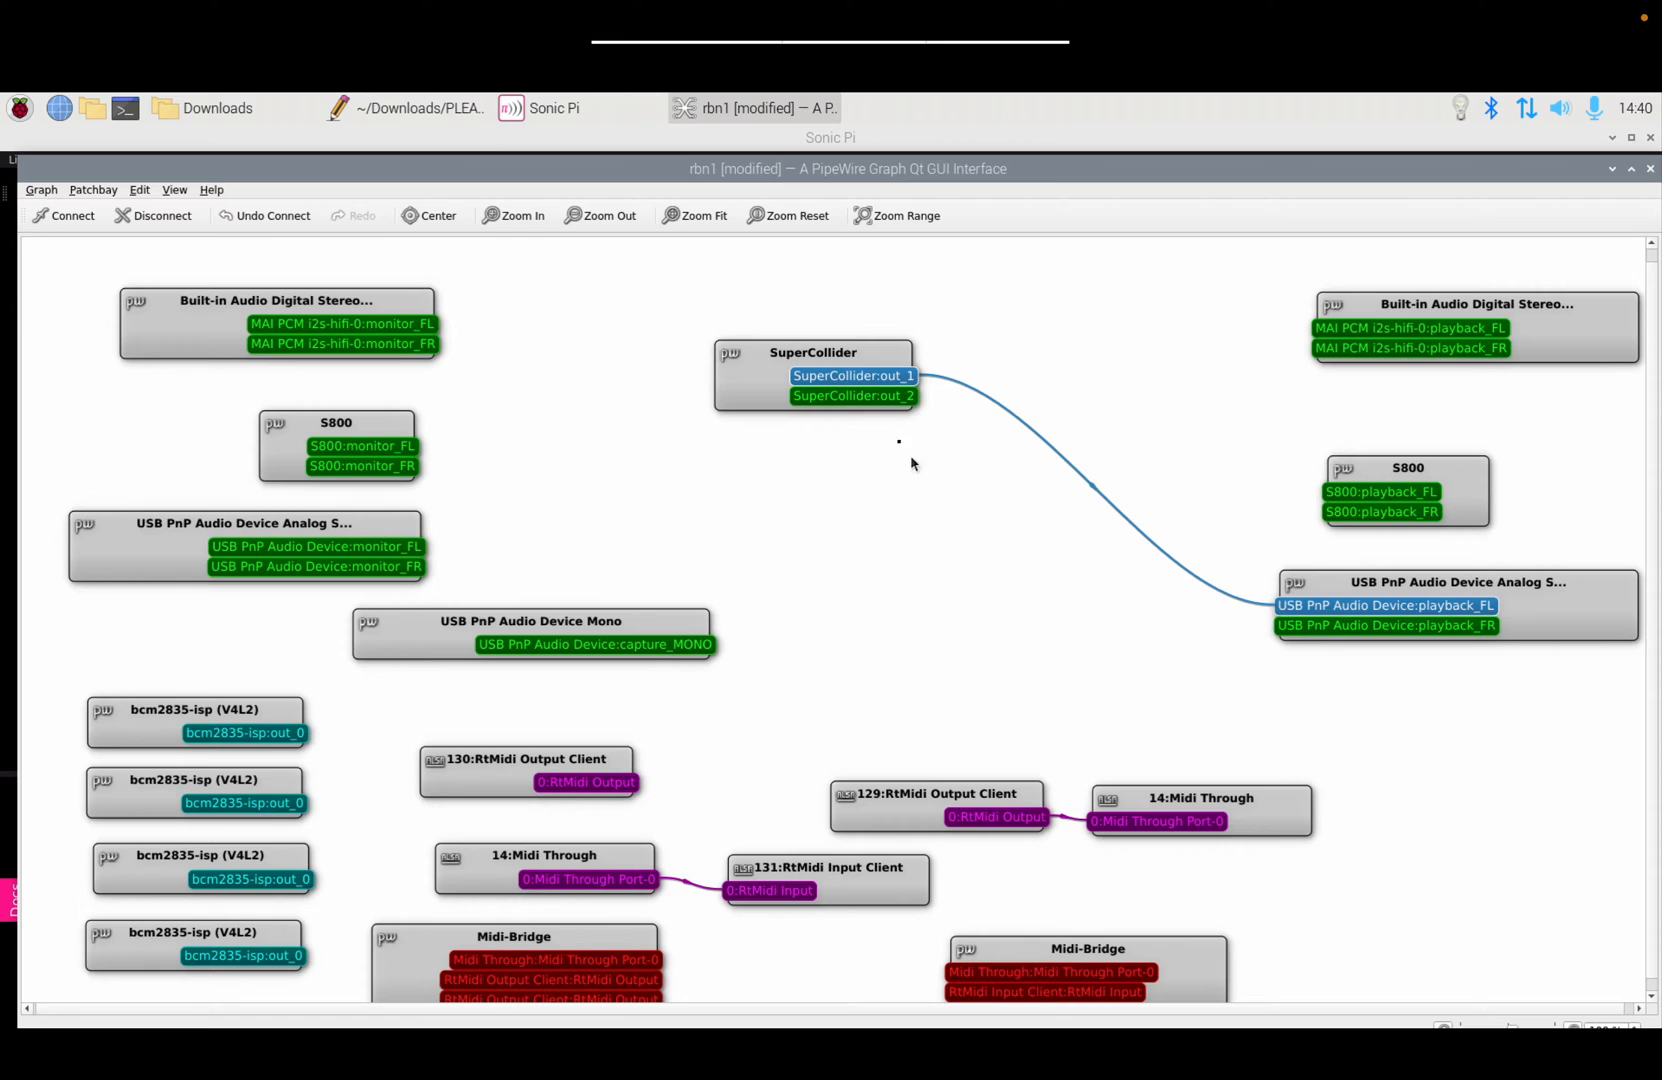
{"action": "left_click_drag", "start_coordinate": [916, 397], "coordinate": [1293, 637]}
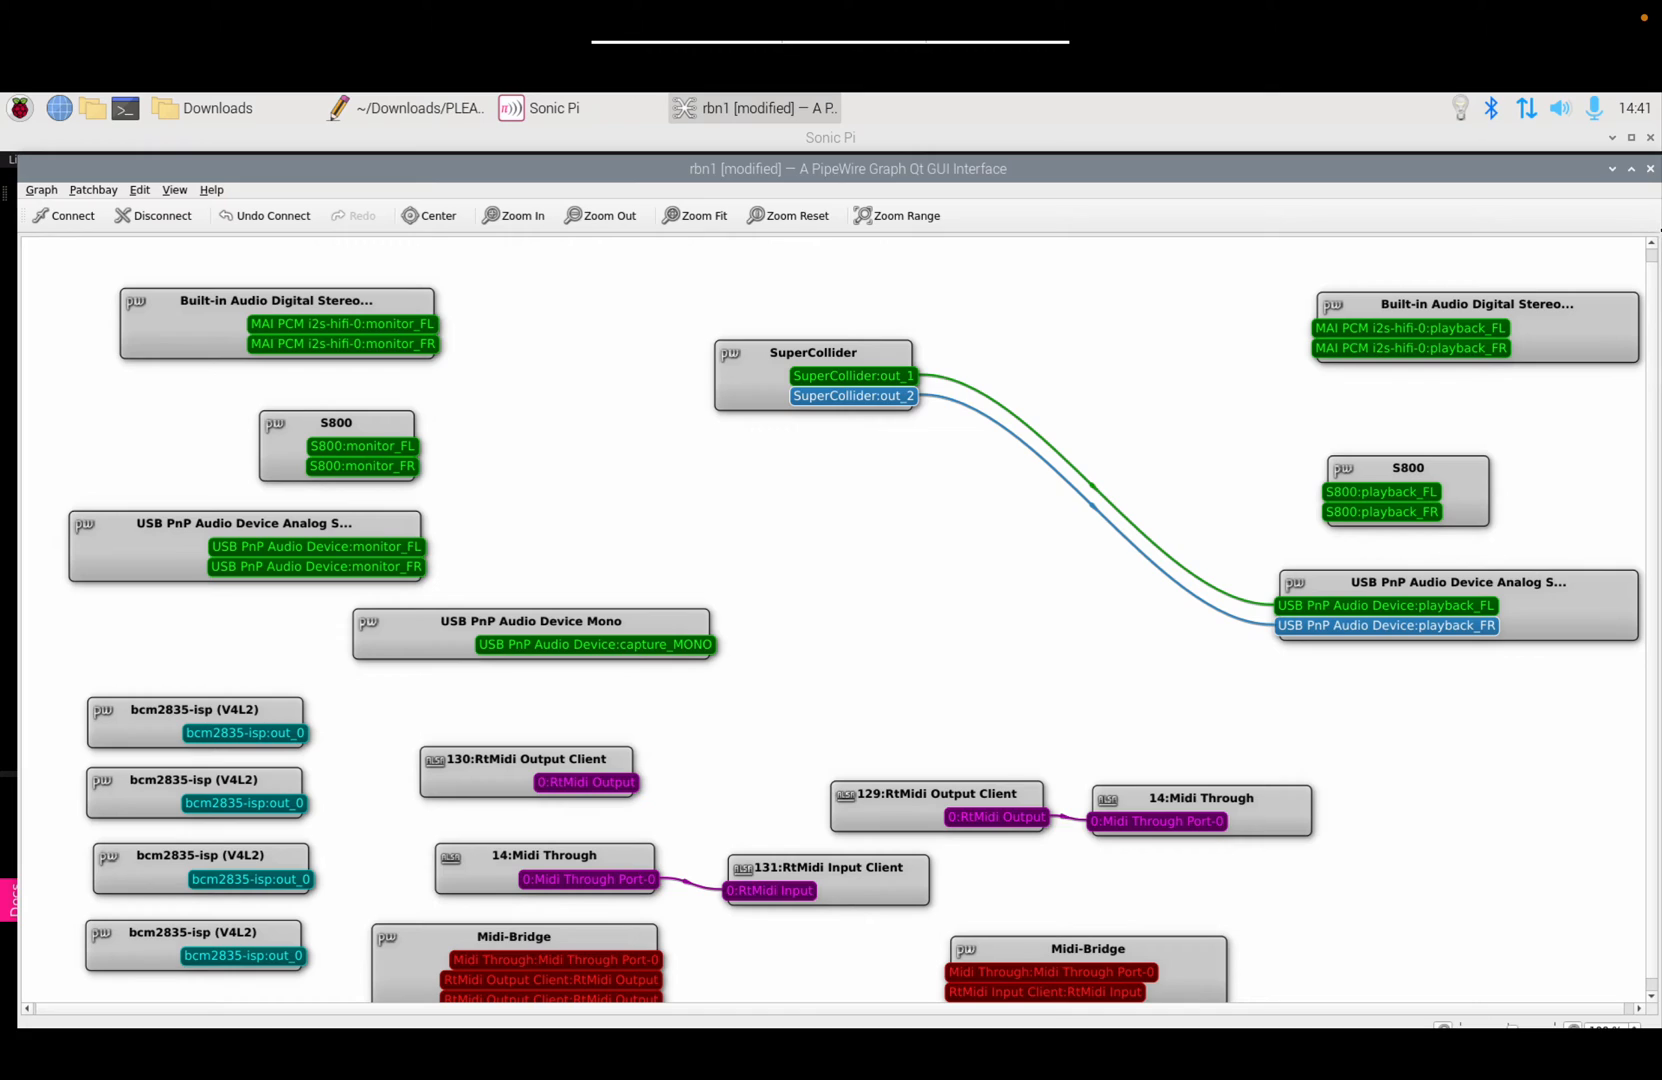
{"action": "right_click", "coordinate": [1563, 118]}
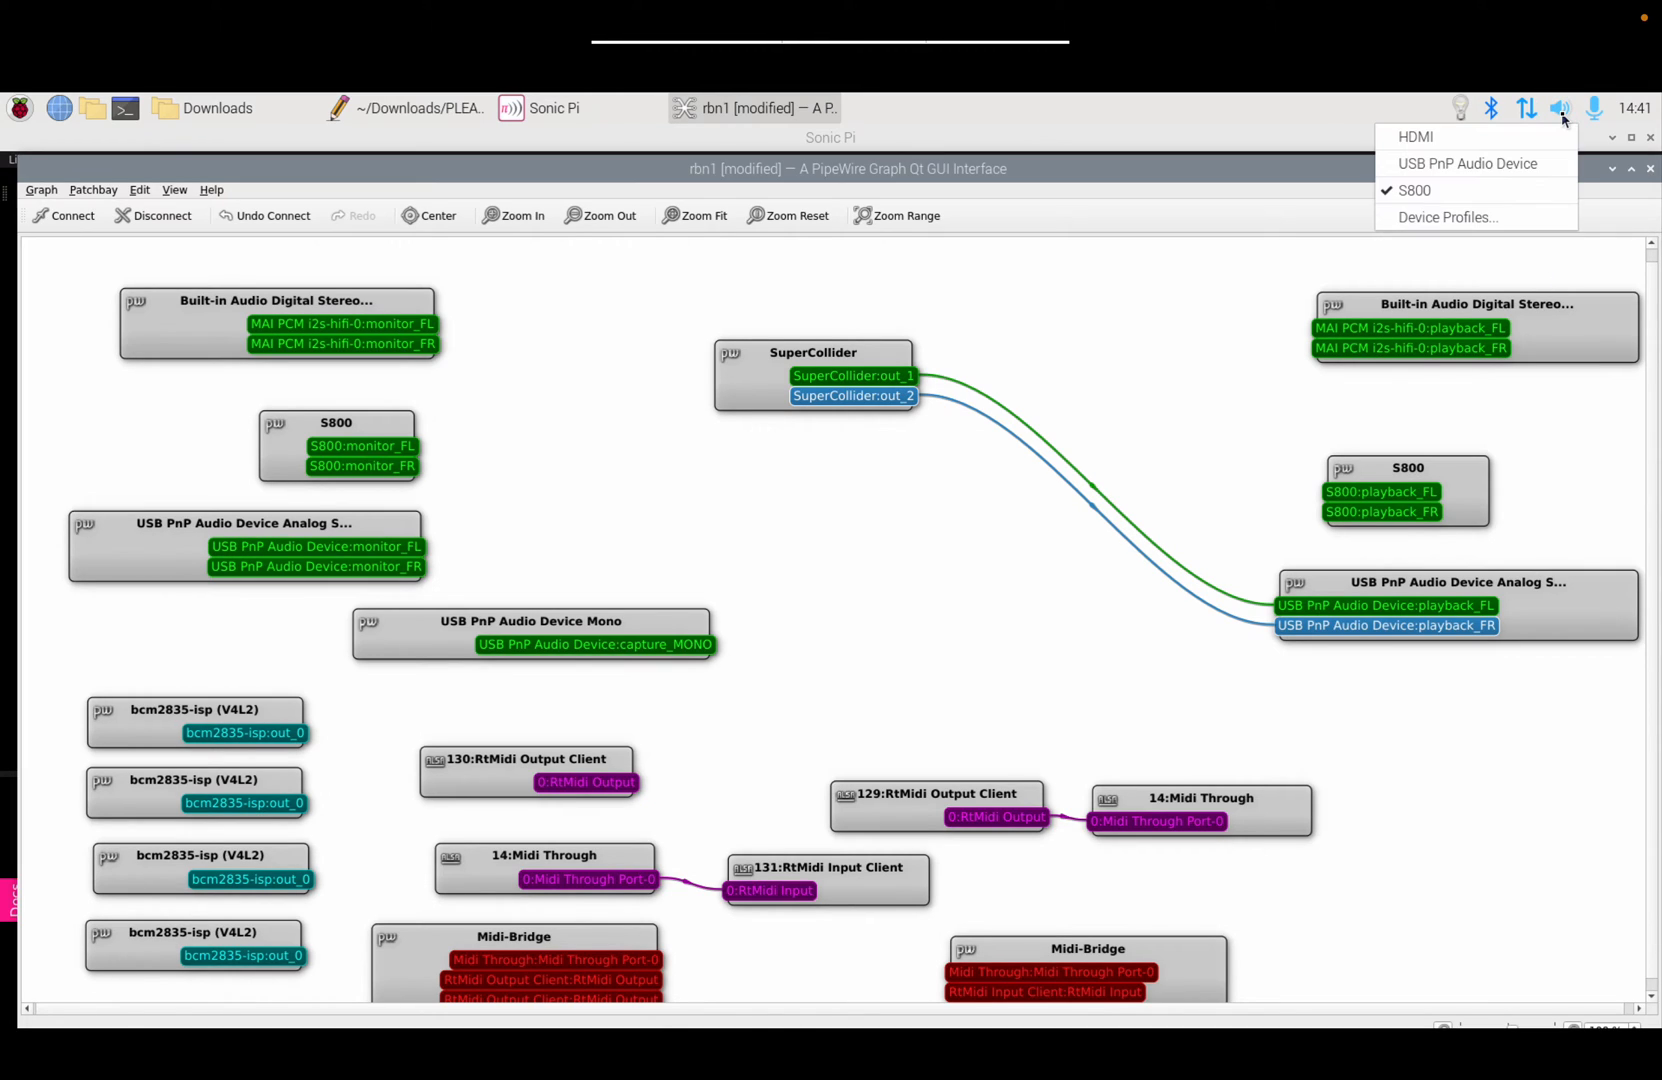
Step: Switch system audio output to the USB PnP Audio Device and lower its volume slightly
{"action": "left_click", "coordinate": [1507, 163]}
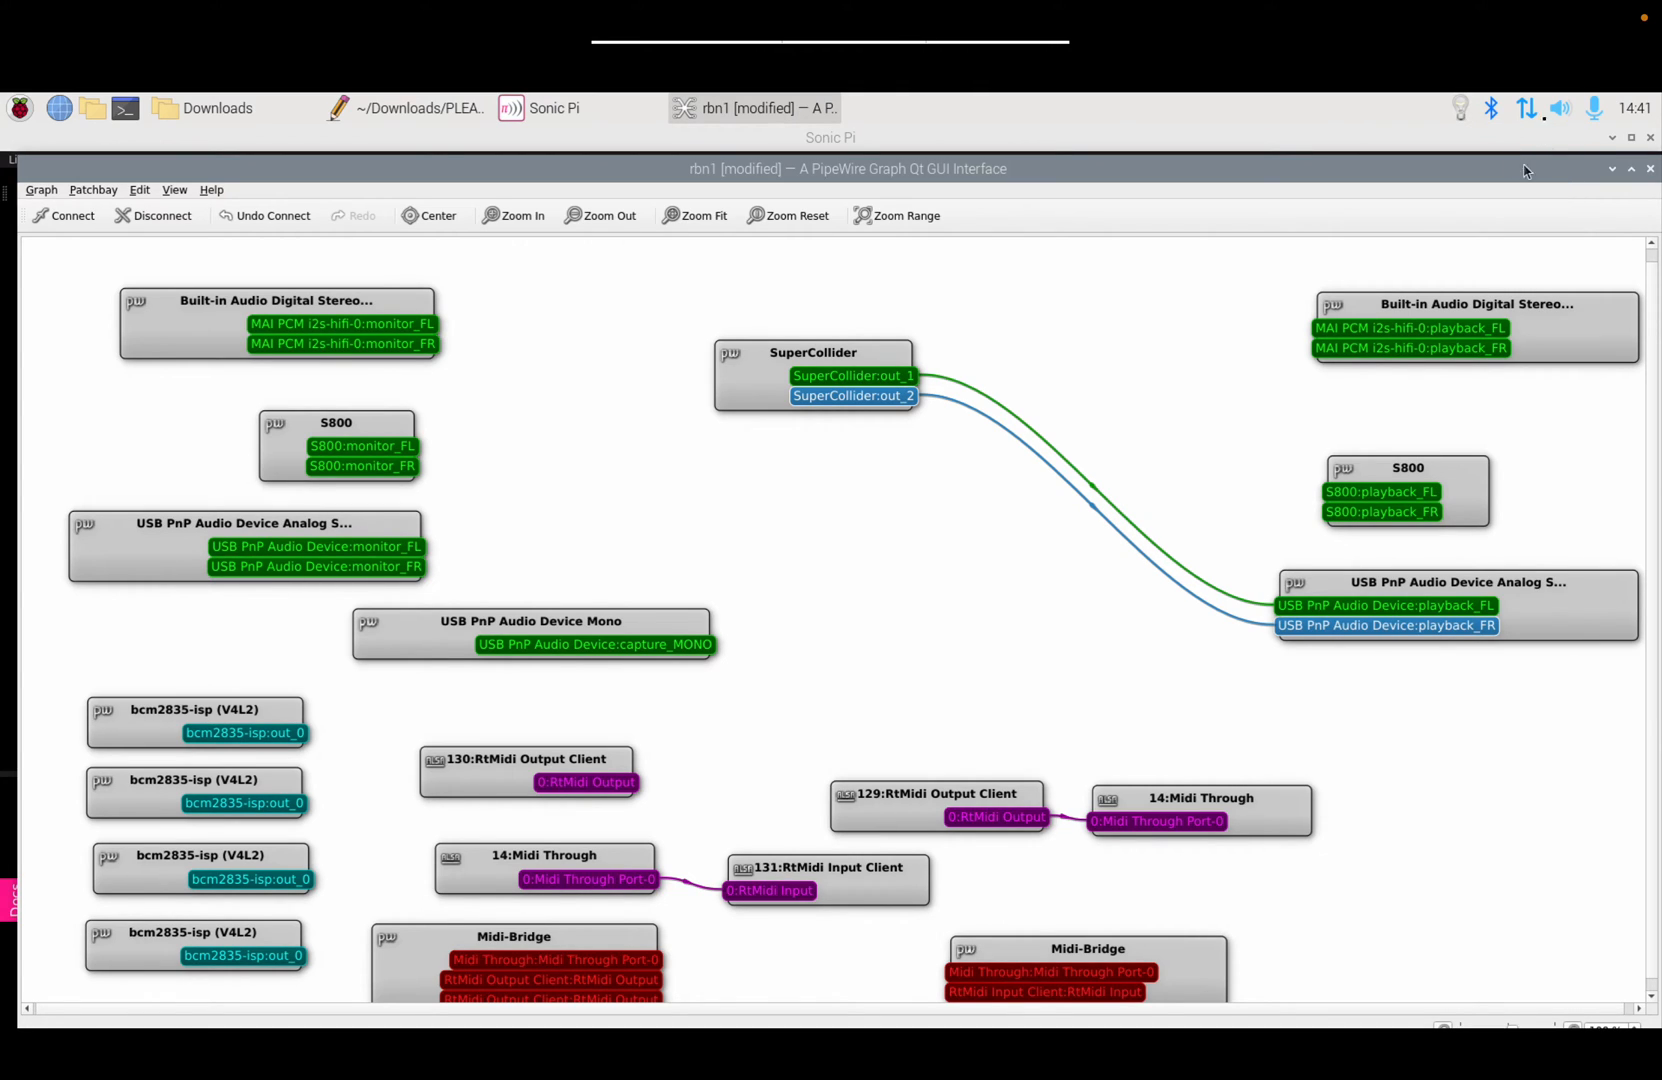
{"action": "left_click", "coordinate": [1561, 106]}
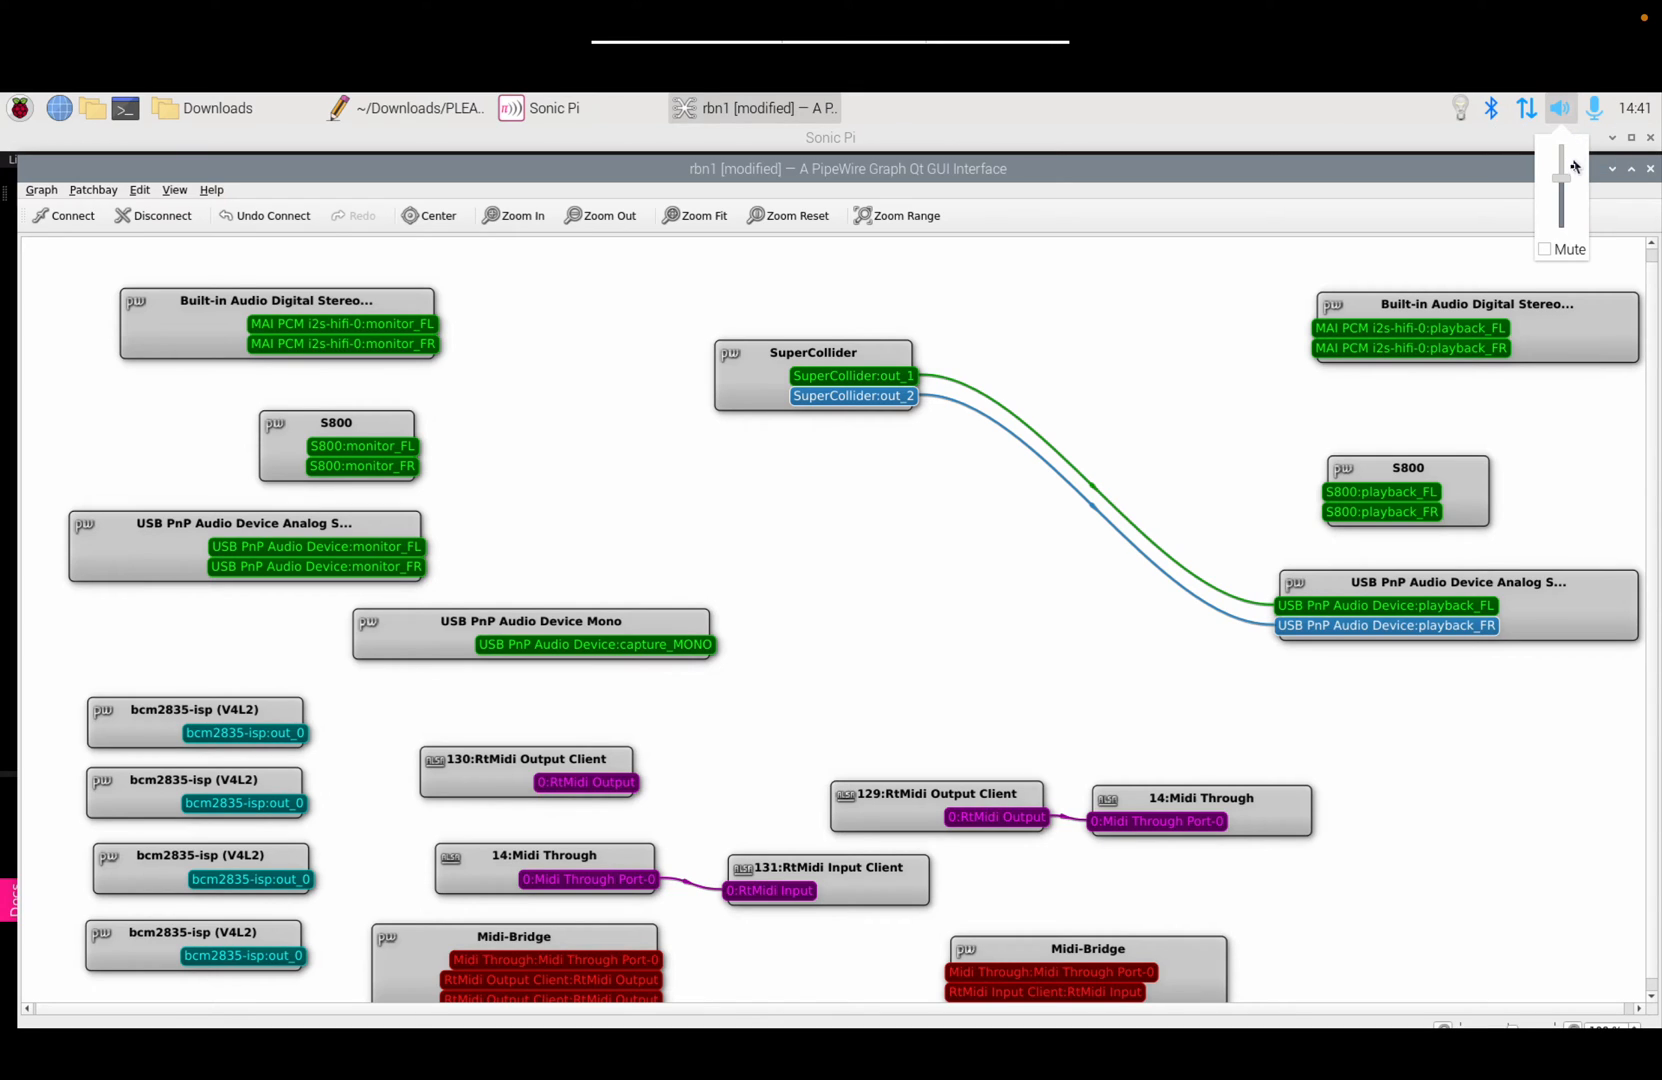
{"action": "left_click_drag", "start_coordinate": [1563, 182], "coordinate": [1569, 231]}
Step: Connect SuperCollider out_1 and out_2 to S800 playback_FL and playback_FR
{"action": "left_click", "coordinate": [905, 378]}
{"action": "left_click_drag", "start_coordinate": [905, 378], "coordinate": [1344, 500]}
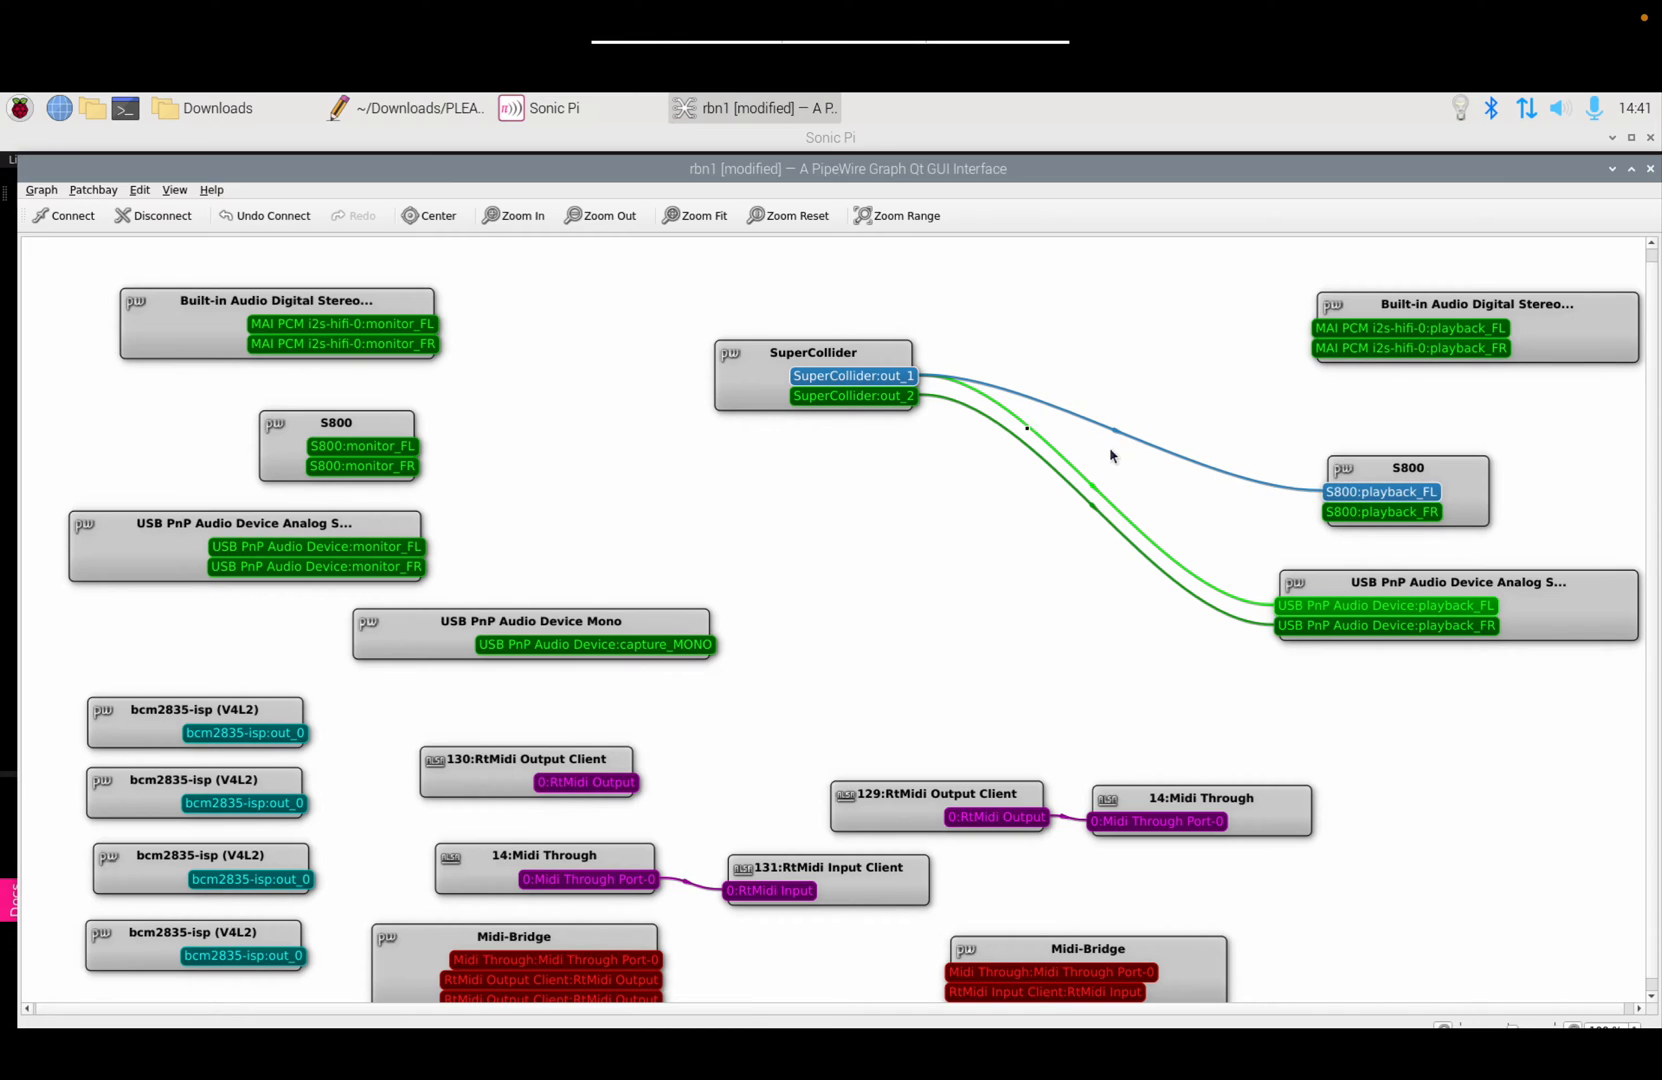
{"action": "left_click_drag", "start_coordinate": [905, 397], "coordinate": [1341, 517]}
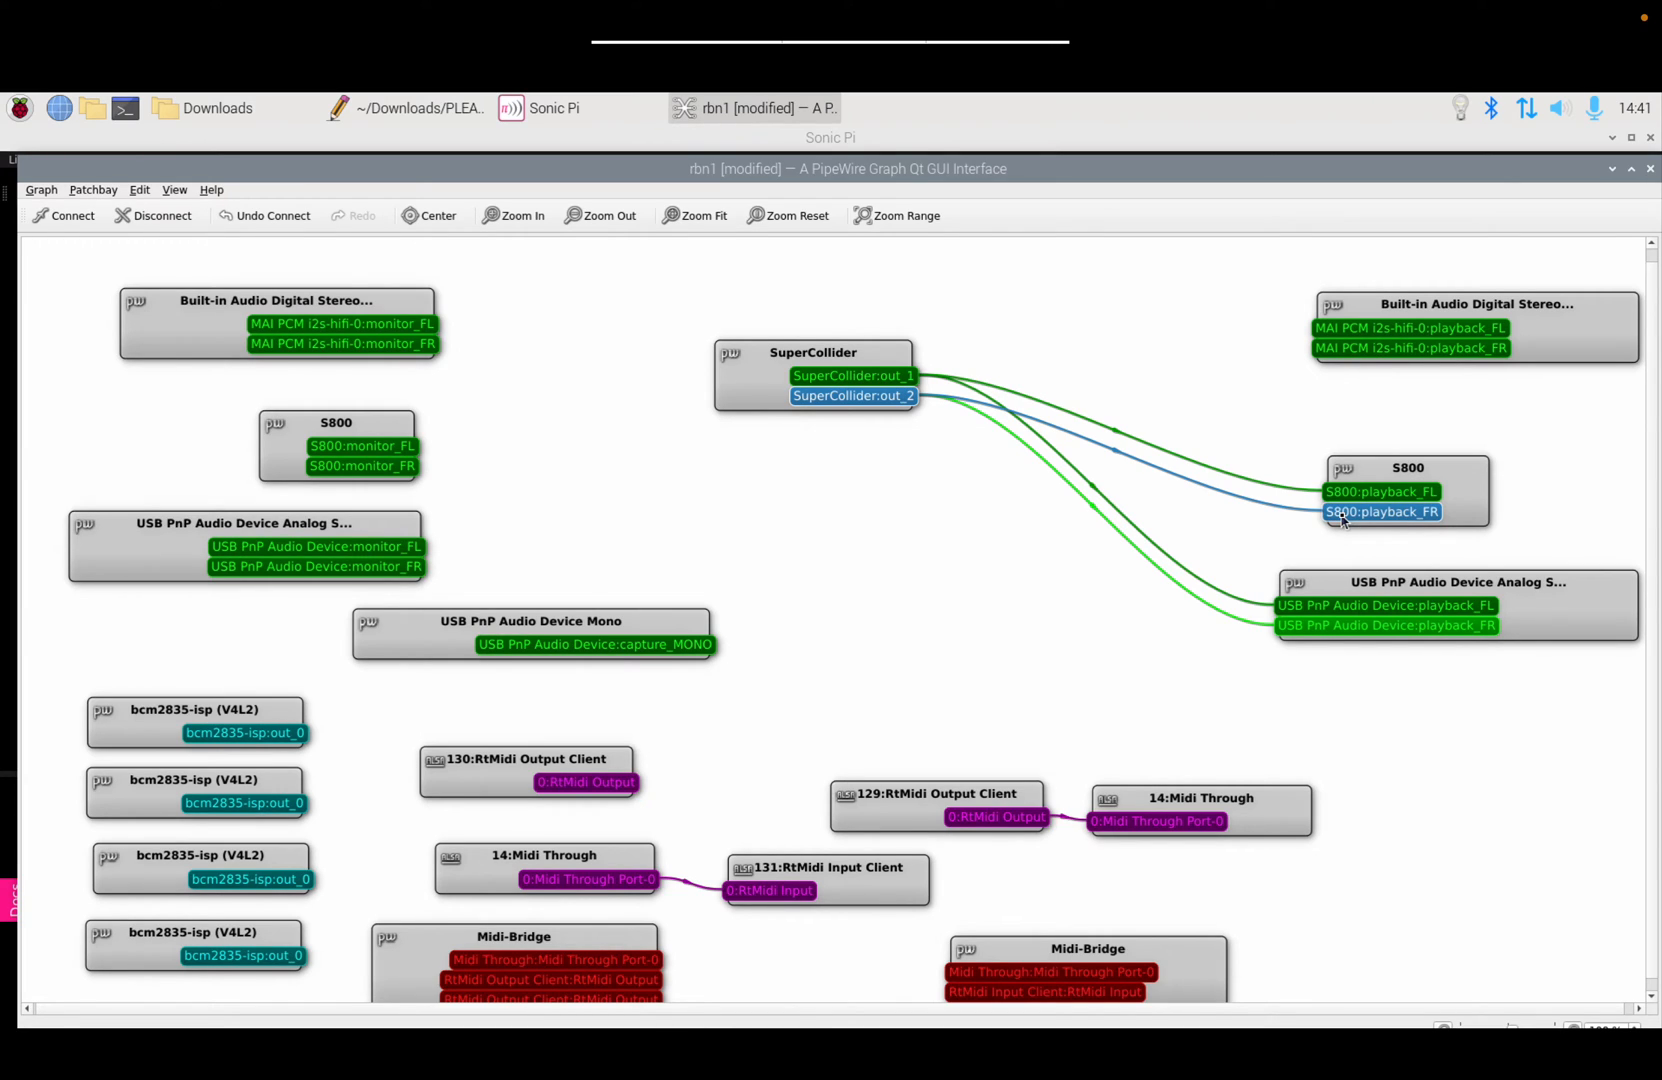
Step: Switch system audio output back to the S800 and raise the volume
{"action": "right_click", "coordinate": [1556, 121]}
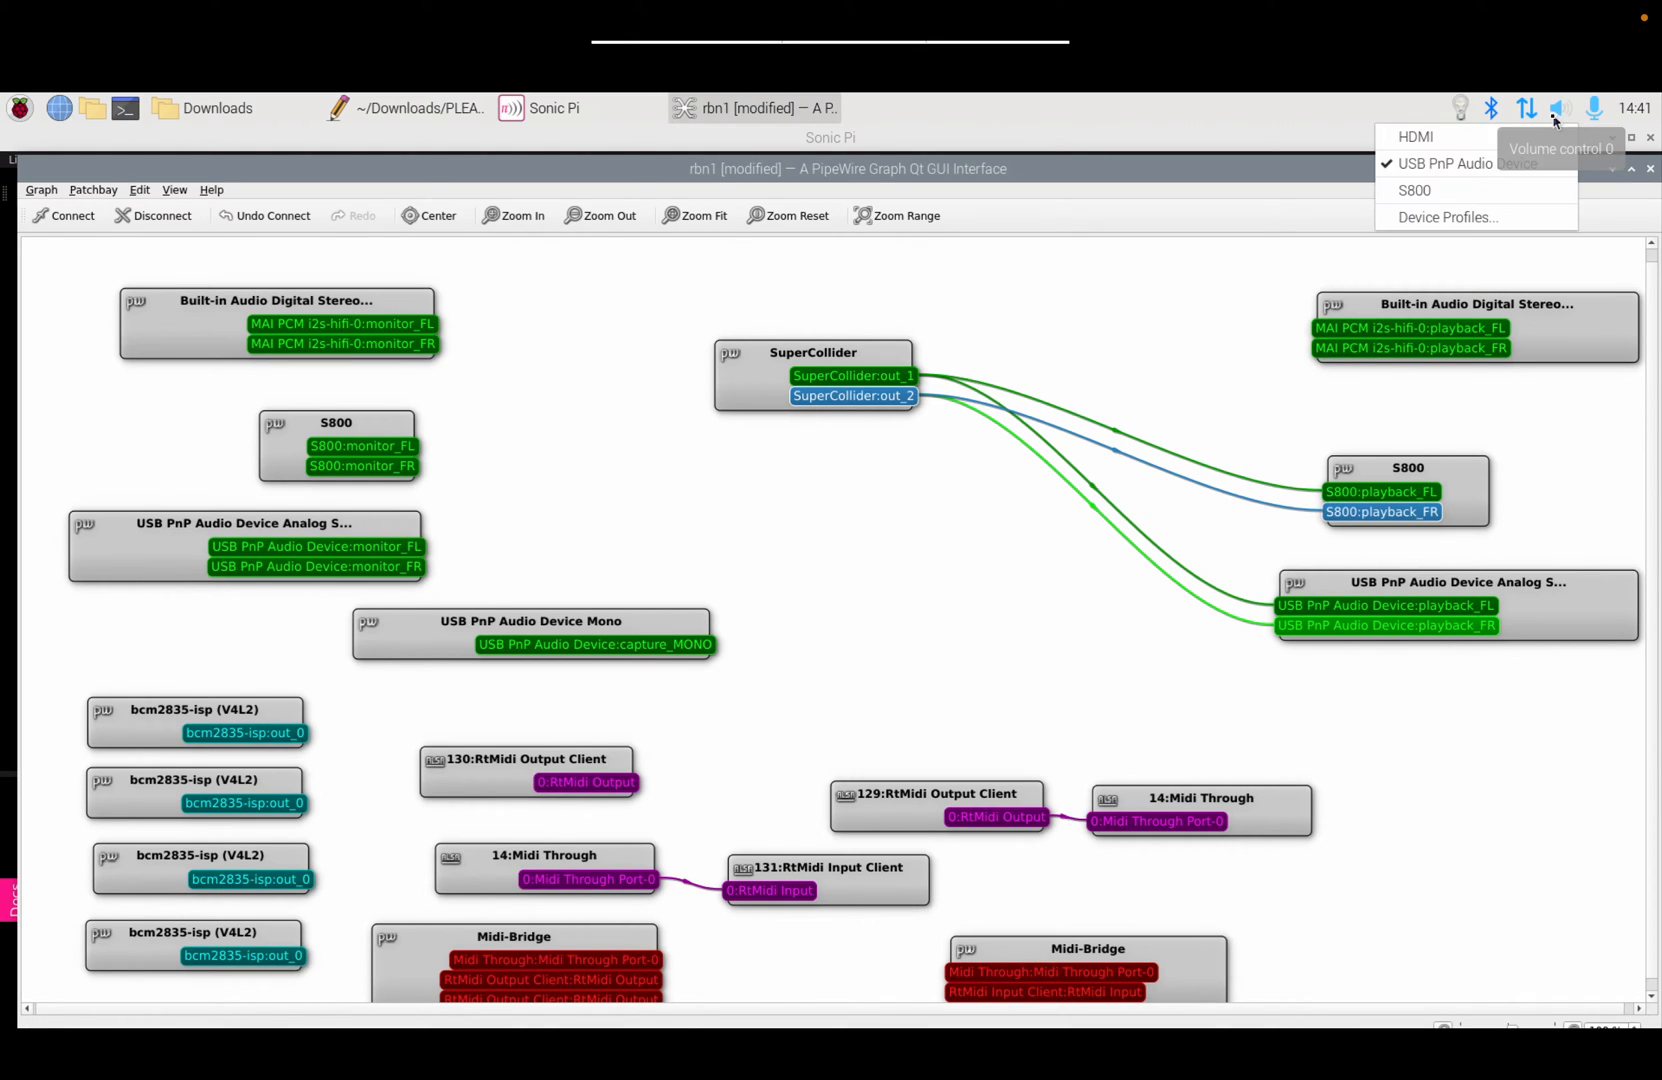
{"action": "left_click", "coordinate": [1458, 194]}
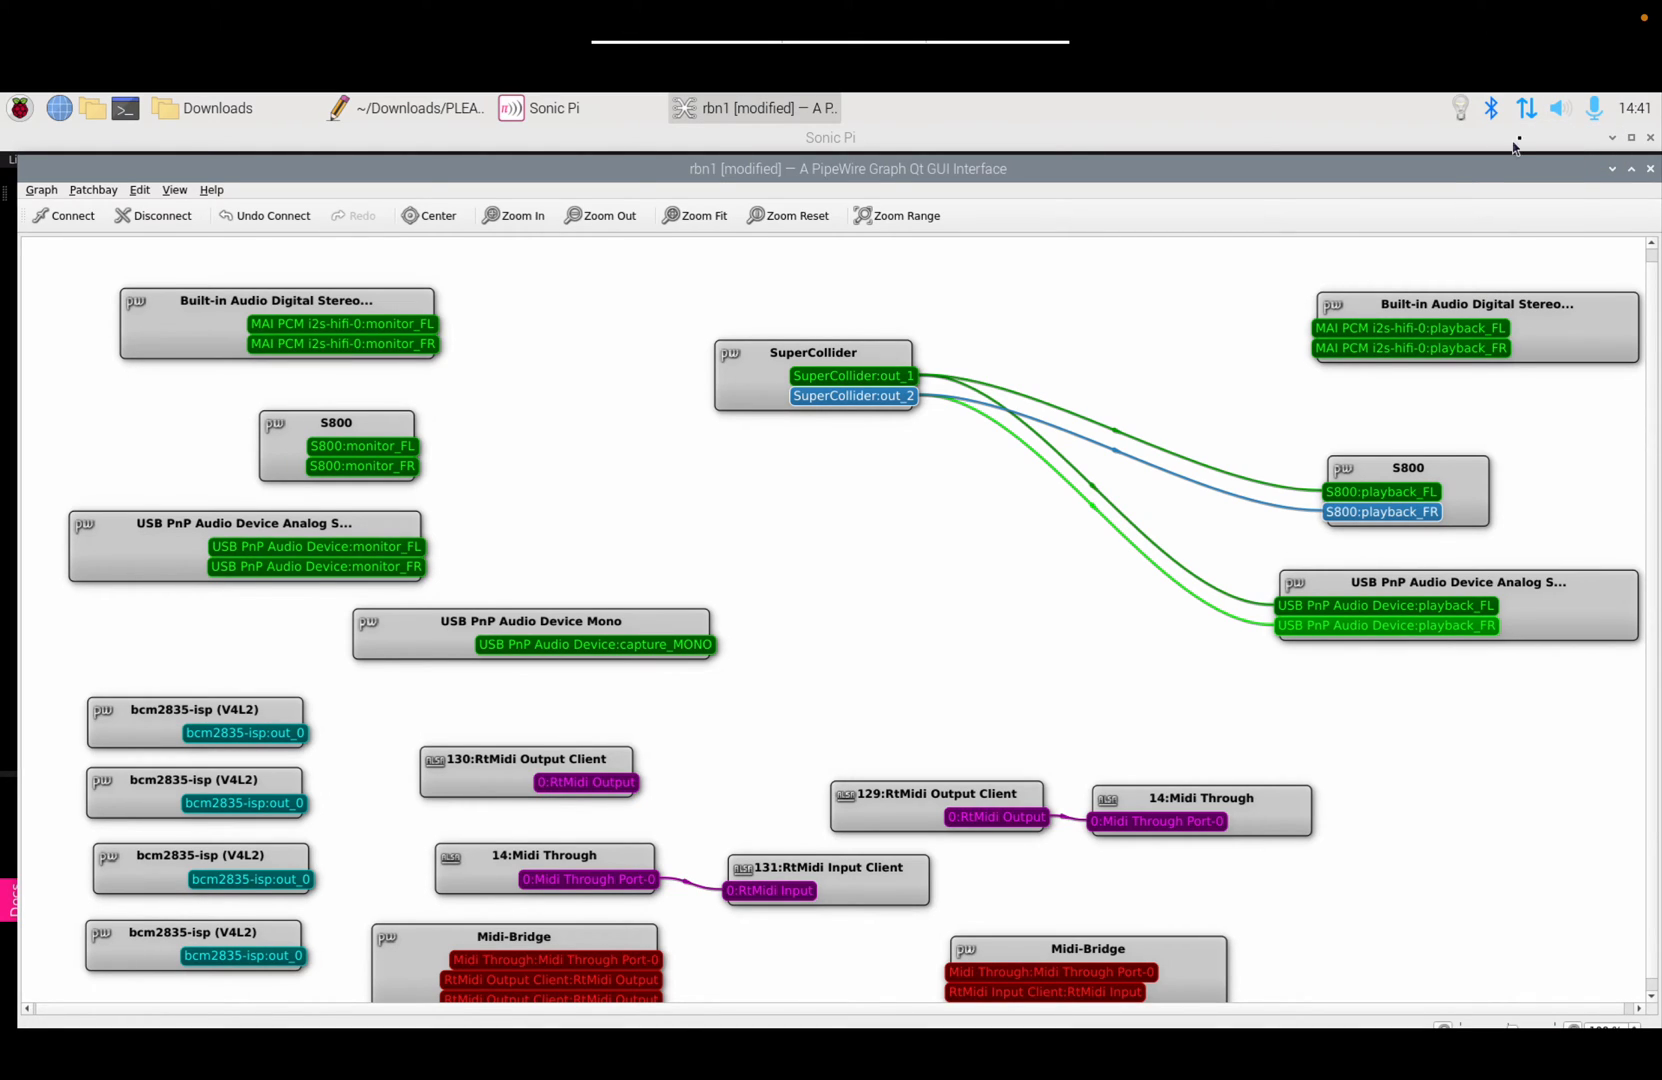
{"action": "left_click", "coordinate": [1560, 110]}
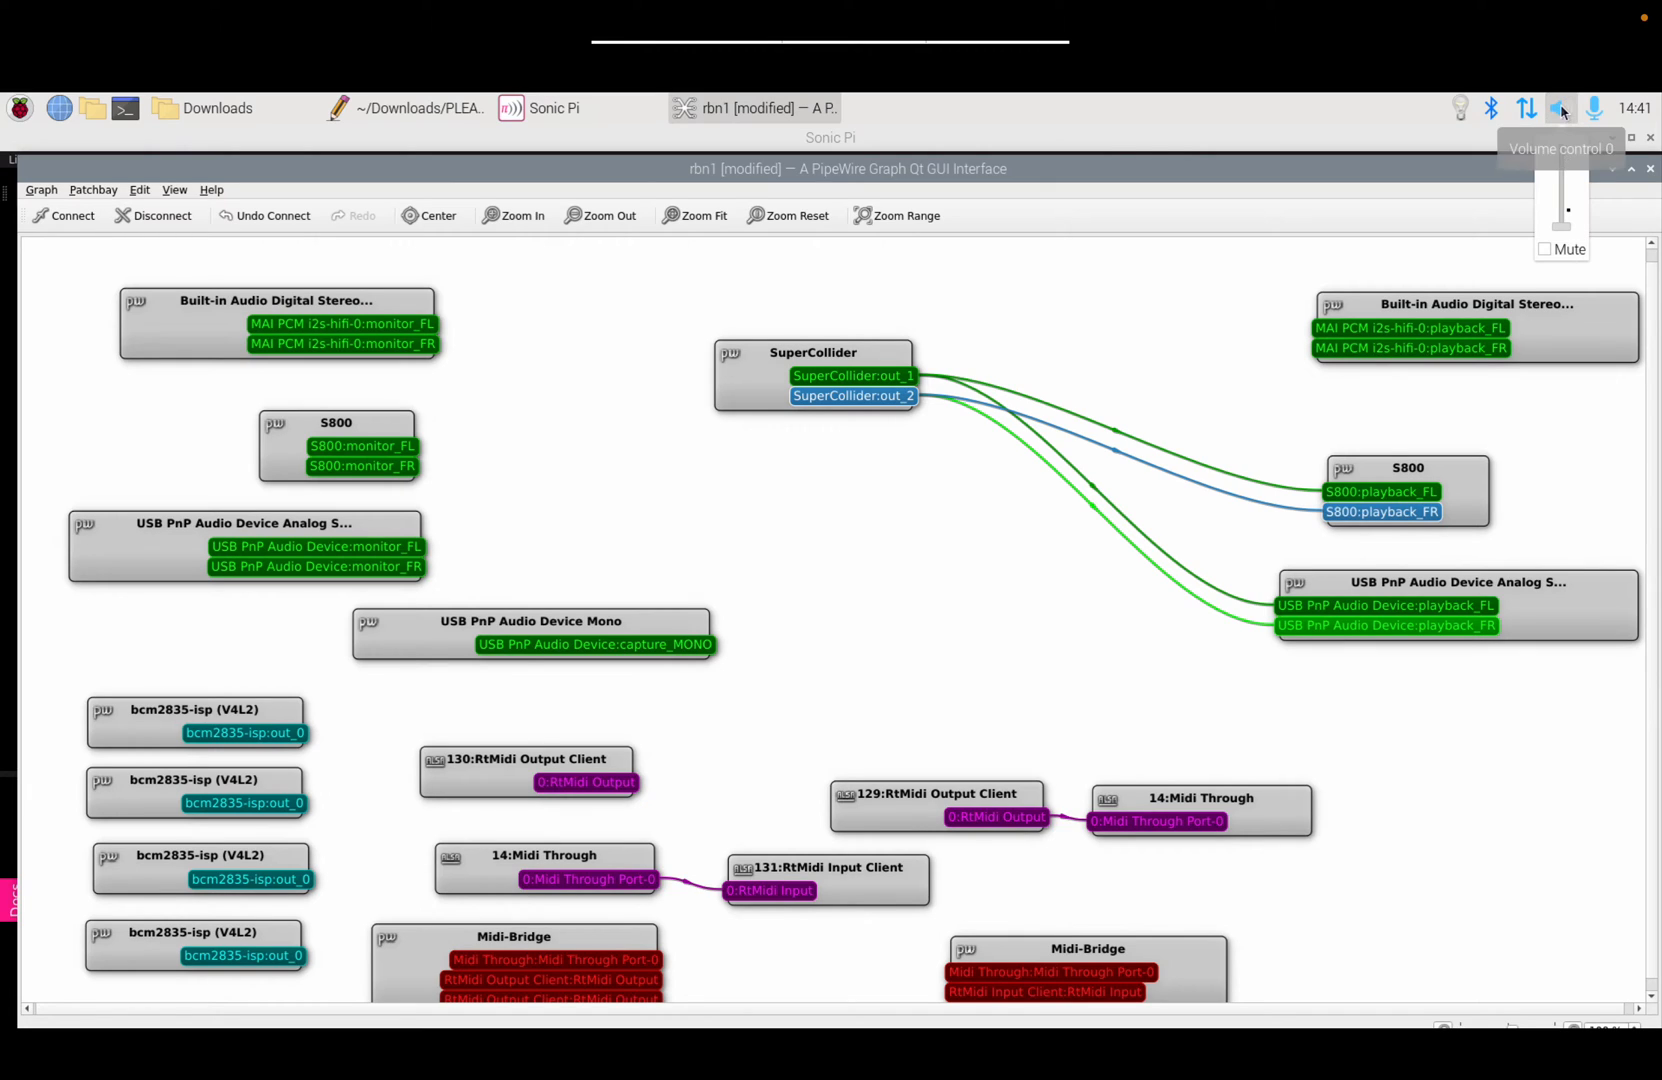
{"action": "left_click_drag", "start_coordinate": [1566, 208], "coordinate": [1561, 168]}
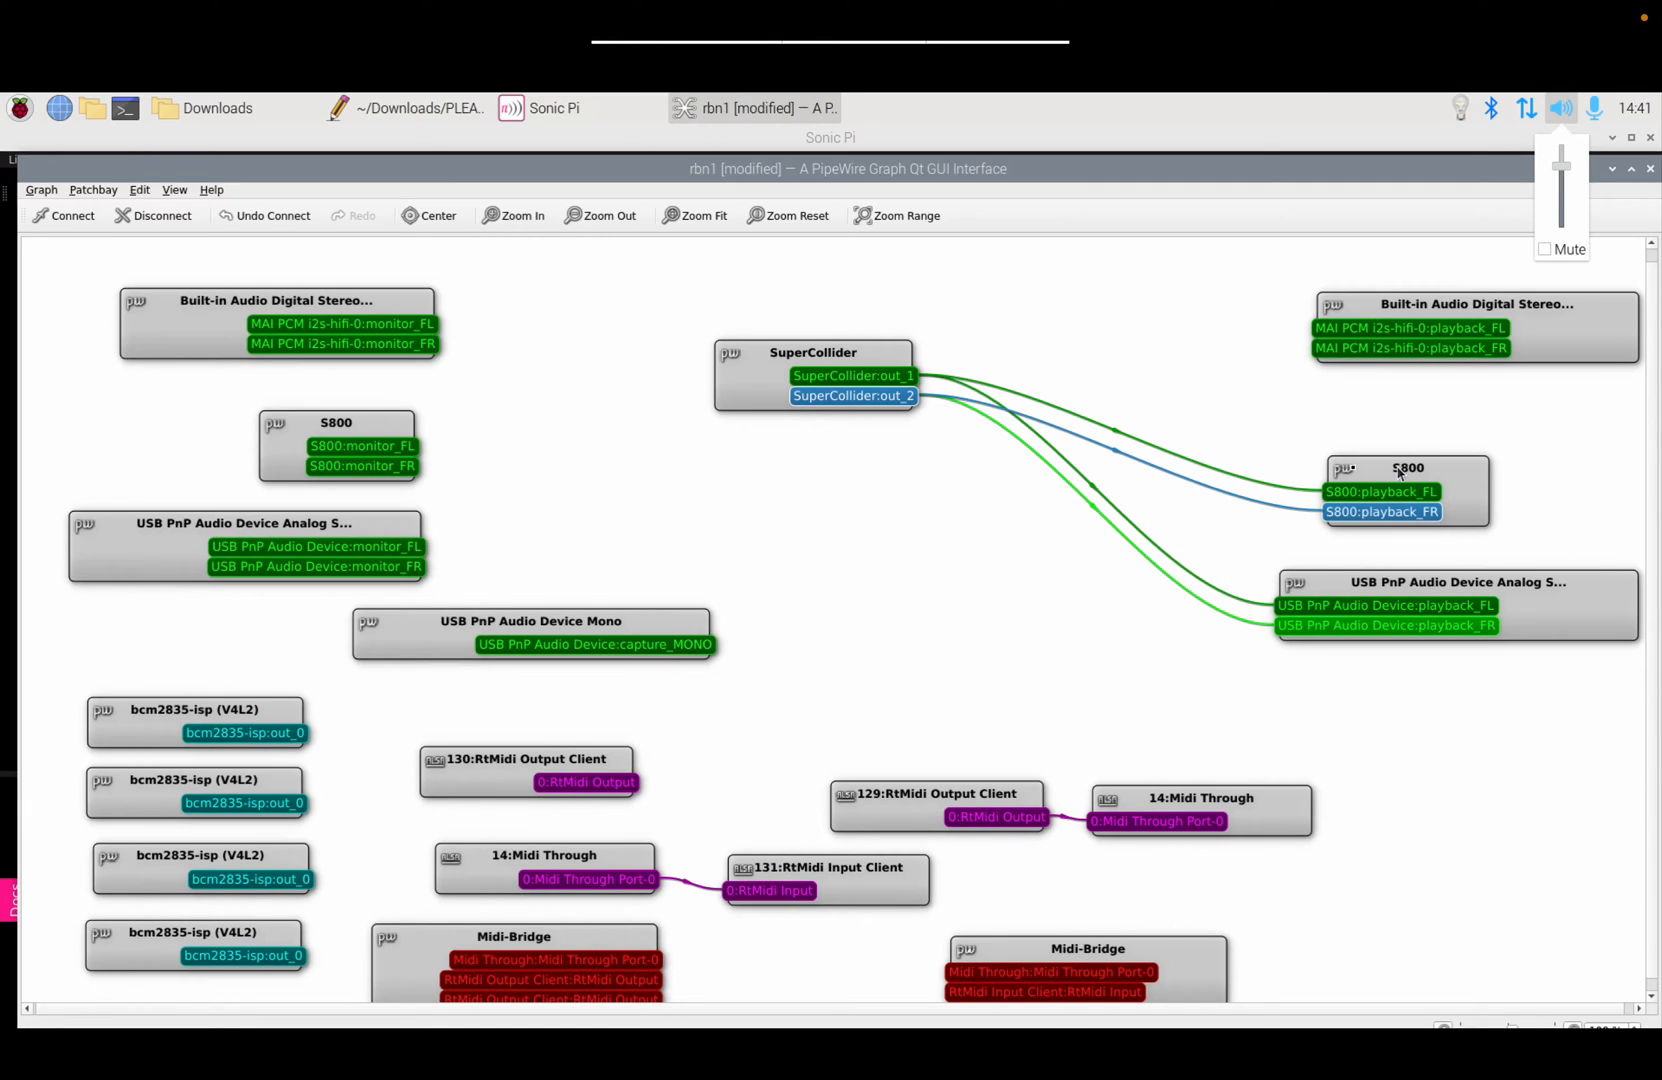
Step: Disconnect all of the SuperCollider node's links in qpwgraph
{"action": "left_click", "coordinate": [749, 384]}
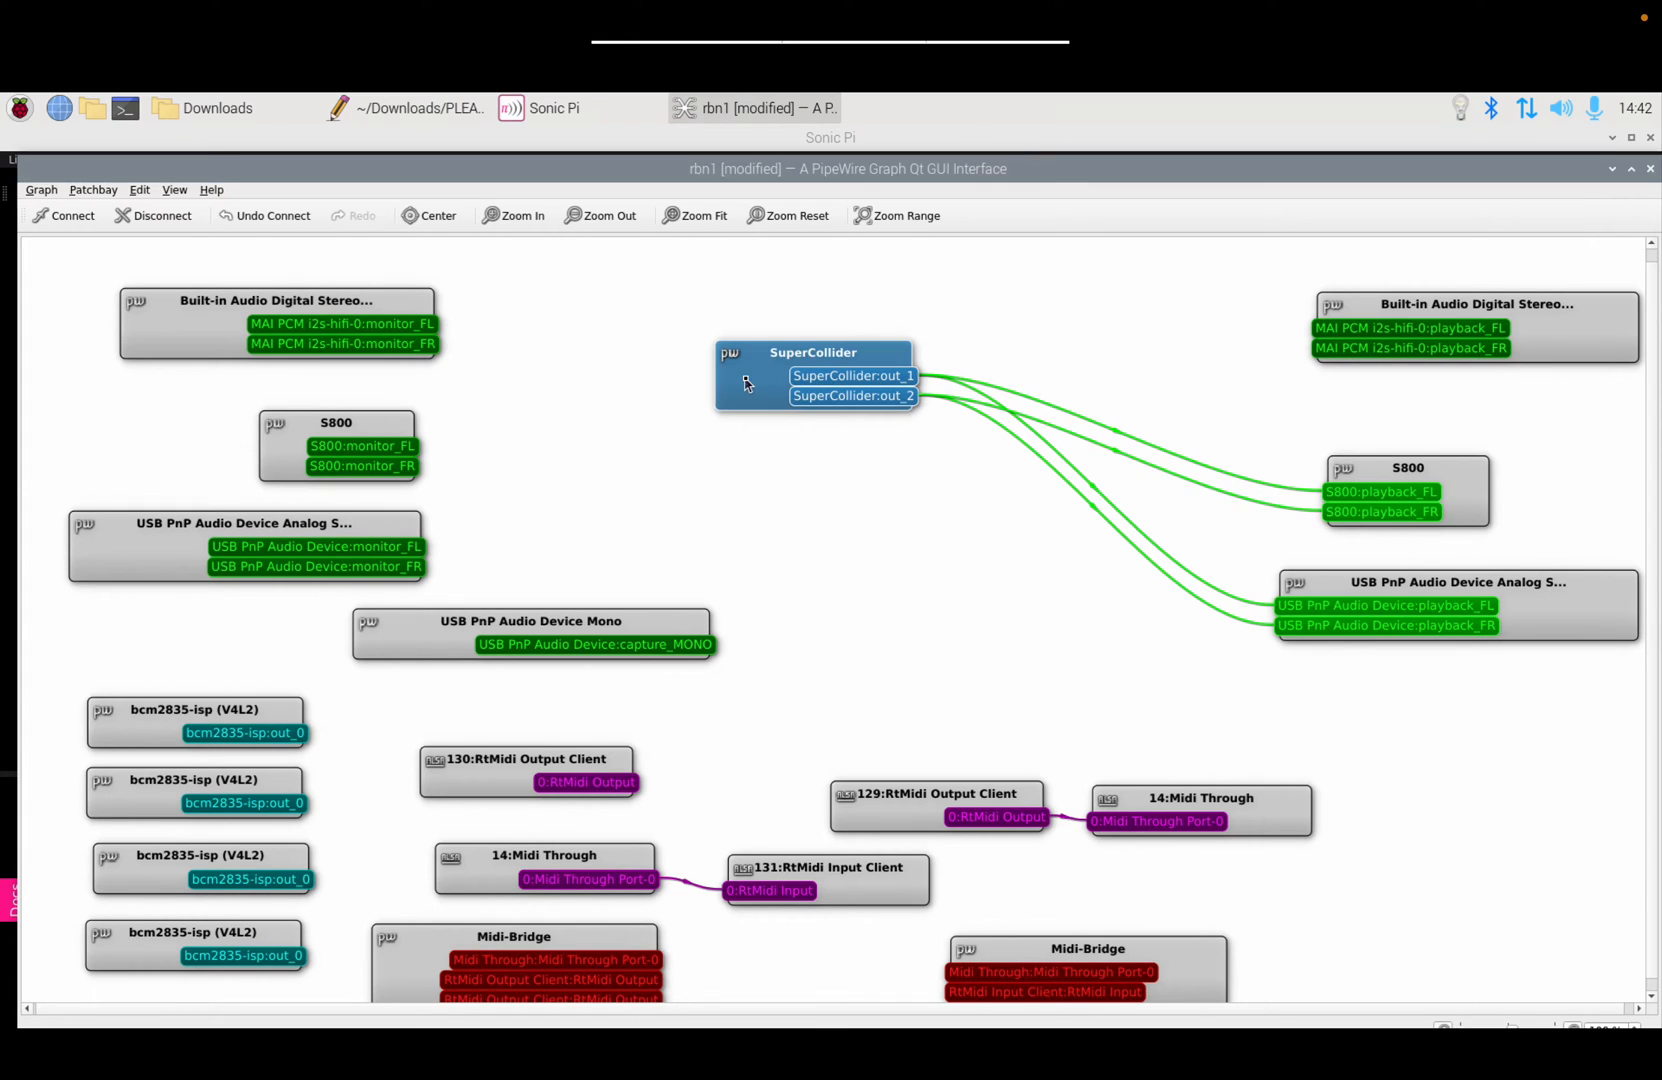
{"action": "left_click", "coordinate": [150, 216]}
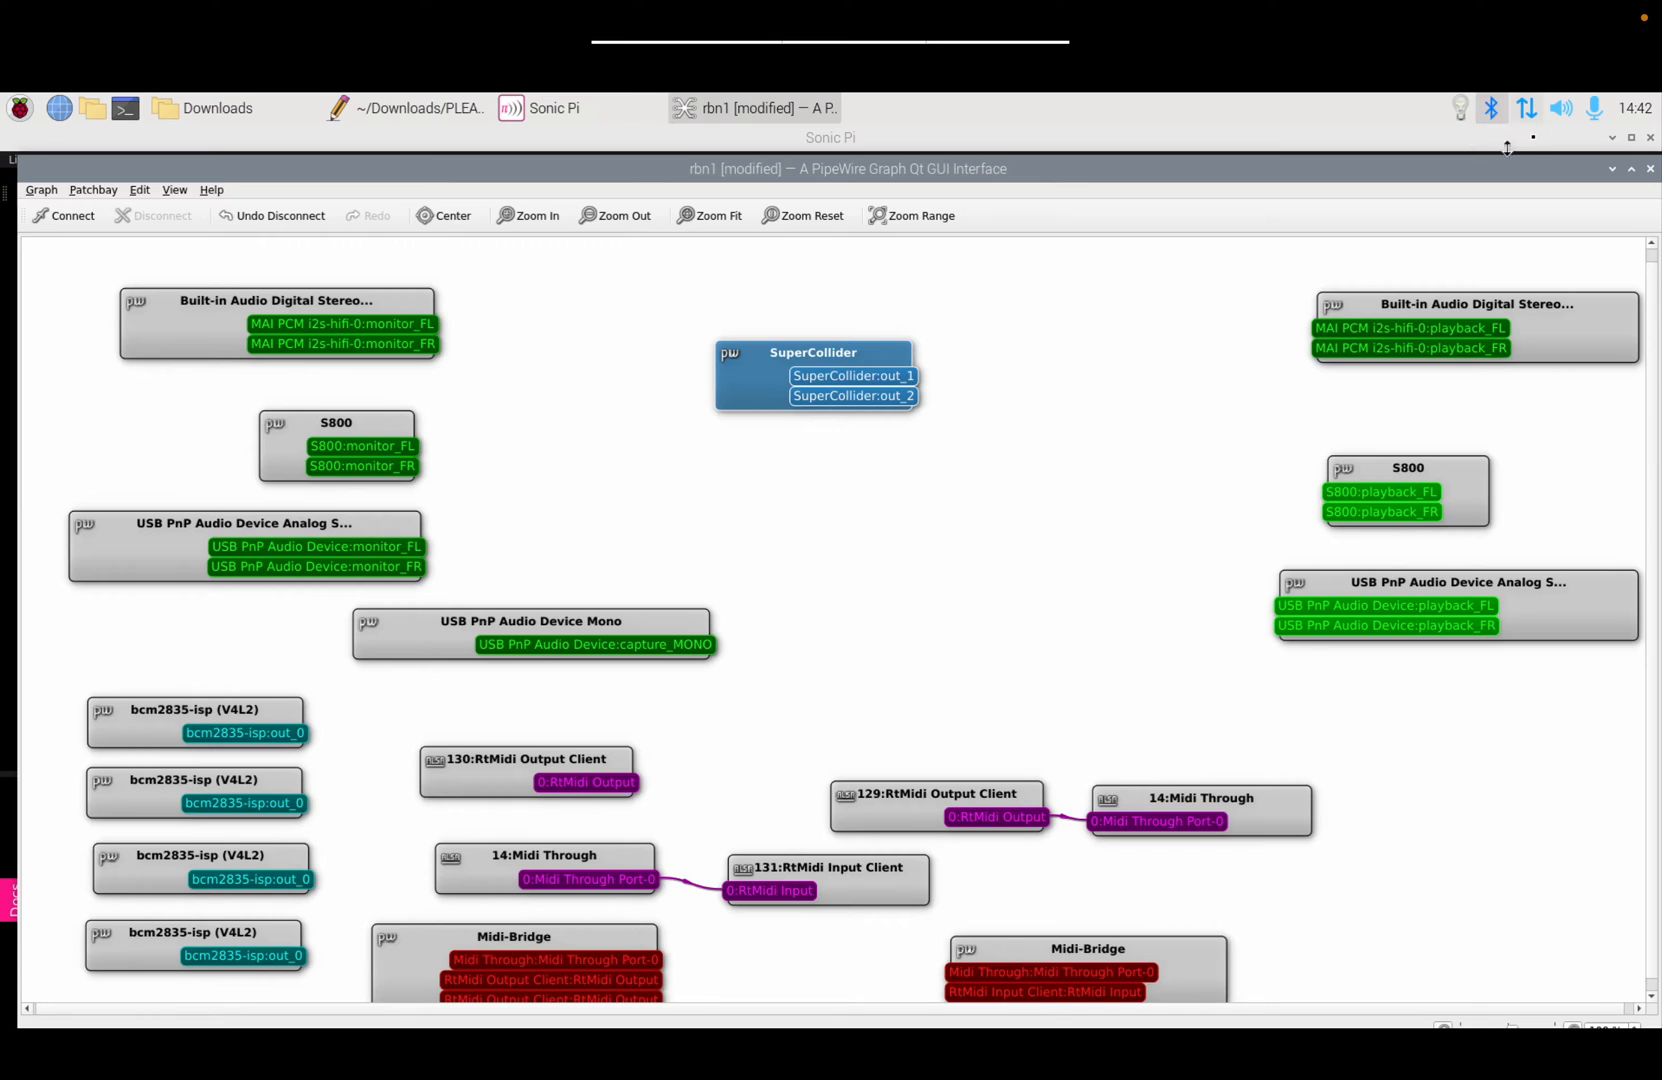
{"action": "right_click", "coordinate": [1557, 112]}
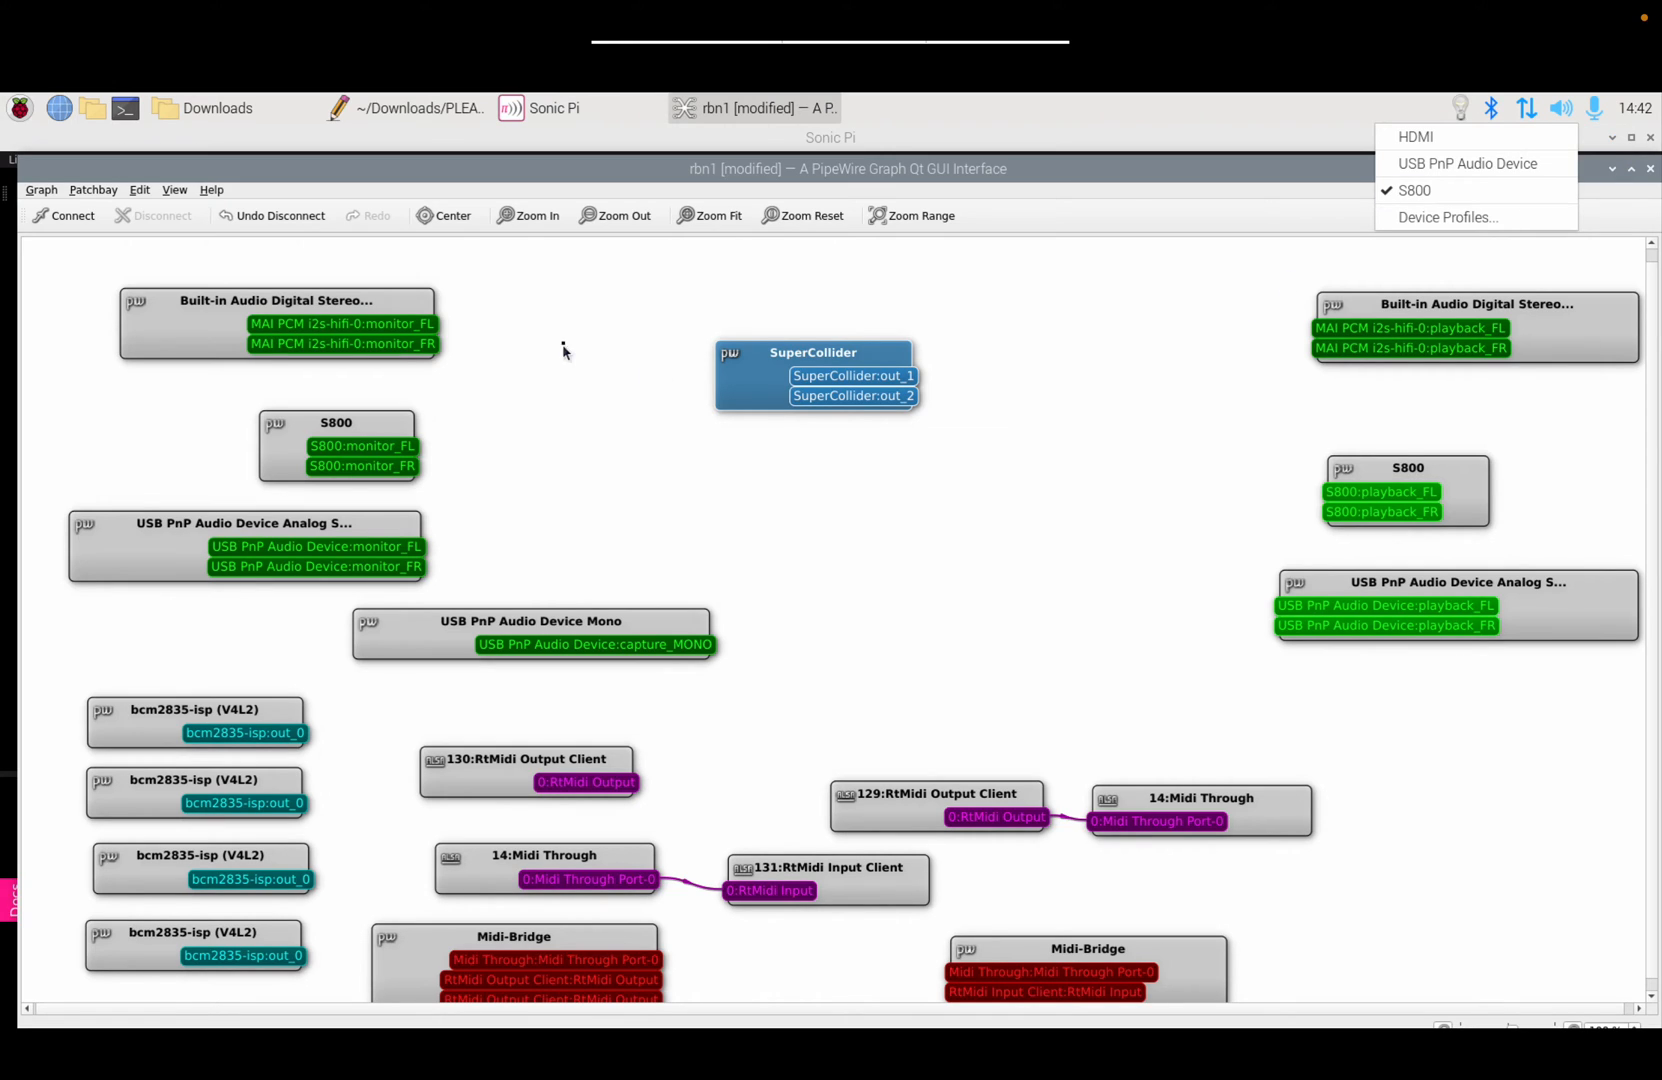
{"action": "left_click", "coordinate": [24, 110]}
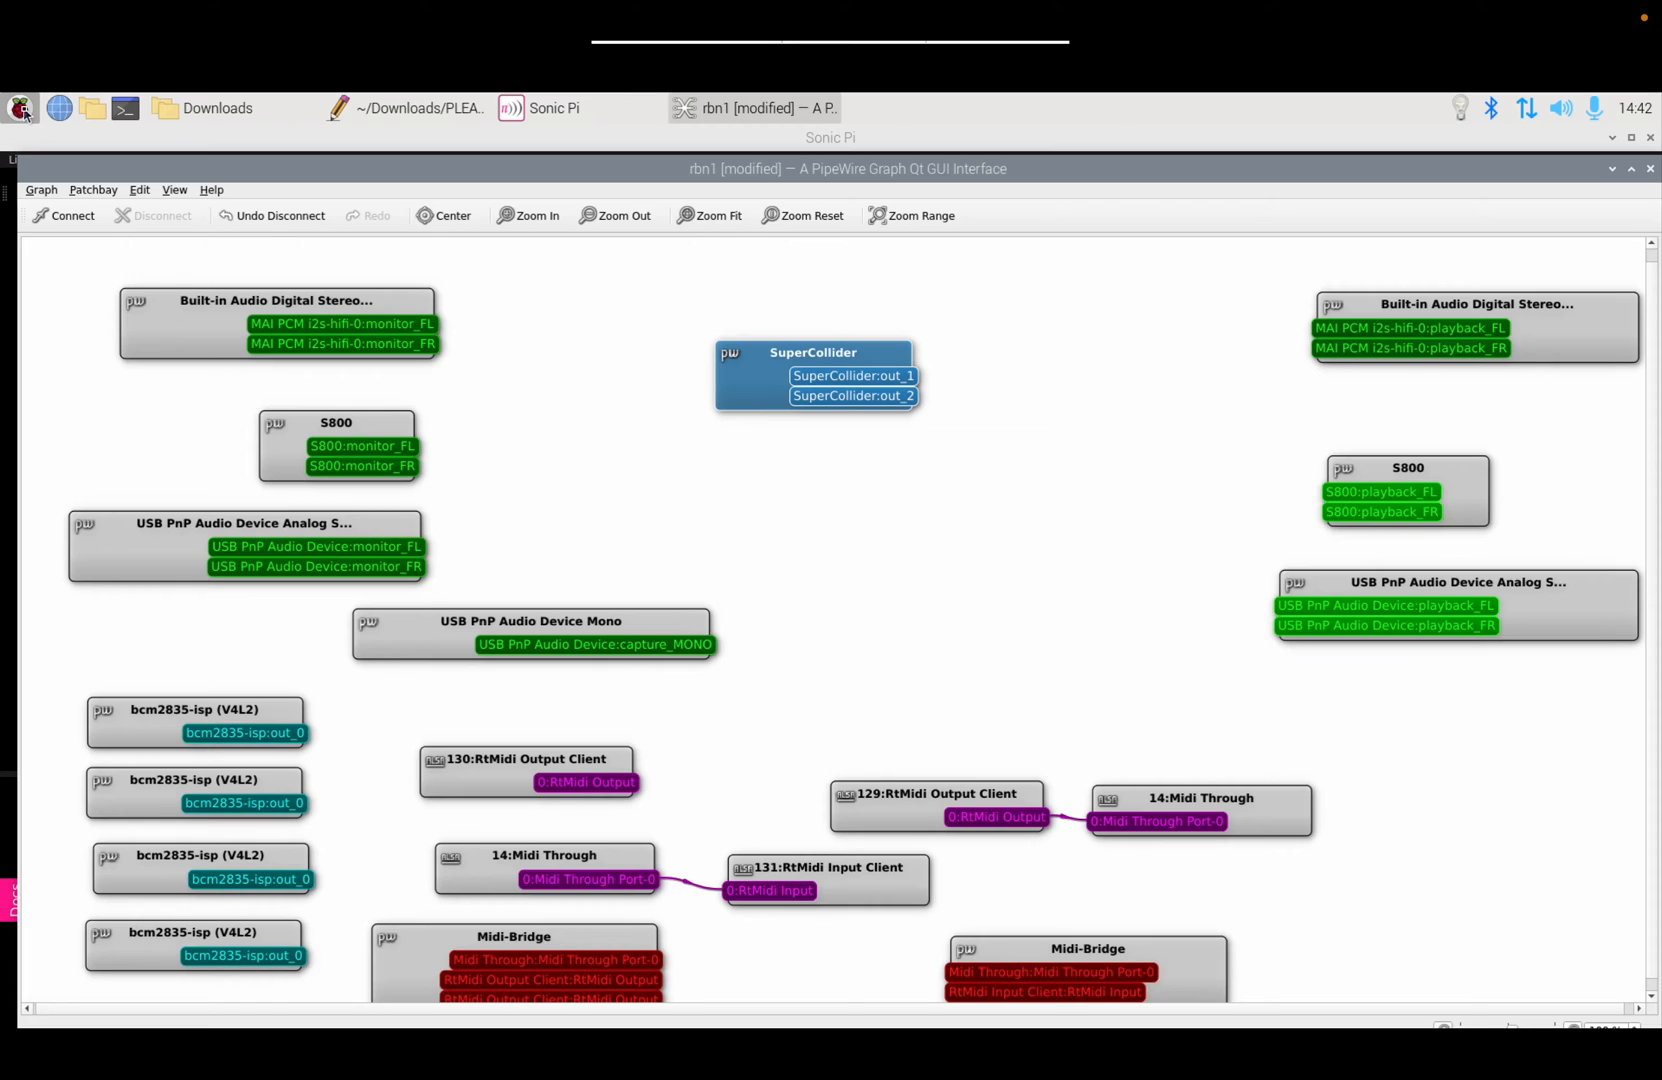
Step: Open a new Chromium browser window from the taskbar
{"action": "left_click", "coordinate": [24, 110]}
{"action": "left_click", "coordinate": [24, 110]}
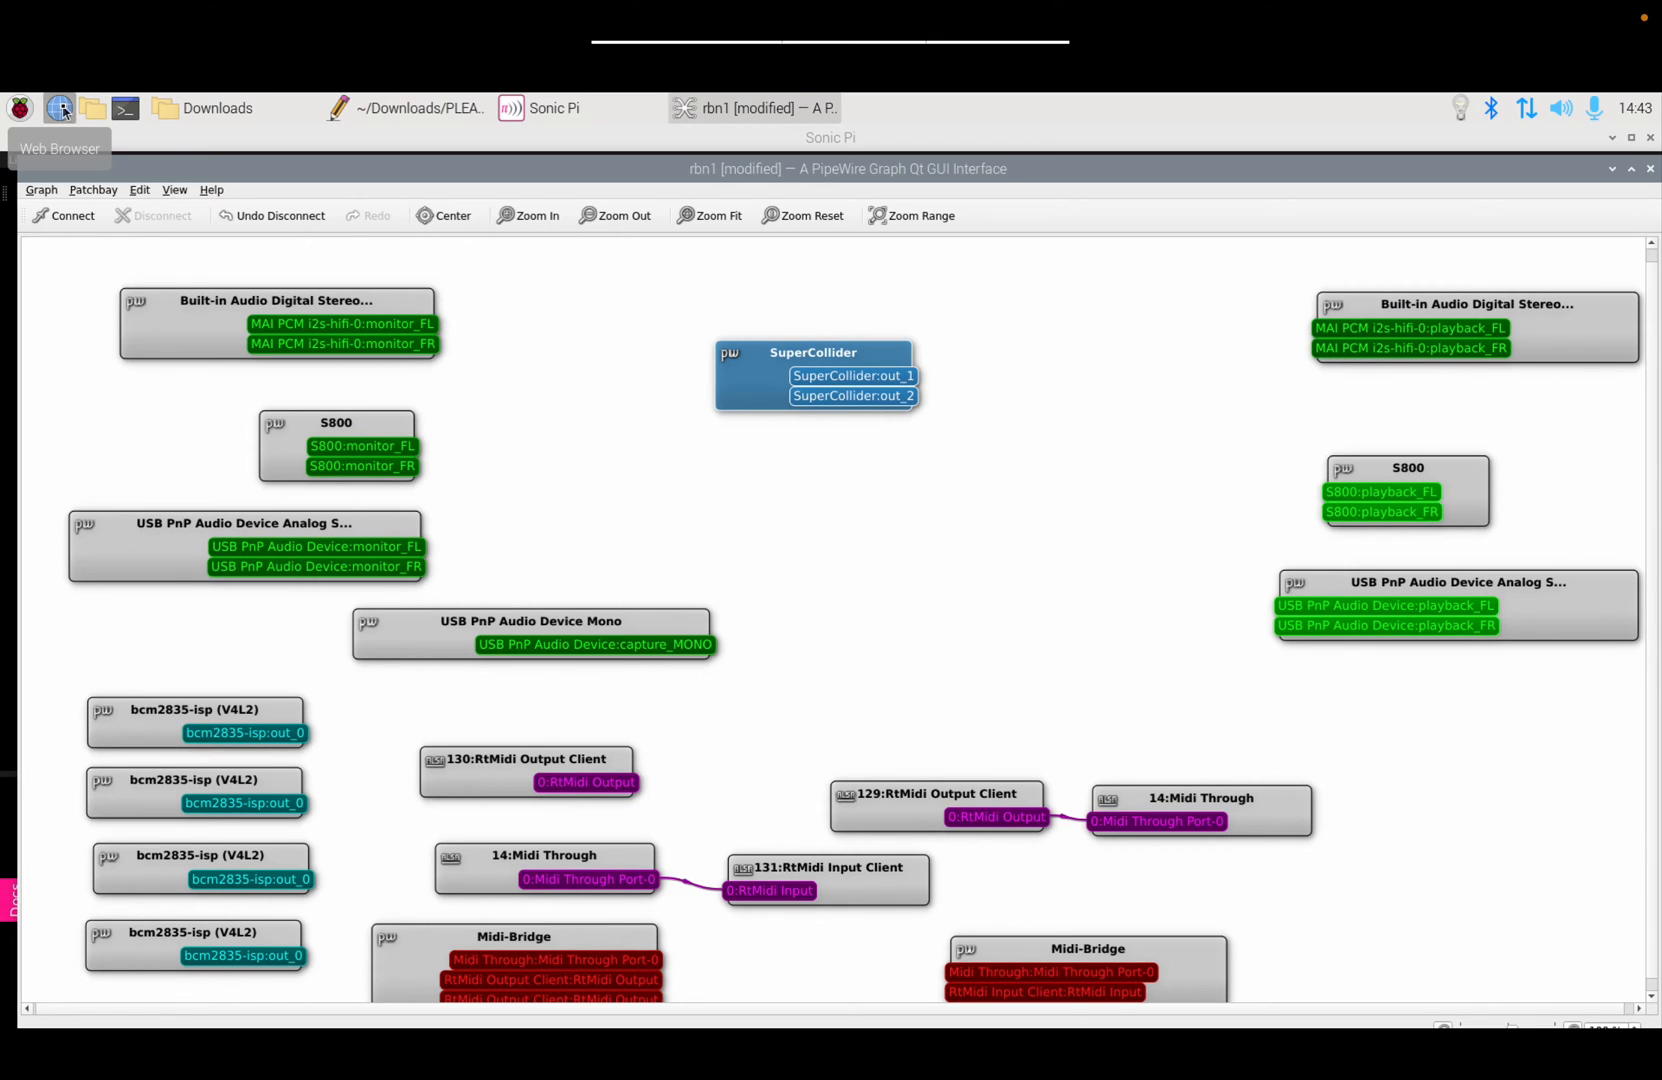
{"action": "double_click", "coordinate": [61, 110]}
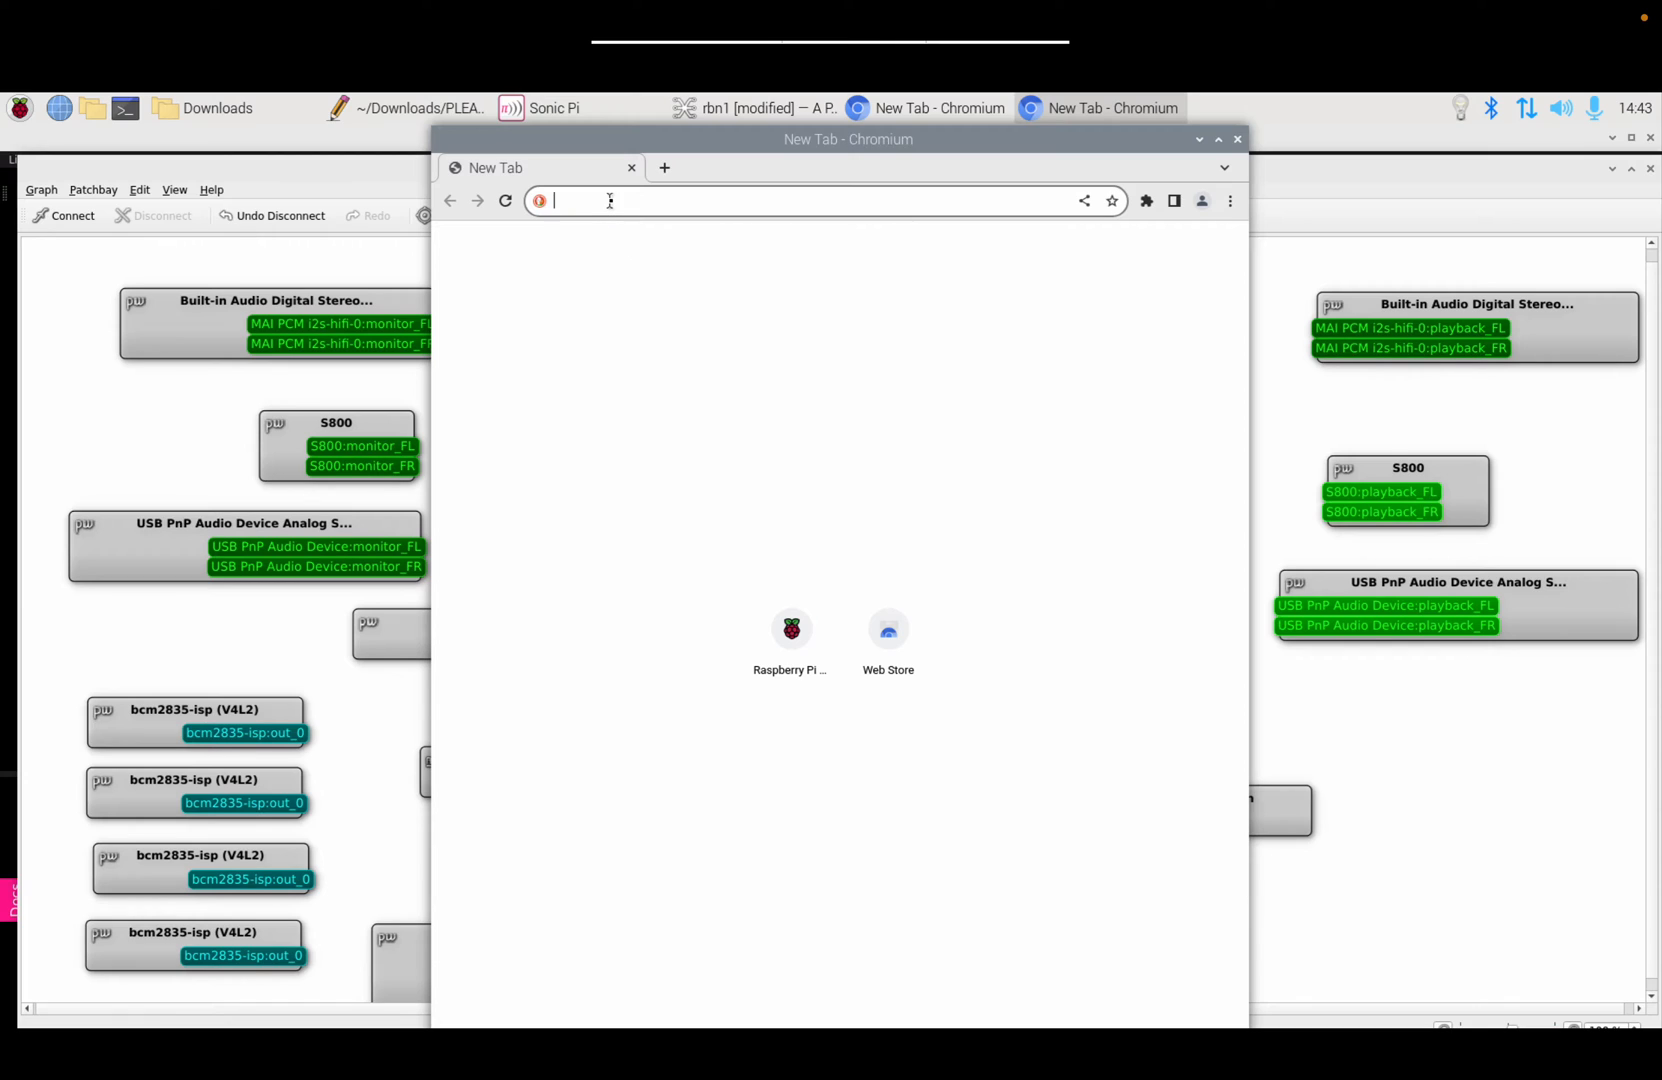
Step: Load bbc.co.uk in Chromium and browse the home page
{"action": "type", "text": "bbc.co.uk"}
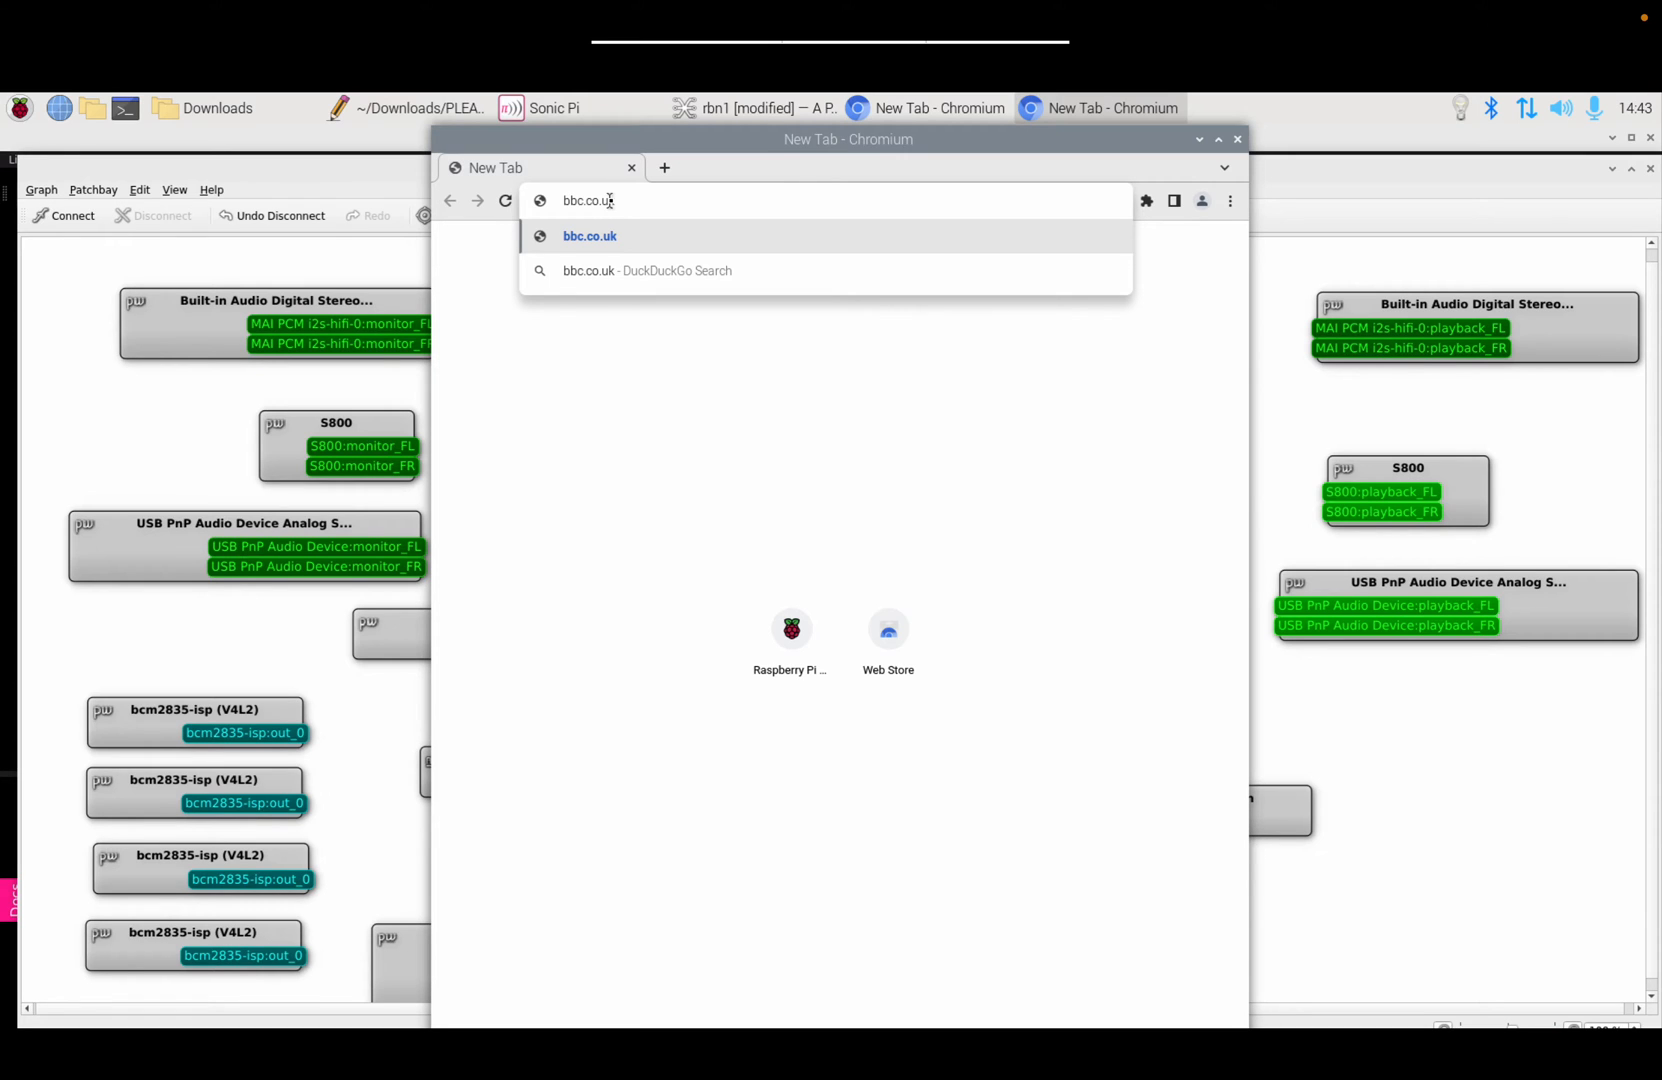
{"action": "key", "text": "Return"}
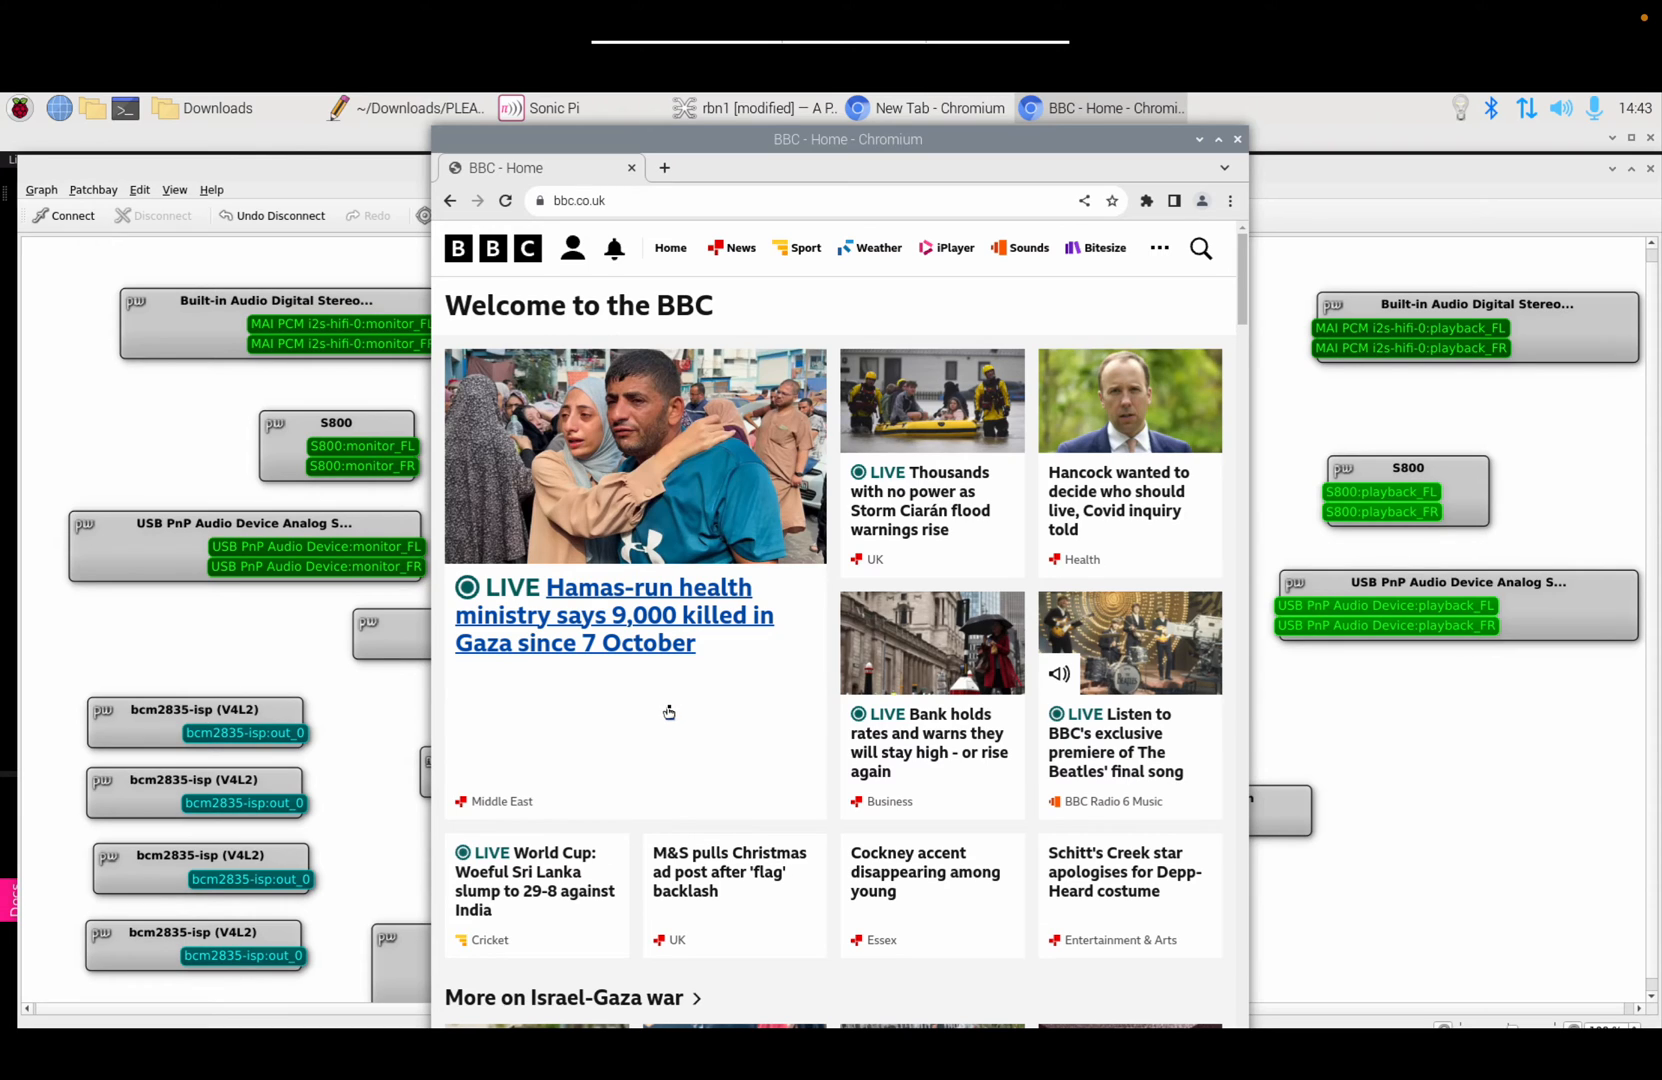
{"action": "scroll", "coordinate": [669, 712], "scroll_direction": "down", "scroll_amount": 20}
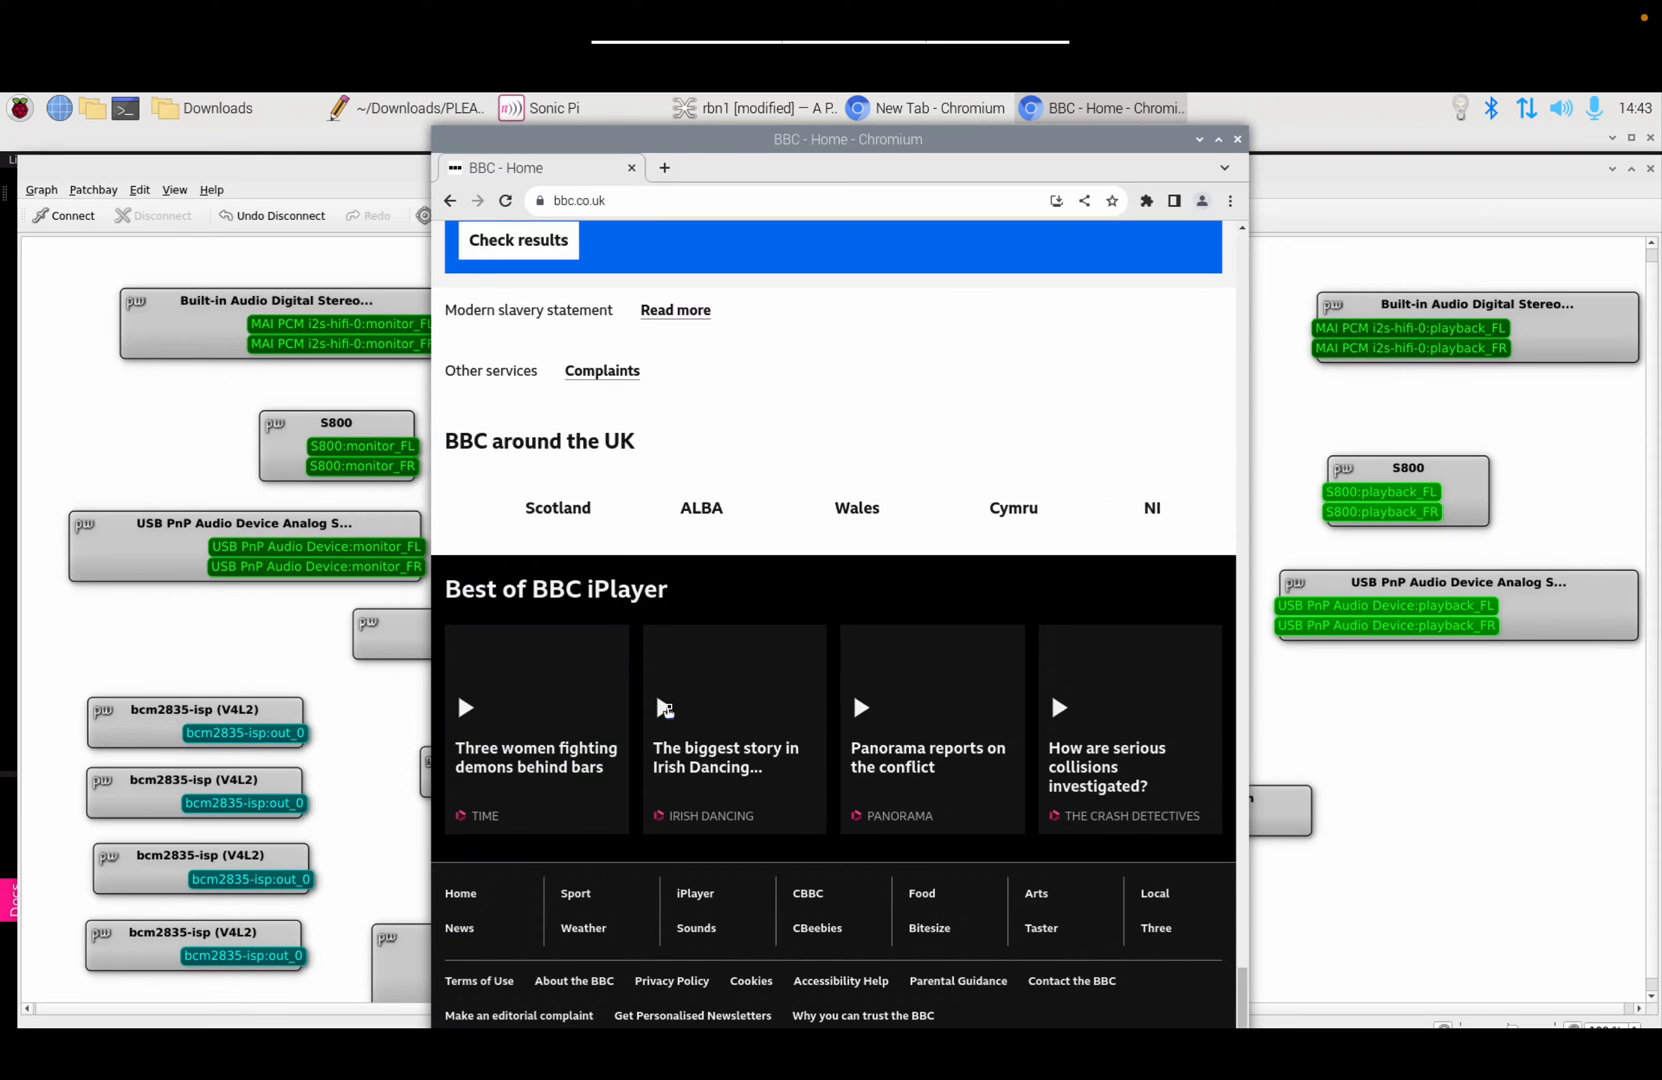
{"action": "scroll", "coordinate": [809, 519], "scroll_direction": "up", "scroll_amount": 10}
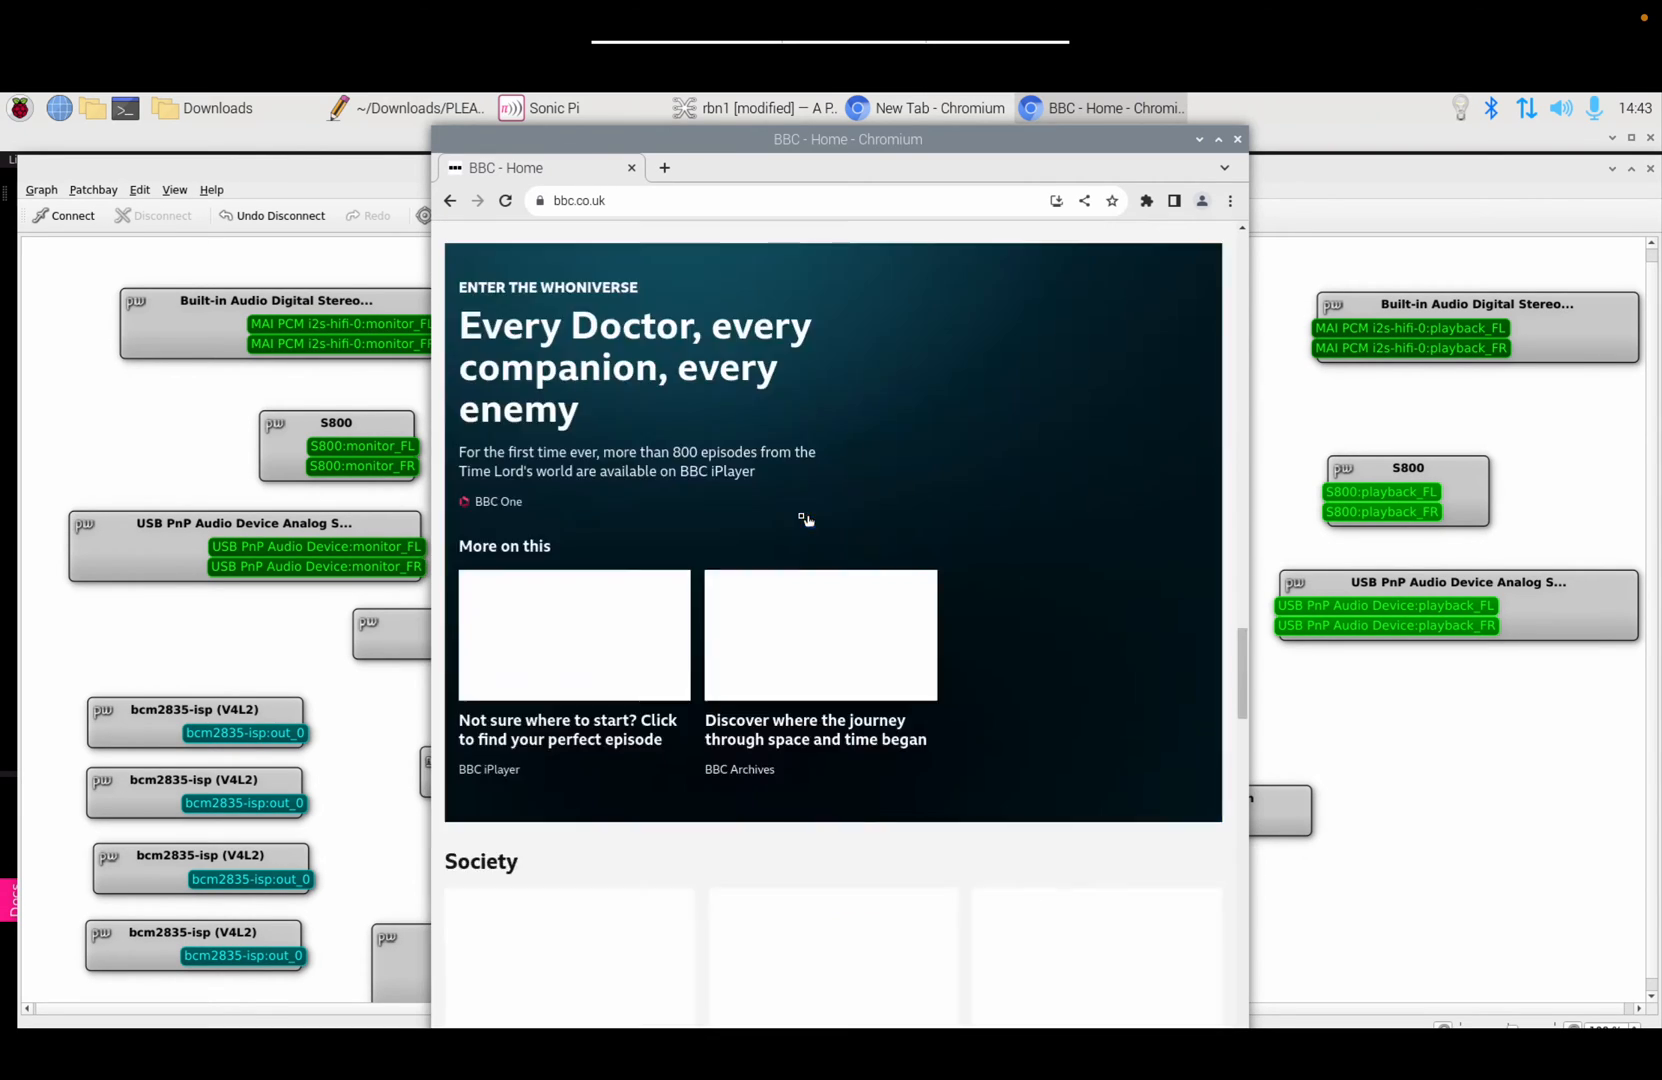
{"action": "scroll", "coordinate": [806, 520], "scroll_direction": "up", "scroll_amount": 10}
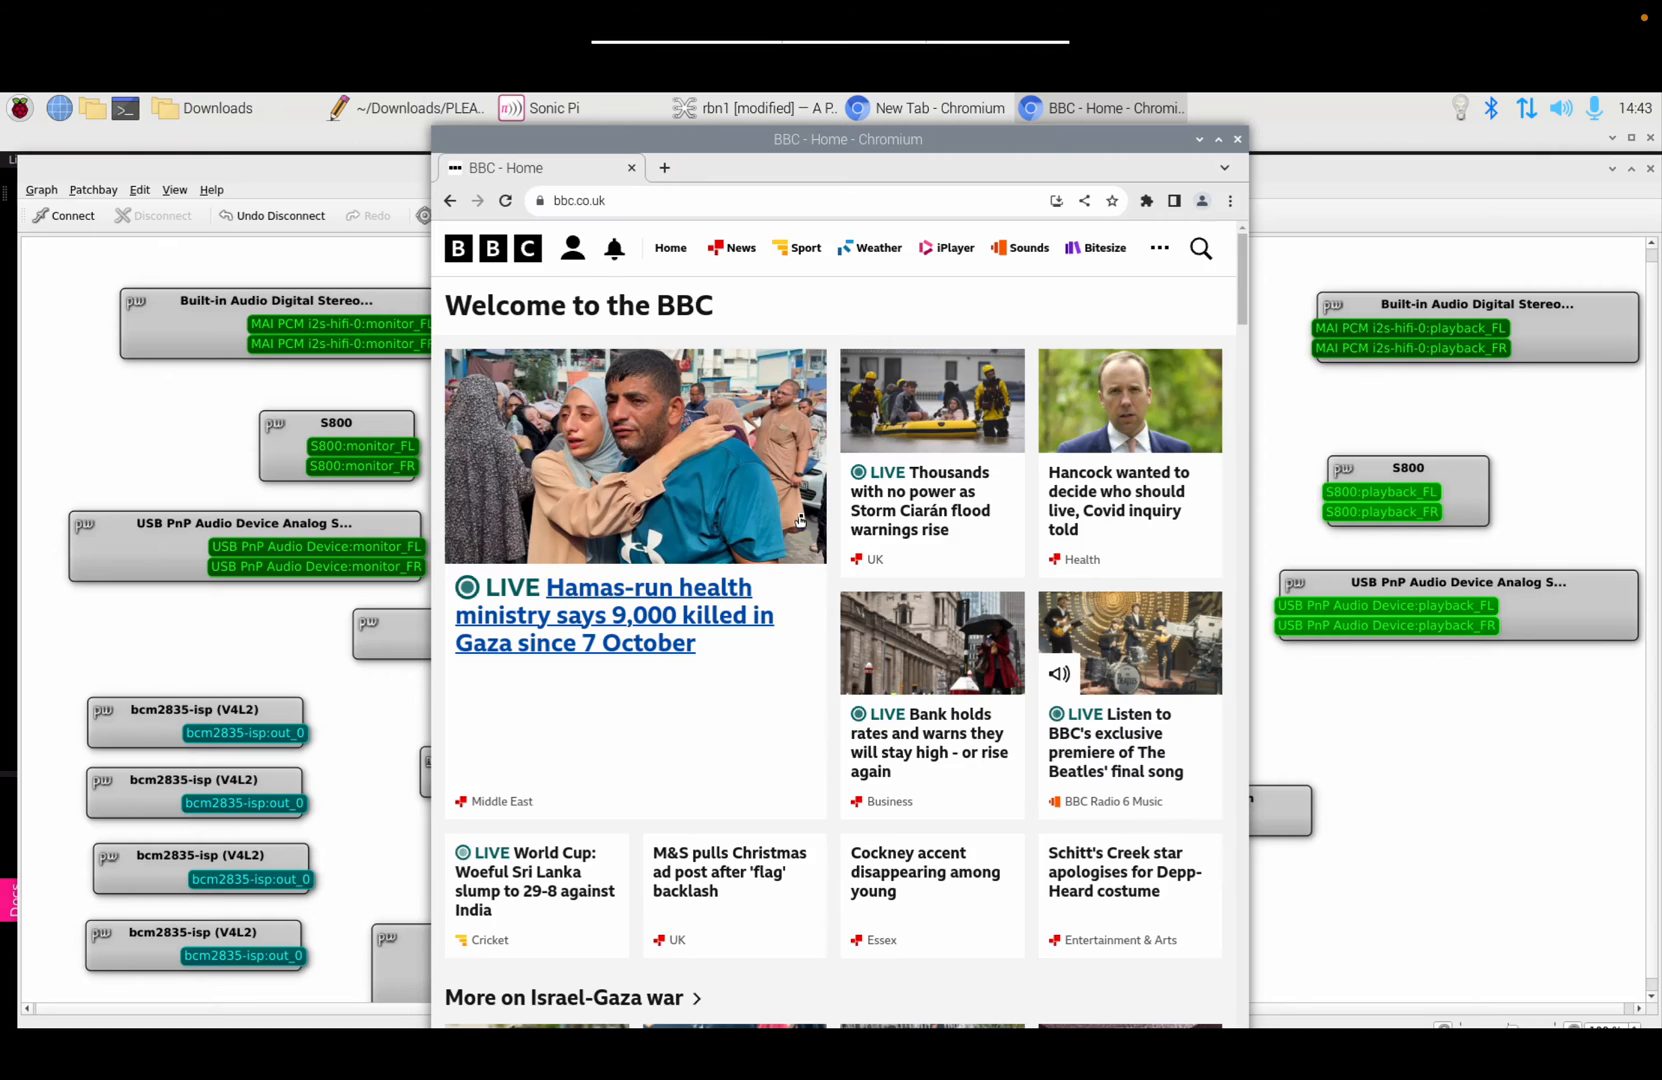
Step: Go through iPlayer's Channels list to BBC News and start watching live
{"action": "left_click", "coordinate": [940, 255]}
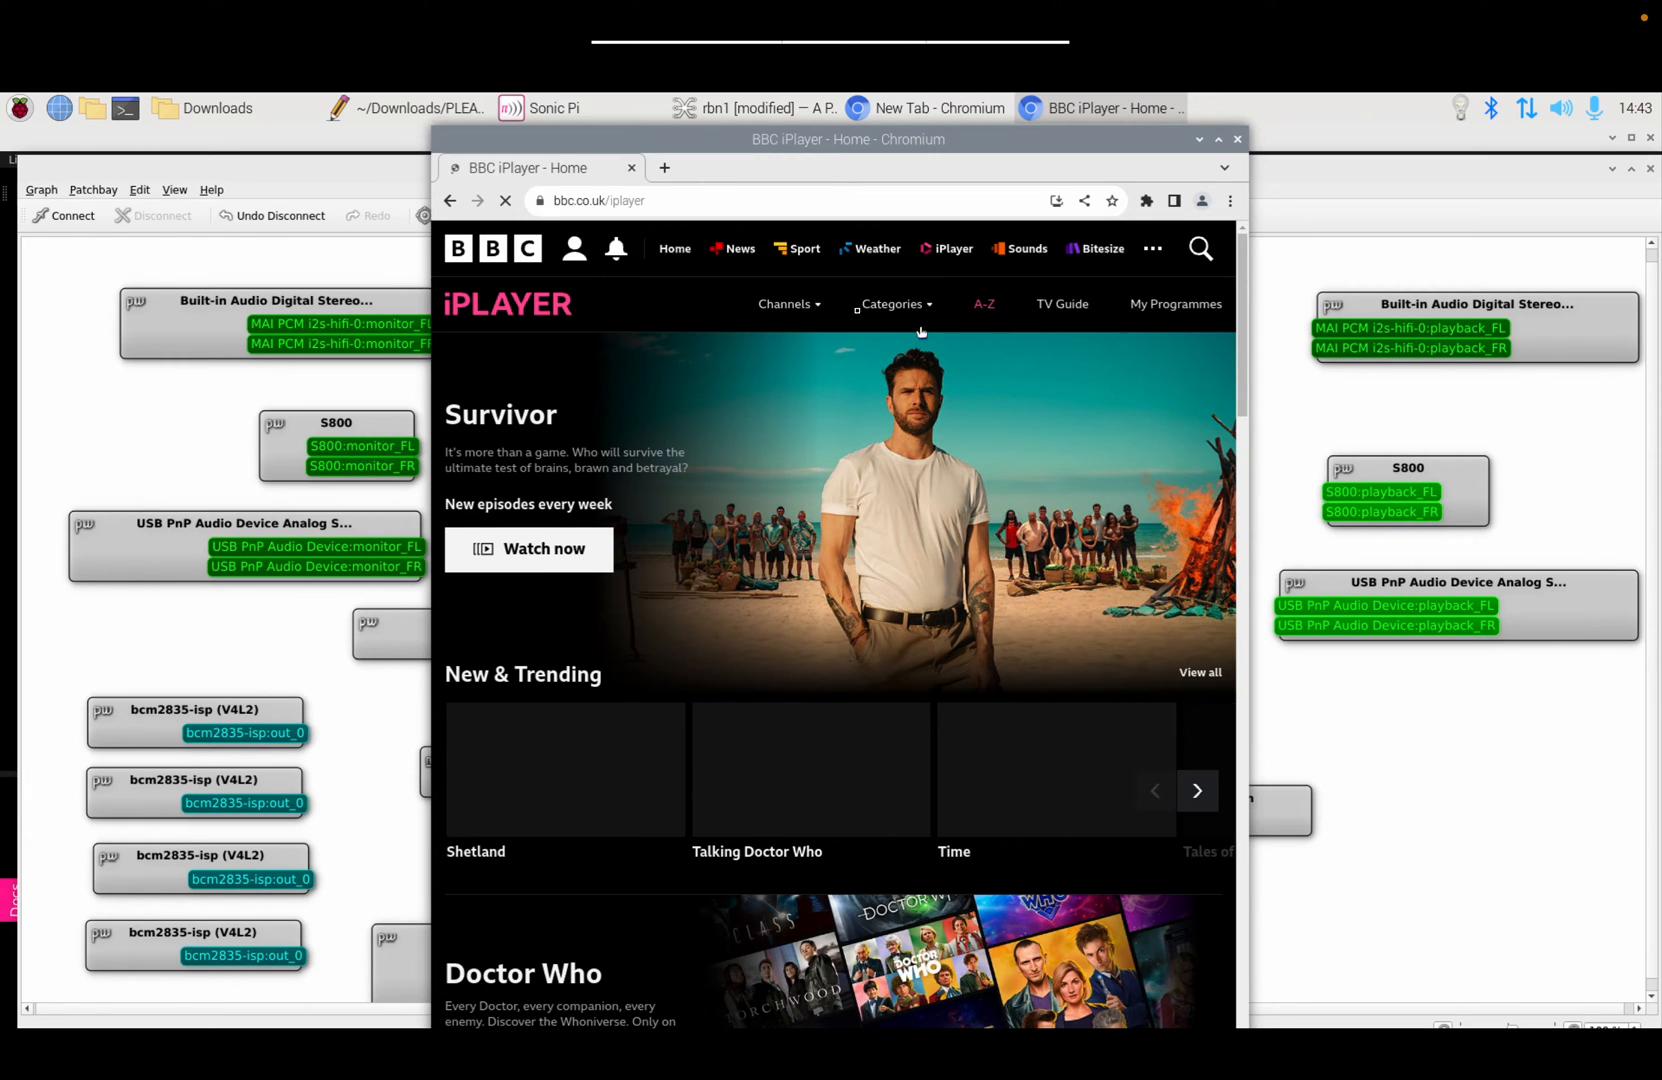
{"action": "left_click", "coordinate": [805, 312]}
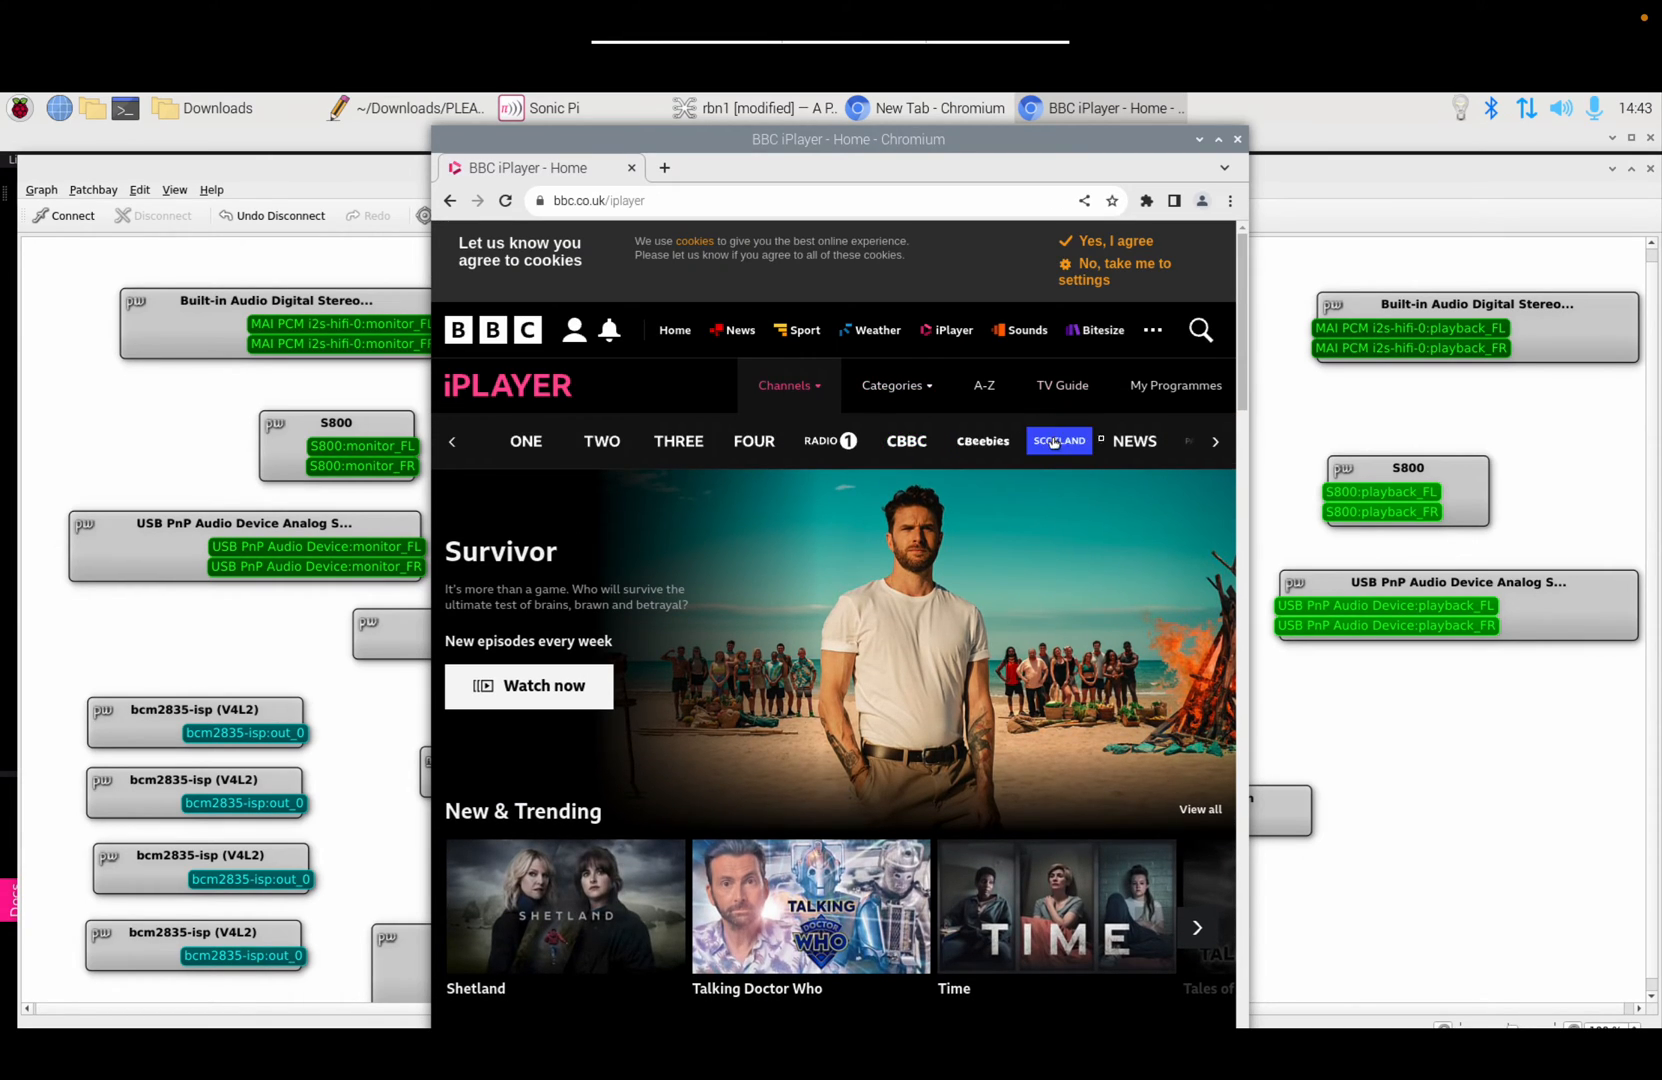
{"action": "left_click", "coordinate": [1122, 446]}
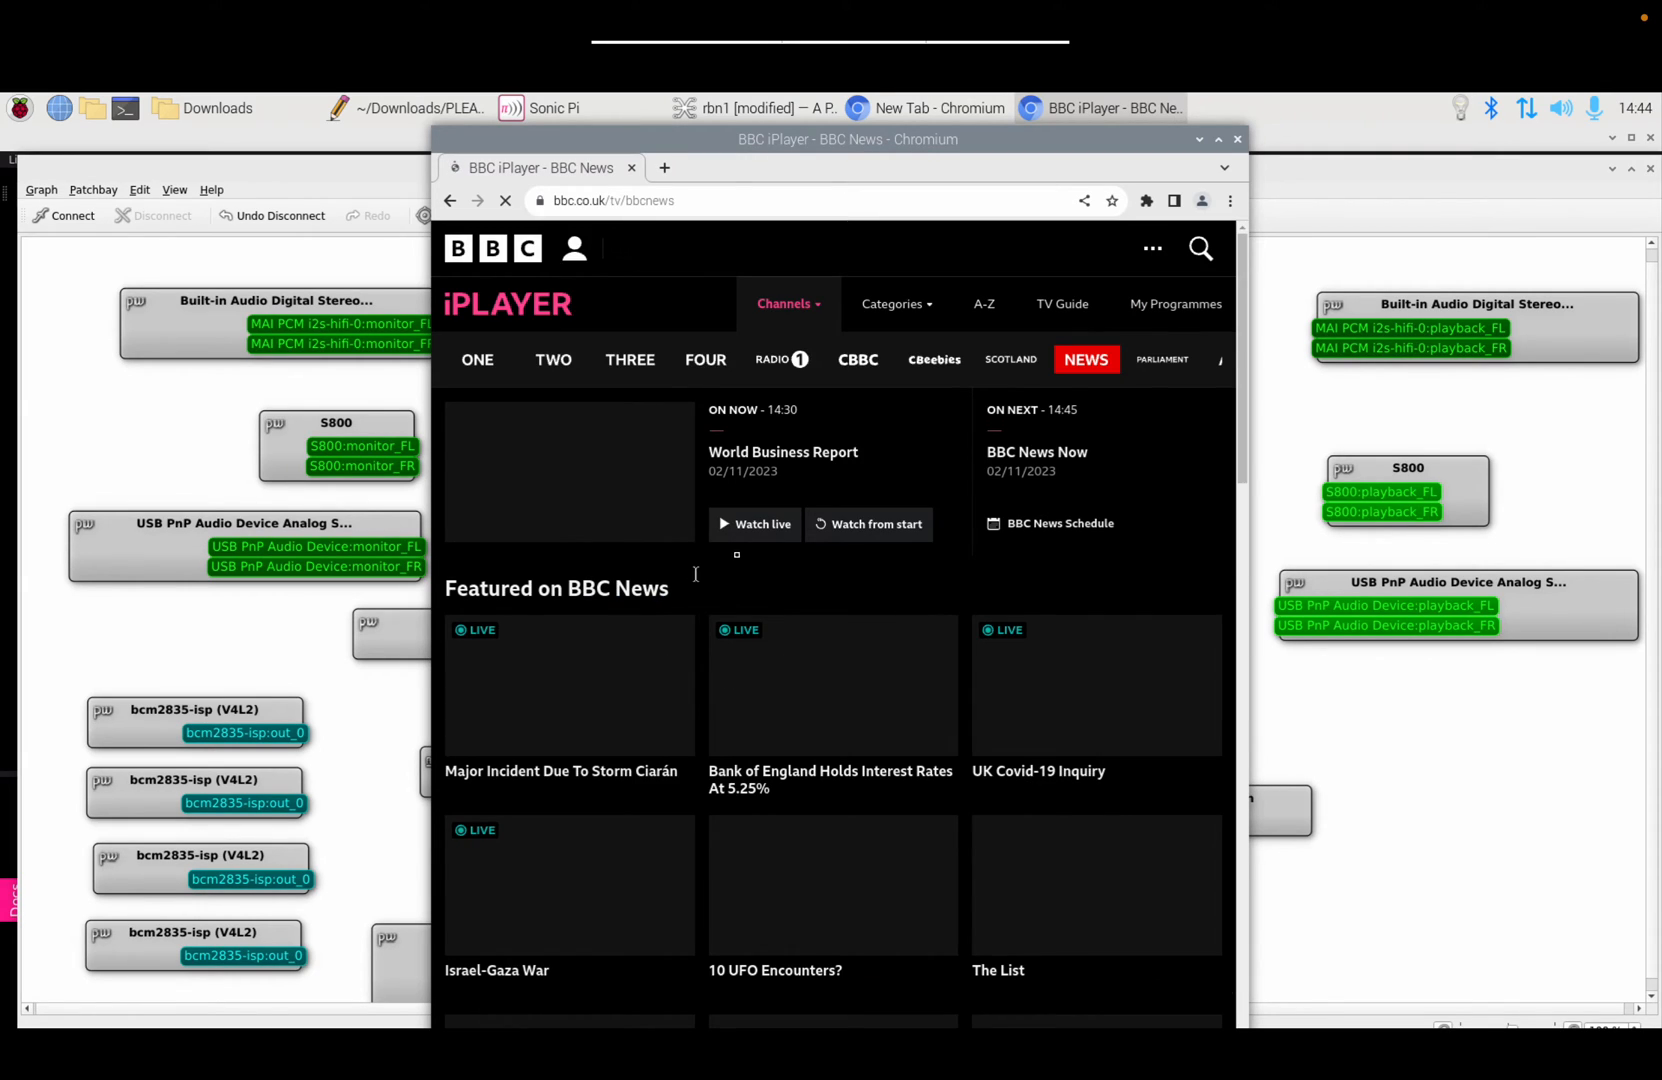
{"action": "left_click", "coordinate": [745, 533]}
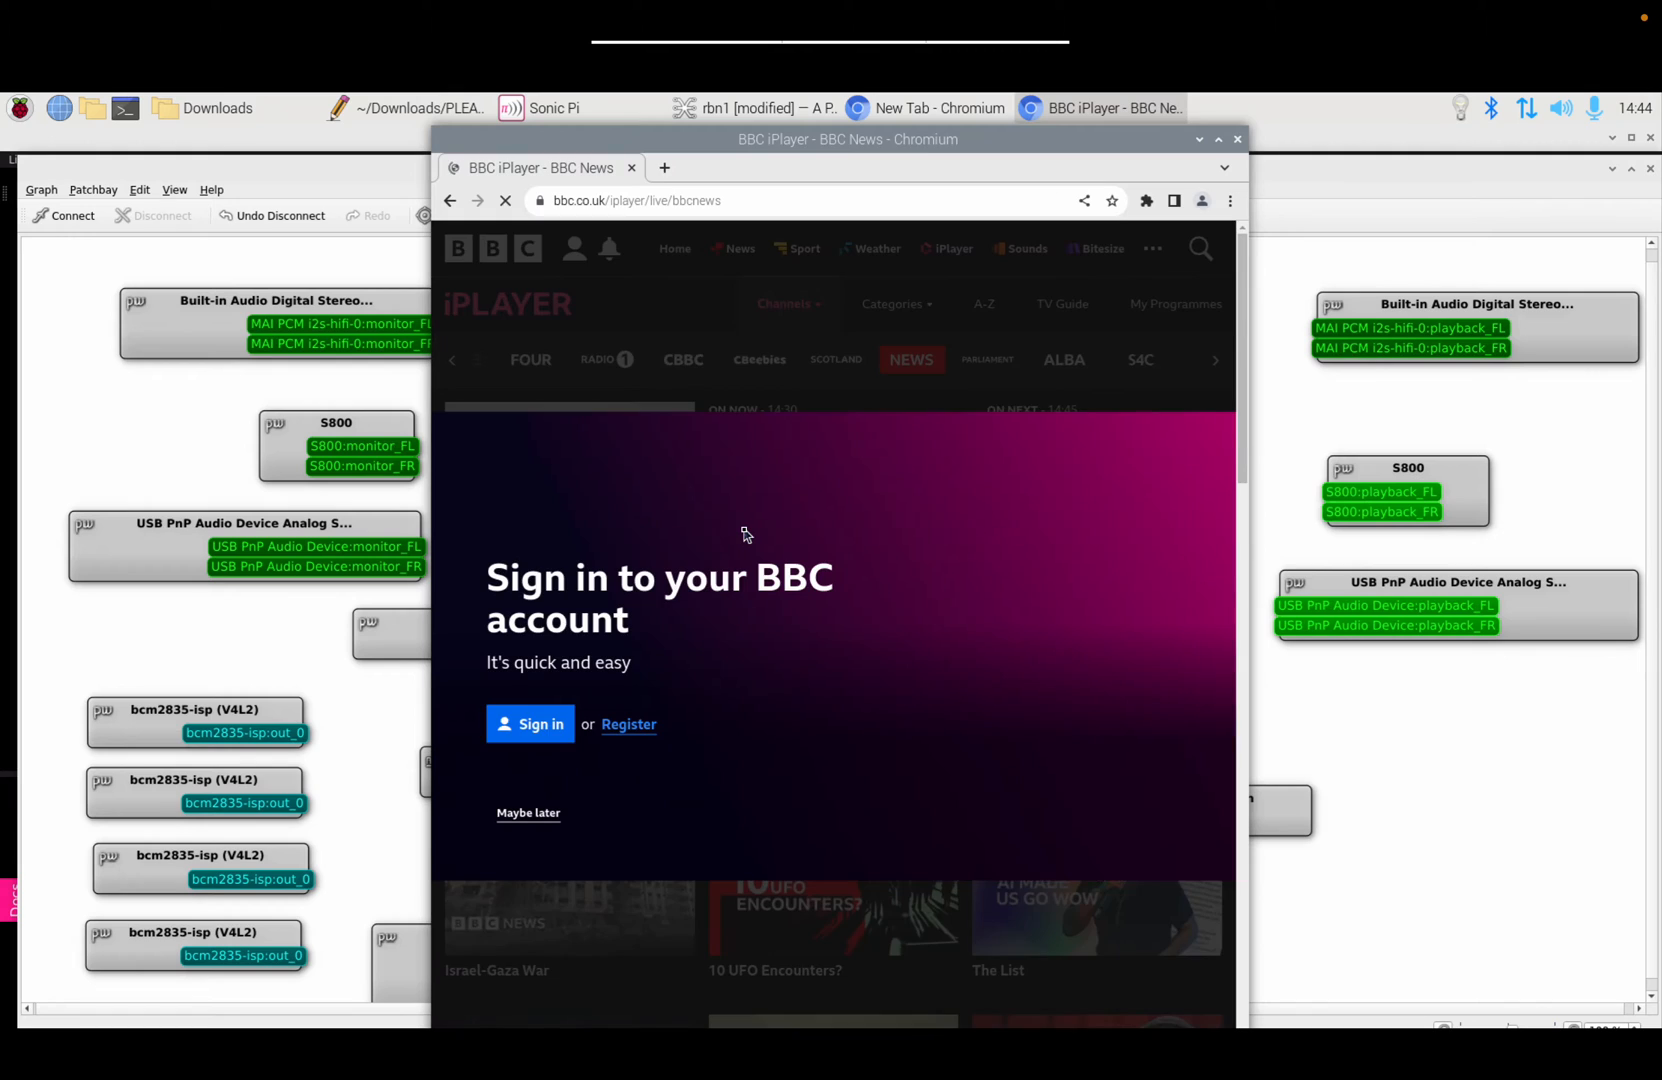
Step: Begin BBC sign-in and submit the account email address
{"action": "left_click", "coordinate": [537, 738]}
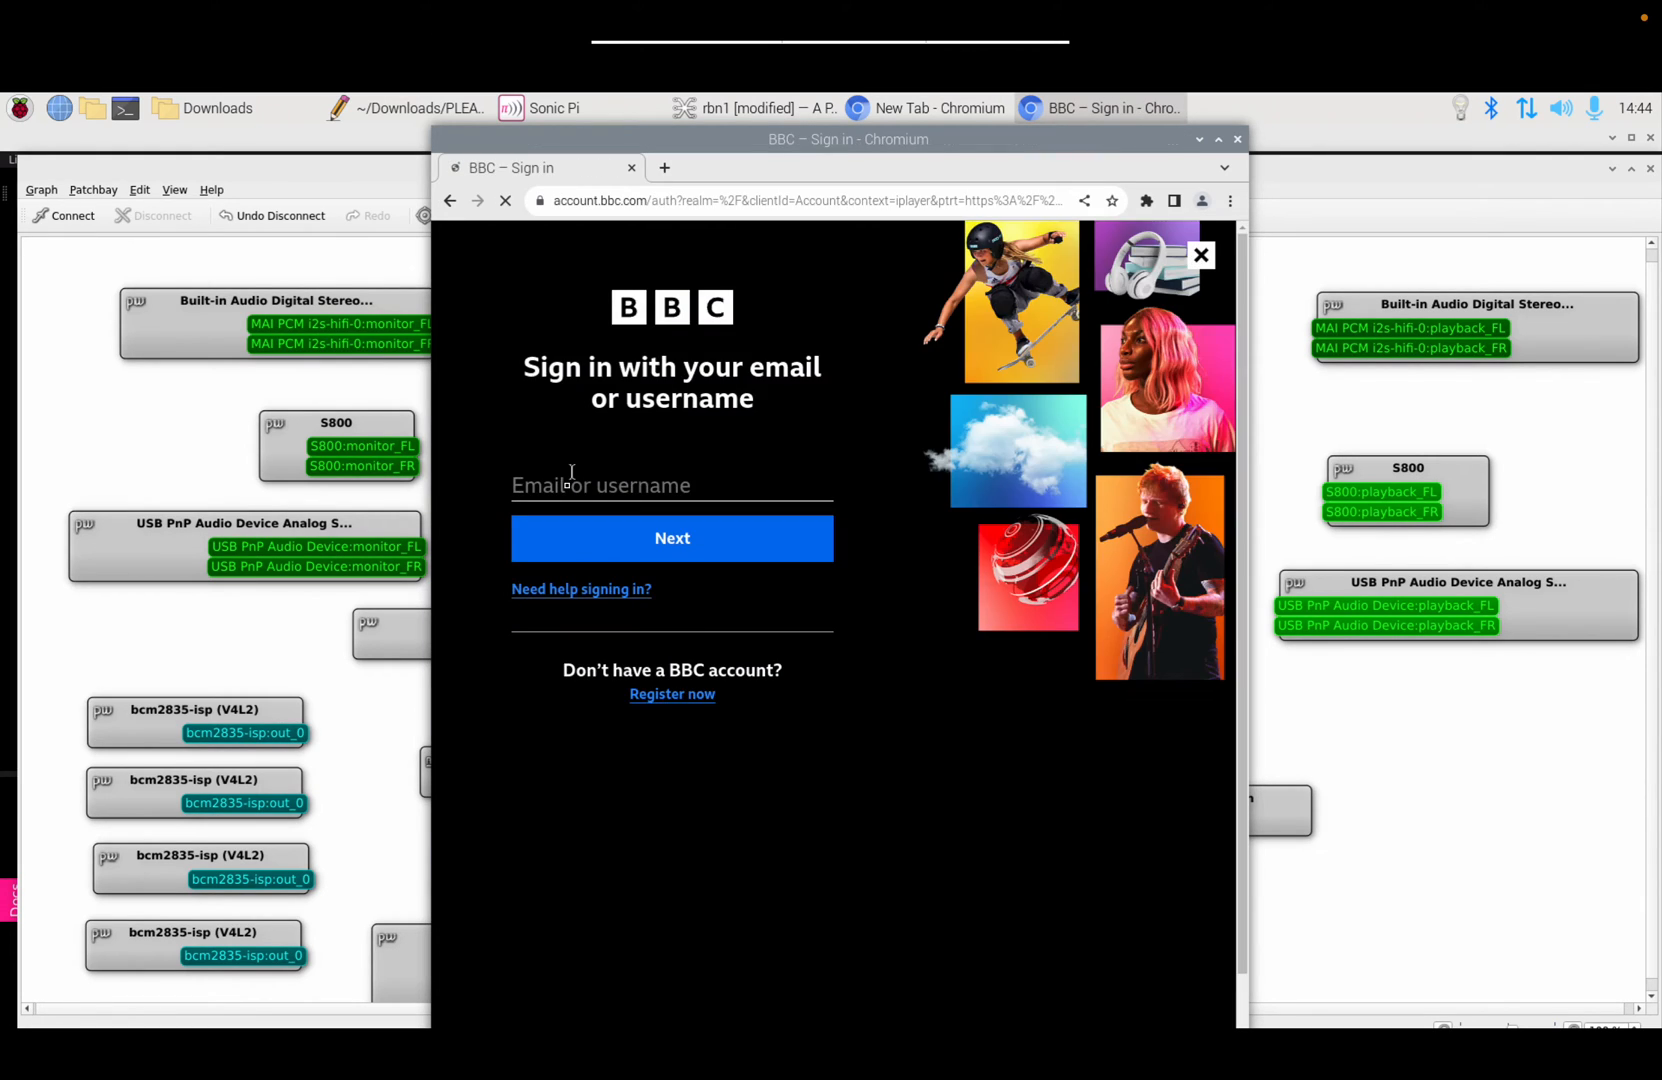
{"action": "left_click", "coordinate": [569, 483]}
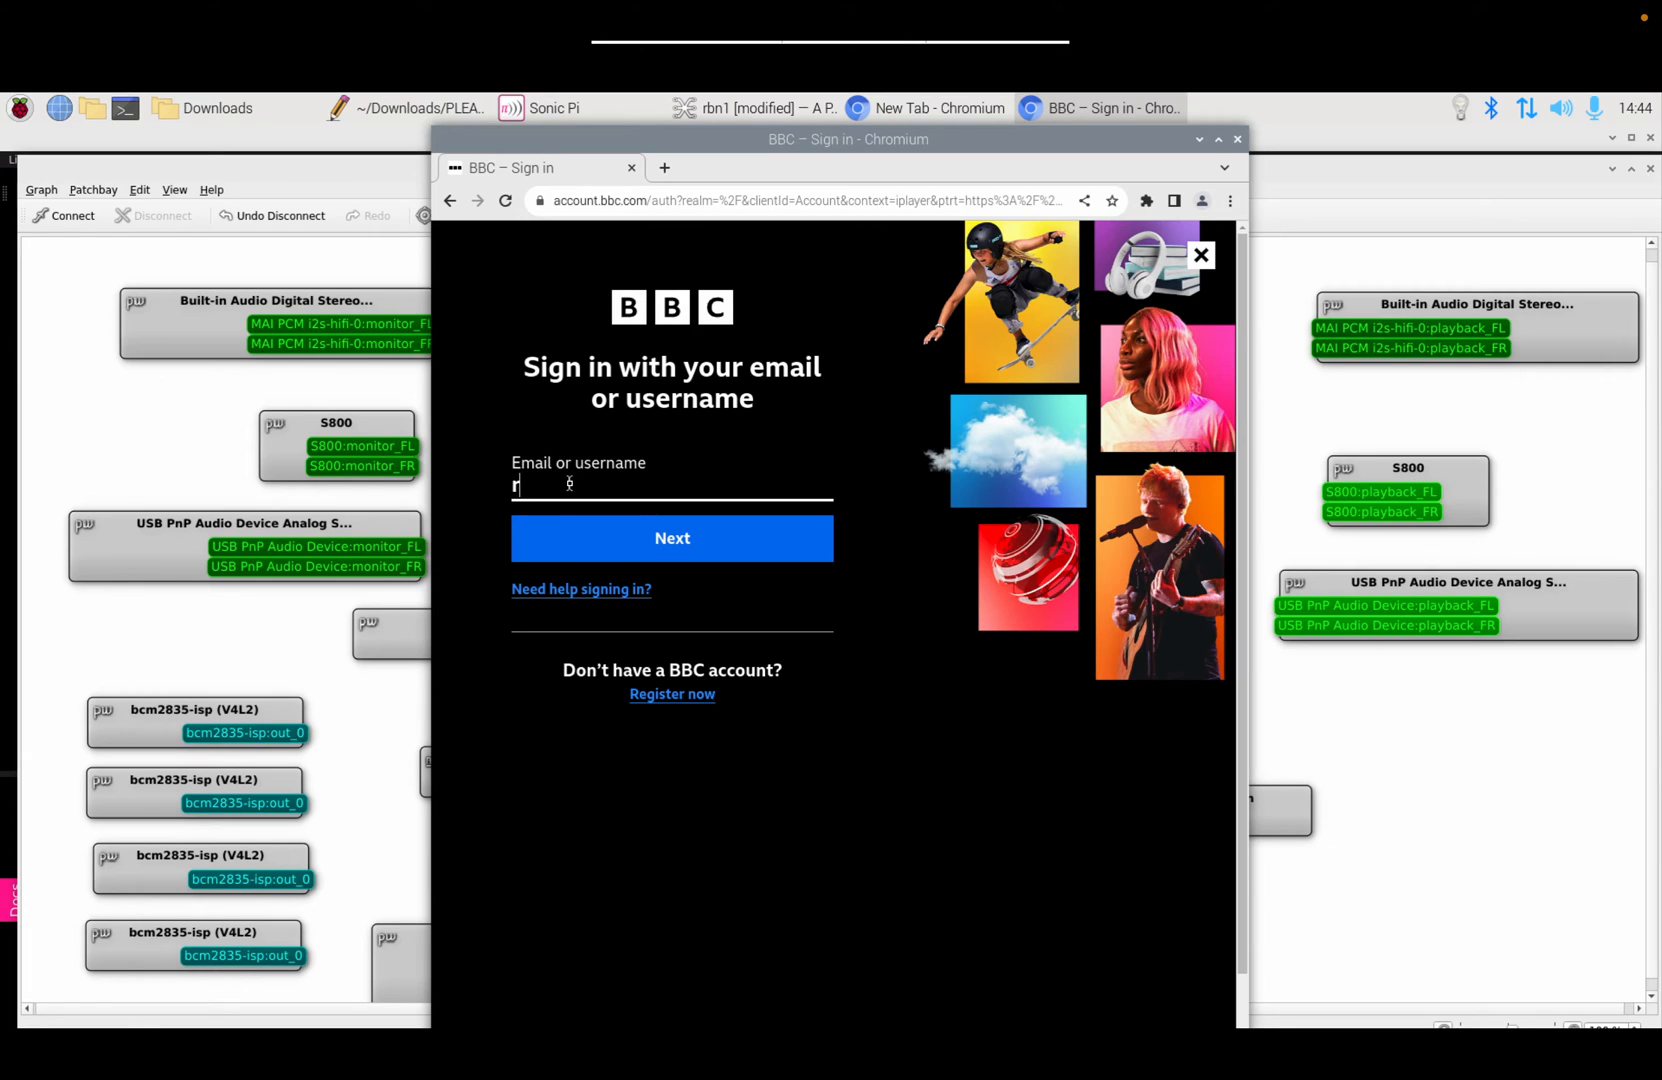
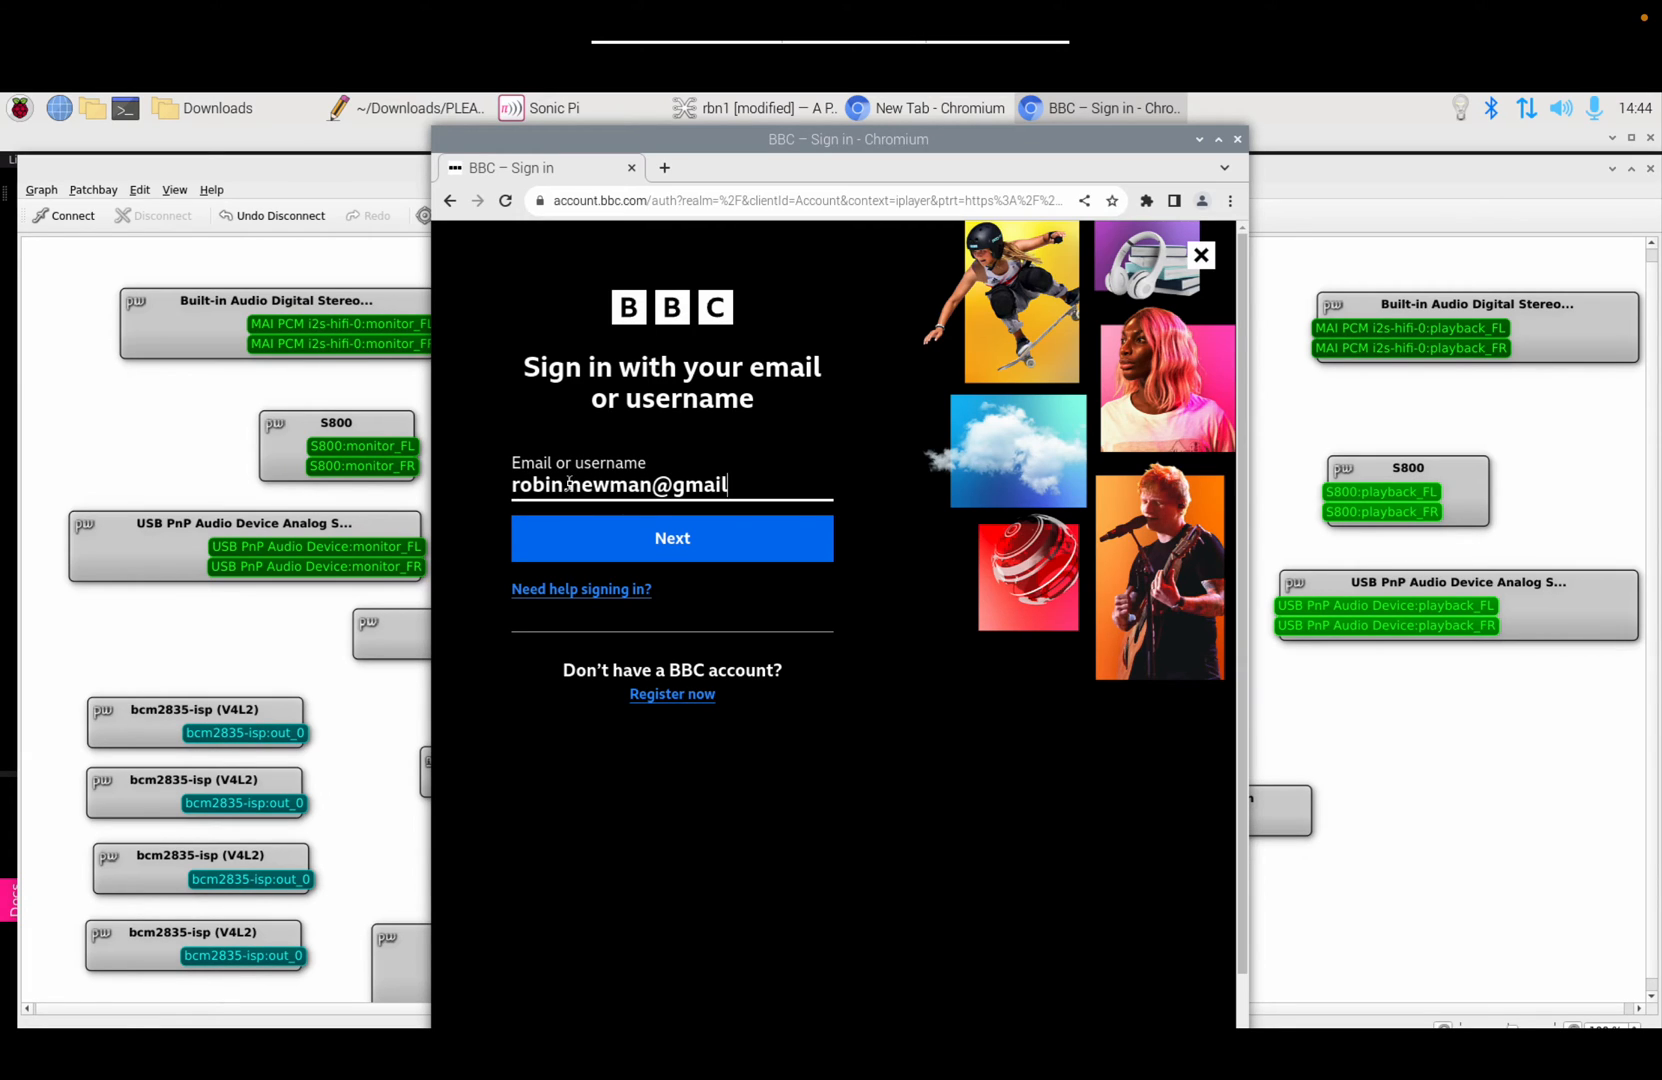
{"action": "left_click", "coordinate": [582, 543]}
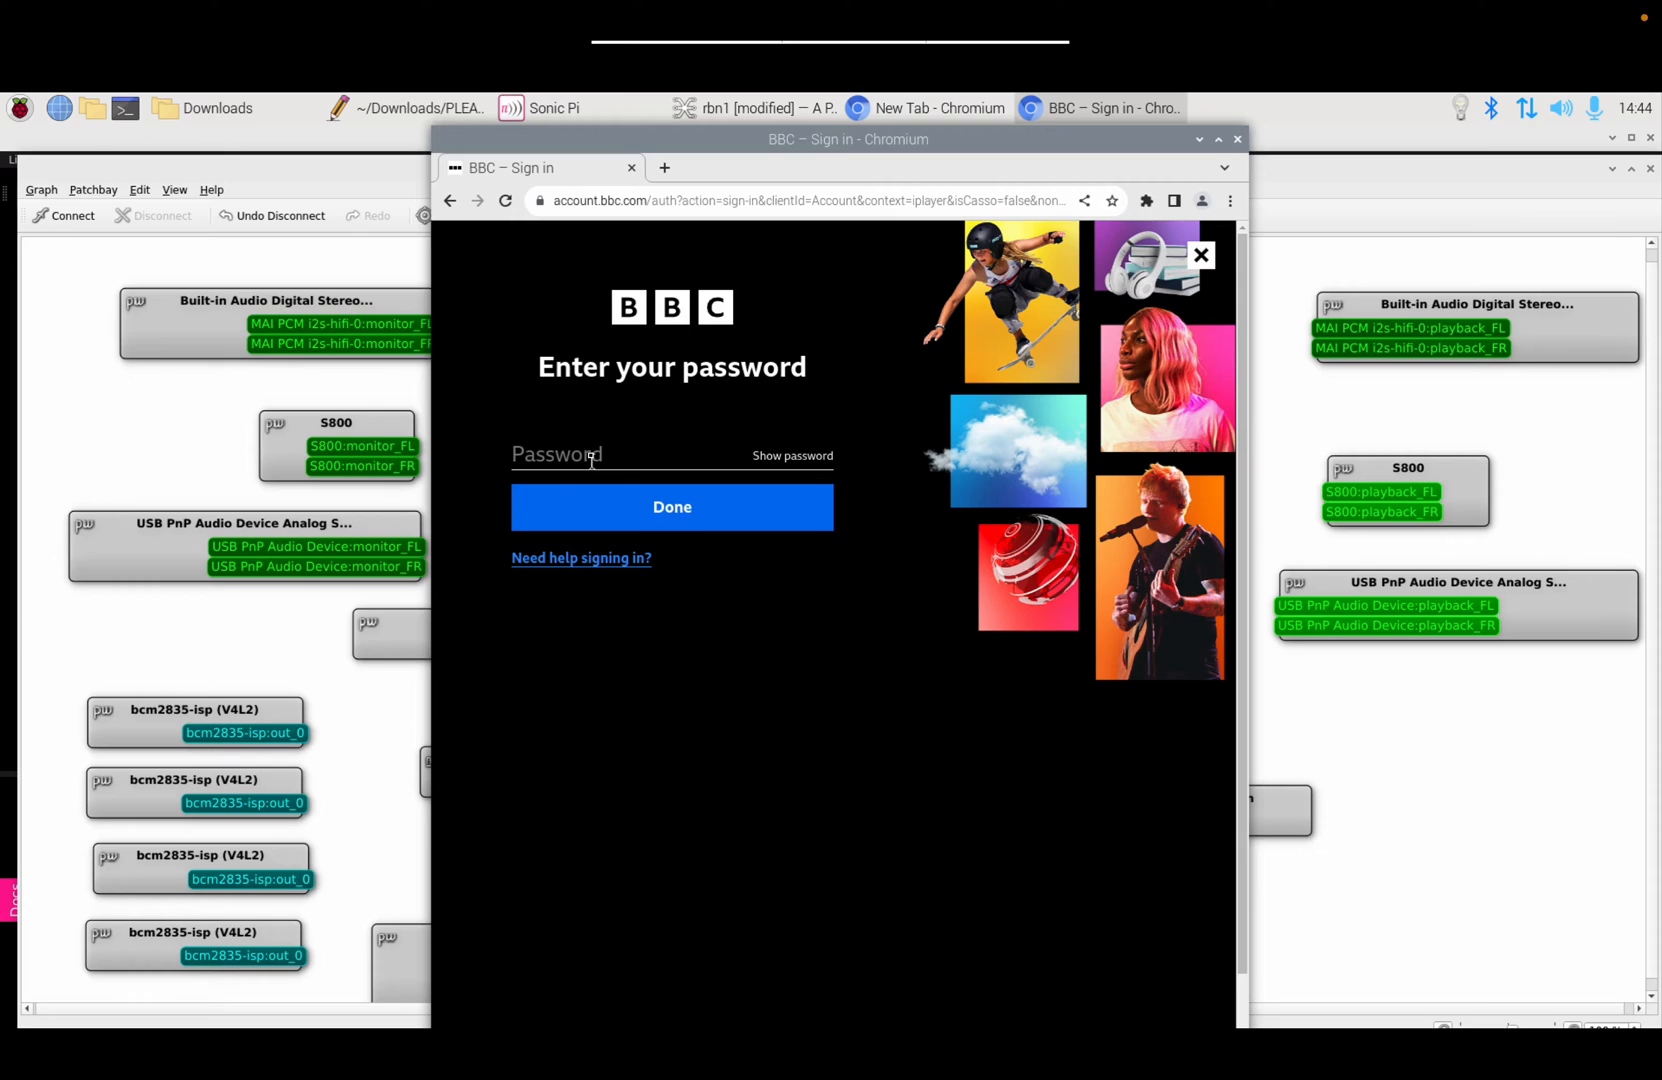
Step: Enter the account password to sign in, then confirm having a TV licence to watch
{"action": "left_click", "coordinate": [590, 453]}
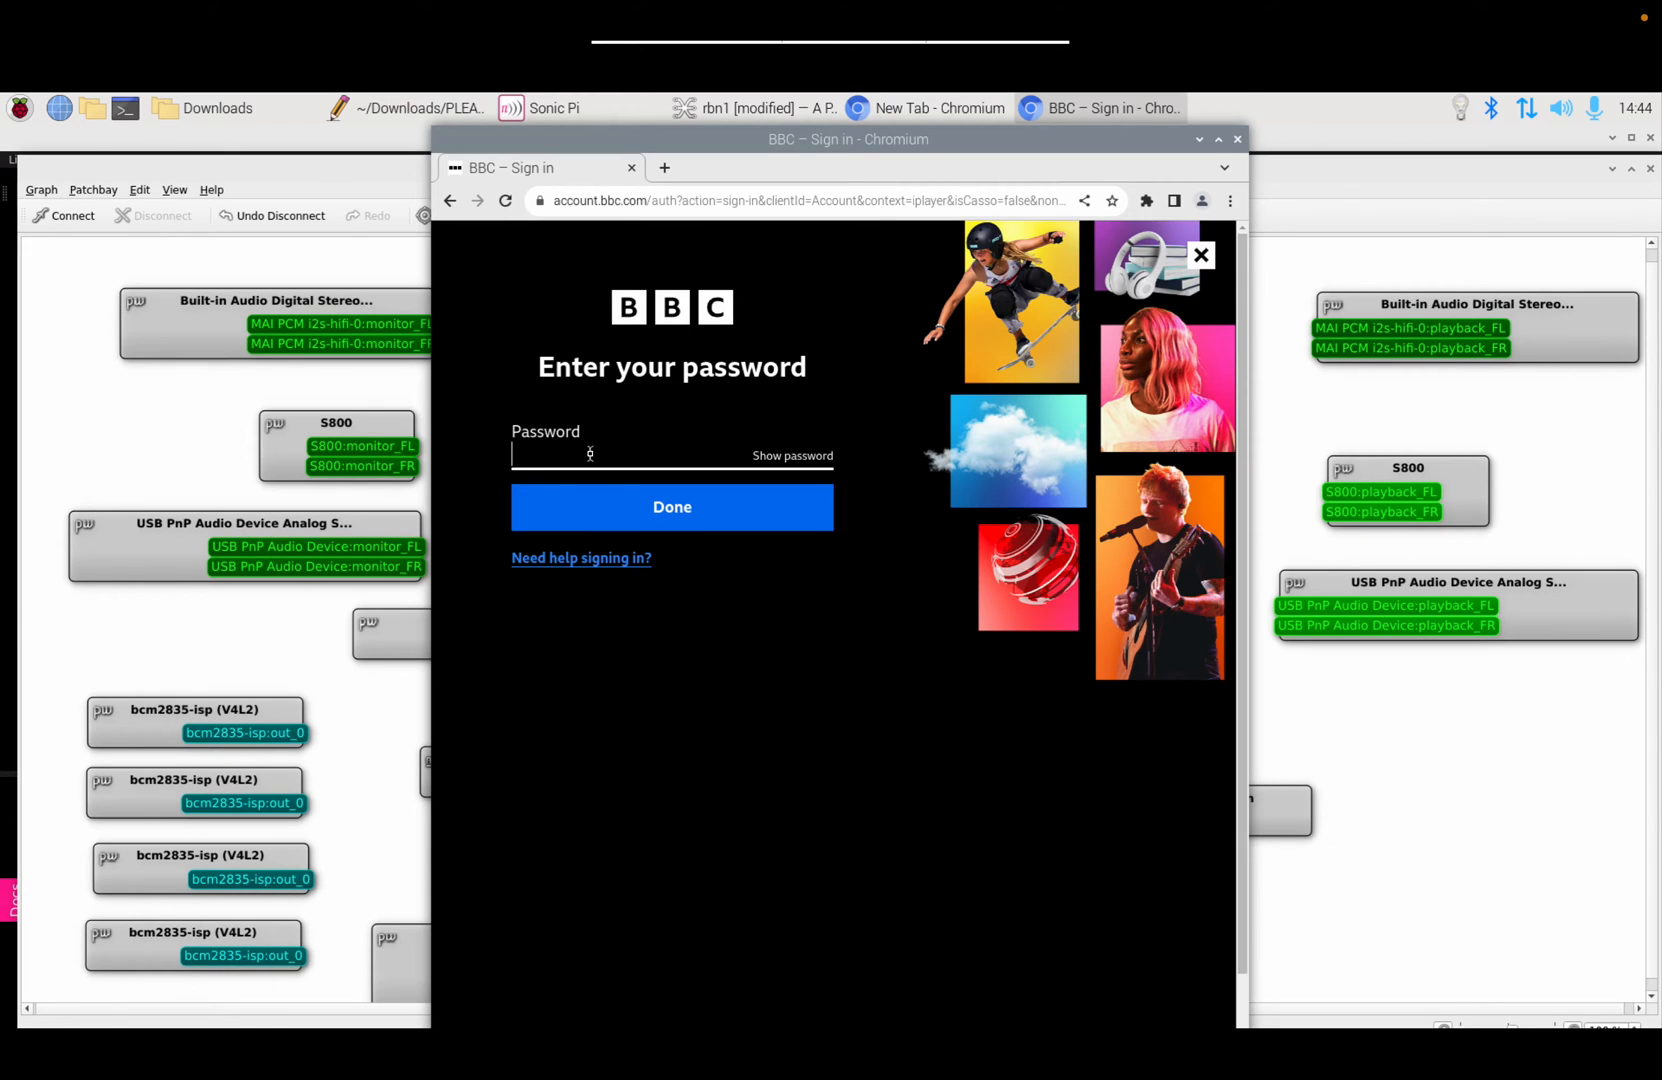
{"action": "type", "text": "**************"}
{"action": "left_click", "coordinate": [641, 506]}
{"action": "left_click", "coordinate": [641, 506]}
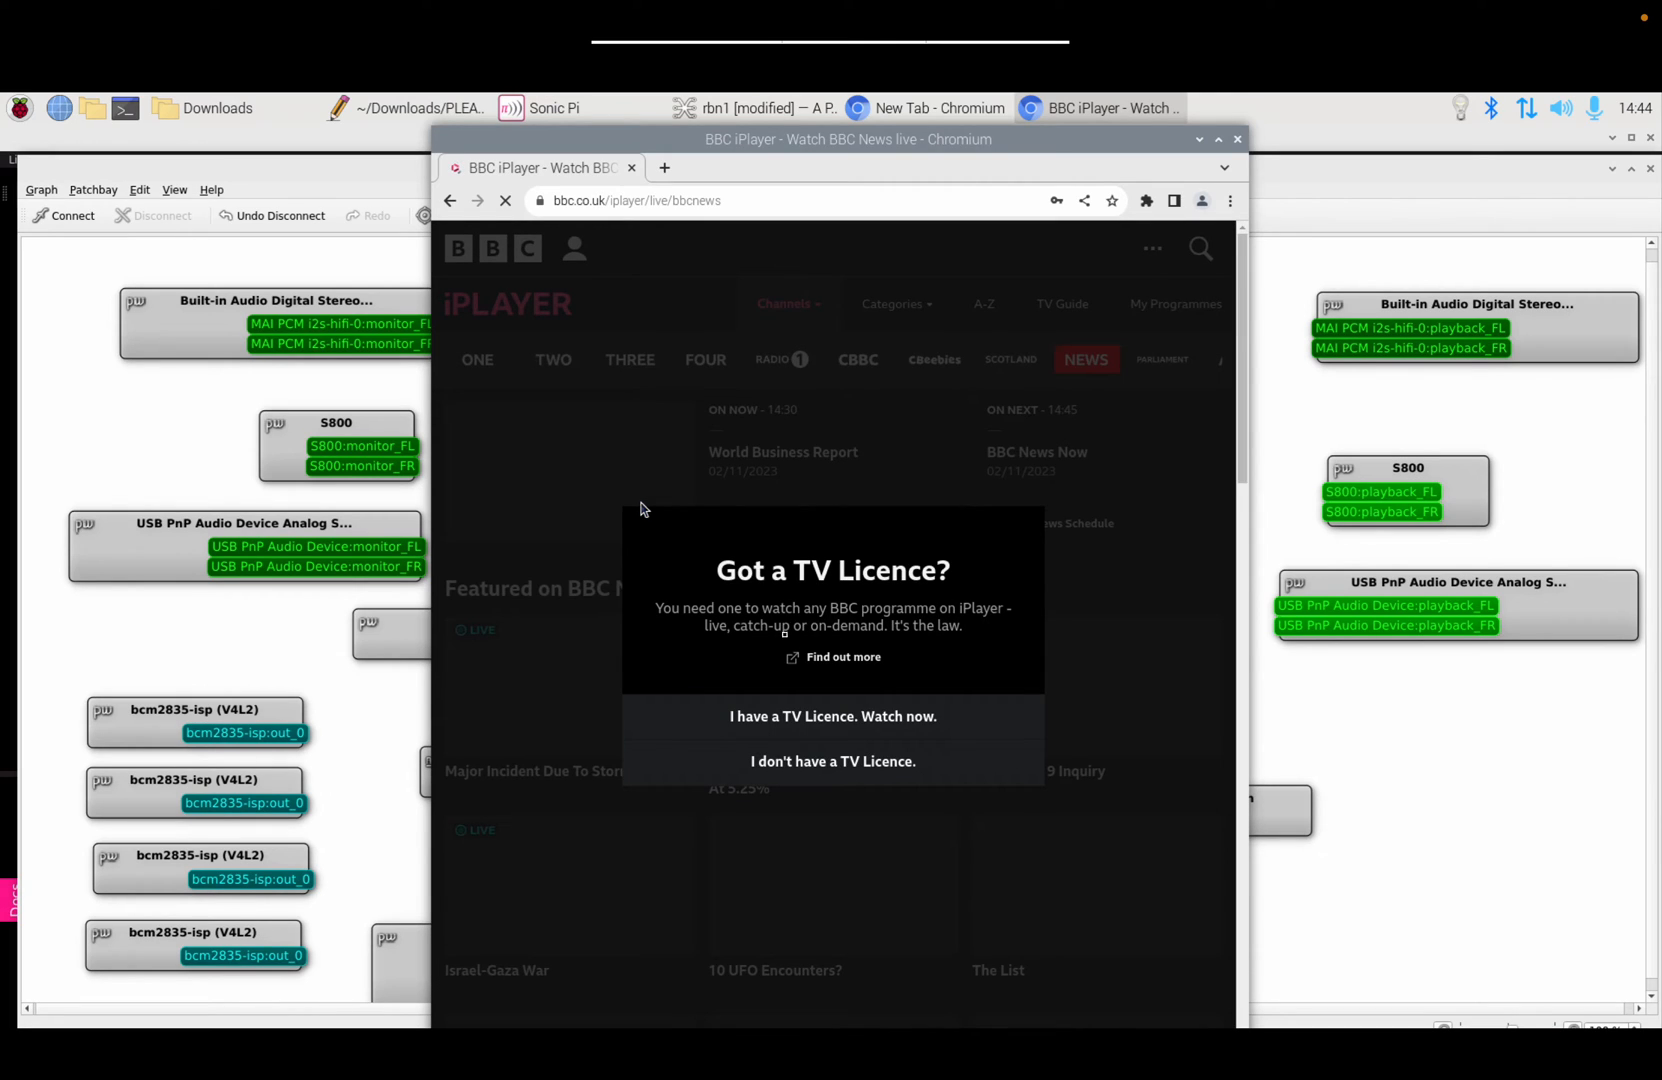
{"action": "left_click", "coordinate": [875, 717]}
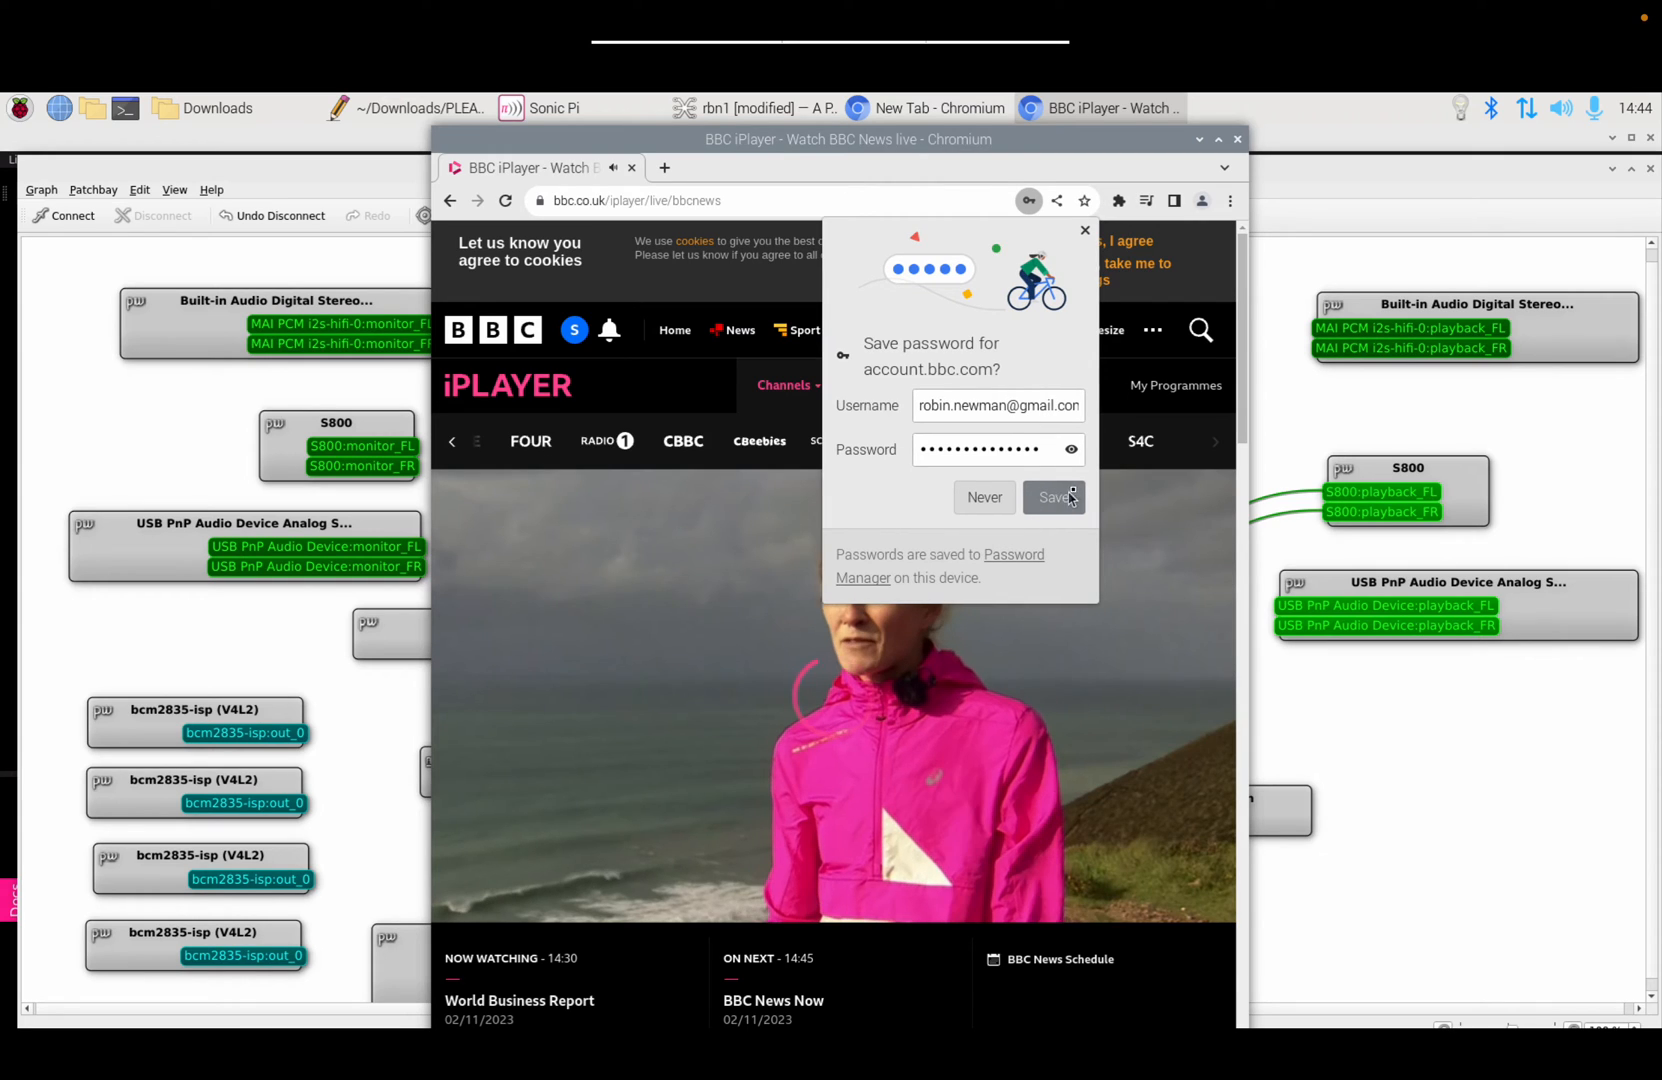
Step: Save the sign-in password in Chromium and switch system audio output to HDMI
{"action": "left_click", "coordinate": [1073, 496]}
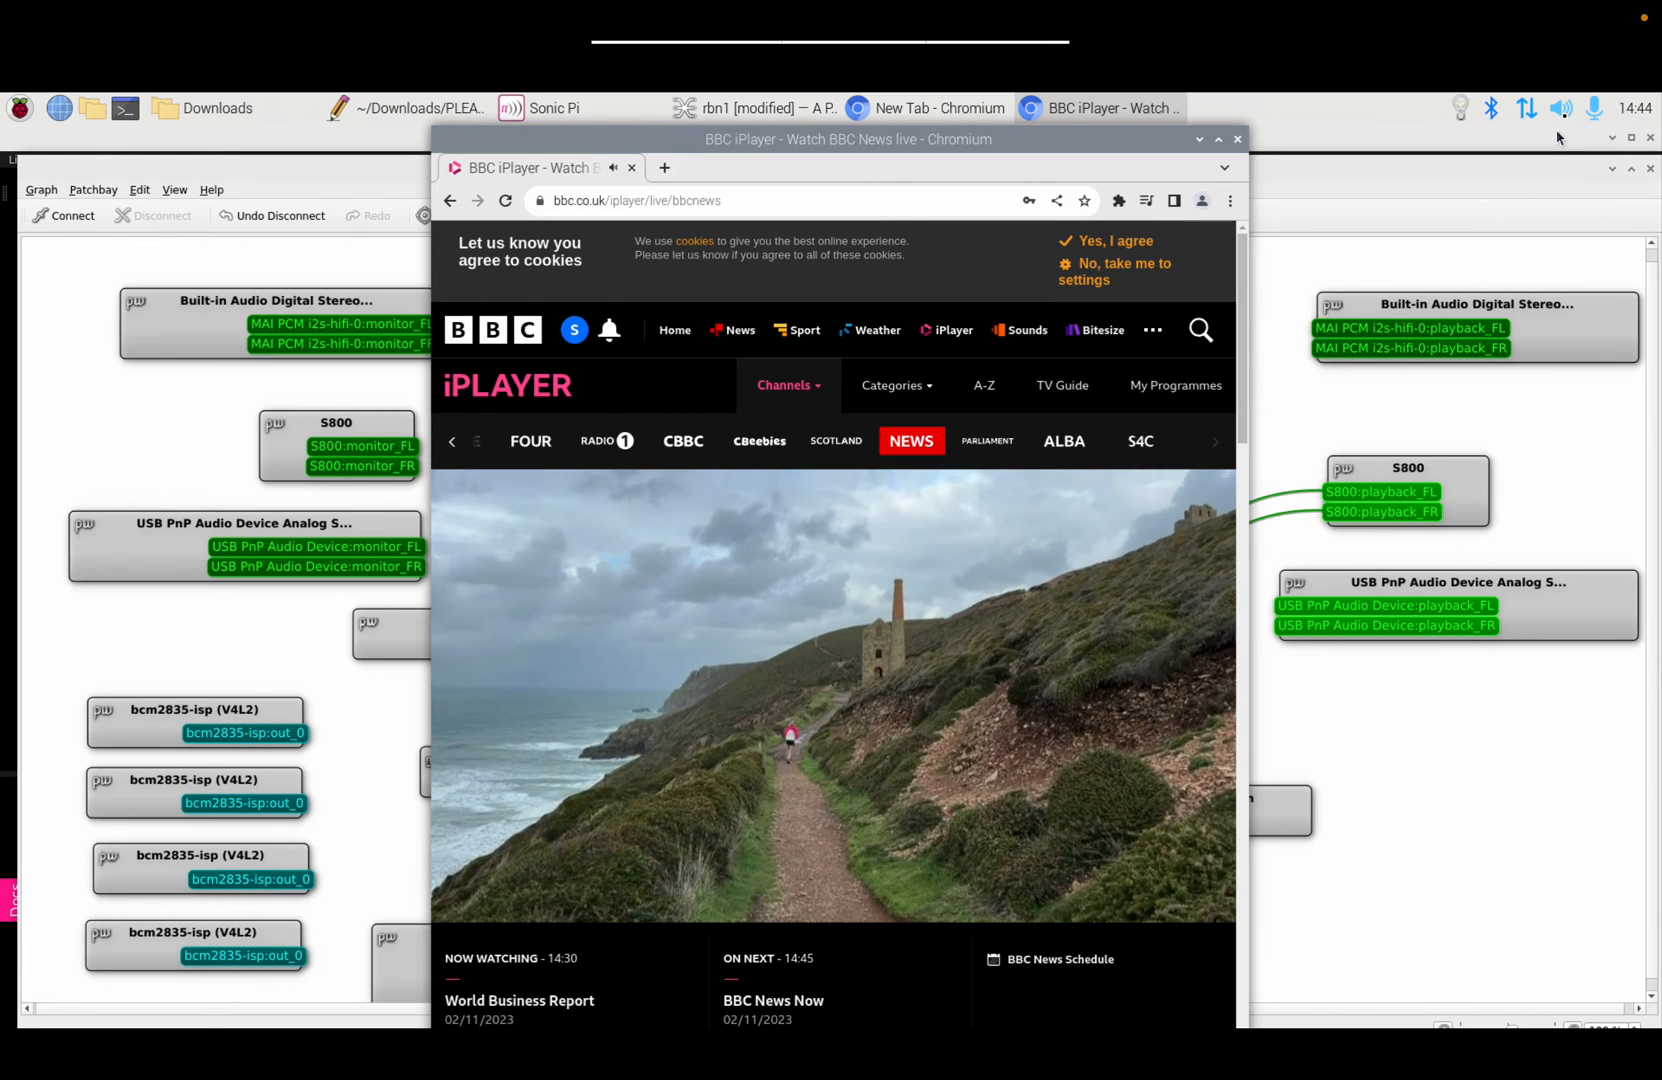
{"action": "right_click", "coordinate": [1560, 108]}
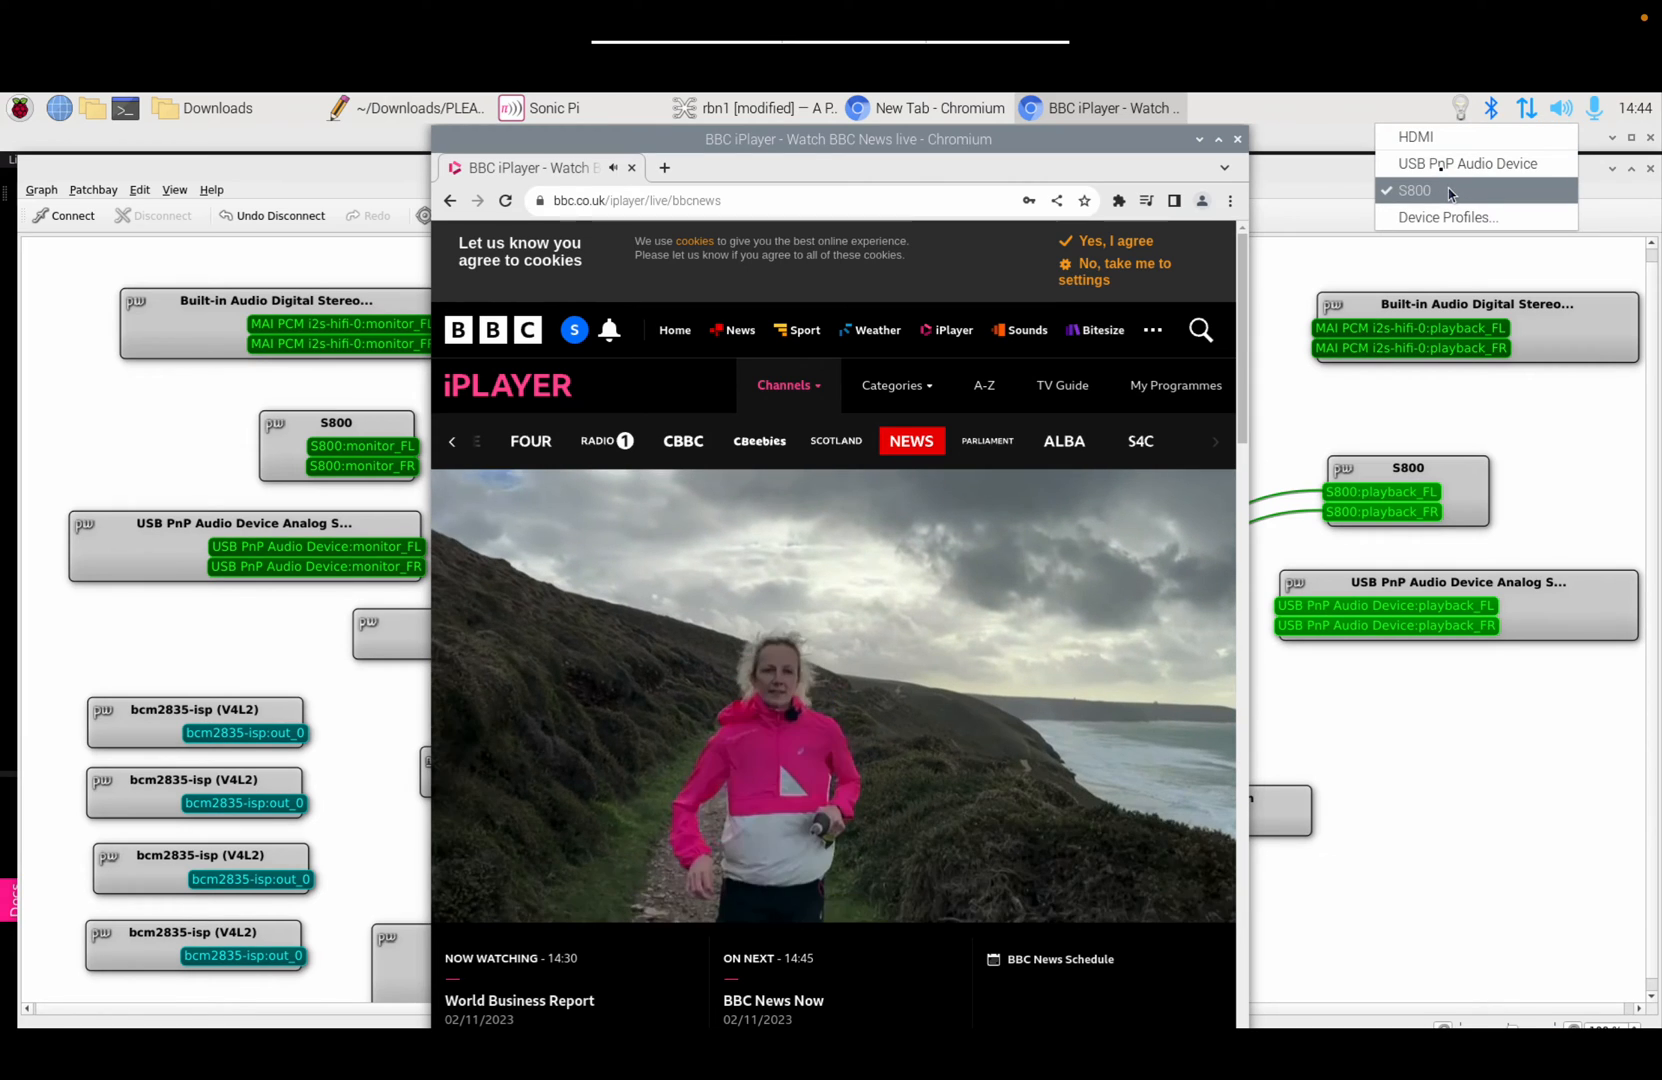
{"action": "left_click", "coordinate": [1418, 140]}
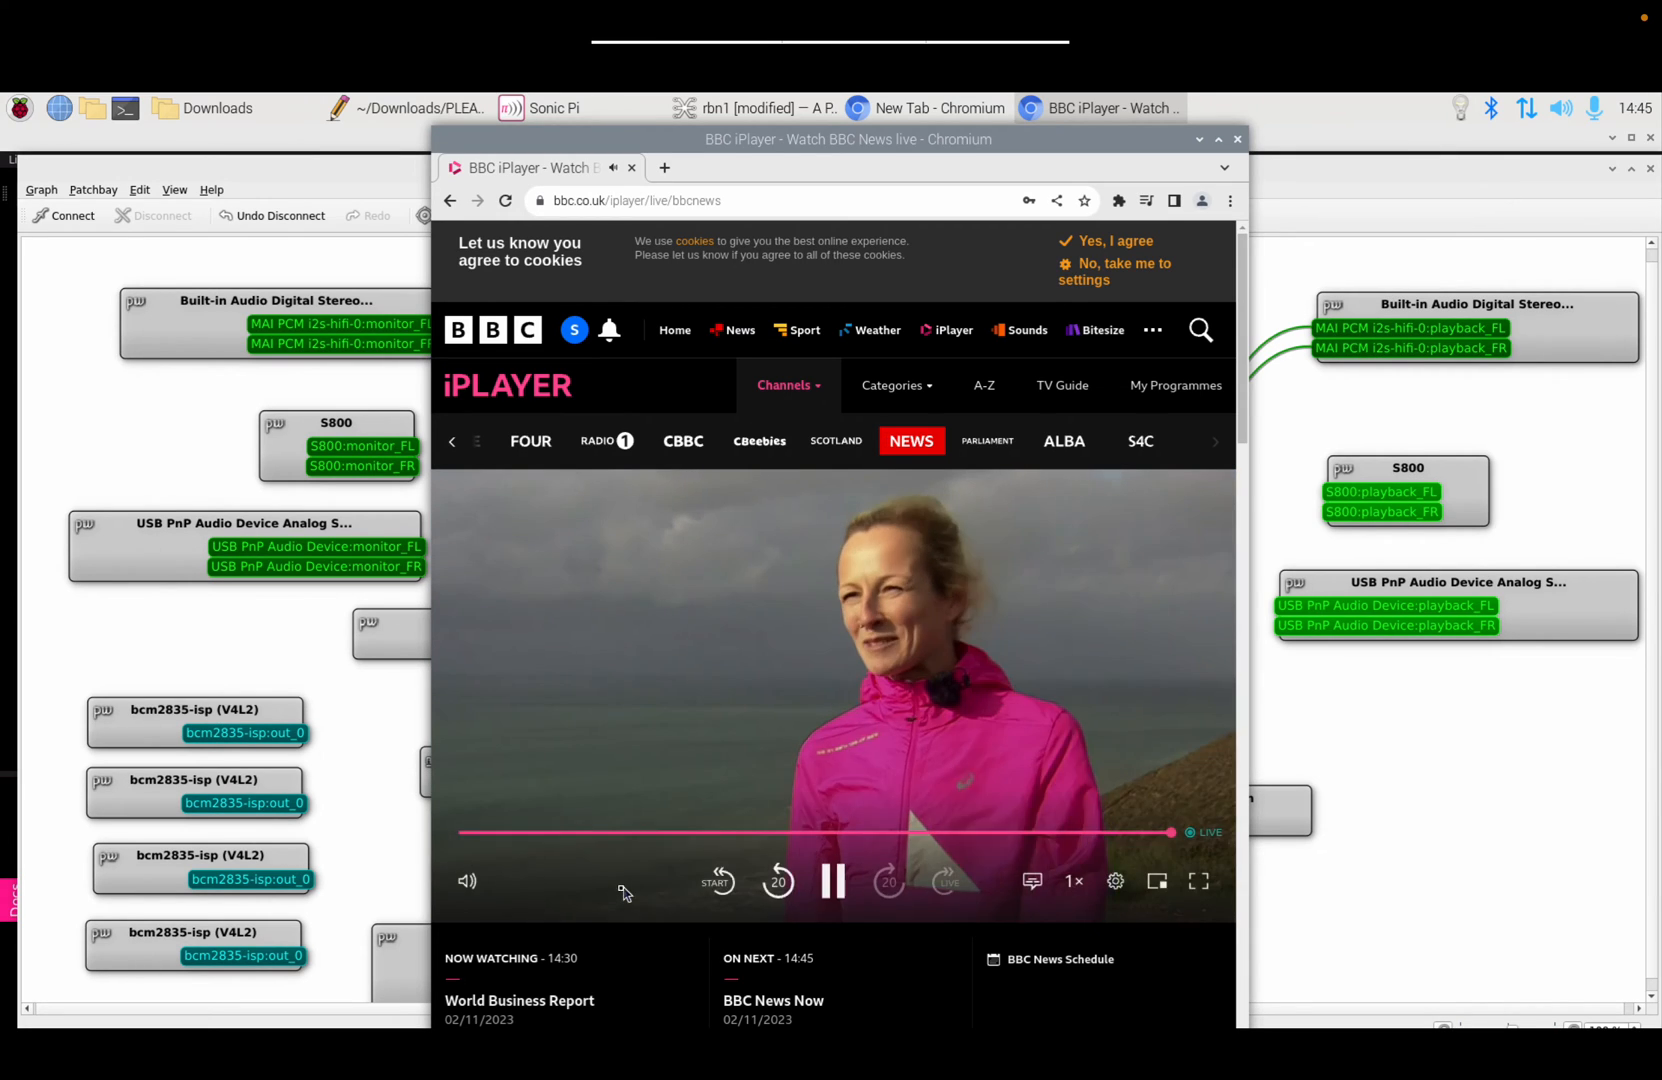
Step: Turn the iPlayer player volume and system volume to maximum, then bring qpwgraph forward
{"action": "mouse_move", "coordinate": [522, 886]}
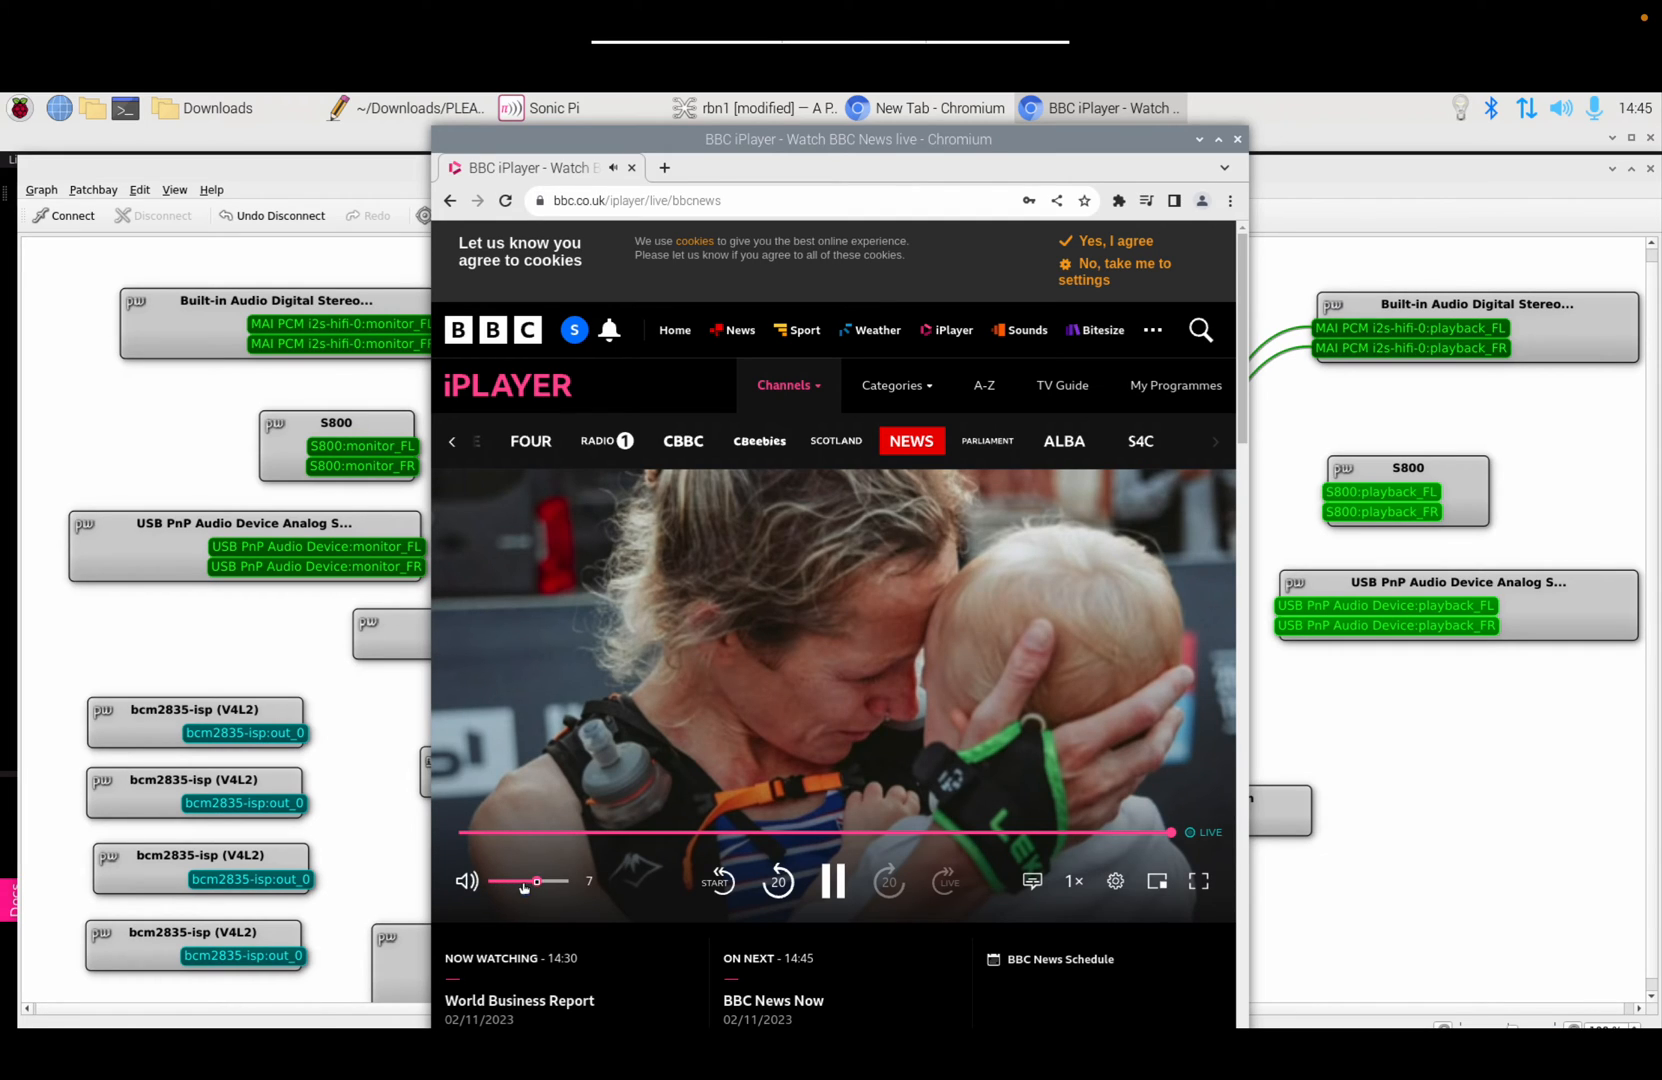
{"action": "left_click_drag", "start_coordinate": [537, 885], "coordinate": [590, 888]}
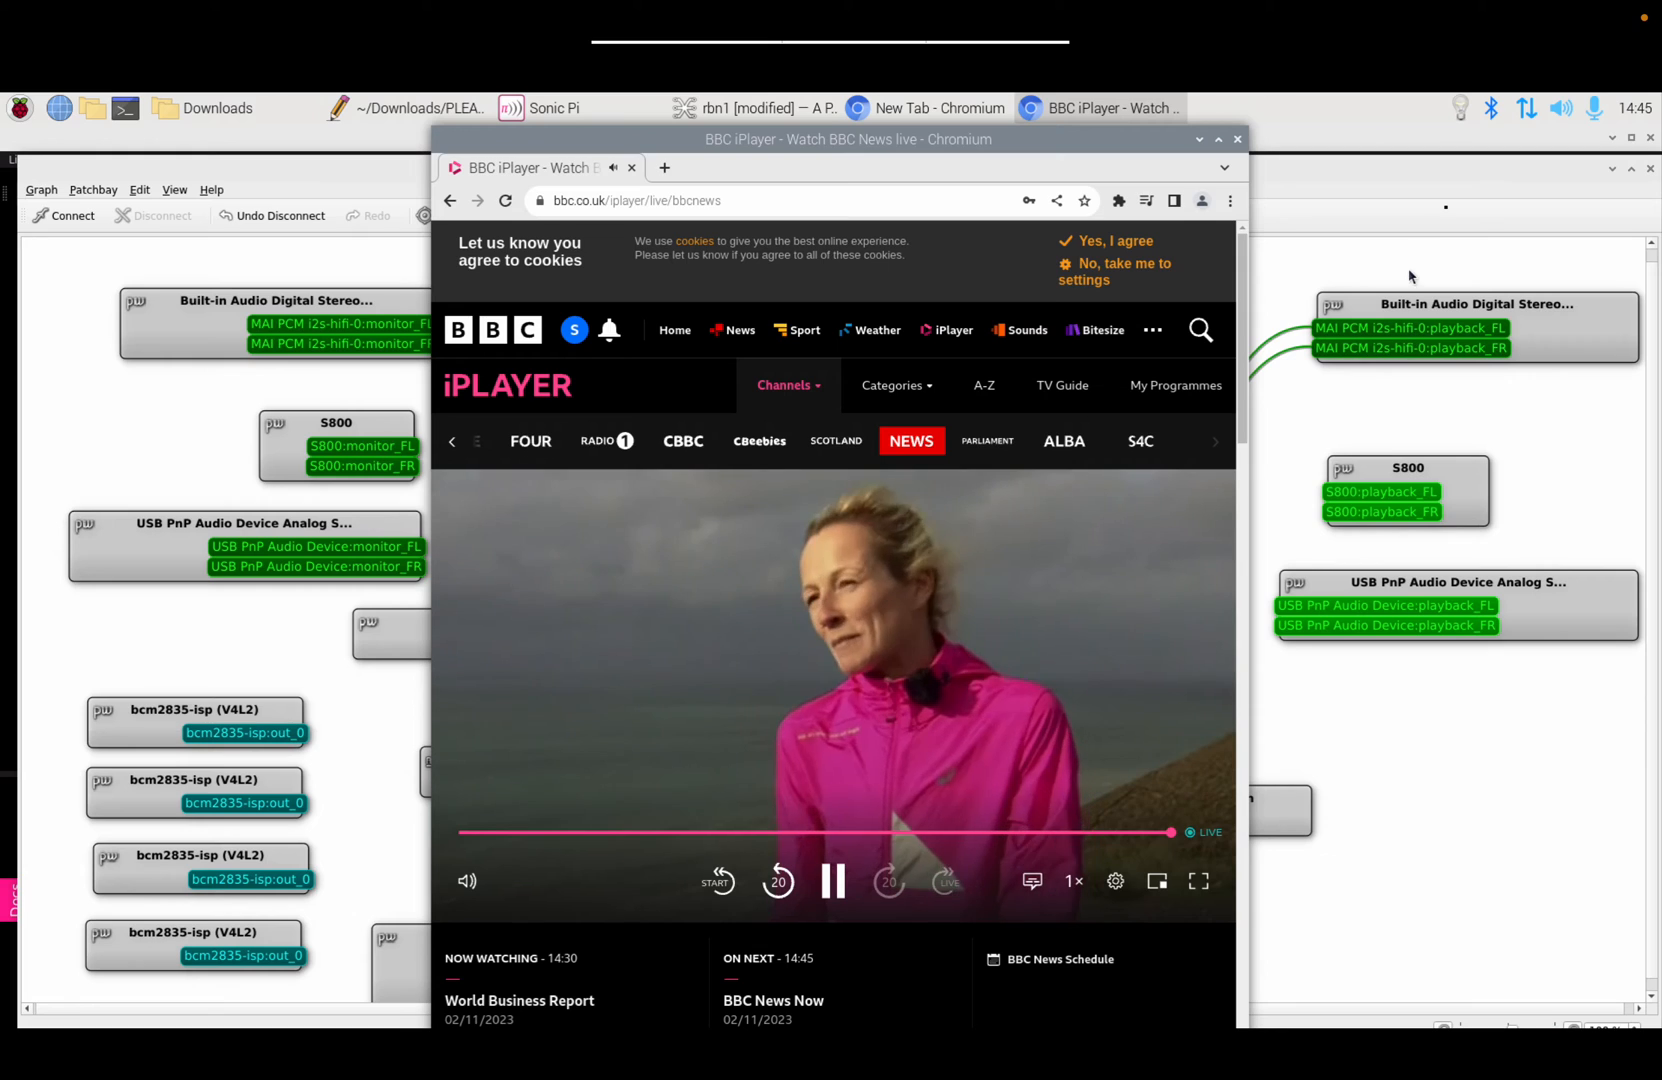
{"action": "left_click", "coordinate": [1563, 112]}
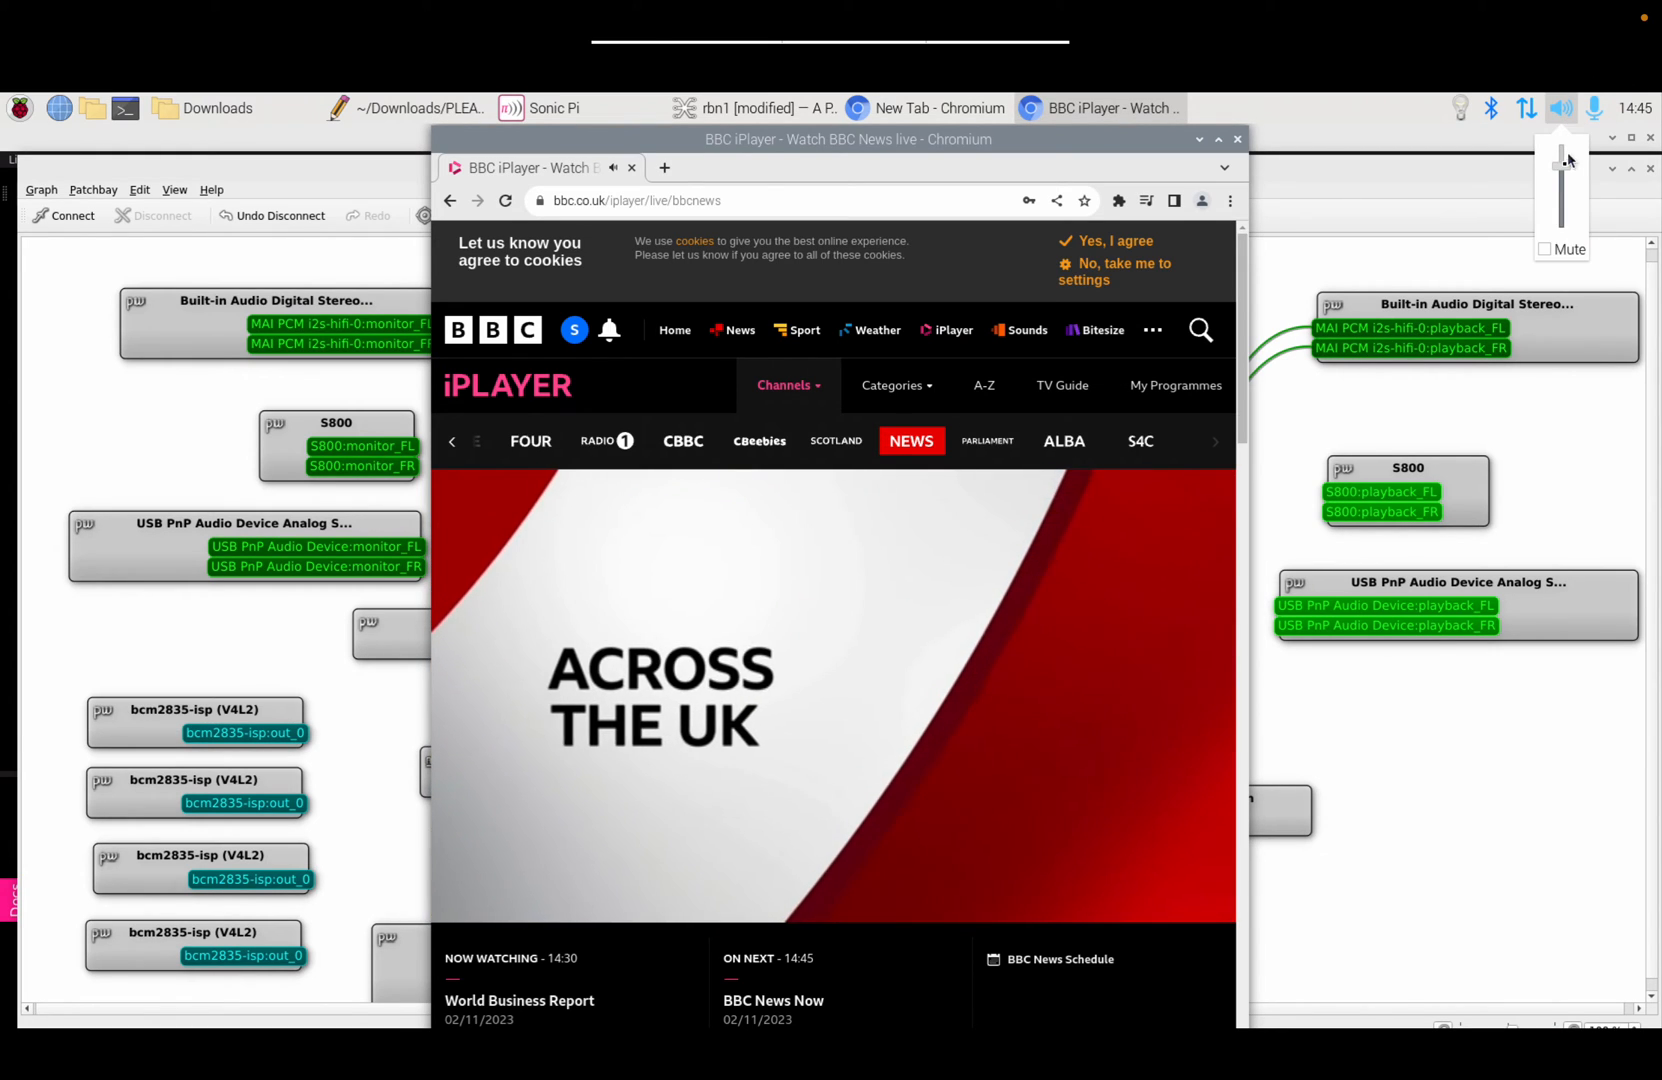
{"action": "left_click_drag", "start_coordinate": [1565, 170], "coordinate": [1557, 144]}
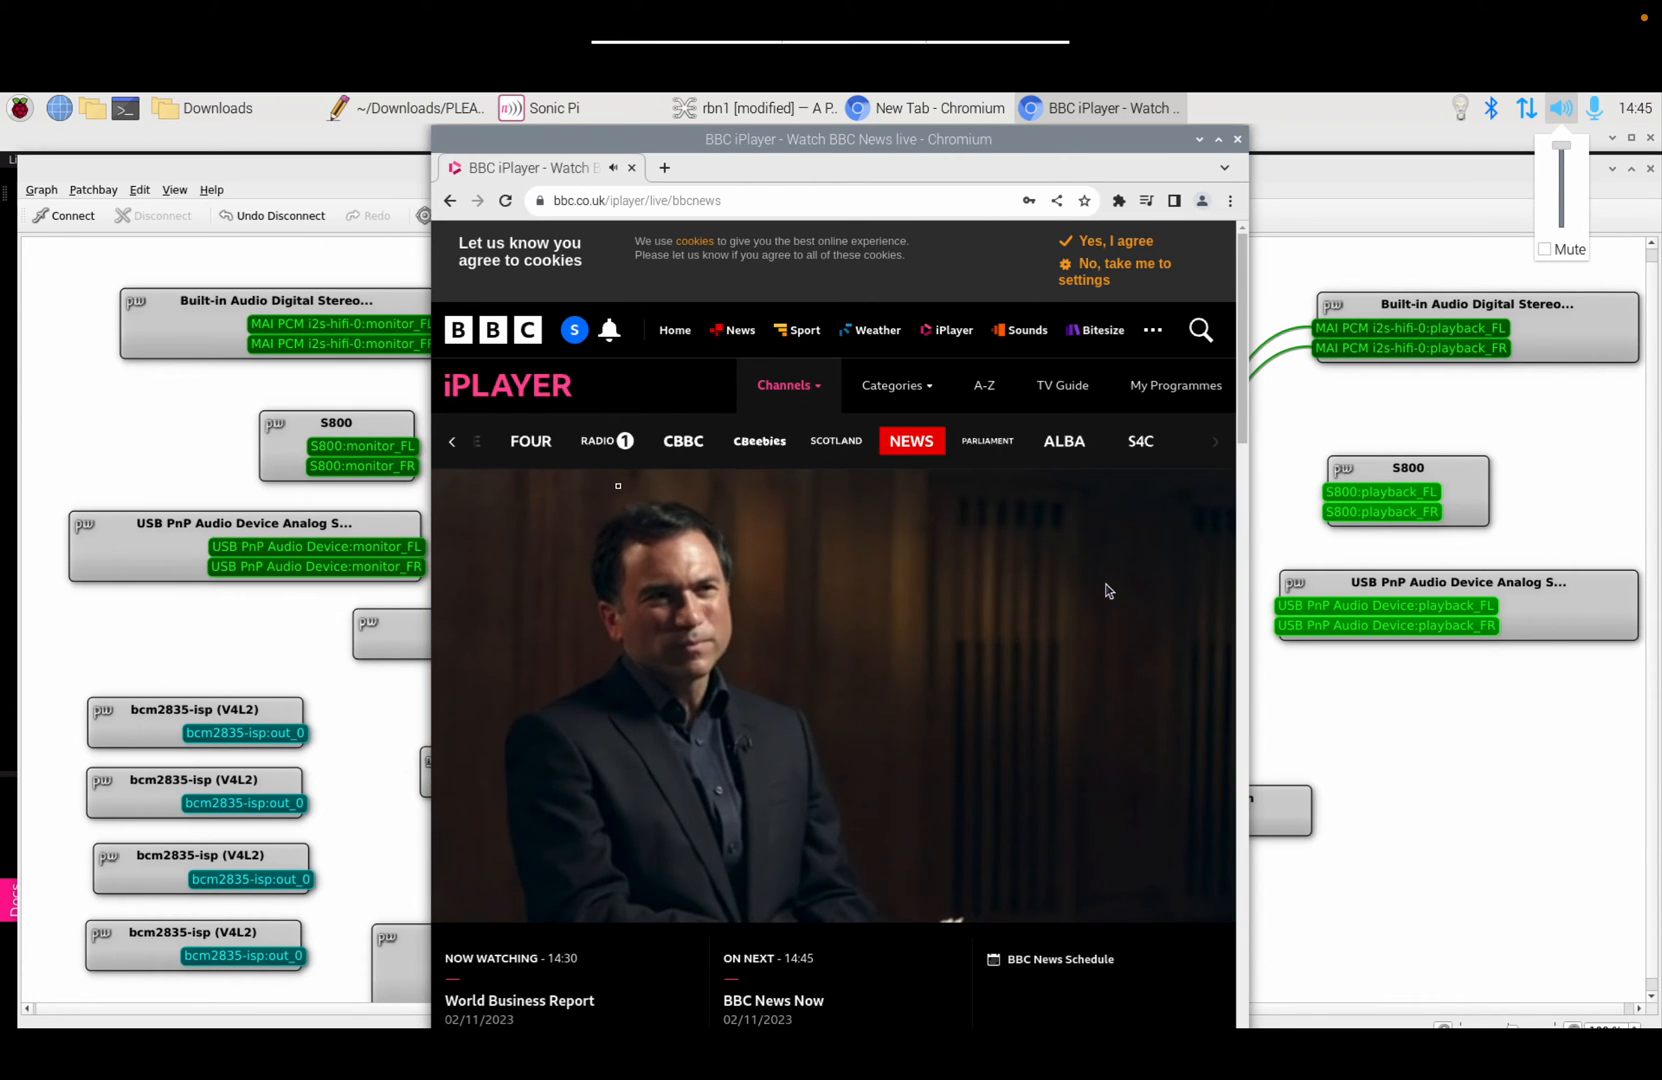
{"action": "left_click", "coordinate": [103, 440]}
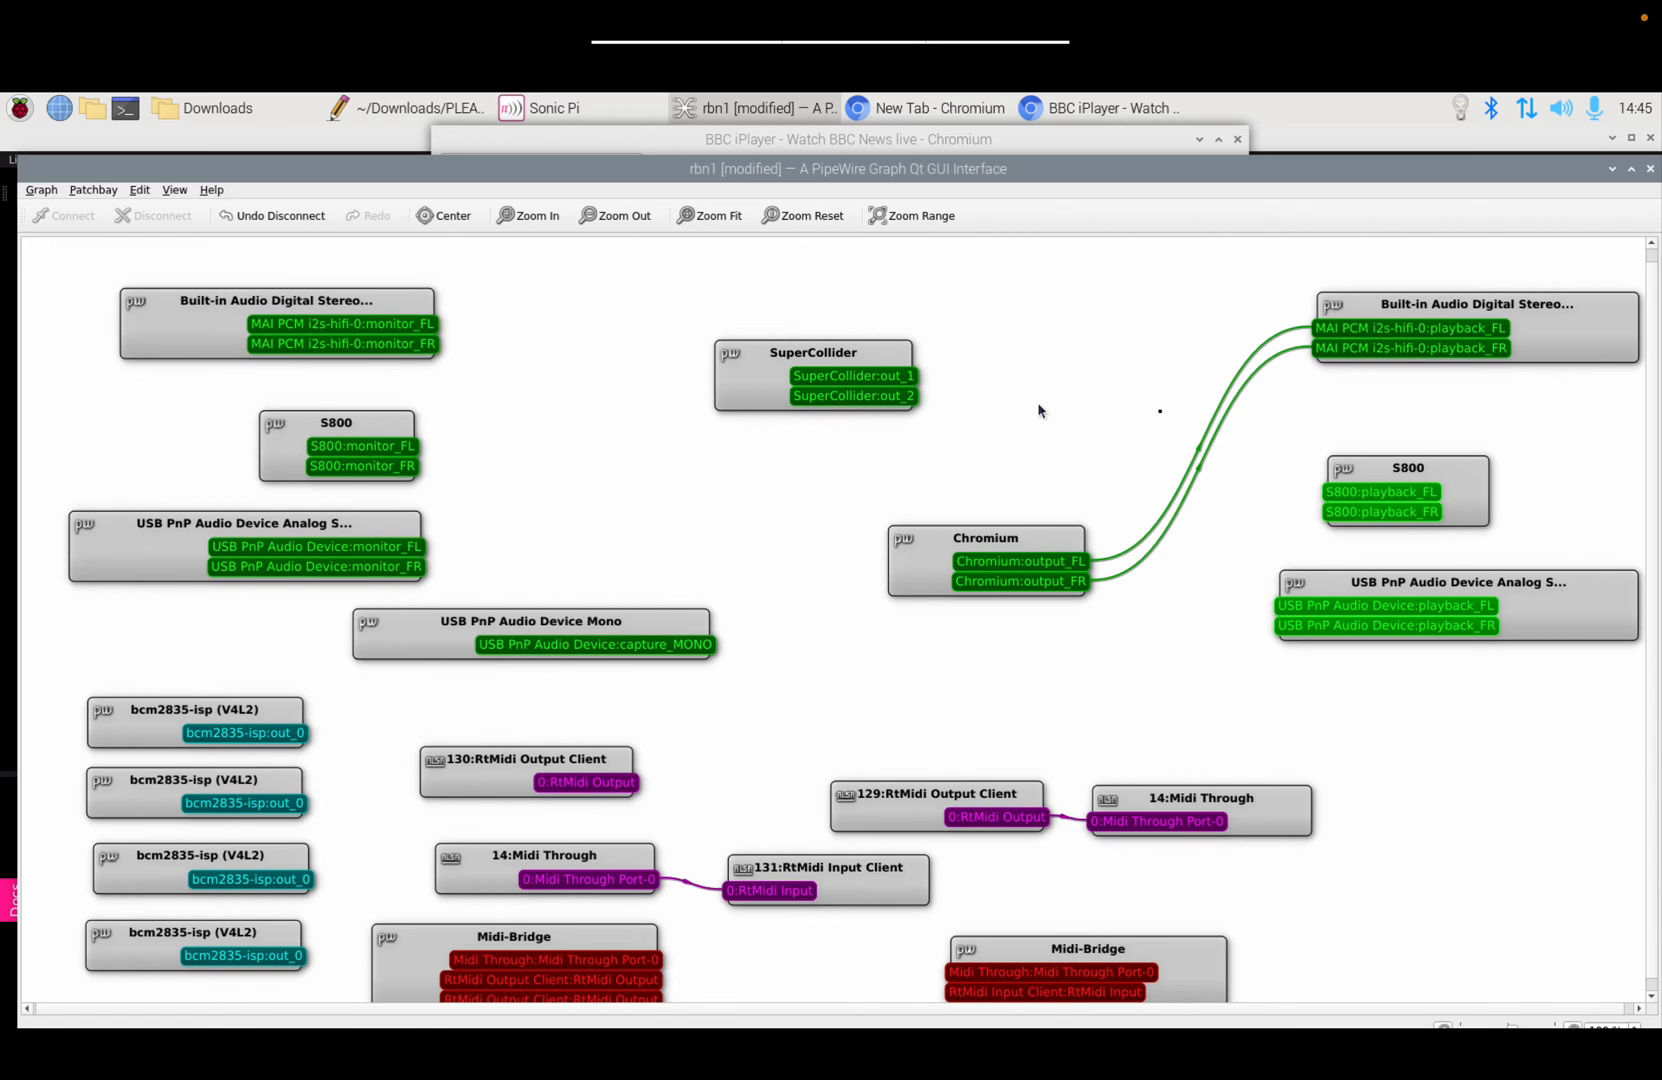
Step: Unlink Chromium from built-in HDMI audio and route output_FL/FR to USB PnP playback_FL/FR
{"action": "left_click", "coordinate": [1481, 311]}
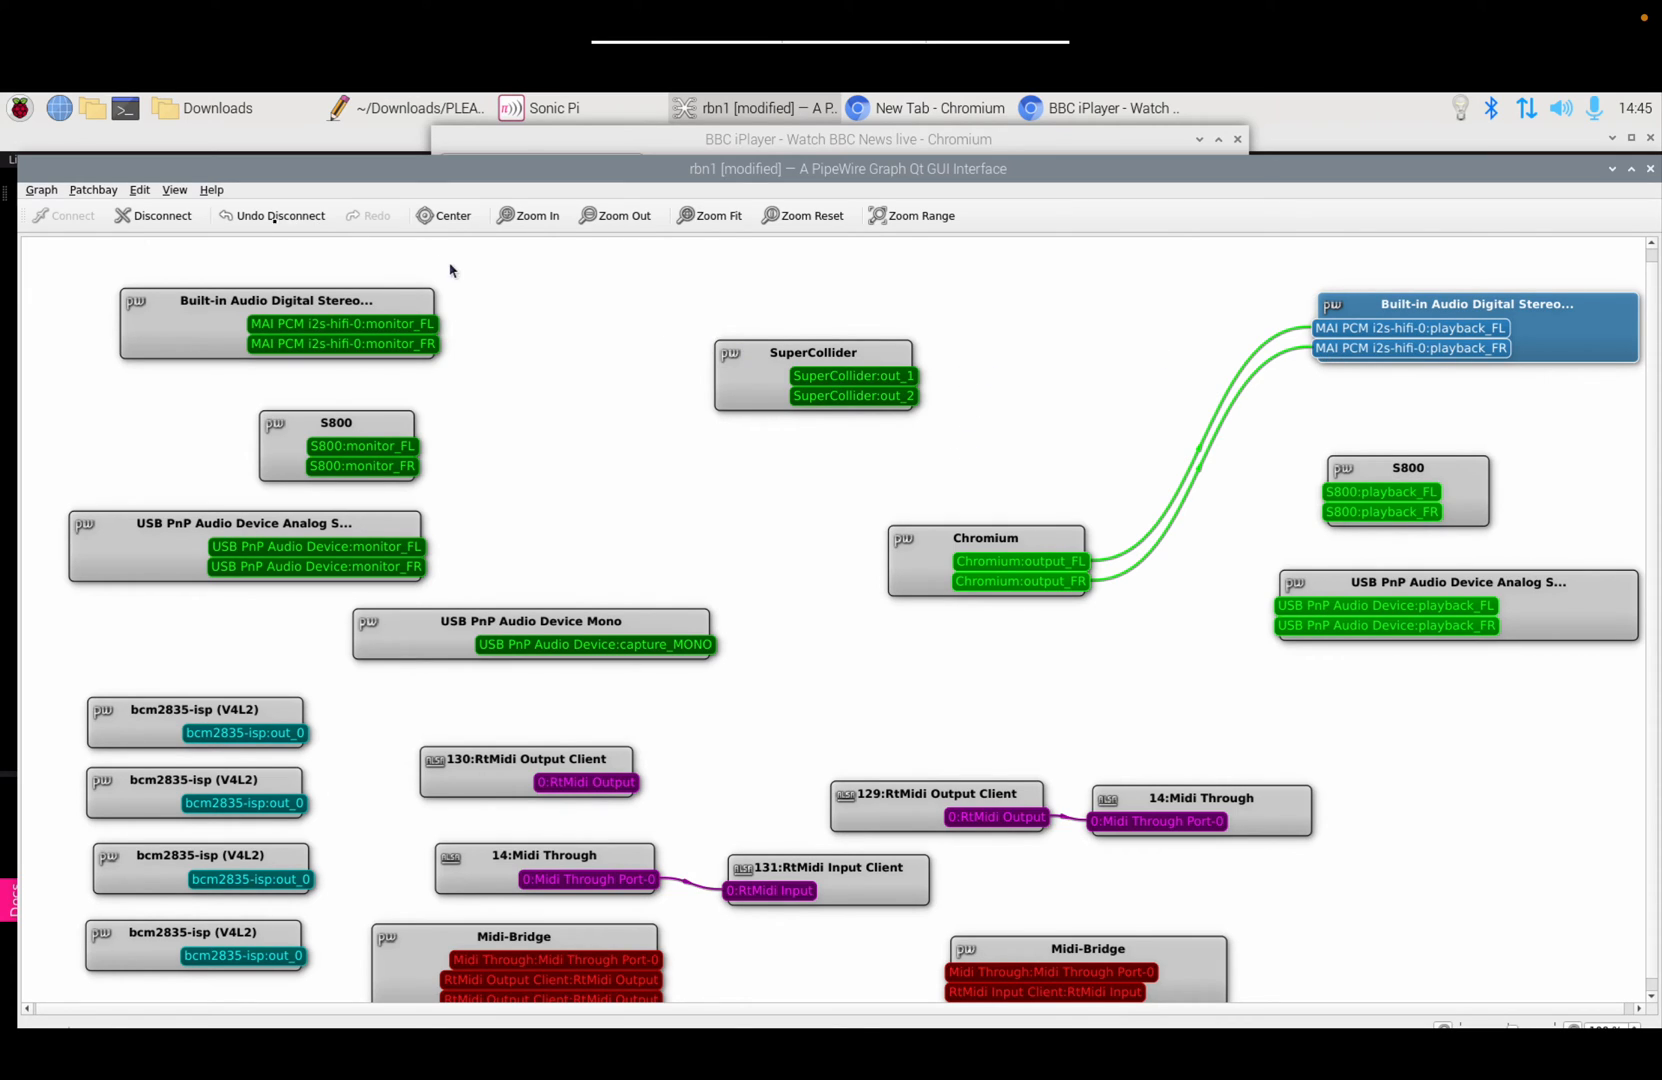
{"action": "left_click", "coordinate": [172, 222]}
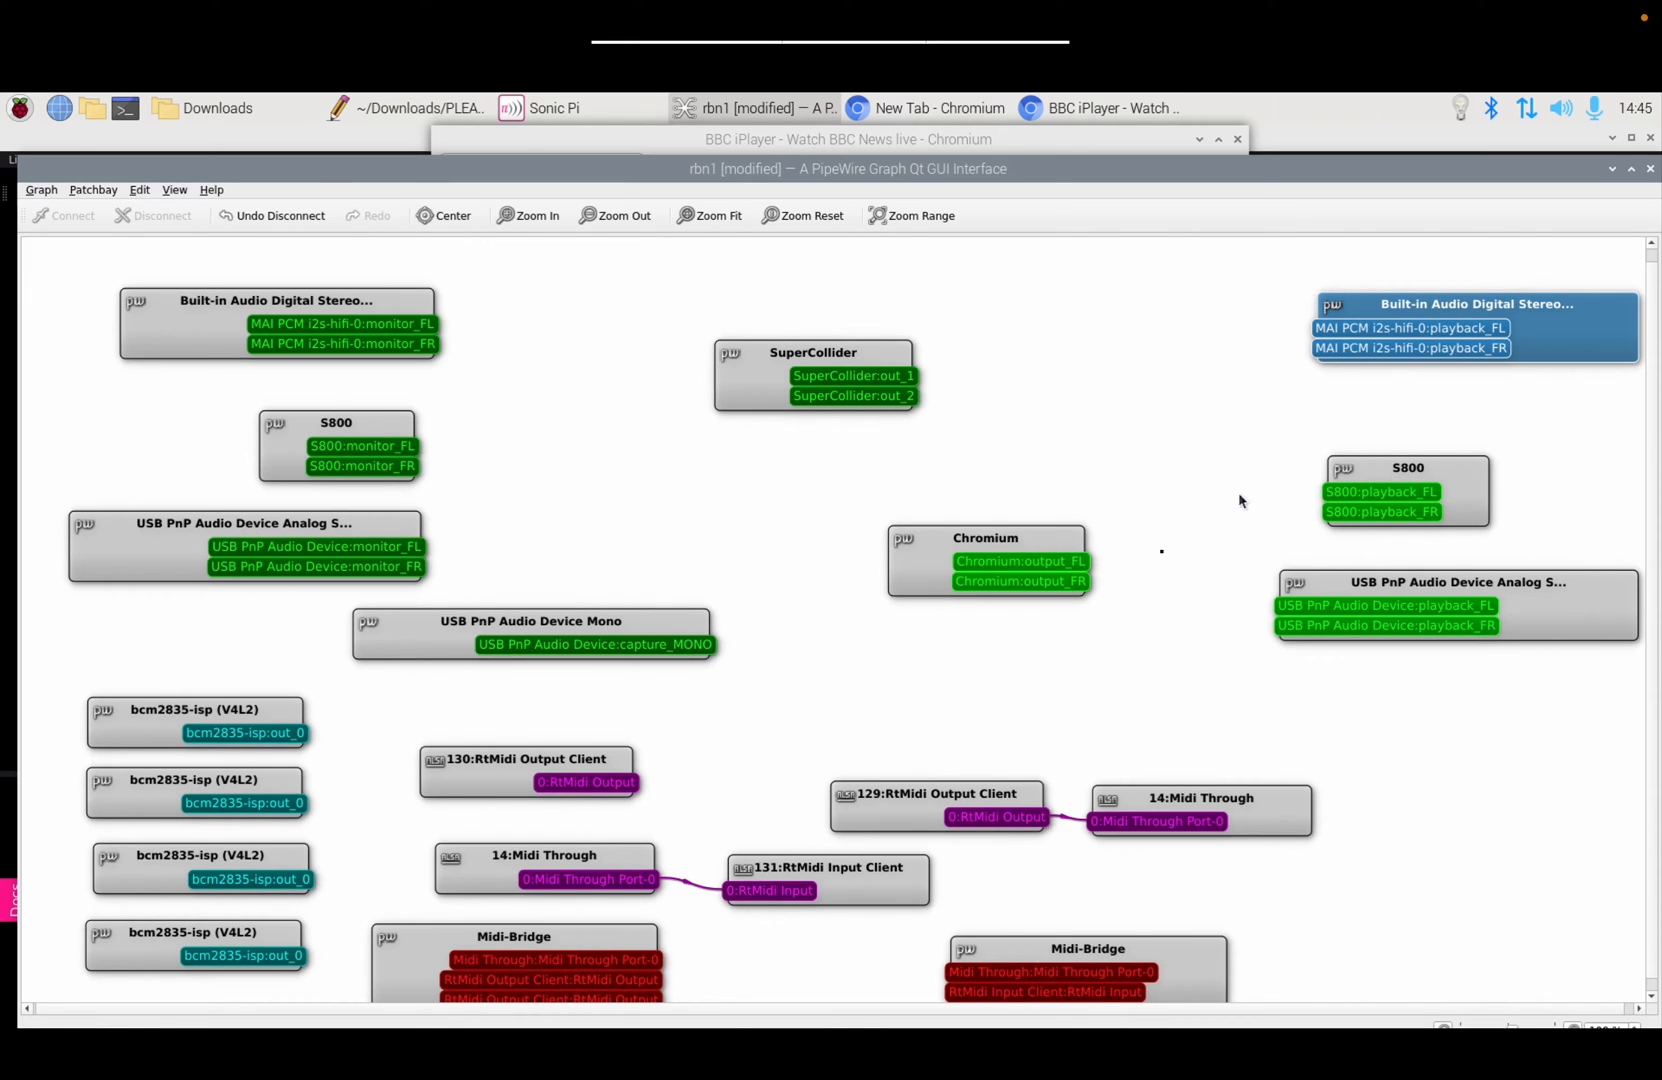
{"action": "left_click_drag", "start_coordinate": [1081, 571], "coordinate": [1272, 605]}
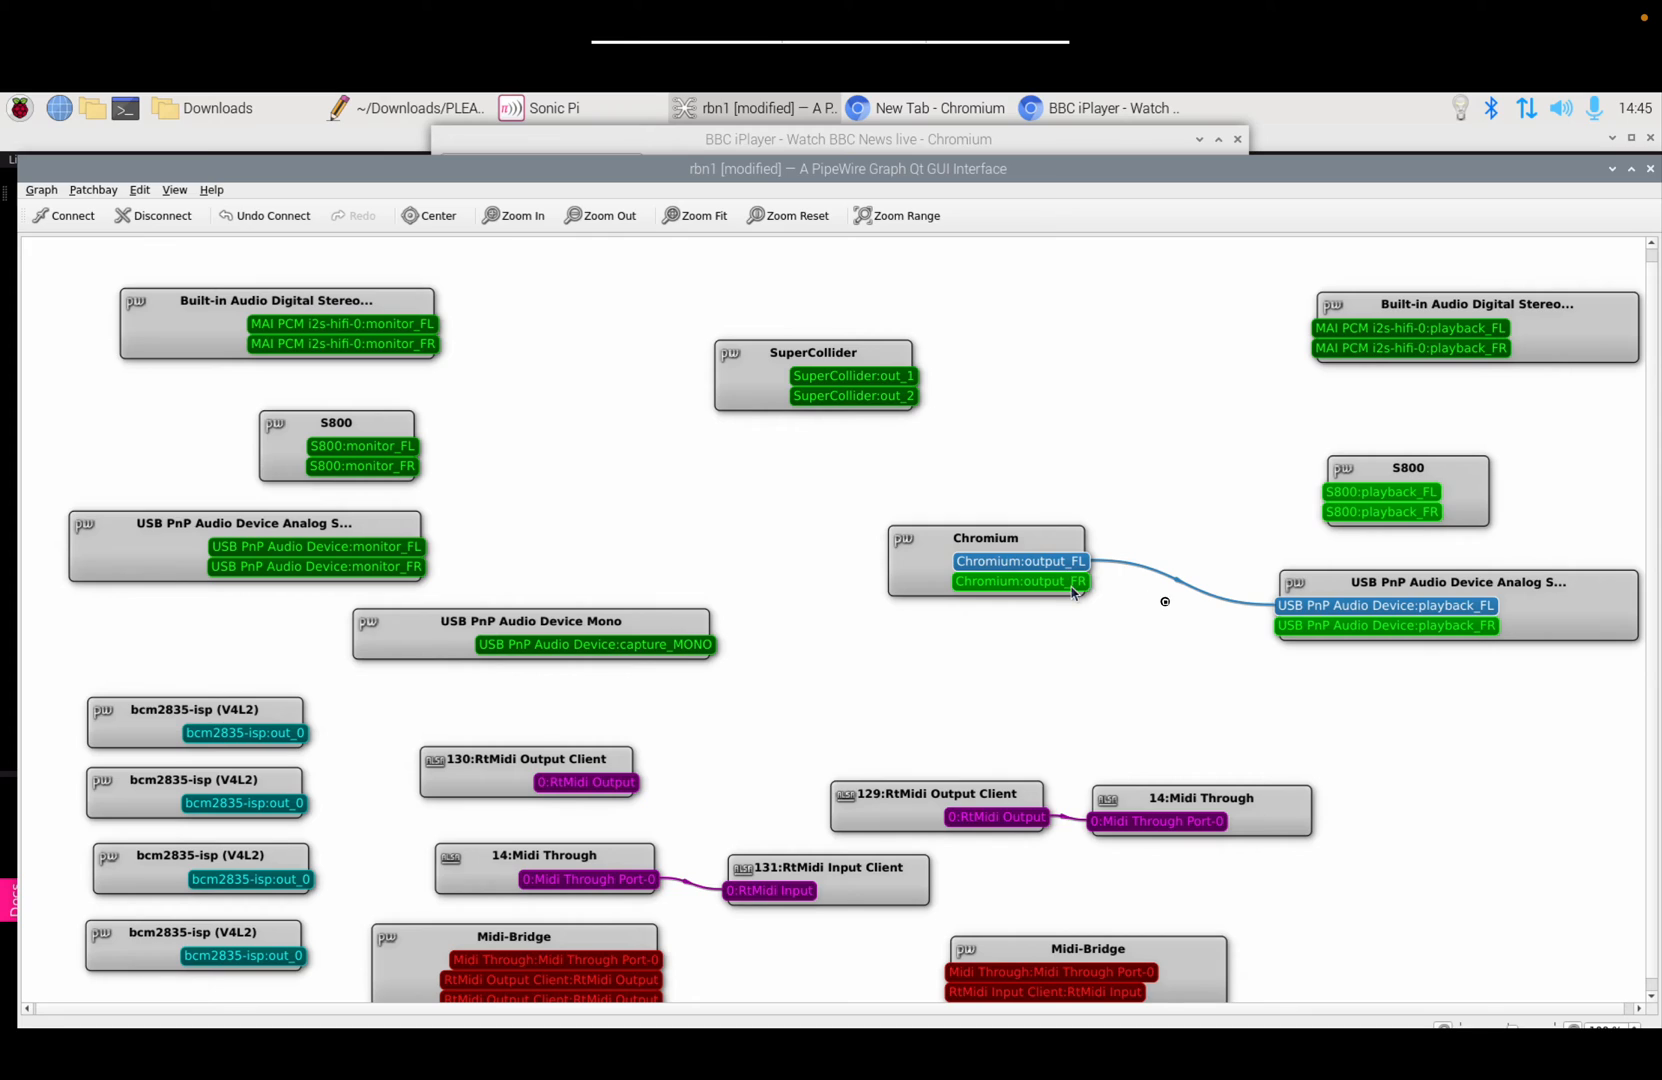
{"action": "left_click_drag", "start_coordinate": [1078, 585], "coordinate": [1284, 634]}
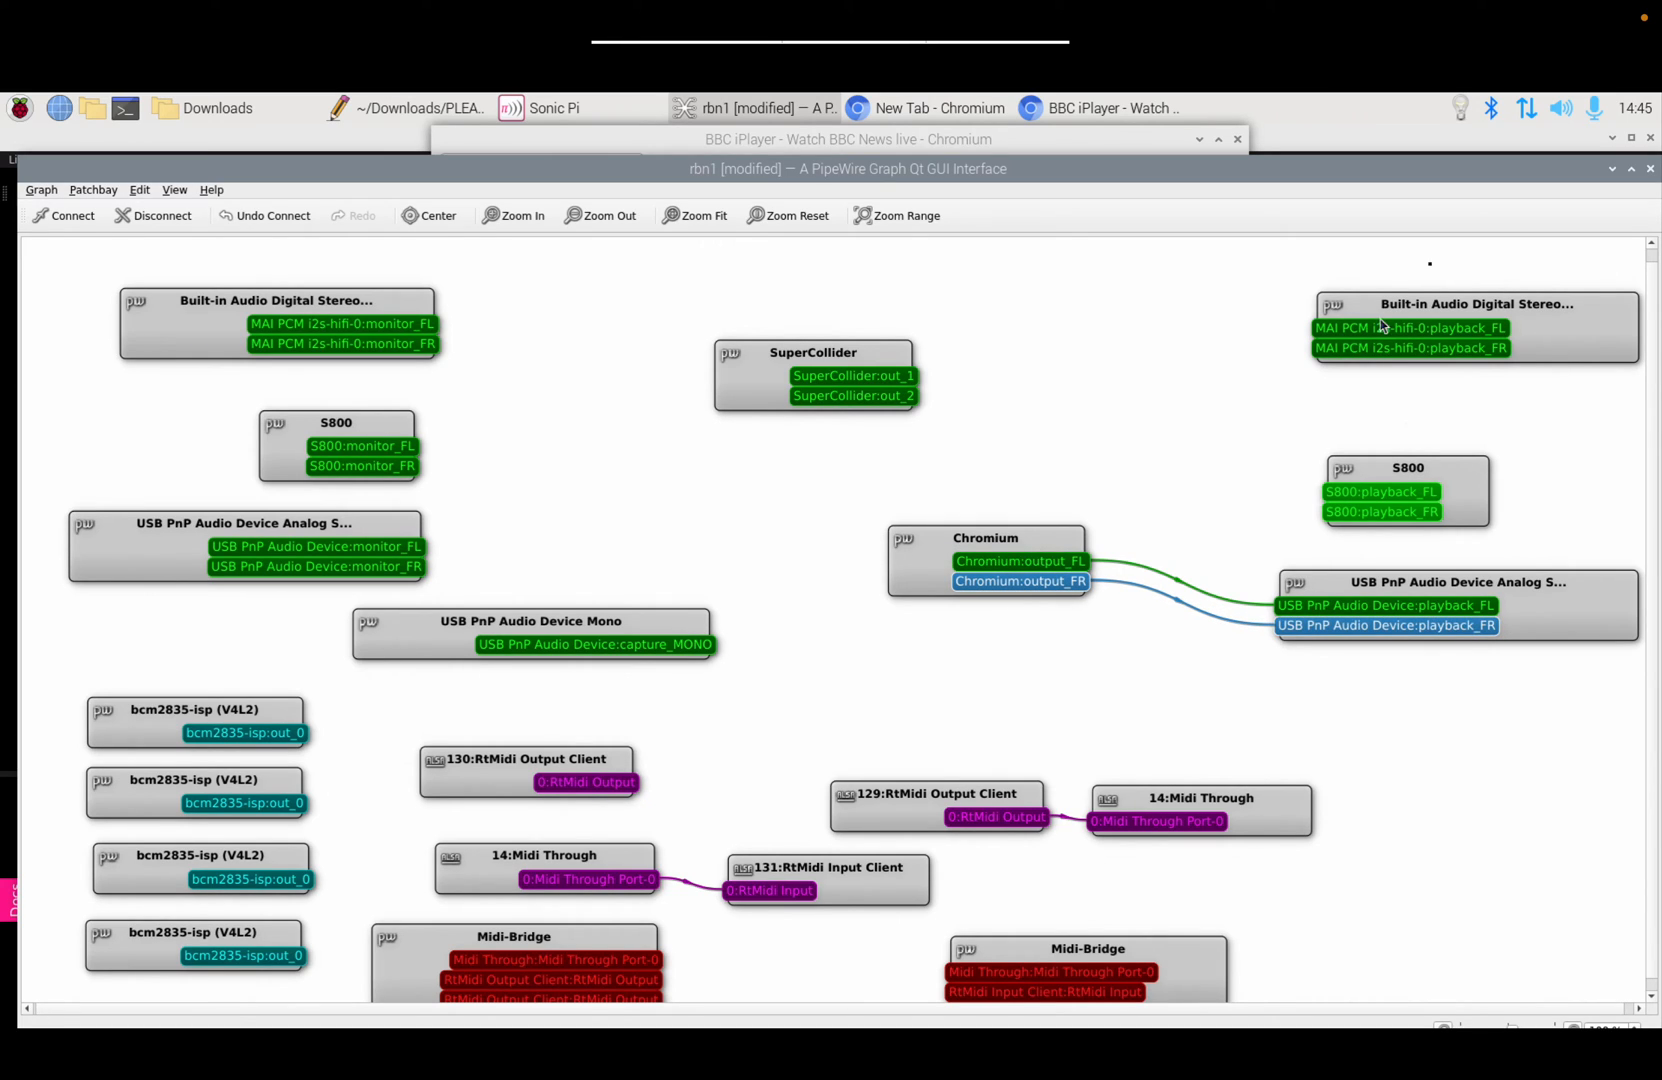
Step: Switch system audio output to the S800 and select the USB PnP playback node
{"action": "left_click", "coordinate": [1564, 115]}
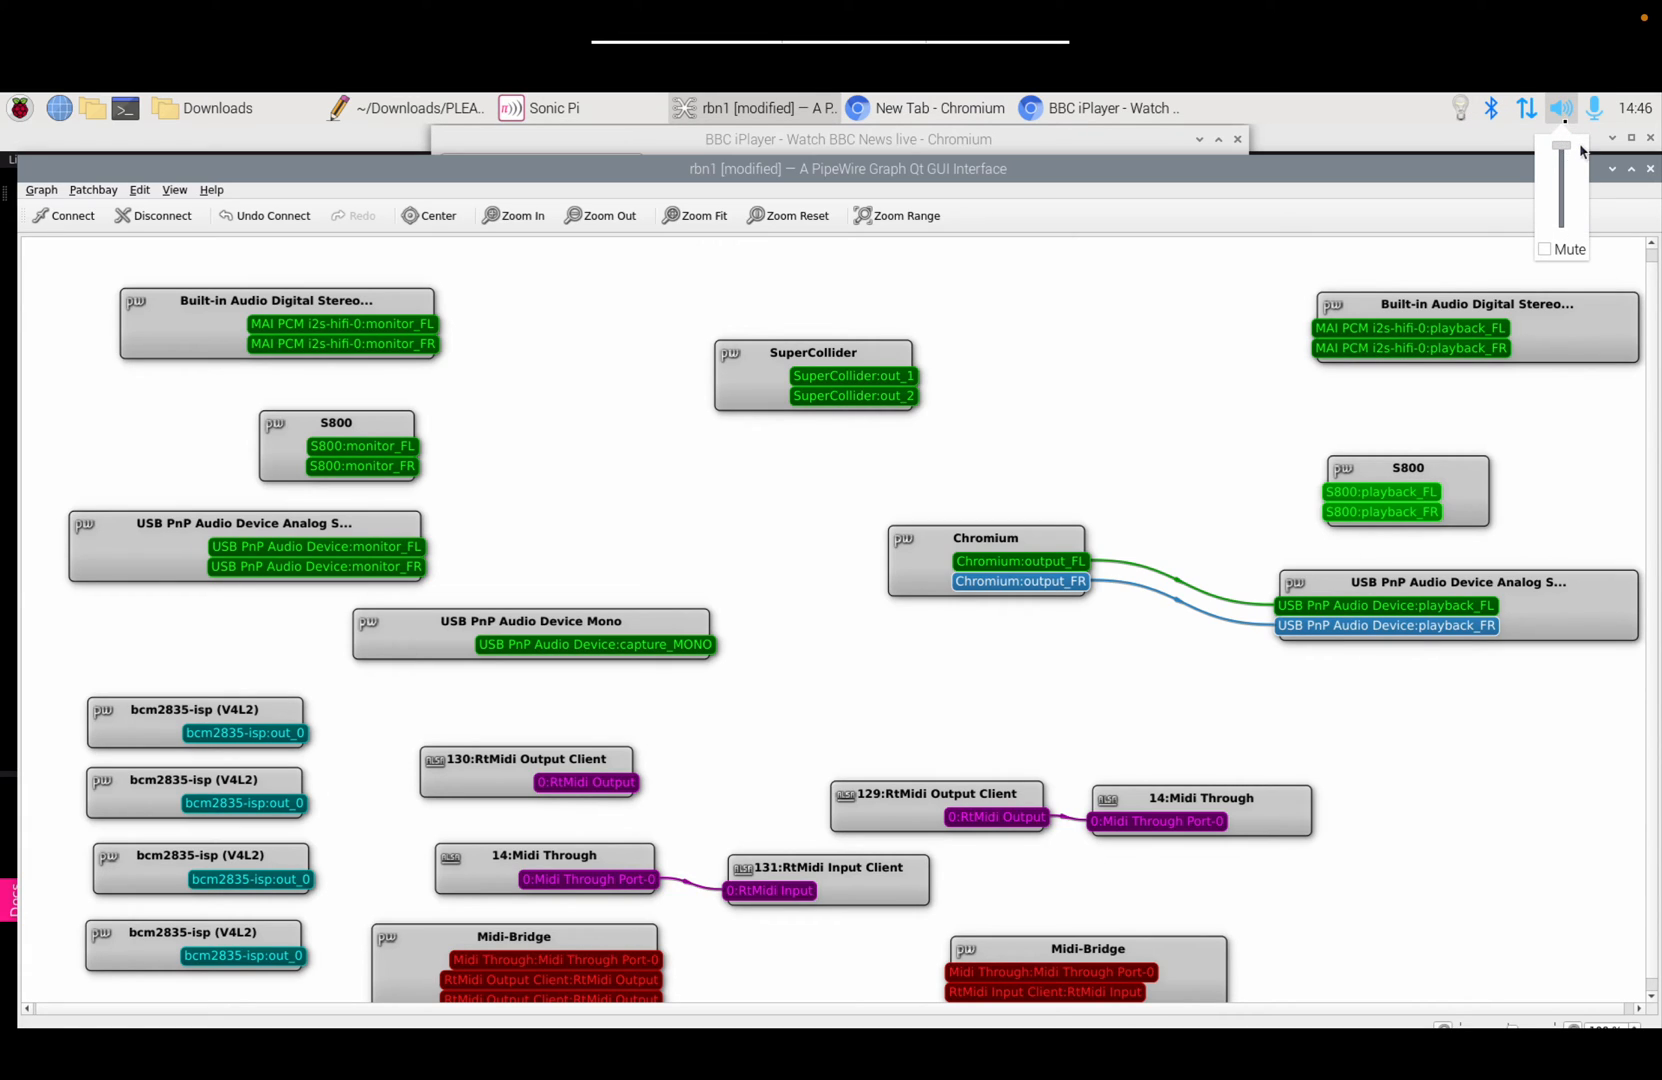
{"action": "right_click", "coordinate": [1563, 115]}
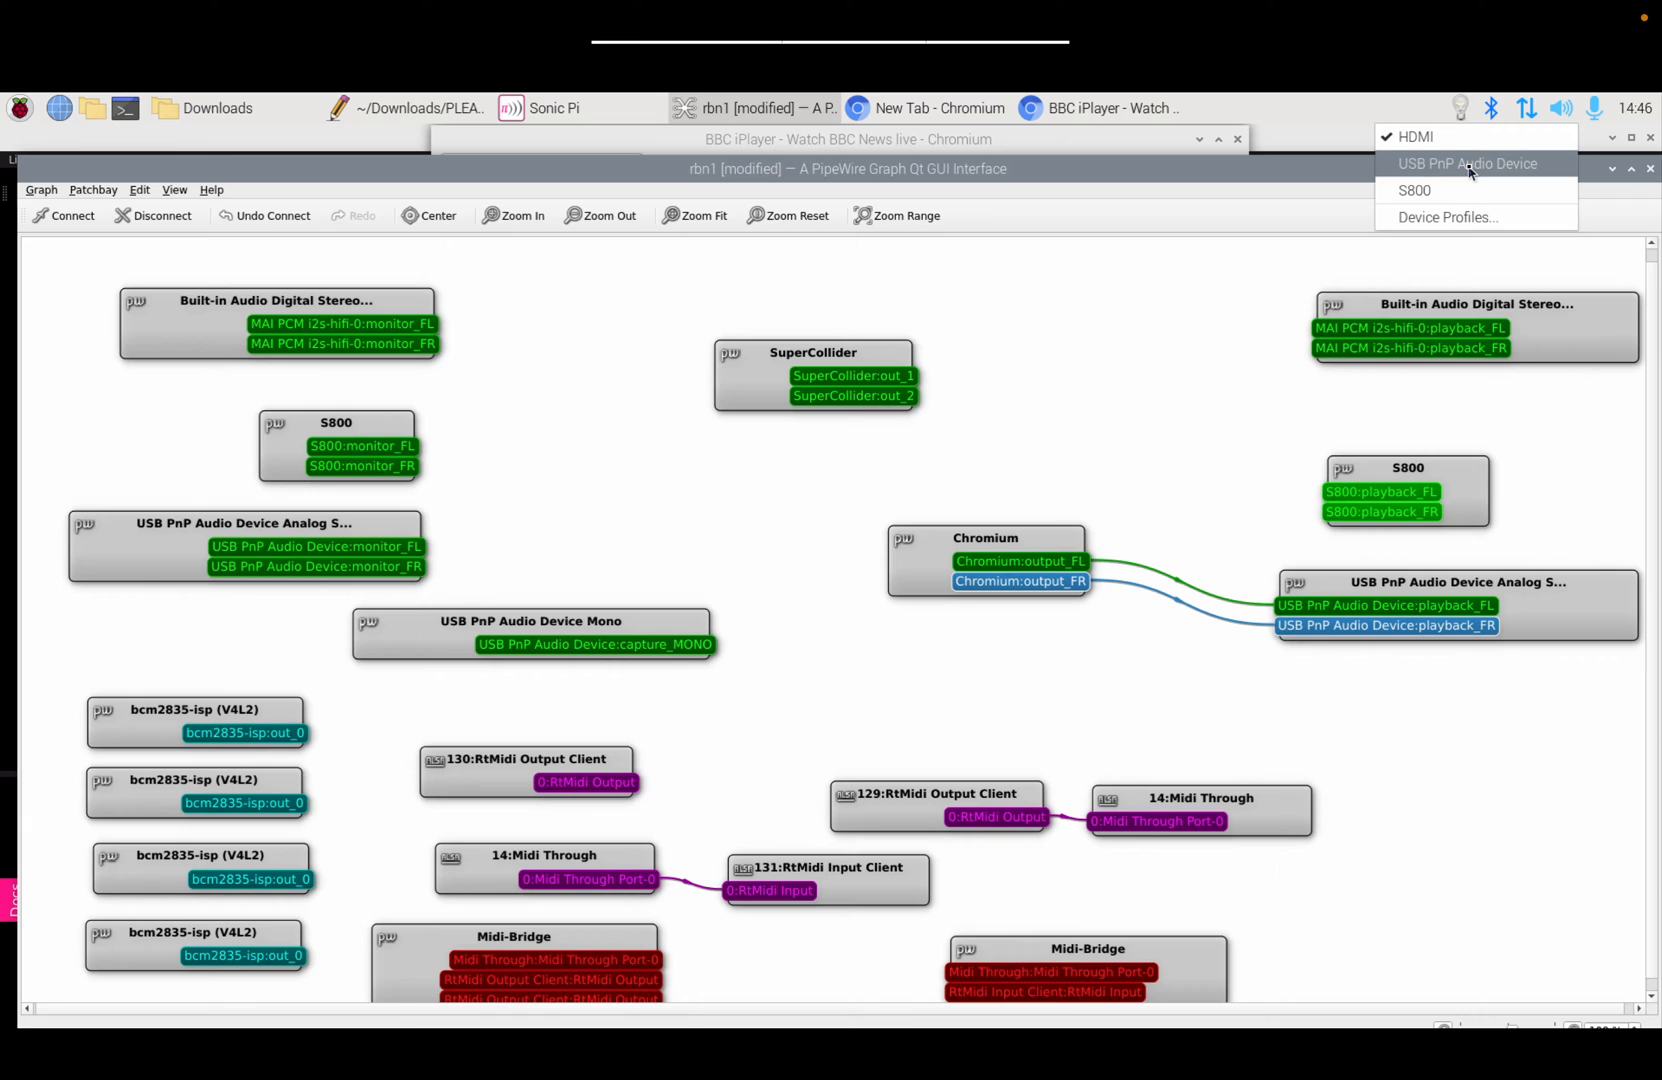
{"action": "left_click", "coordinate": [1430, 193]}
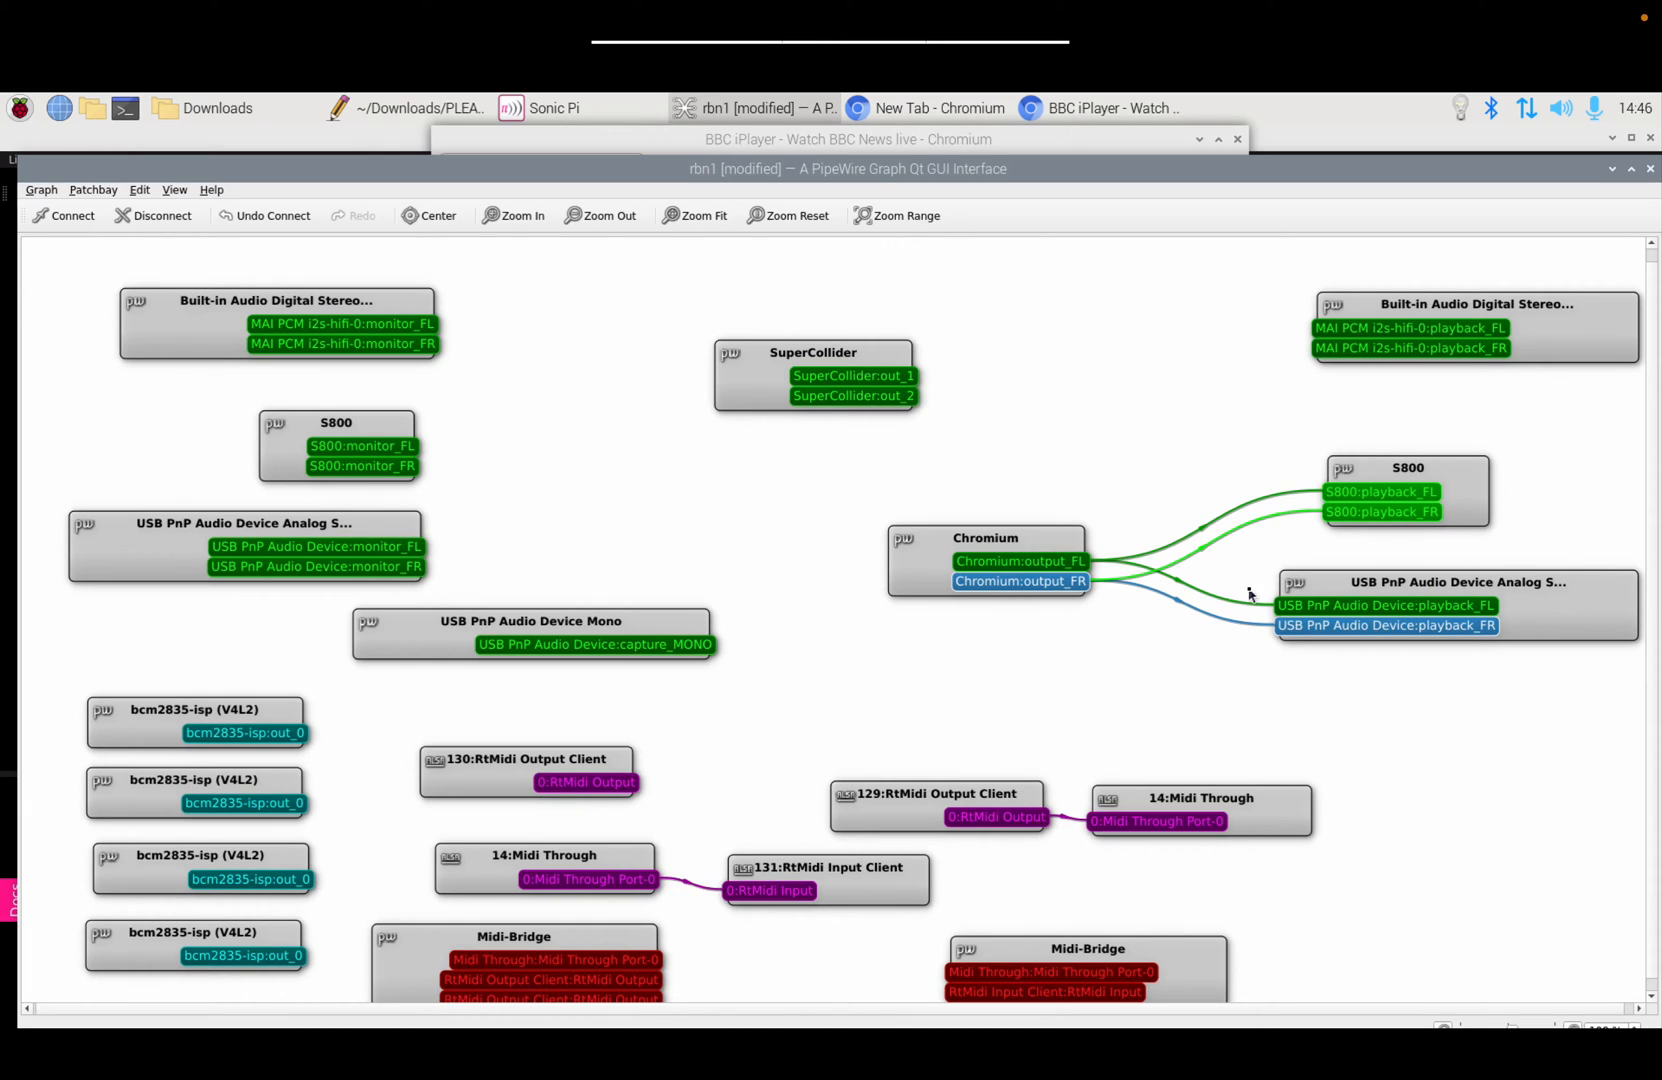
{"action": "left_click", "coordinate": [1363, 585]}
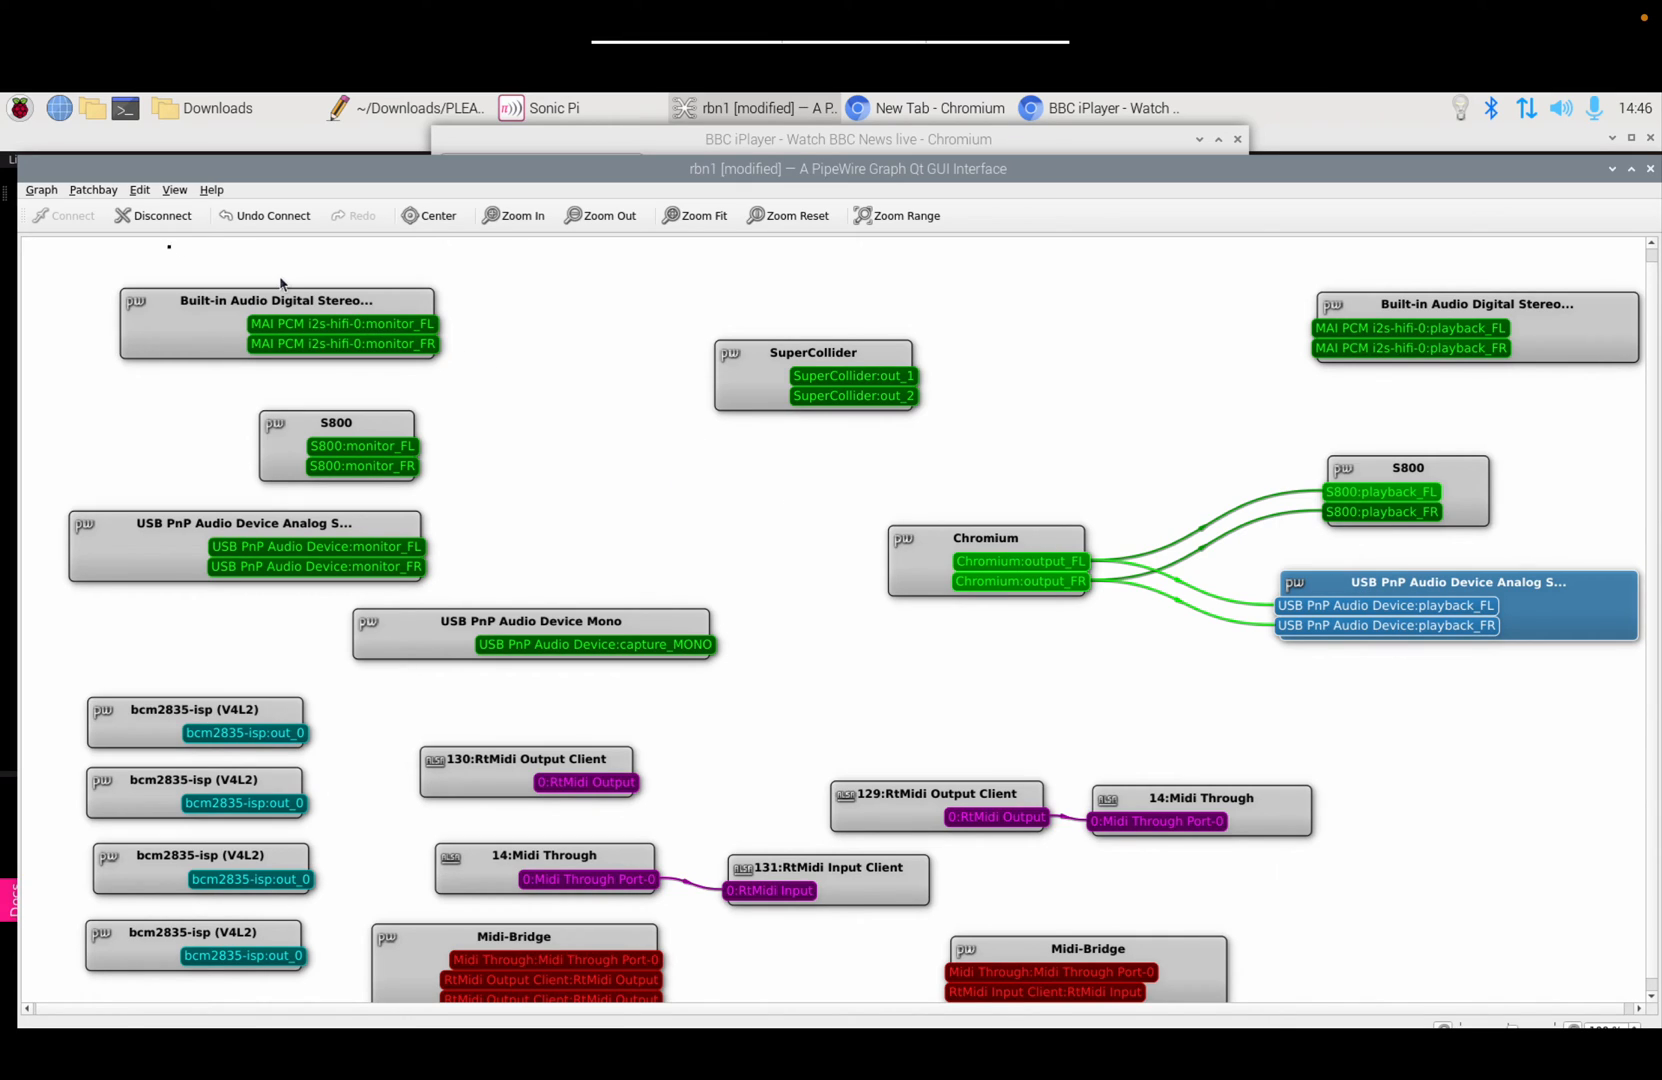
Step: Unlink Chromium from USB PnP, wire SuperCollider out_1/out_2 to MAI PCM playback_FL/FR, and return to Sonic Pi
{"action": "left_click", "coordinate": [158, 224]}
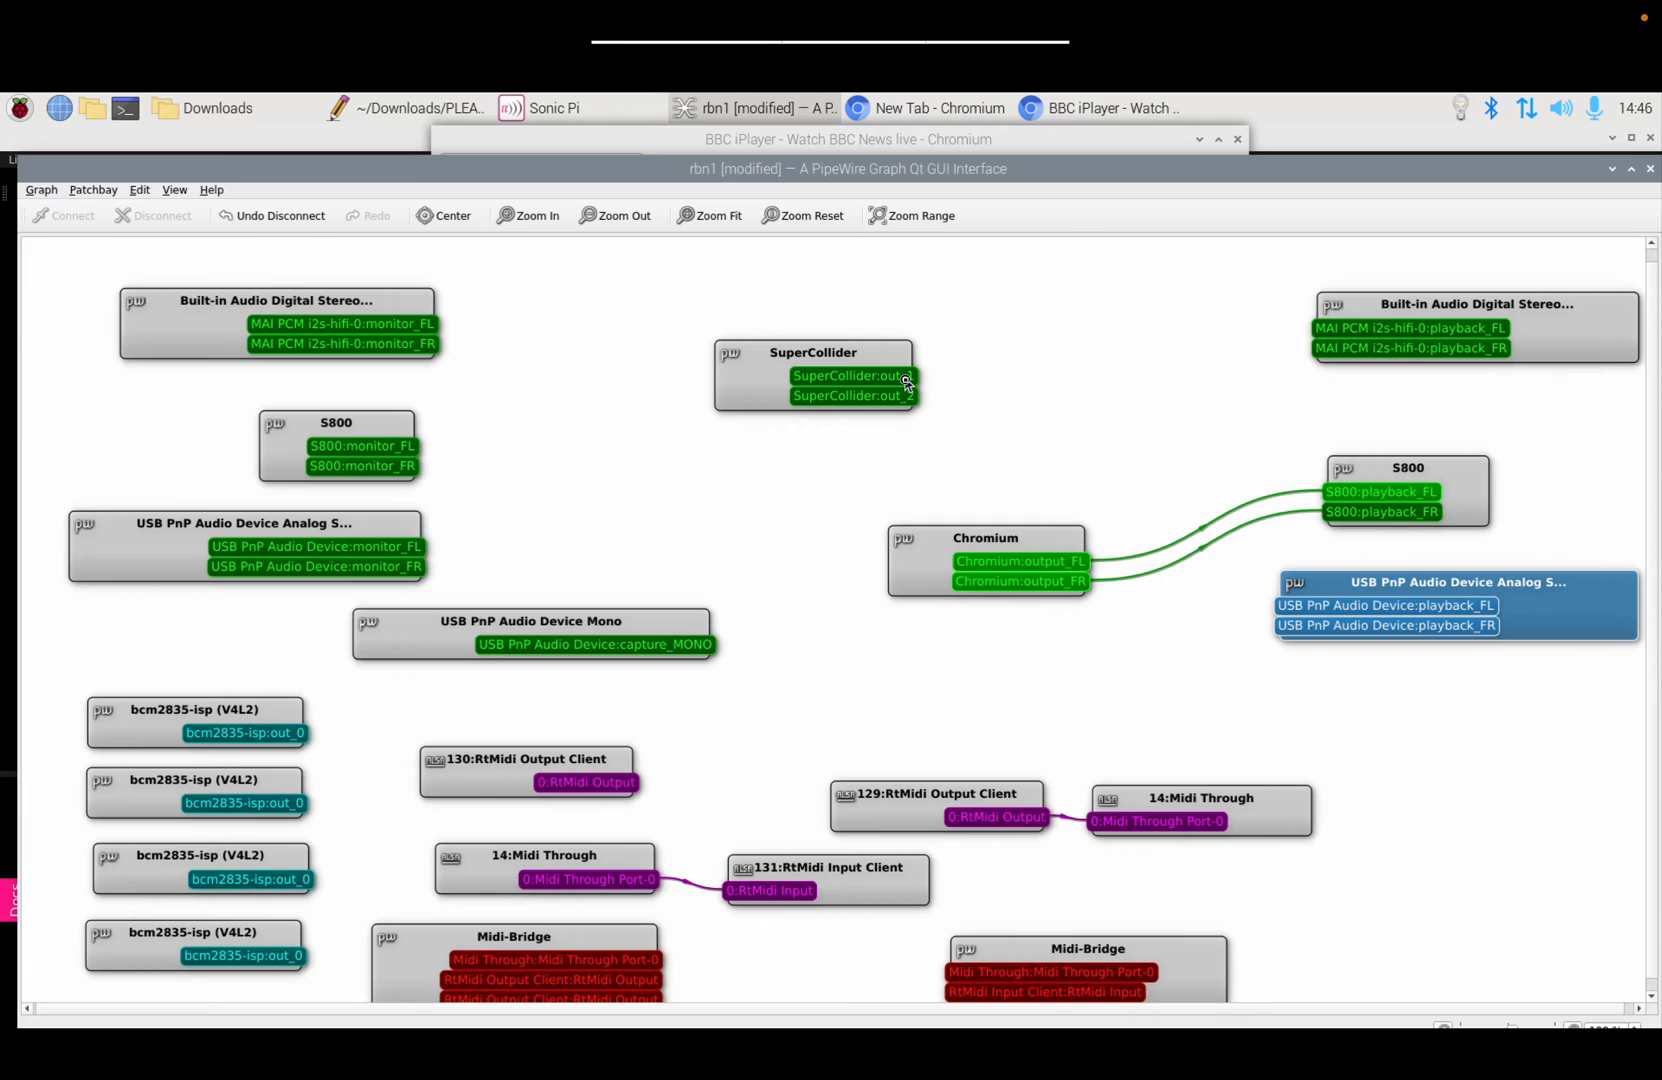
{"action": "left_click_drag", "start_coordinate": [906, 377], "coordinate": [1318, 333]}
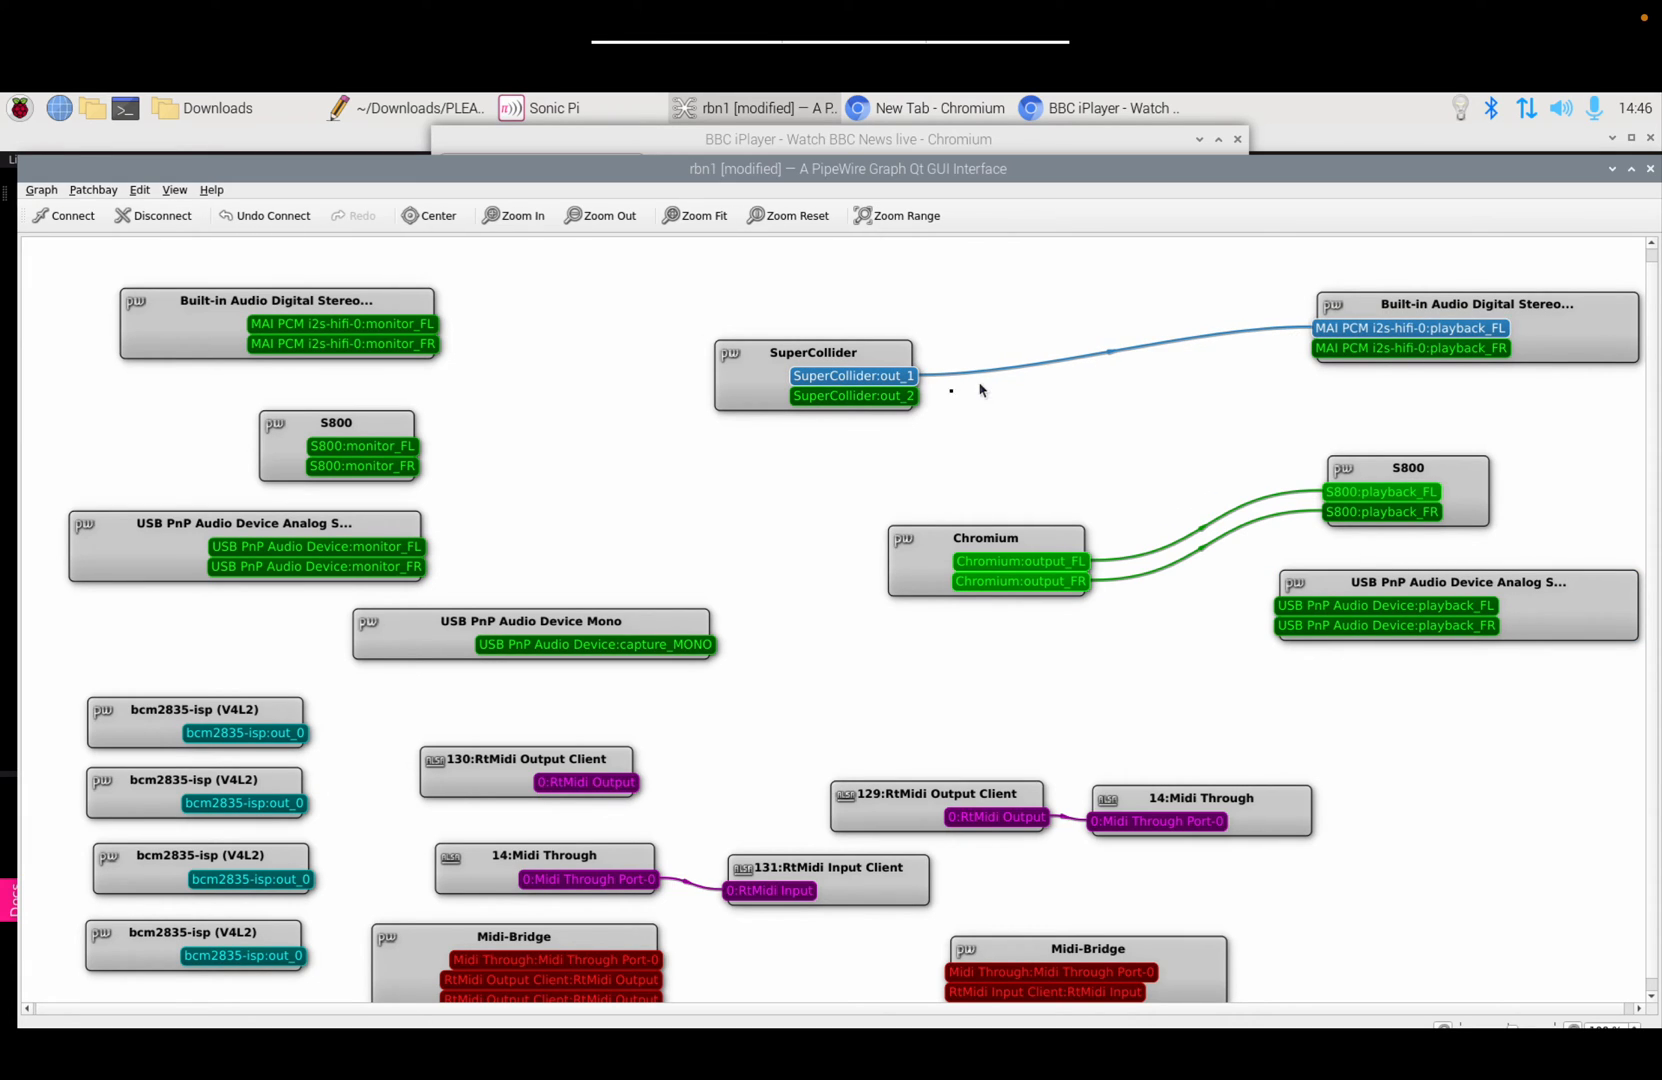
{"action": "left_click_drag", "start_coordinate": [913, 400], "coordinate": [1326, 355]}
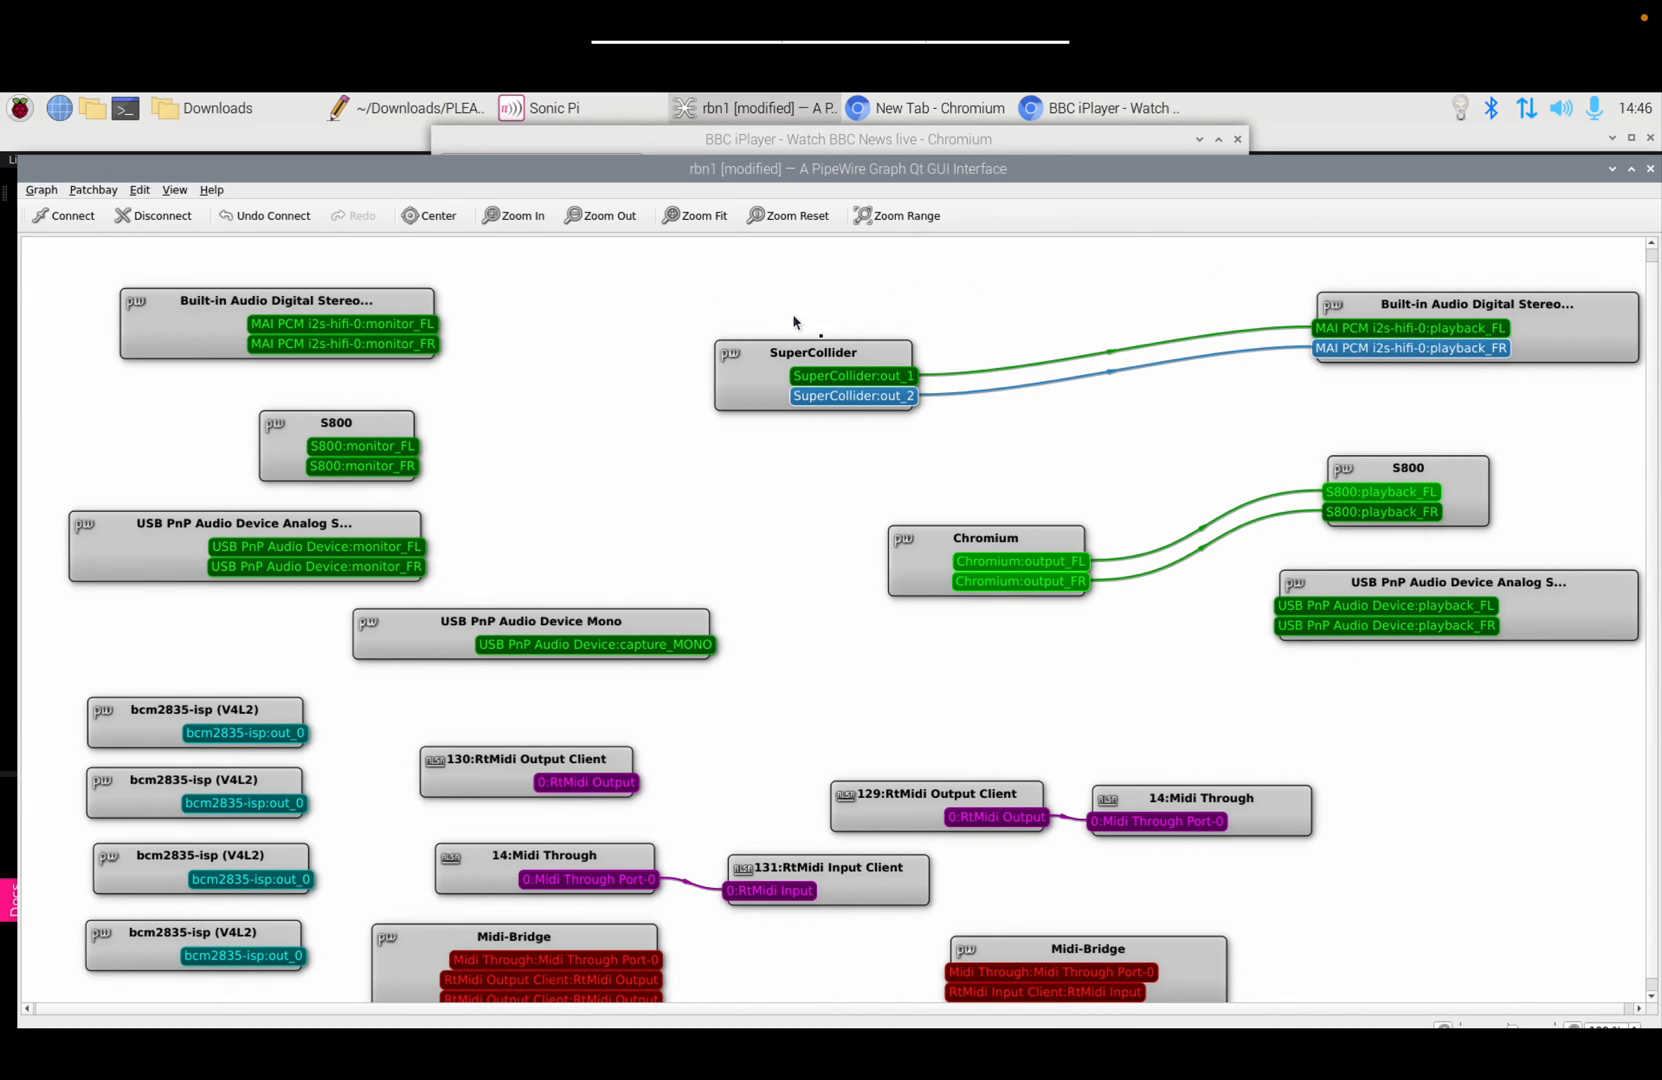
{"action": "left_click", "coordinate": [553, 107]}
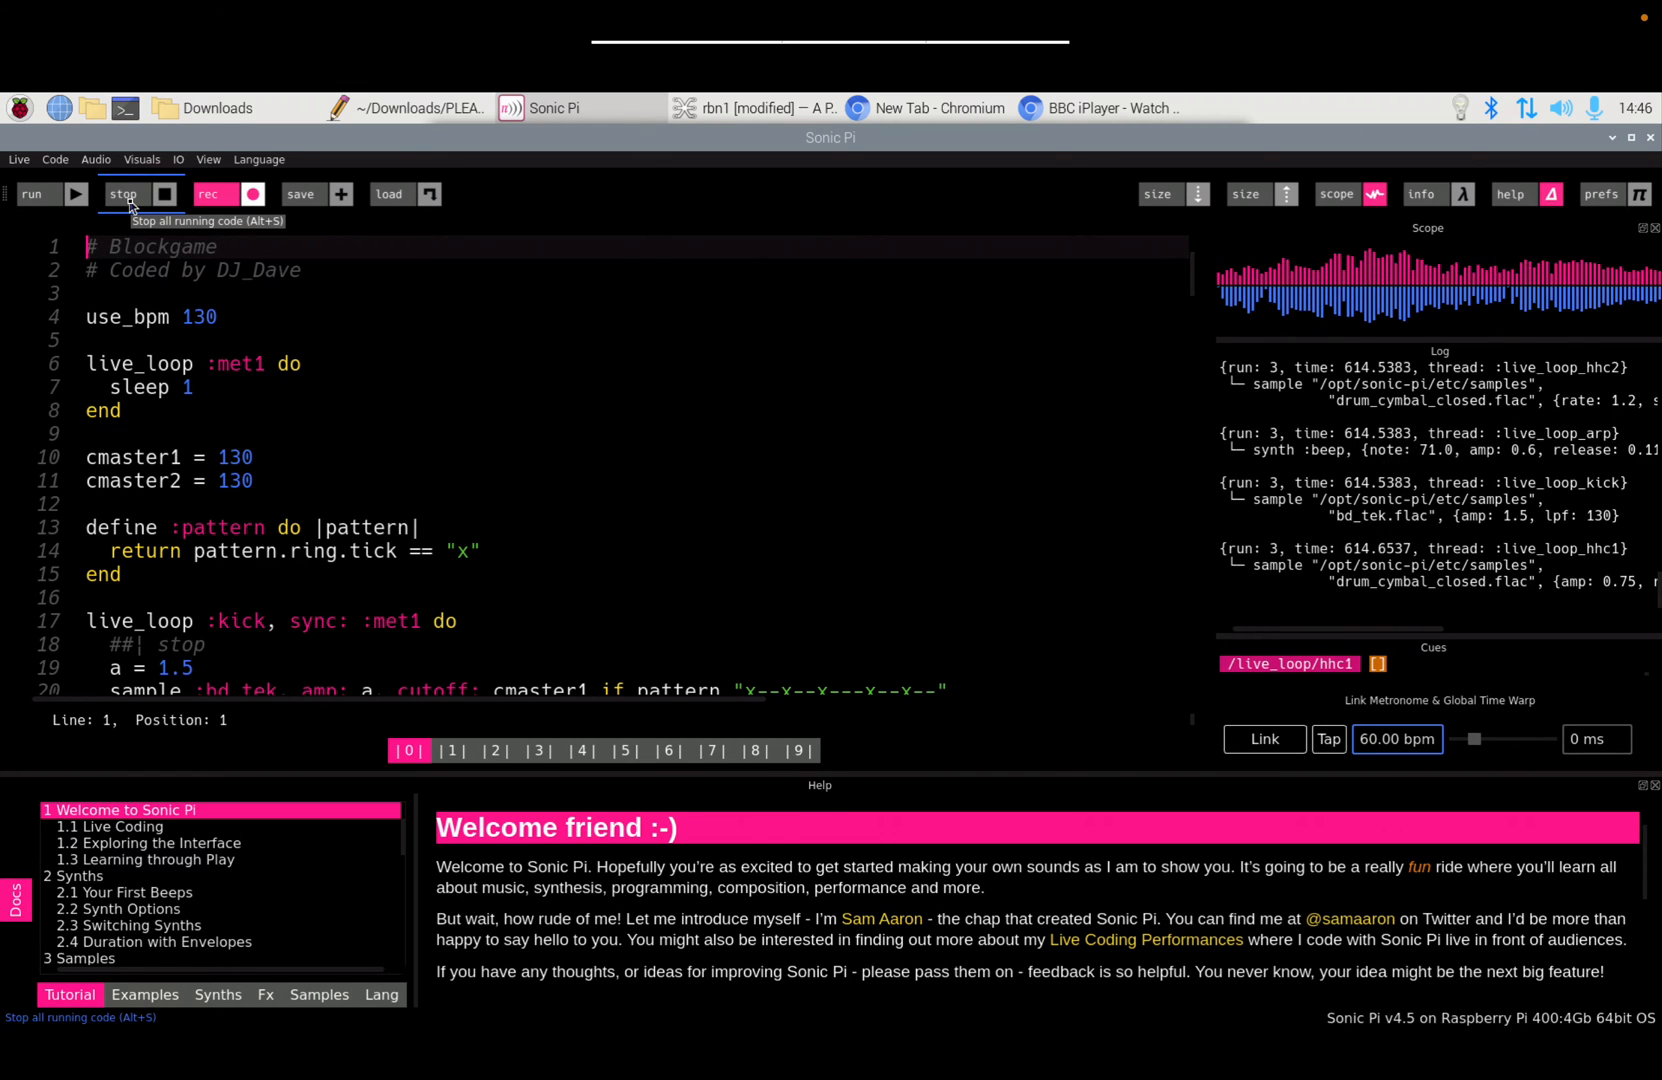
Step: Stop the music, tick Enable Audio Inputs under Prefs > Audio, and restart Sonic Pi
{"action": "left_click", "coordinate": [129, 203]}
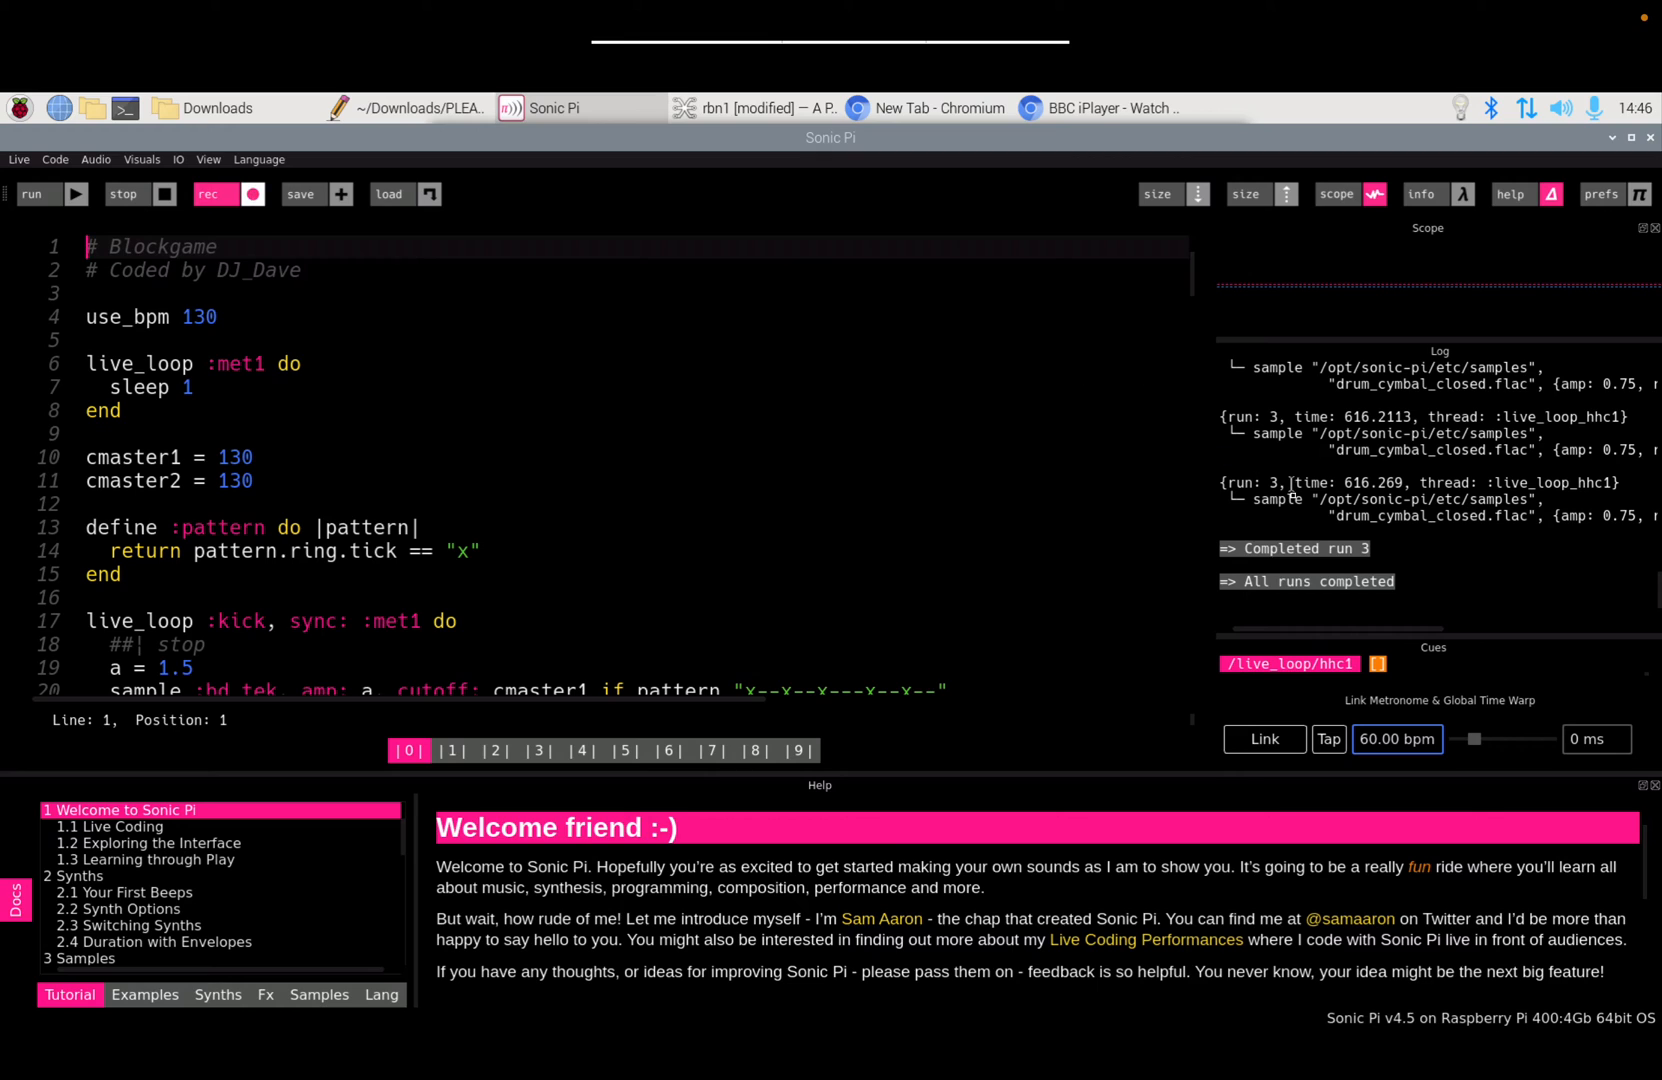
{"action": "left_click", "coordinate": [1605, 194]}
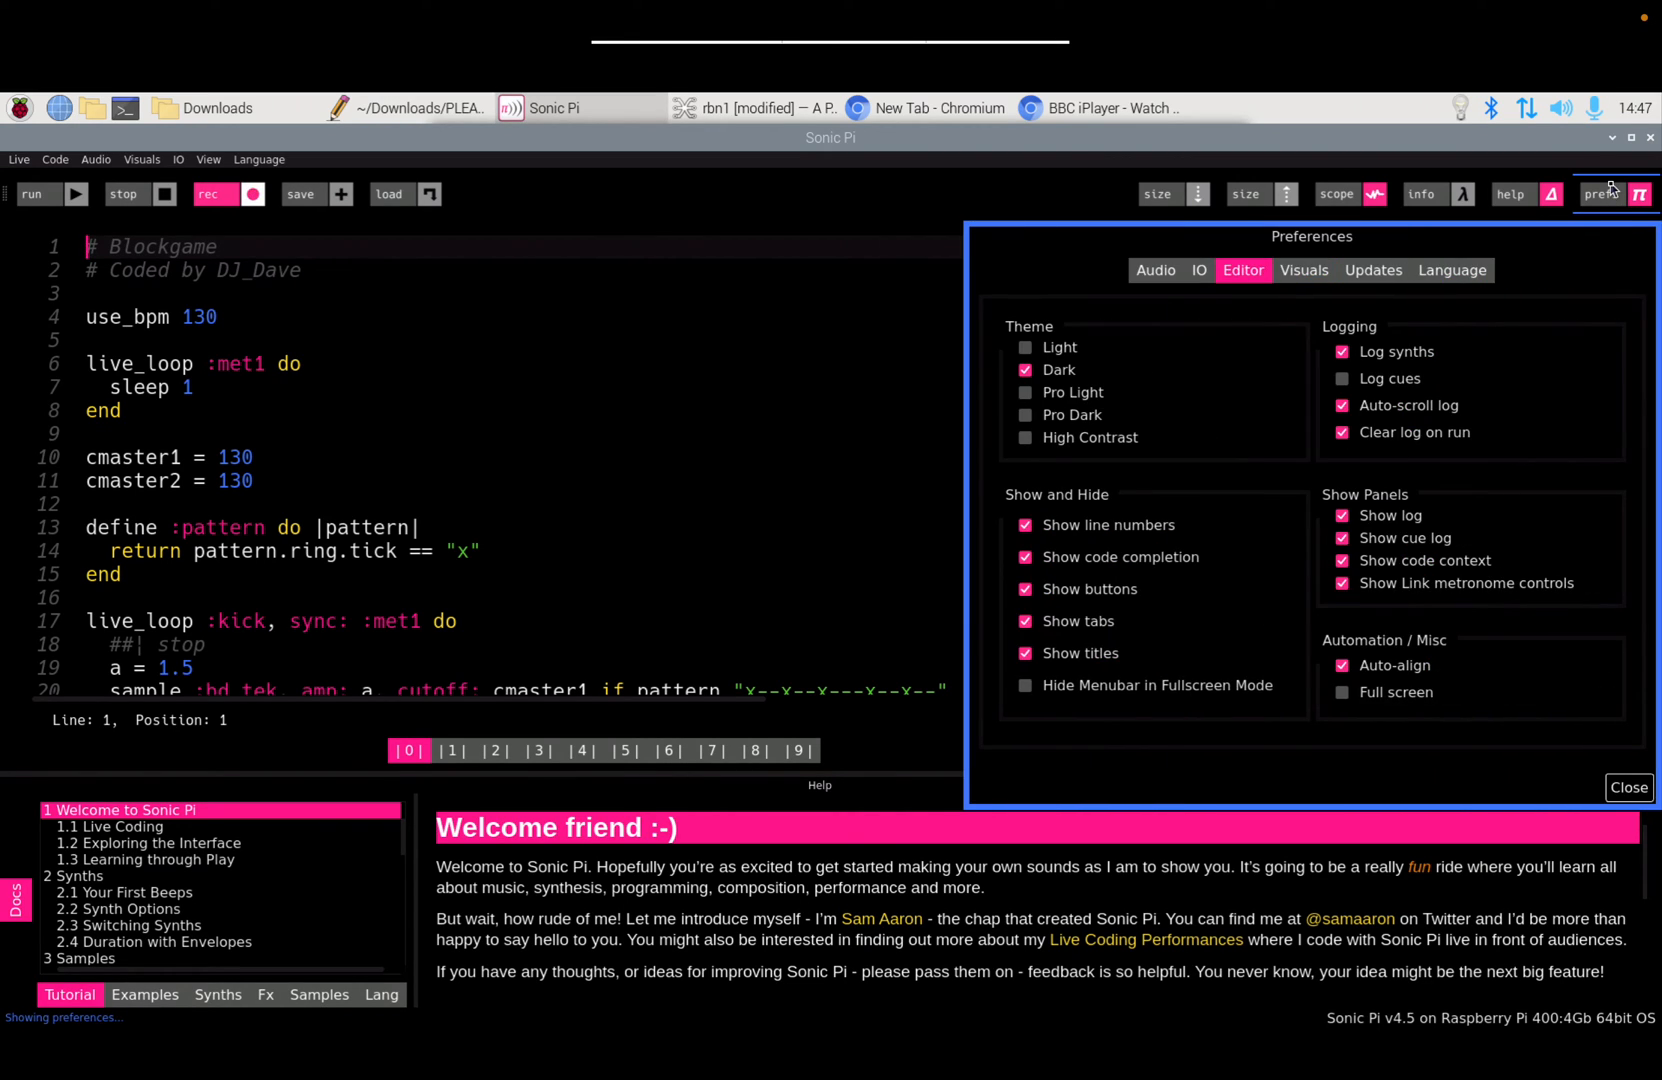
{"action": "left_click", "coordinate": [1176, 277]}
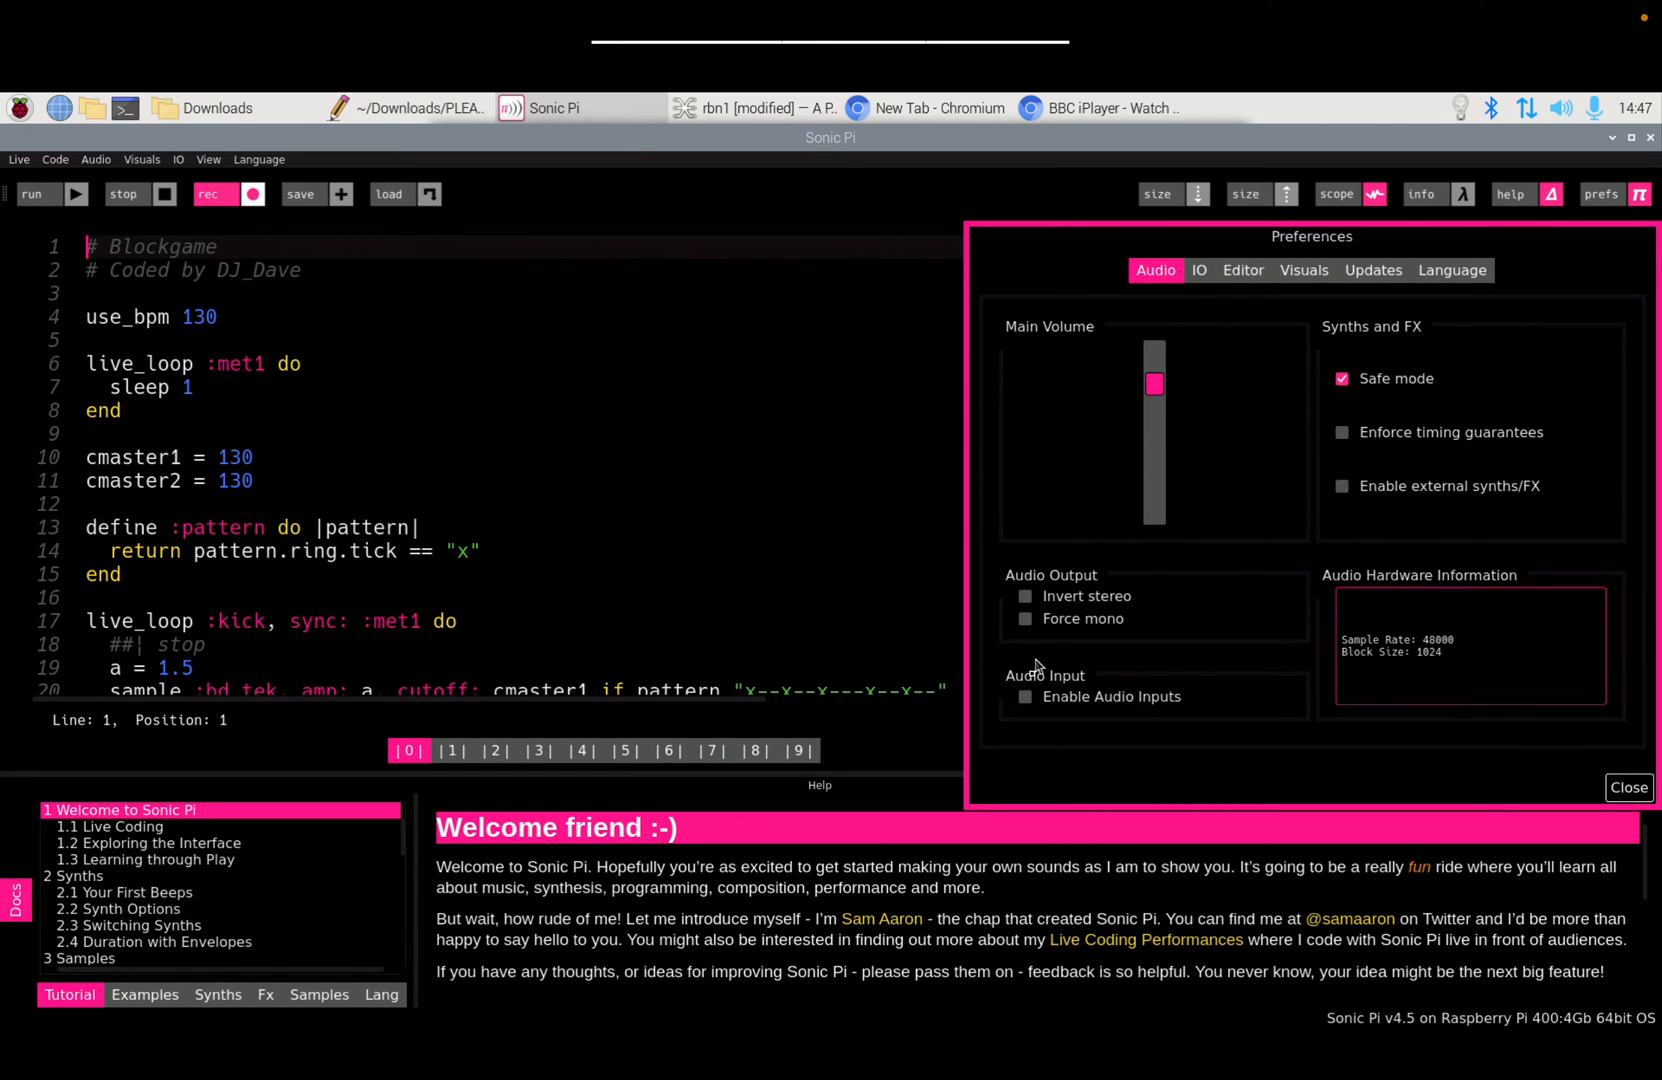
{"action": "left_click", "coordinate": [1025, 698]}
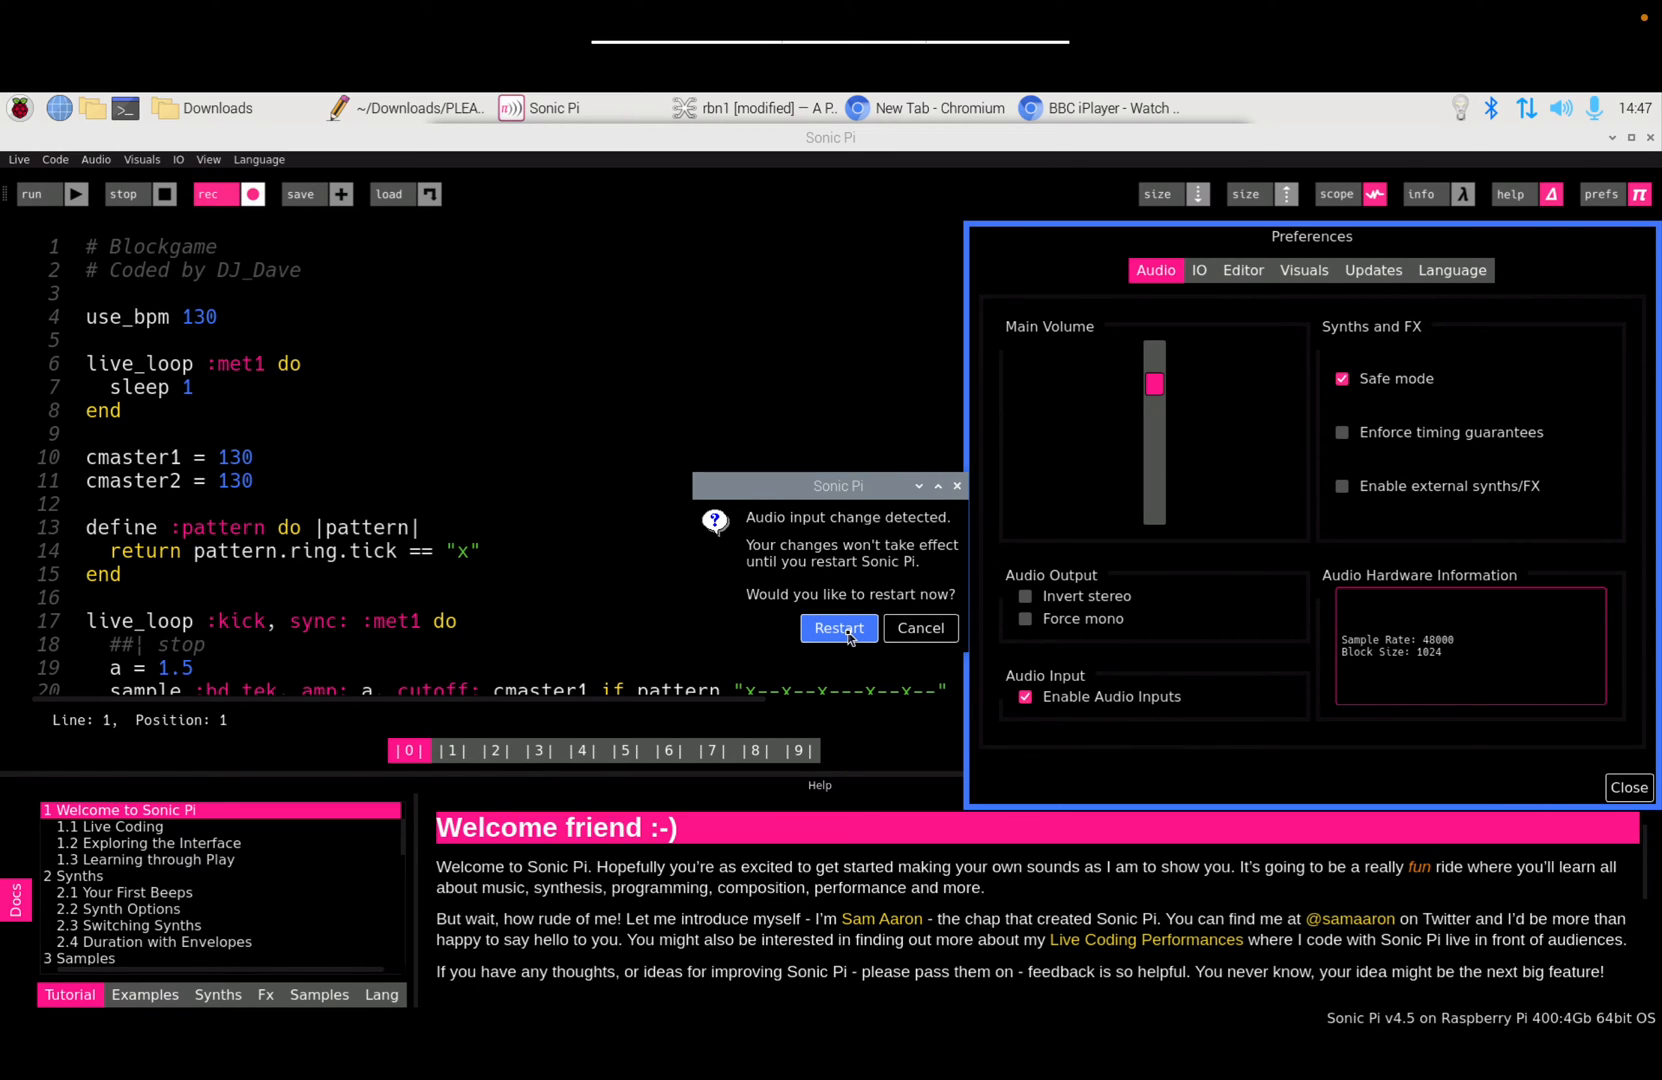
{"action": "left_click", "coordinate": [846, 632]}
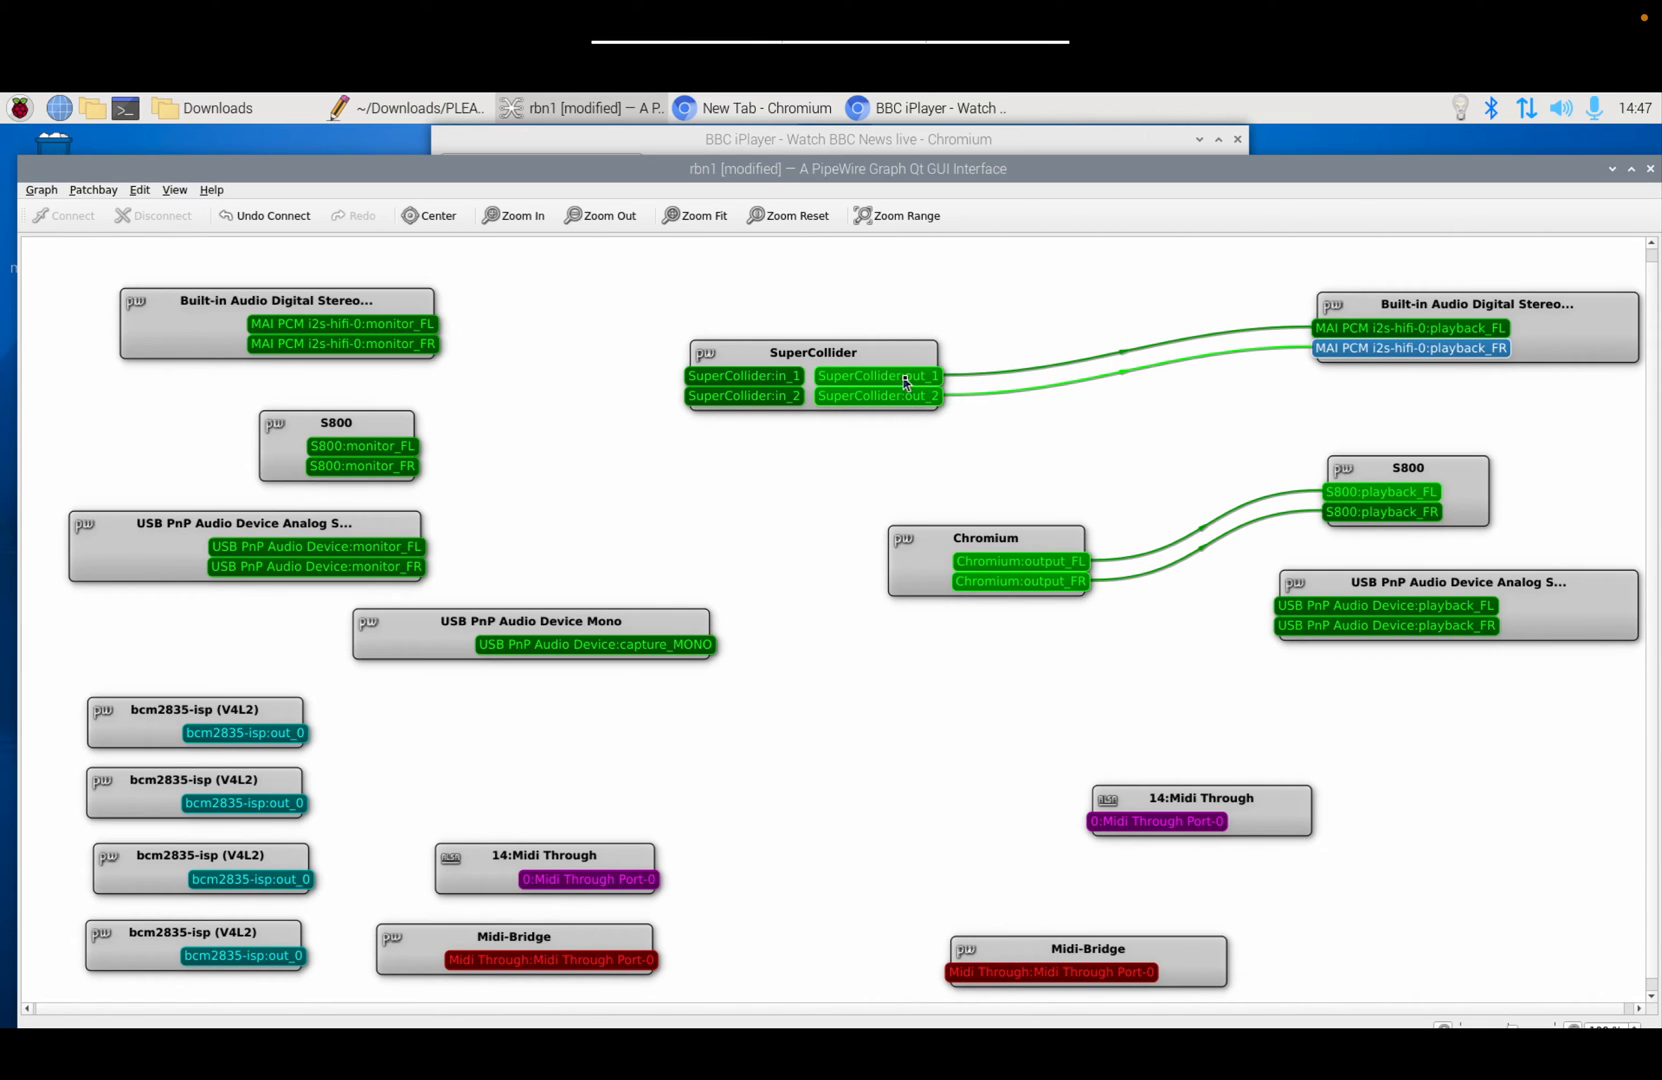
Step: Run and stop the Blockgame code, then show the /home/pi folder in the file manager
{"action": "left_click", "coordinate": [1543, 393]}
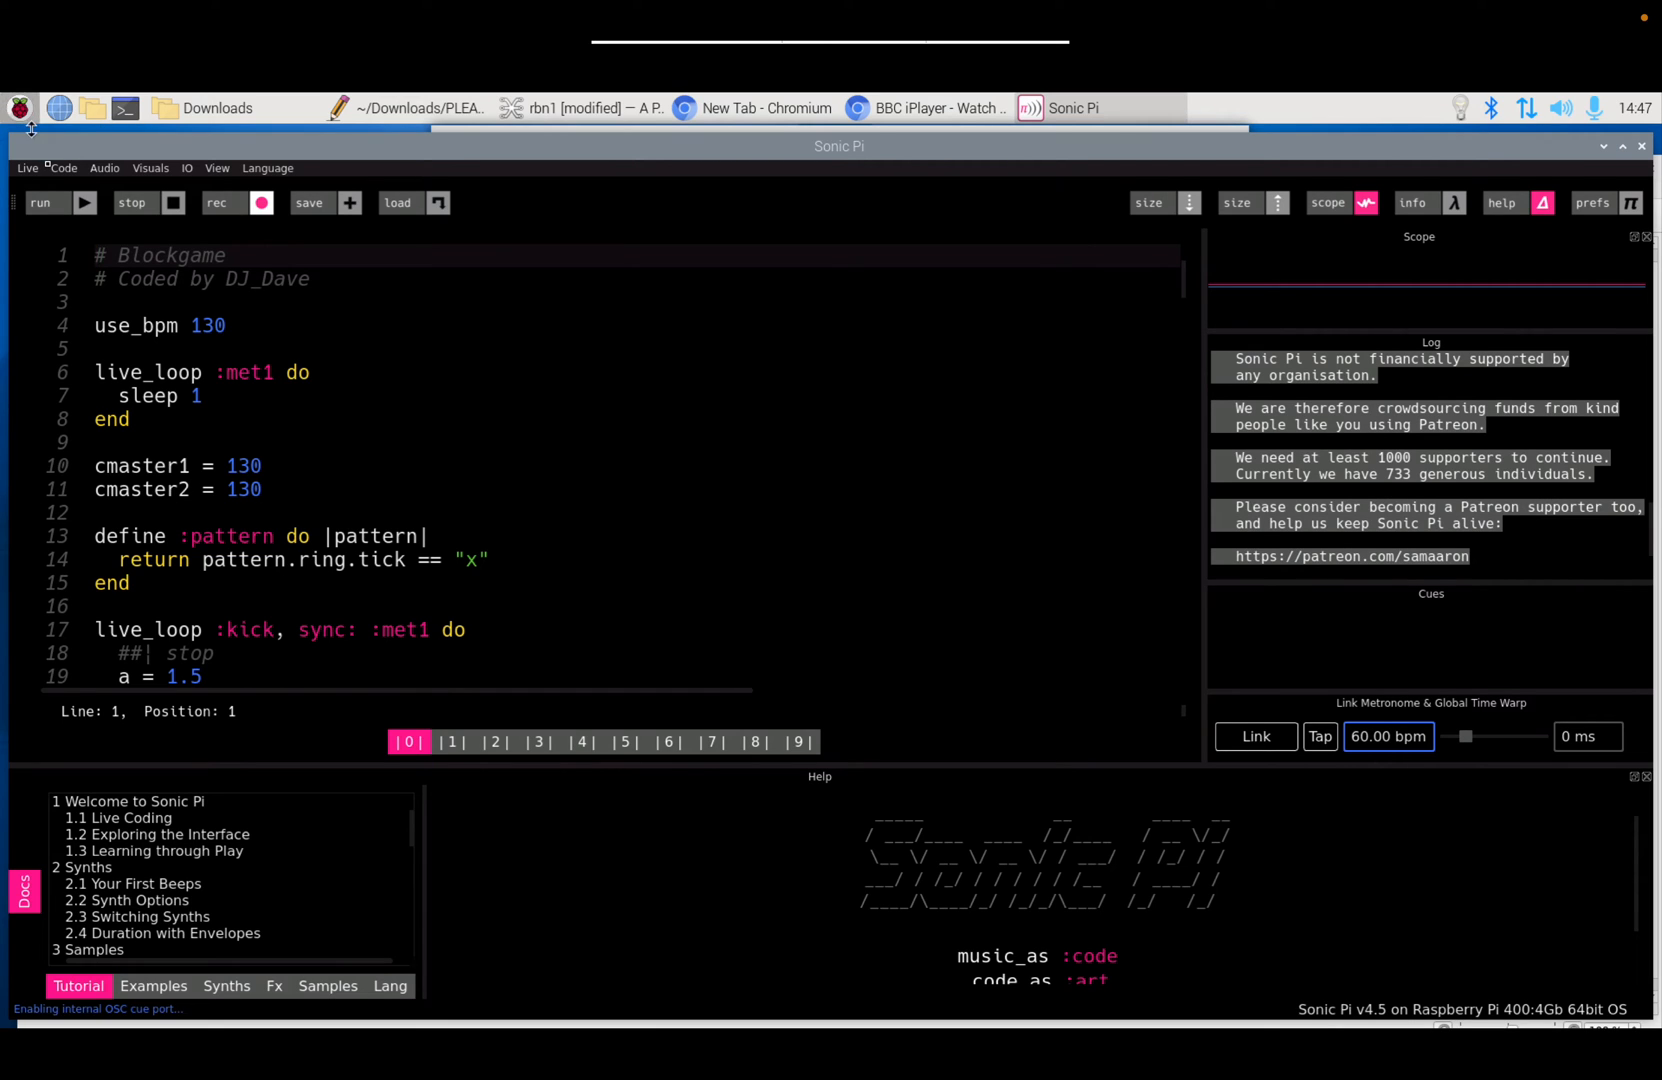
{"action": "left_click", "coordinate": [64, 206]}
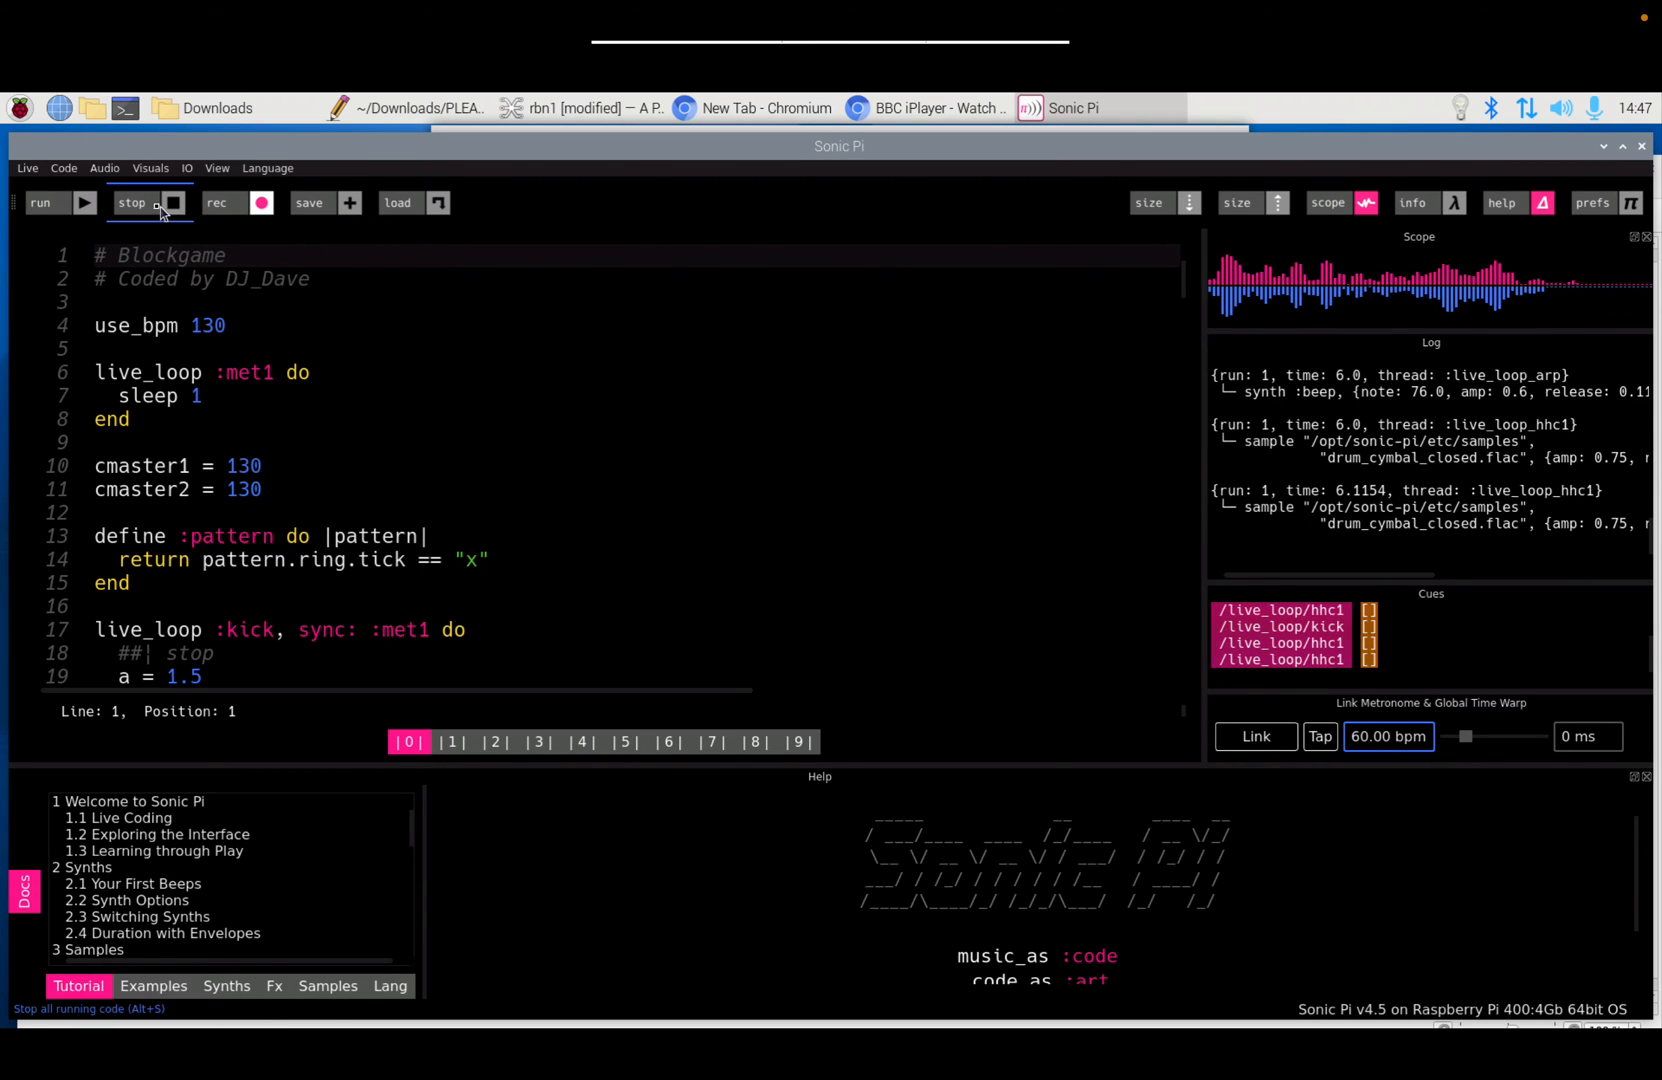
{"action": "left_click", "coordinate": [155, 207]}
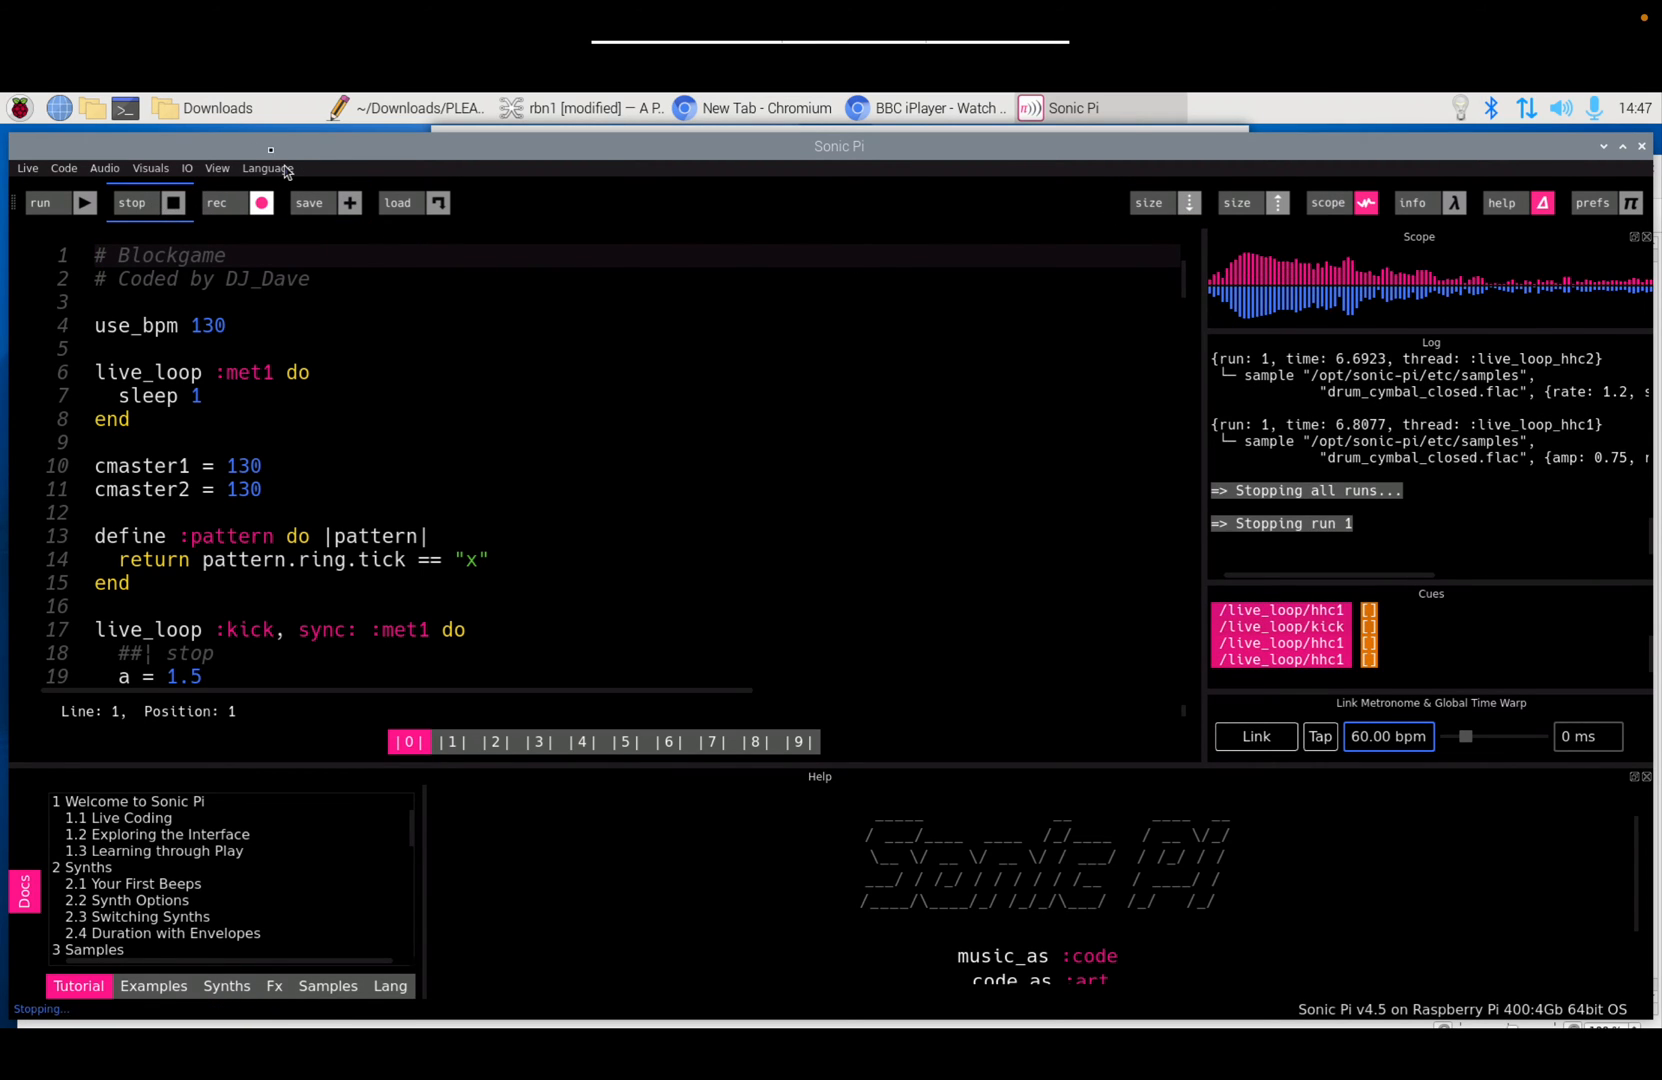
{"action": "left_click", "coordinate": [220, 112]}
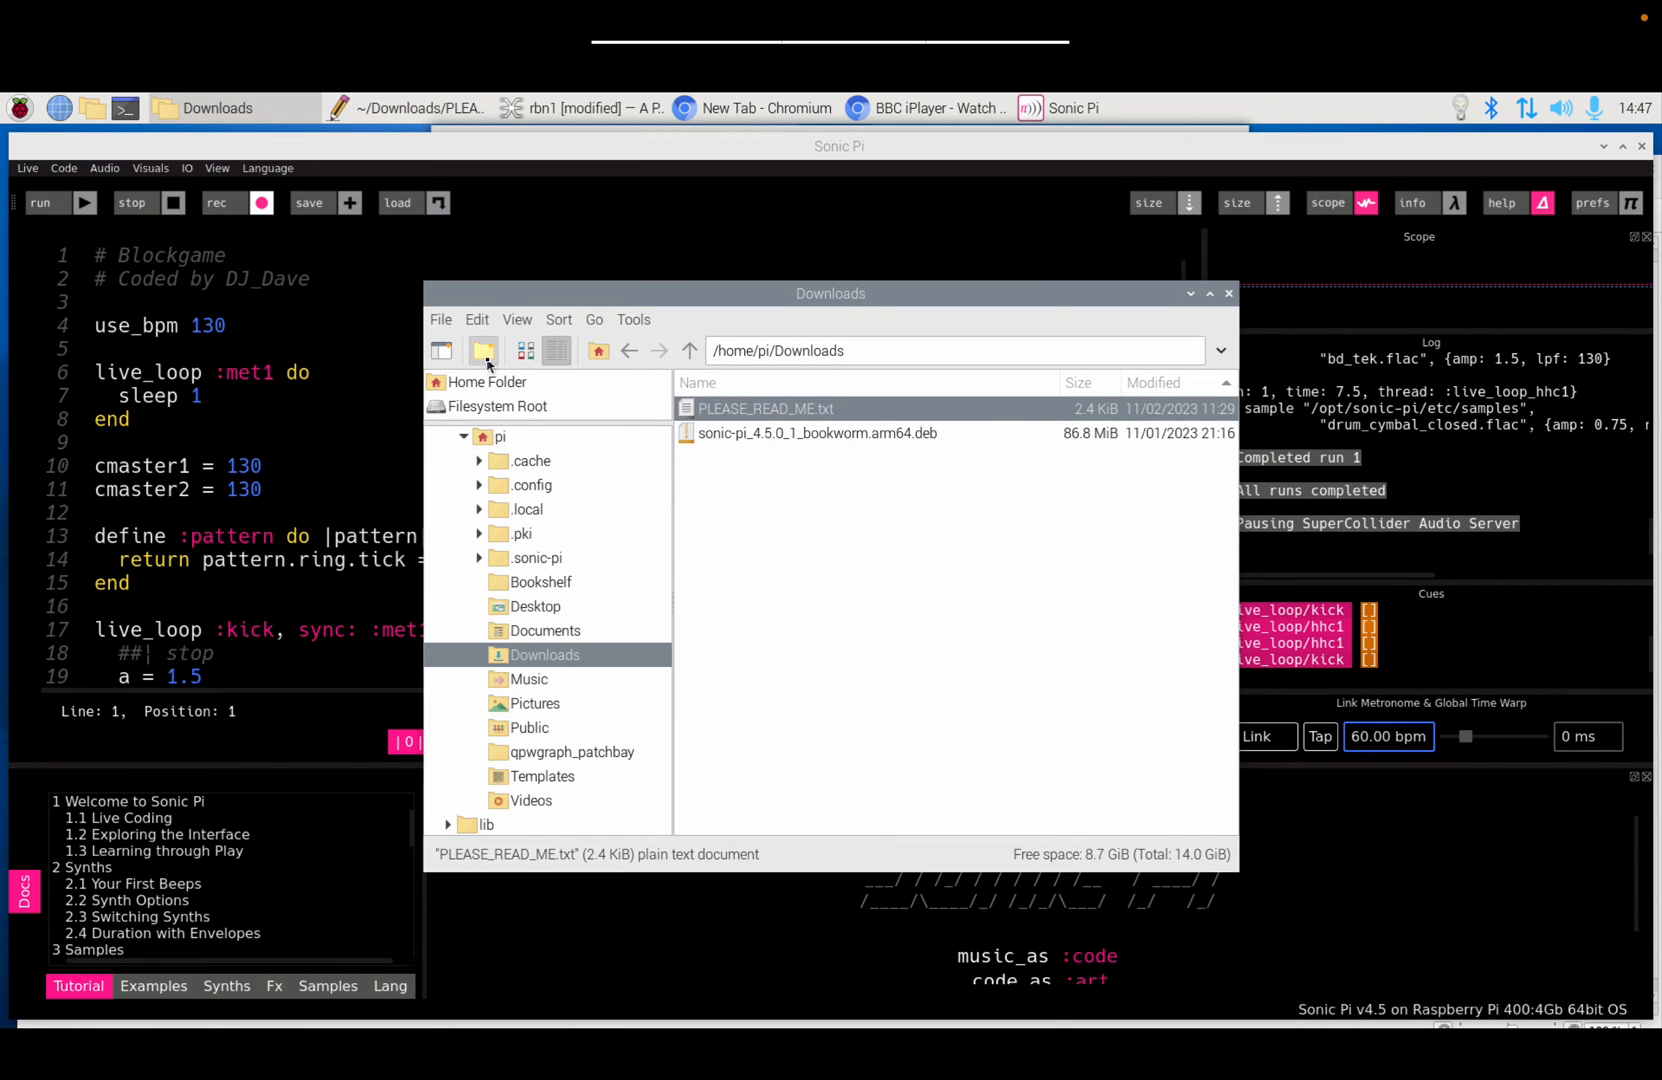
{"action": "left_click", "coordinate": [490, 438]}
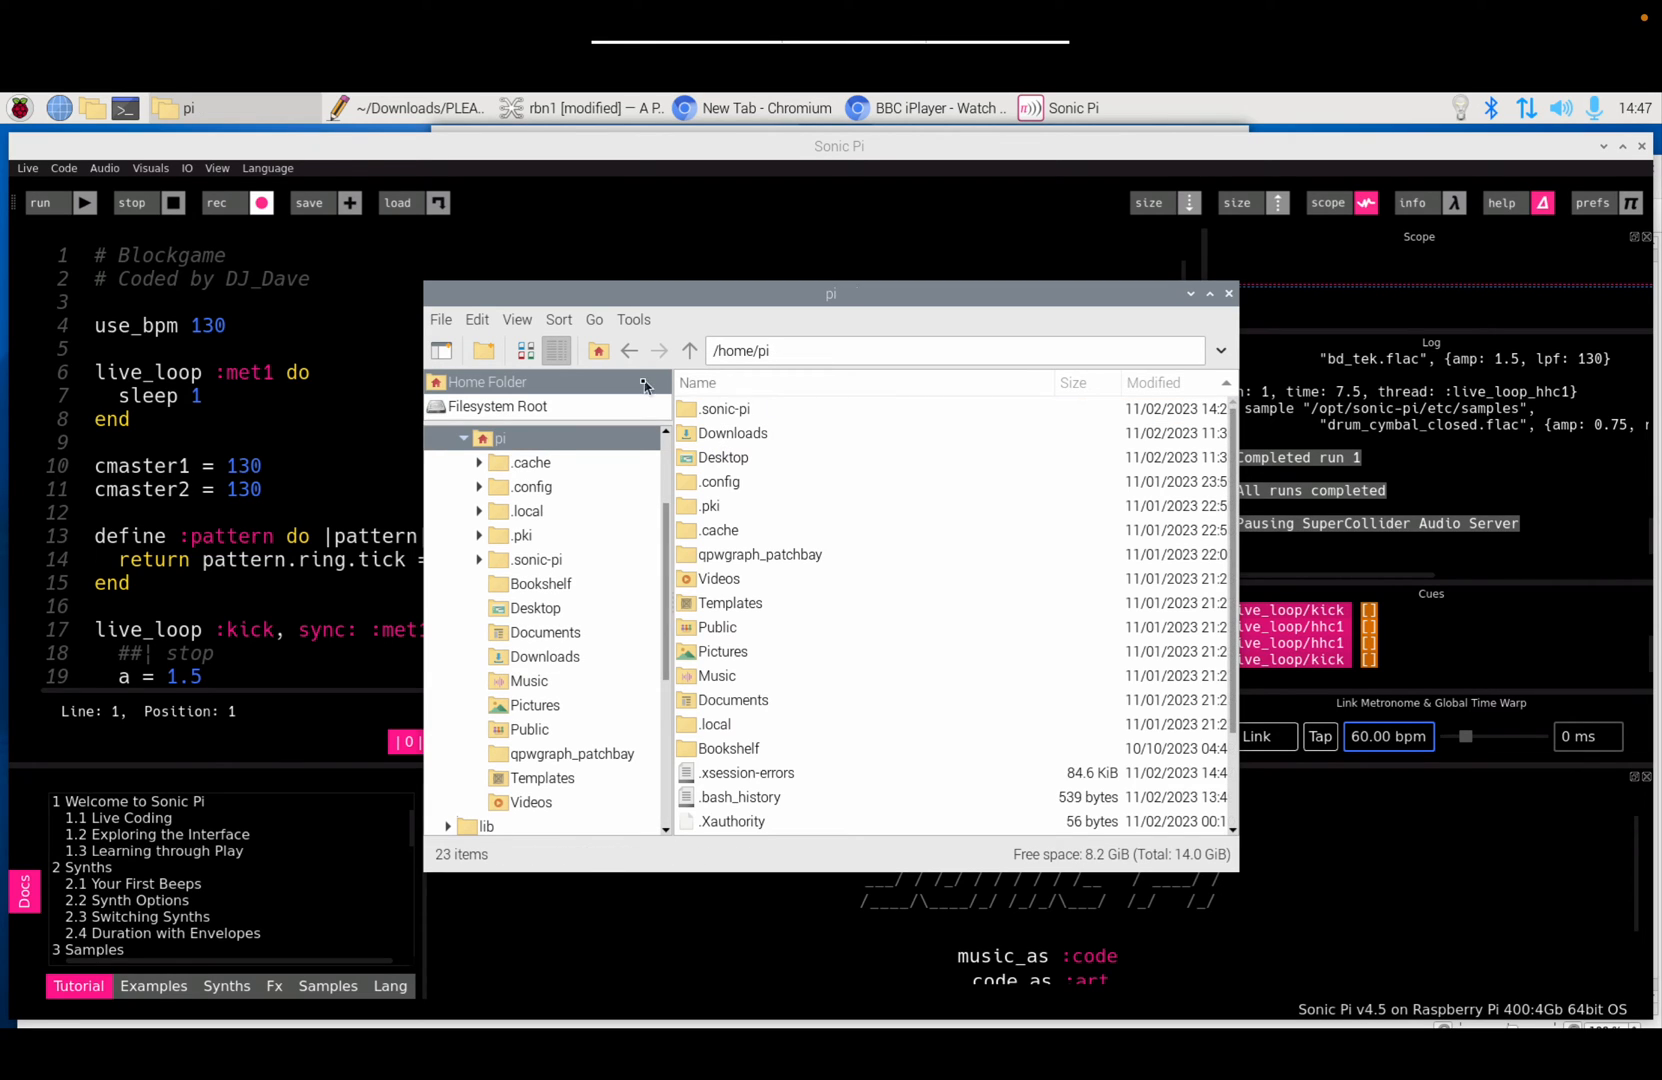
Step: Switch /home/pi to Icon View and re-enable Show Hidden so .sonic-pi appears
{"action": "left_click", "coordinate": [527, 352]}
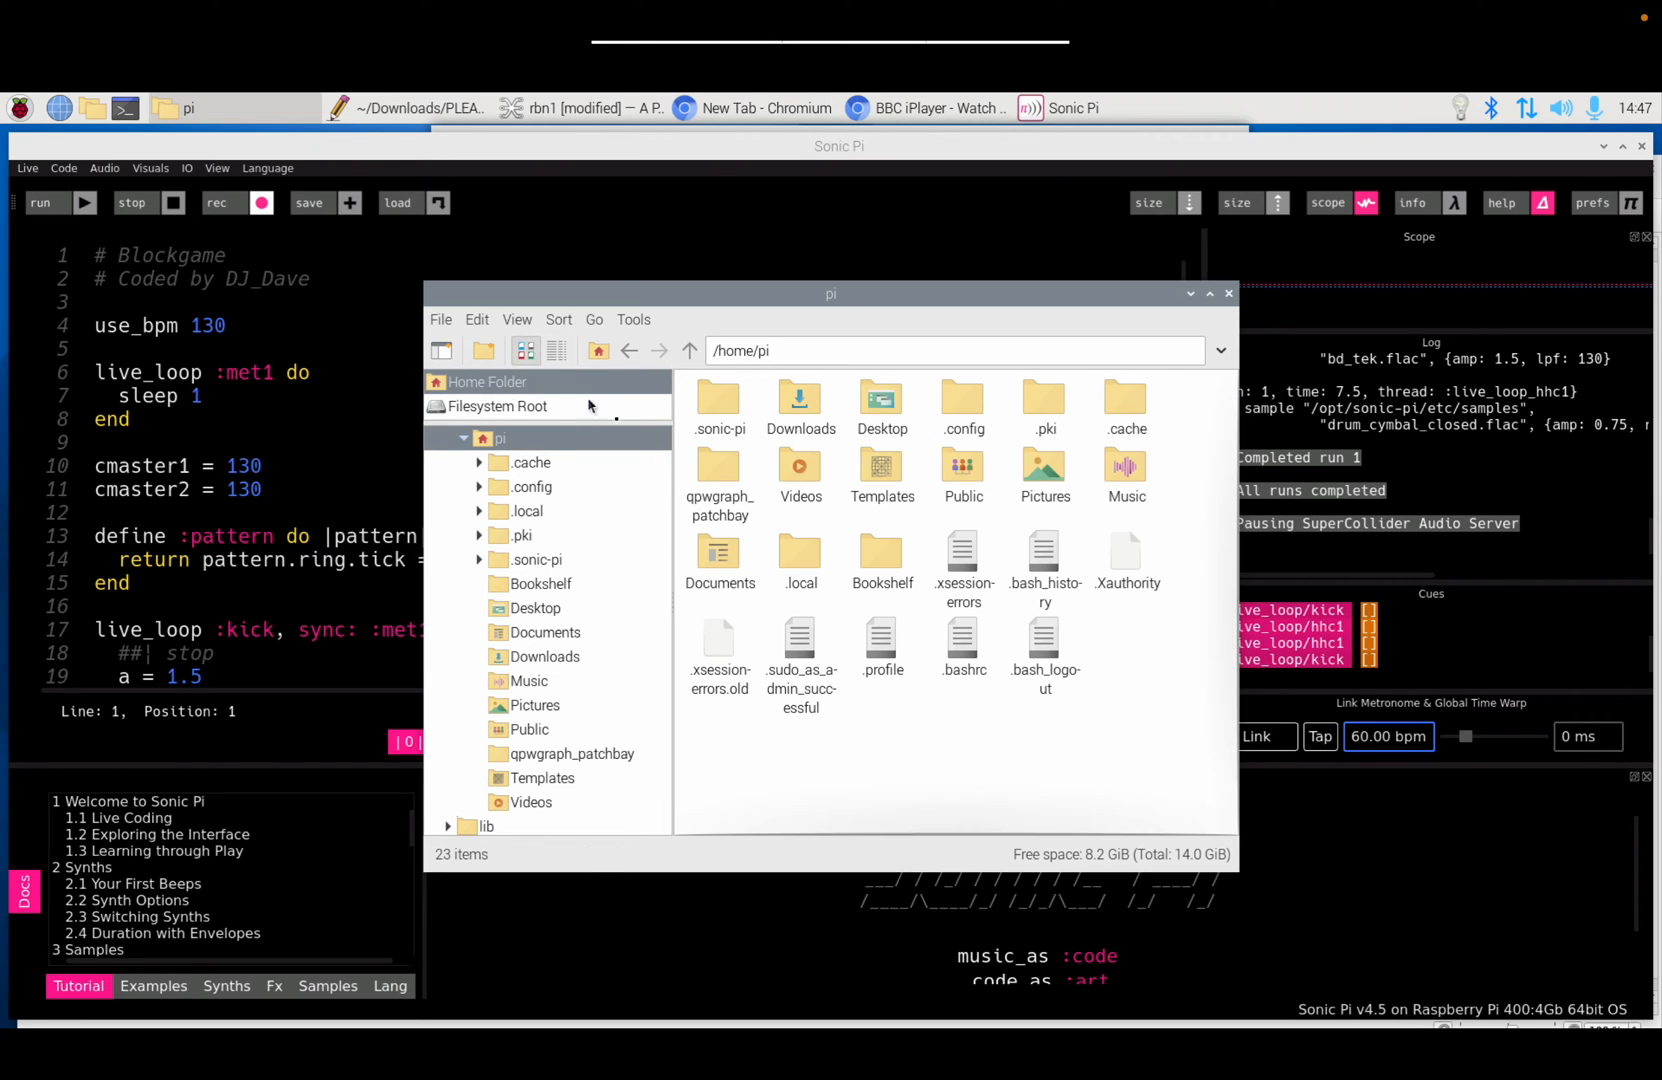
{"action": "left_click", "coordinate": [516, 320]}
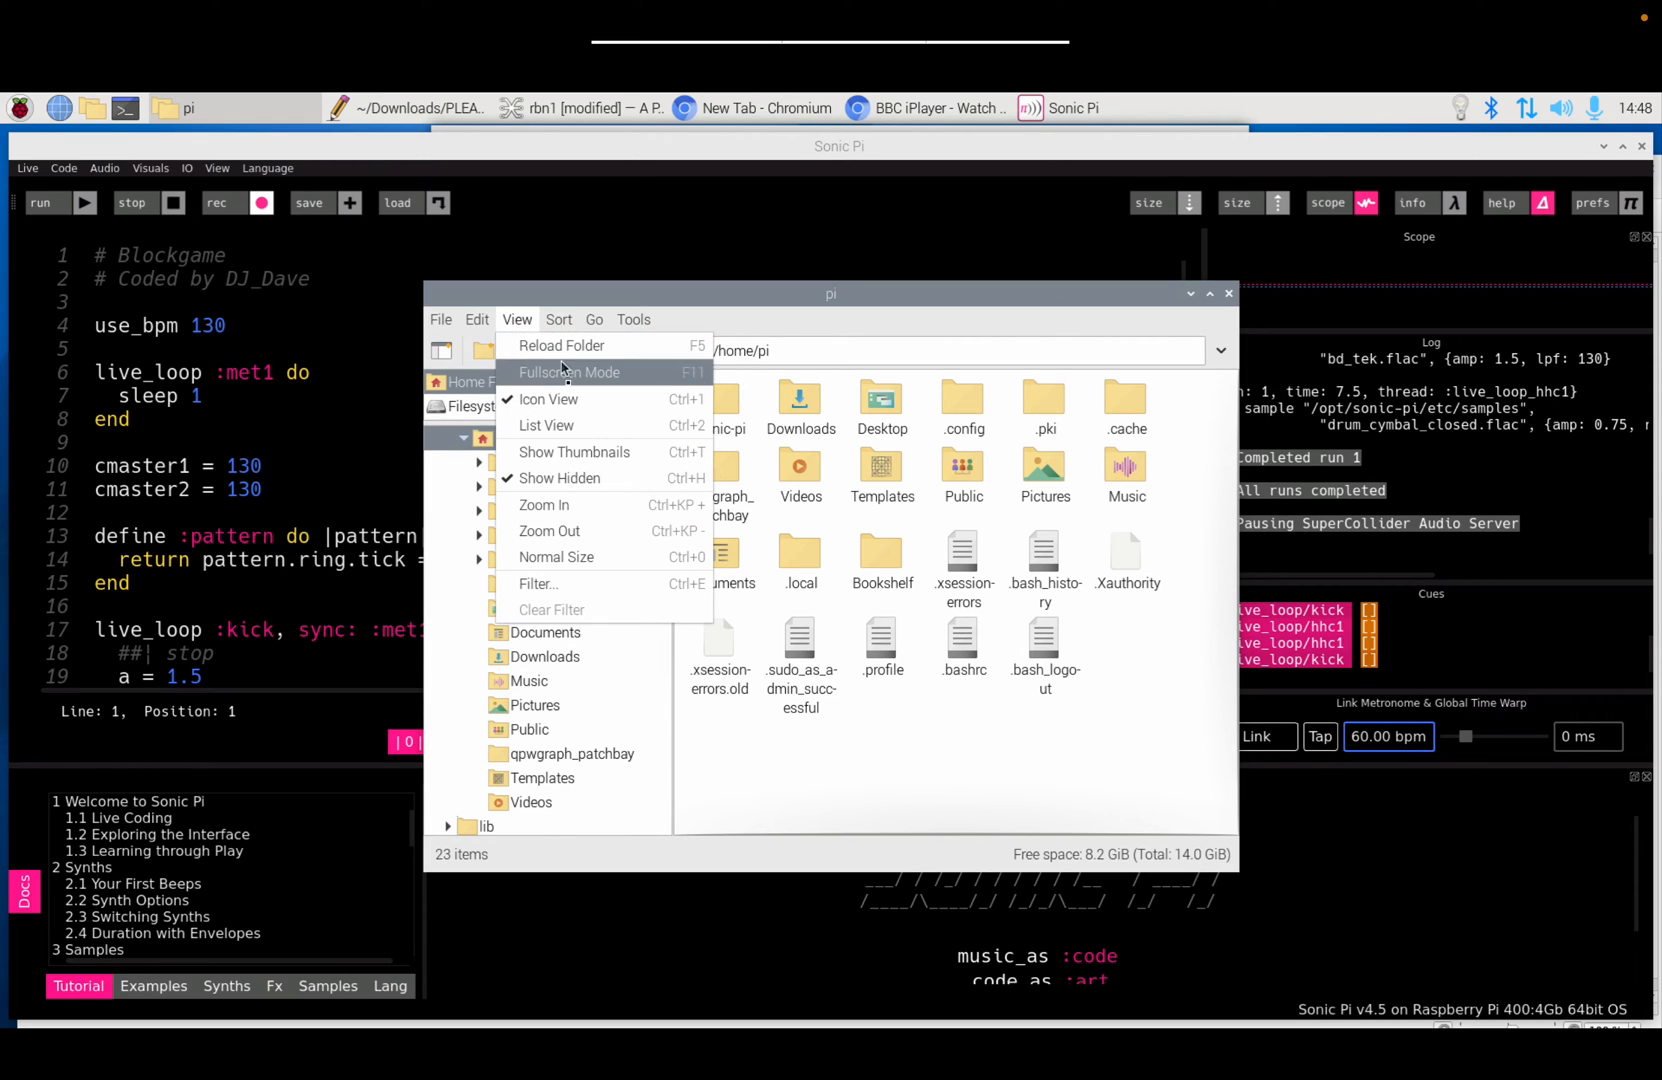
{"action": "left_click", "coordinate": [579, 478]}
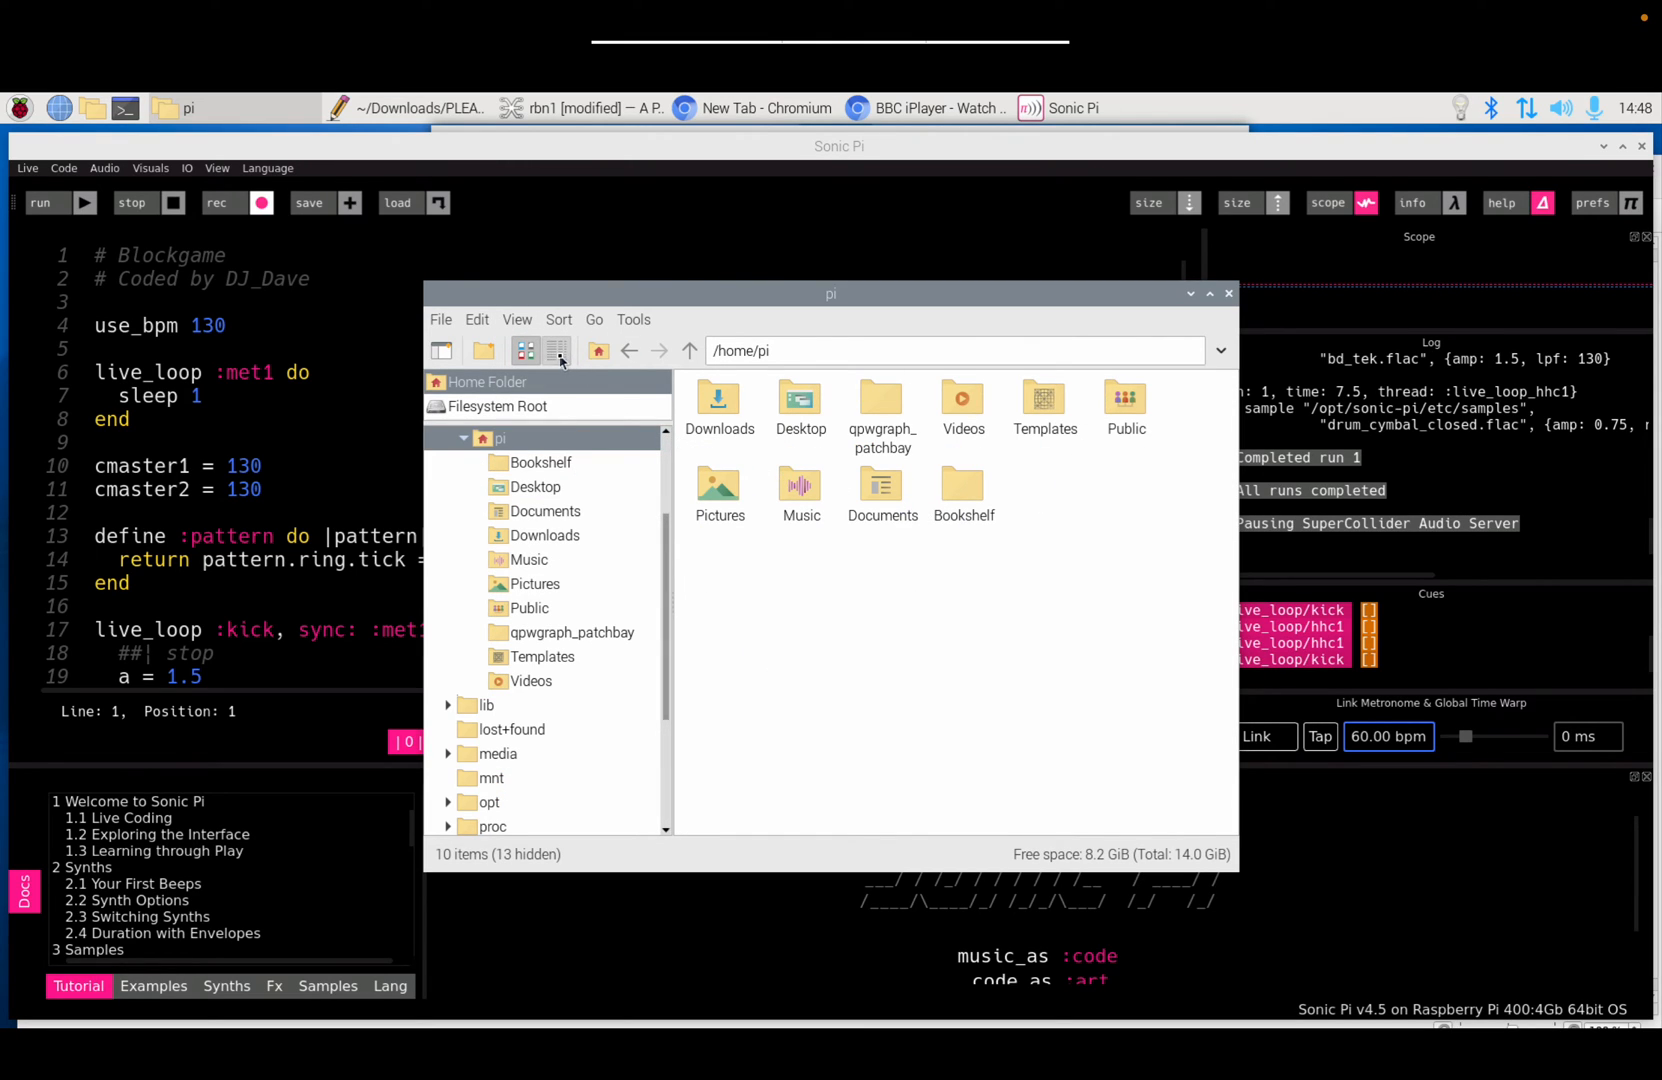
{"action": "left_click", "coordinate": [517, 321]}
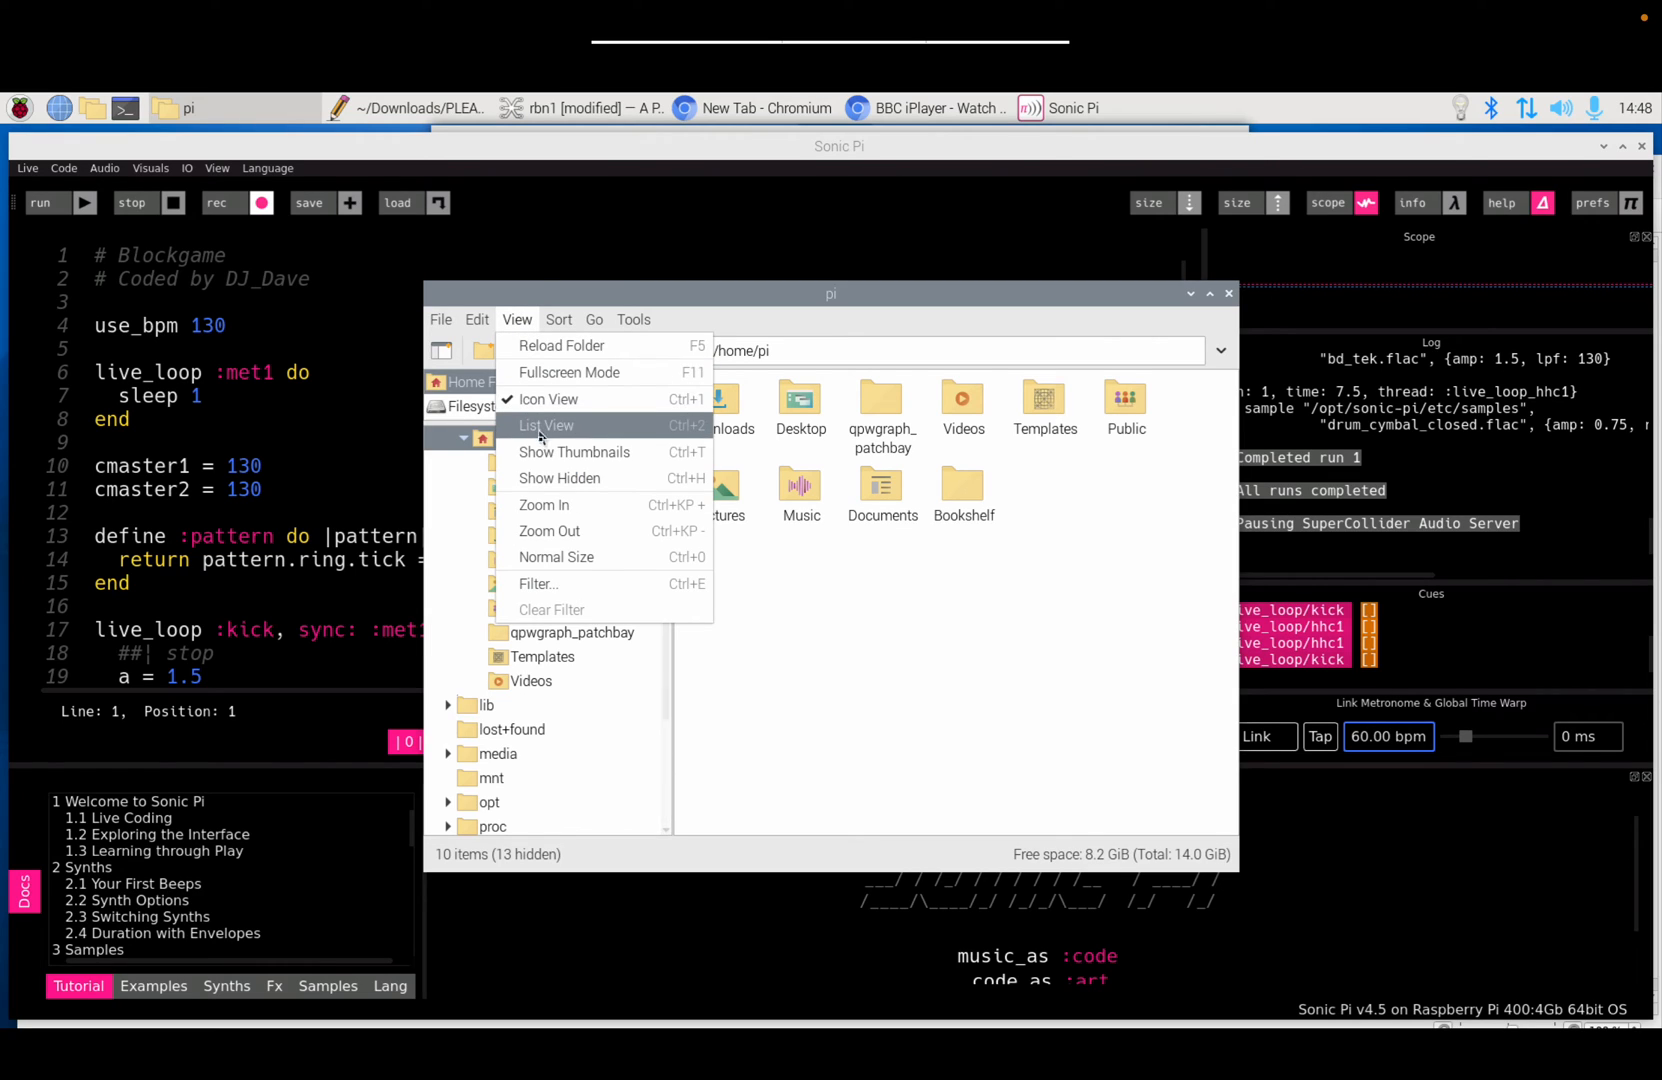
{"action": "left_click", "coordinate": [543, 478]}
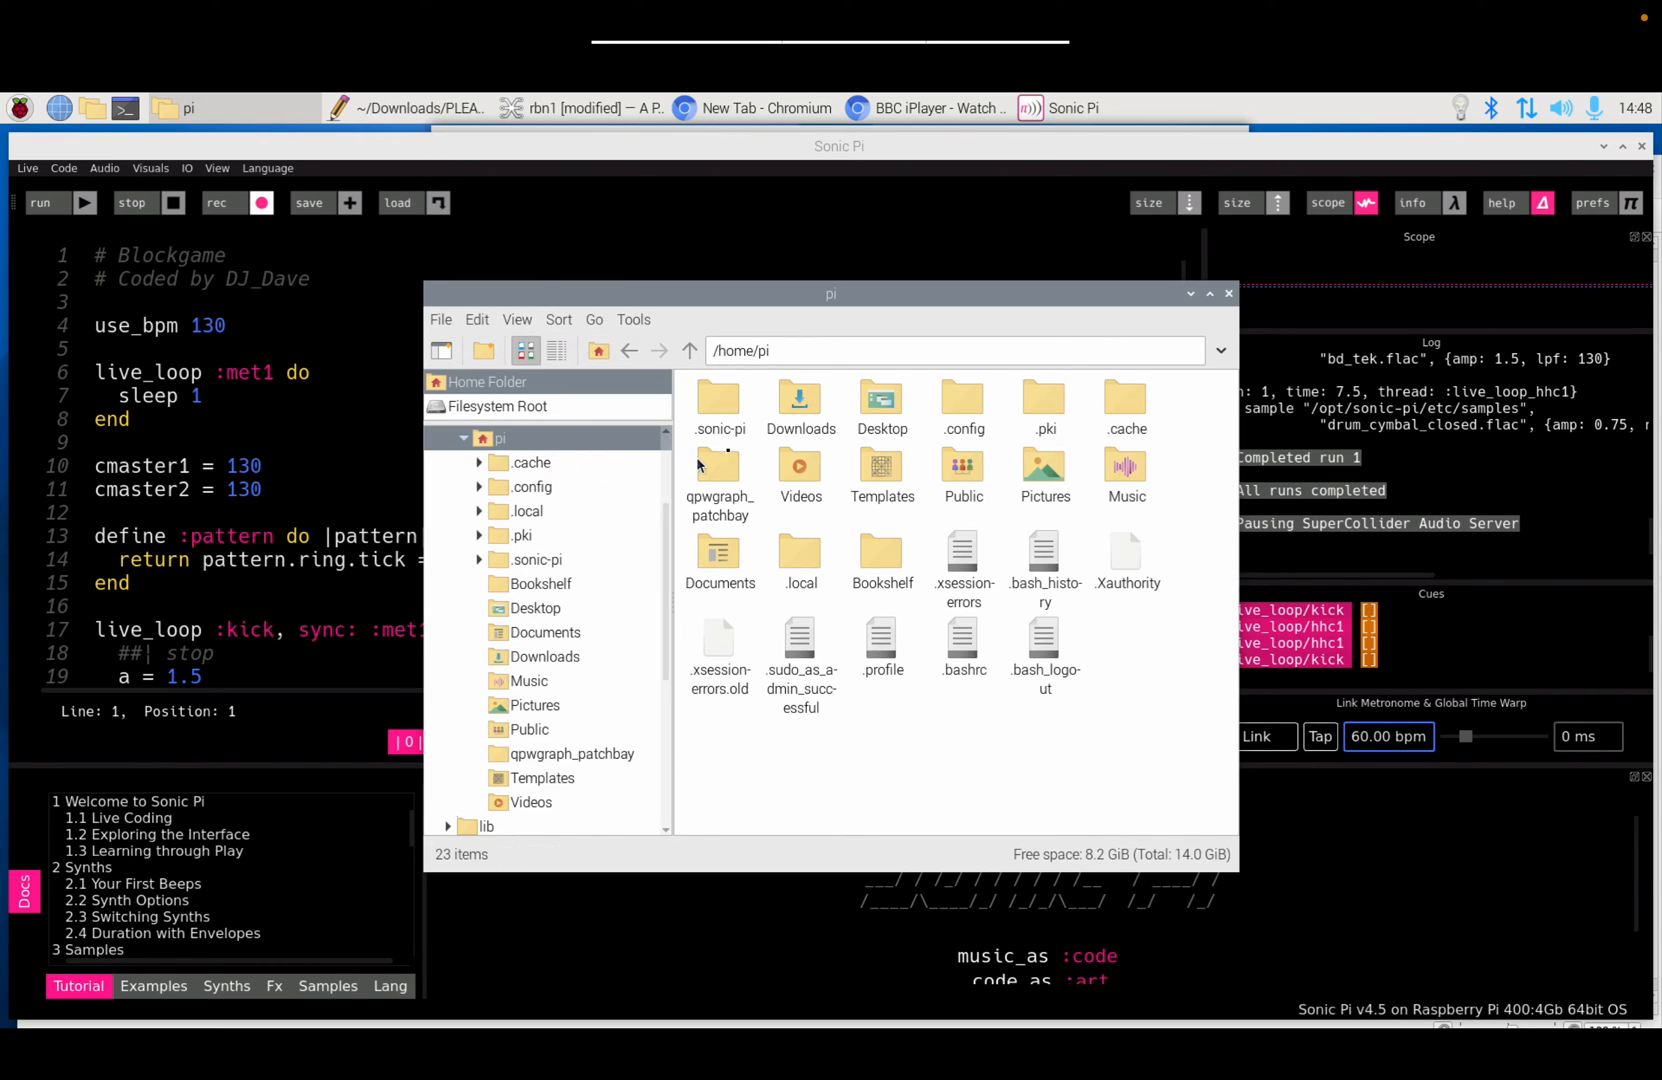
Step: Browse the .sonic-pi log history folders 2023-11-02_14_29_32__0000 and 2023-11-02_14_47_21__0000, then return to .sonic-pi
{"action": "double_click", "coordinate": [724, 405]}
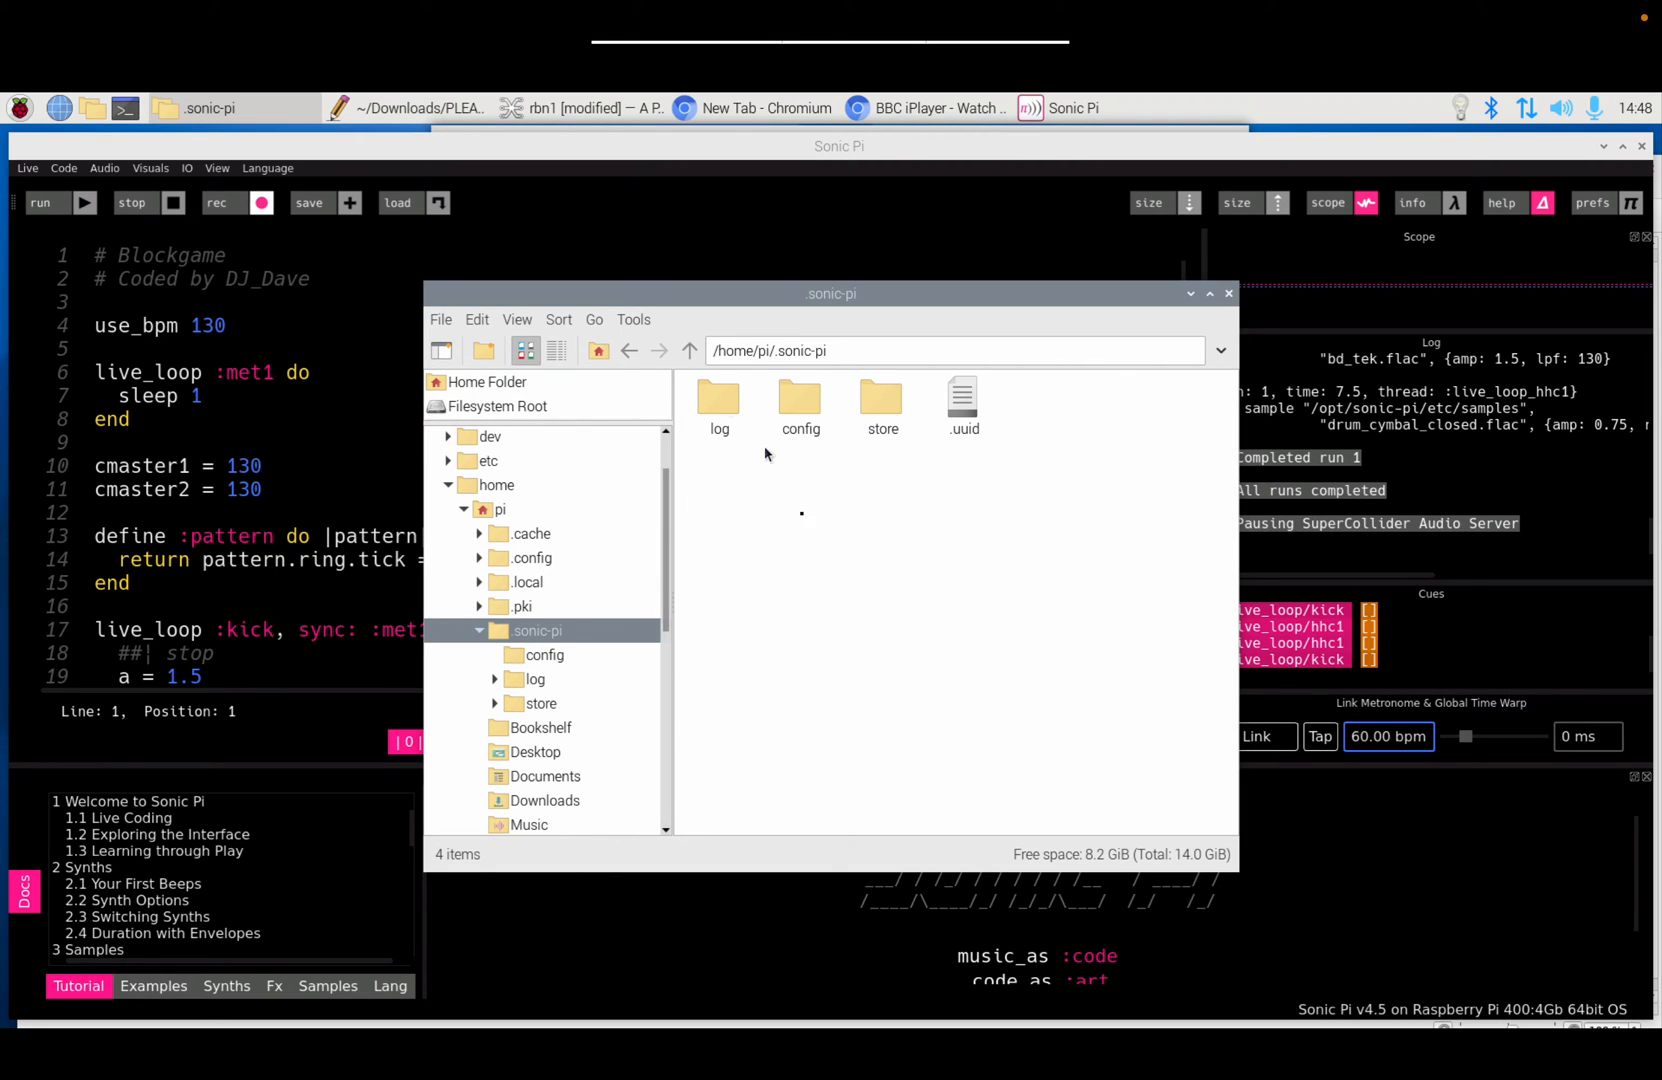
{"action": "double_click", "coordinate": [720, 408]}
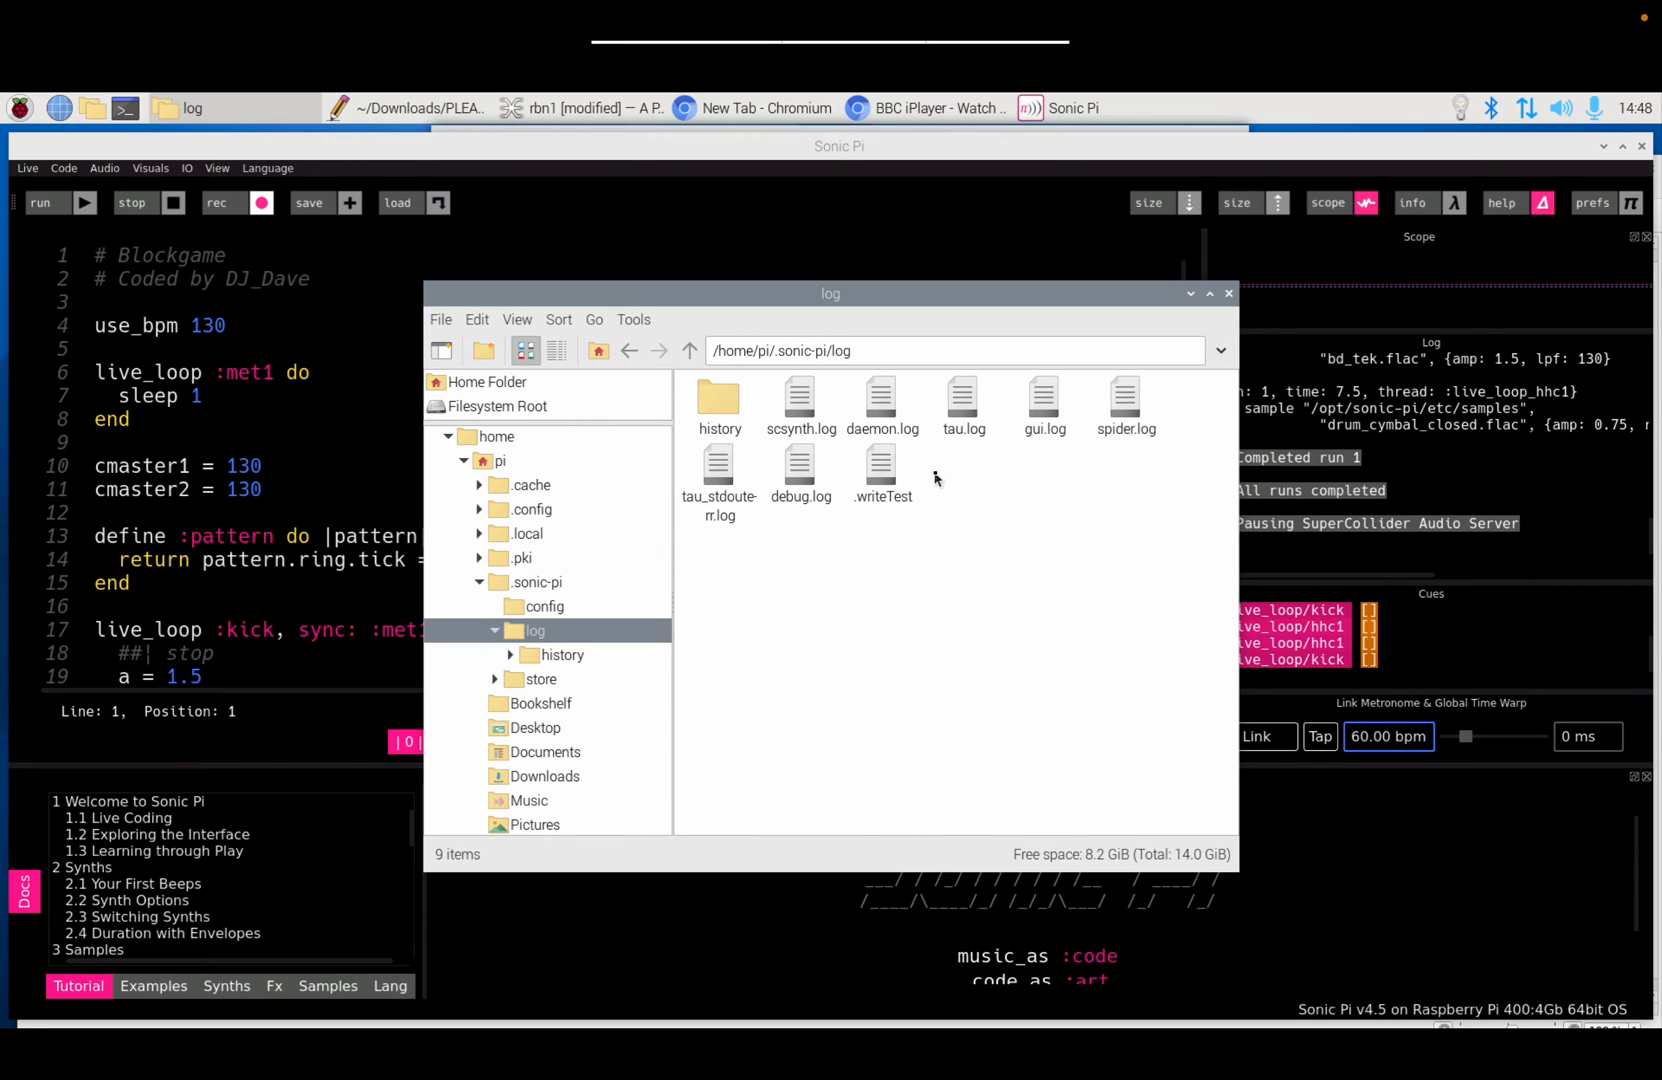
{"action": "double_click", "coordinate": [713, 404]}
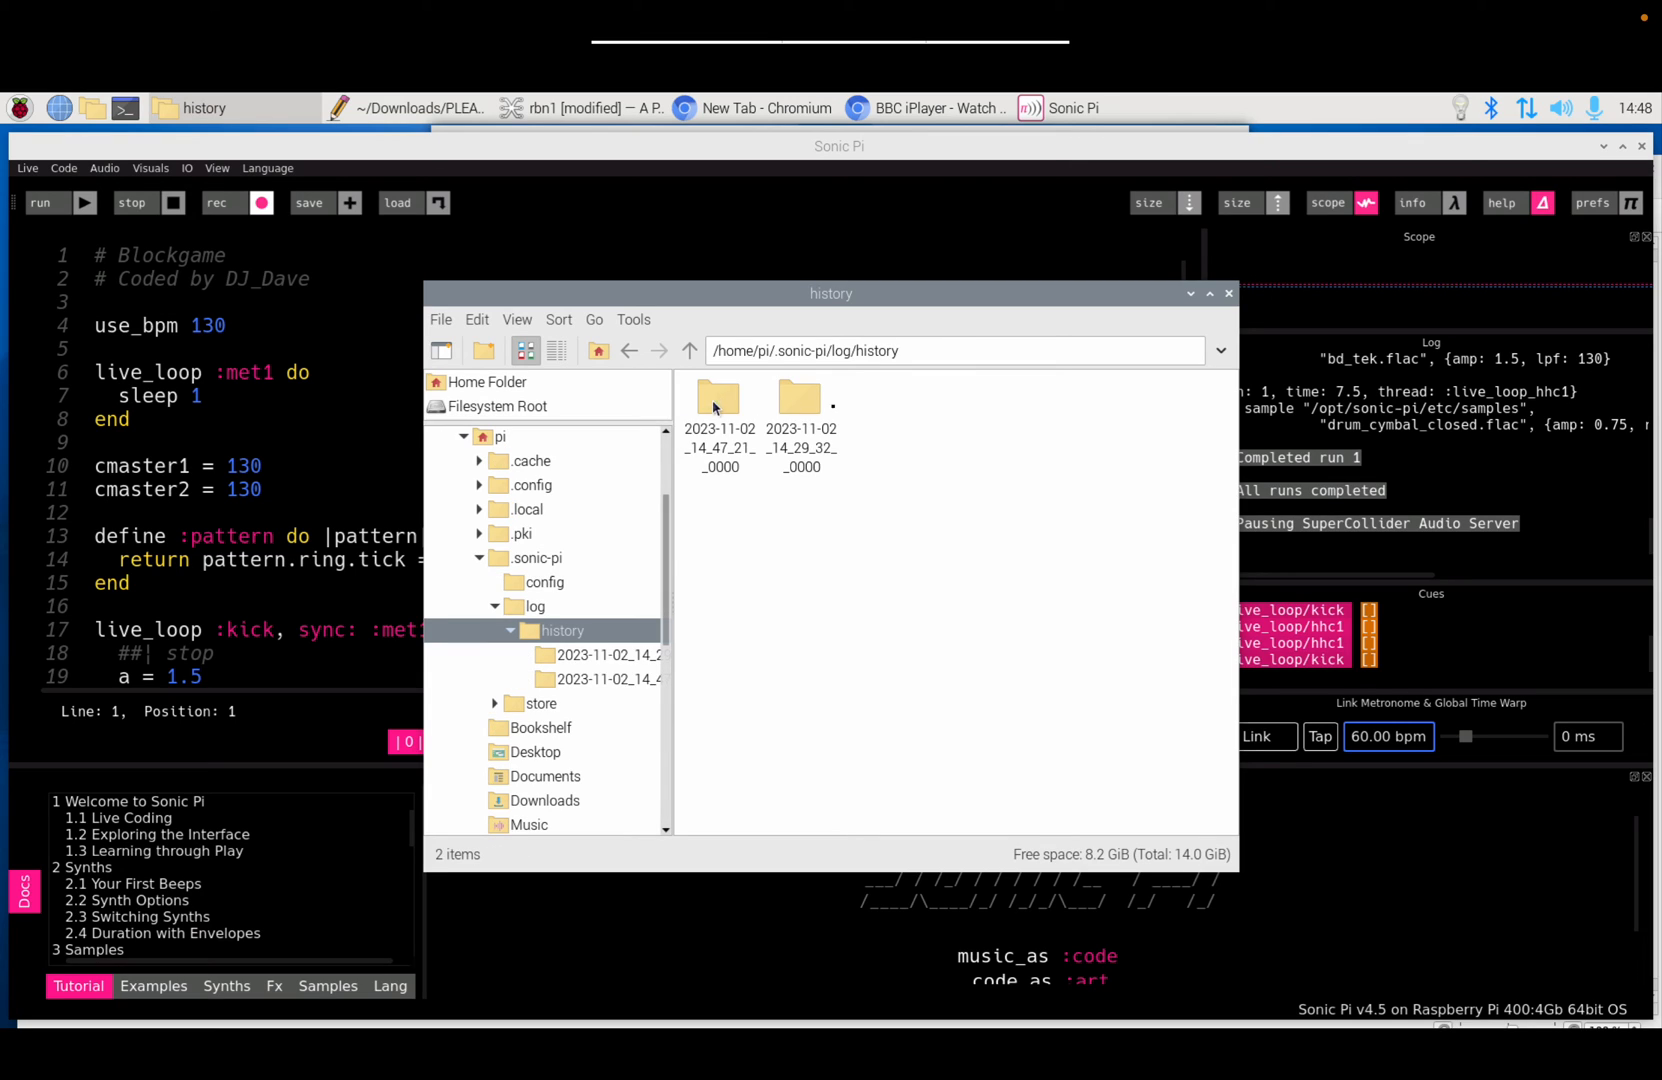
{"action": "double_click", "coordinate": [800, 400]}
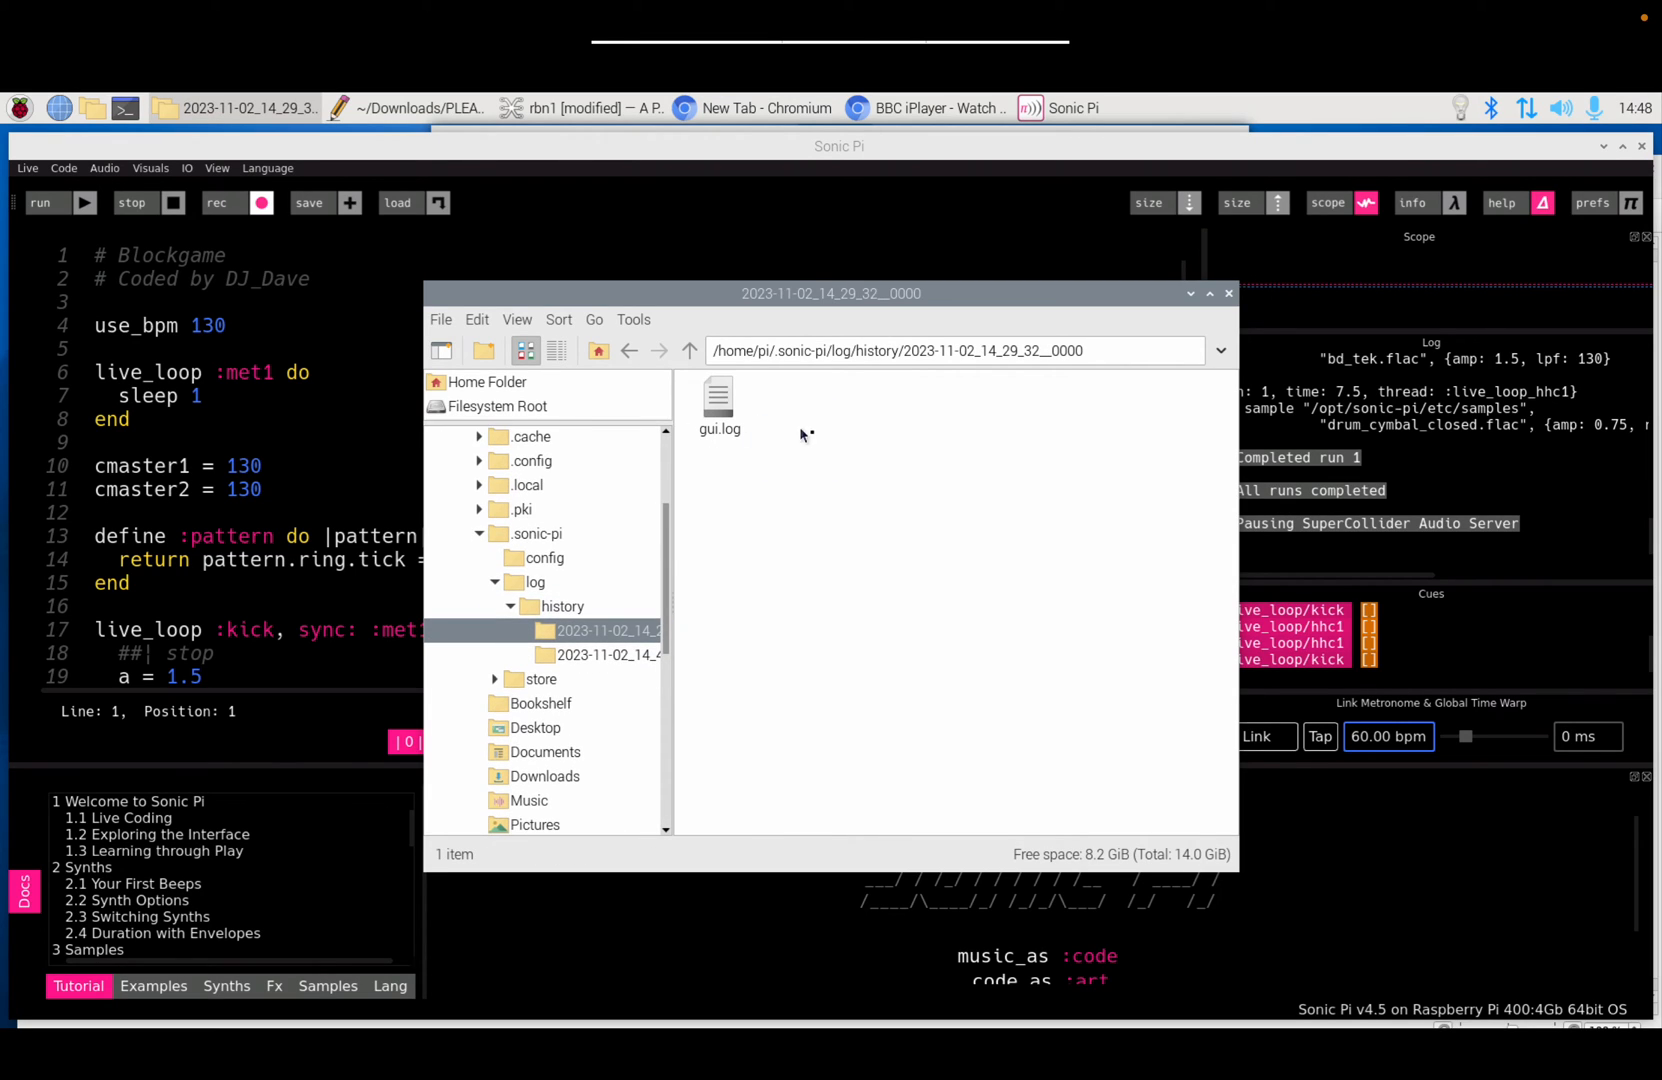
{"action": "left_click", "coordinate": [690, 358]}
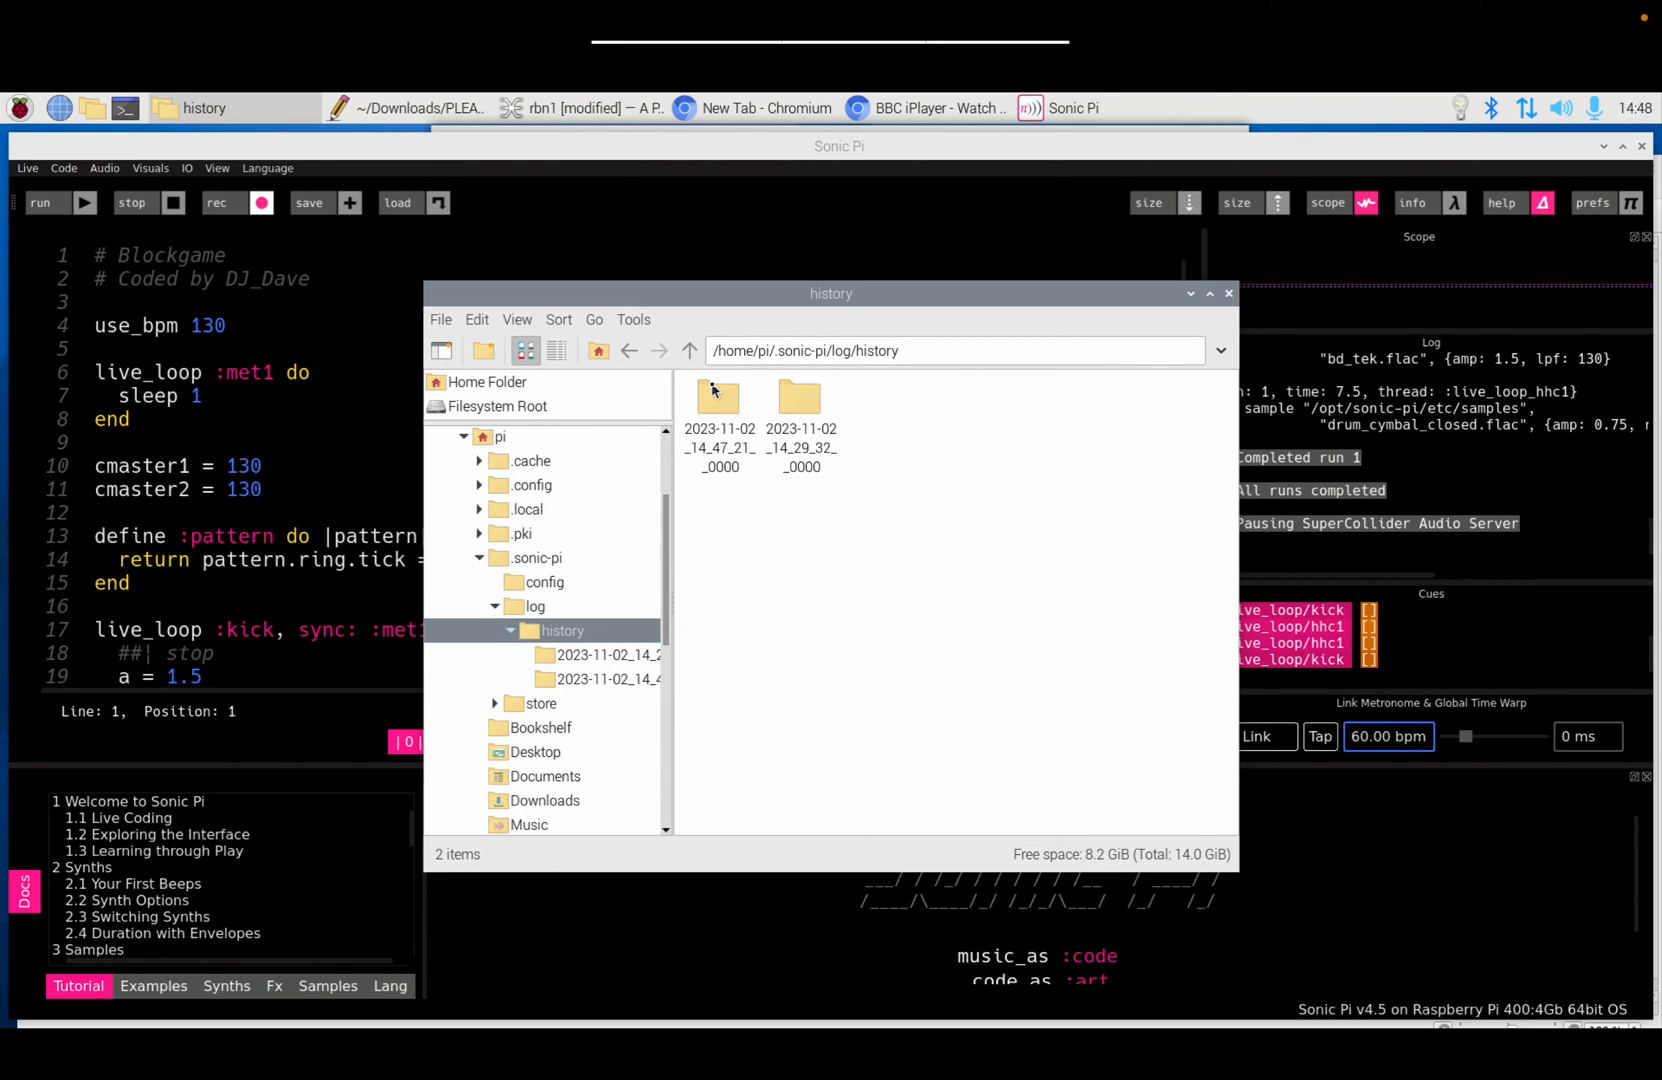
{"action": "double_click", "coordinate": [718, 398]}
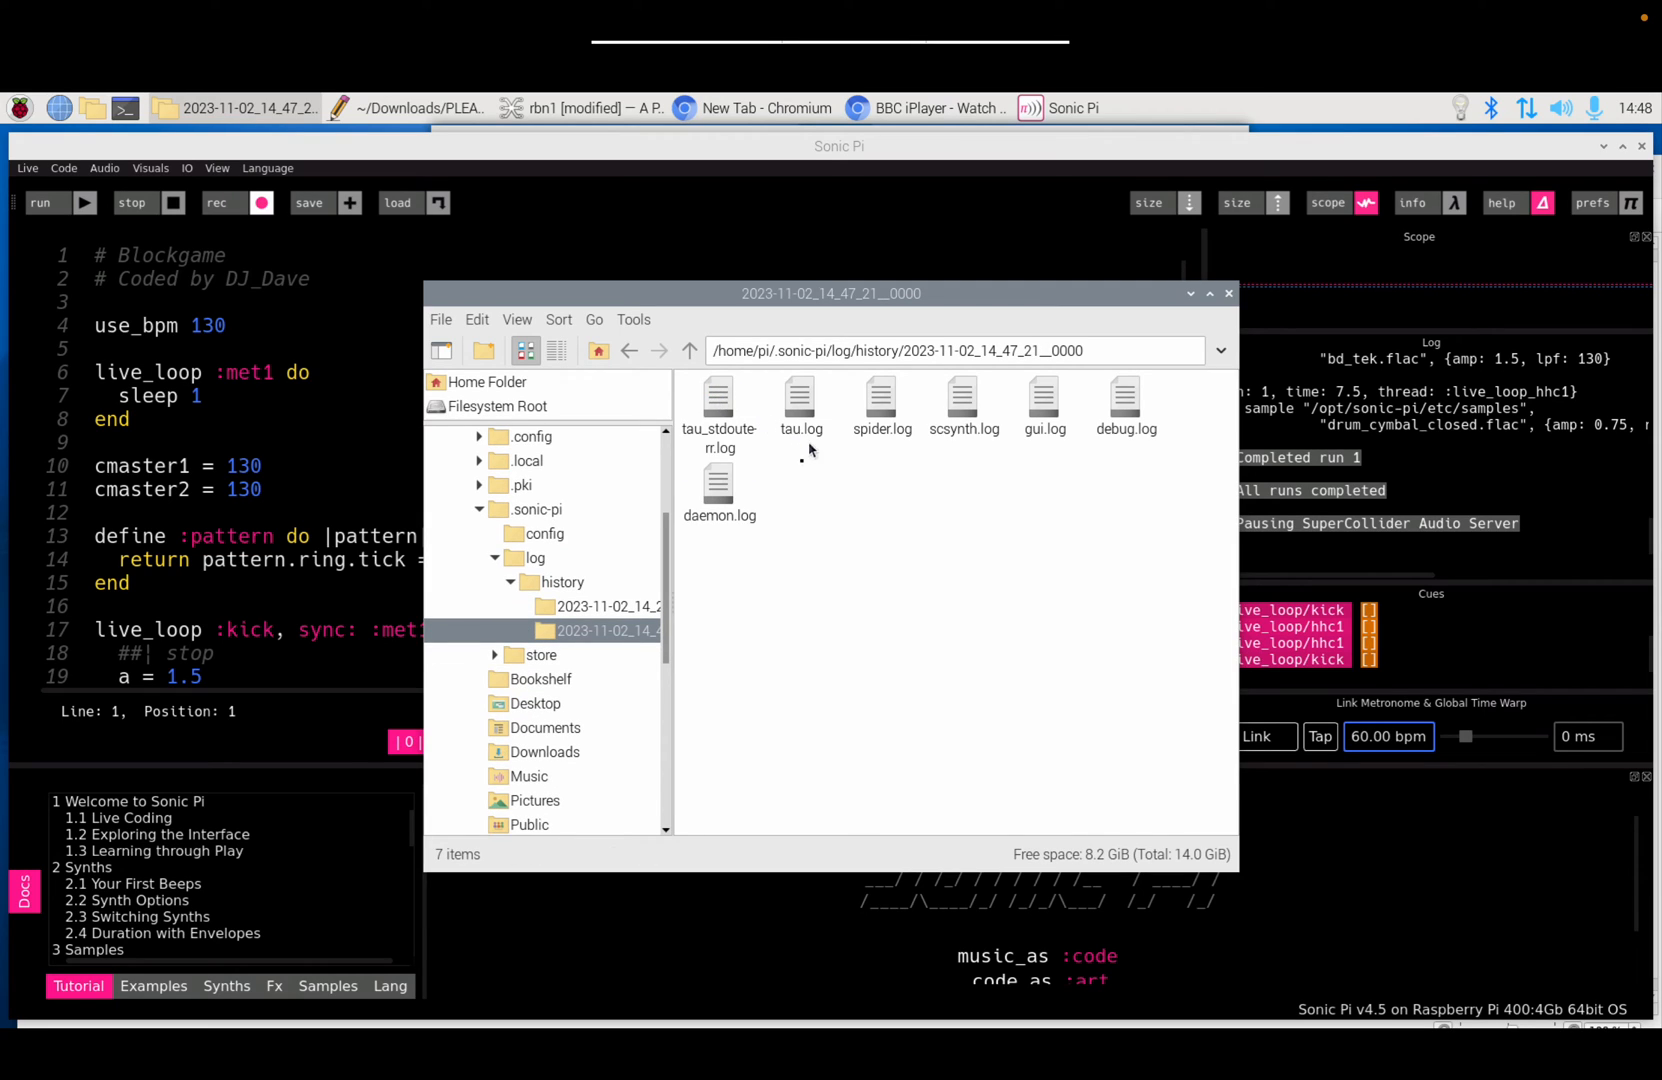
{"action": "left_click", "coordinate": [690, 352]}
{"action": "left_click", "coordinate": [690, 352]}
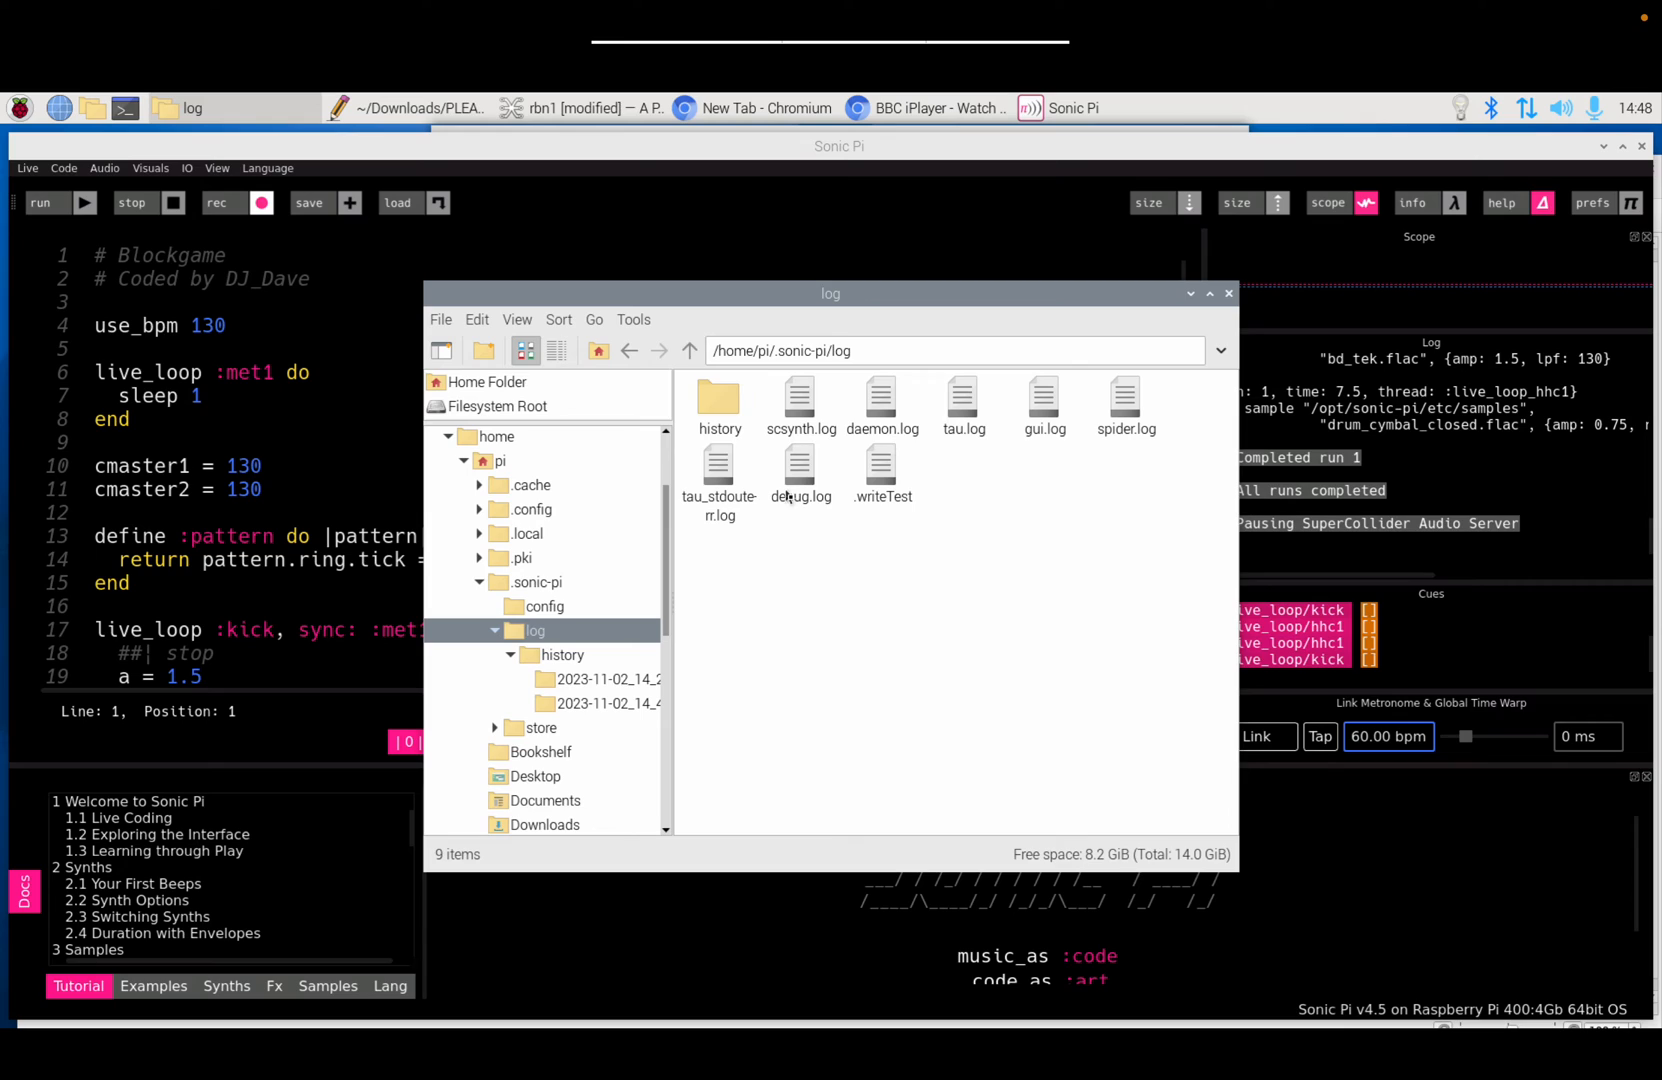
{"action": "left_click", "coordinate": [690, 352]}
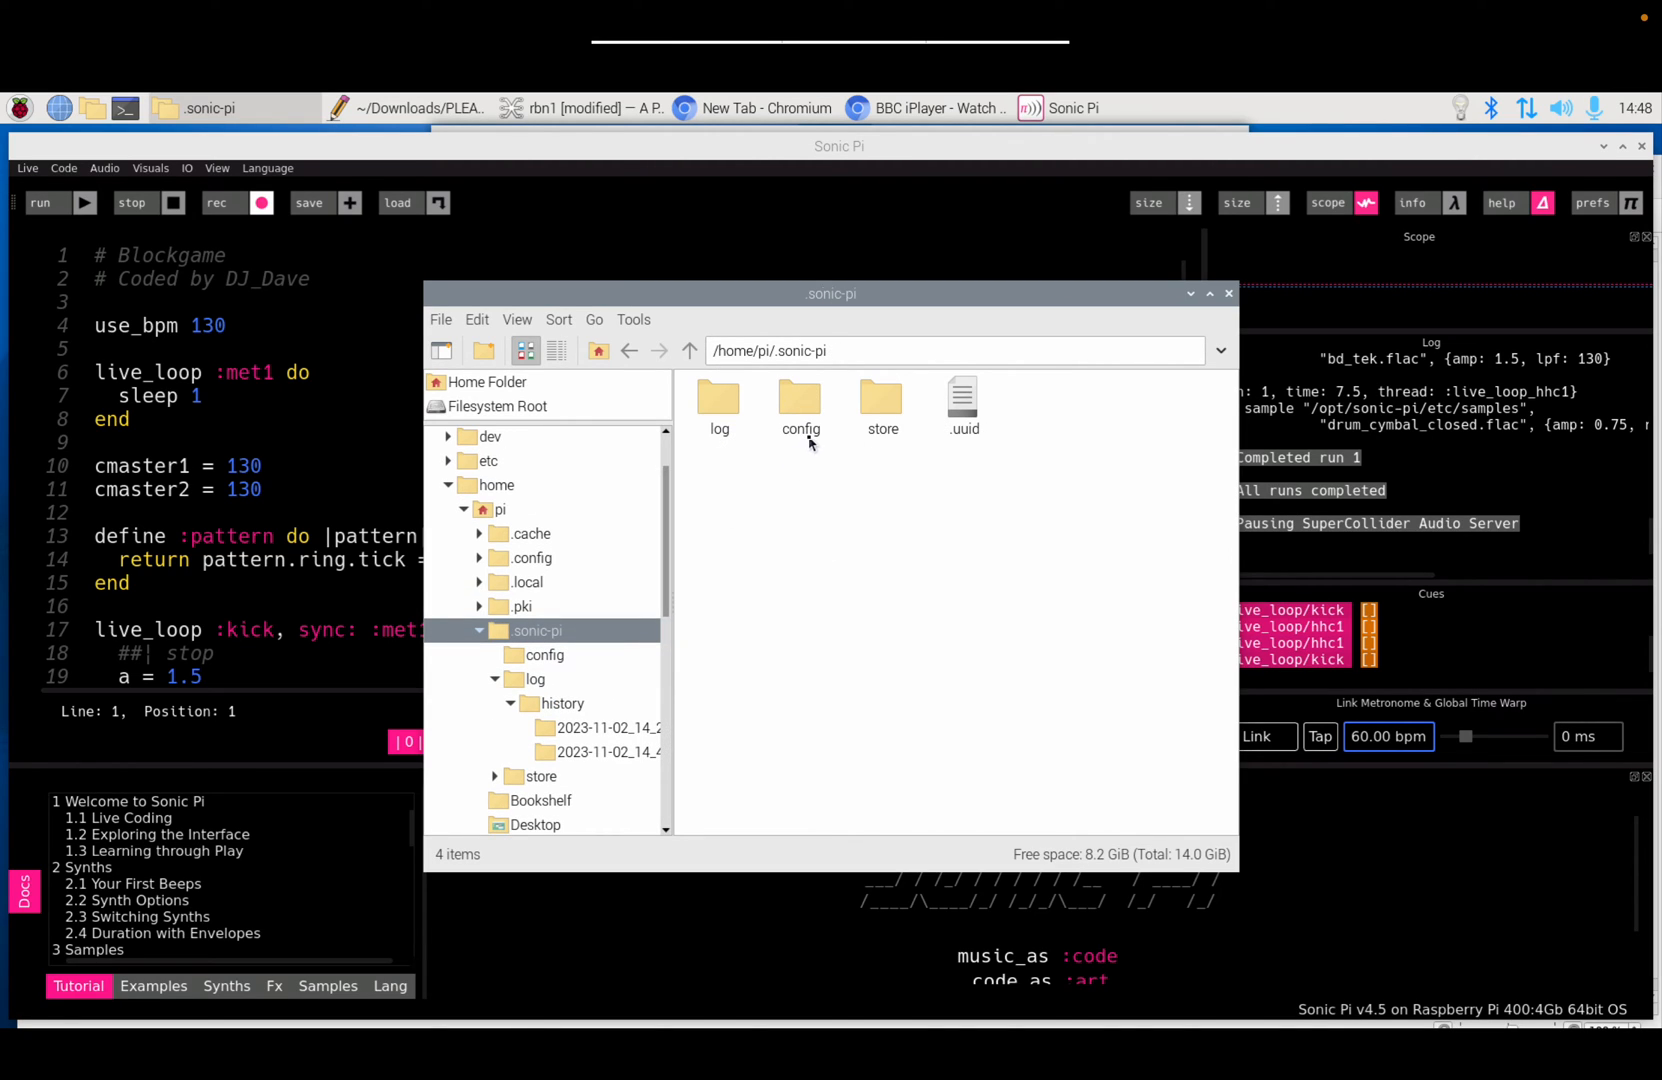
Step: Look inside store/default, then go back up to .sonic-pi and select the config folder
{"action": "left_click", "coordinate": [885, 410]}
{"action": "double_click", "coordinate": [885, 410]}
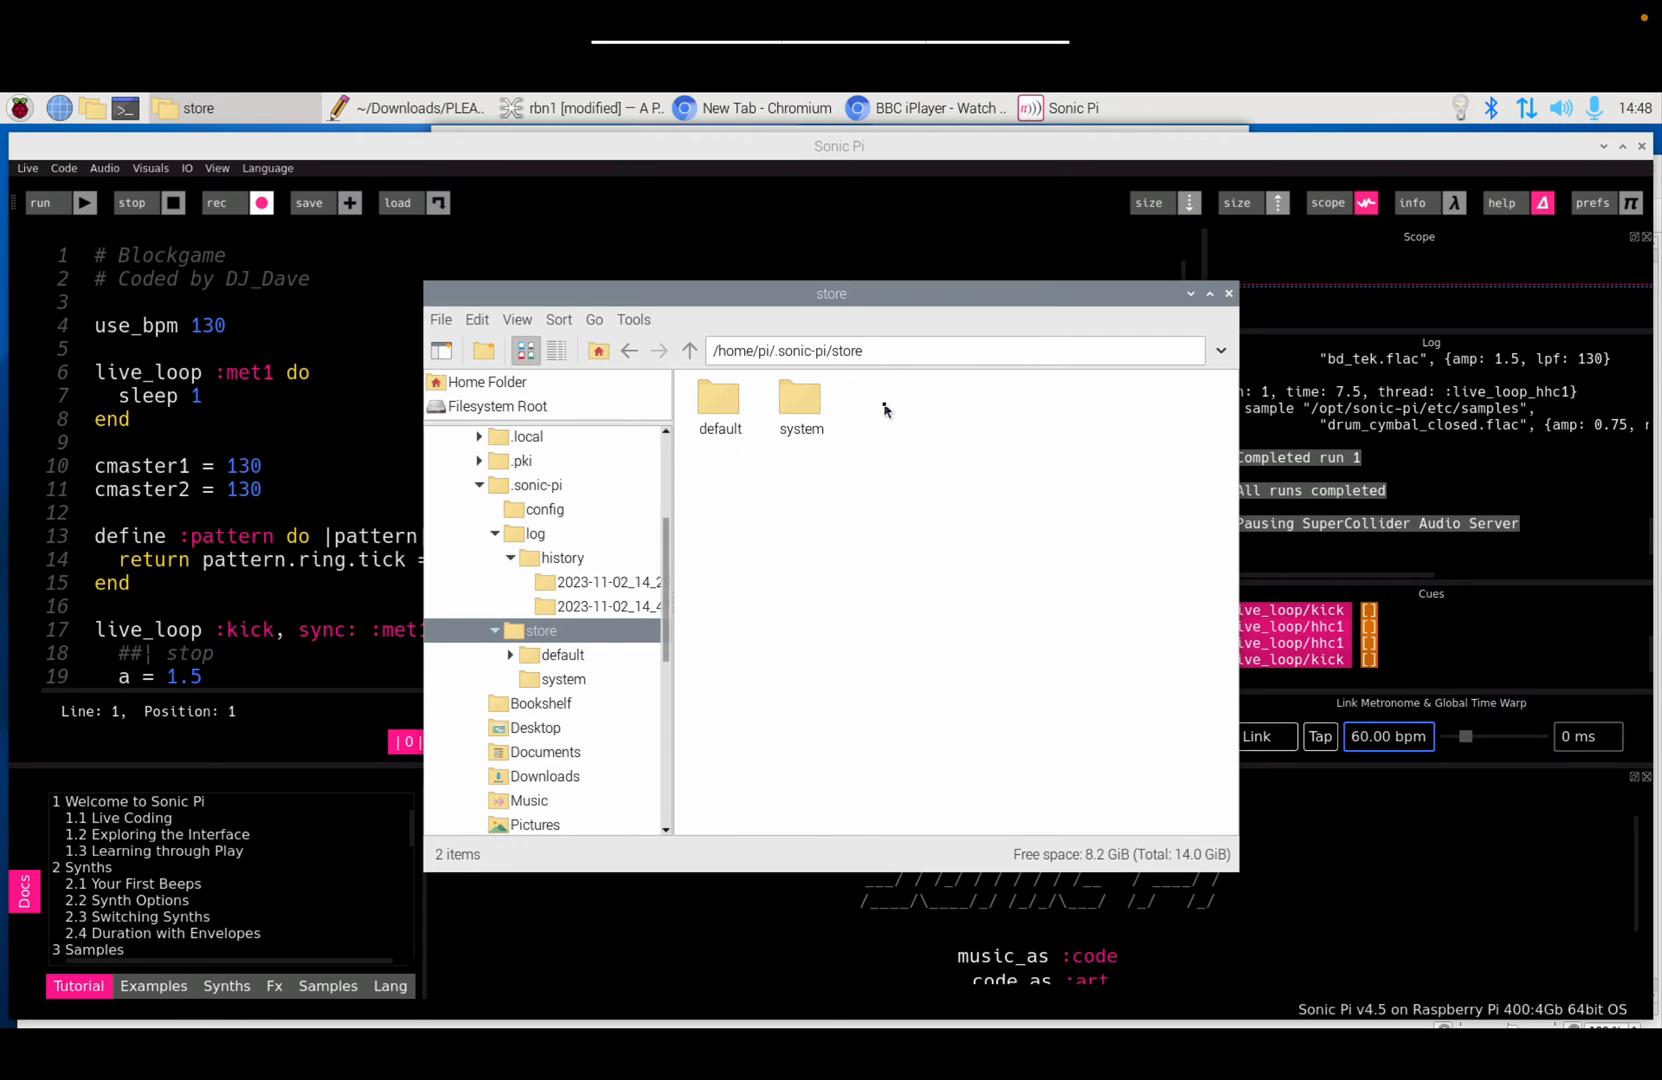
{"action": "double_click", "coordinate": [737, 411]}
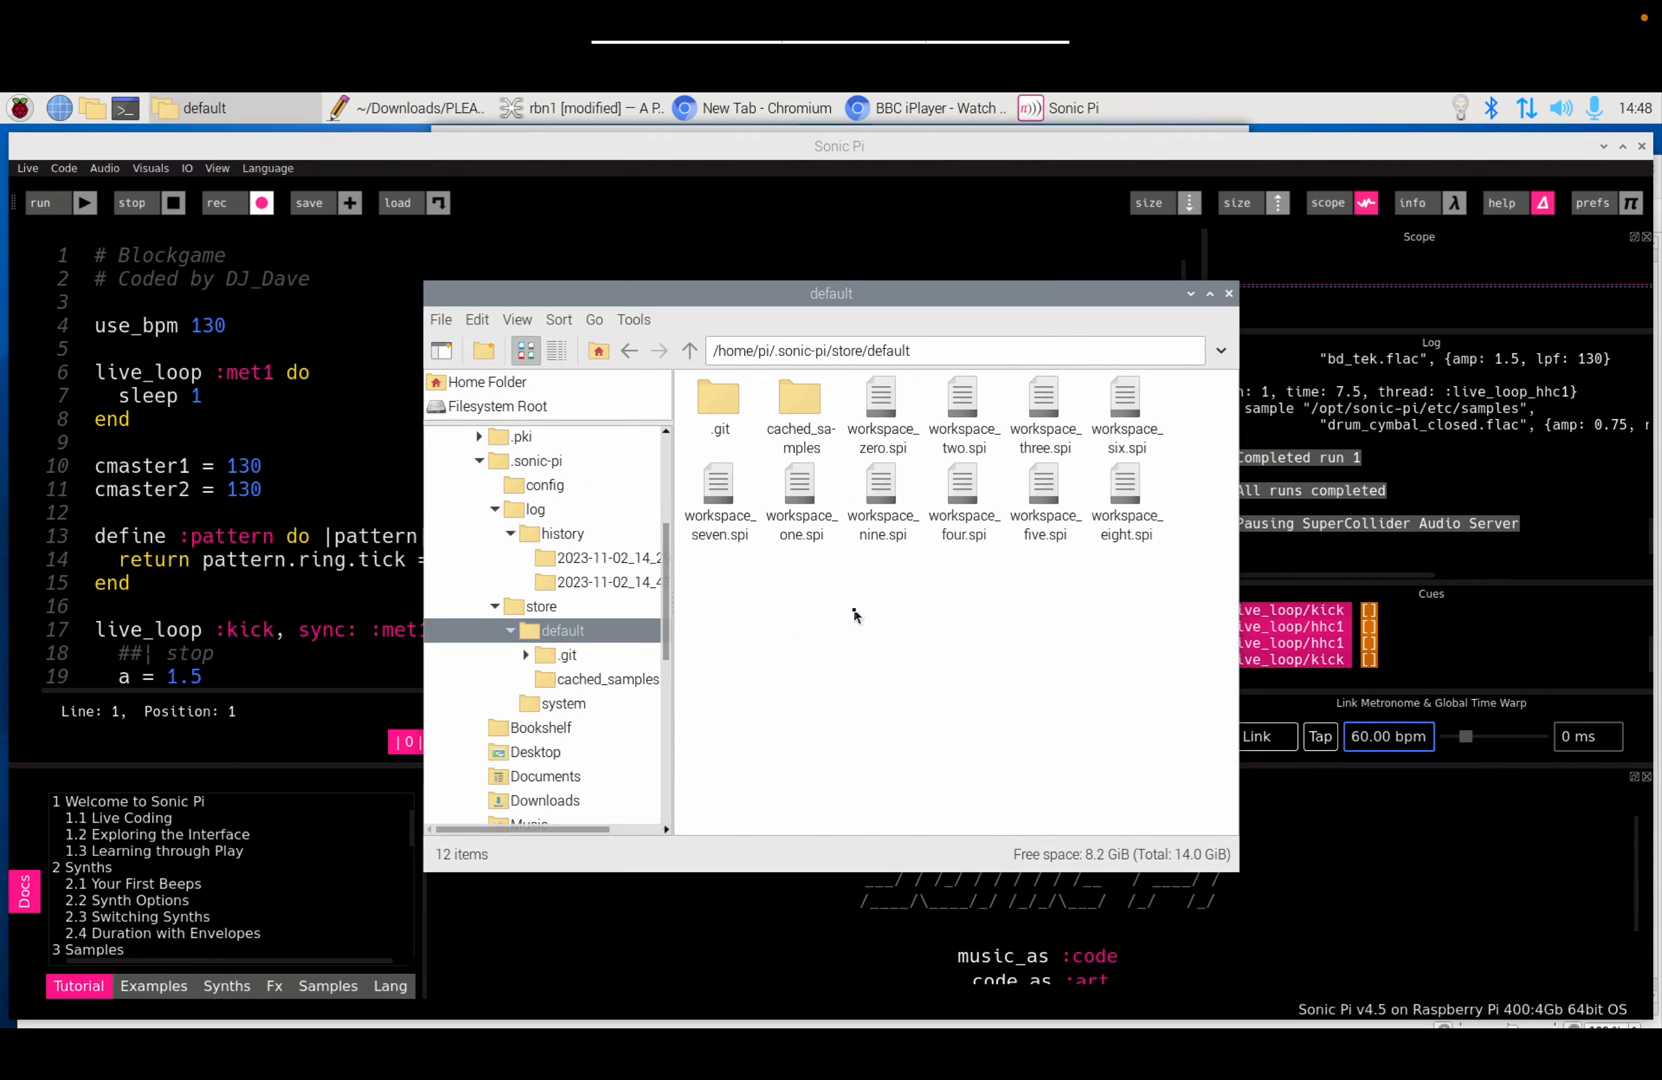
{"action": "left_click", "coordinate": [691, 354]}
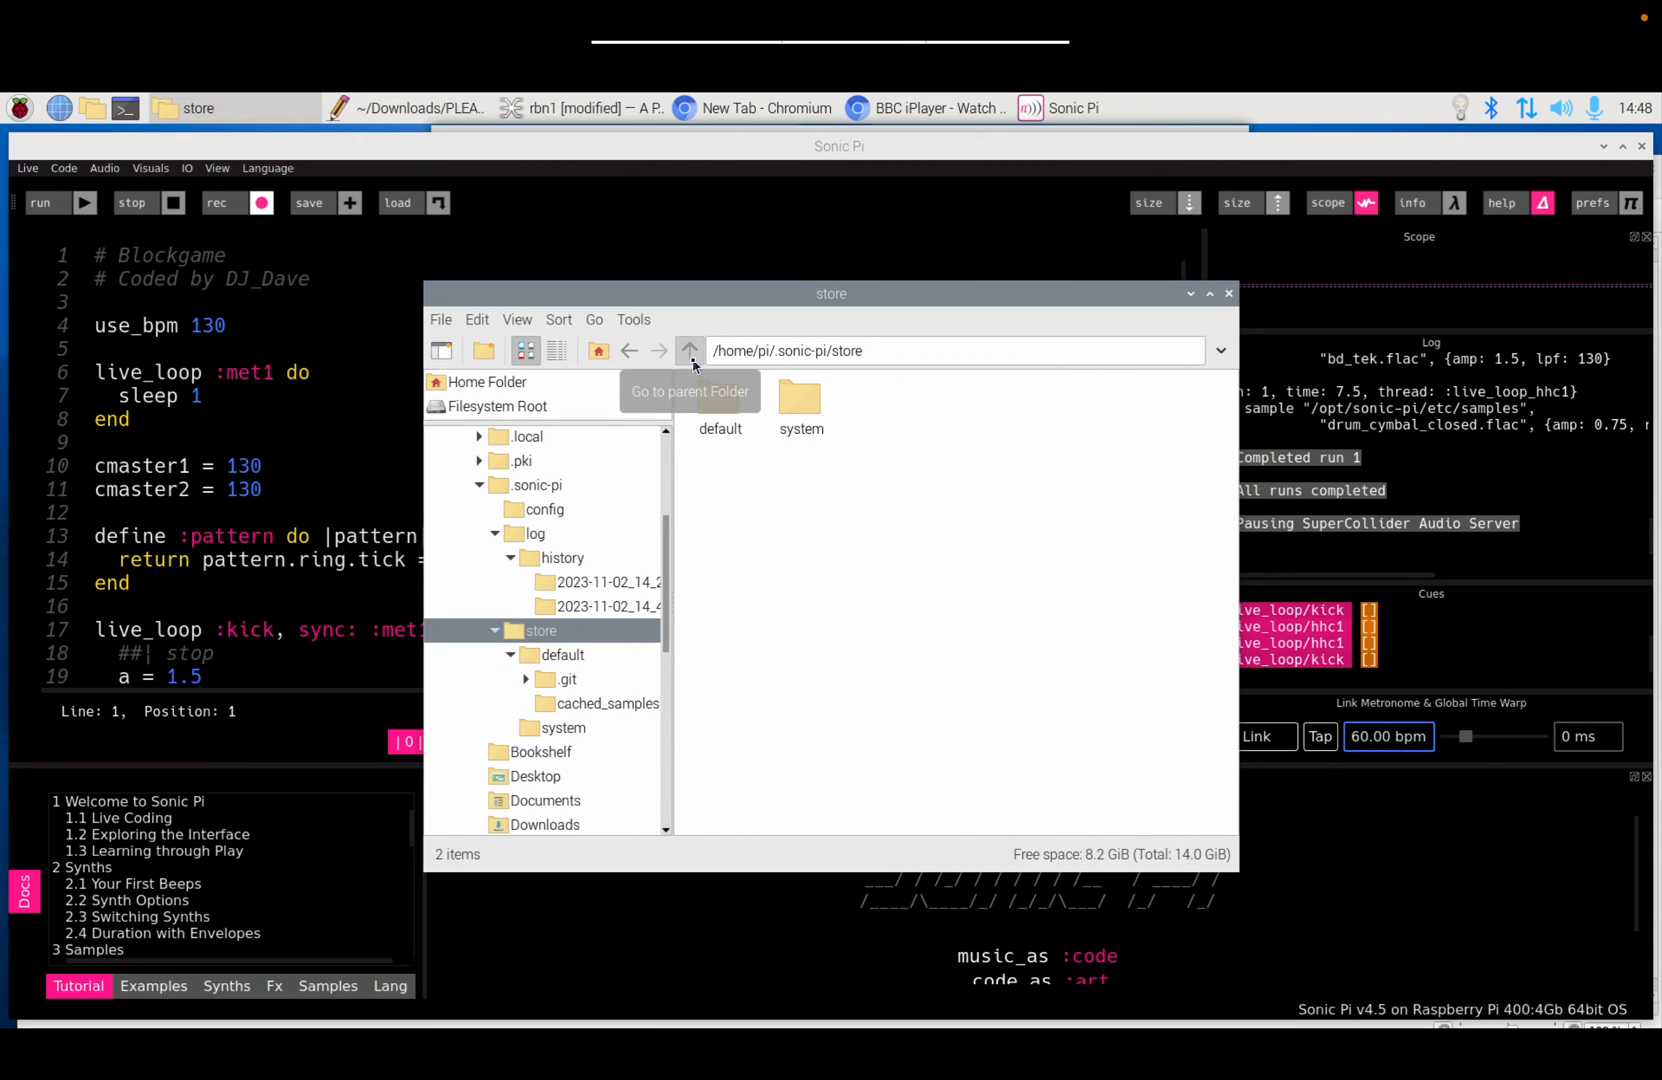
{"action": "left_click", "coordinate": [691, 352]}
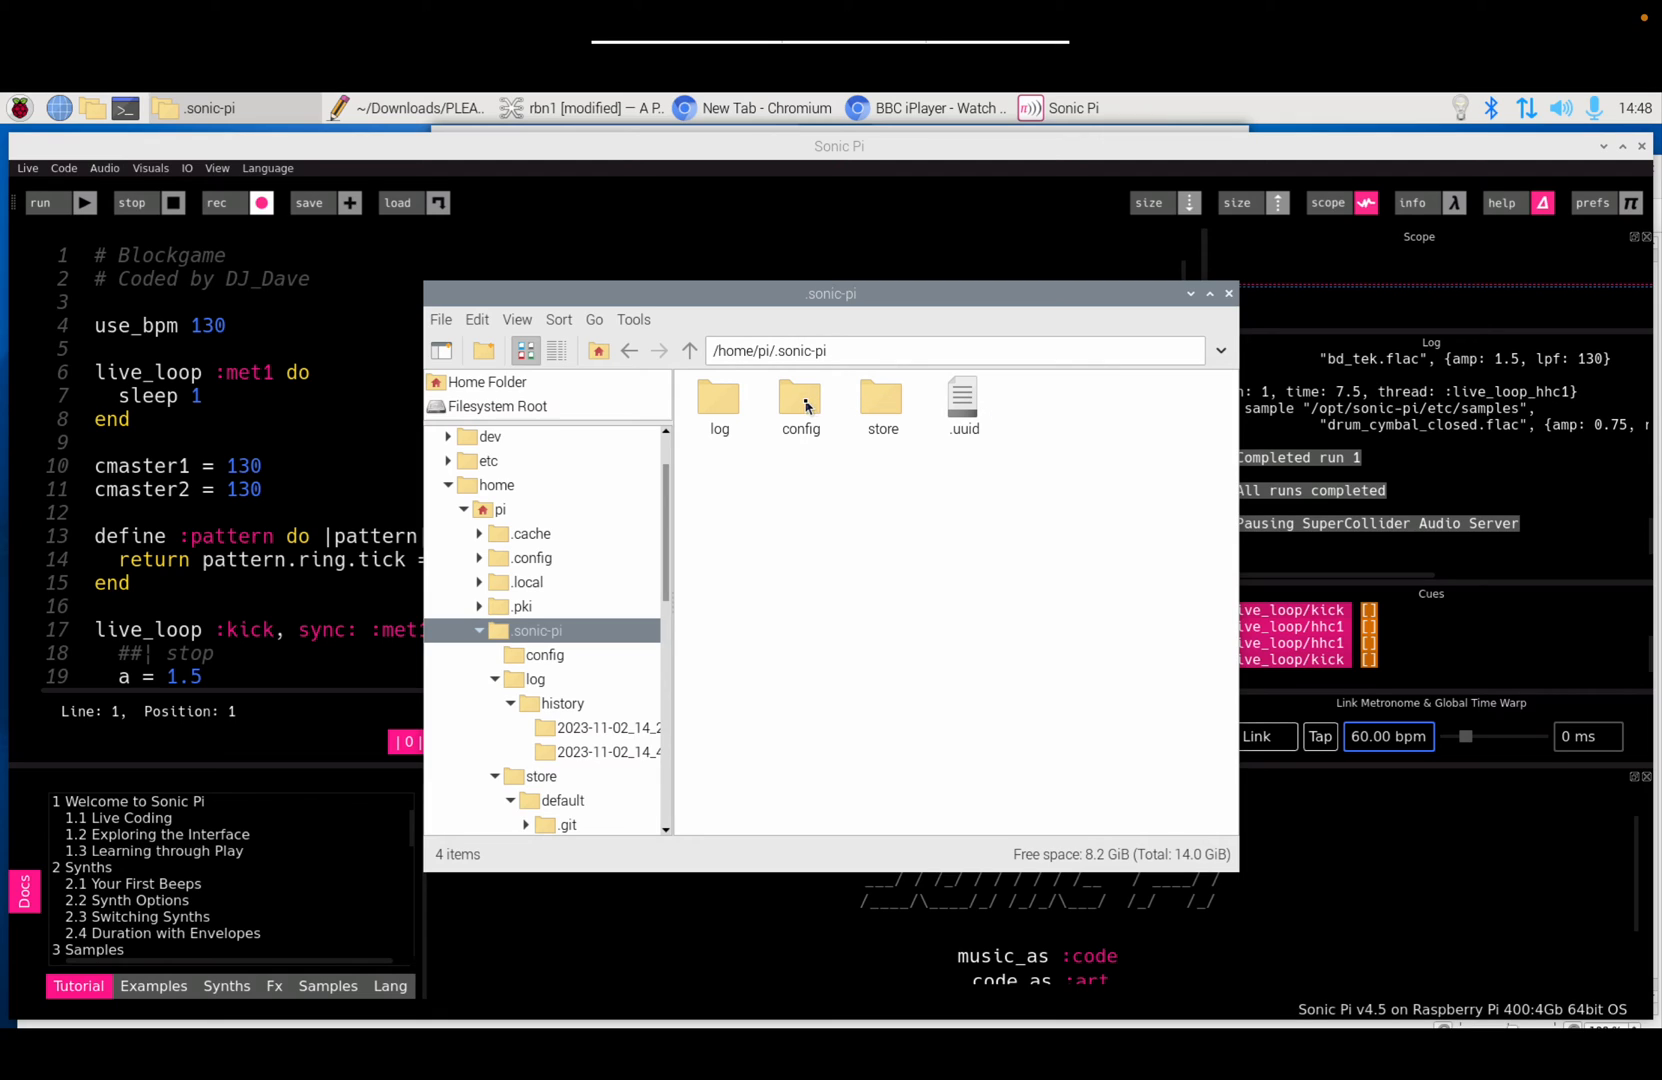
{"action": "left_click", "coordinate": [806, 405]}
Step: Open .sonic-pi/config/audio-settings.toml in Geany Programmer's Editor
{"action": "double_click", "coordinate": [806, 405]}
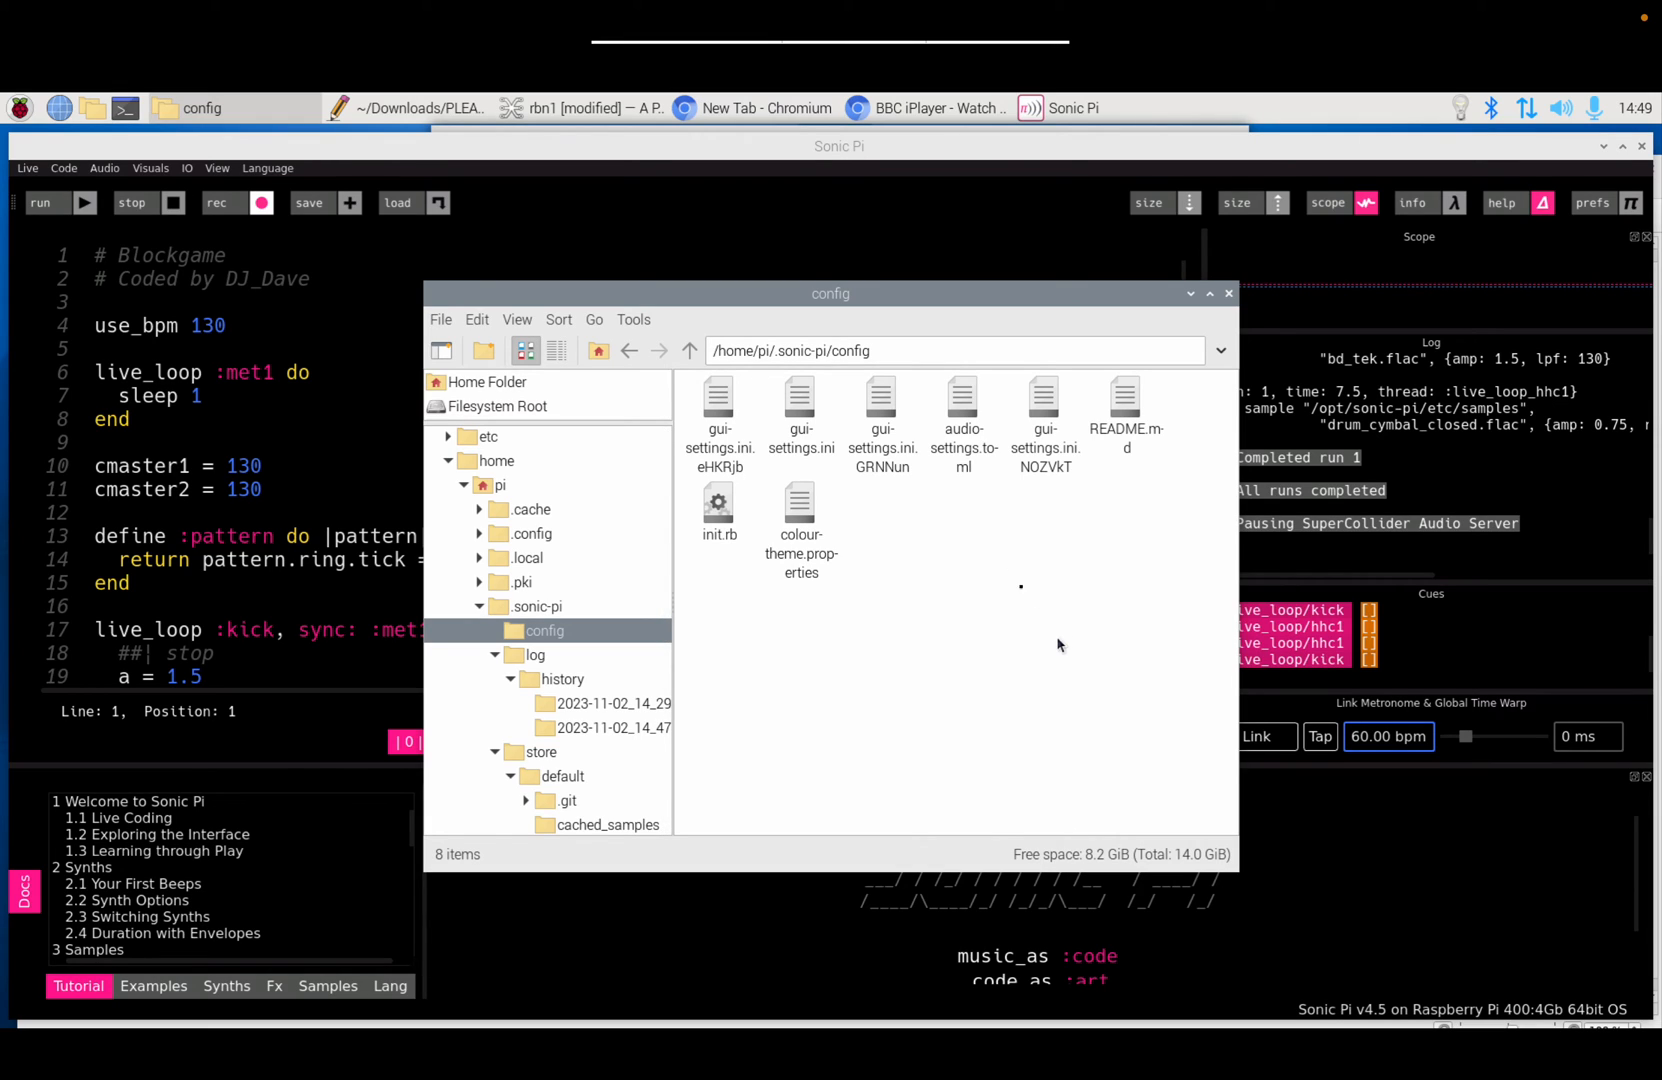
{"action": "left_click", "coordinate": [966, 400]}
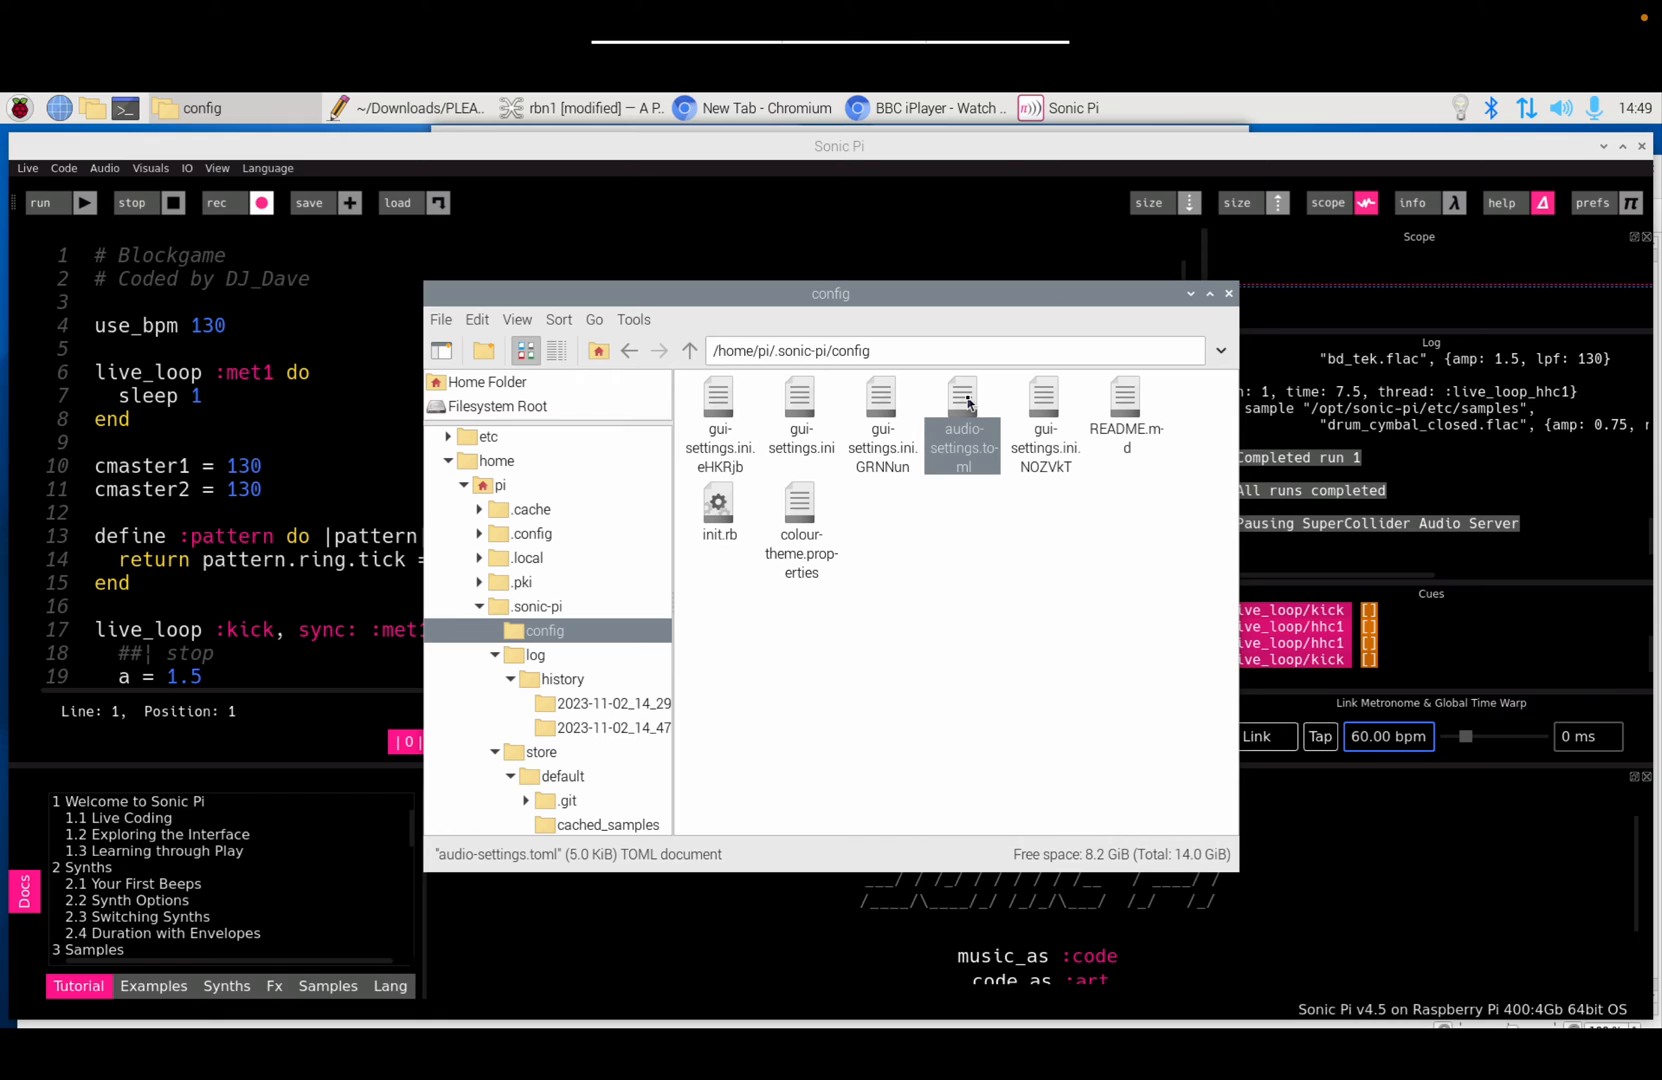
{"action": "right_click", "coordinate": [968, 402]}
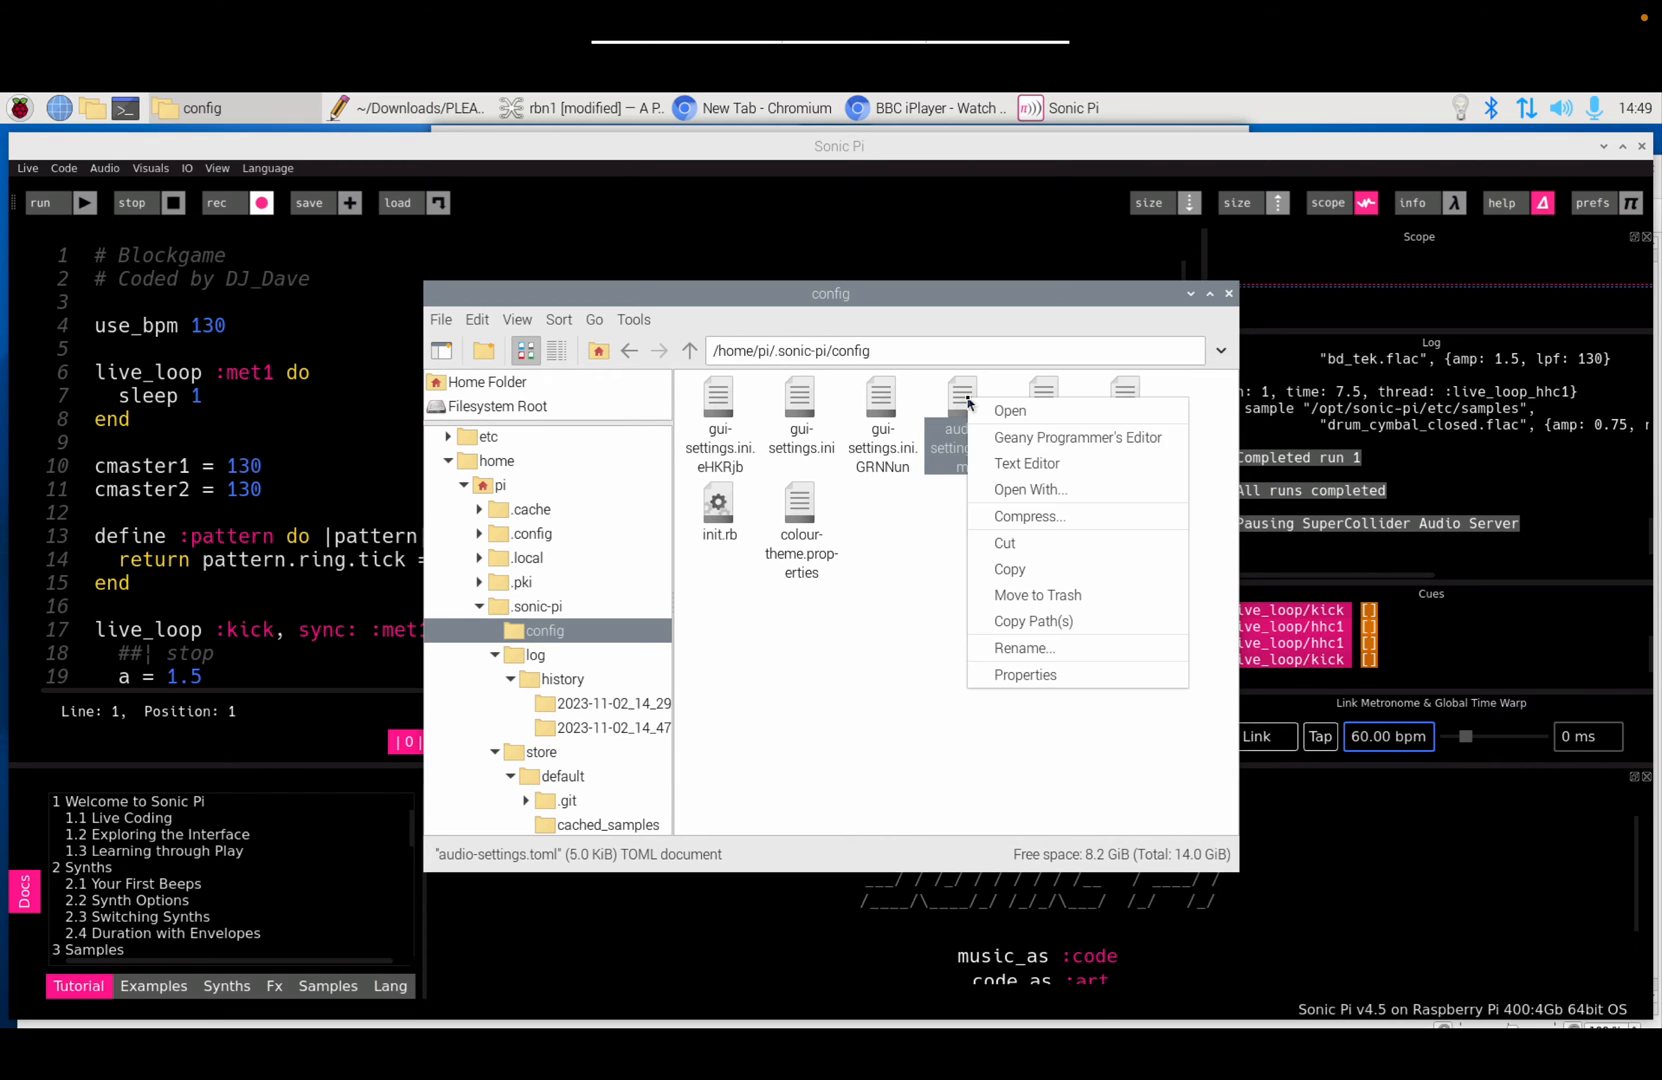
{"action": "left_click", "coordinate": [1024, 438]}
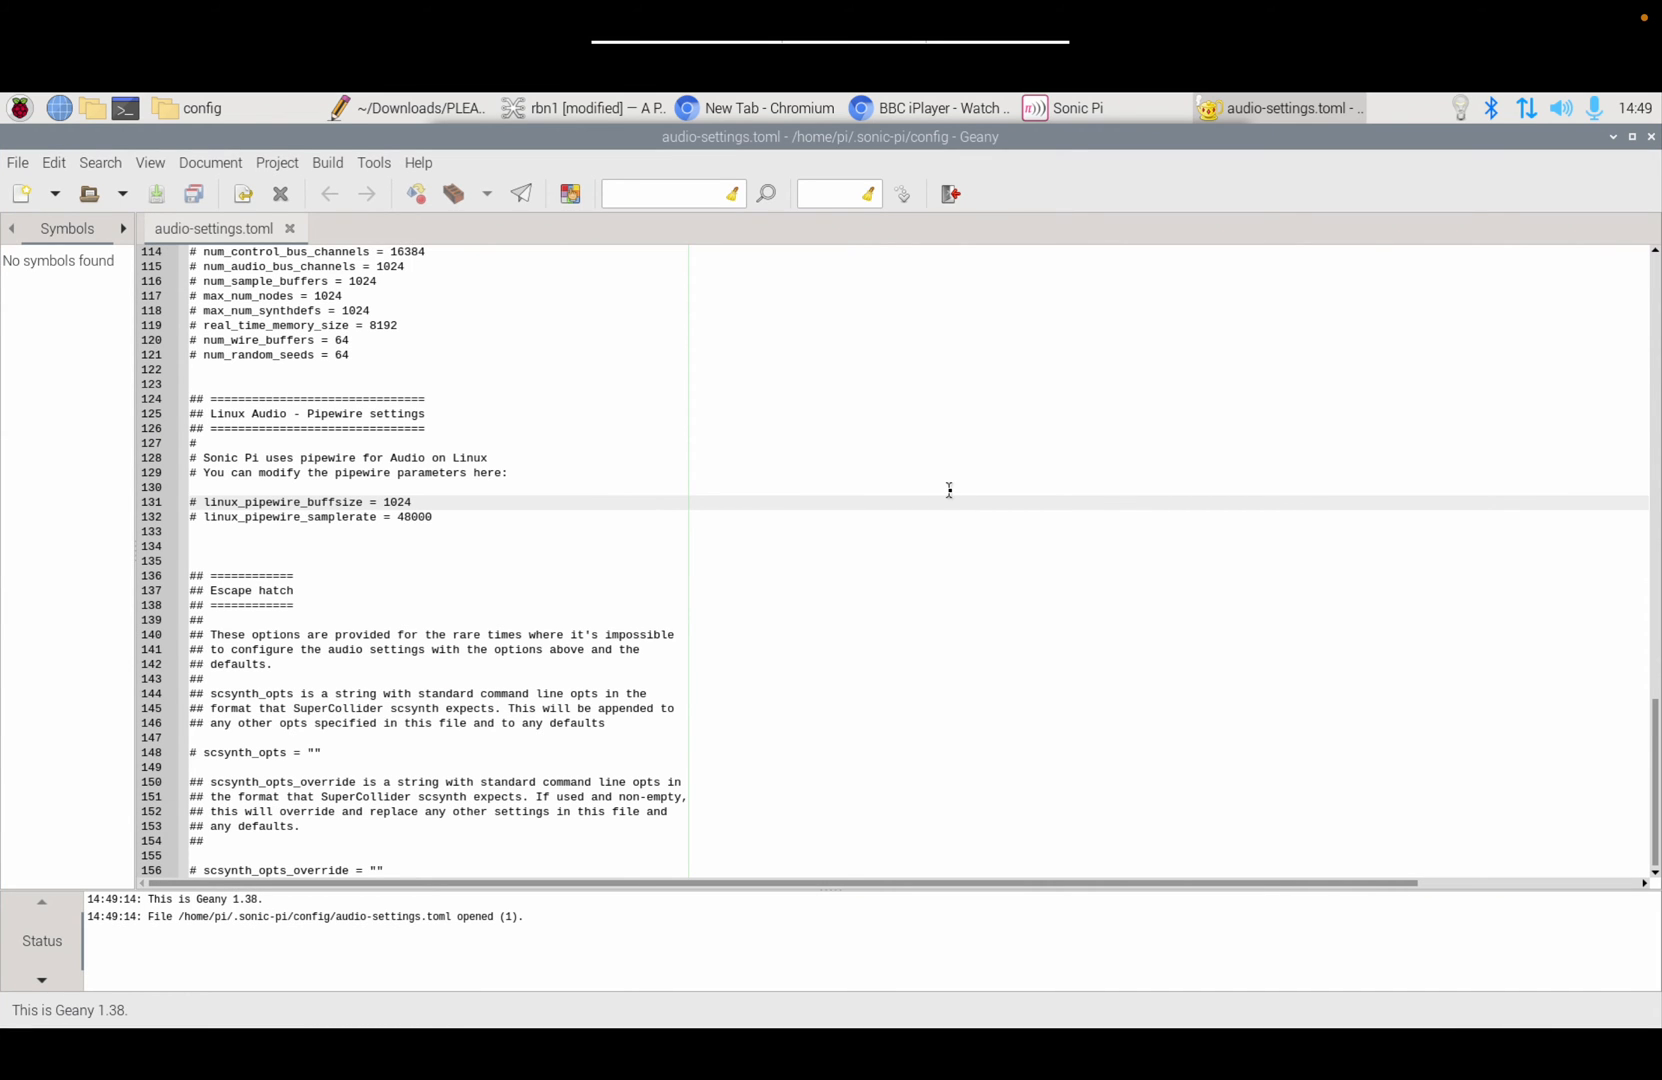
Step: Enlarge the text, scroll from the top to Soundcard Options, and select the # before num_inputs
{"action": "scroll", "coordinate": [950, 490], "scroll_direction": "up", "scroll_amount": 5, "text": "ctrl"}
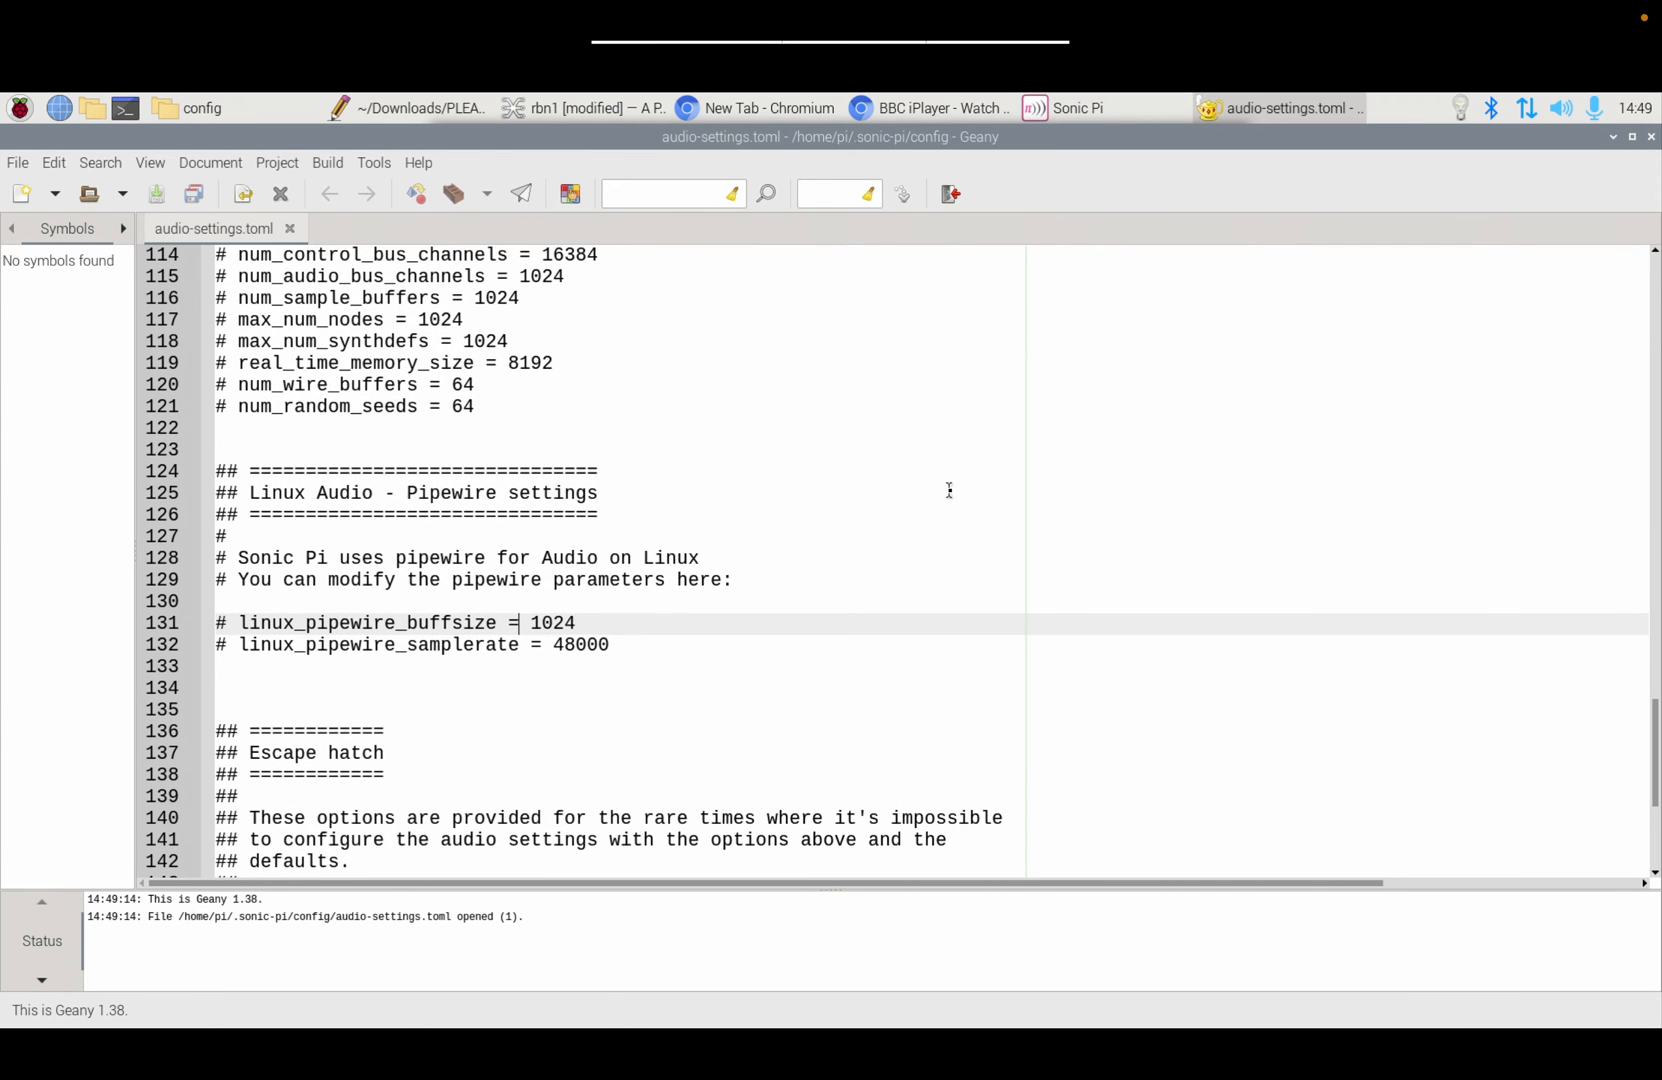
{"action": "key", "text": "ctrl+Home"}
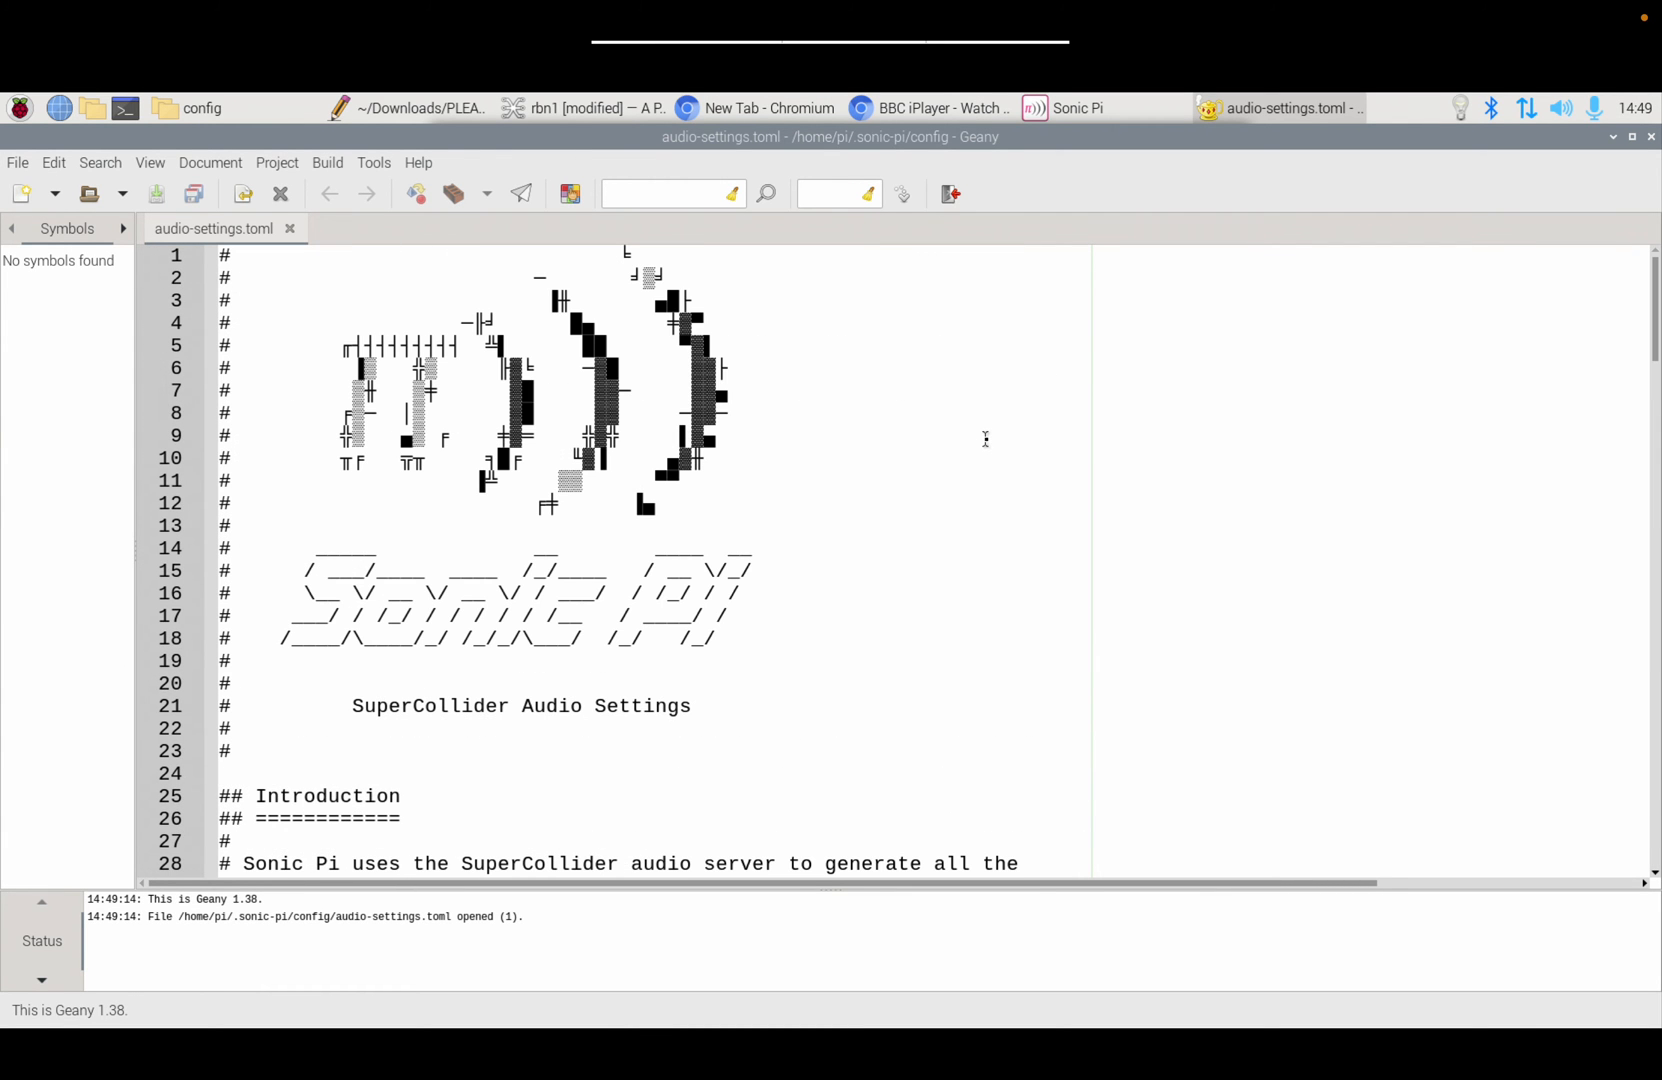
{"action": "scroll", "coordinate": [985, 439], "scroll_direction": "down", "scroll_amount": 6}
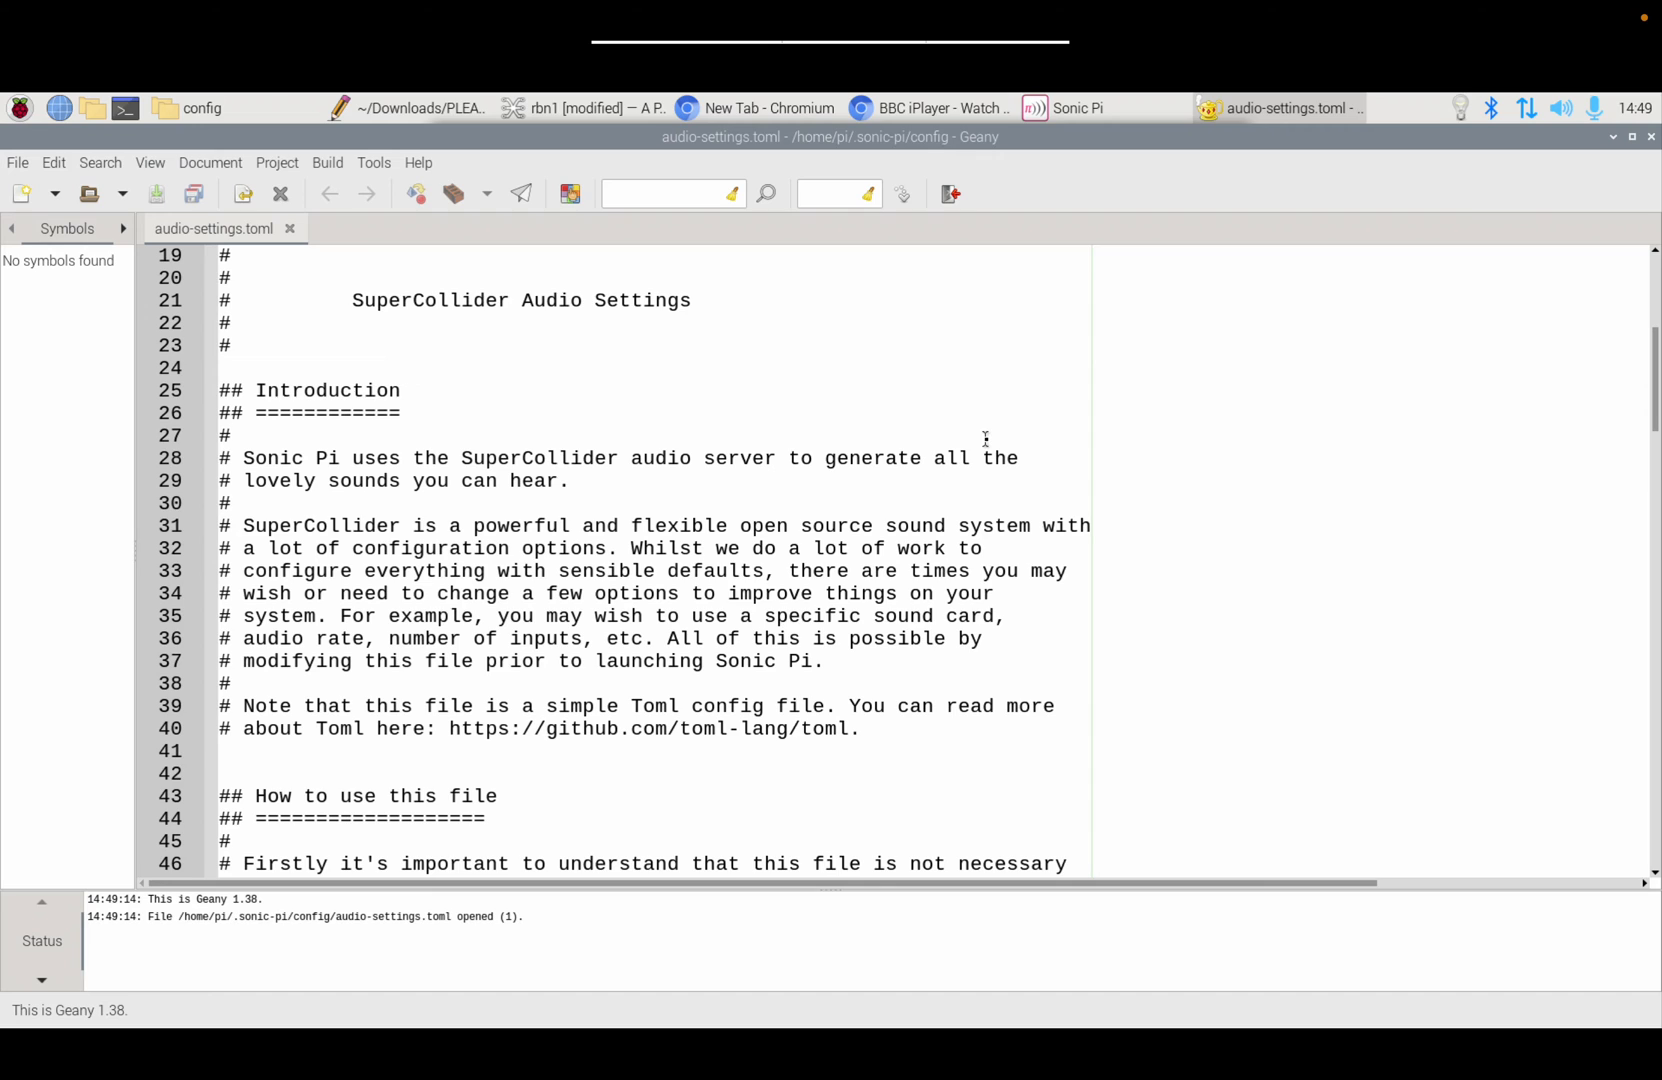
{"action": "scroll", "coordinate": [985, 439], "scroll_direction": "down", "scroll_amount": 6}
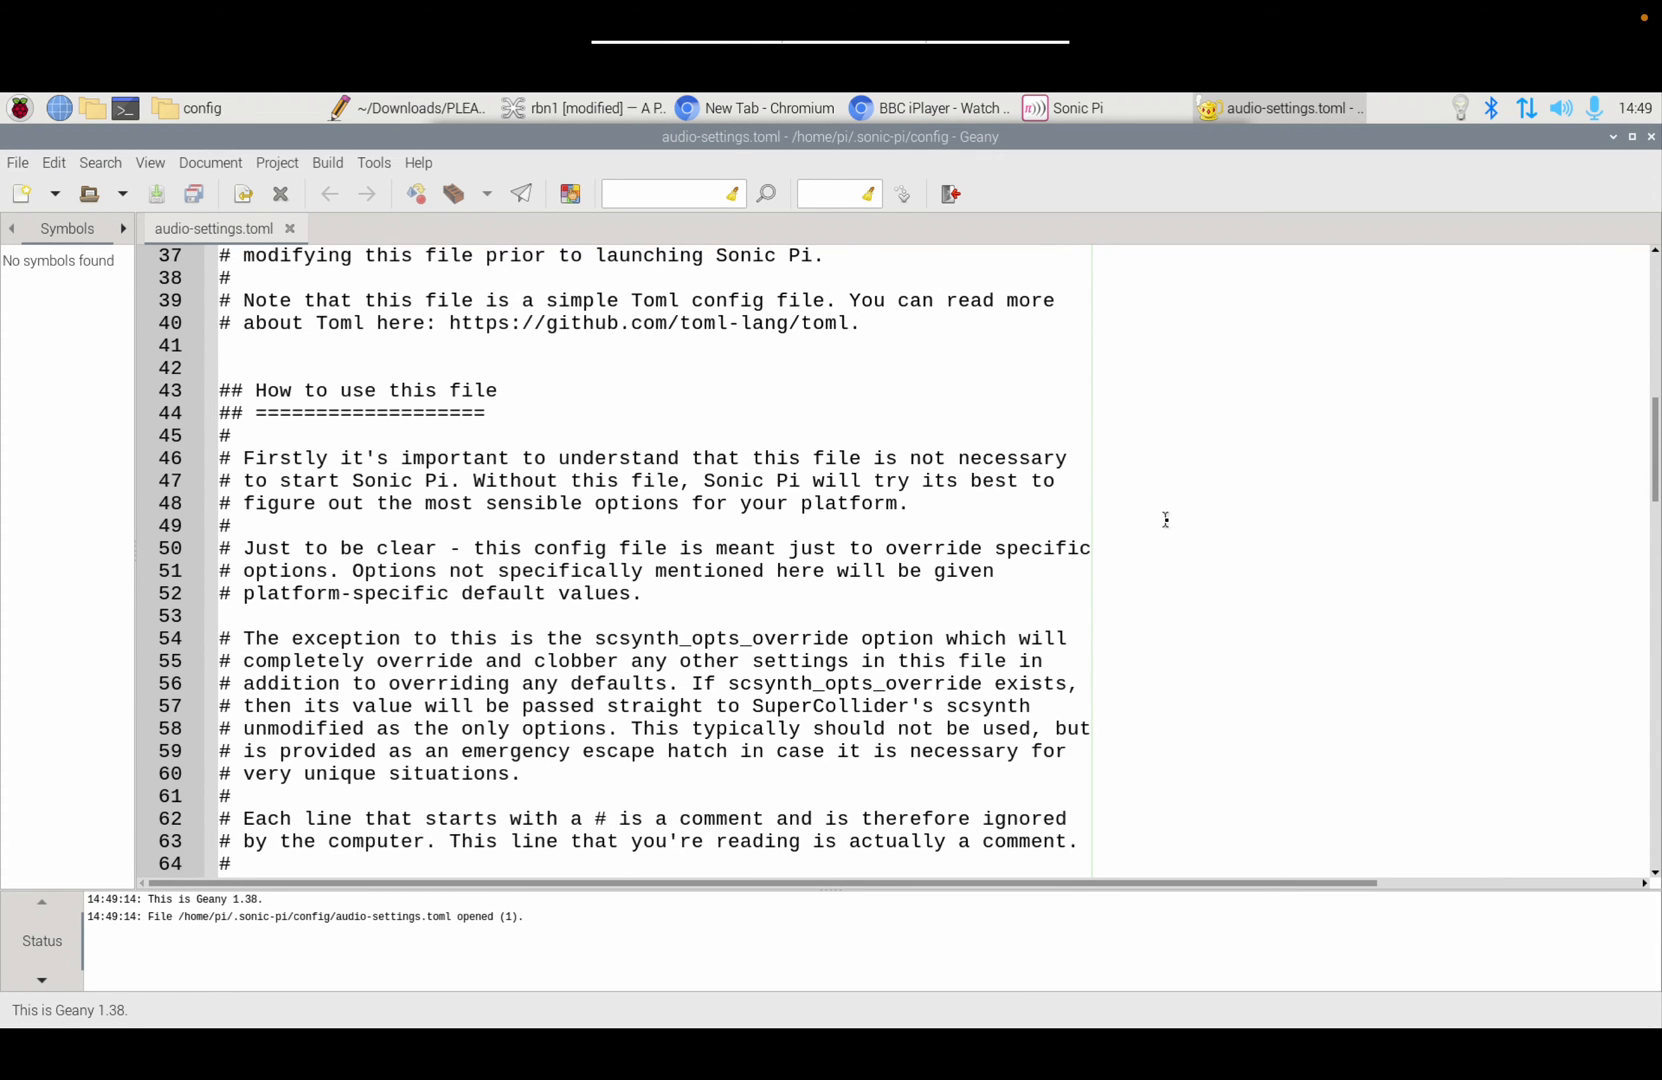
{"action": "scroll", "coordinate": [1022, 558], "scroll_direction": "down", "scroll_amount": 10}
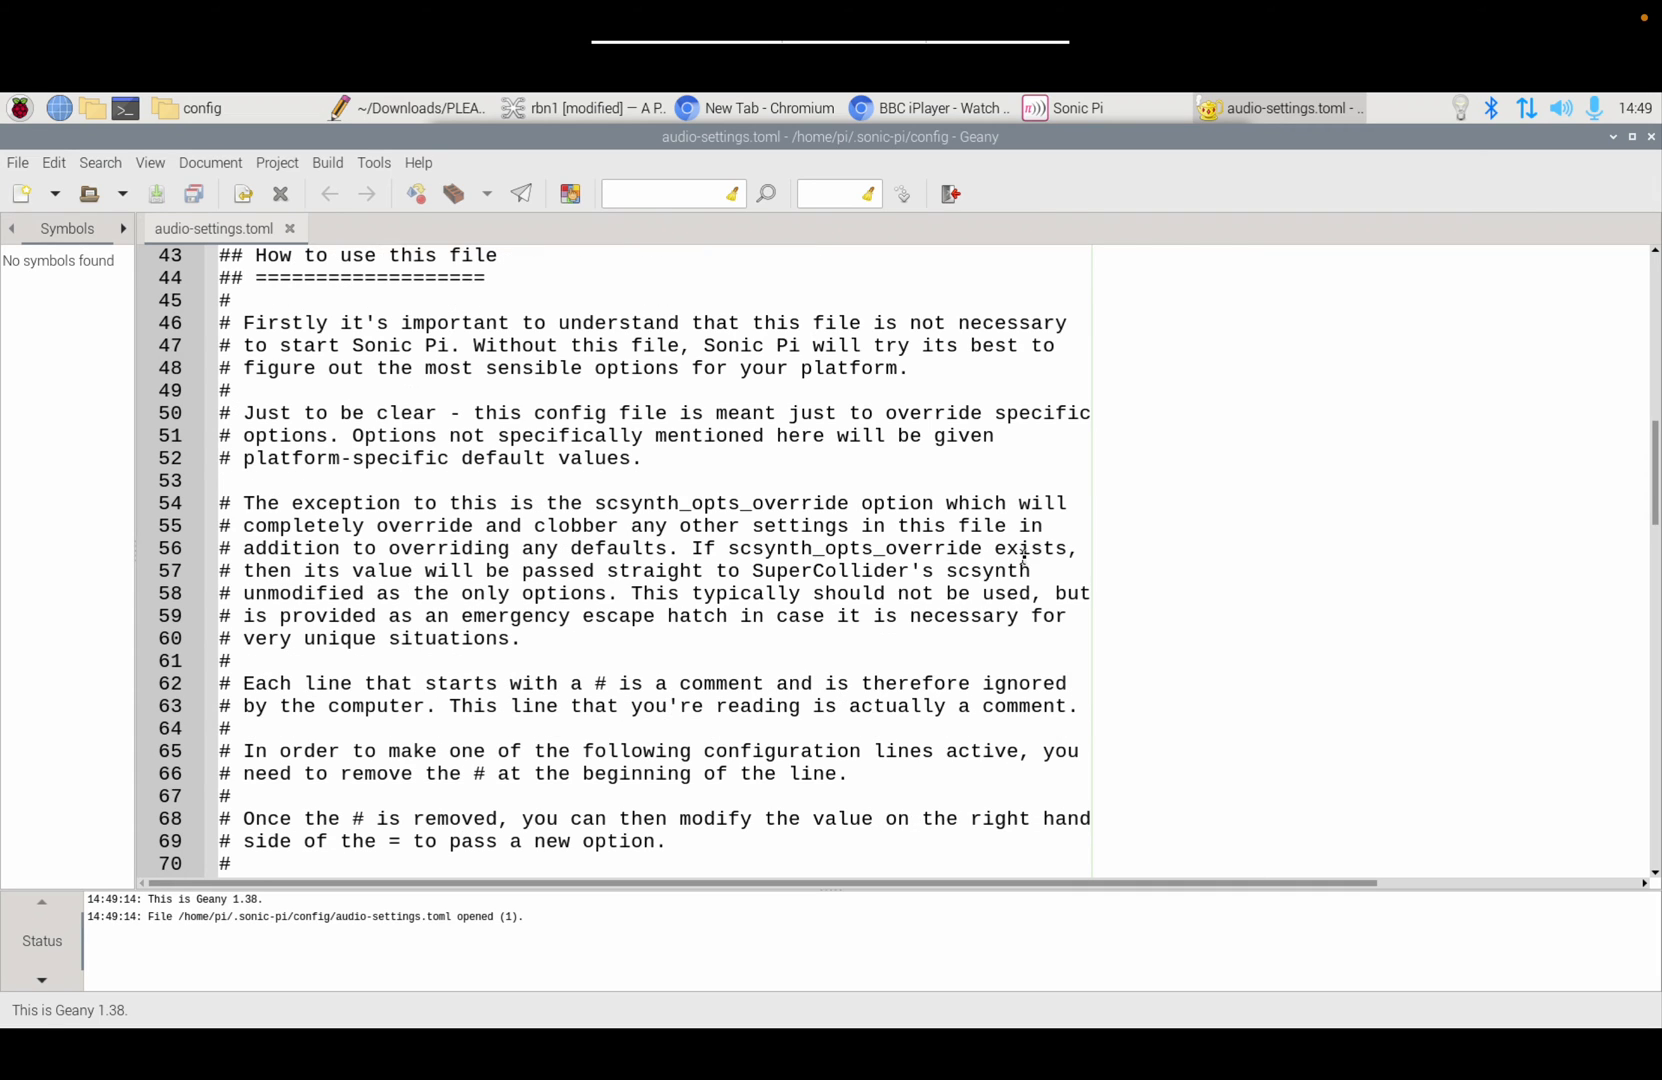
{"action": "scroll", "coordinate": [1022, 557], "scroll_direction": "down", "scroll_amount": 2}
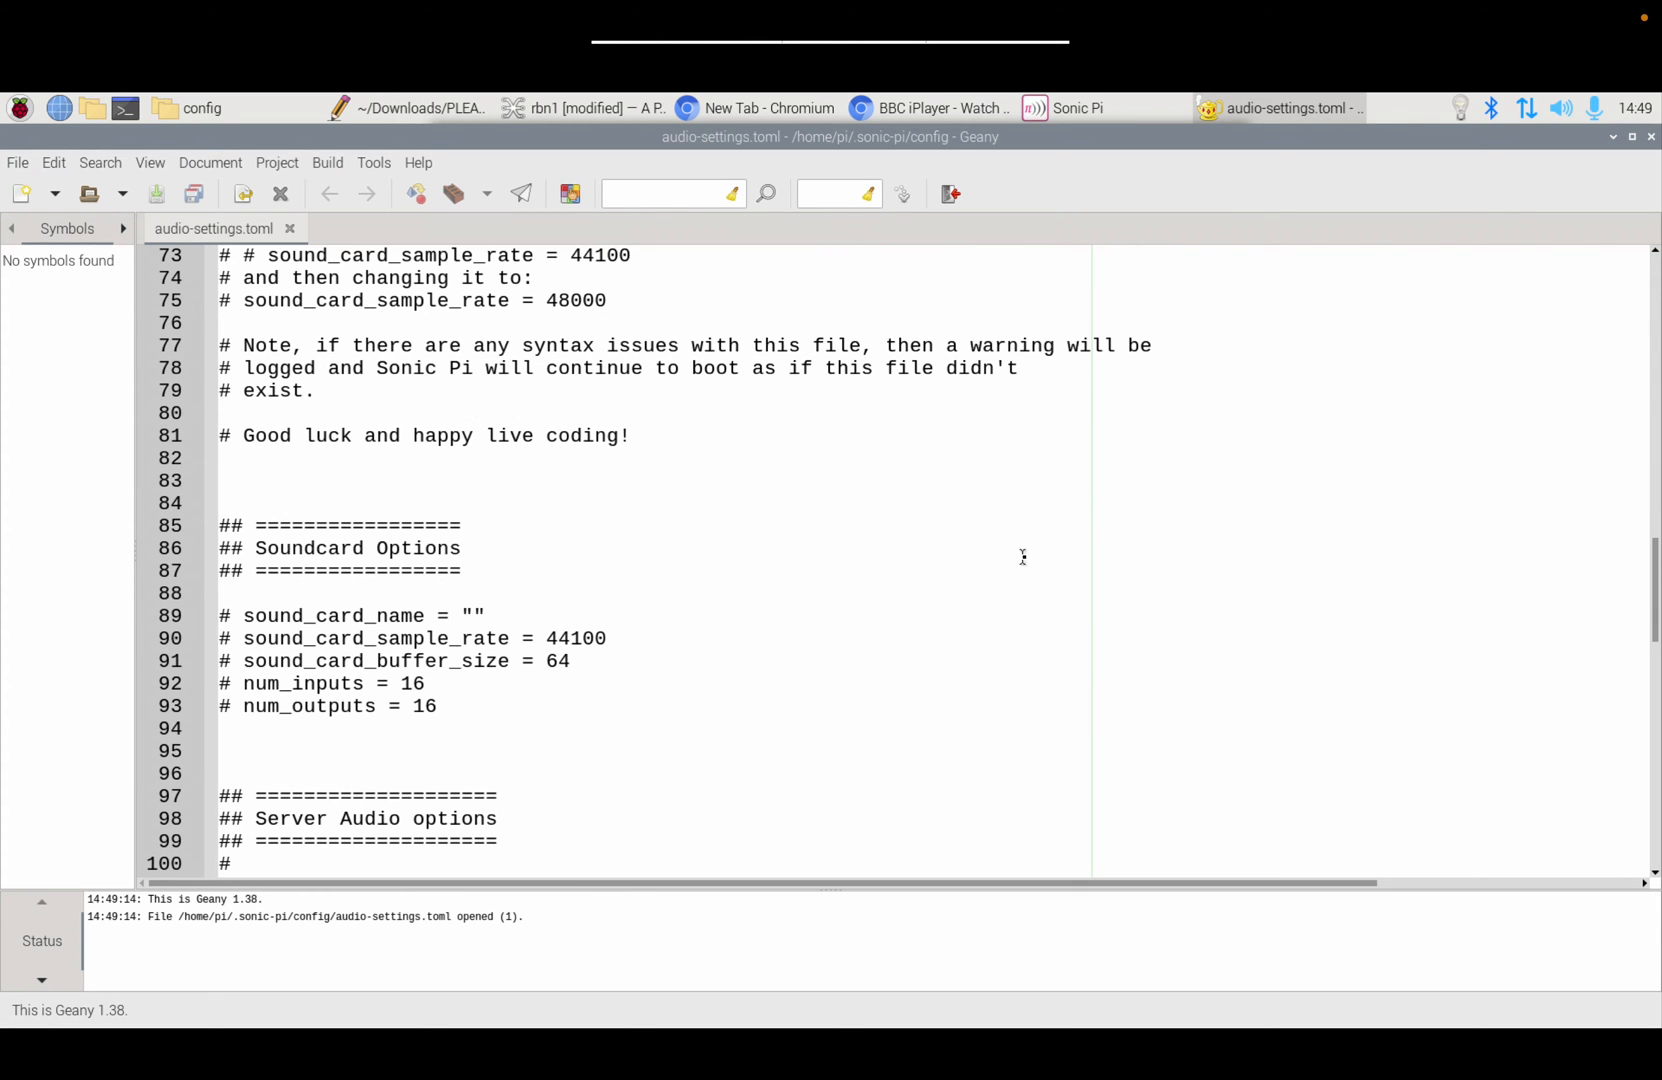
{"action": "scroll", "coordinate": [1022, 557], "scroll_direction": "down", "scroll_amount": 2}
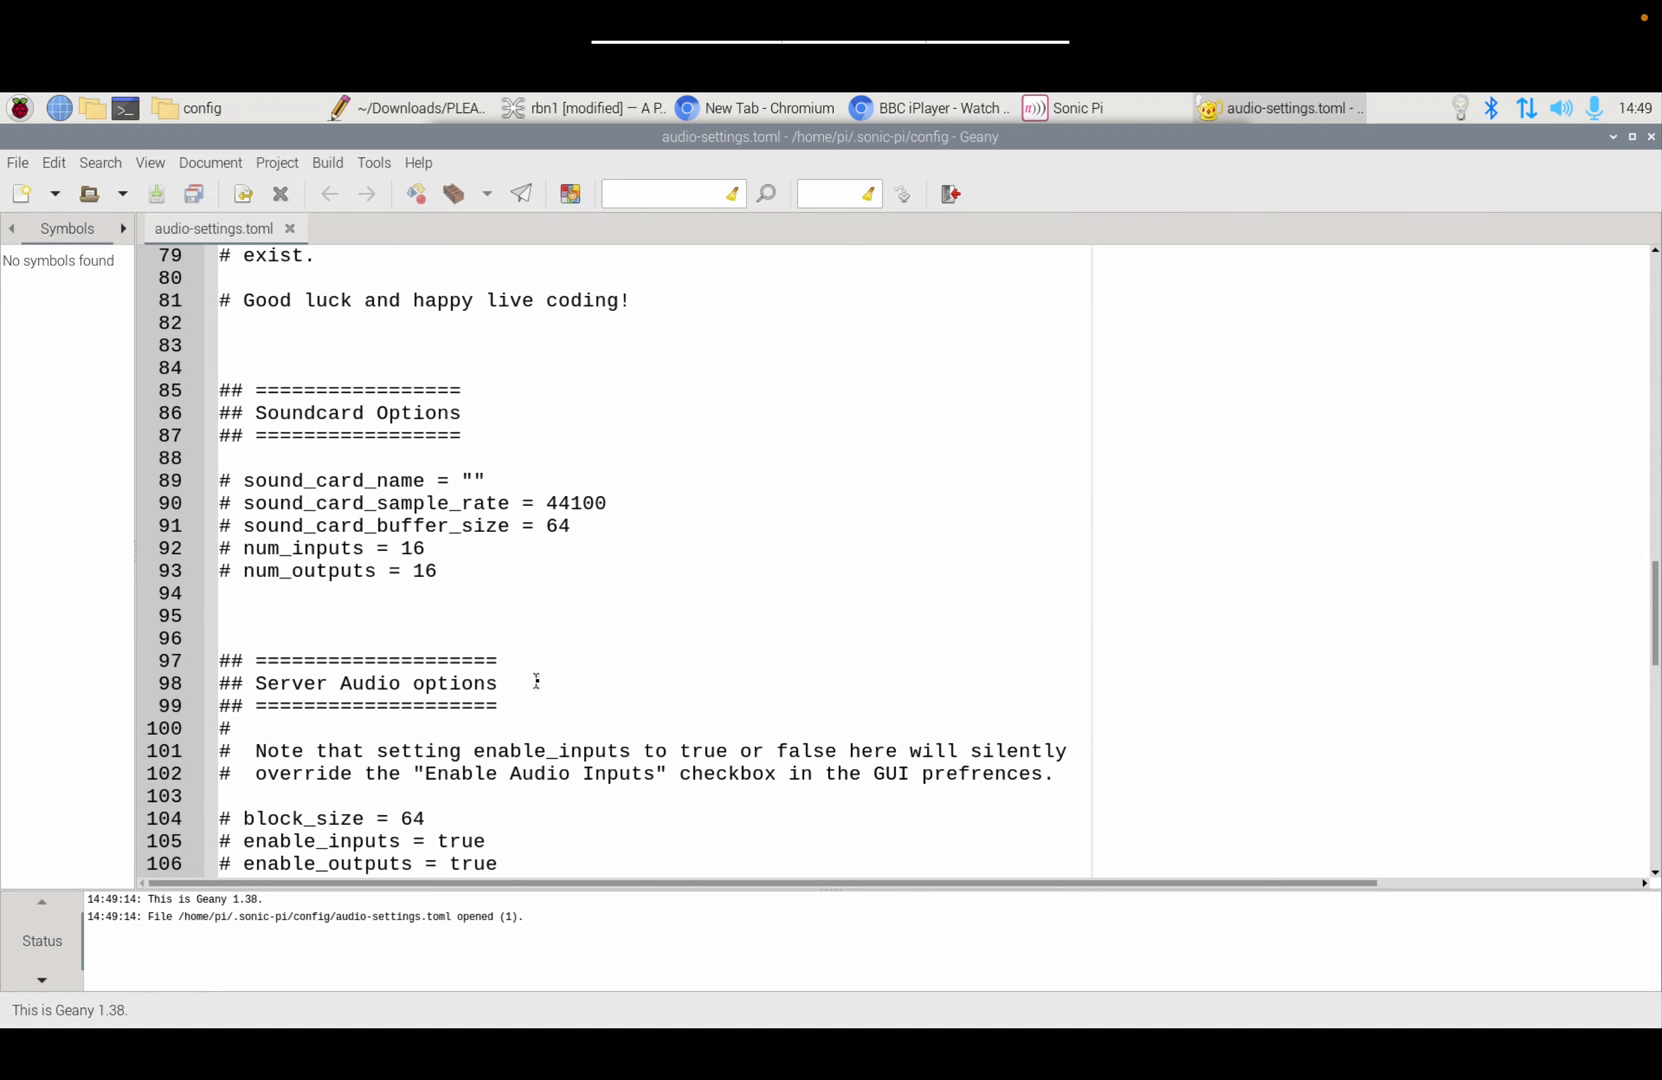
{"action": "left_click_drag", "start_coordinate": [233, 550], "coordinate": [210, 556]}
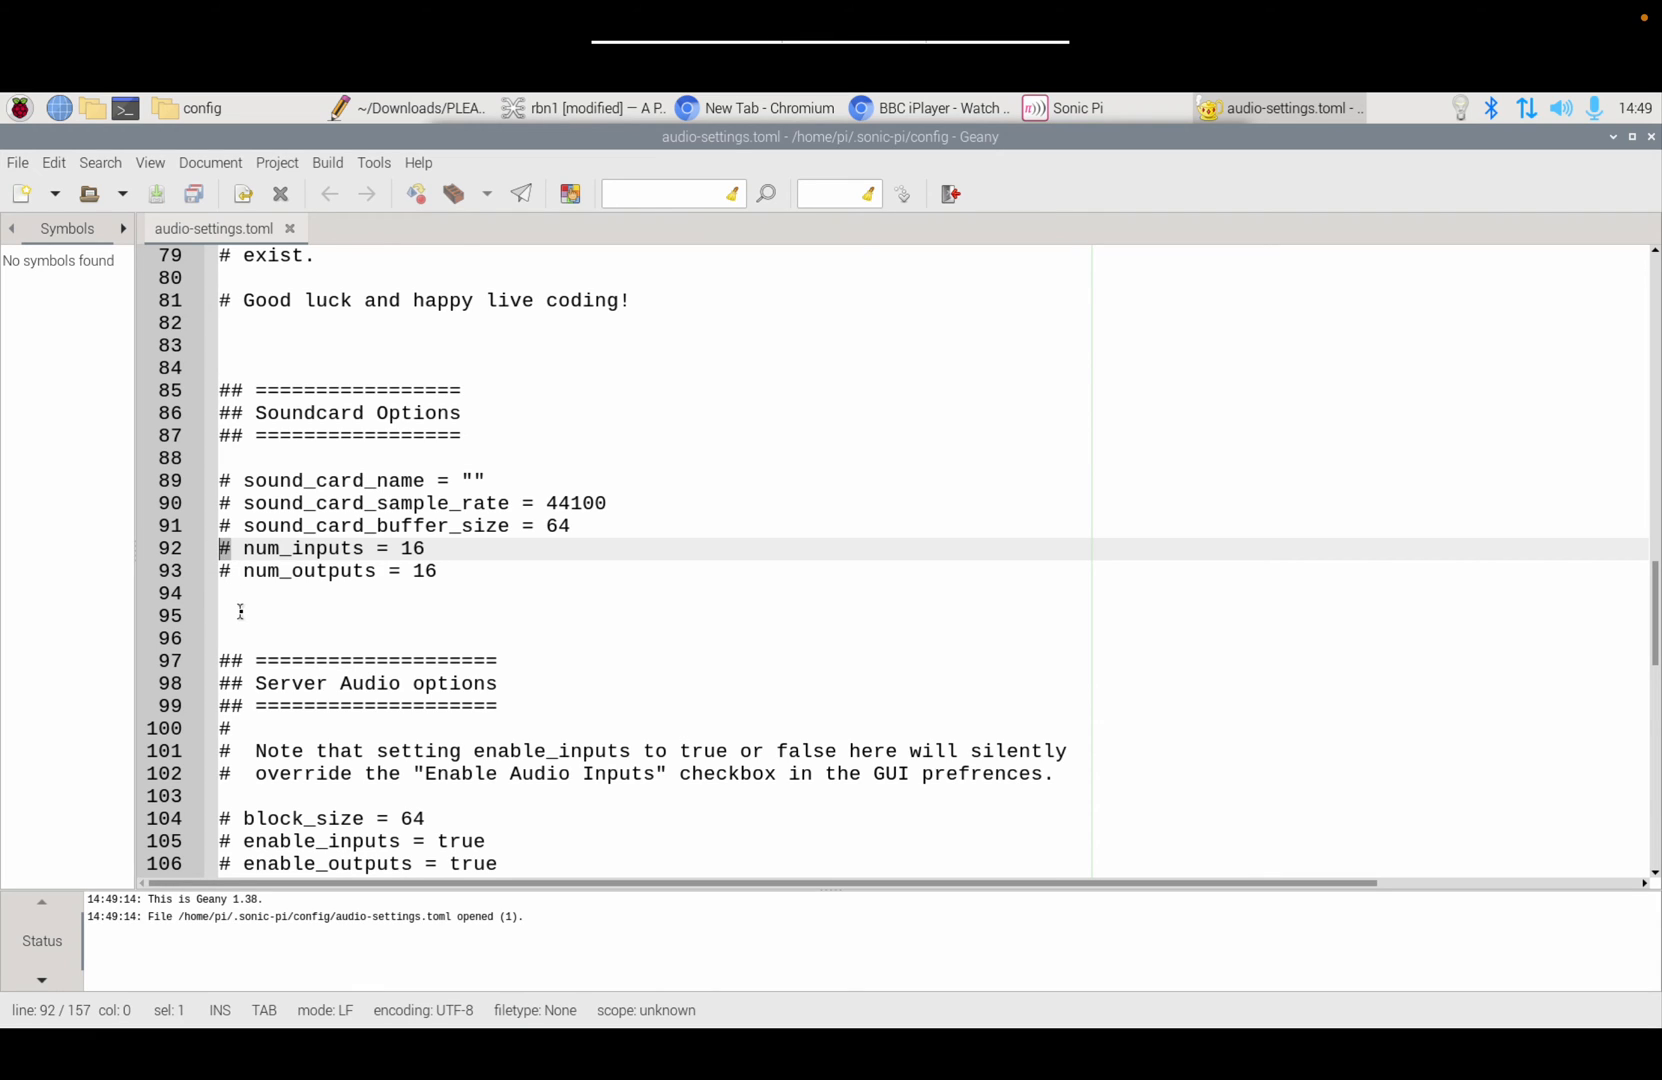
{"action": "left_click", "coordinate": [538, 110]}
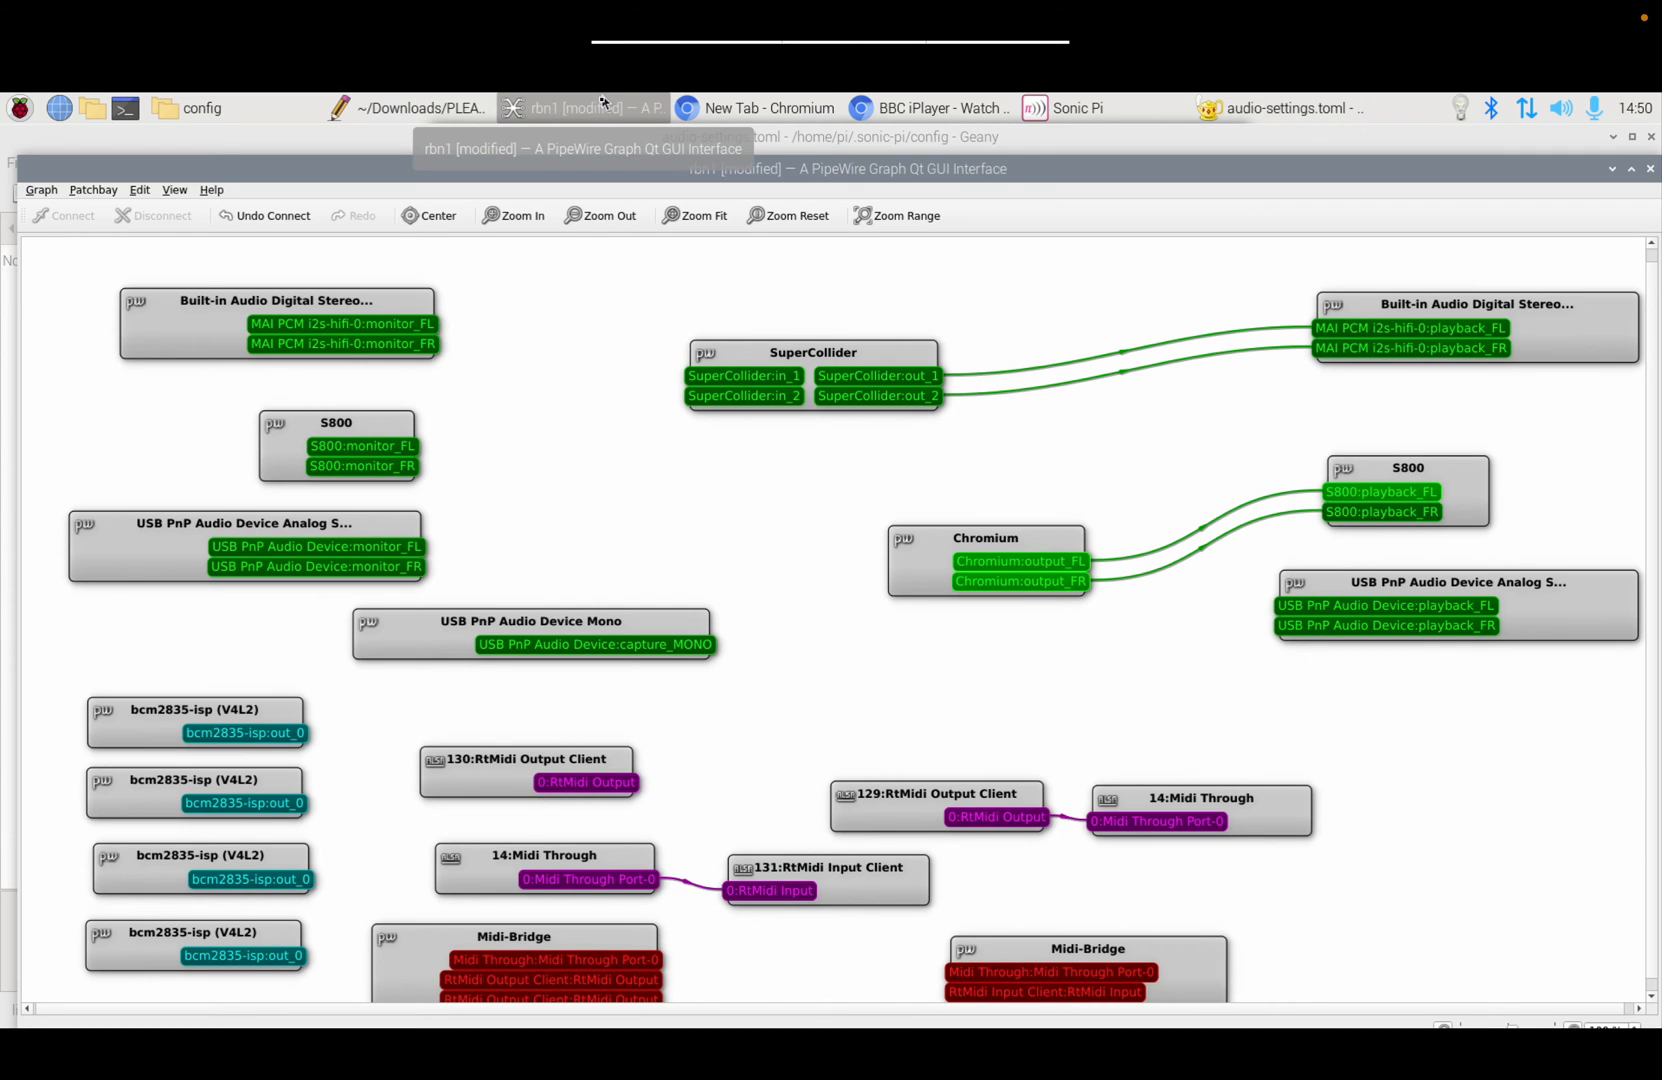
{"action": "left_click", "coordinate": [434, 108]}
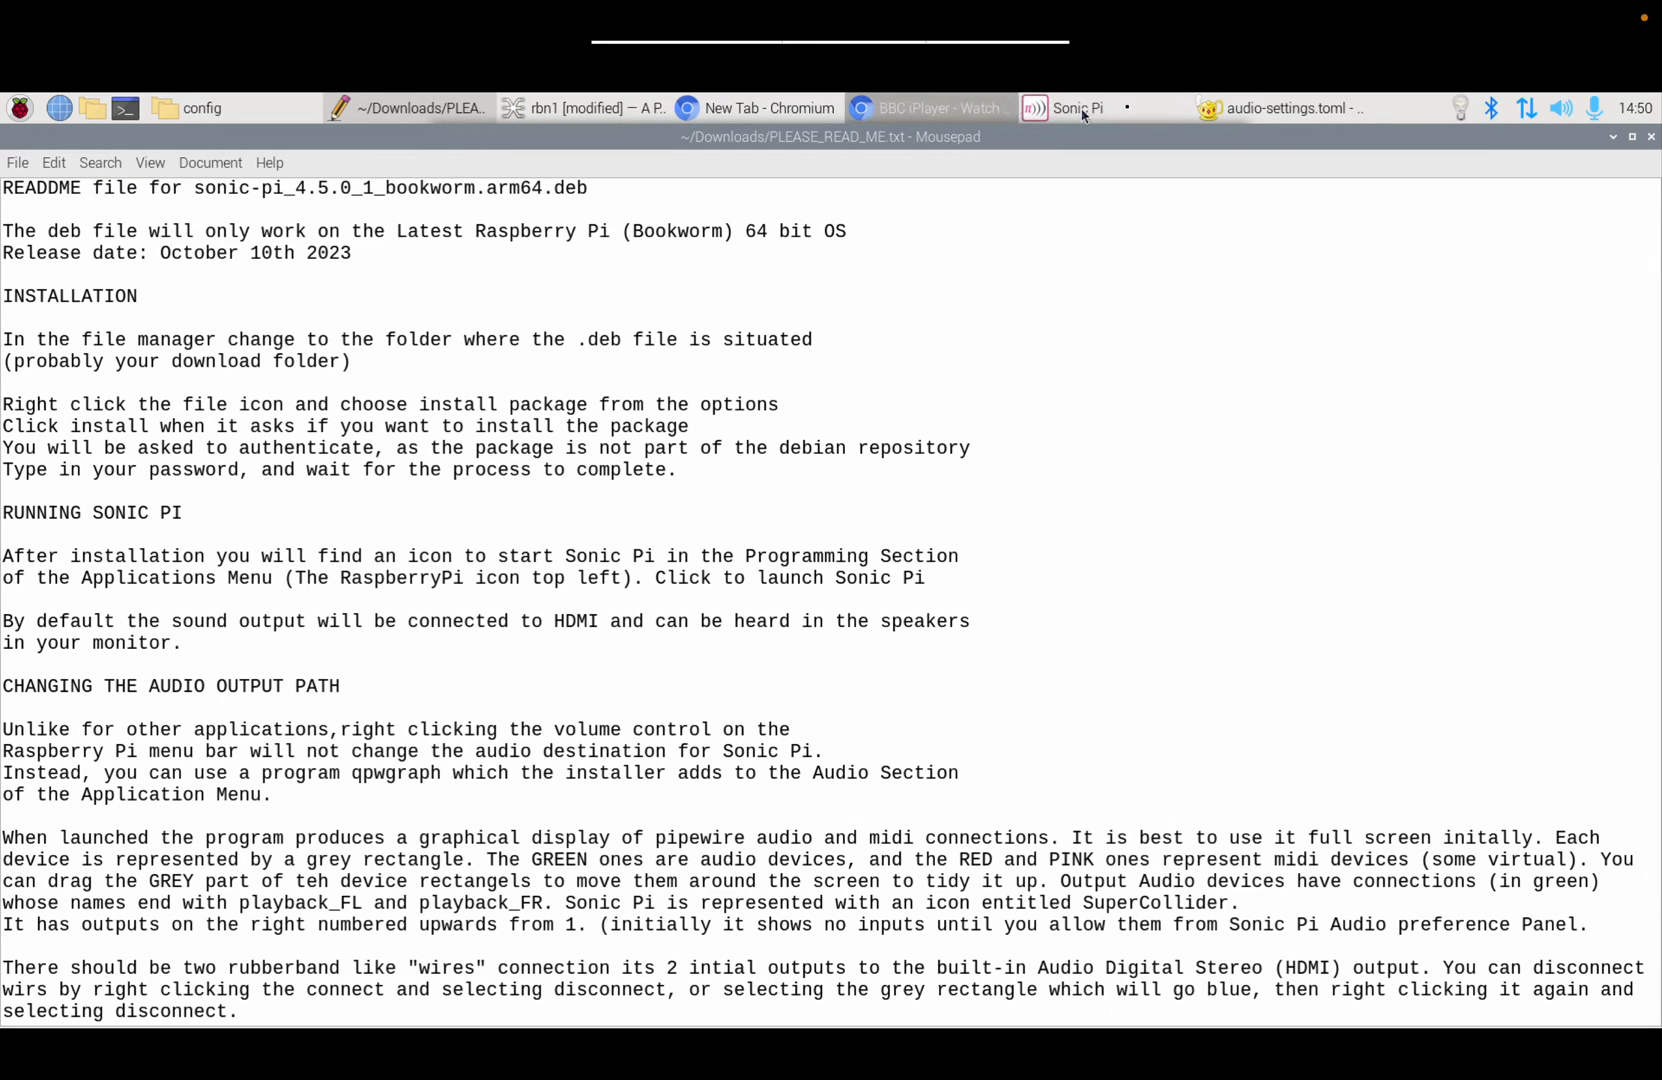
{"action": "left_click", "coordinate": [1230, 111]}
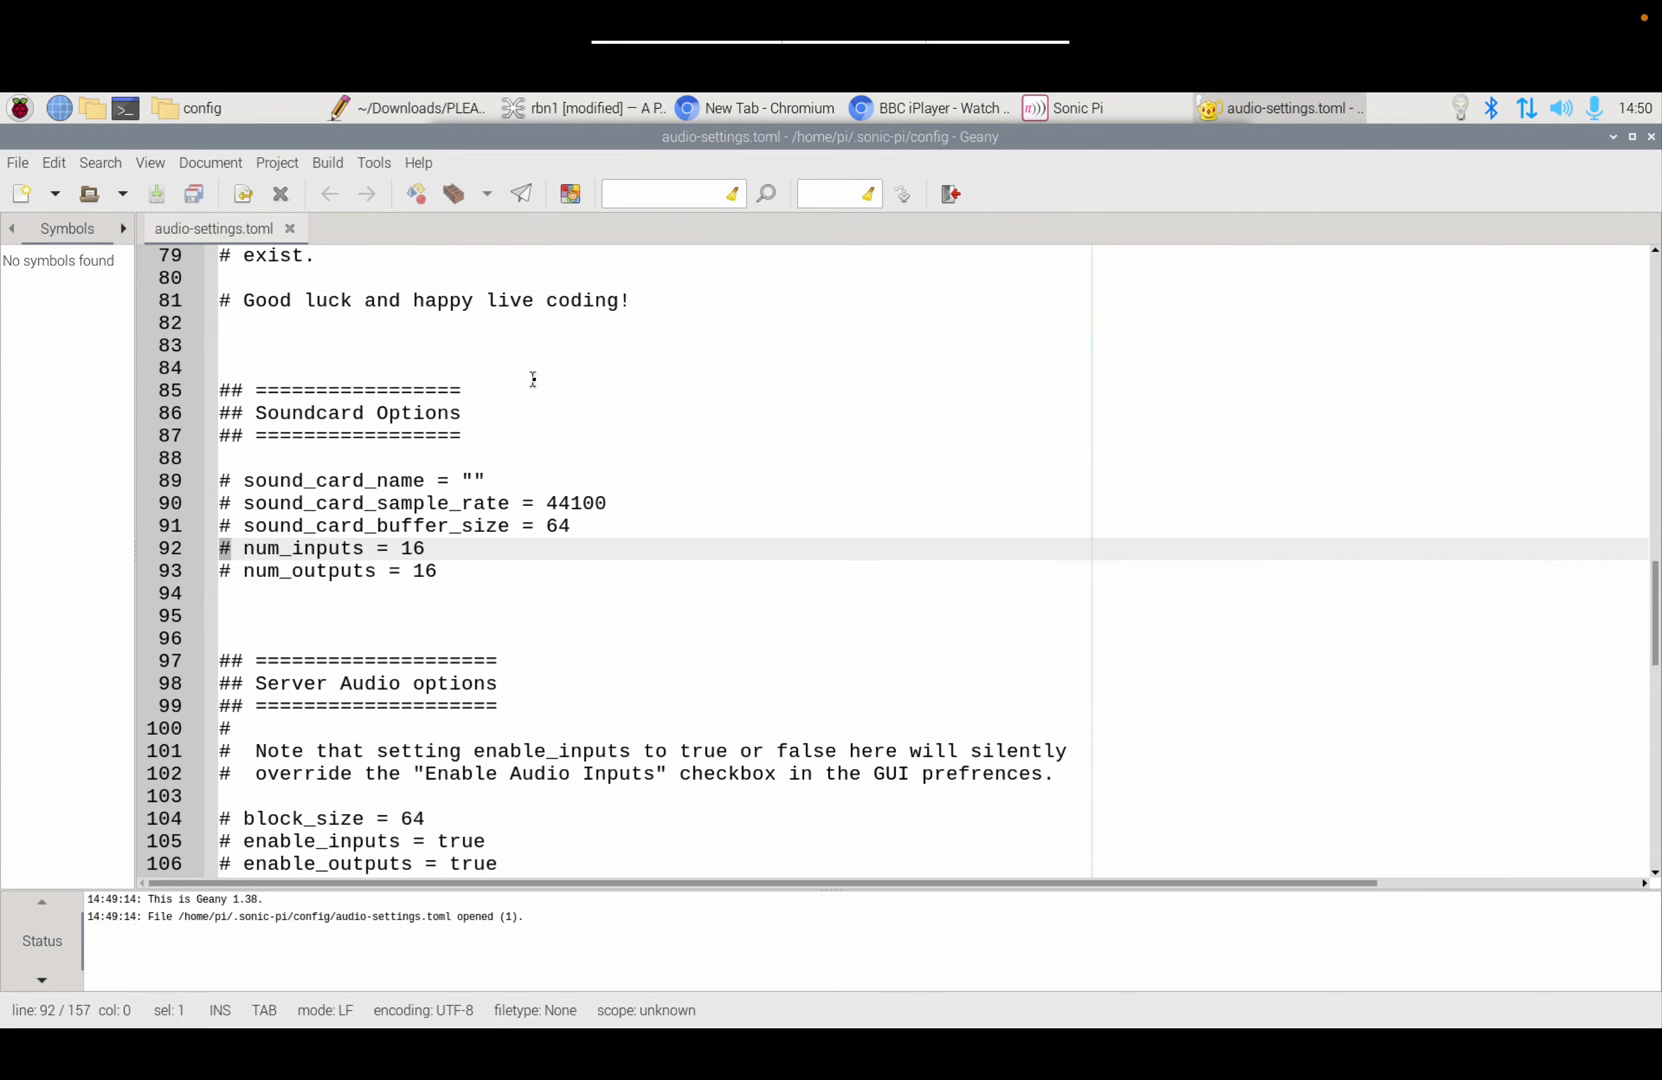
Step: Uncomment the num_inputs and num_outputs lines by removing their leading #
{"action": "key", "text": "Delete"}
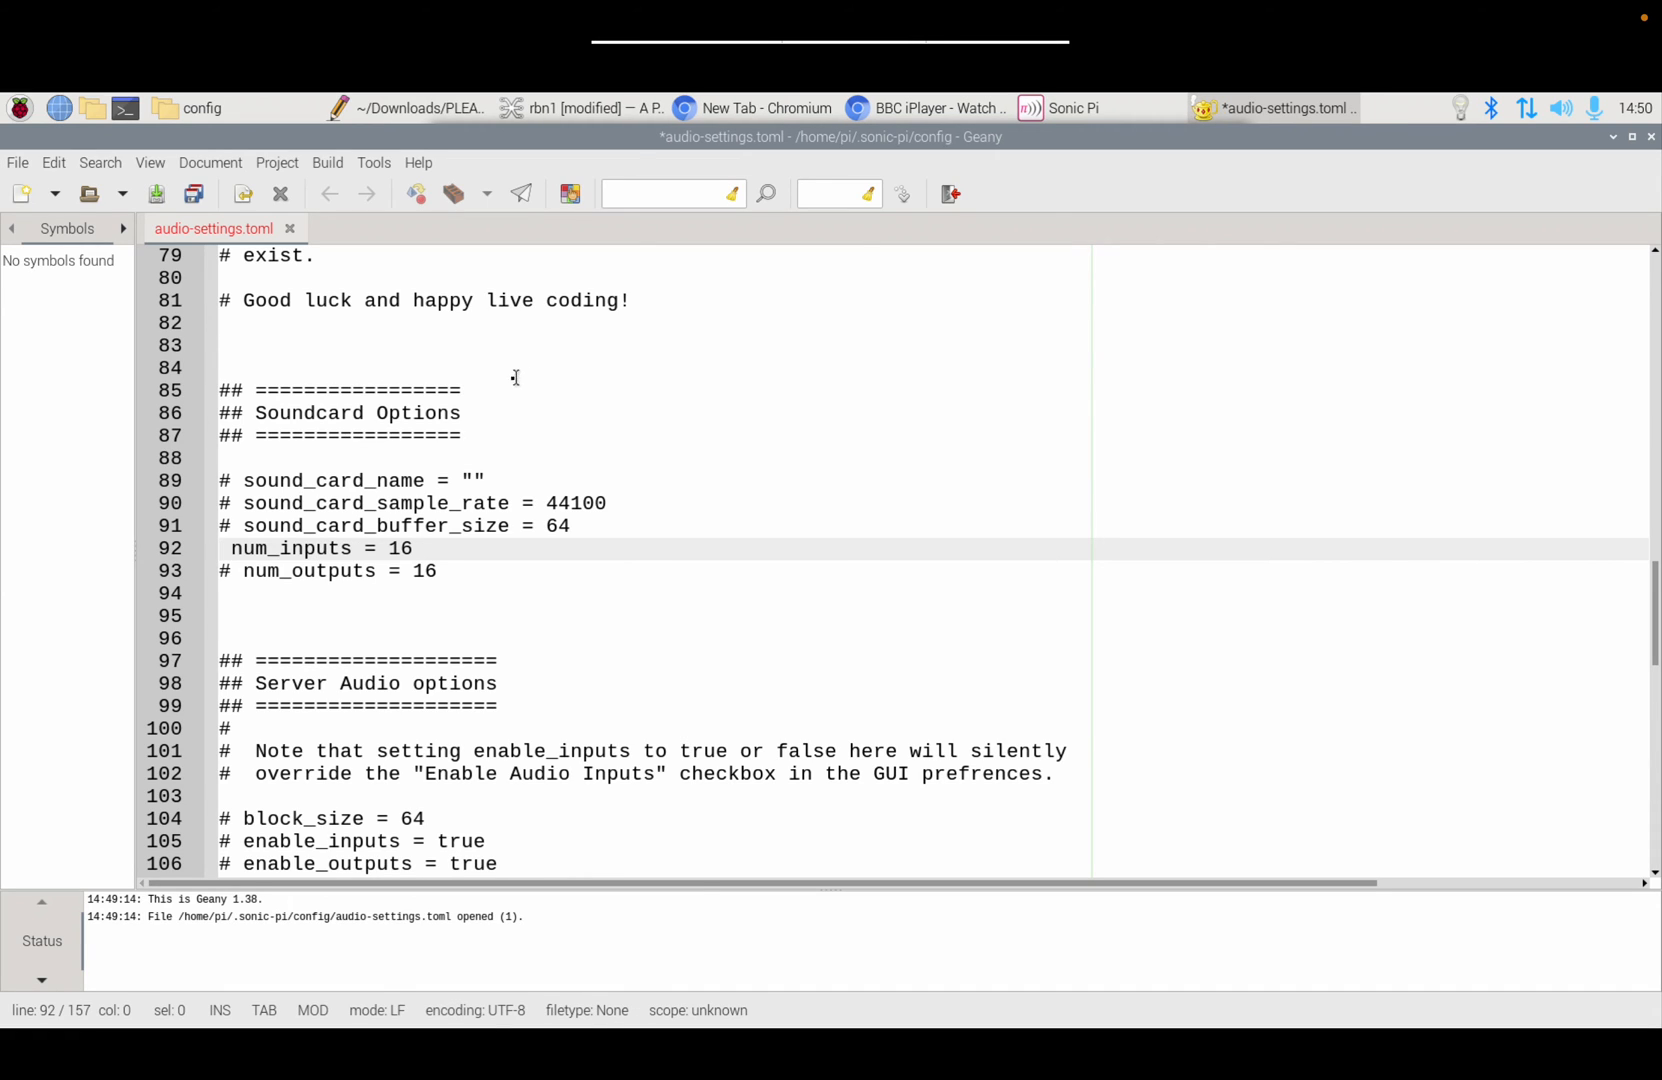
{"action": "left_click", "coordinate": [229, 572]}
{"action": "key", "text": "BackSpace"}
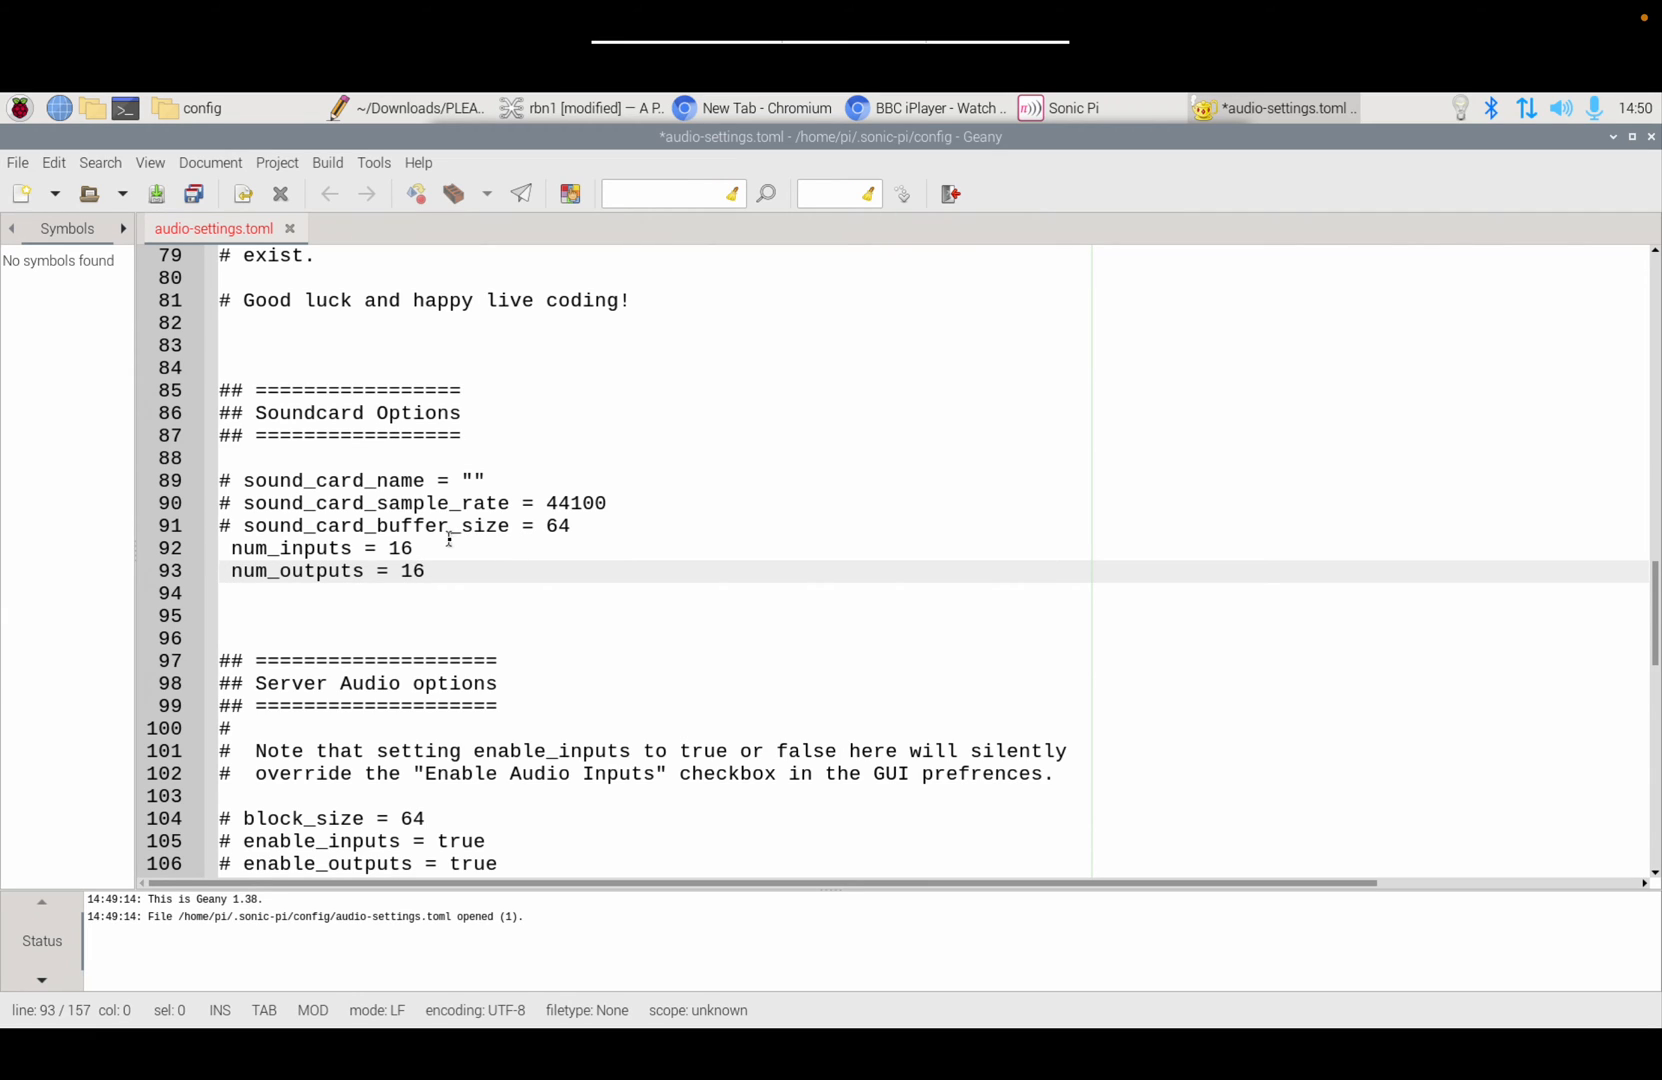
Step: Change num_inputs from 16 to 4 and num_outputs from 16 to 6
{"action": "left_click_drag", "start_coordinate": [416, 548], "coordinate": [391, 548]}
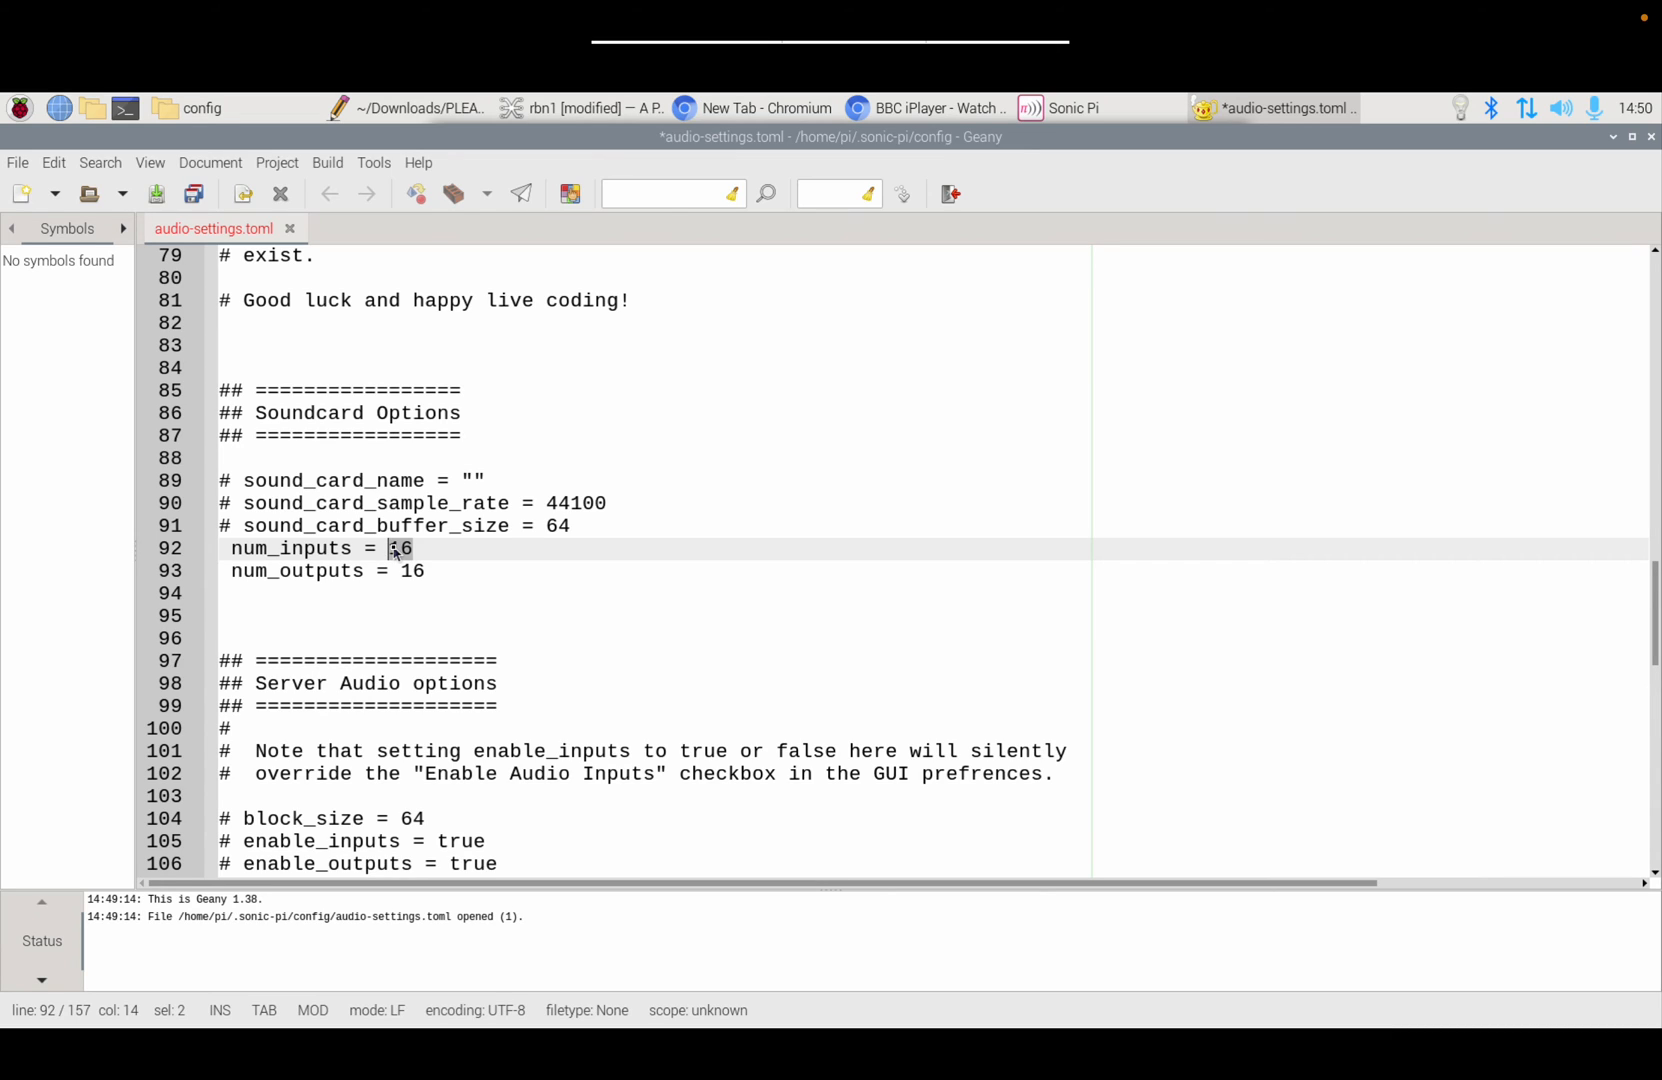
{"action": "type", "text": "4"}
{"action": "left_click_drag", "start_coordinate": [421, 570], "coordinate": [400, 573]}
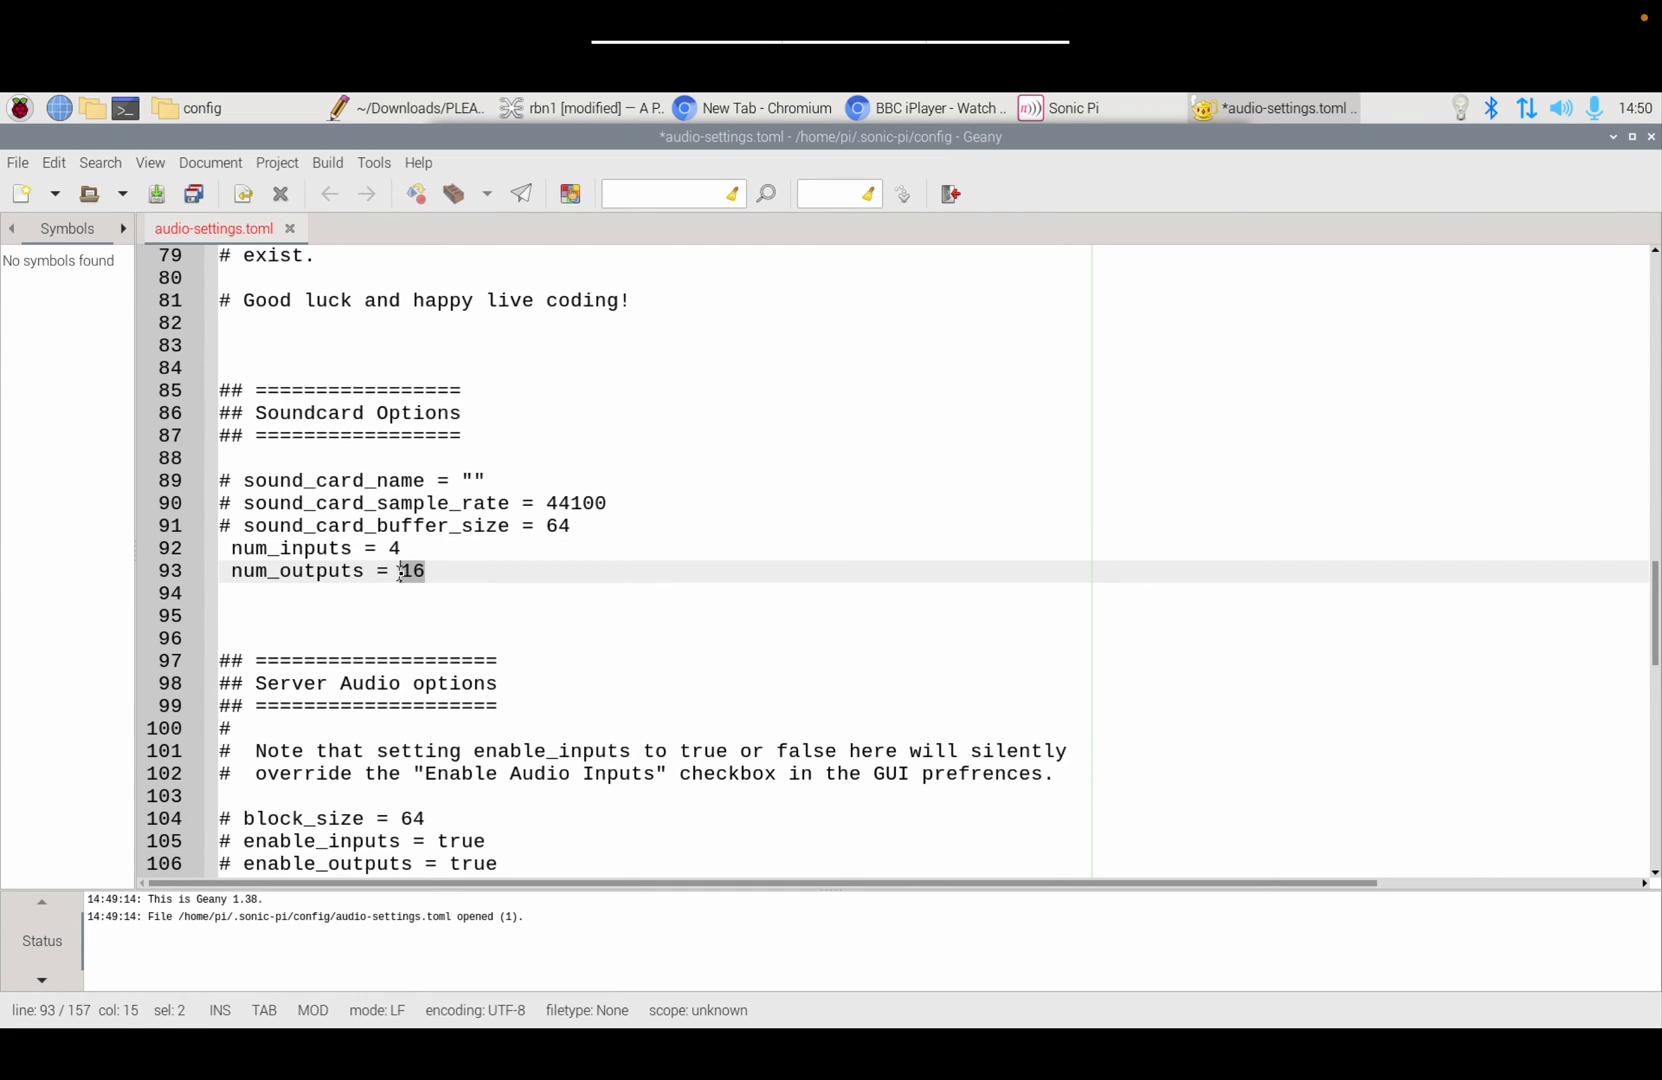
{"action": "type", "text": "3"}
{"action": "key", "text": "BackSpace"}
{"action": "type", "text": "6"}
Step: Scroll down to the Pipewire settings and replace linux_pipewire_buffsize 1024 with 512
{"action": "left_click_drag", "start_coordinate": [1657, 607], "coordinate": [1657, 742]}
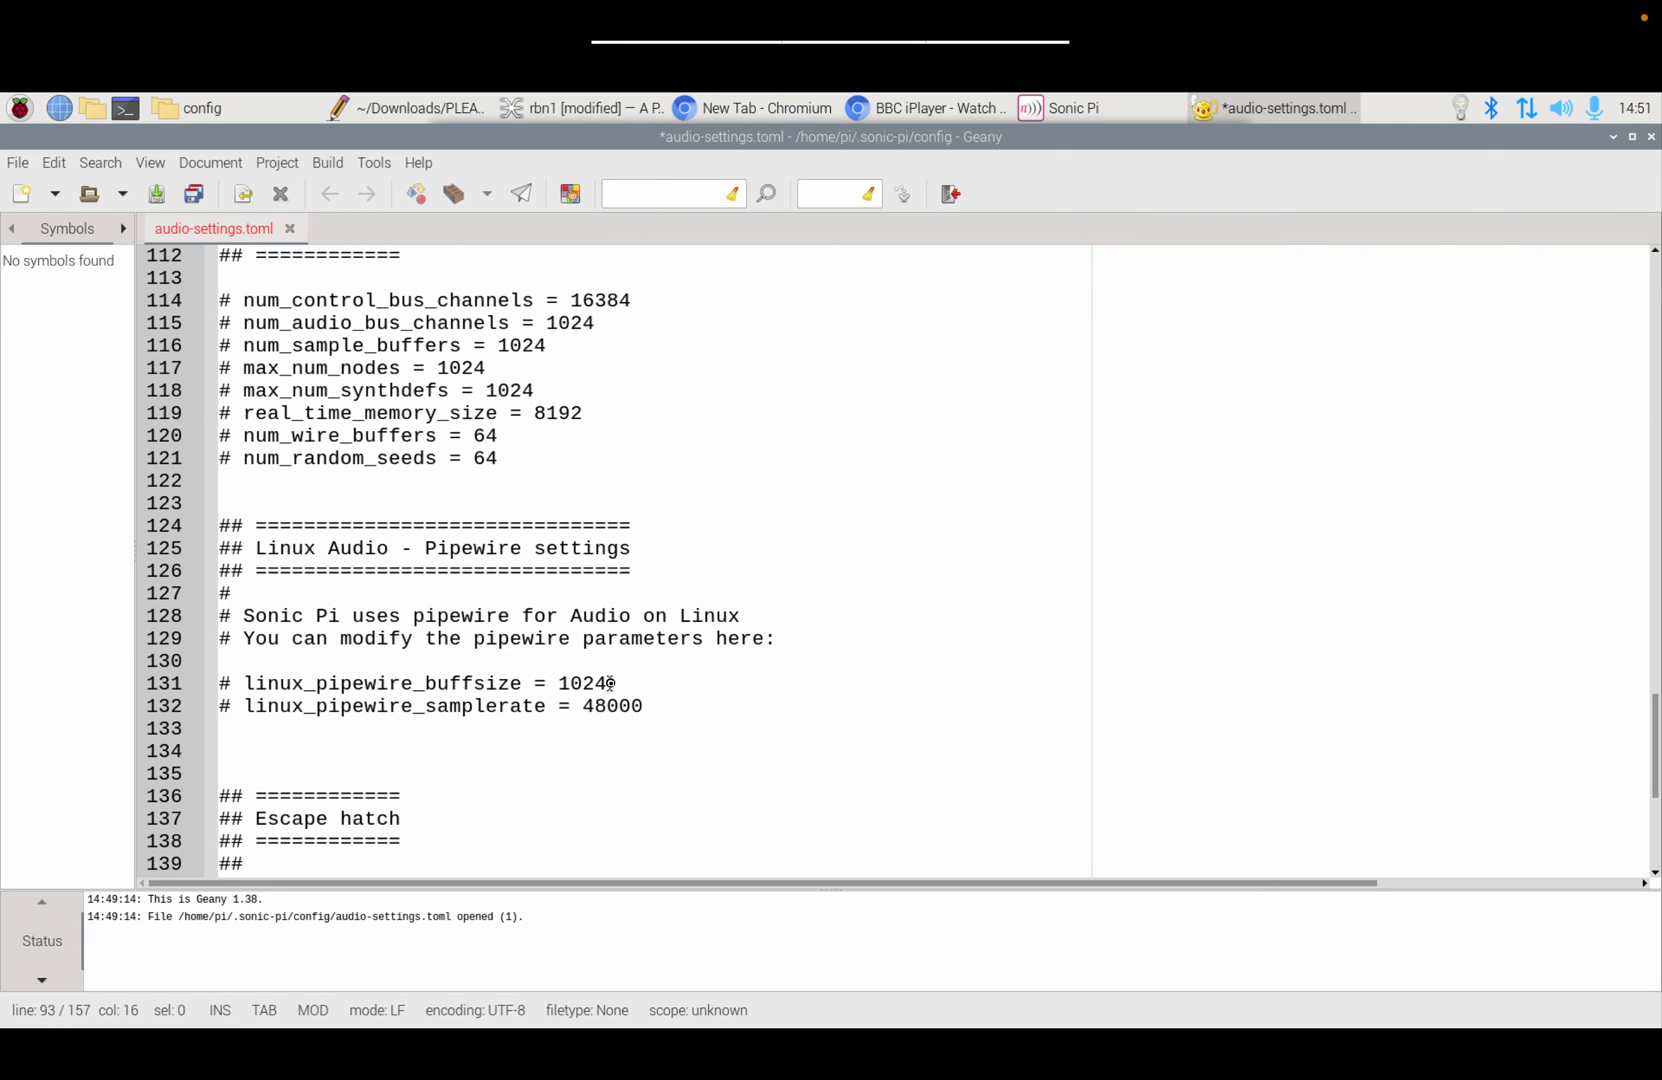
{"action": "left_click_drag", "start_coordinate": [607, 683], "coordinate": [557, 683]}
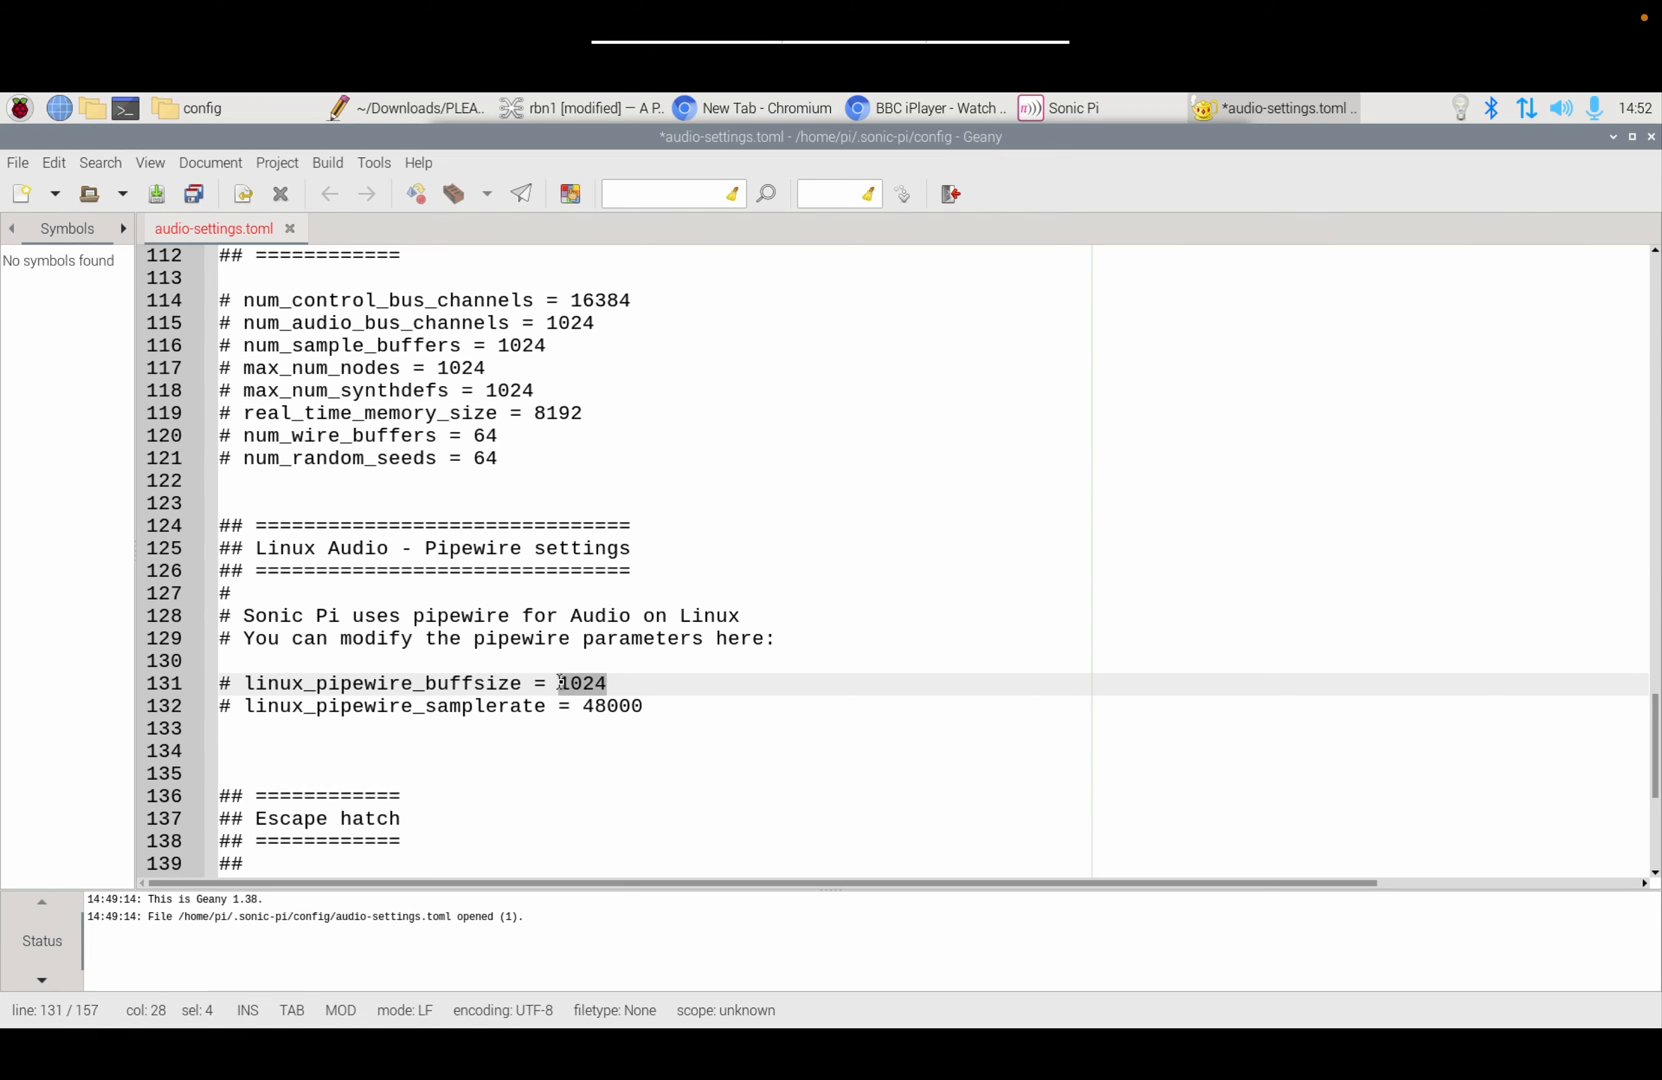
{"action": "type", "text": "512"}
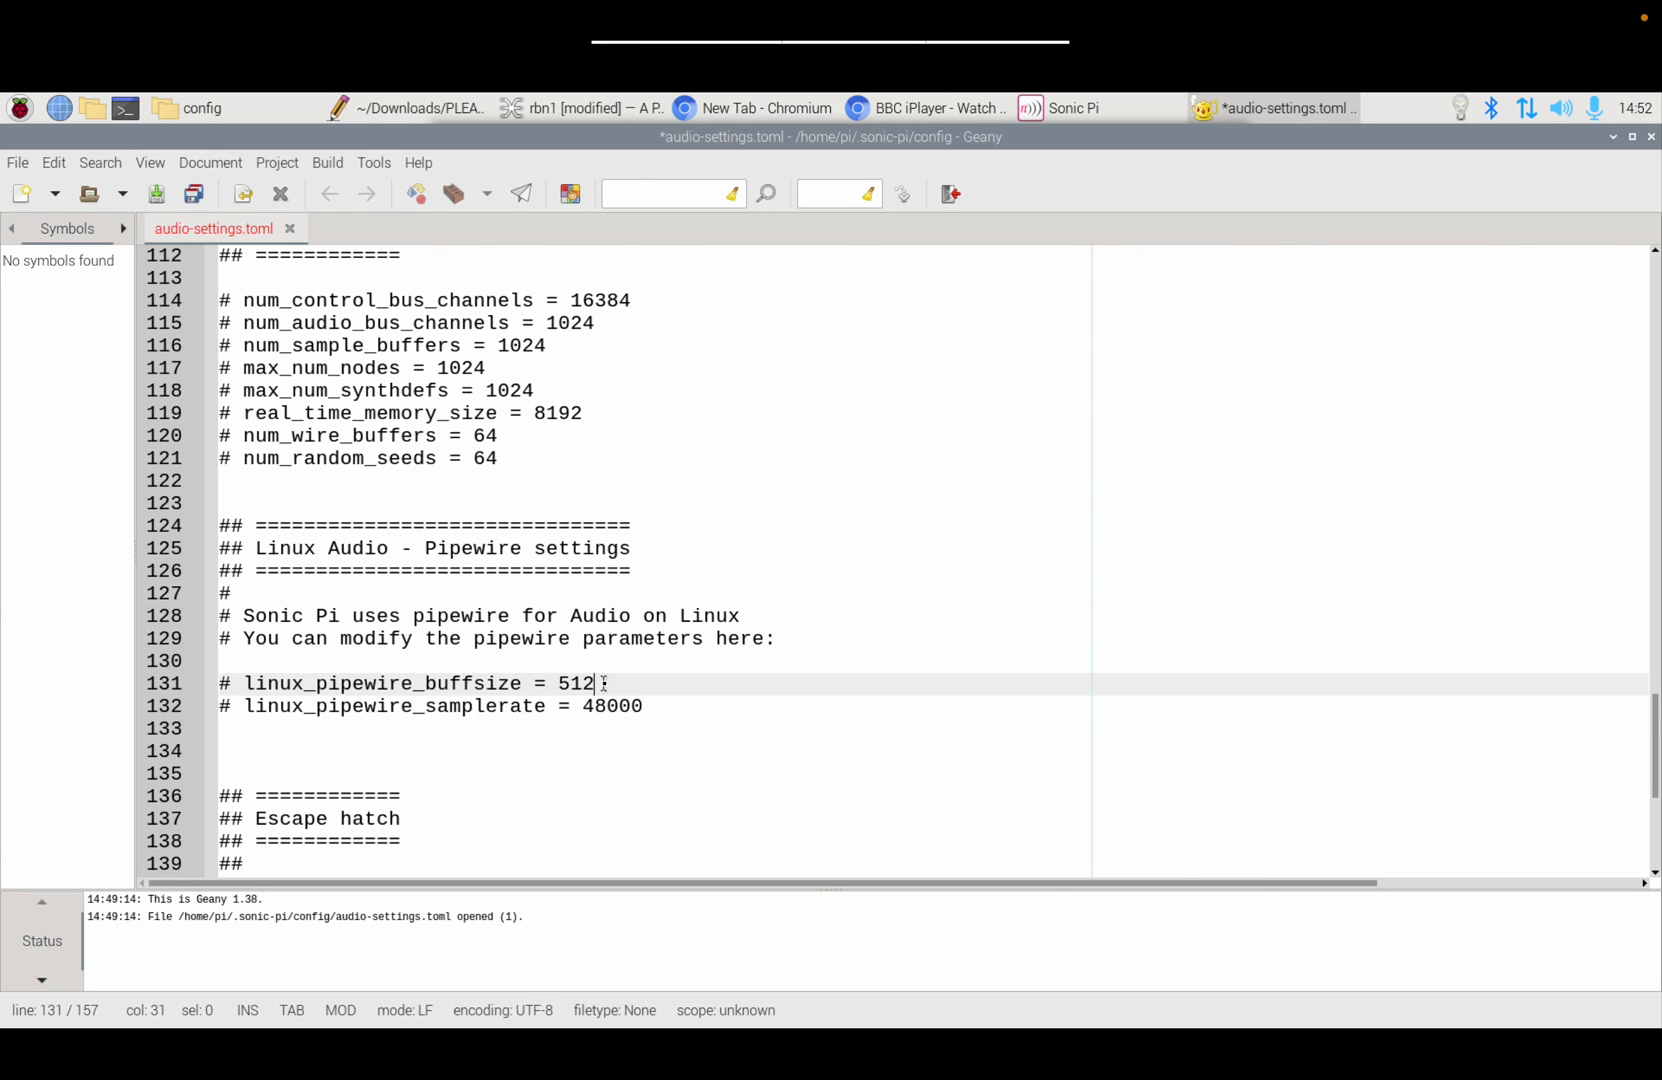
Step: Uncomment the PipeWire buffer size and sample rate lines on lines 131 and 132
{"action": "left_click", "coordinate": [230, 684]}
{"action": "key", "text": "BackSpace"}
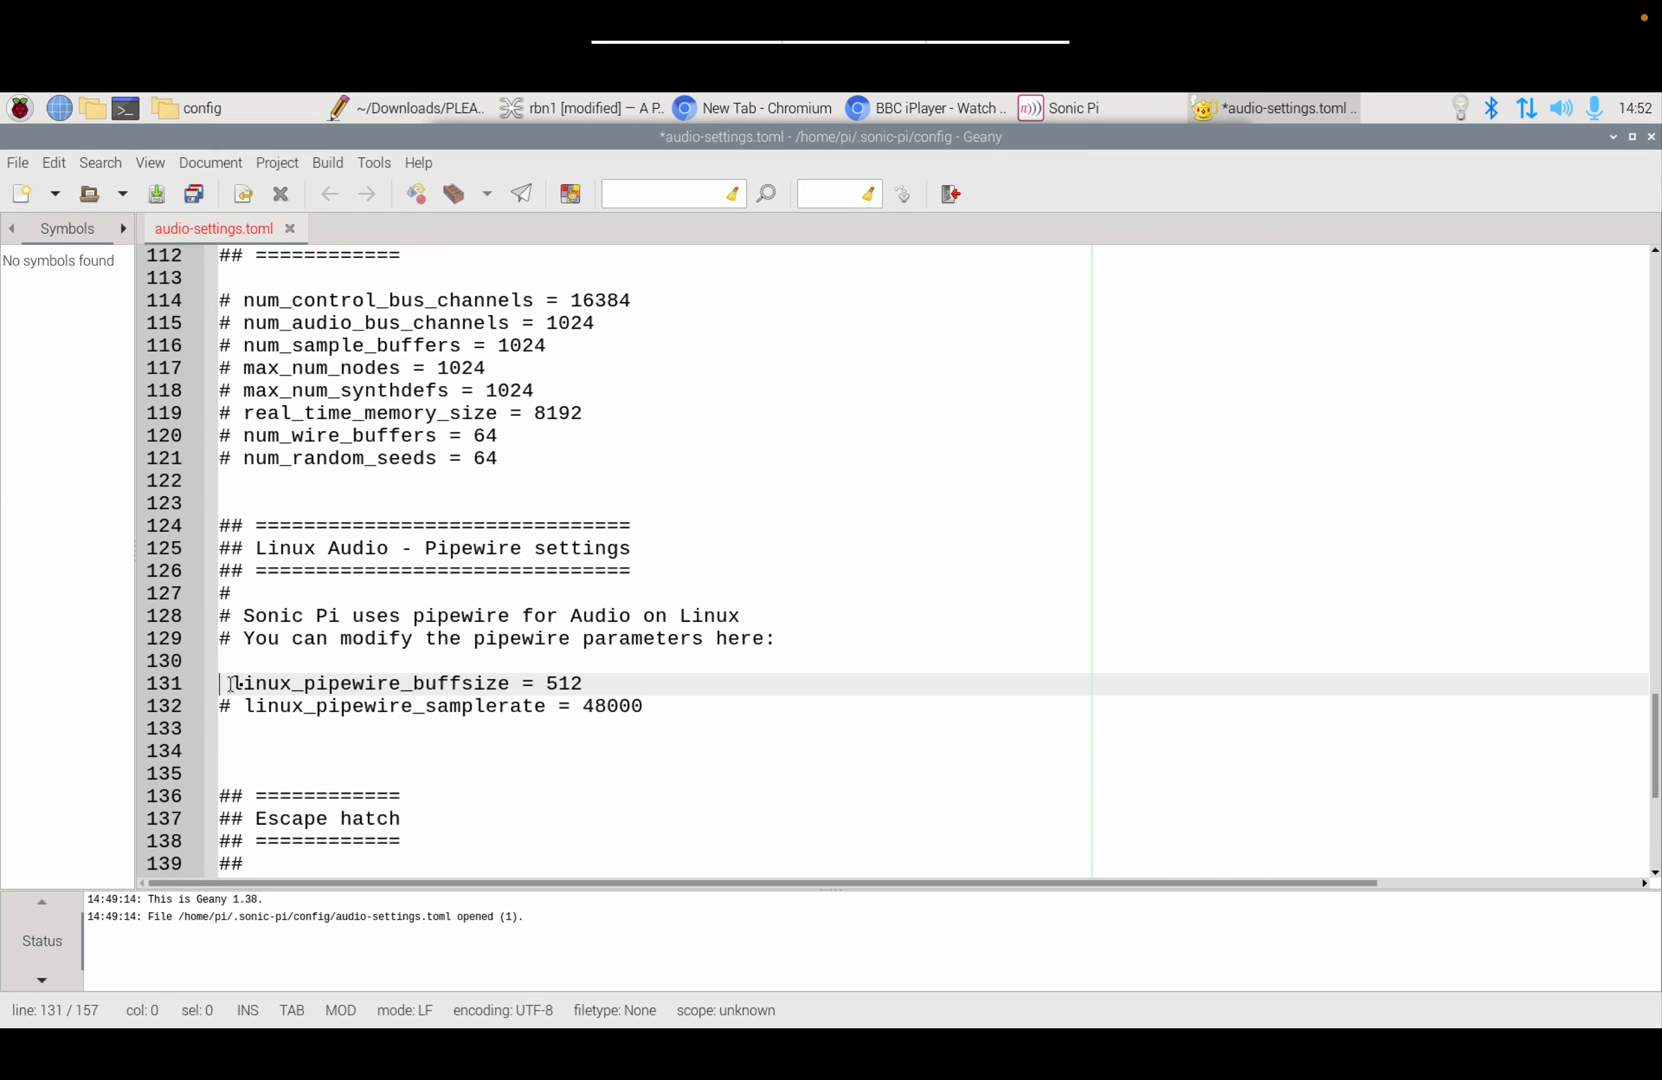
{"action": "left_click", "coordinate": [224, 706]}
{"action": "key", "text": "Delete"}
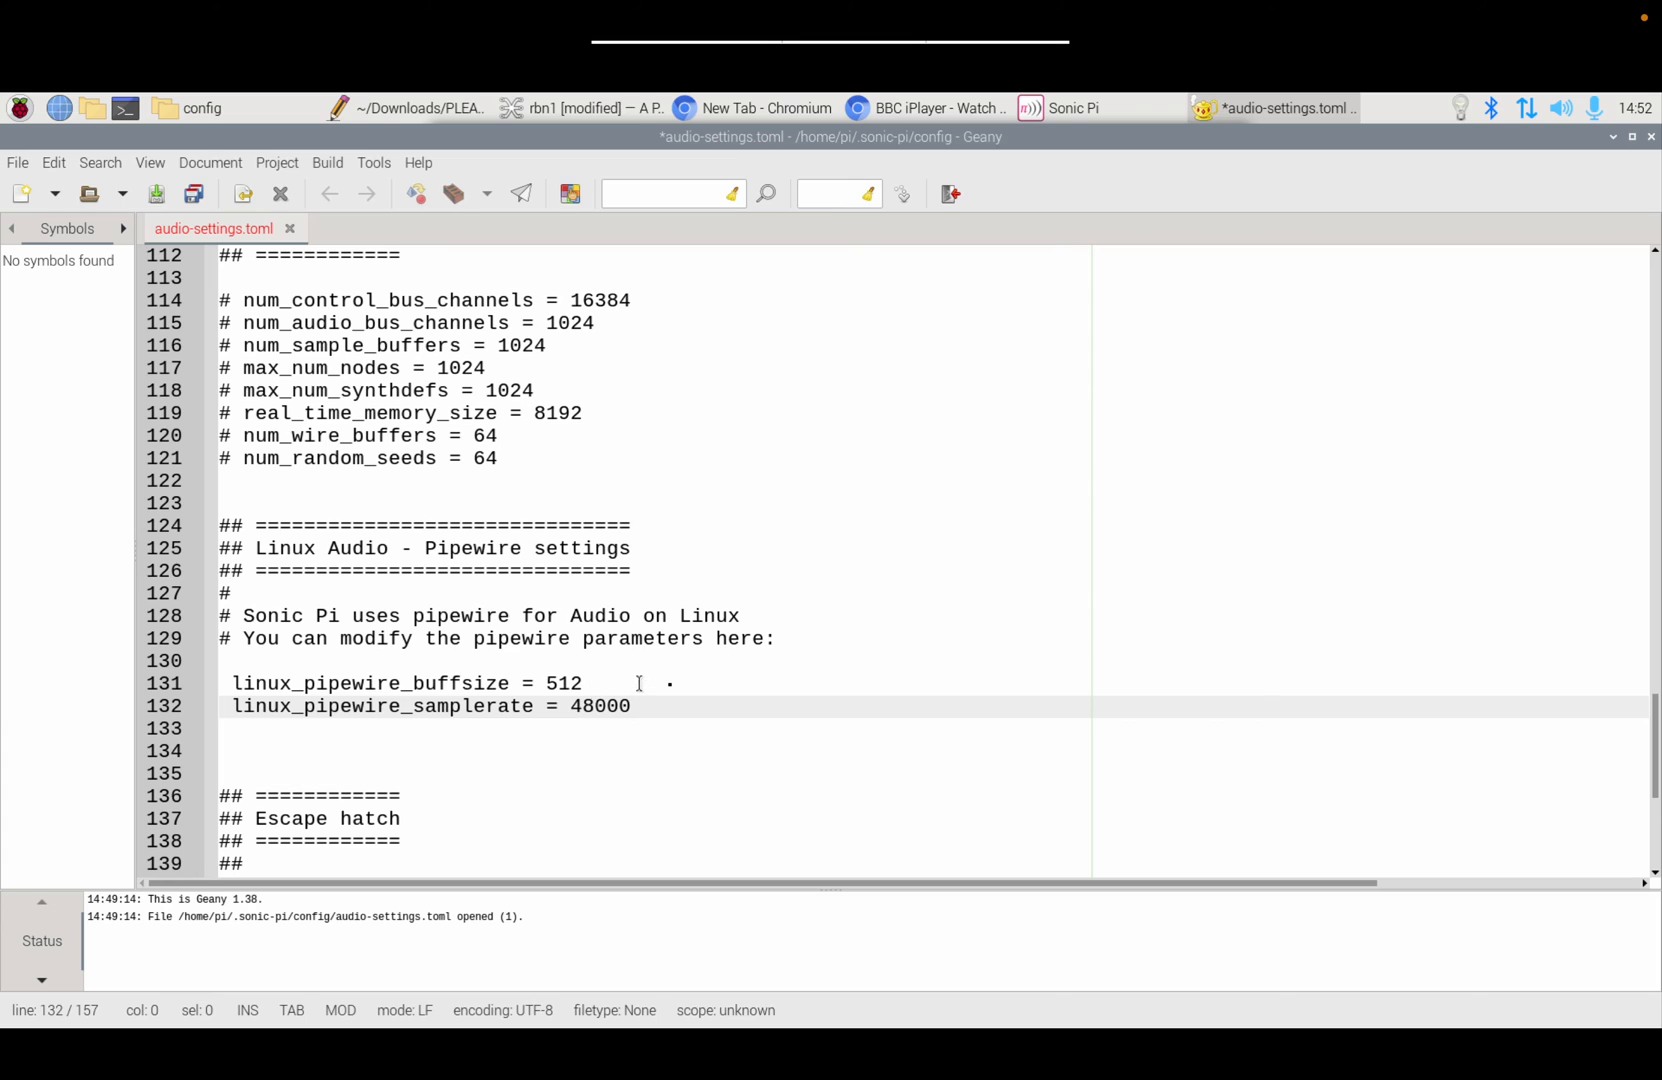
Step: Append the comments #1024 to the buffer size line and #48000 to the sample rate line
{"action": "left_click", "coordinate": [719, 681]}
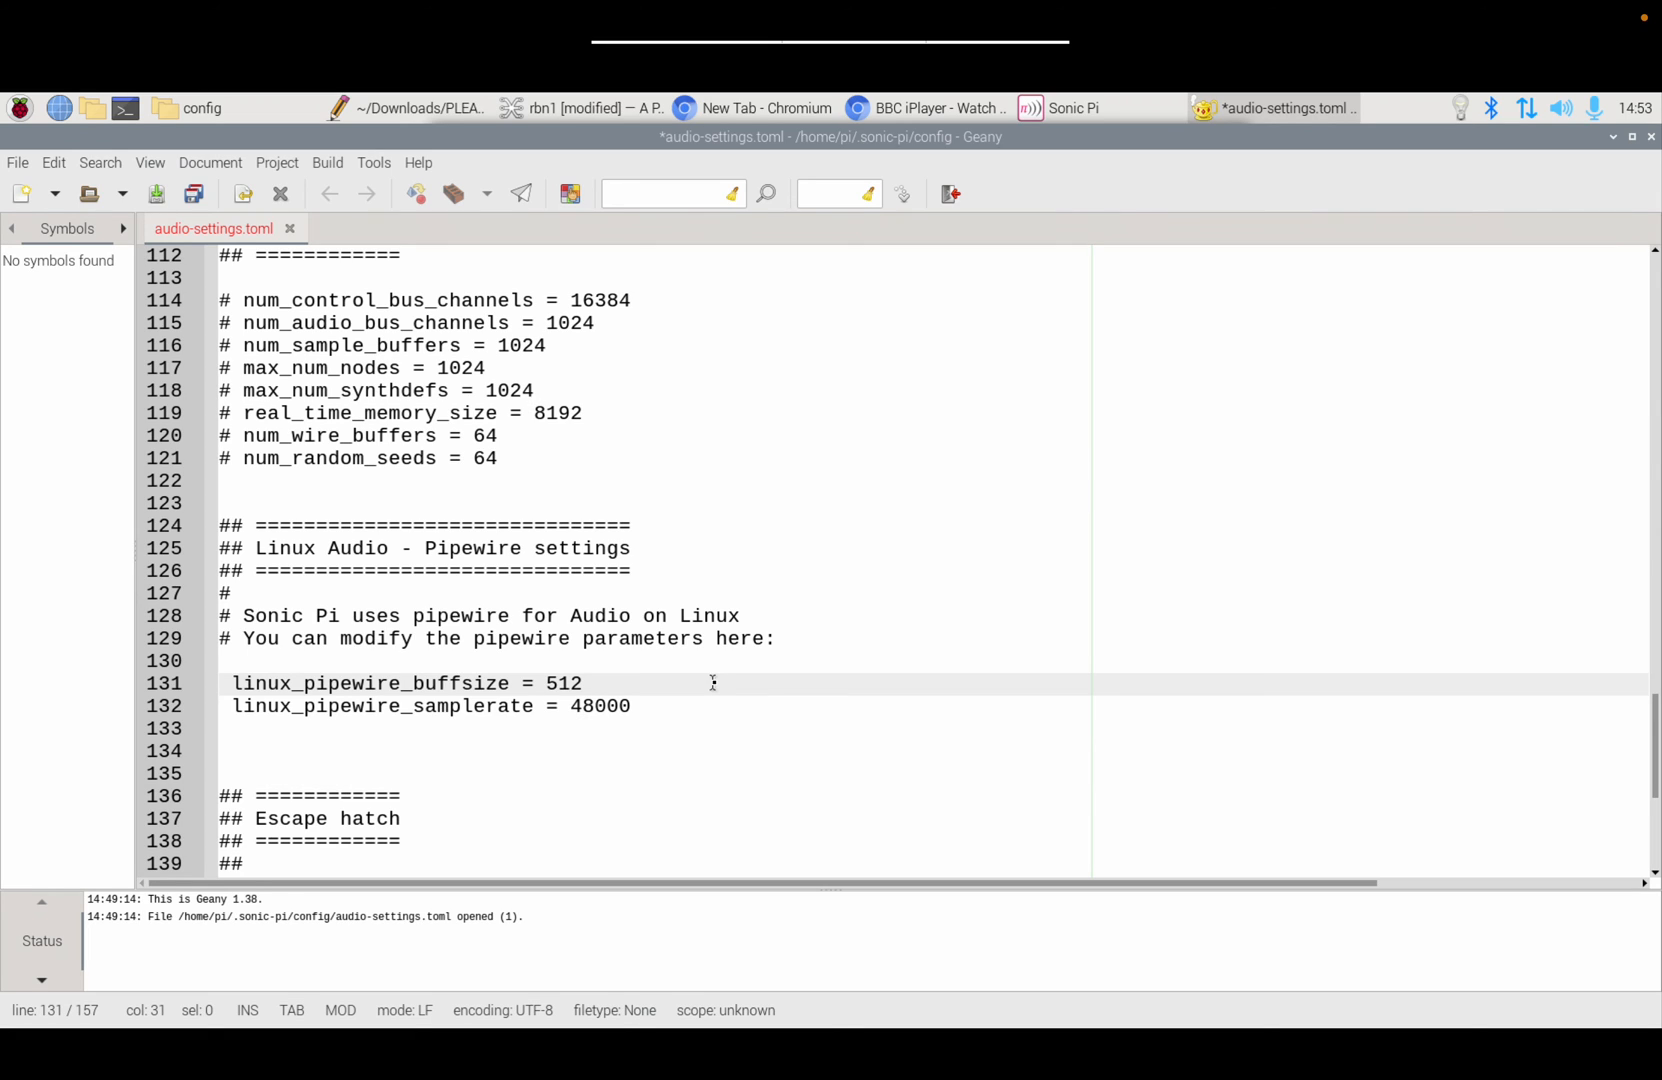
{"action": "type", "text": "#1024"}
{"action": "left_click", "coordinate": [630, 706]}
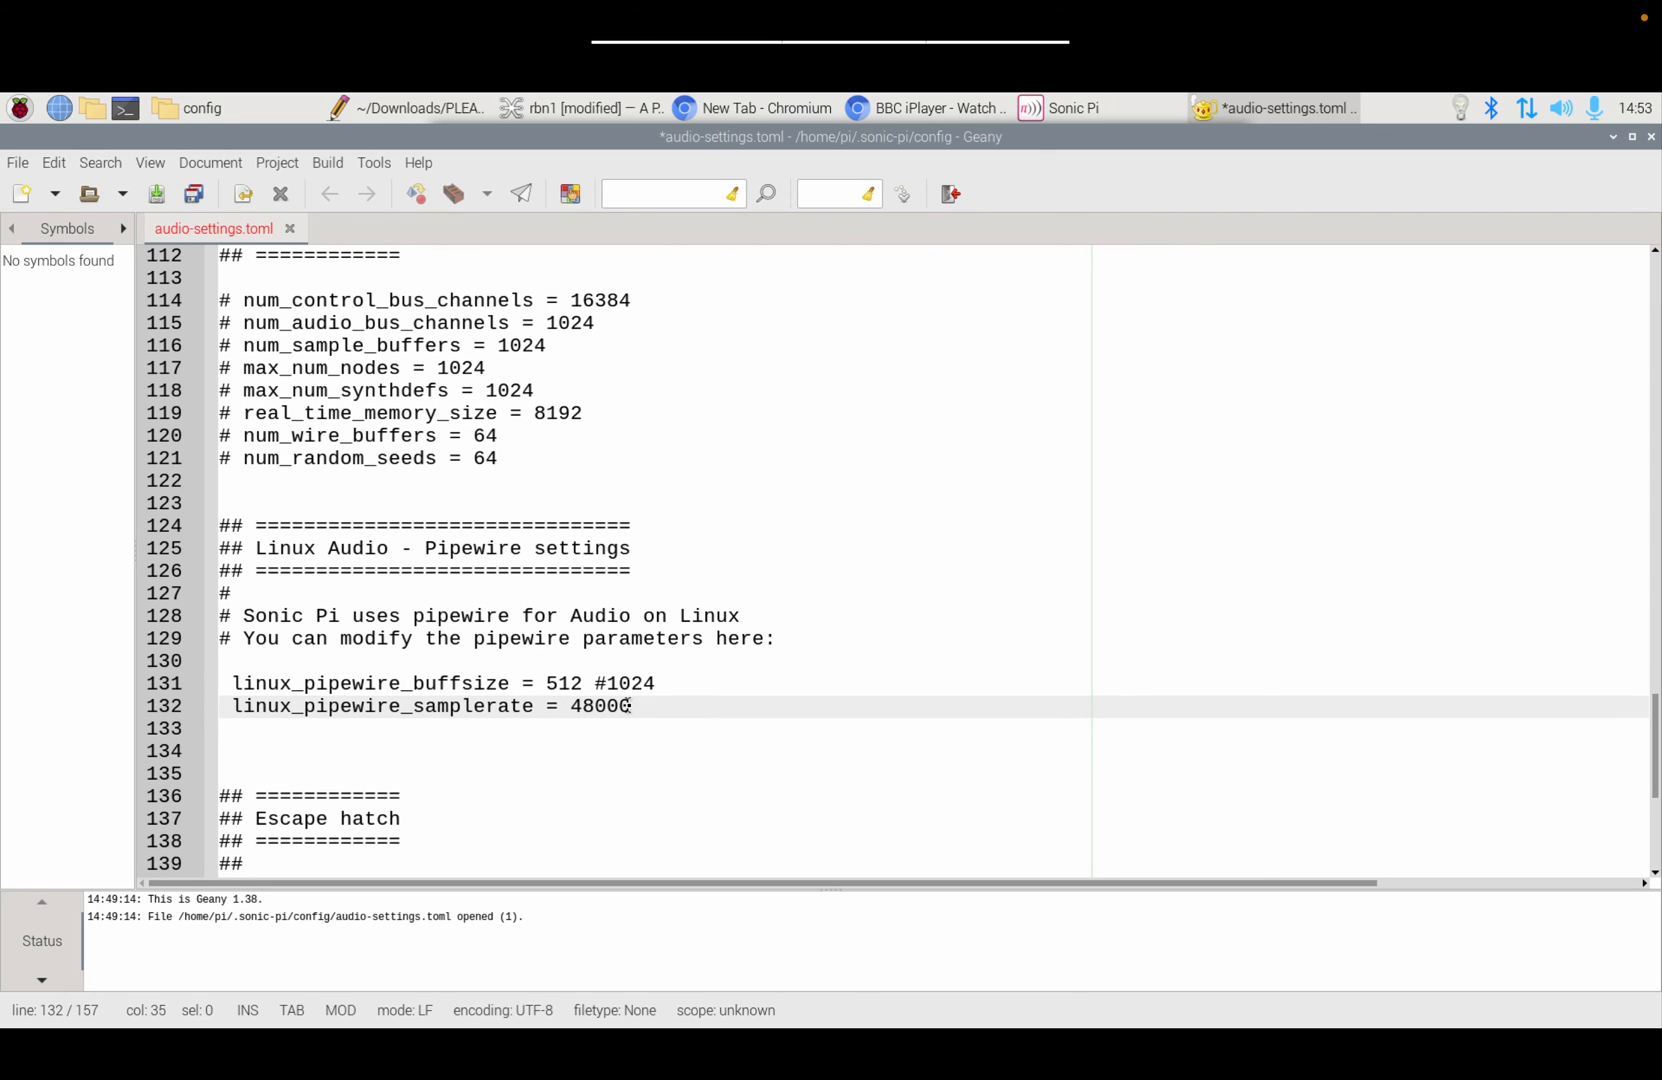
{"action": "type", "text": "#48000"}
{"action": "scroll", "coordinate": [238, 545], "scroll_direction": "down", "scroll_amount": 6}
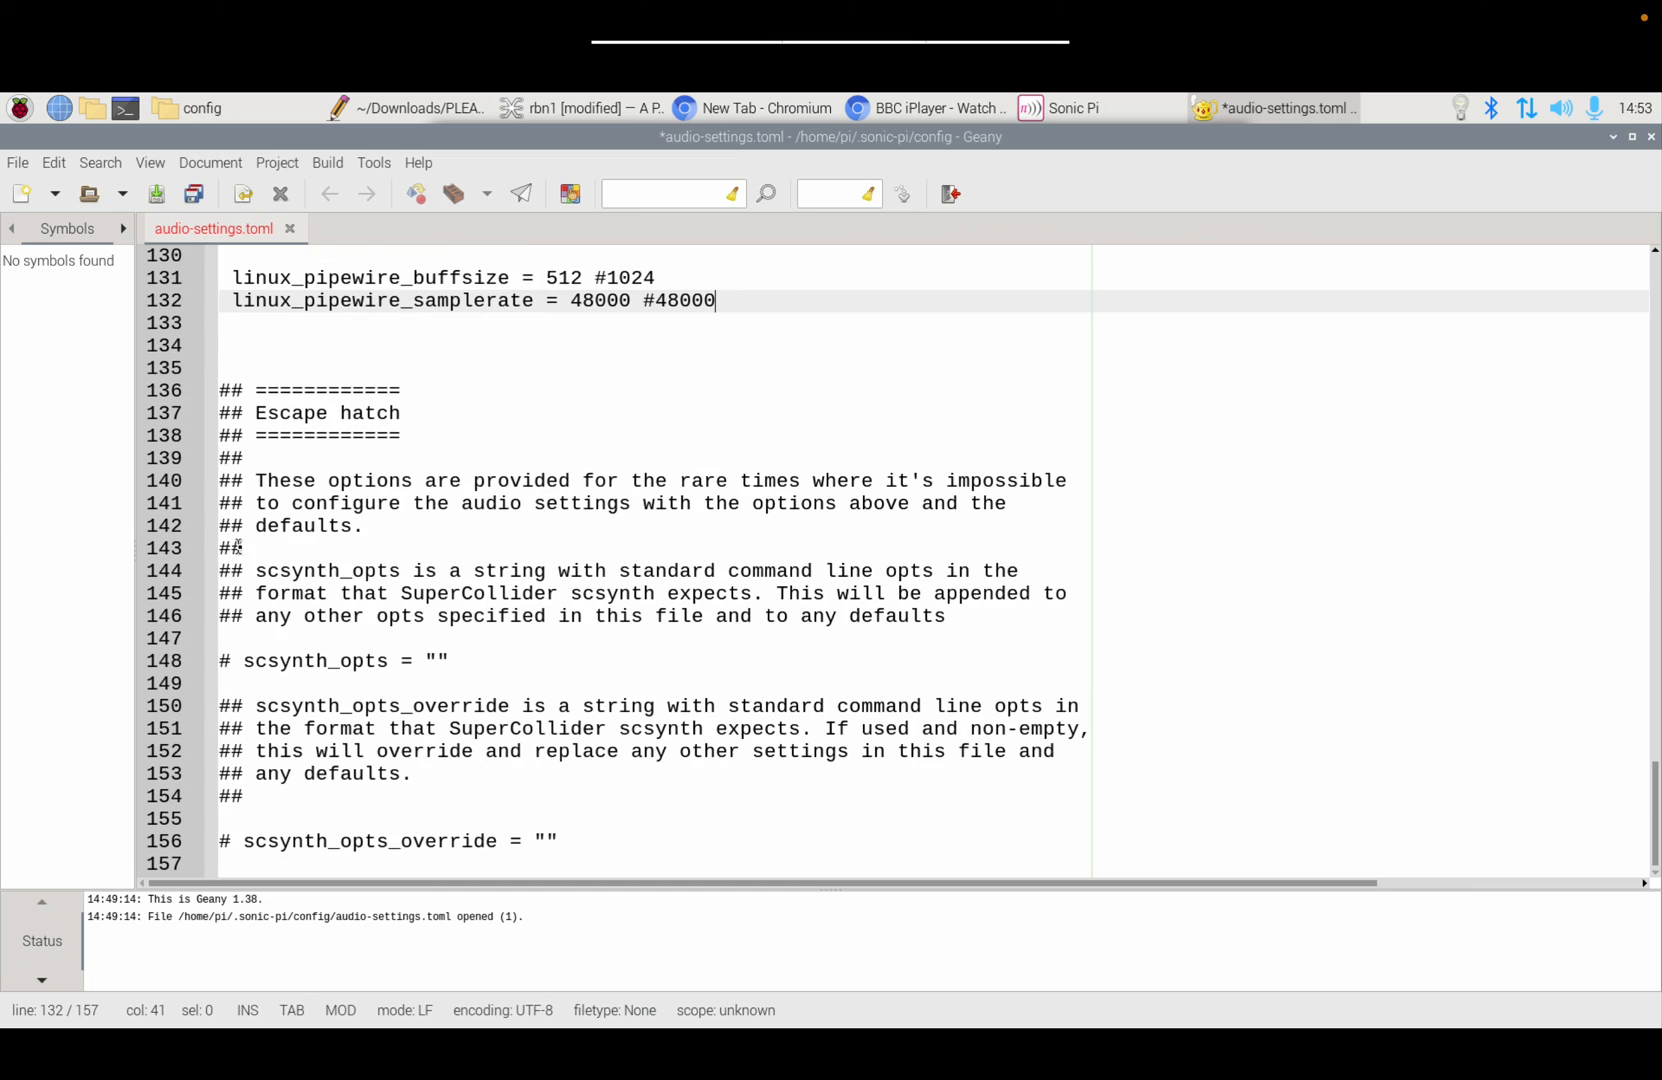
{"action": "scroll", "coordinate": [146, 426], "scroll_direction": "up", "scroll_amount": 8}
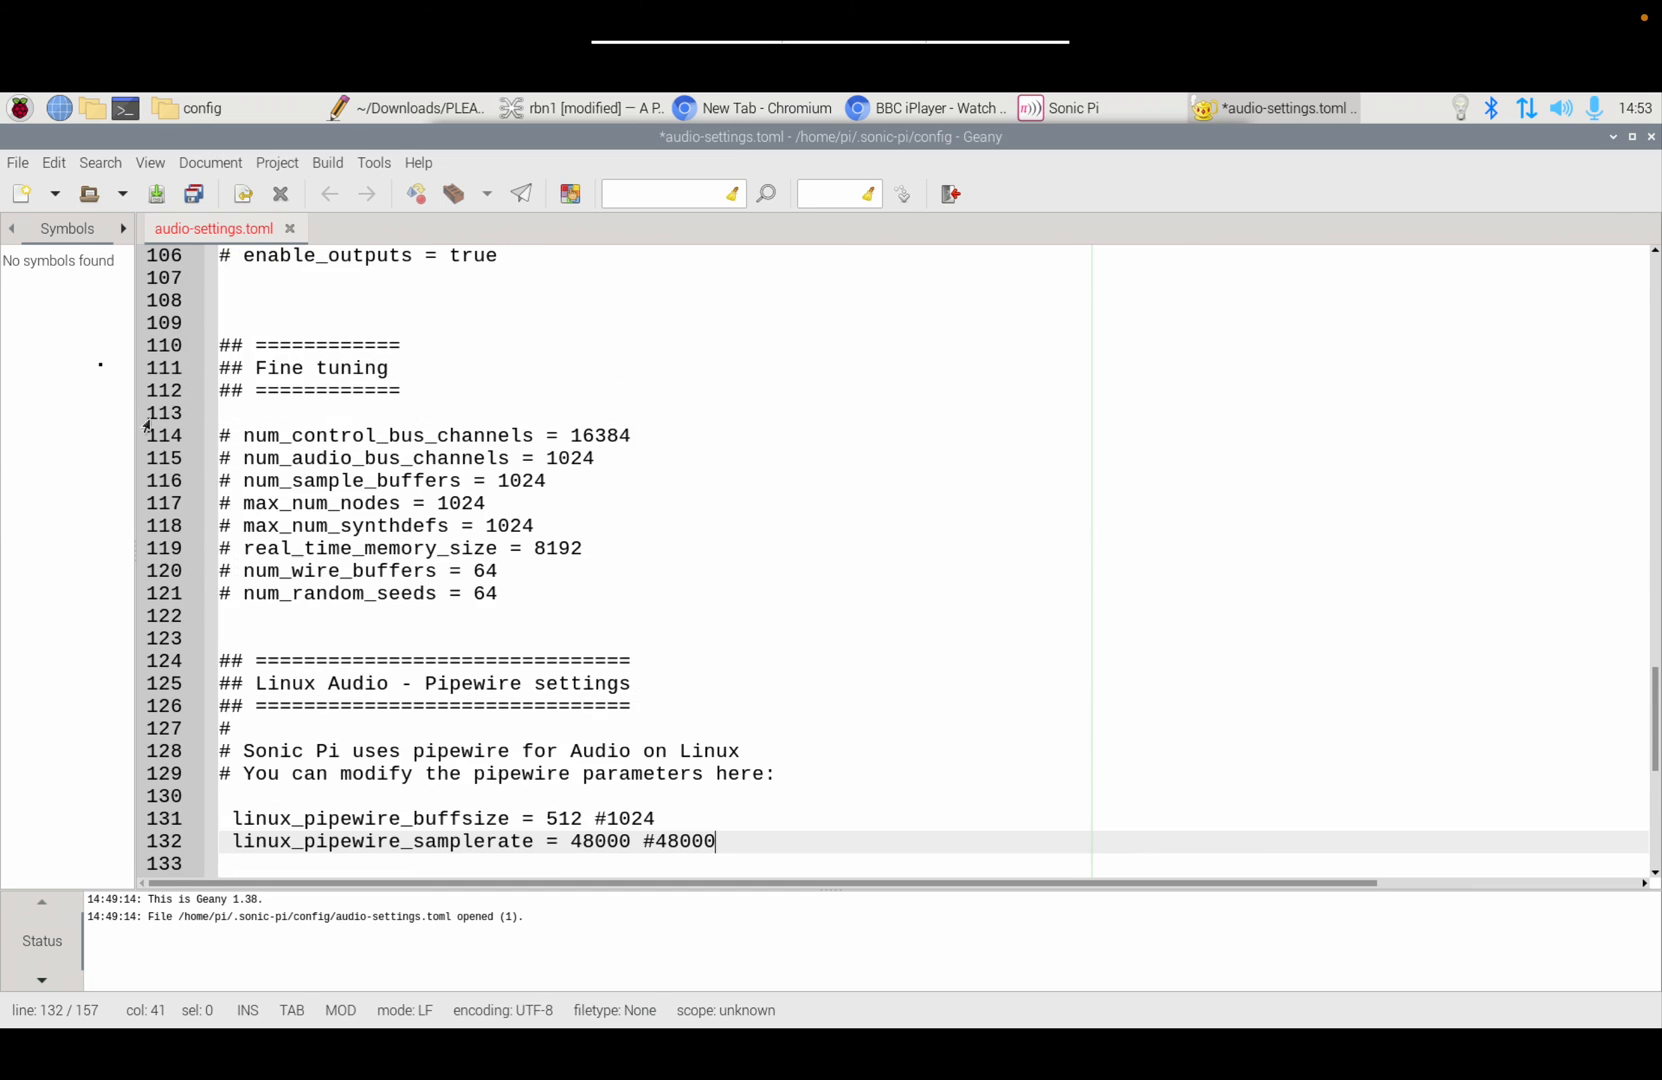
Step: Save audio-settings.toml via File > Save and close Geany
{"action": "left_click", "coordinate": [16, 162]}
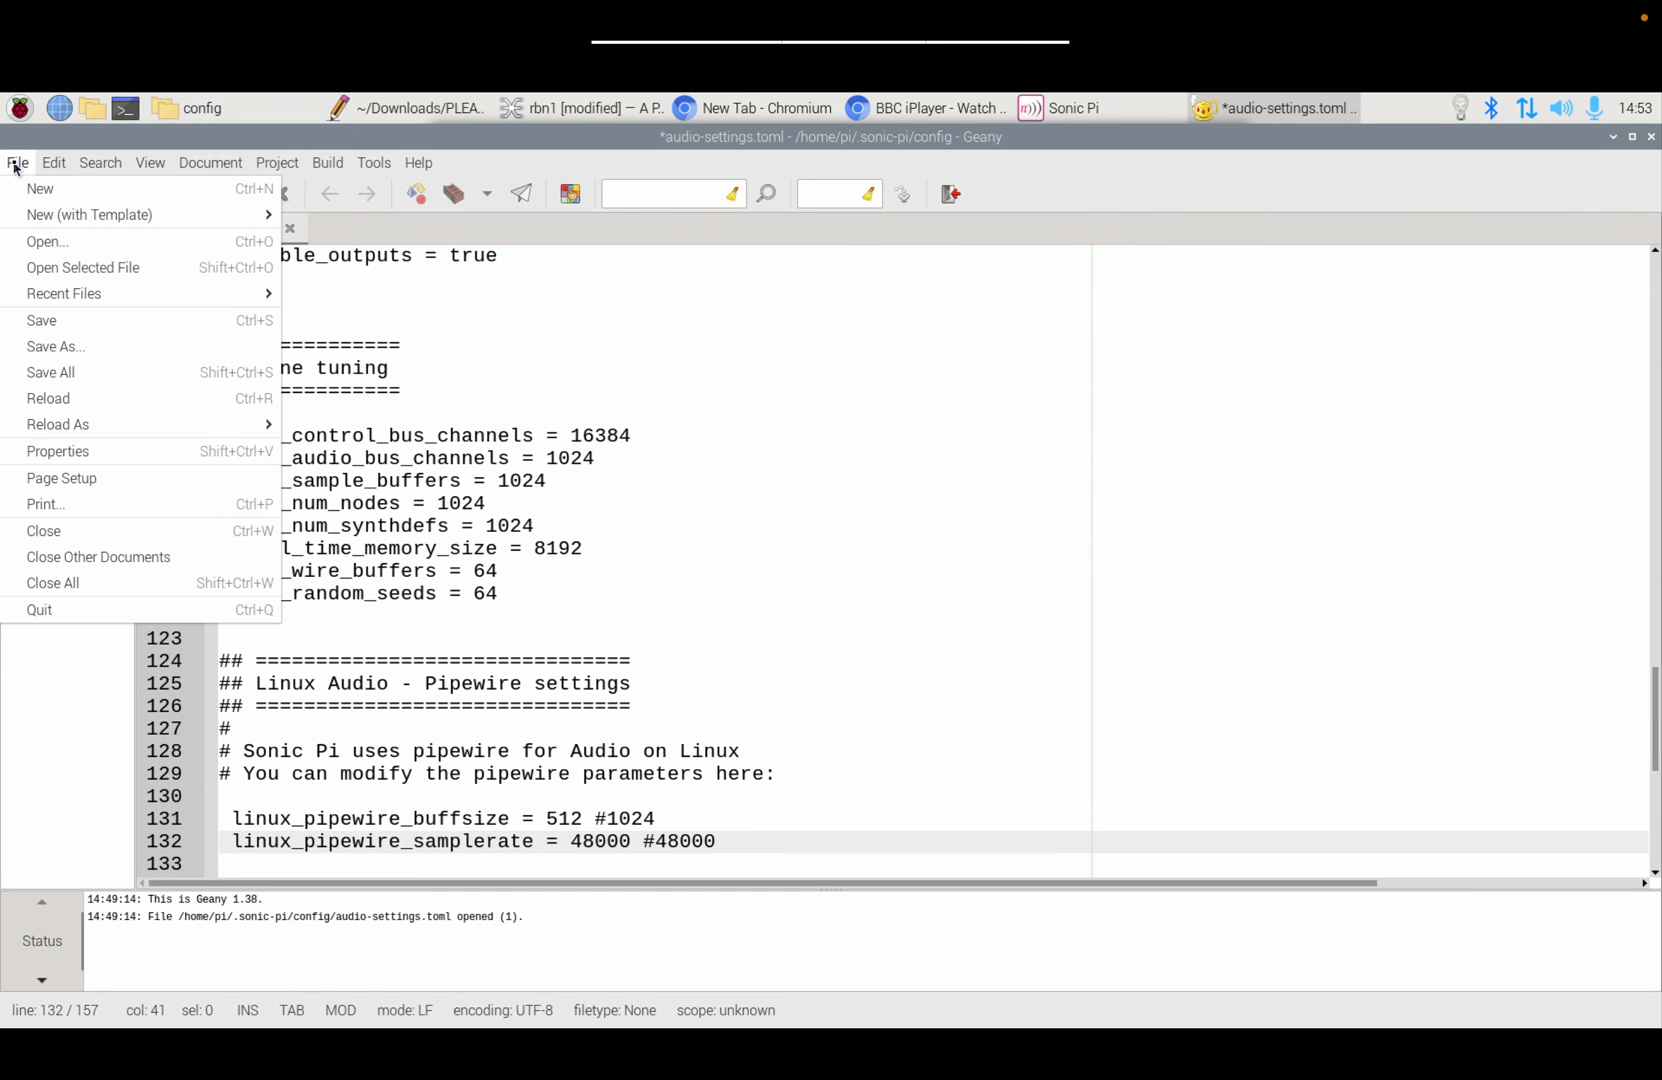
{"action": "left_click", "coordinate": [42, 321]}
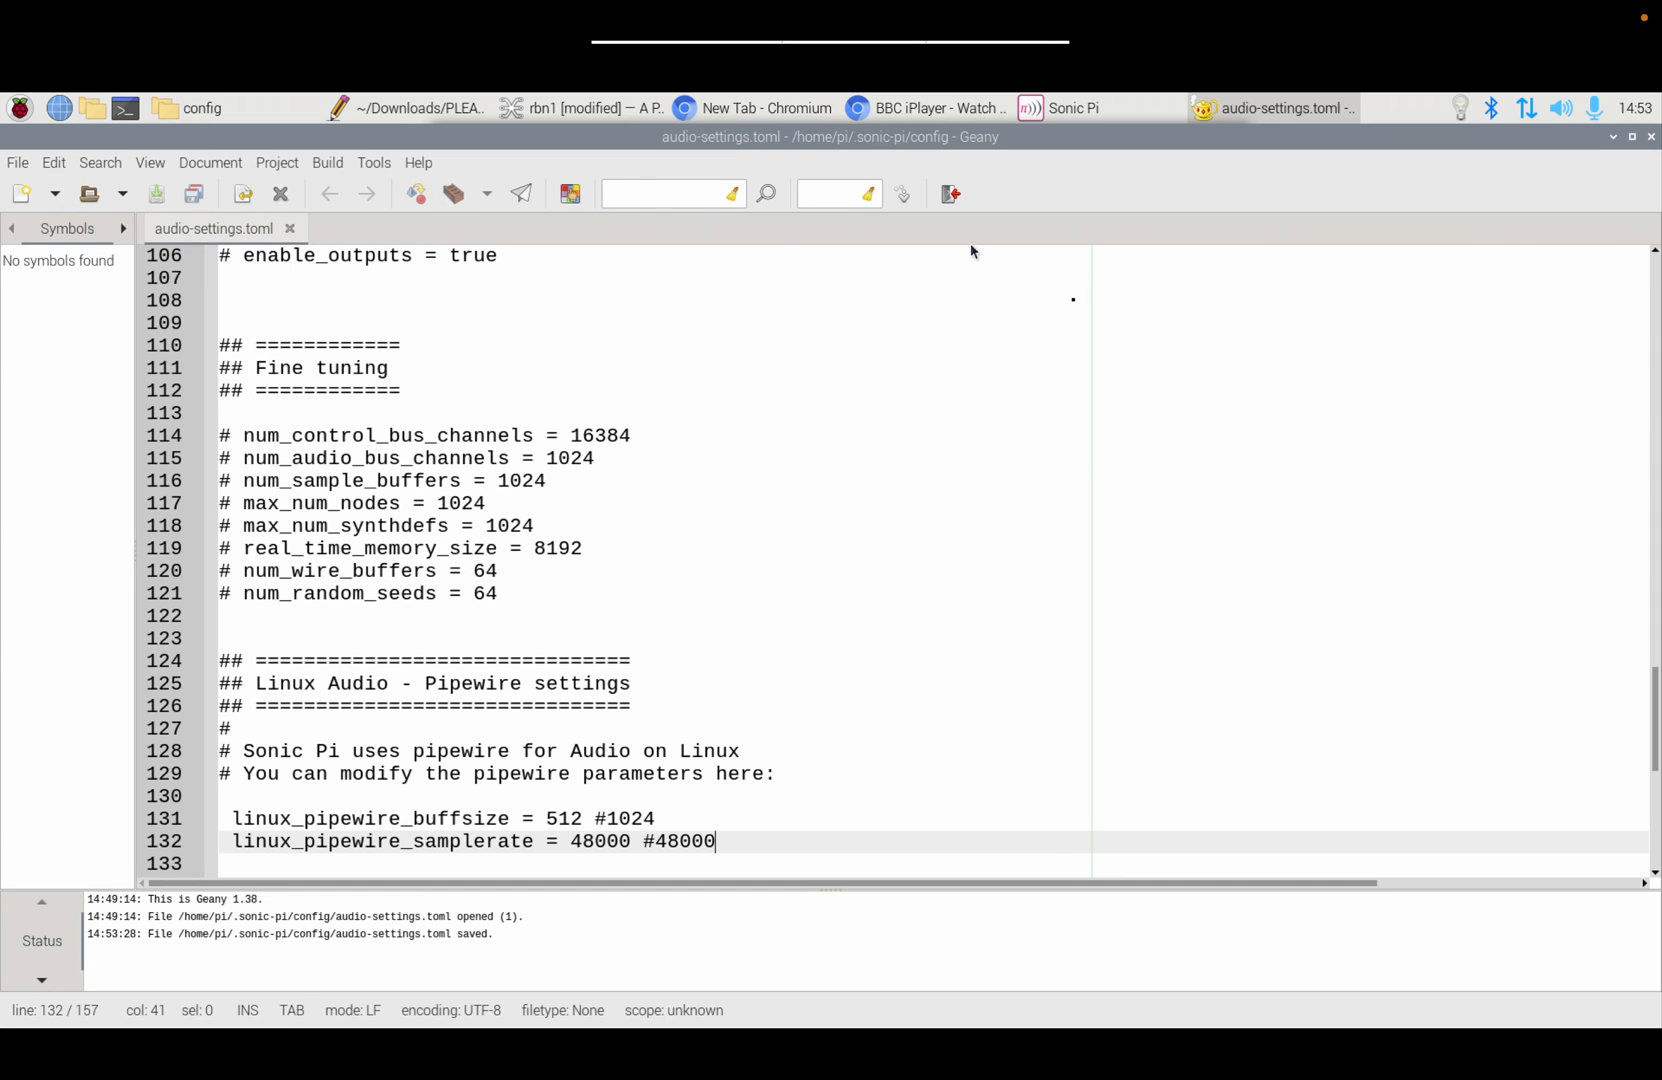
{"action": "left_click", "coordinate": [1649, 137]}
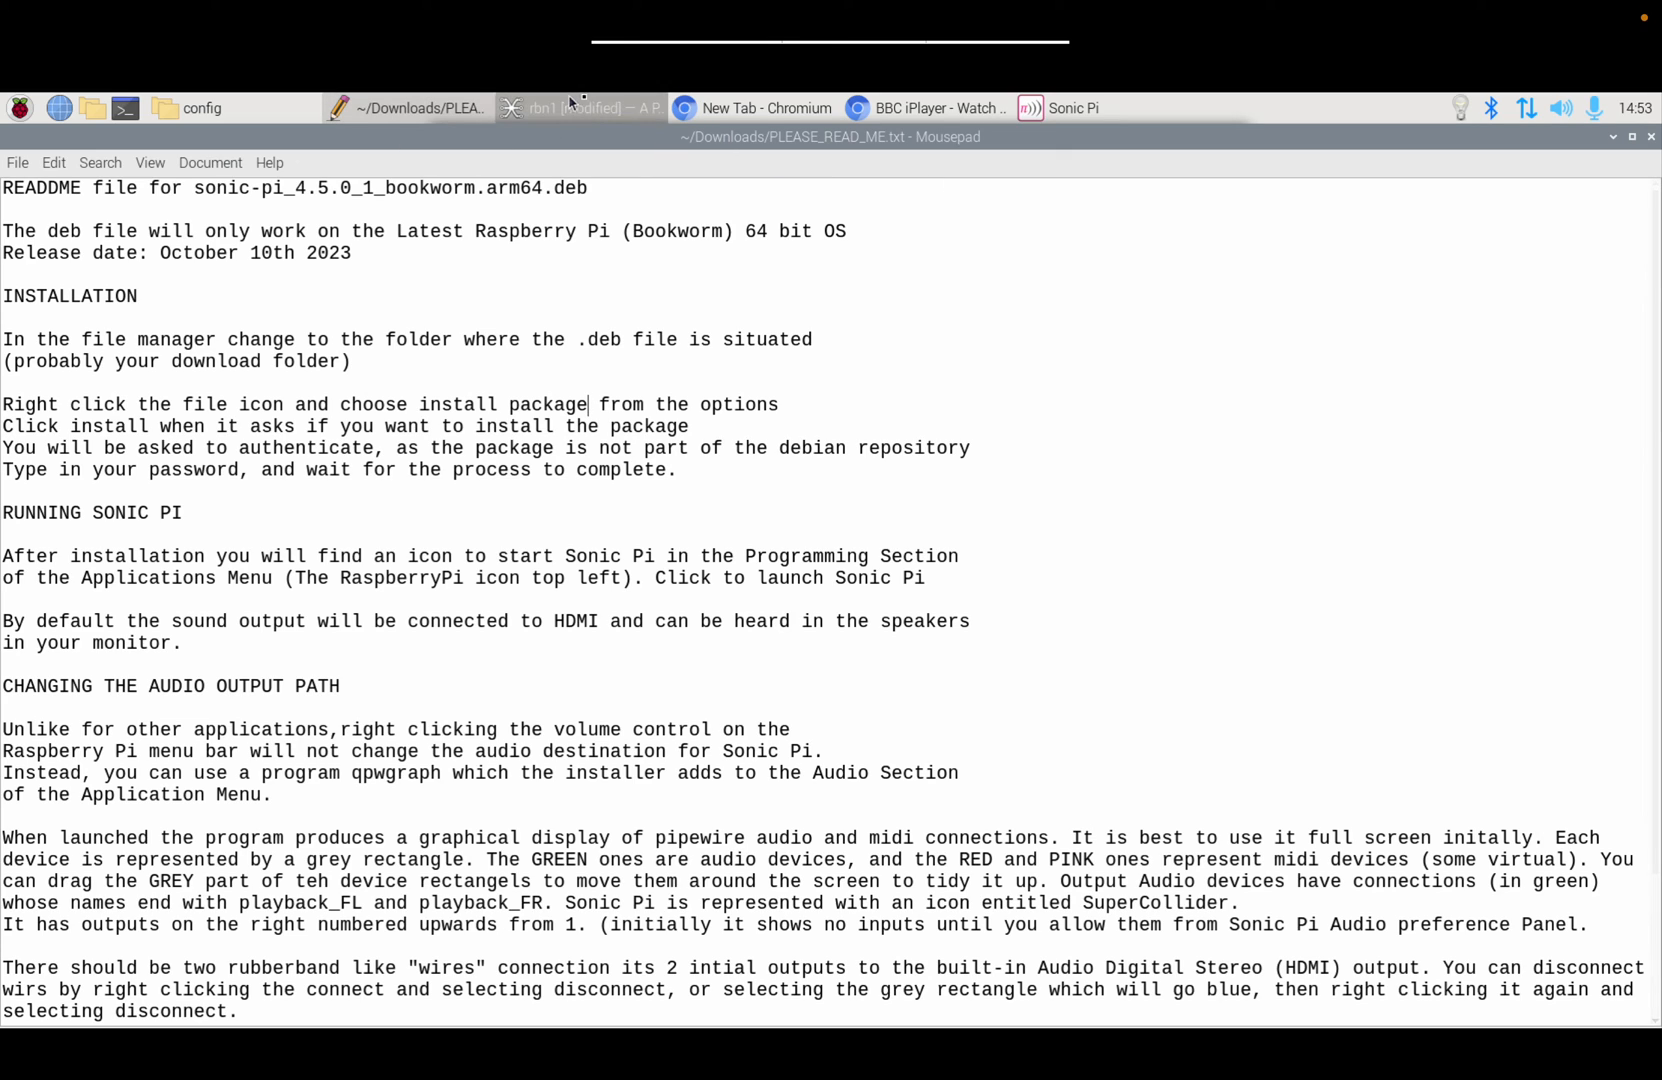
Step: Bring Sonic Pi to the front and exit it from the Live menu
{"action": "left_click", "coordinate": [1020, 110]}
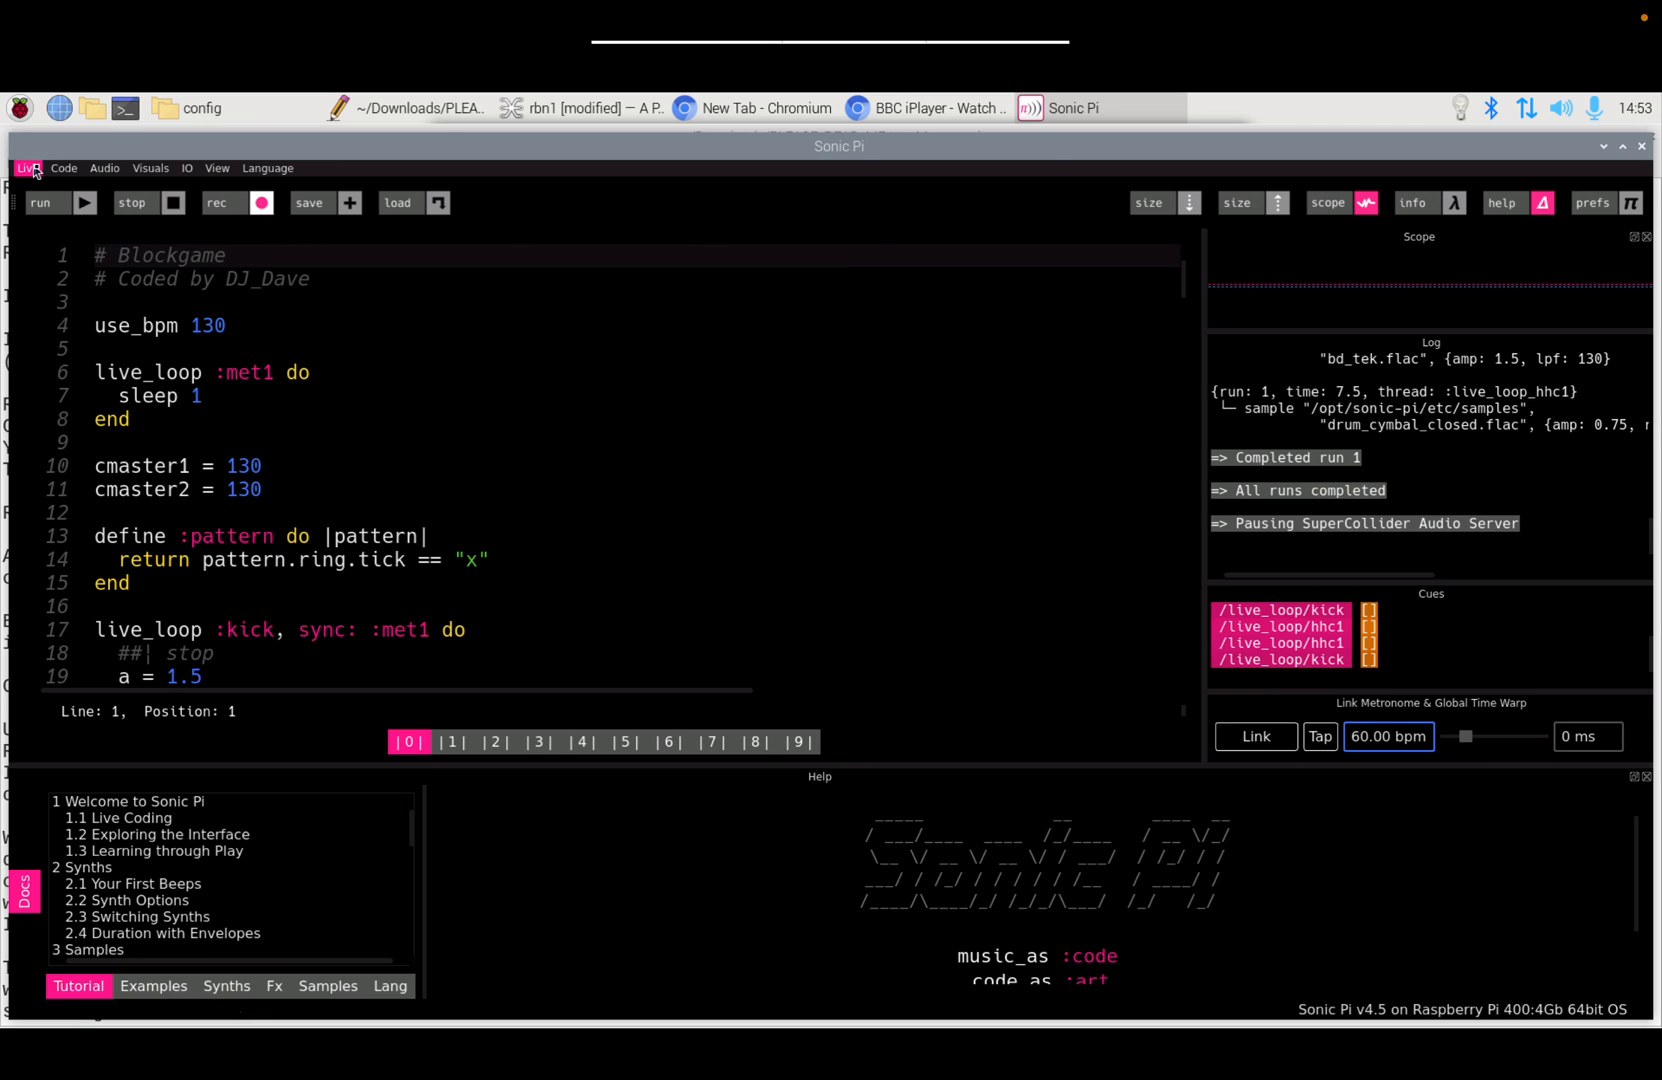
{"action": "left_click", "coordinate": [32, 168]}
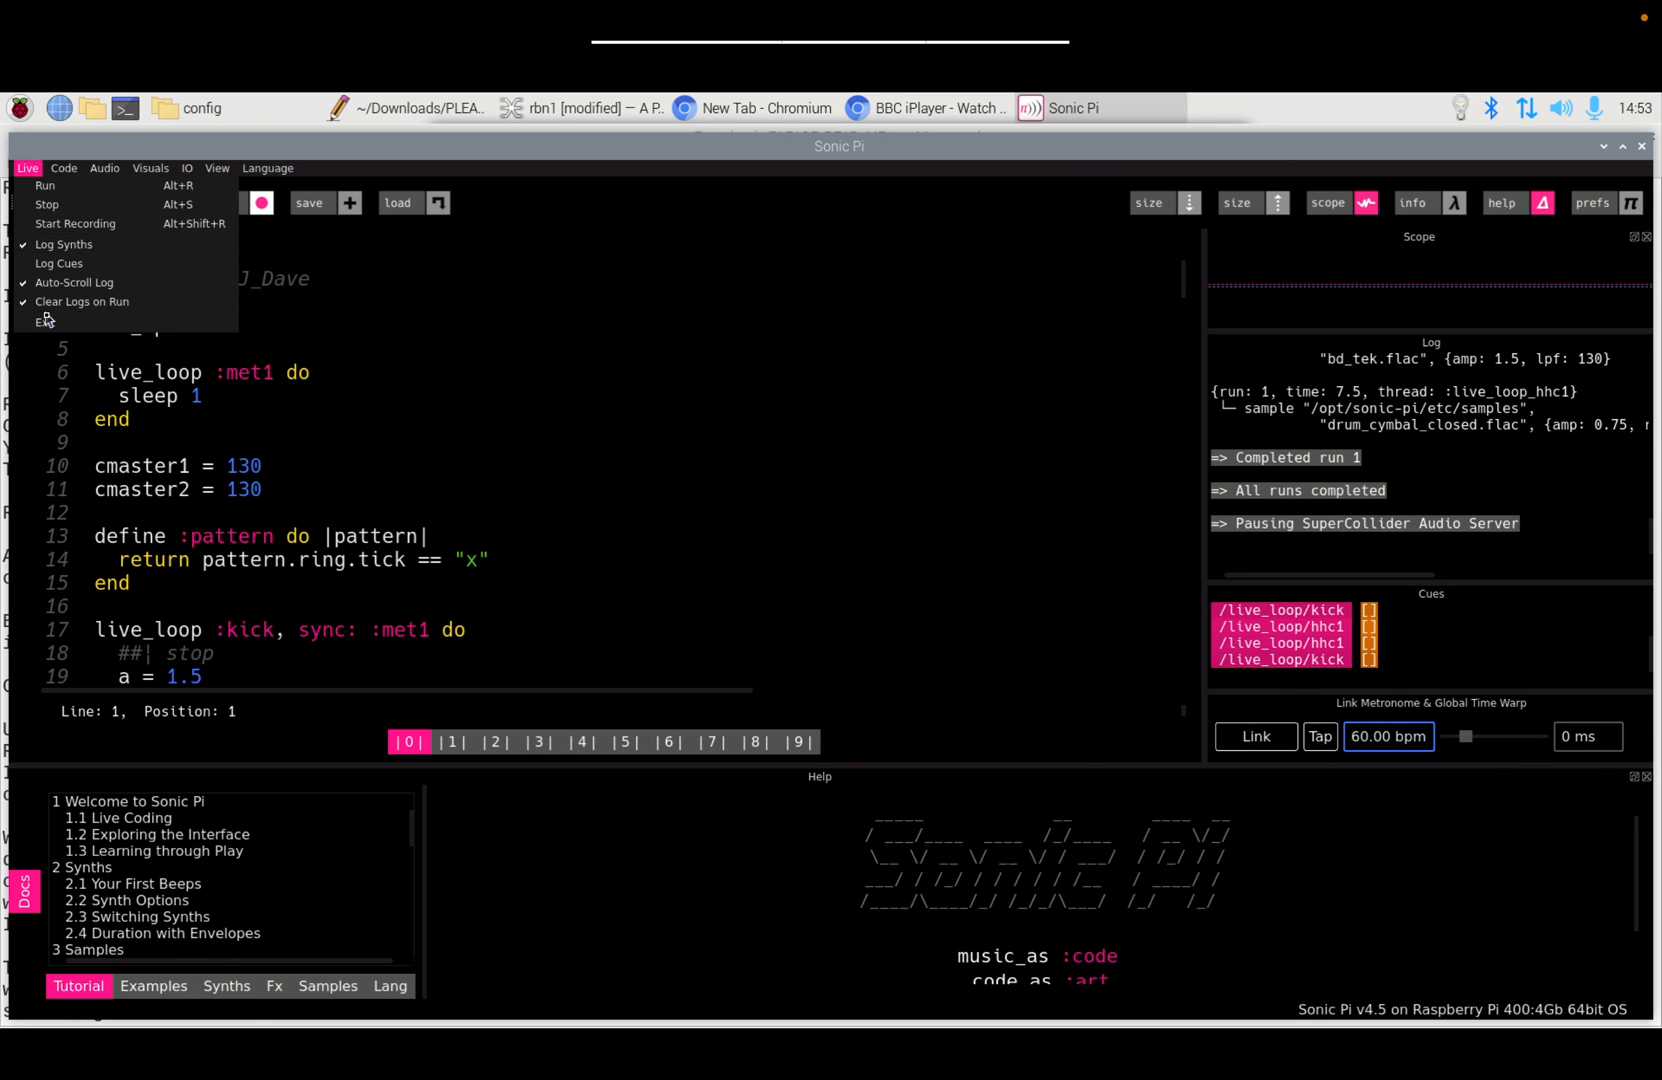
{"action": "left_click", "coordinate": [45, 321]}
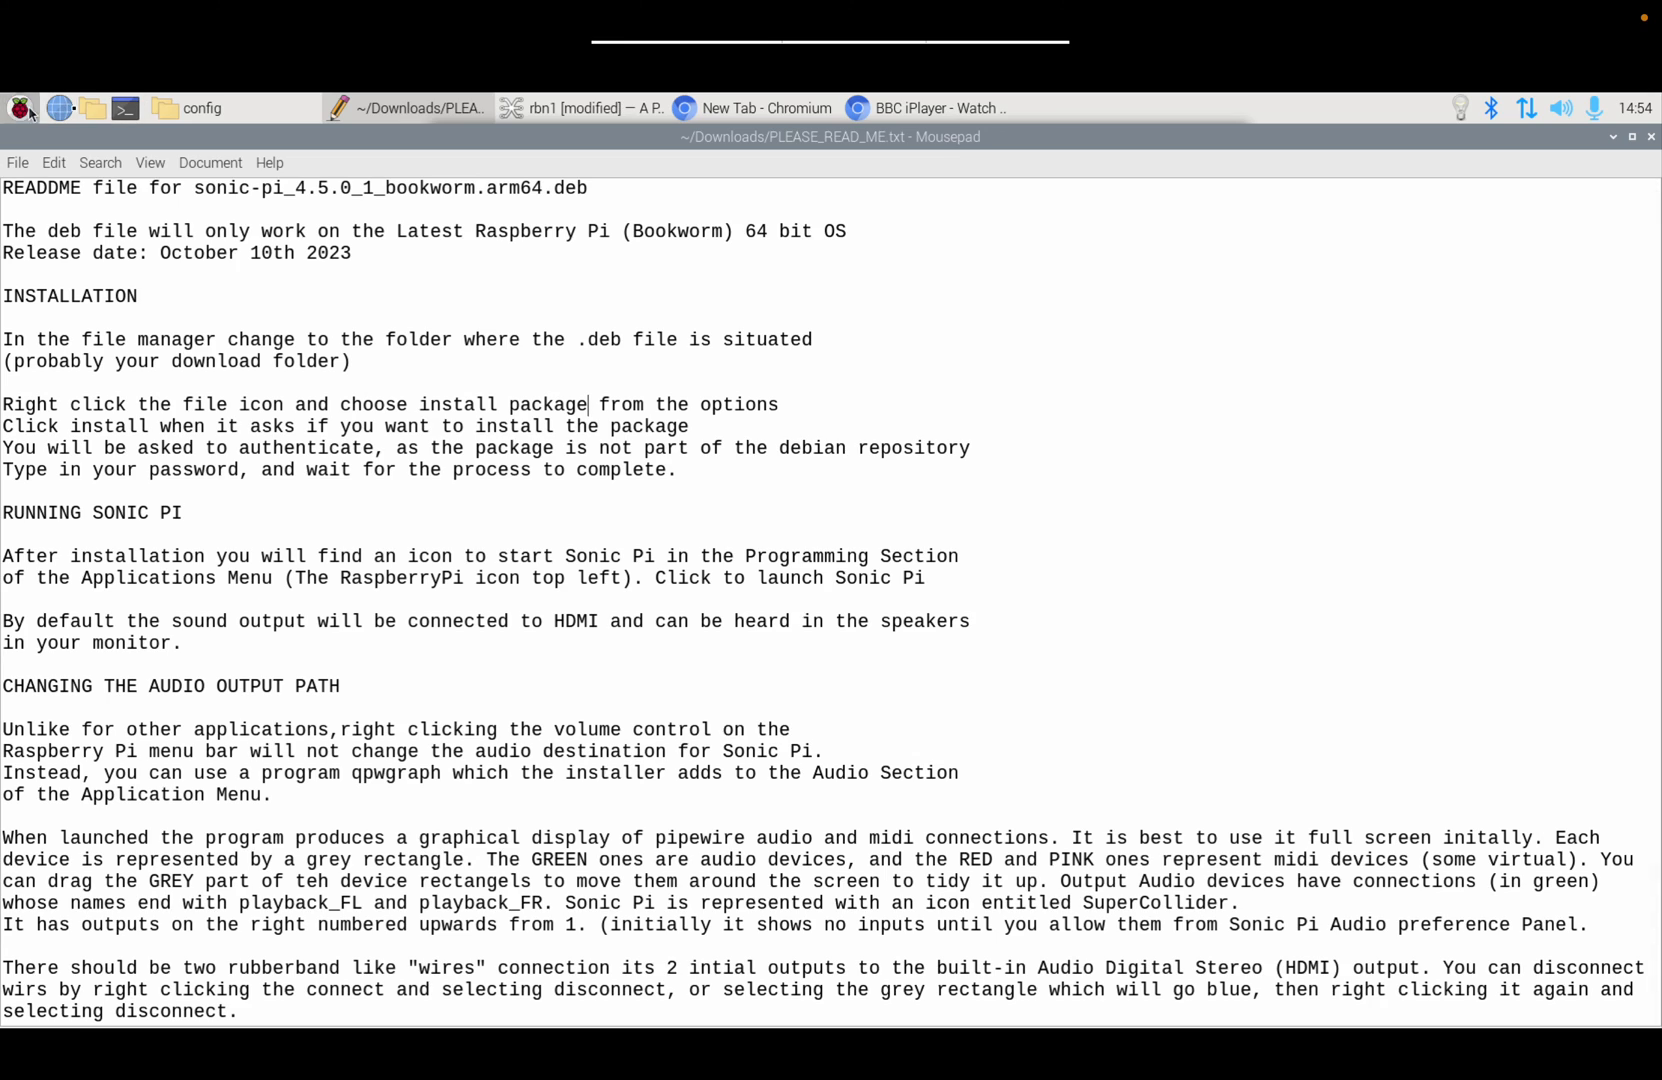
Step: Inspect the S800 playback_FR port in qpwgraph, then relaunch Sonic Pi from Programming
{"action": "left_click", "coordinate": [572, 108]}
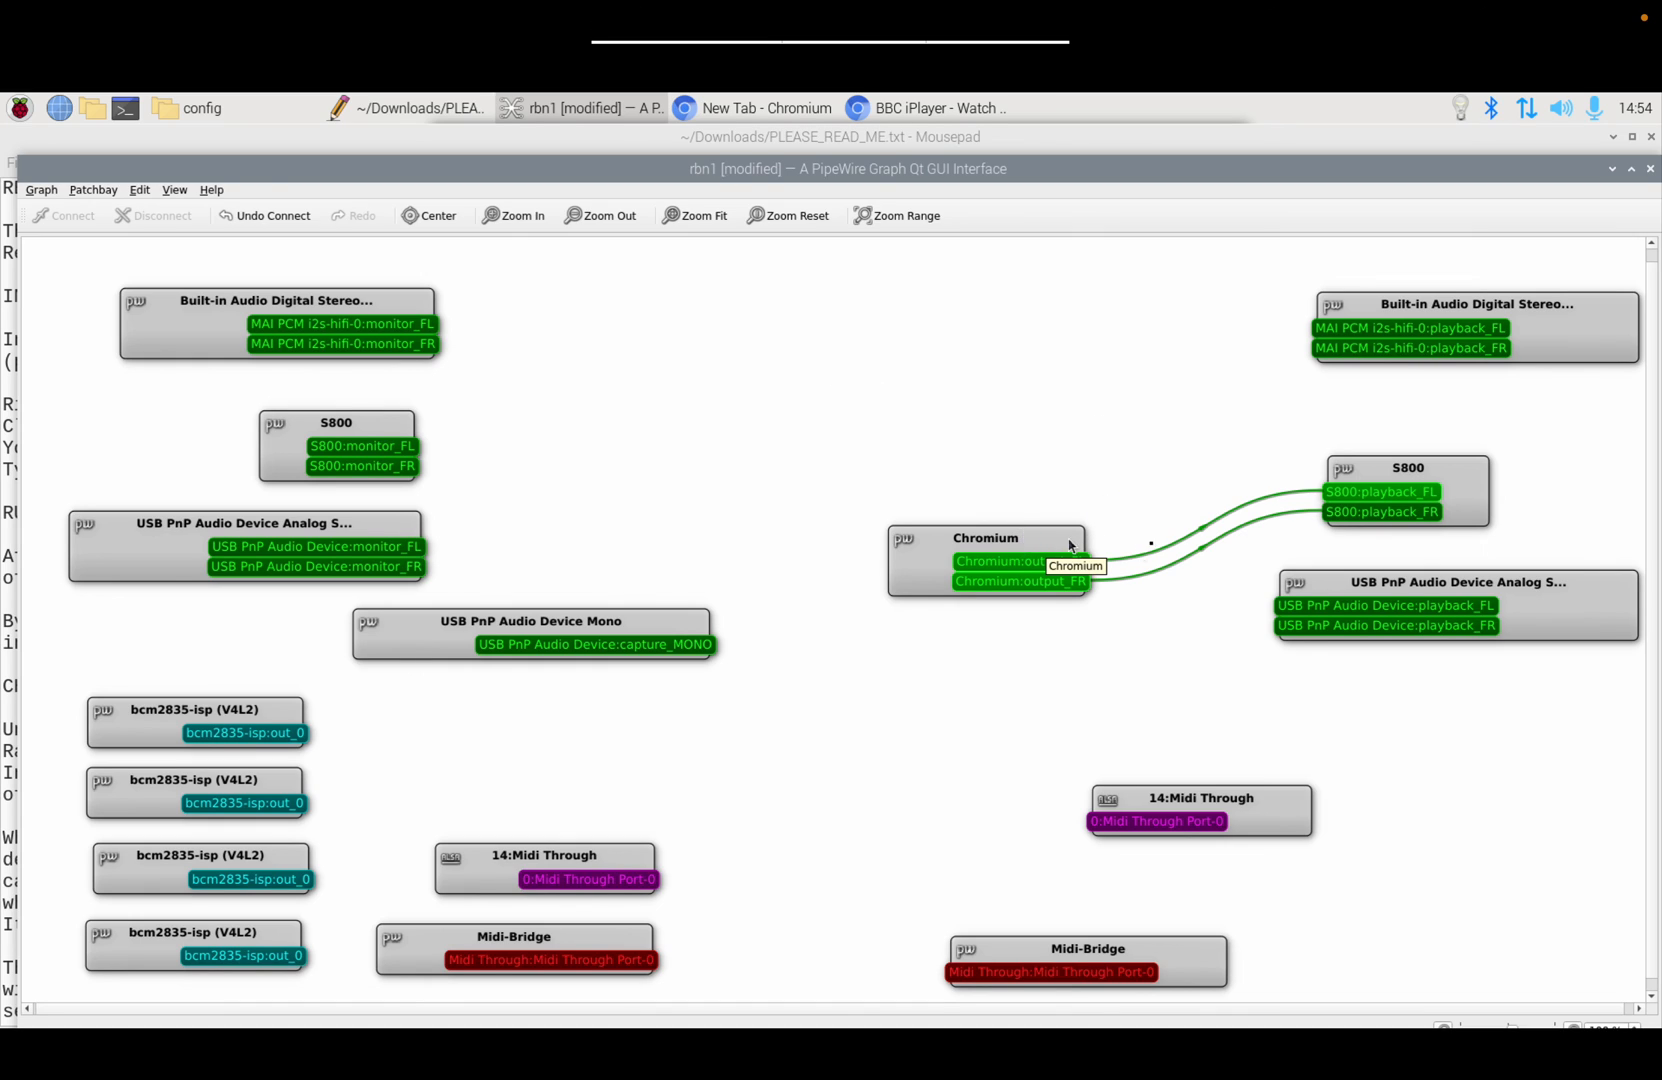
{"action": "left_click", "coordinate": [1360, 516]}
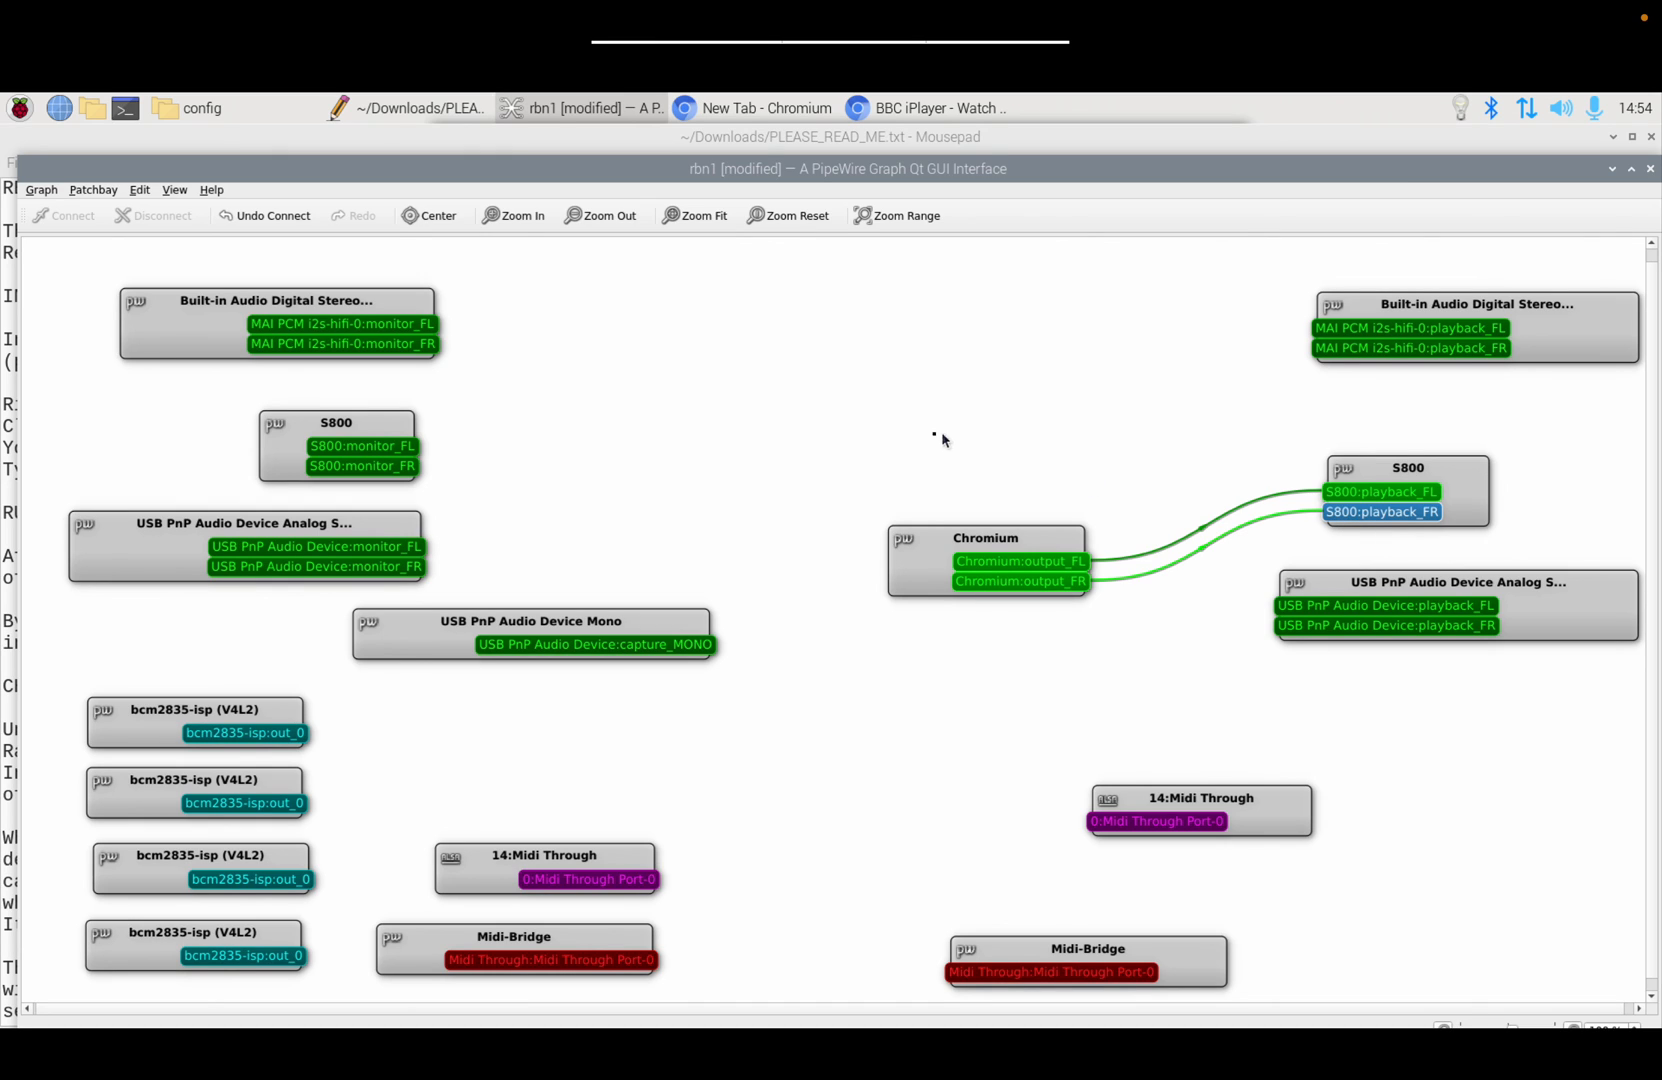
{"action": "left_click", "coordinate": [20, 108]}
{"action": "mouse_move", "coordinate": [48, 150]}
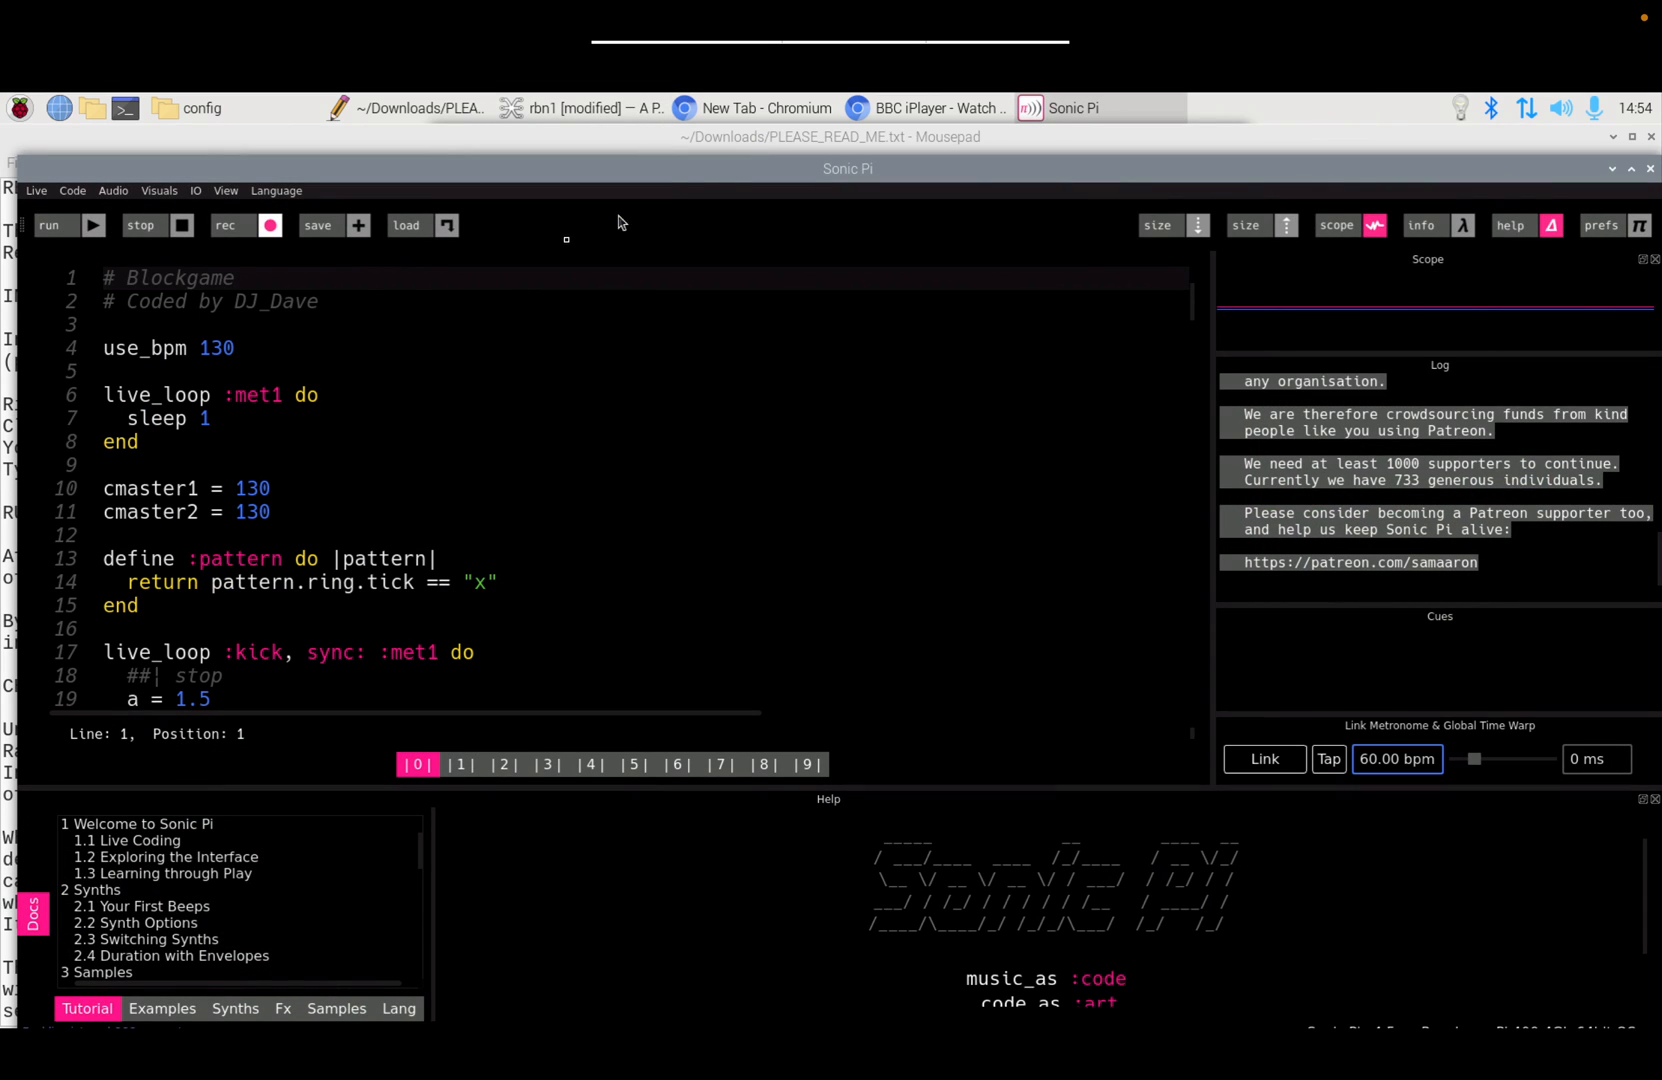
Step: Run Blockgame, check Audio Hardware Information shows 48000 Hz and block size 512, then stop
{"action": "left_click", "coordinate": [45, 229]}
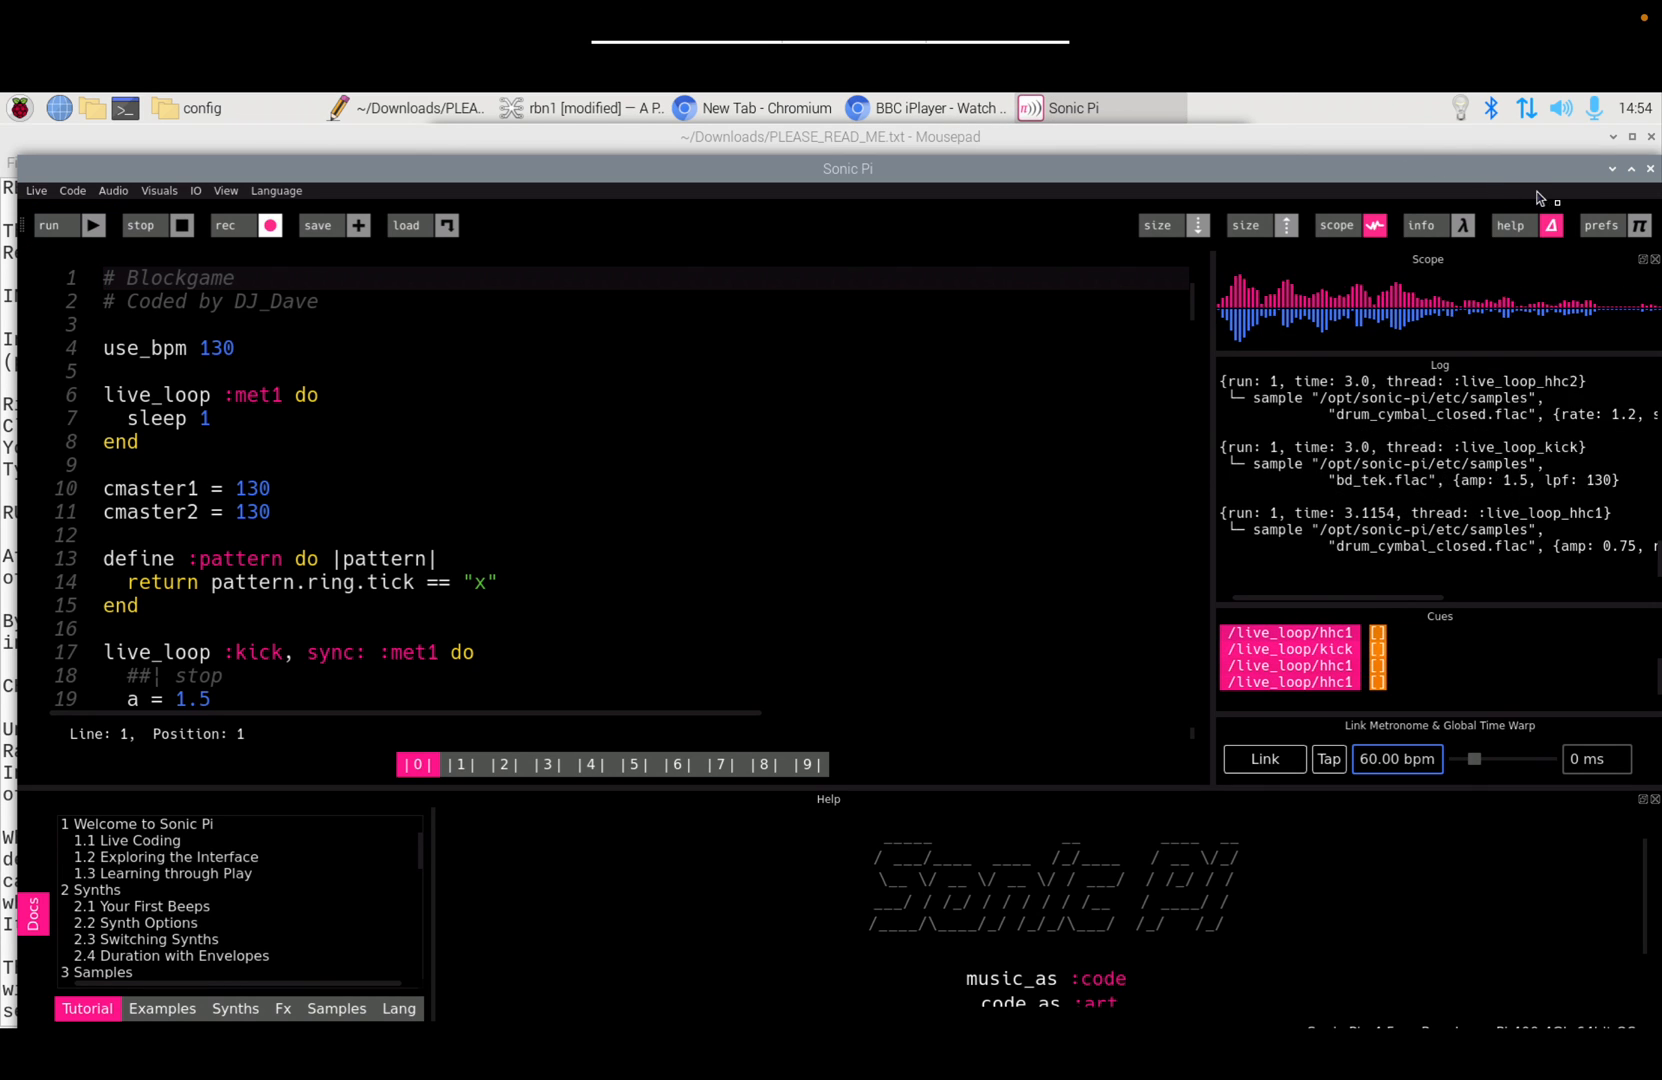
{"action": "left_click", "coordinate": [1601, 228]}
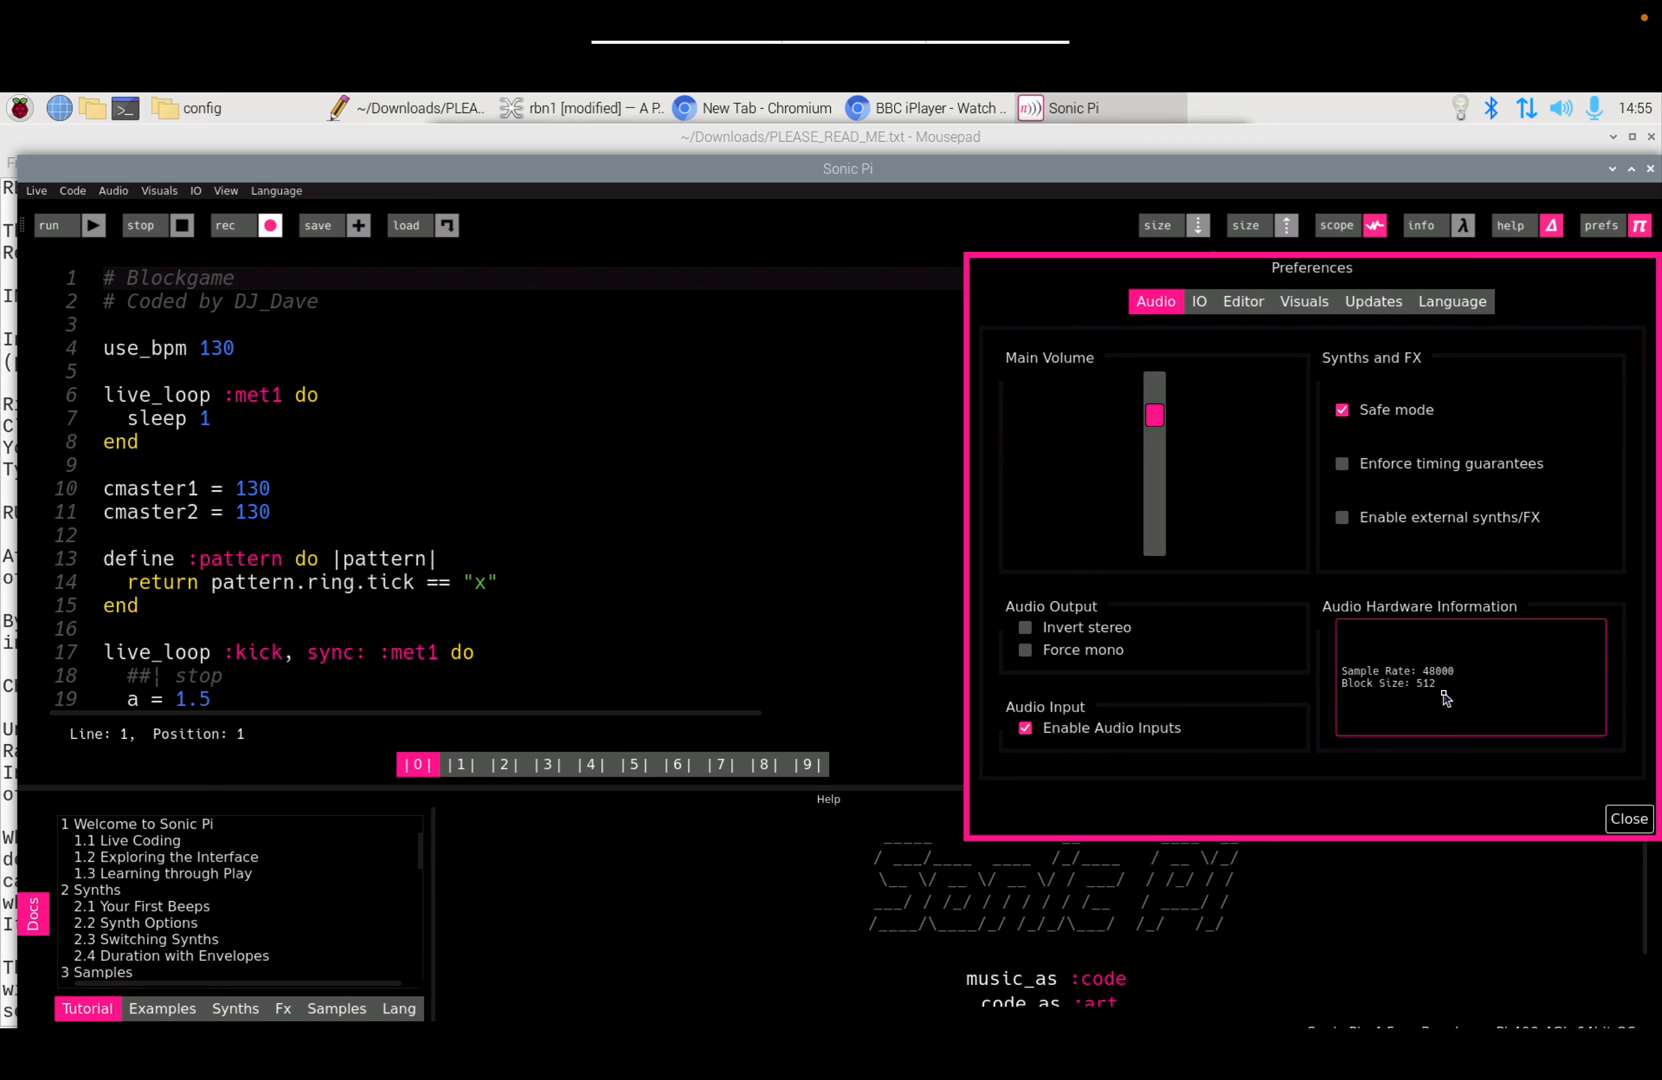
{"action": "left_click", "coordinate": [1628, 818]}
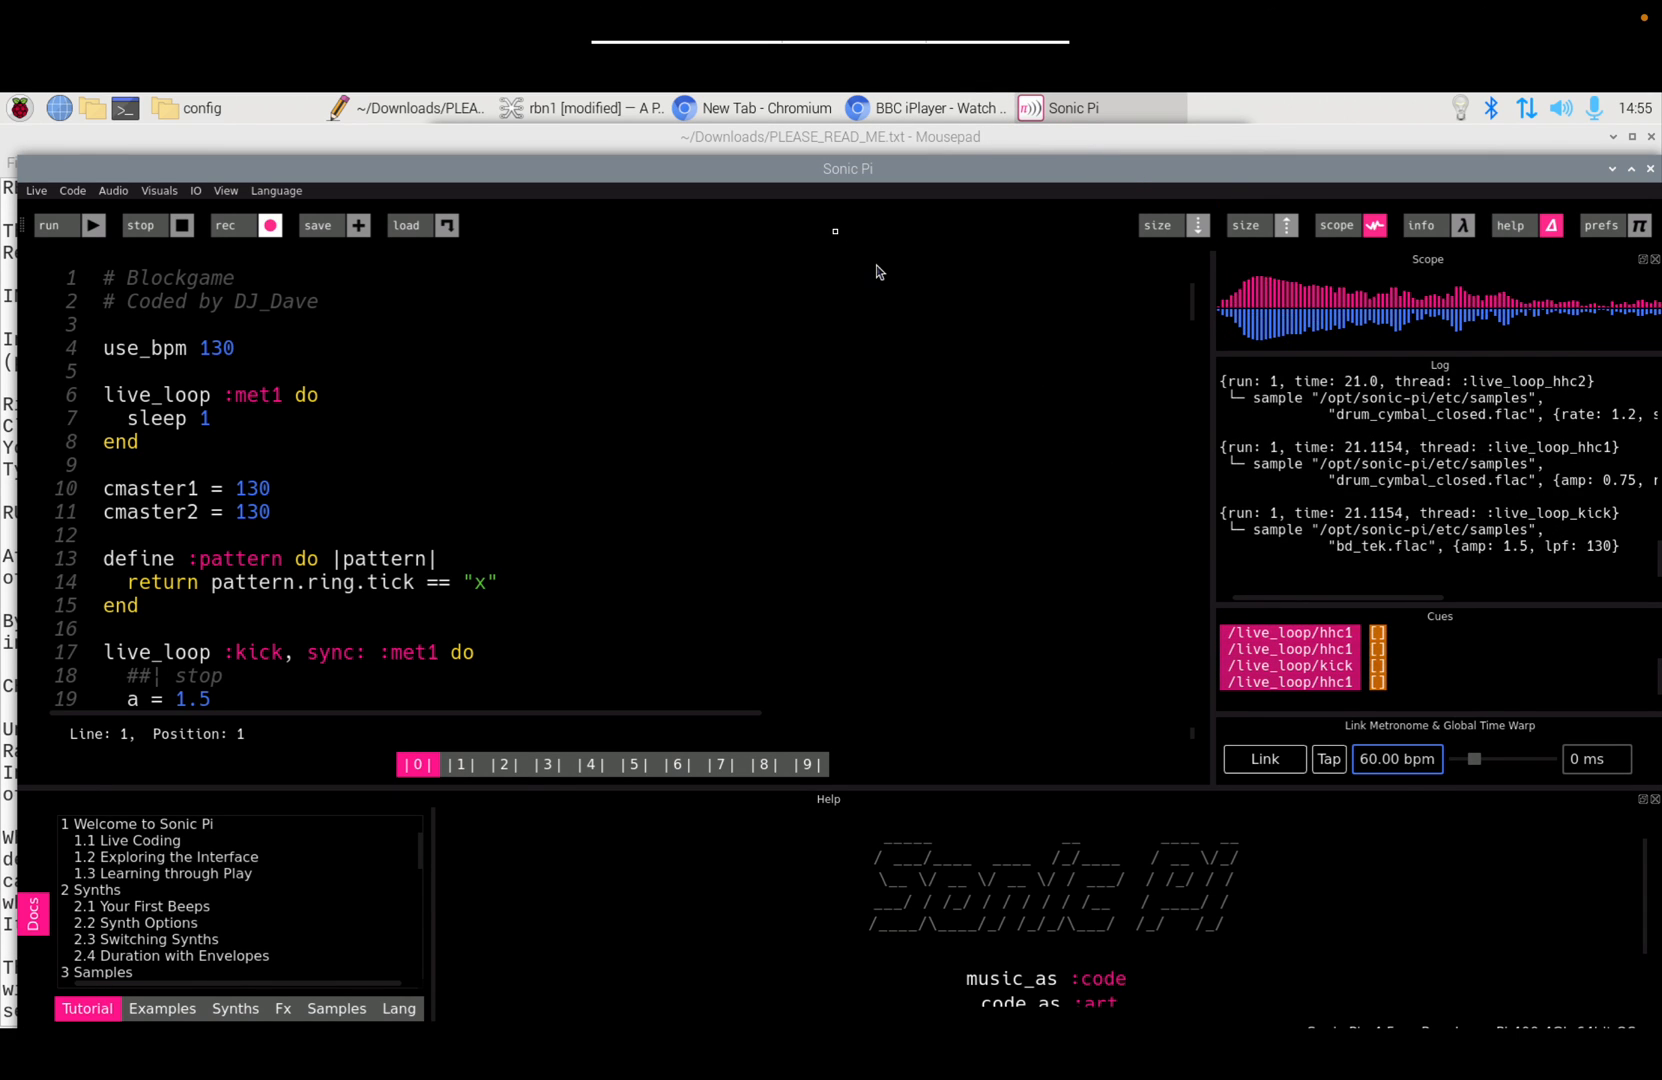
{"action": "left_click_drag", "start_coordinate": [784, 175], "coordinate": [747, 147]}
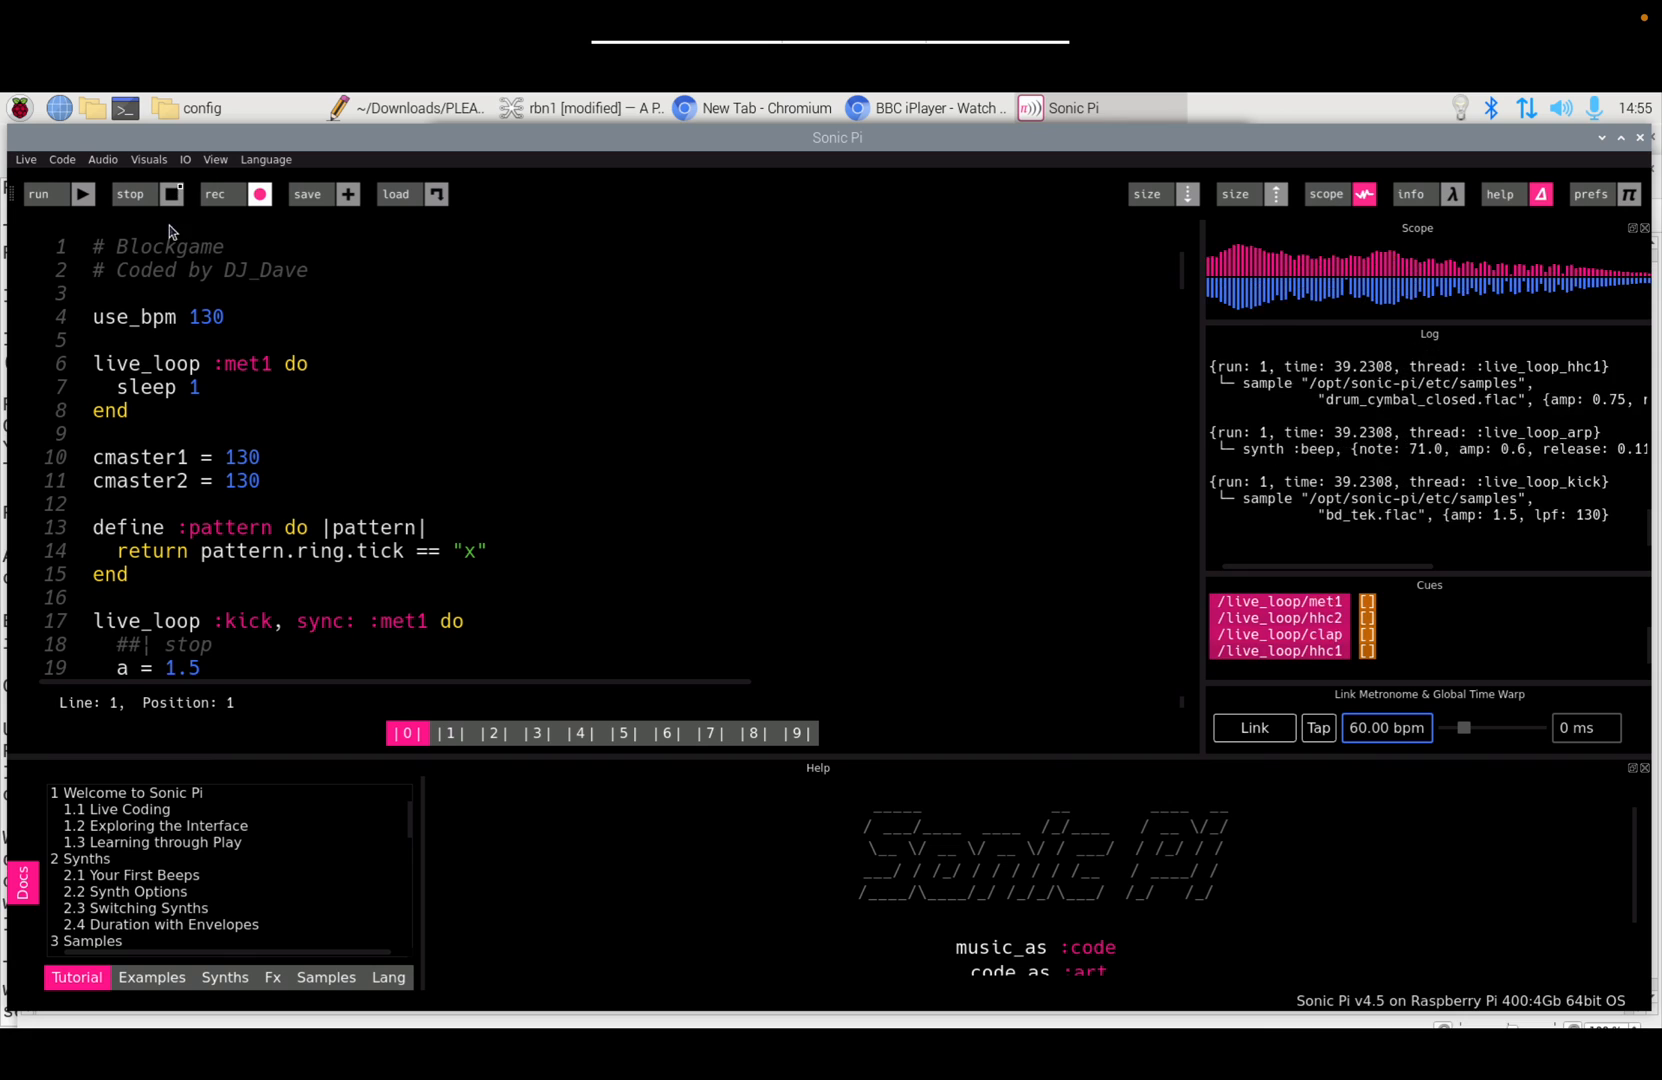
{"action": "left_click", "coordinate": [174, 192]}
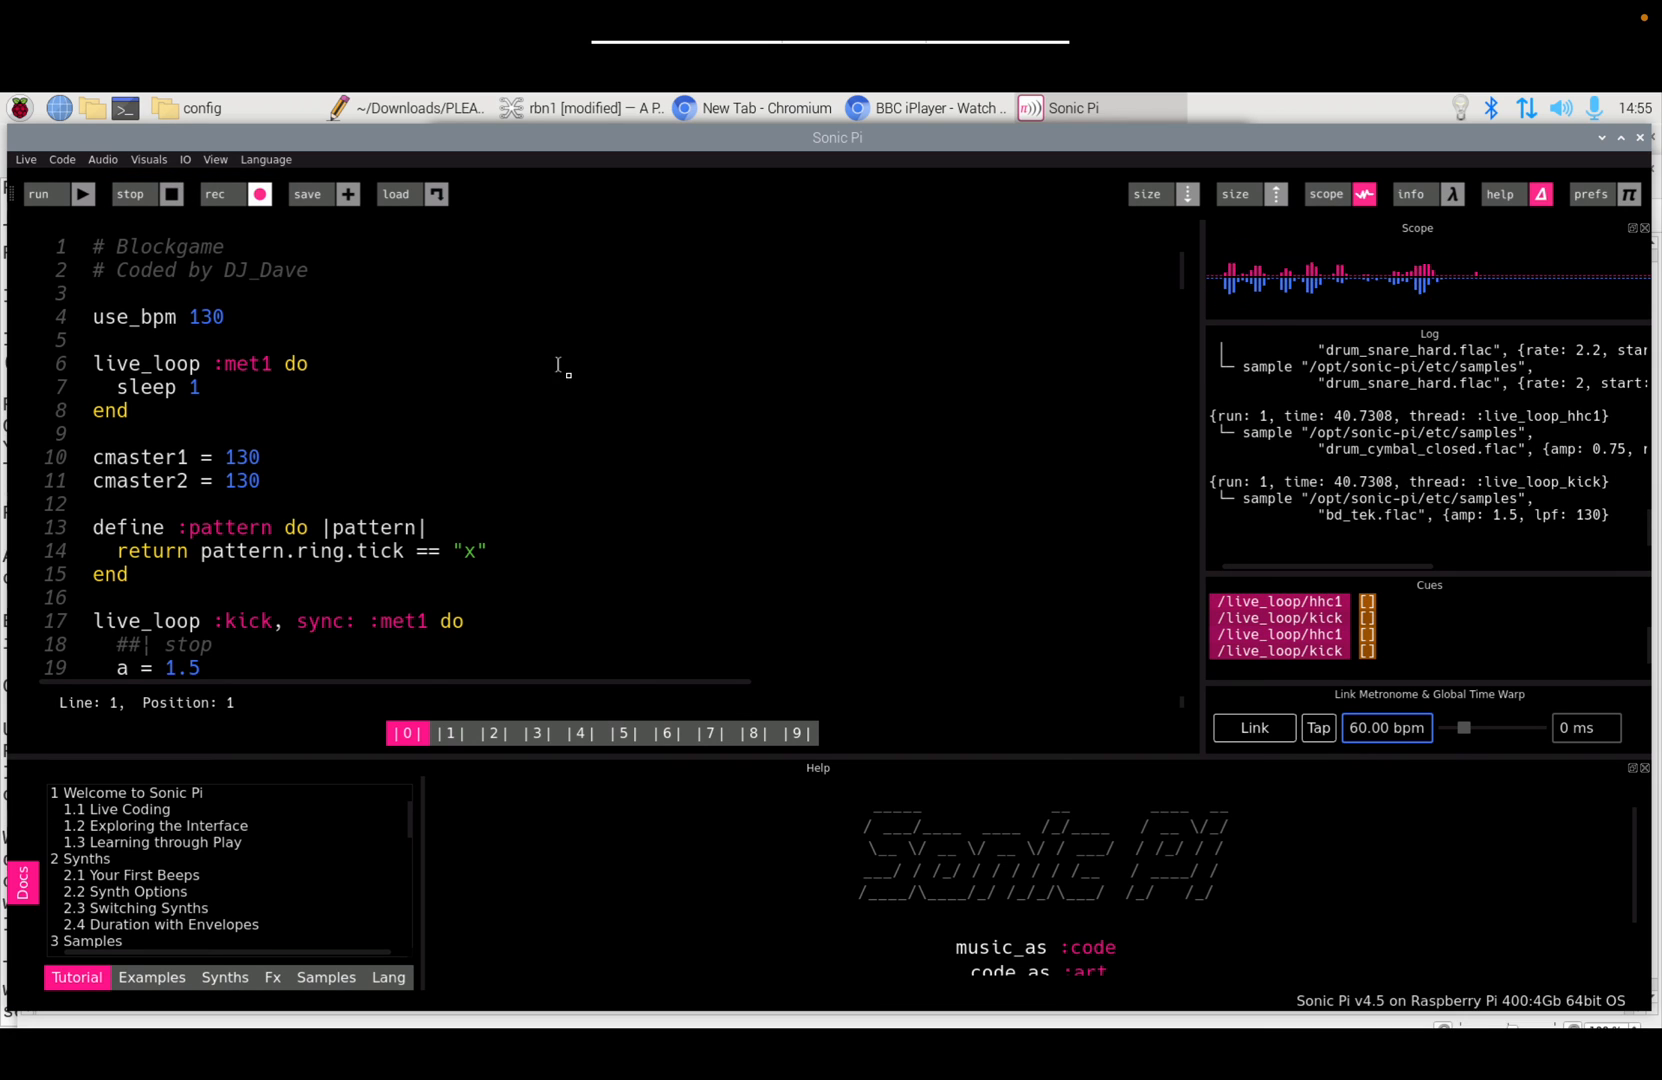